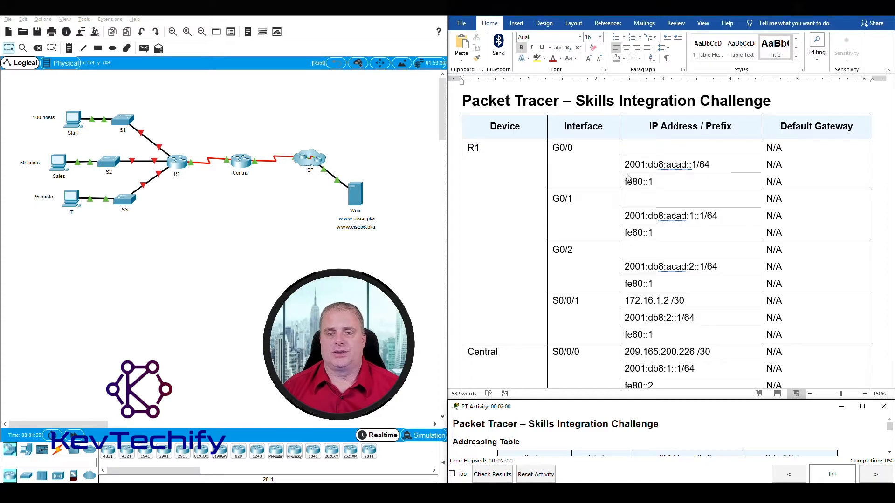
Scroll up and down through the lab instructions to review the task.
scroll(515, 136, down, 5)
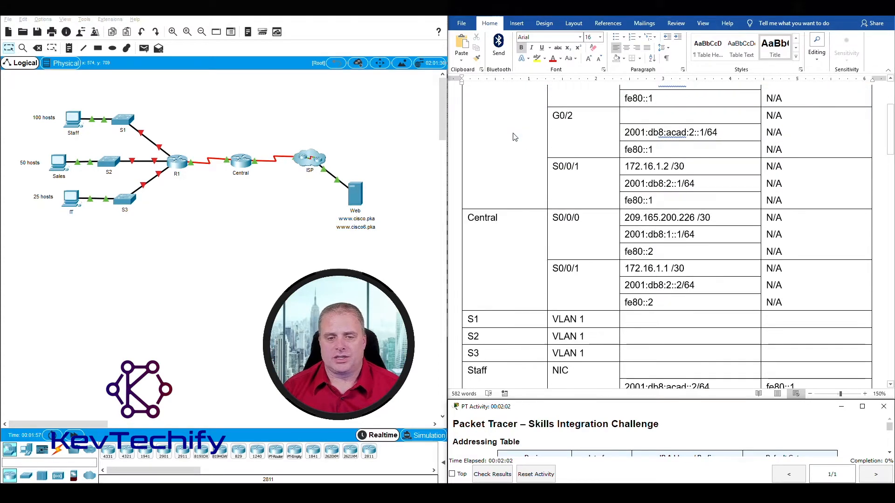
scroll(514, 136, up, 5)
scroll(514, 136, down, 6)
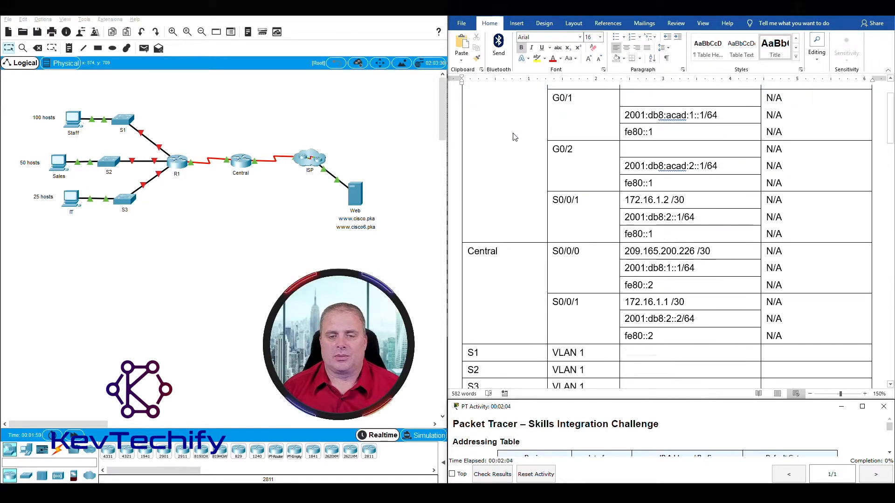
scroll(514, 136, up, 5)
scroll(514, 137, down, 4)
scroll(515, 137, down, 7)
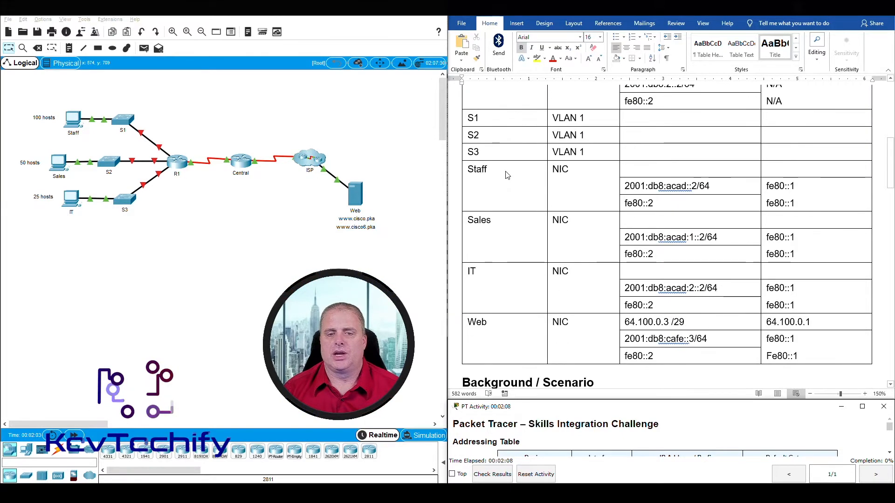
scroll(532, 152, up, 12)
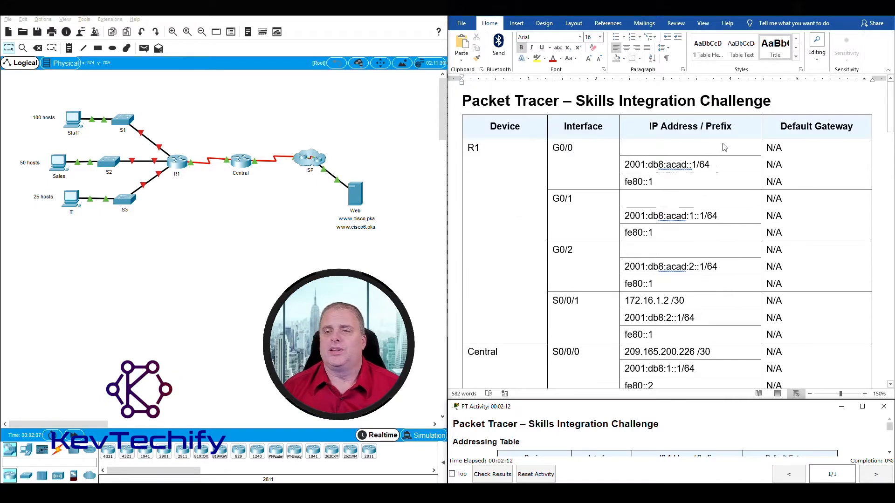
scroll(691, 281, down, 5)
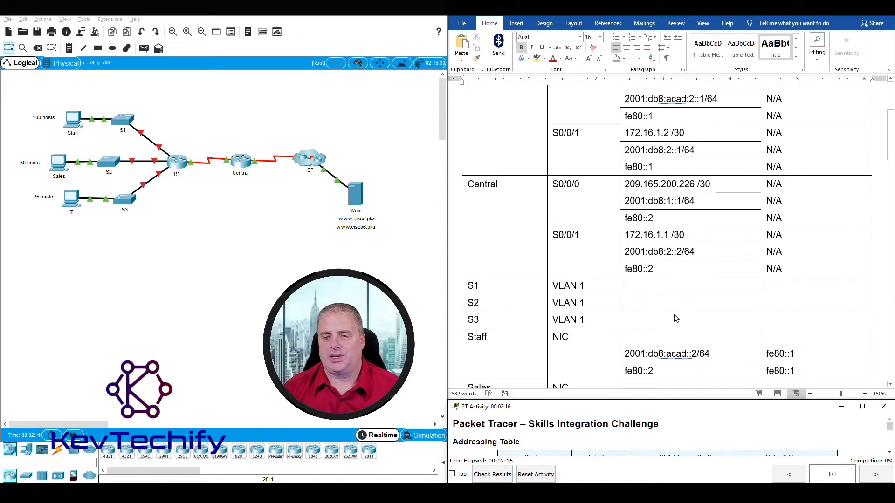
scroll(672, 315, down, 4)
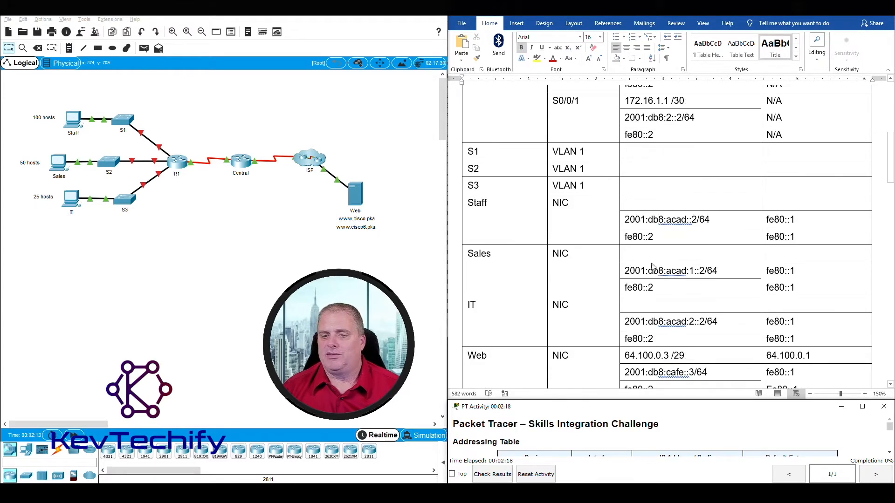
scroll(695, 247, down, 3)
scroll(695, 247, up, 4)
scroll(694, 247, down, 5)
scroll(694, 247, up, 6)
scroll(695, 247, down, 9)
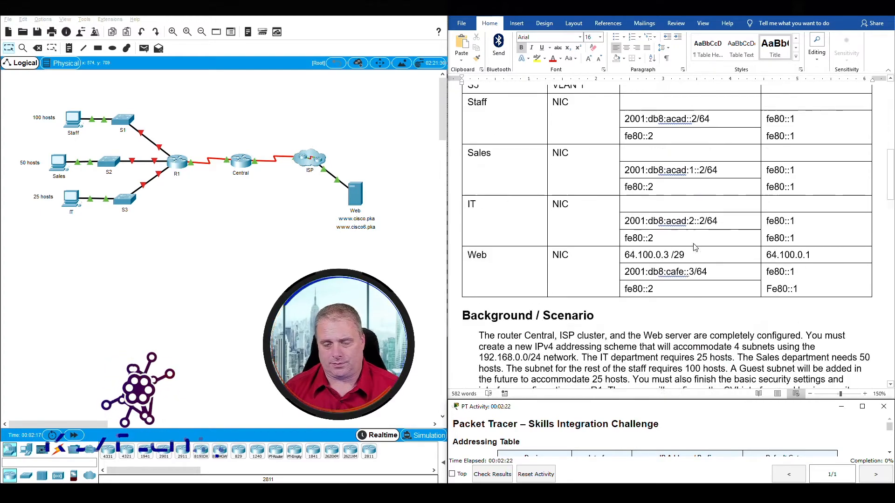
scroll(694, 247, down, 2)
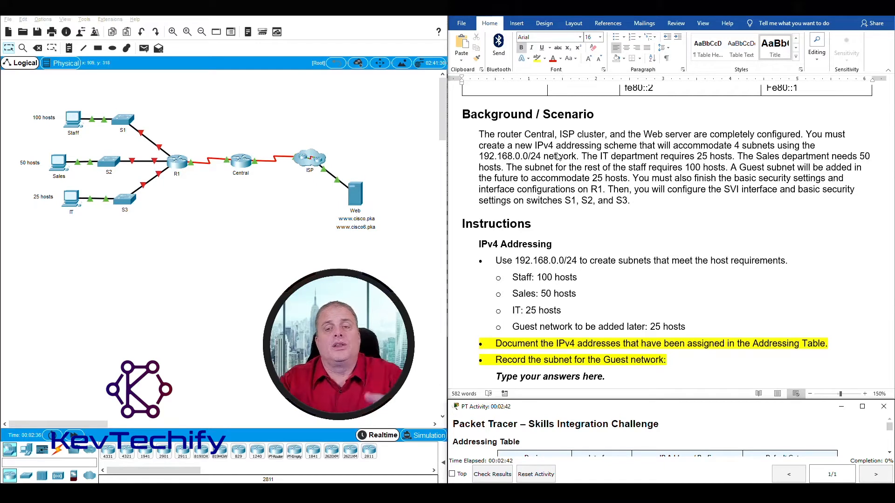
Highlight the IT, Staff 100-host, Guest 25-host and R1 interface requirements in the lab instructions.
click(584, 156)
drag(583, 156, 858, 154)
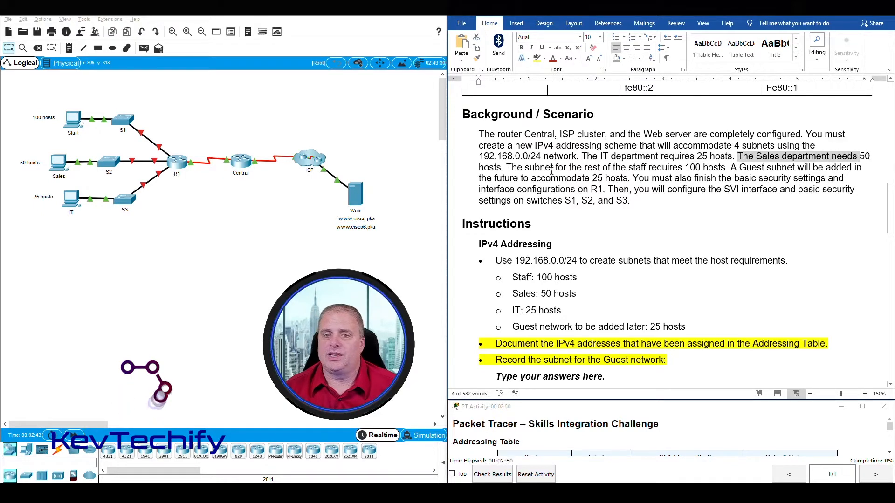
drag(506, 168, 725, 168)
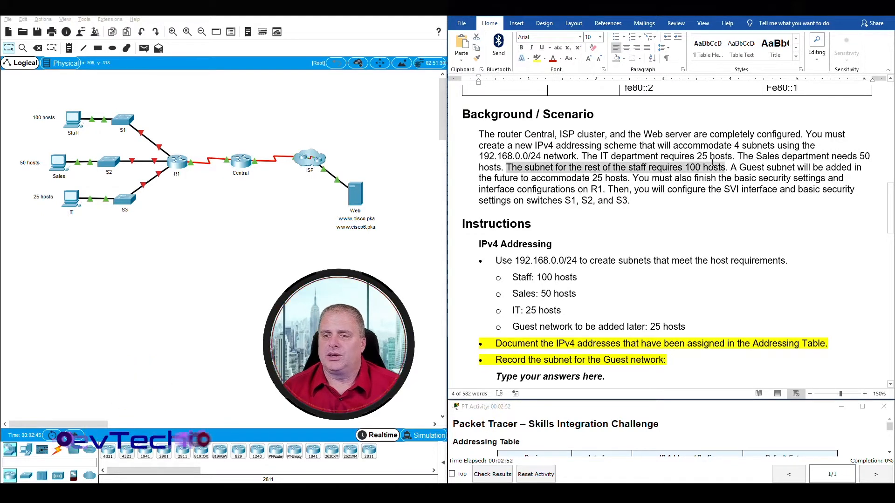
drag(488, 179, 601, 177)
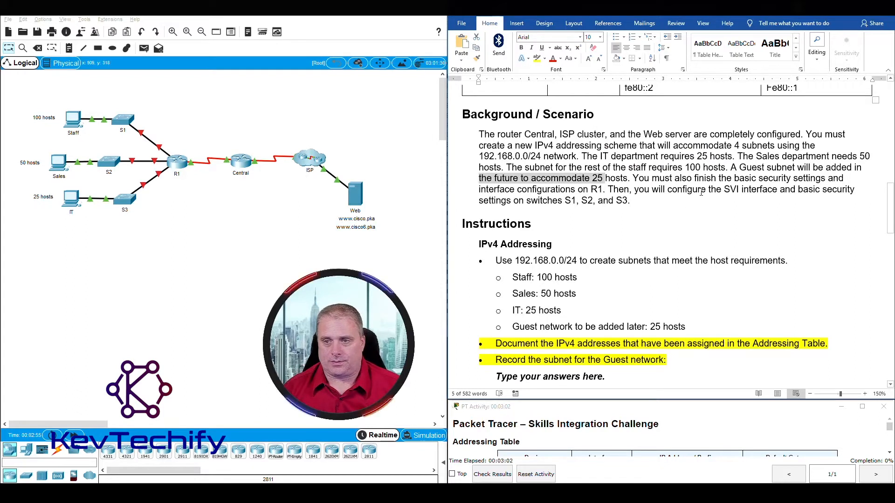
click(654, 185)
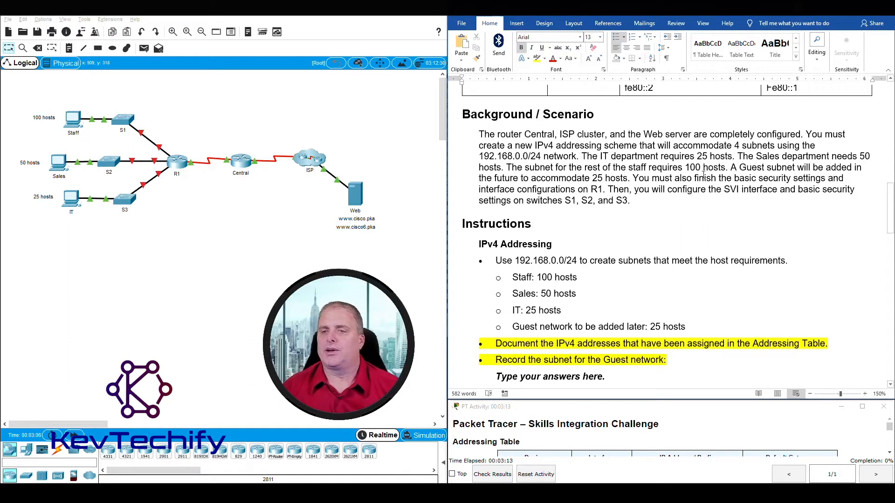
drag(479, 189, 620, 190)
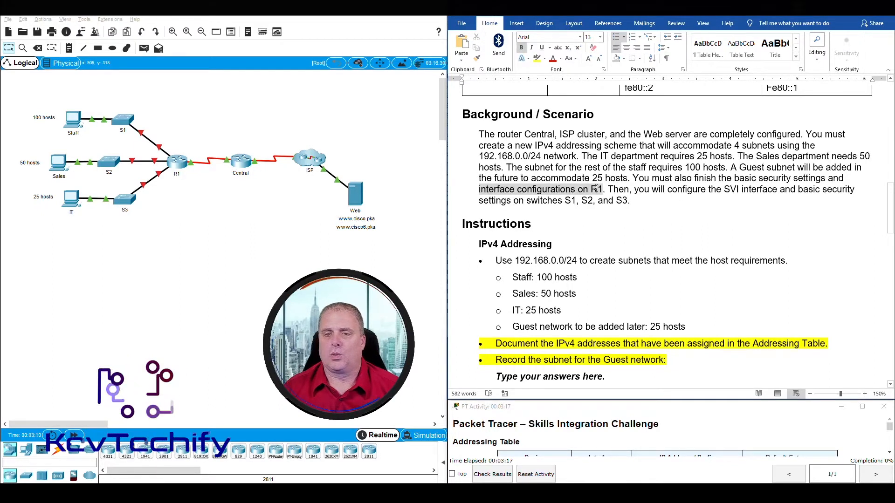
click(842, 185)
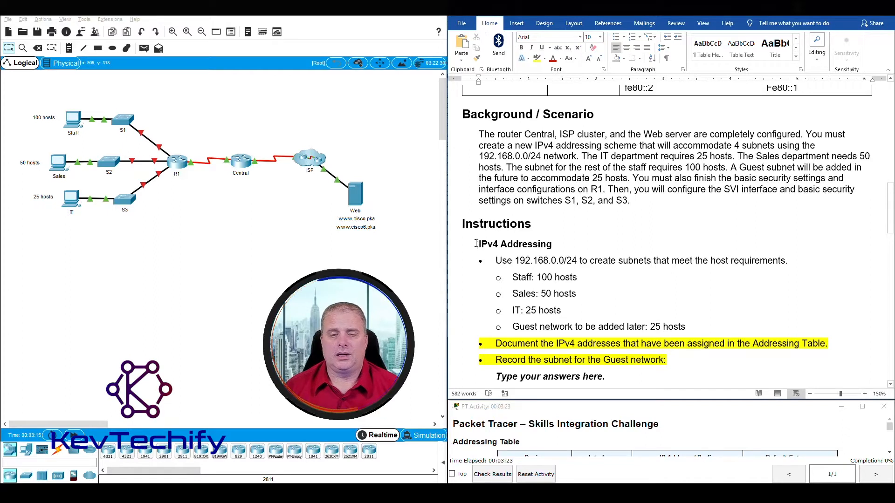
Review the IPv4 Addressing host lines, then bring up the subnet calculations document.
scroll(477, 240, down, 3)
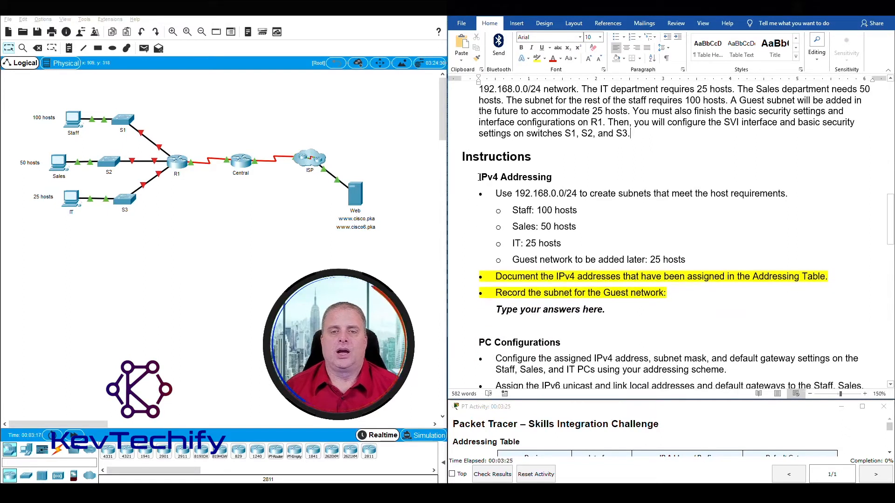
drag(490, 176, 578, 194)
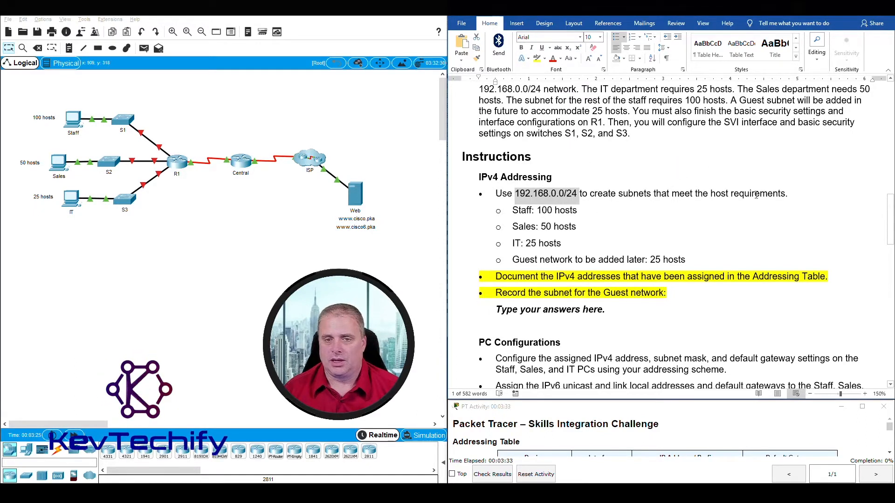
drag(513, 211, 585, 242)
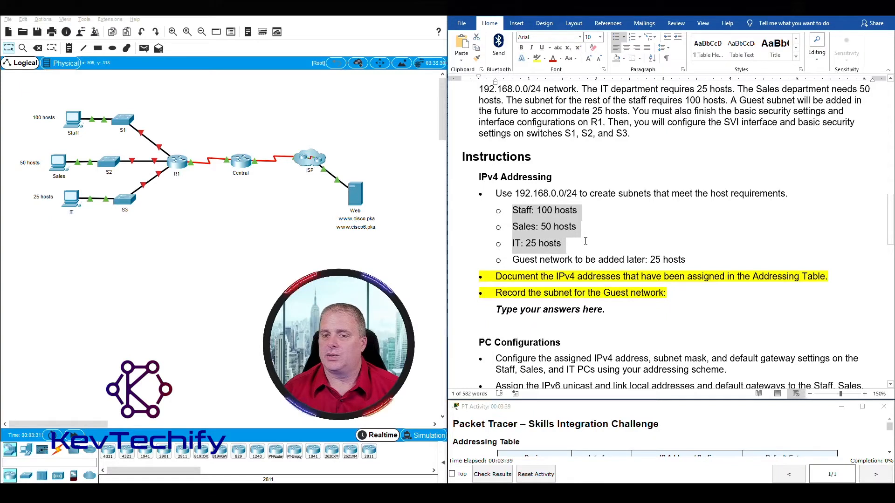
drag(699, 253, 702, 256)
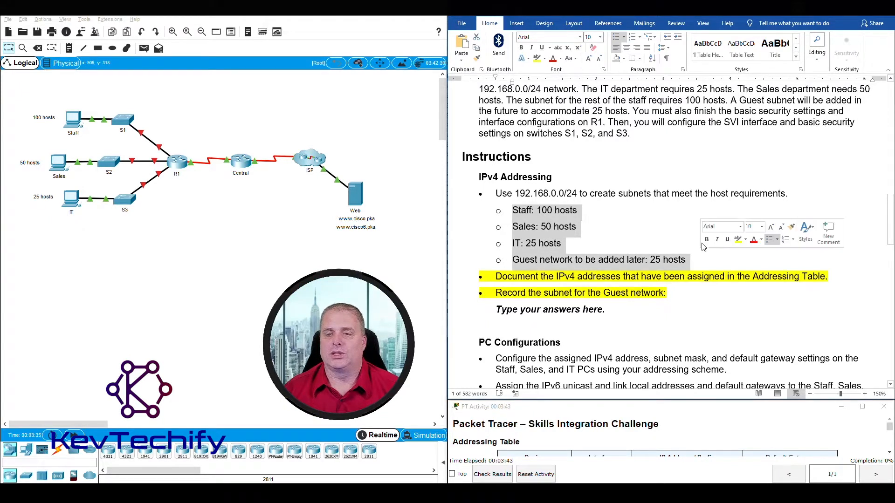
click(541, 209)
drag(542, 210, 572, 210)
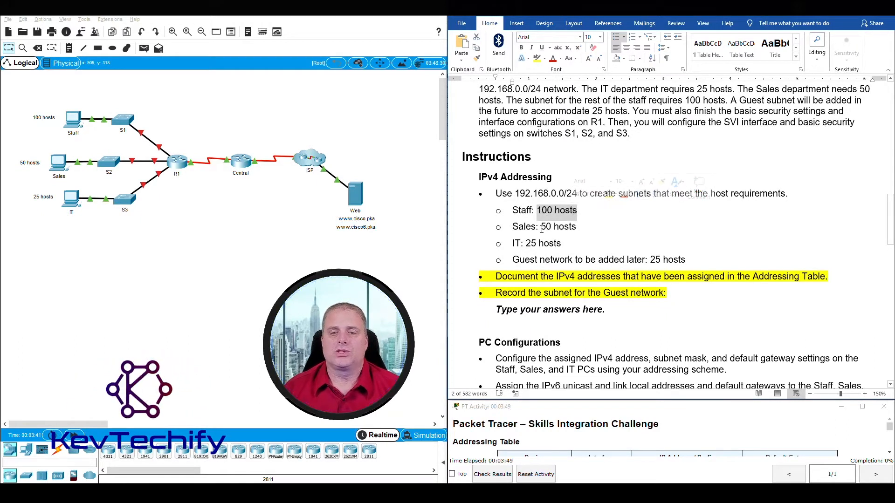
click(576, 210)
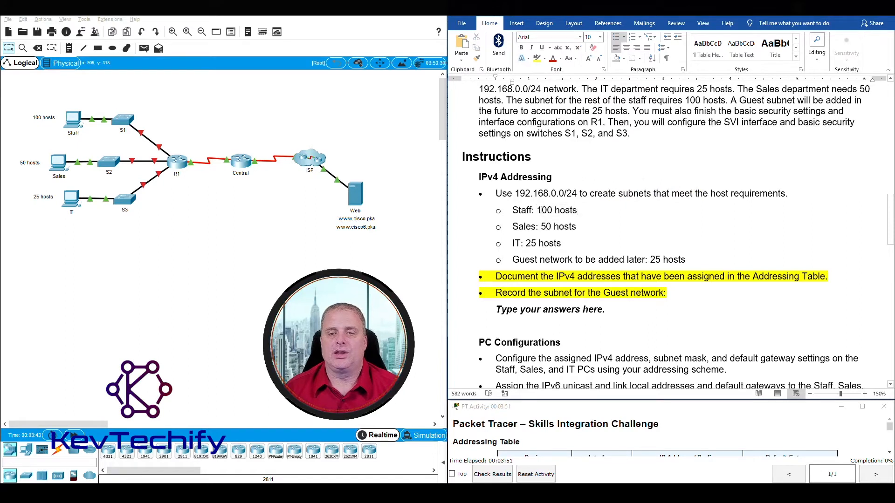
drag(559, 208, 578, 211)
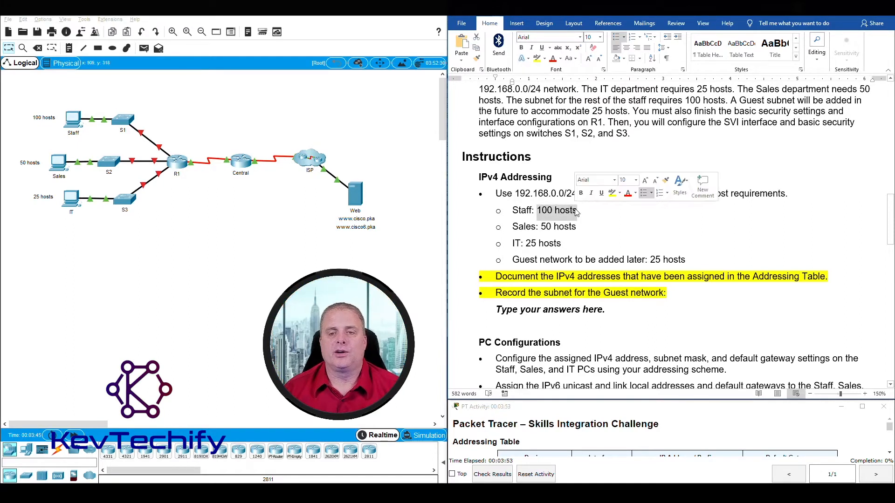
click(603, 246)
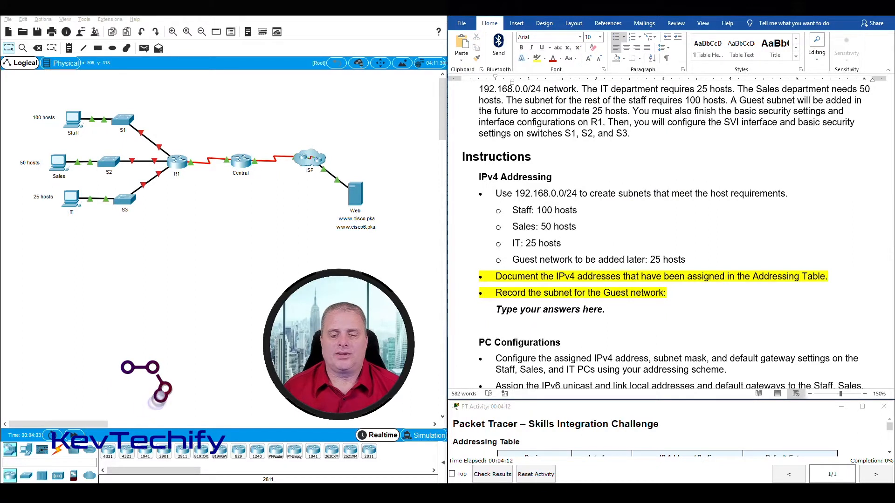
click(475, 462)
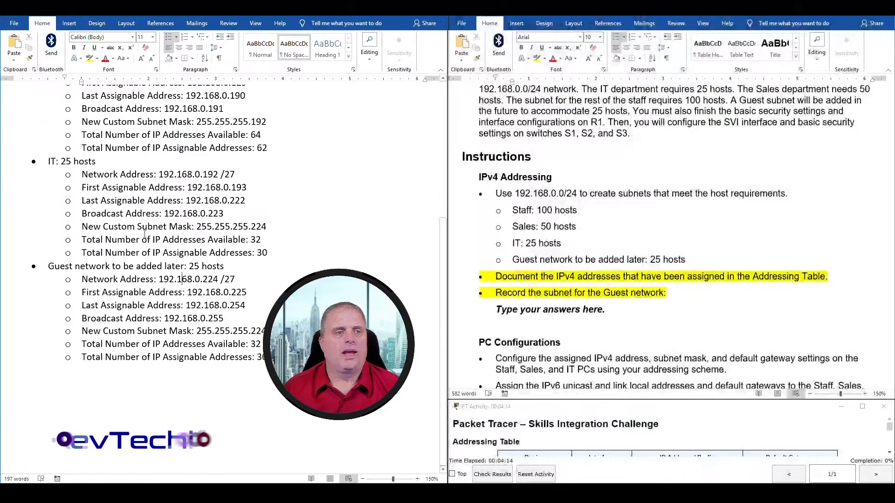
scroll(138, 268, up, 5)
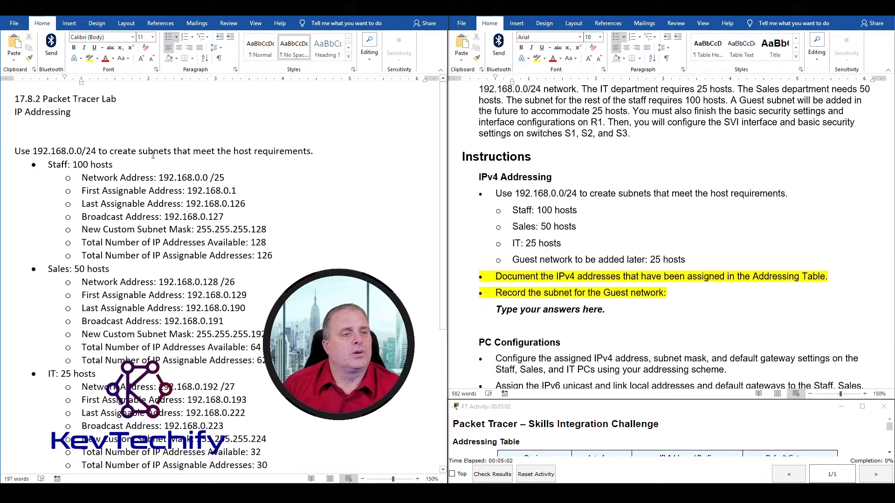
drag(15, 151, 279, 256)
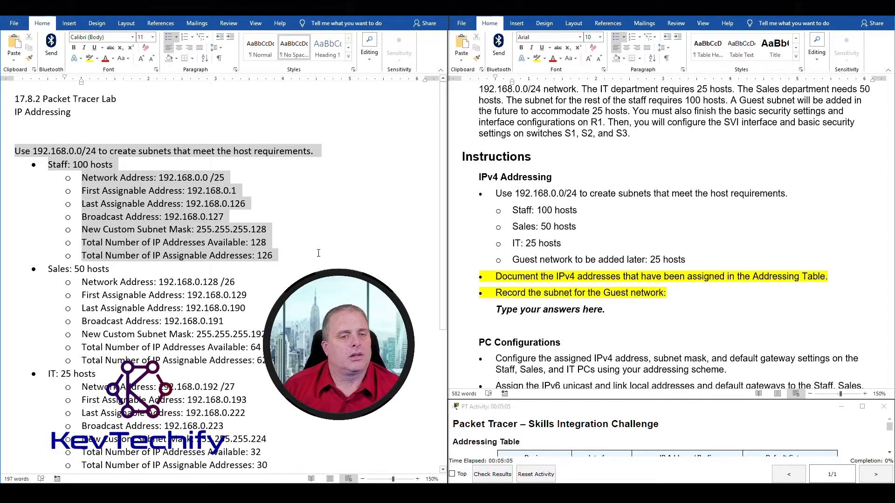
click(273, 183)
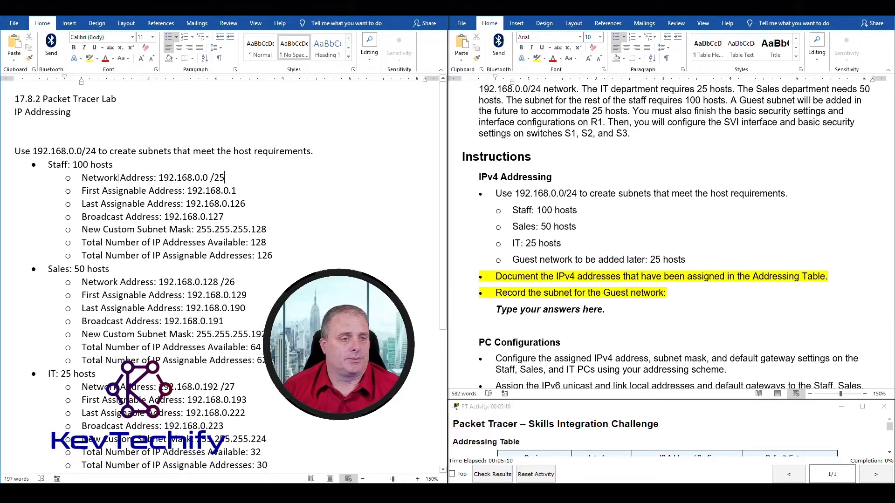
drag(34, 150, 96, 151)
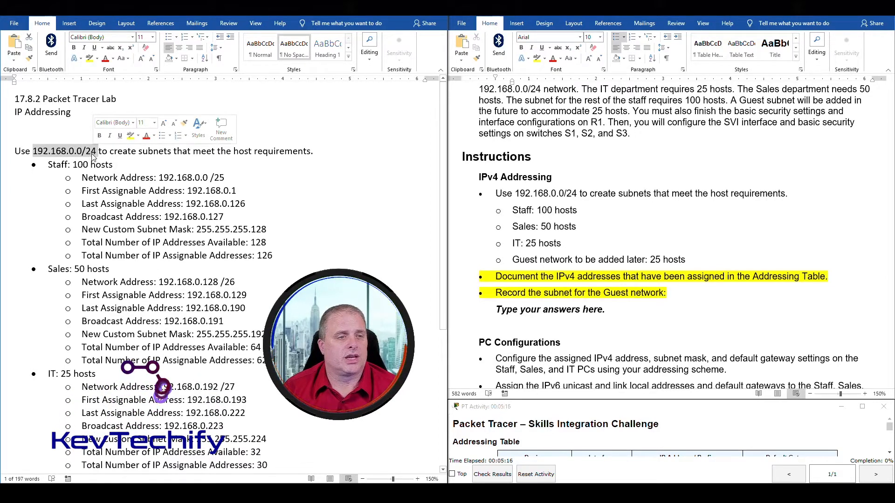
click(57, 164)
drag(48, 165, 118, 165)
drag(85, 164, 110, 162)
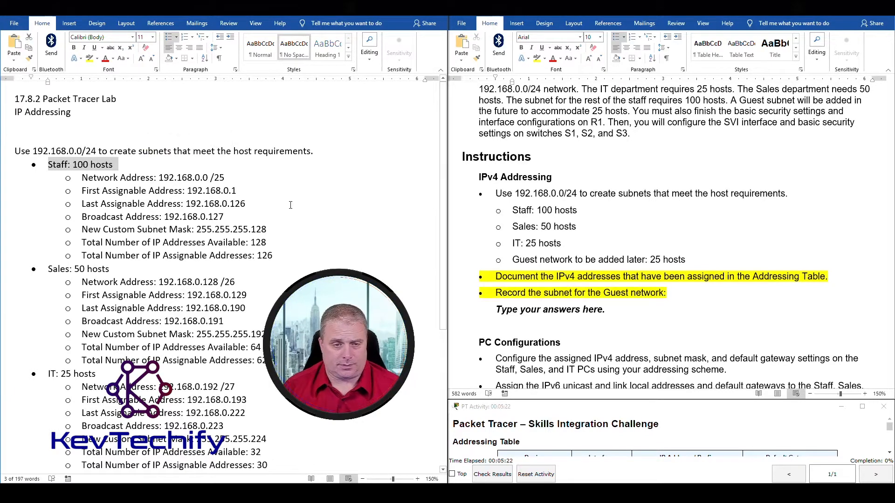
click(312, 216)
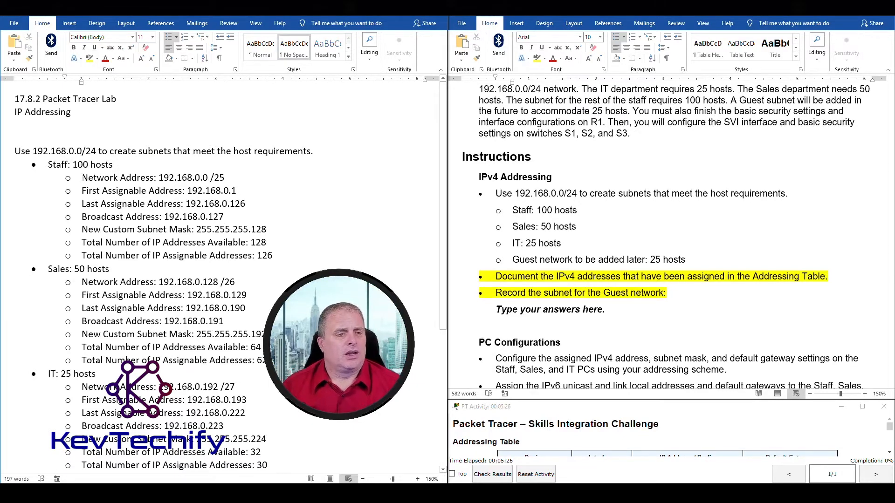
drag(82, 178, 224, 177)
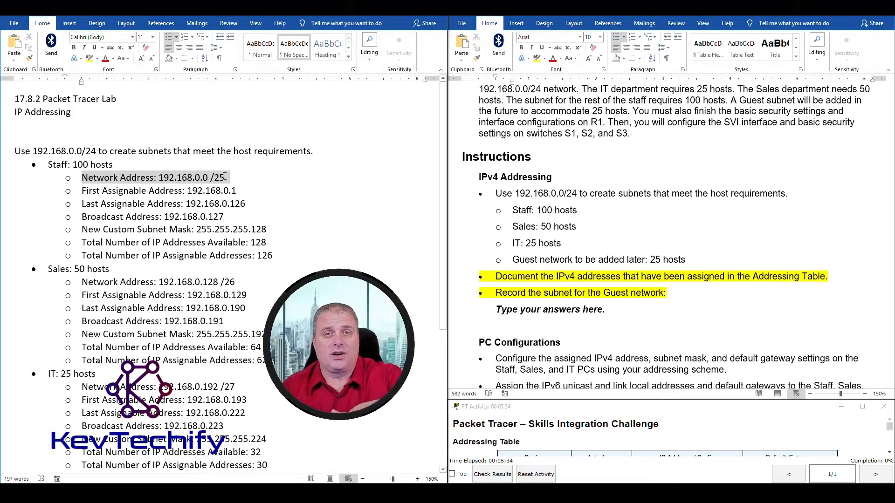
drag(84, 217, 215, 211)
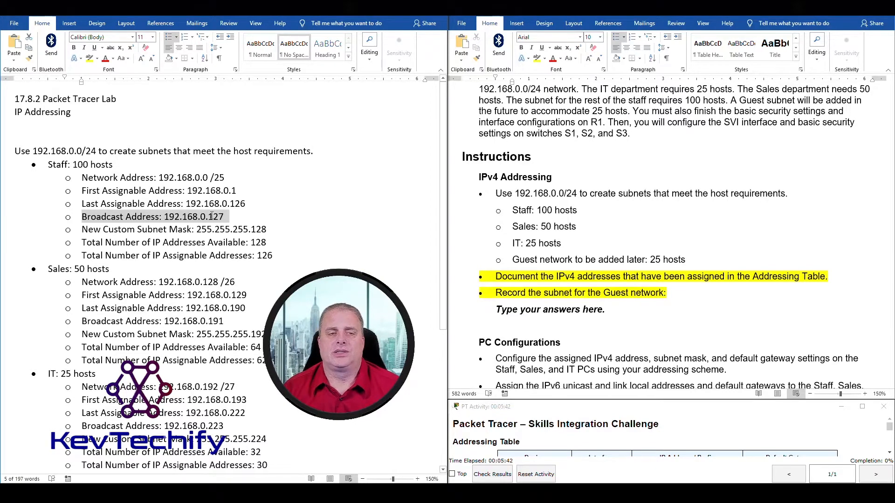
drag(218, 217, 228, 217)
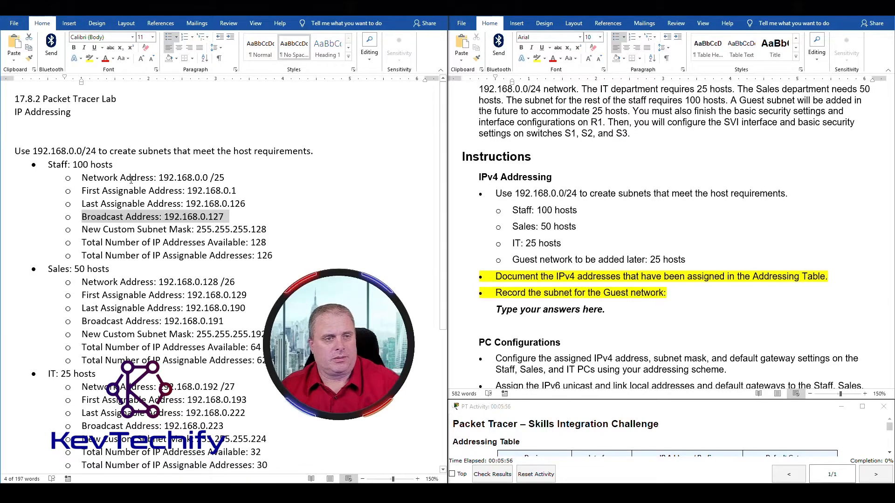
Review the Staff network, first and last assignable, and broadcast address lines in the notes.
click(131, 179)
drag(82, 177, 203, 178)
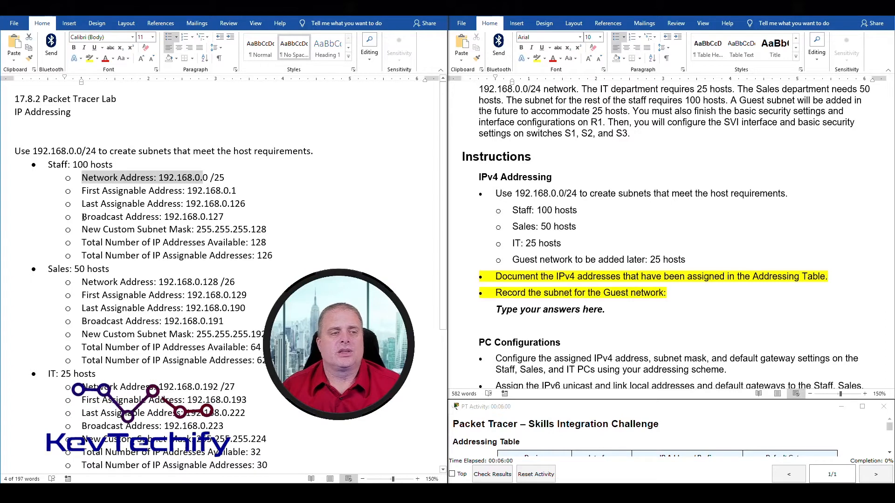
drag(83, 218, 221, 217)
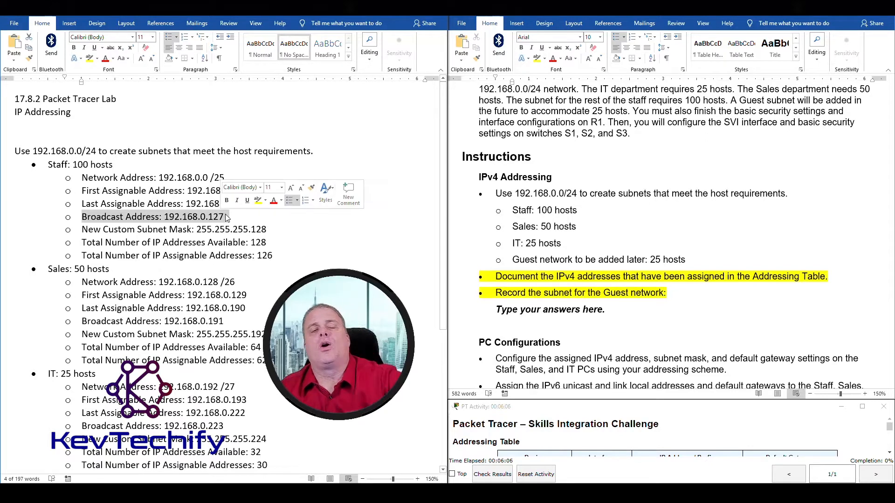
click(223, 218)
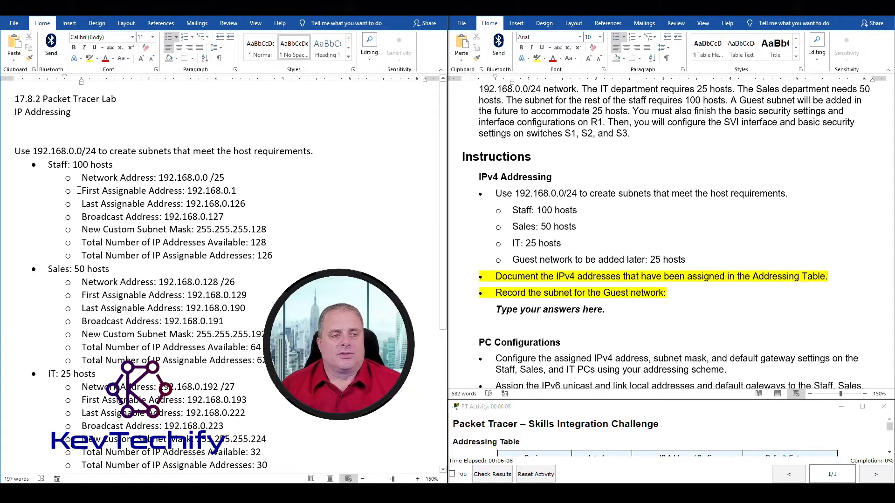
drag(82, 192, 235, 190)
drag(159, 178, 209, 177)
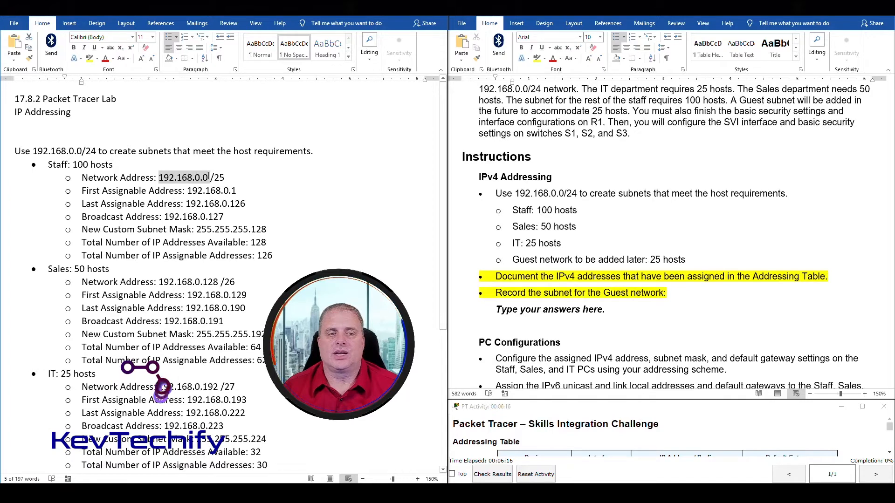
drag(187, 192, 238, 190)
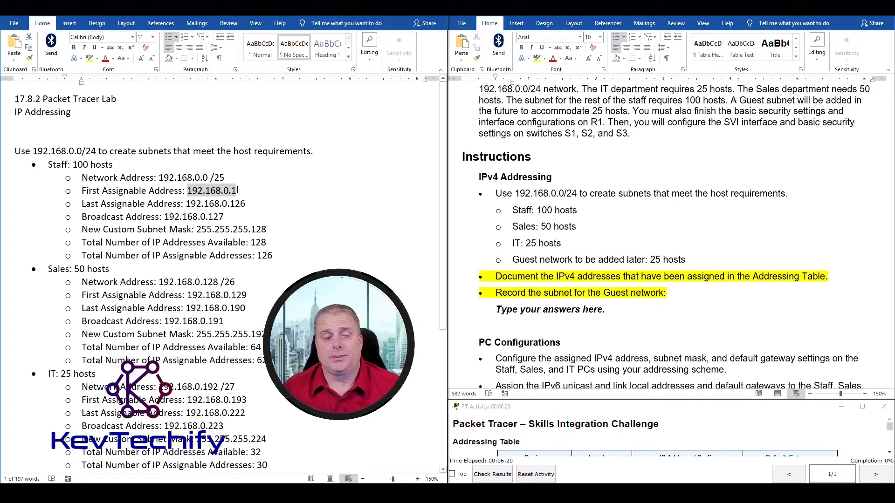
drag(84, 205, 166, 204)
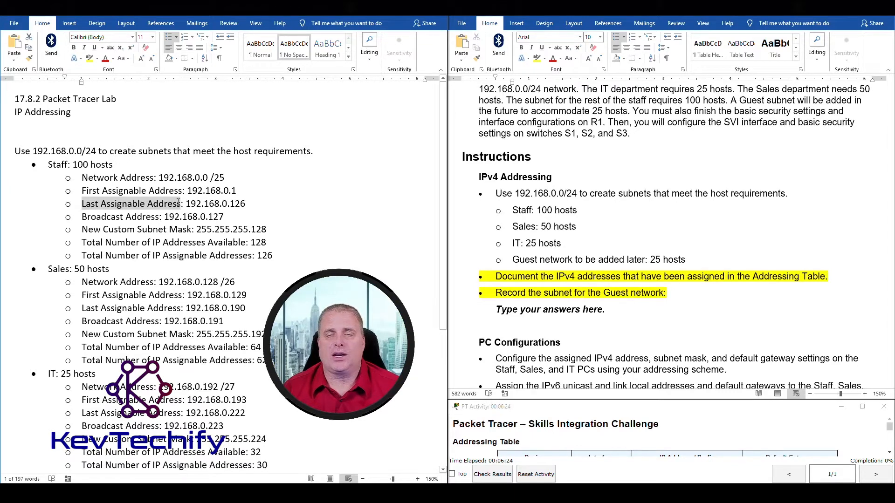
drag(178, 202, 236, 204)
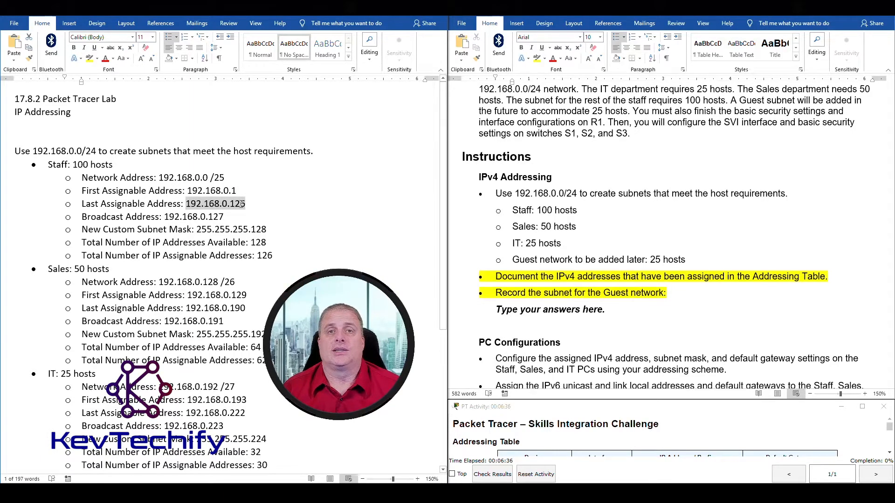
drag(226, 205, 245, 205)
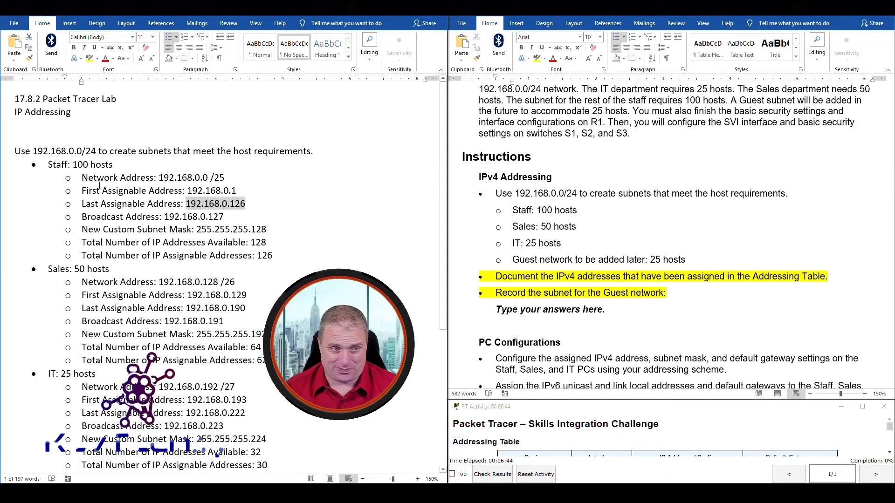
drag(83, 178, 246, 215)
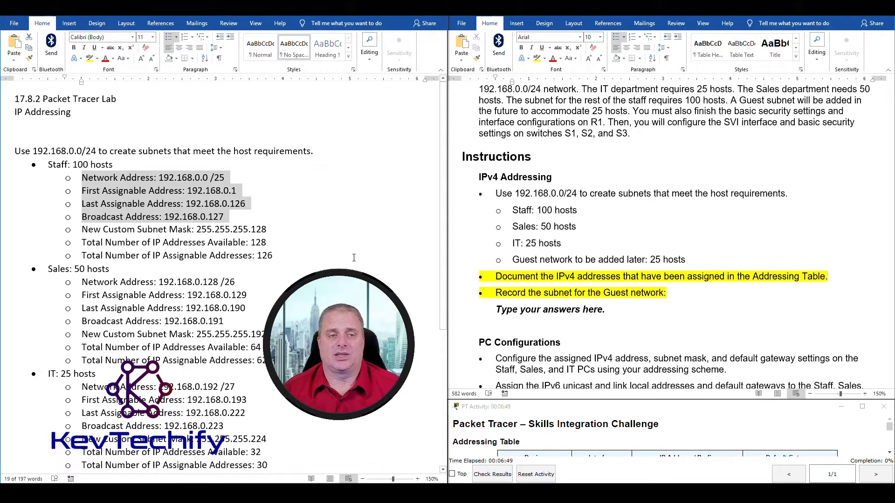
click(185, 171)
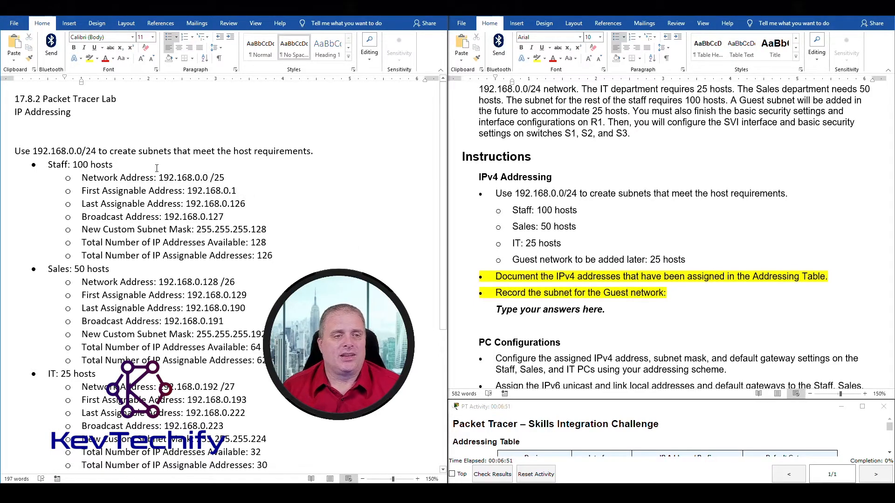
Point out the Staff network 192.168.0.0, mask 255.255.255.128 and the /25 prefix.
drag(158, 178, 221, 178)
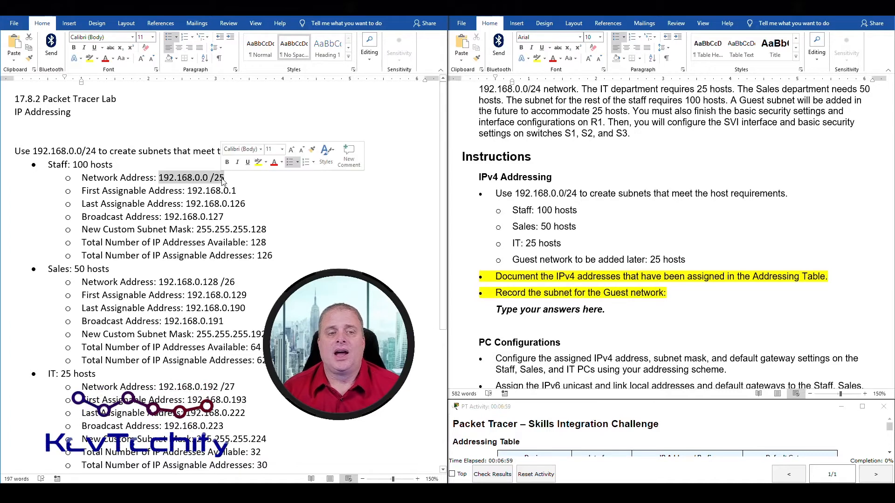
click(298, 232)
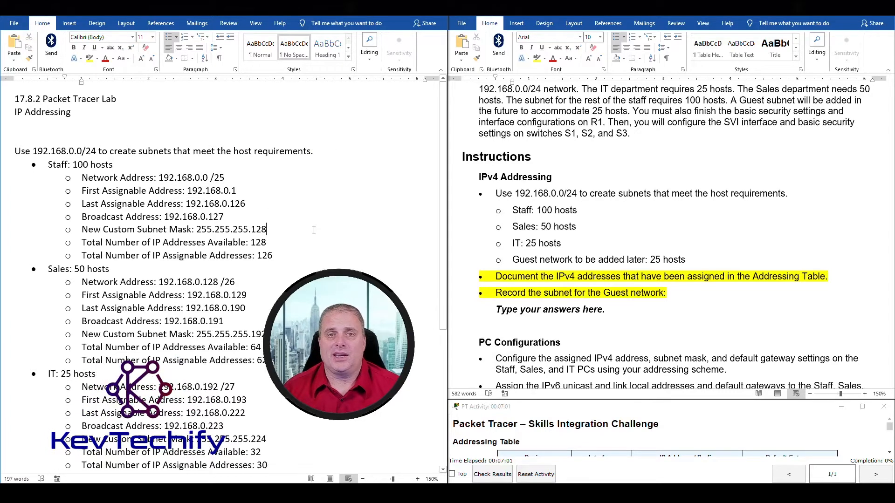
drag(197, 229, 263, 228)
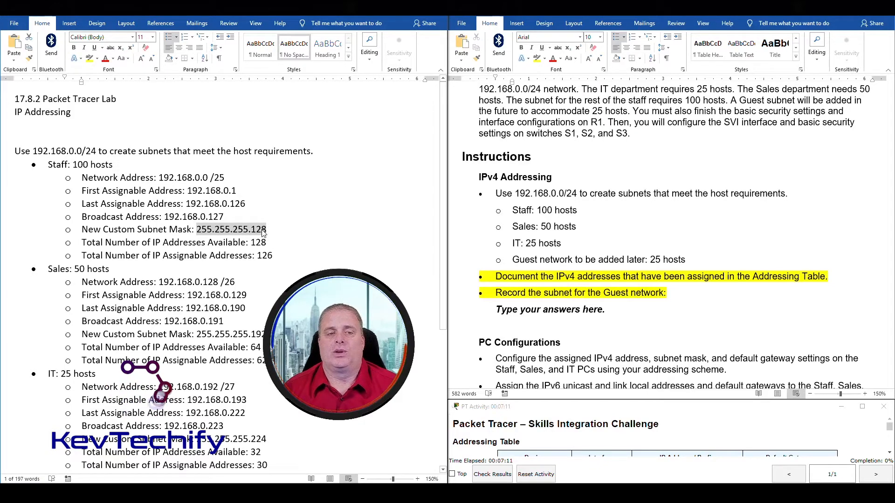
click(280, 238)
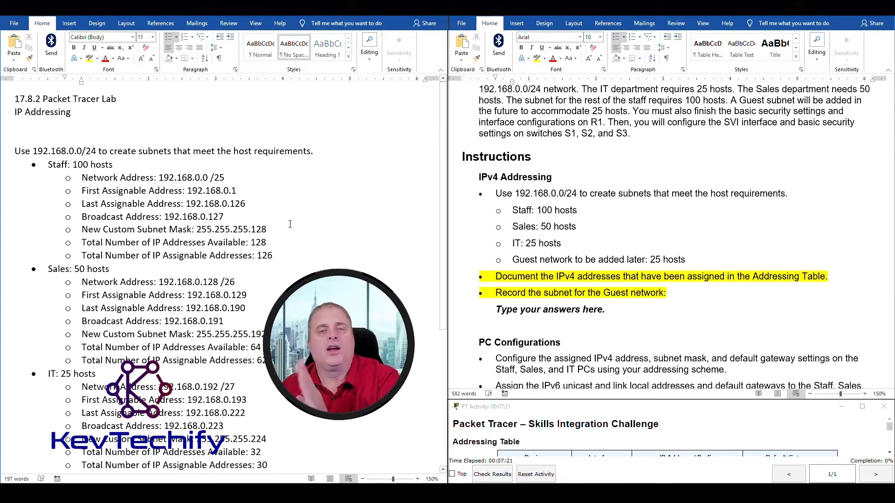
click(212, 178)
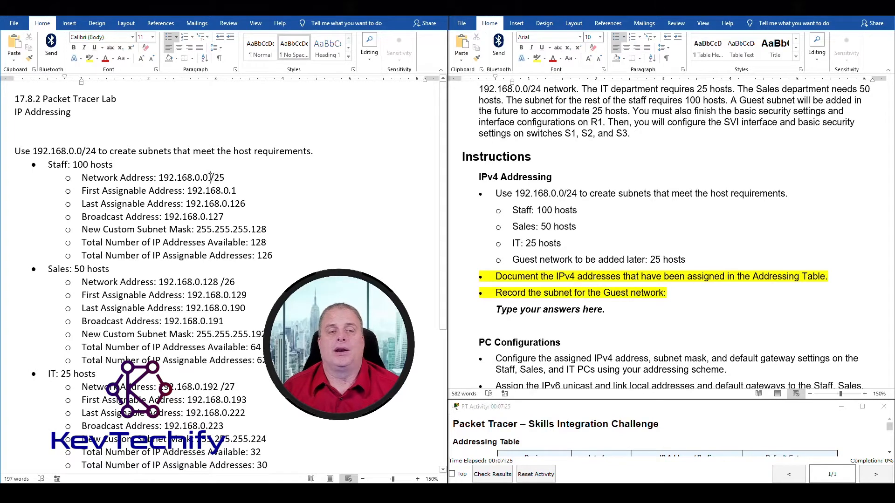
drag(216, 177, 225, 178)
click(212, 229)
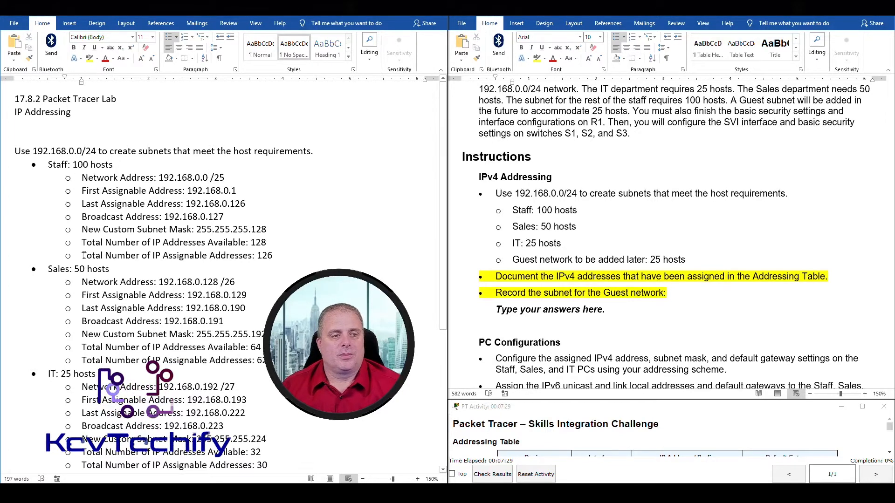
Point out Staff's 128 total and 126 assignable addresses and broadcast 192.168.0.127.
drag(82, 243, 259, 242)
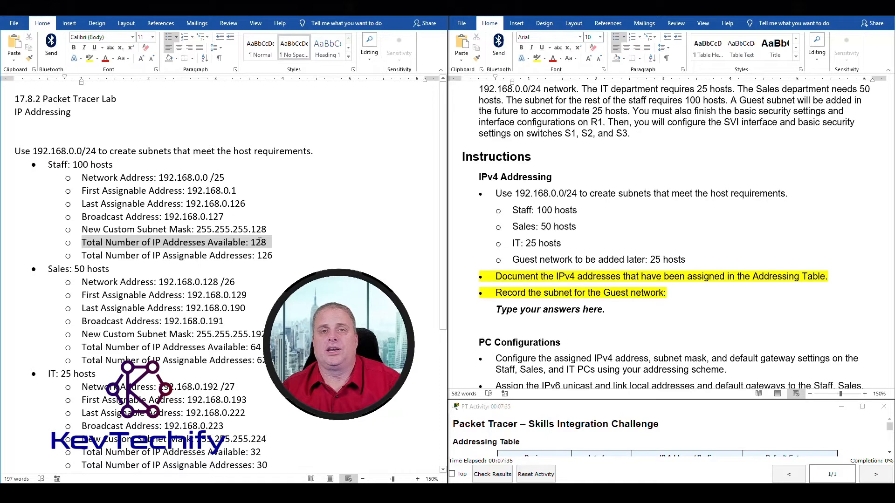
drag(259, 242, 259, 242)
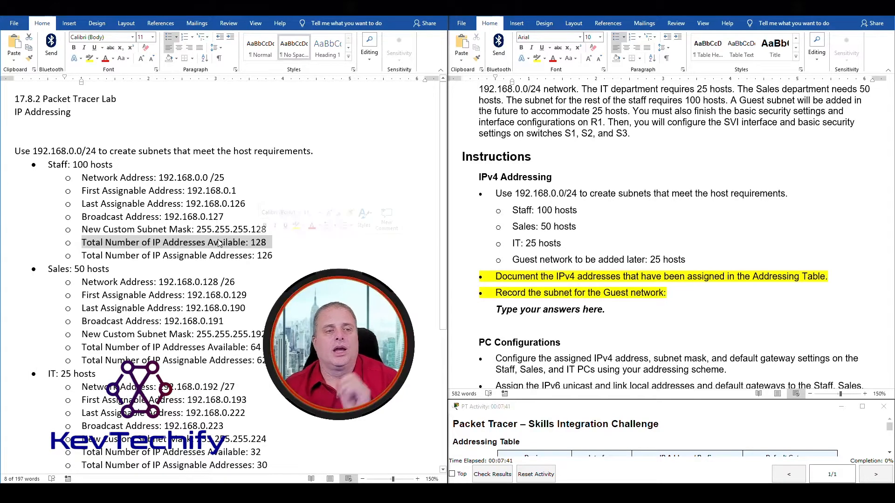
drag(81, 217, 224, 218)
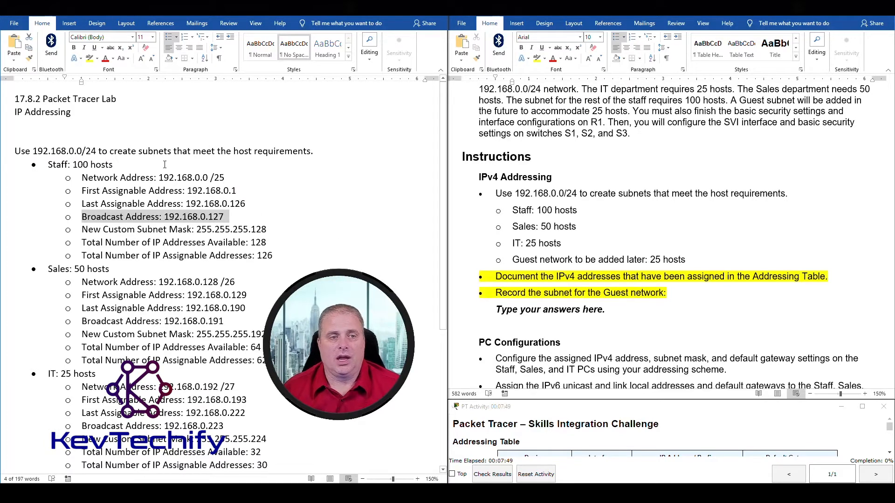
drag(159, 177, 210, 178)
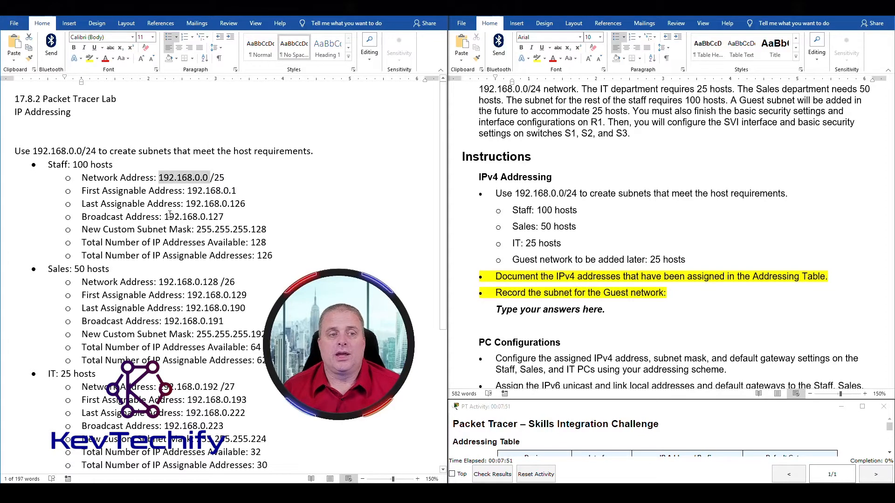
drag(164, 217, 224, 218)
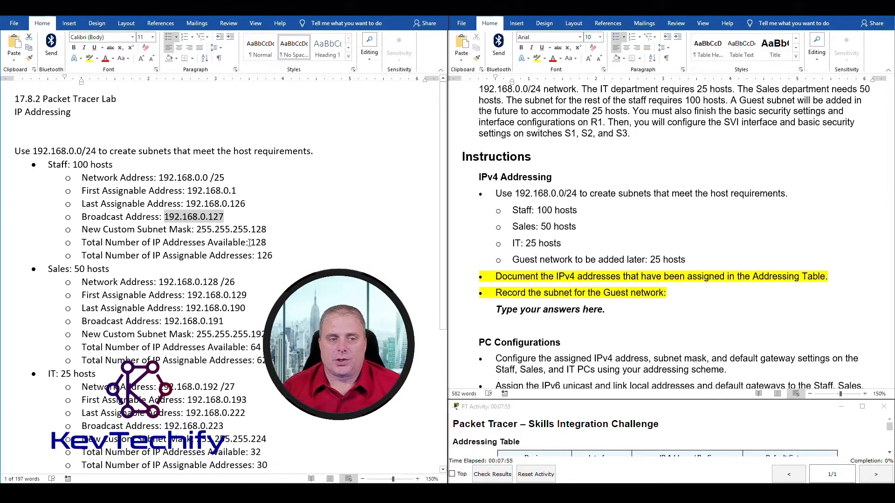
drag(250, 243, 265, 242)
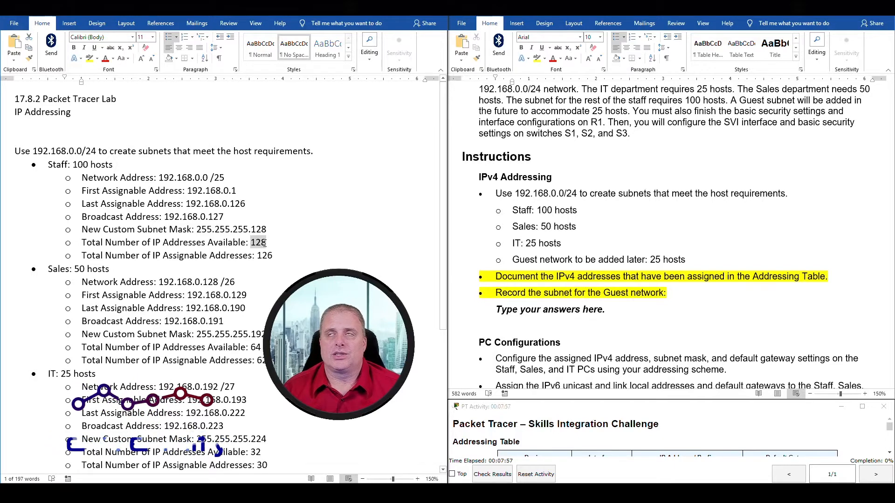
click(258, 255)
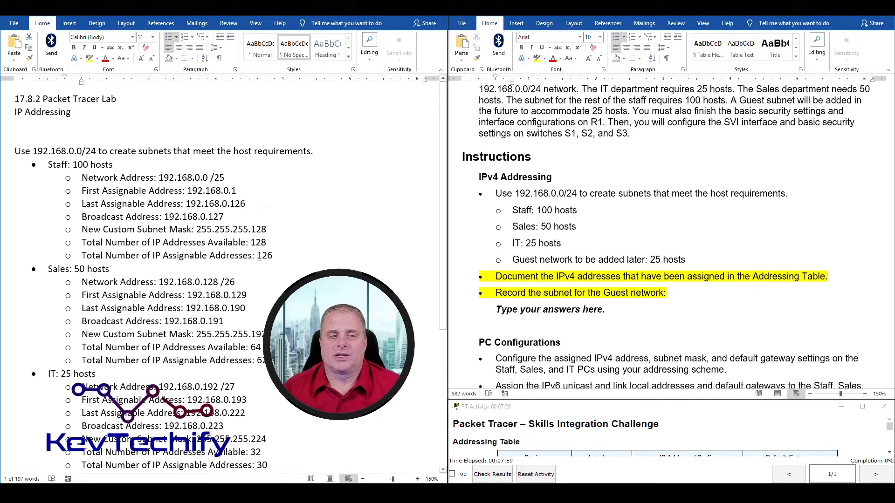
drag(258, 256, 273, 259)
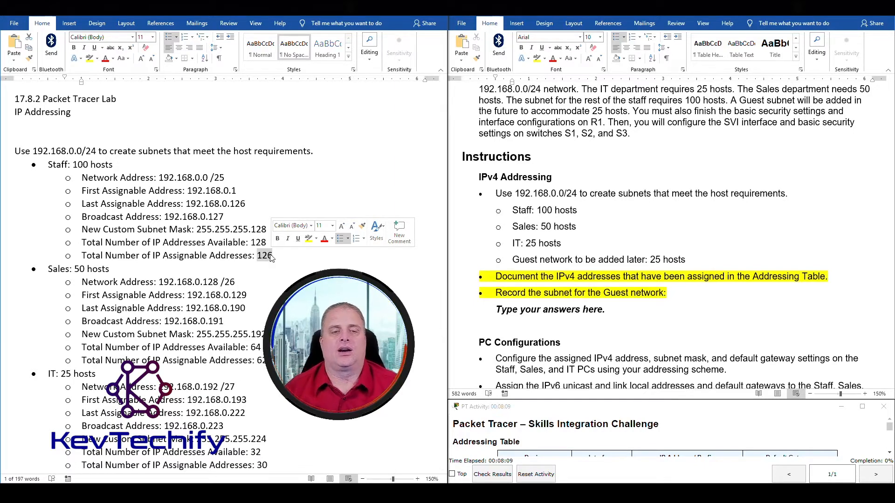
click(236, 282)
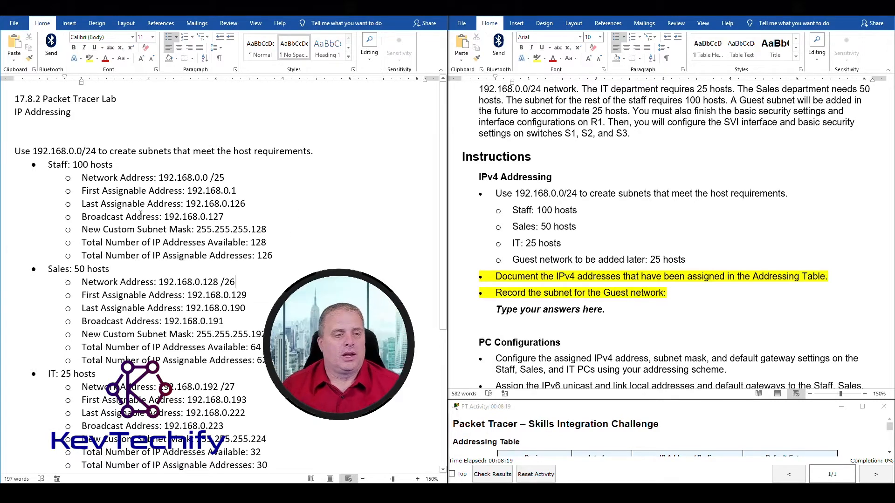
drag(99, 217, 222, 216)
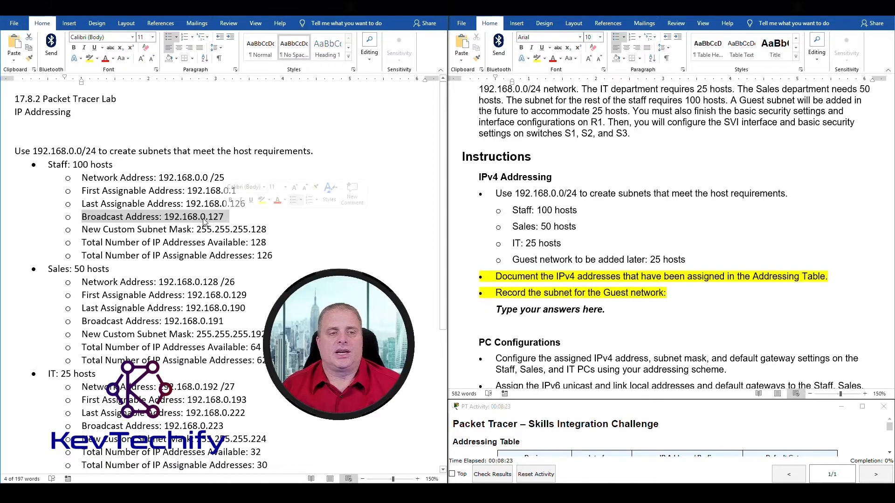
click(219, 217)
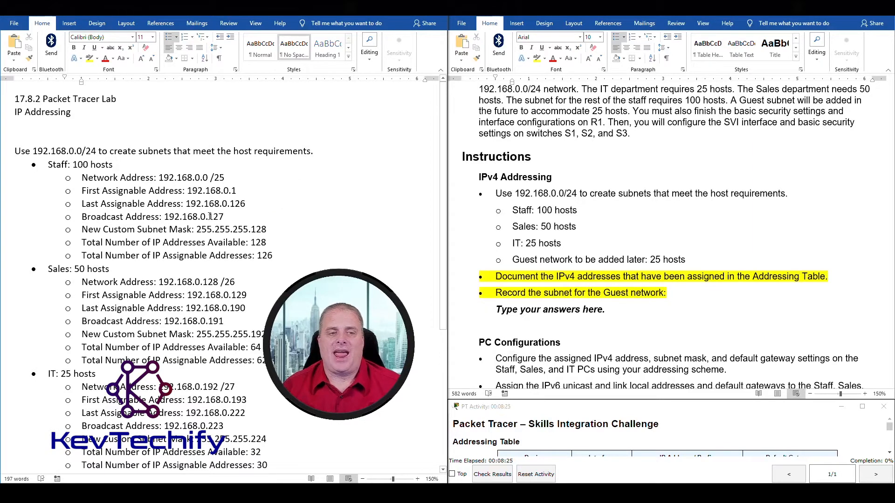
double_click(219, 216)
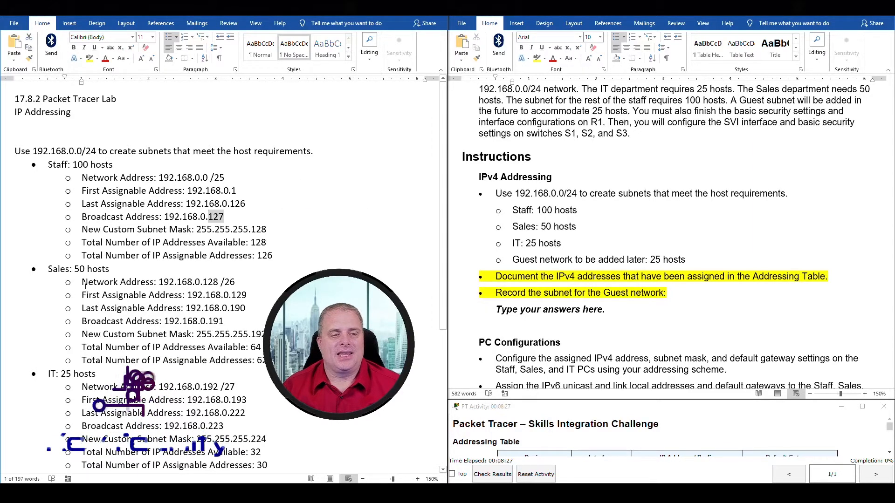
drag(83, 283, 216, 283)
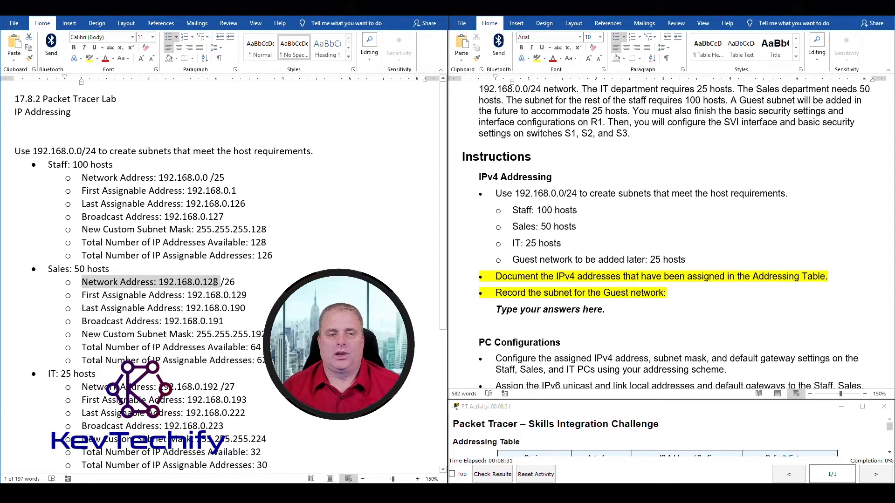
drag(217, 282, 215, 282)
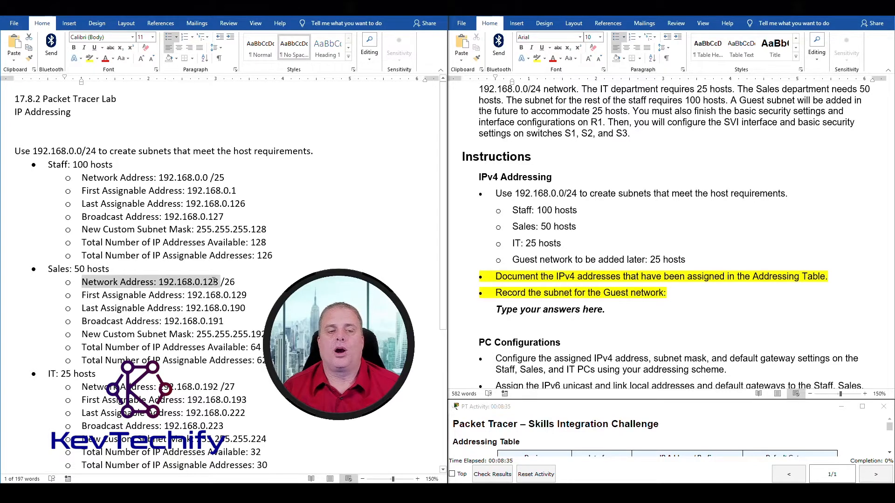
click(215, 254)
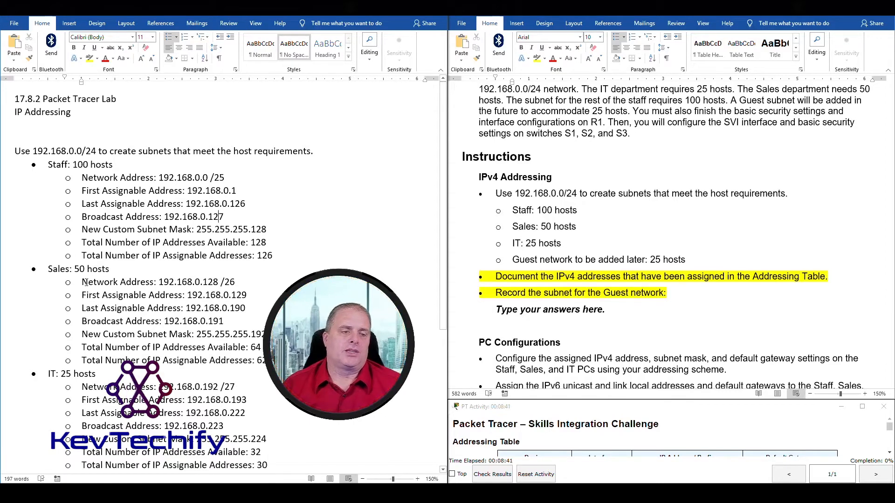
drag(158, 282, 232, 283)
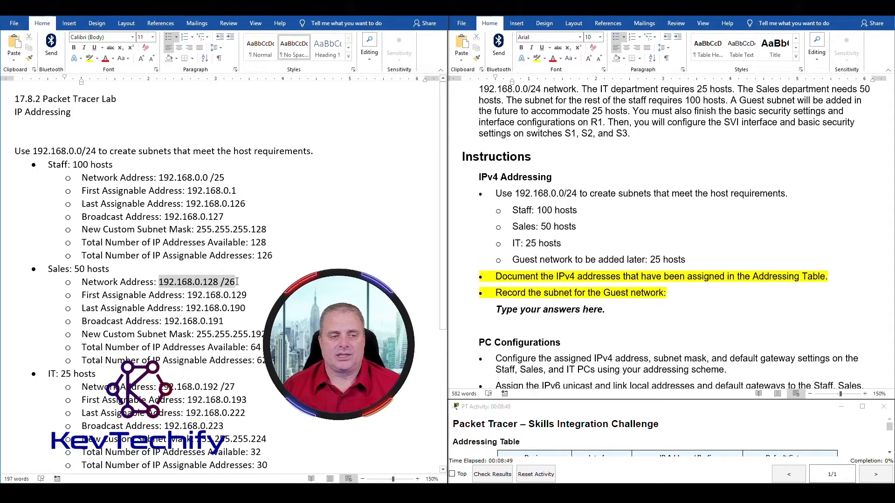
click(161, 283)
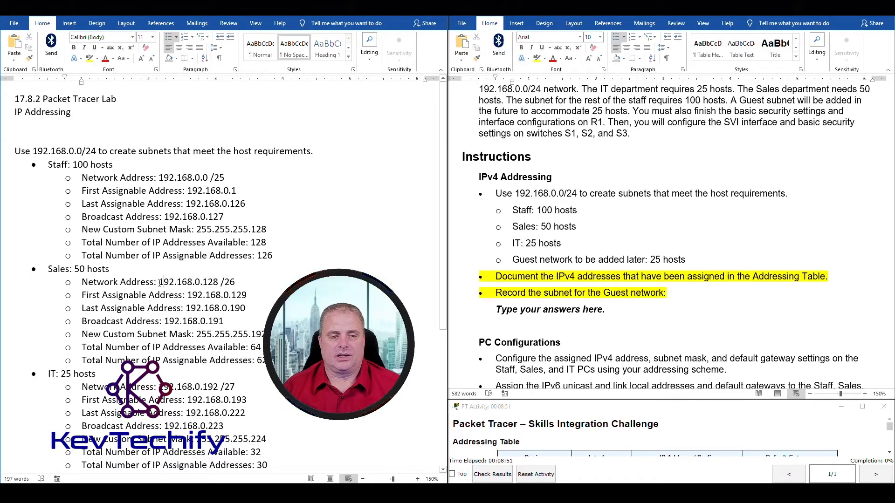
drag(167, 282, 218, 282)
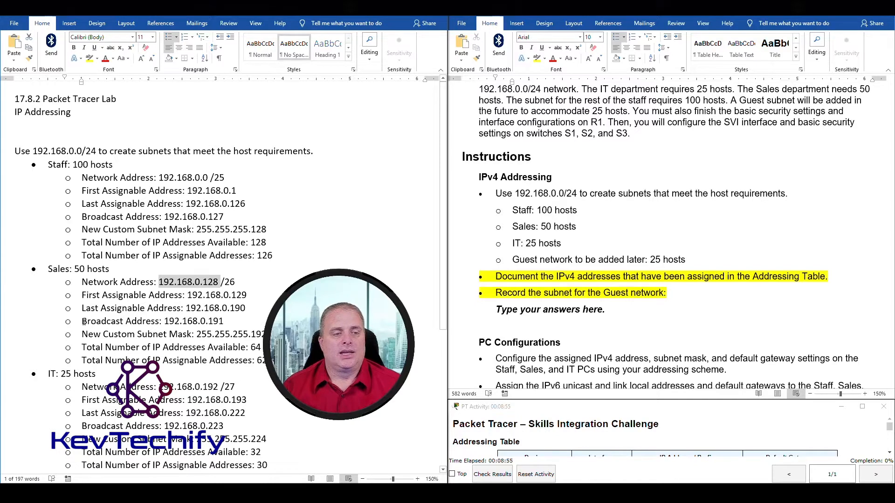
drag(82, 322, 224, 321)
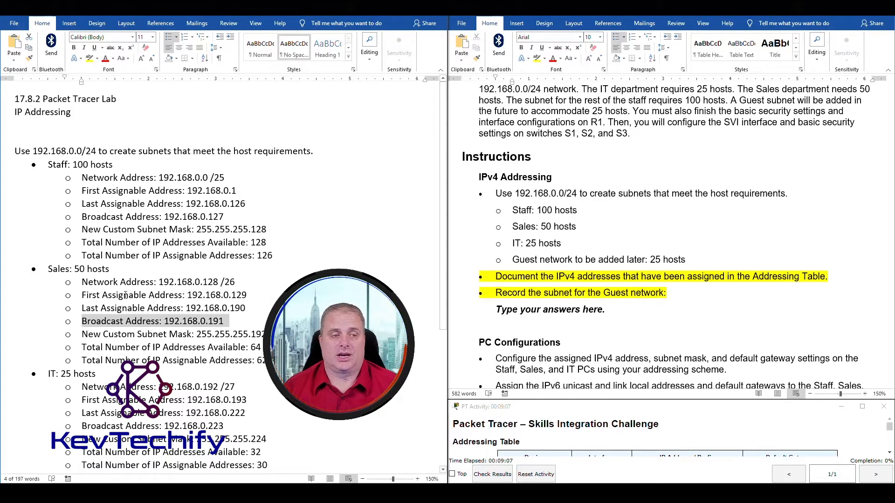
click(83, 296)
drag(82, 295, 243, 297)
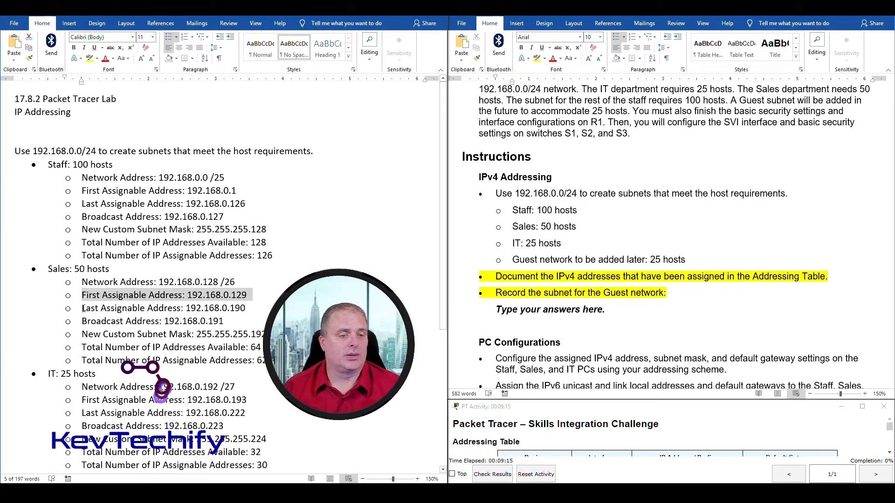
drag(83, 308, 238, 306)
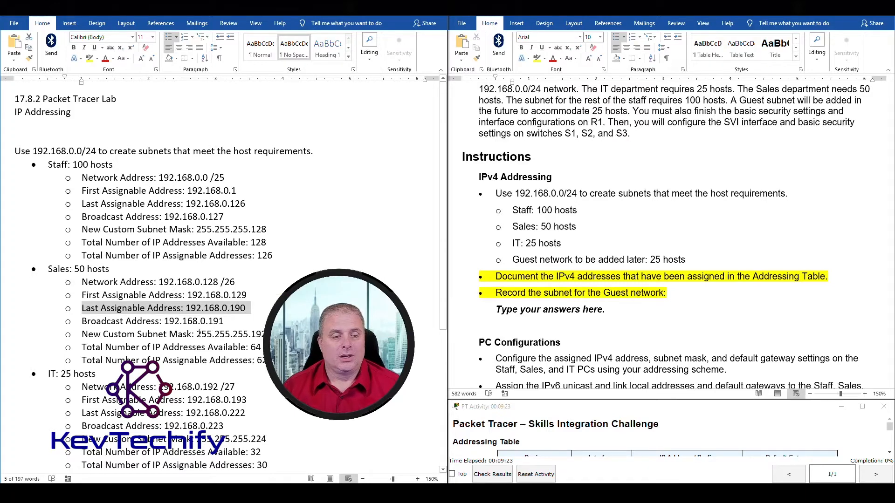
drag(197, 334, 260, 336)
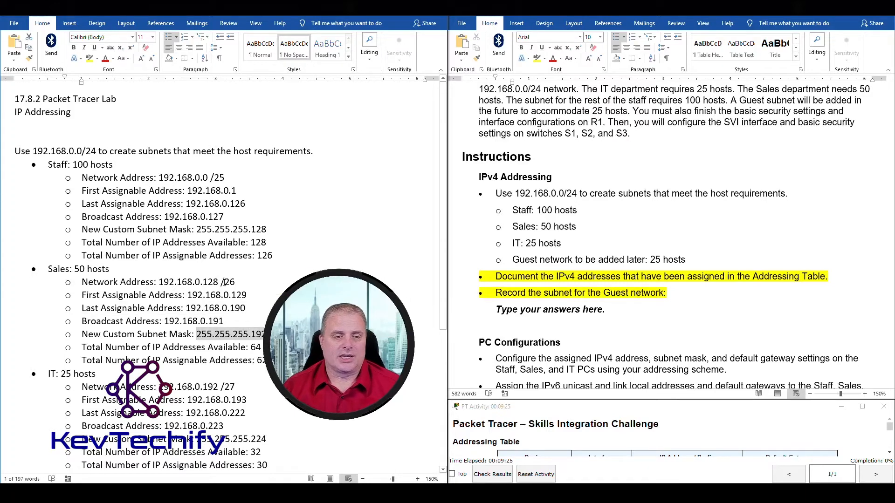
drag(221, 282, 234, 284)
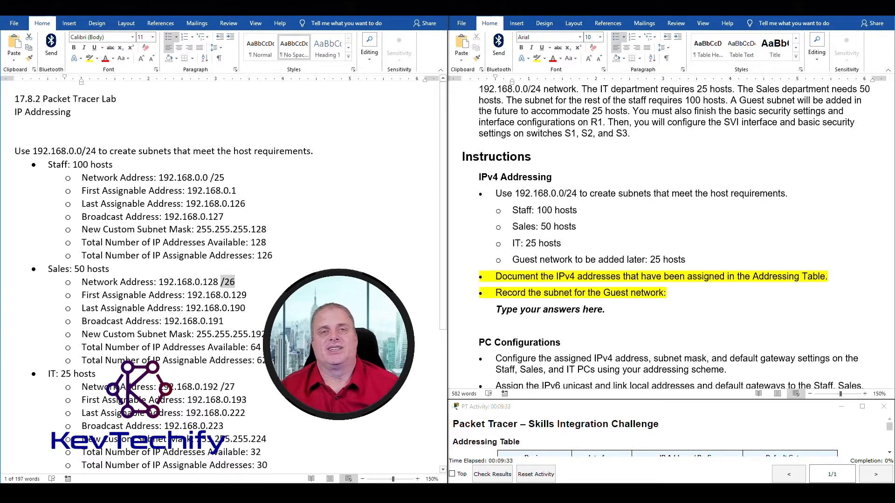
drag(199, 336, 254, 334)
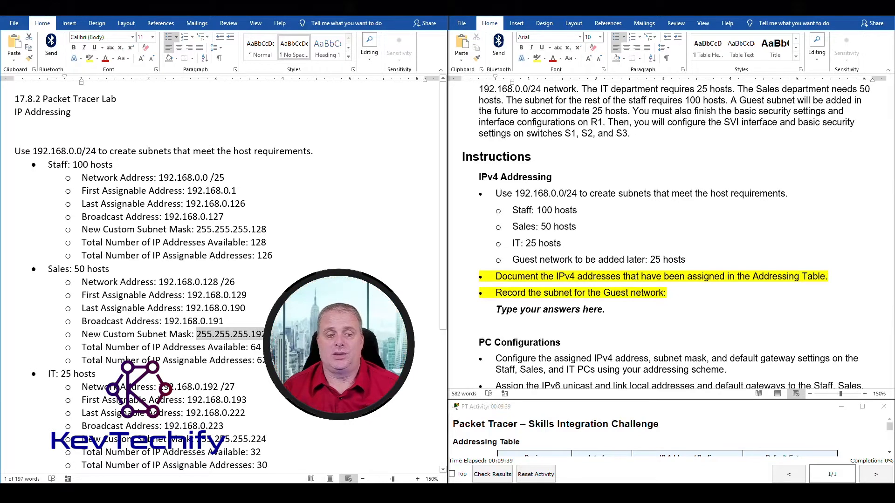
drag(250, 348, 259, 347)
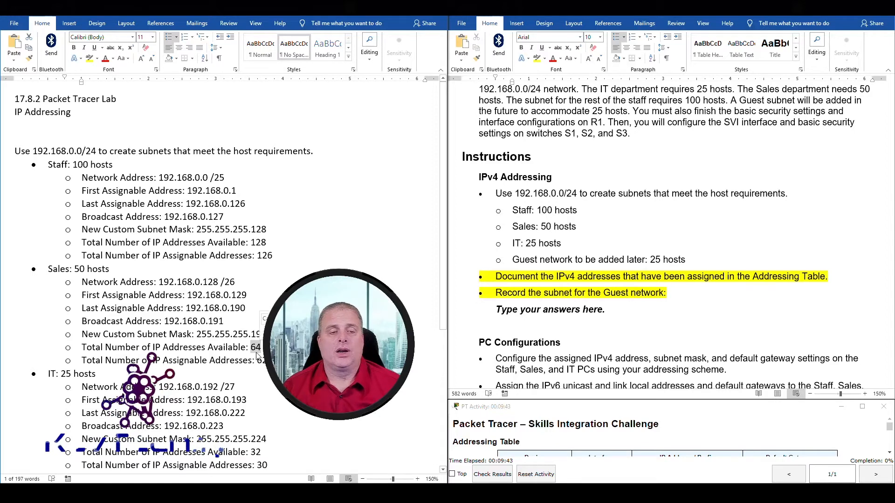
drag(257, 360, 266, 361)
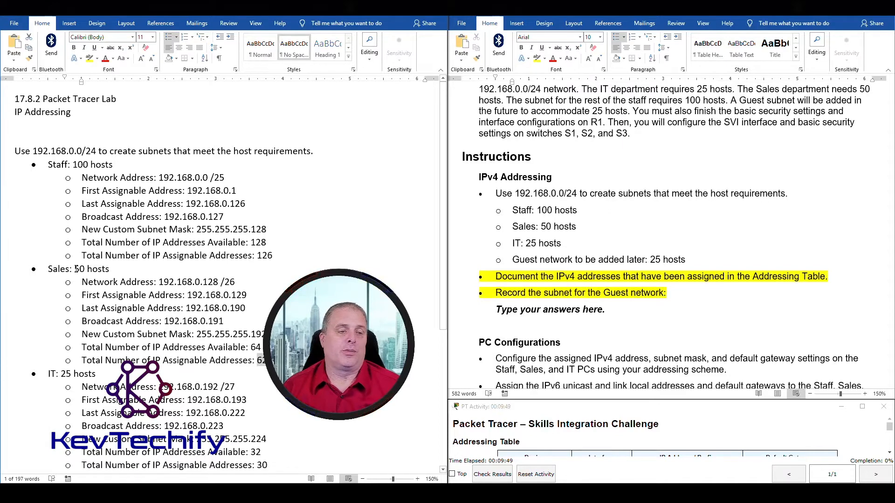
drag(75, 269, 109, 270)
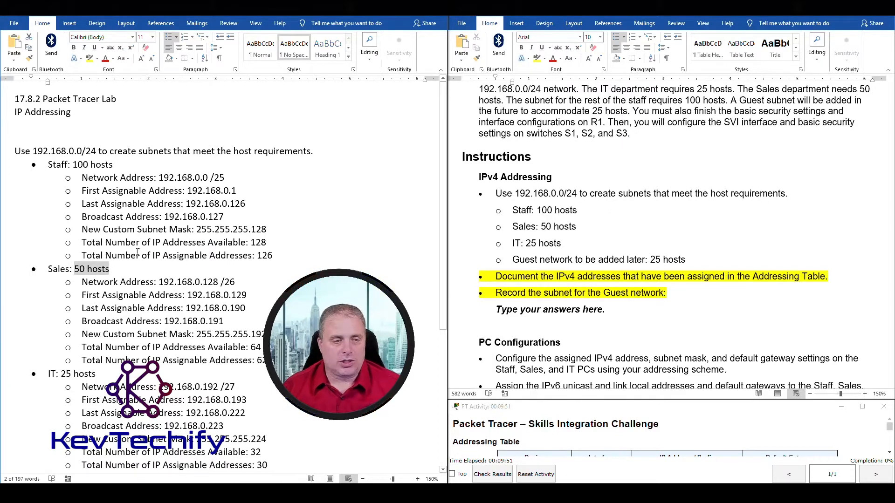
Review the IT subnet's address lines and its 30 assignable addresses.
scroll(180, 265, down, 3)
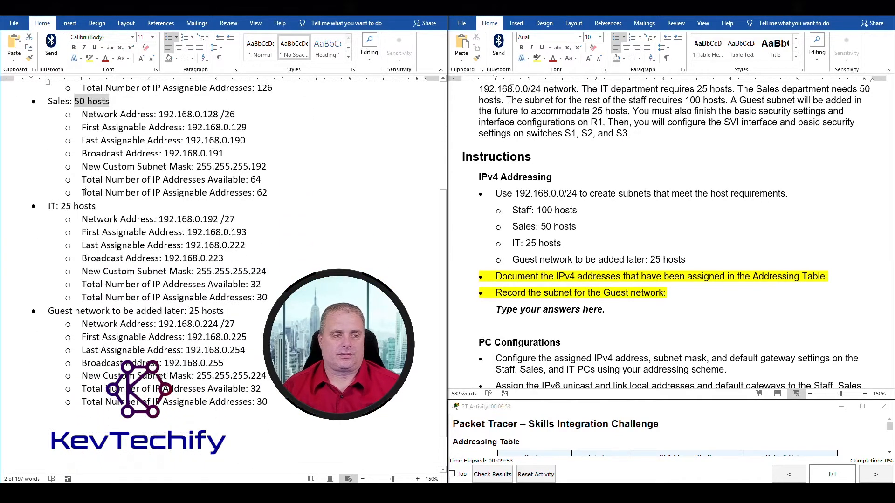
drag(84, 220, 264, 273)
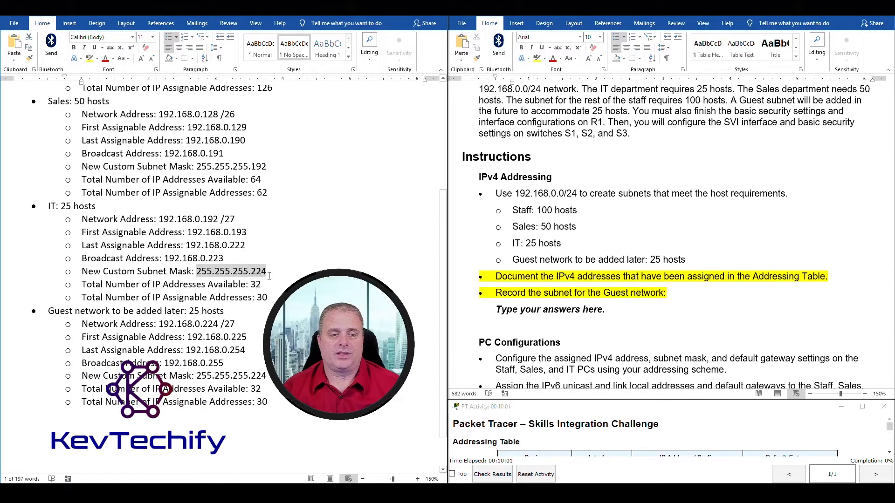
click(251, 285)
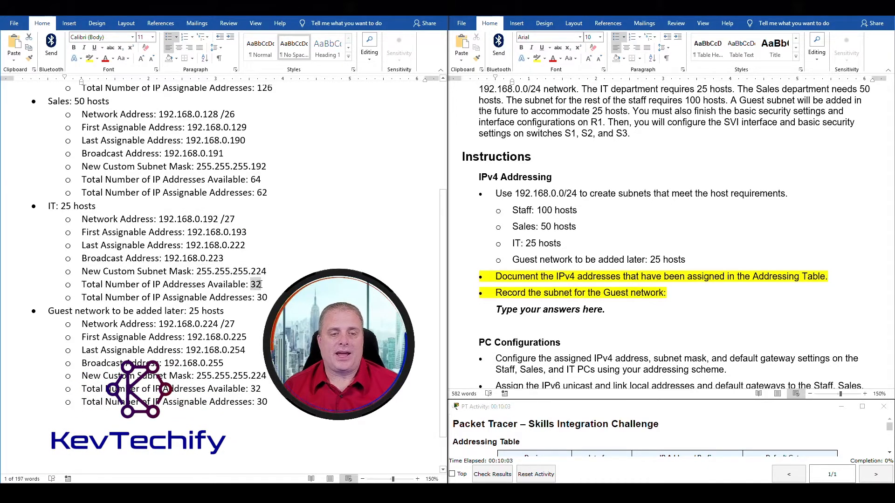
double_click(262, 297)
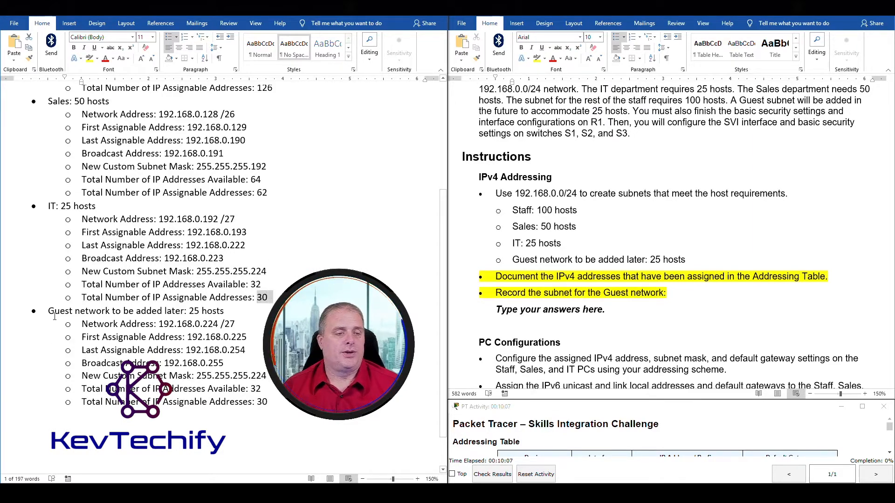
Examine the Guest network section, singling out the broadcast address ending in 0.255.
drag(55, 316, 270, 403)
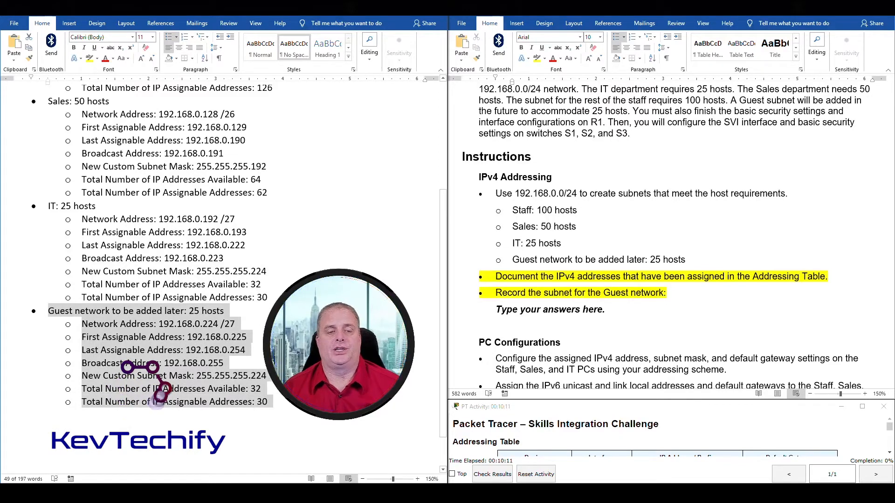
click(267, 376)
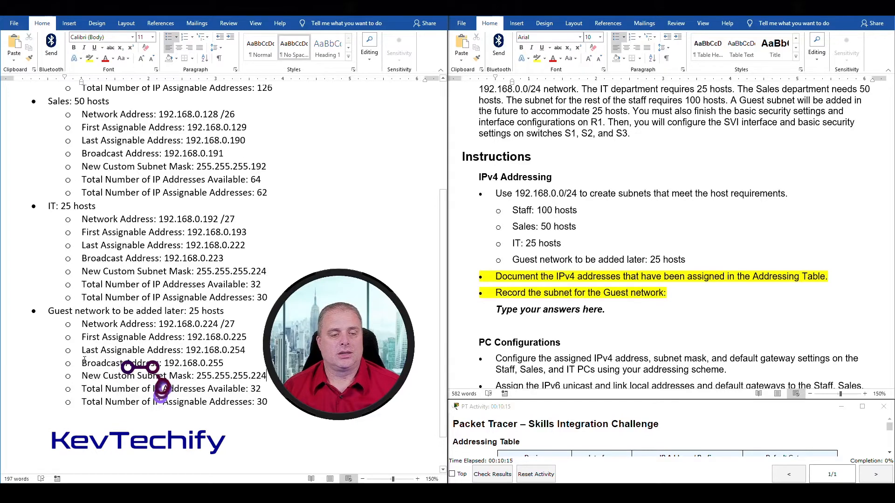
drag(82, 363, 227, 365)
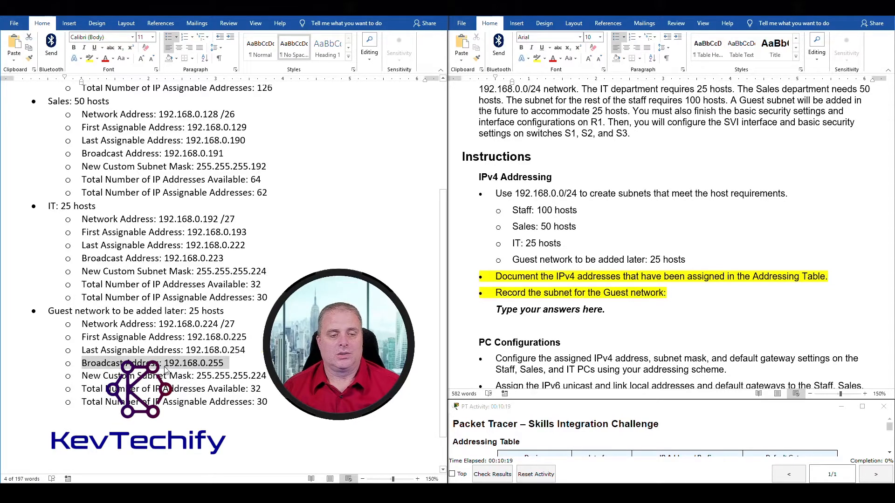
click(219, 365)
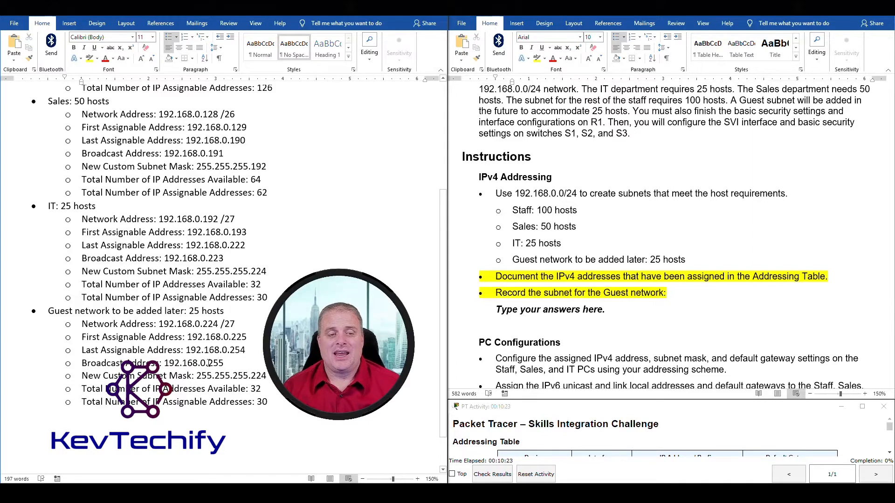
drag(210, 363, 226, 363)
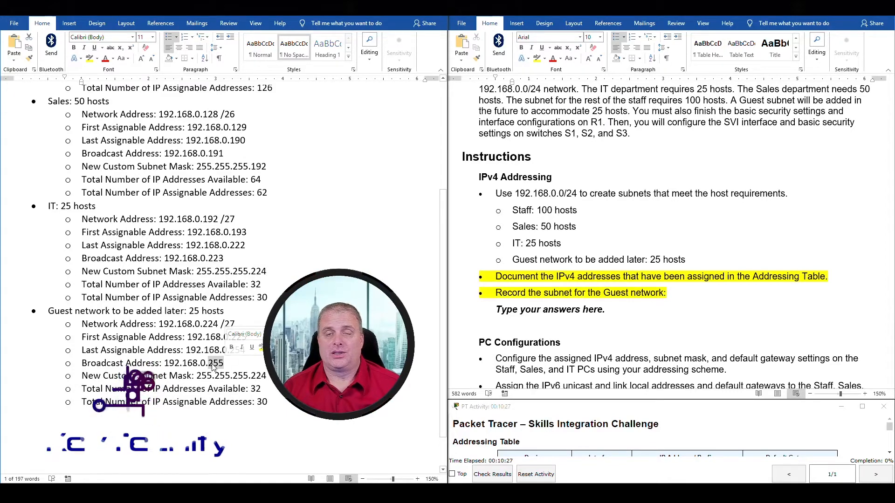
click(201, 362)
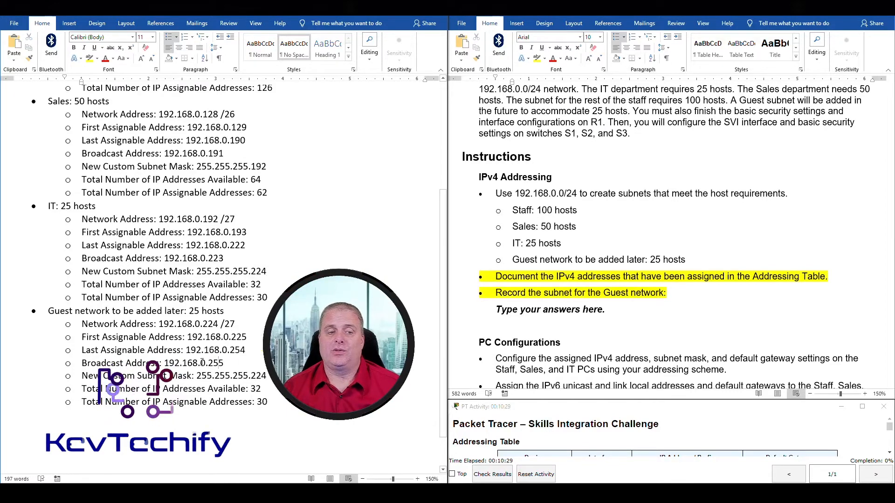
drag(202, 362, 206, 363)
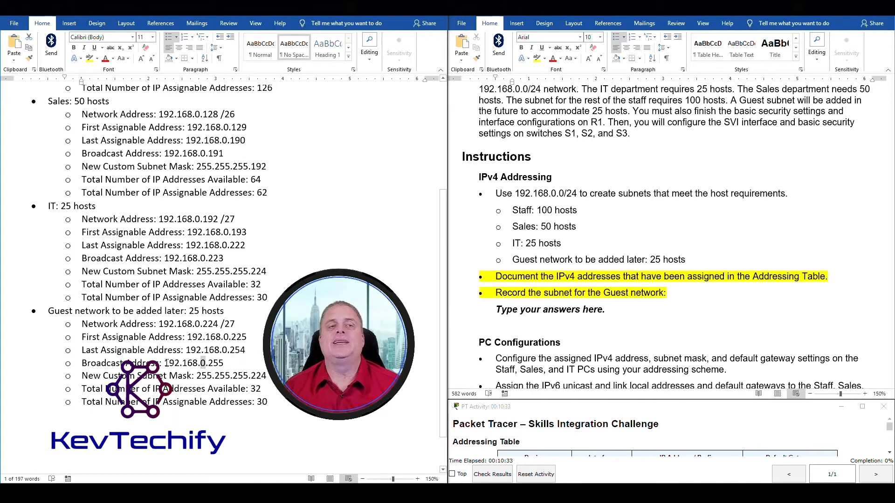
scroll(66, 155, up, 5)
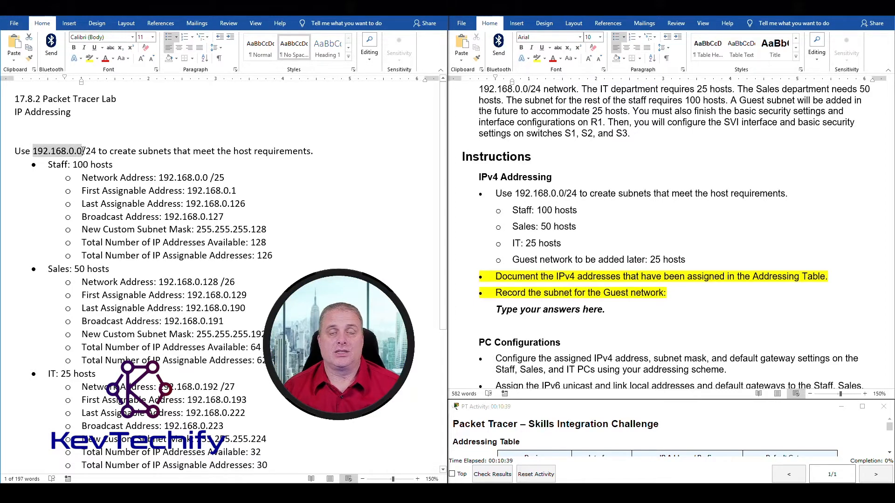
scroll(164, 215, down, 3)
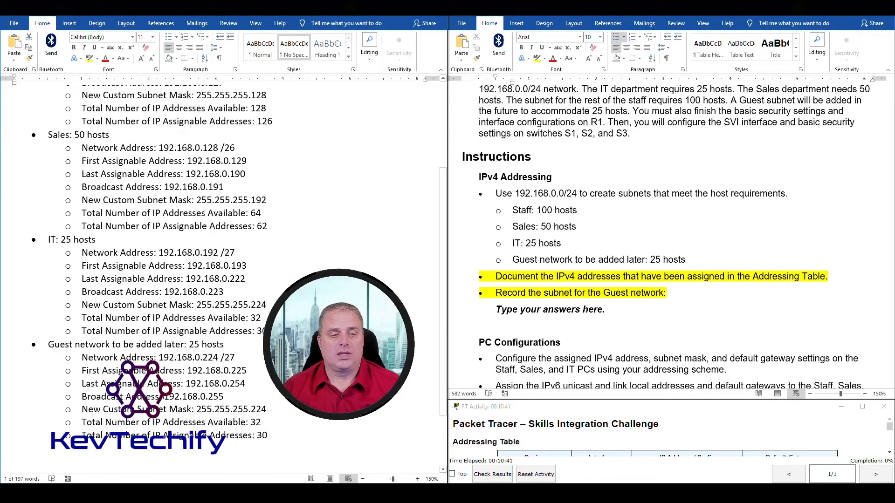
double_click(180, 397)
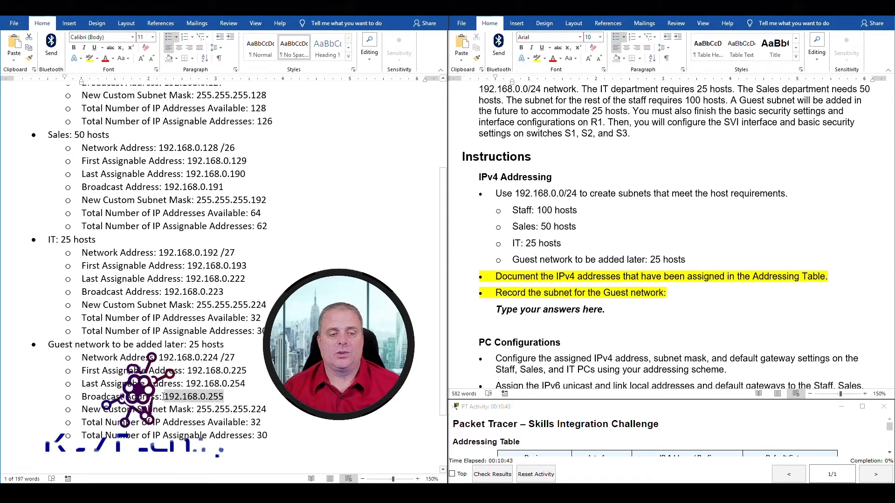
click(200, 397)
drag(201, 397, 221, 395)
In the lab handout, mark the instruction to document IPv4 addresses and bring up the Addressing Table.
scroll(261, 140, up, 1)
scroll(268, 119, down, 2)
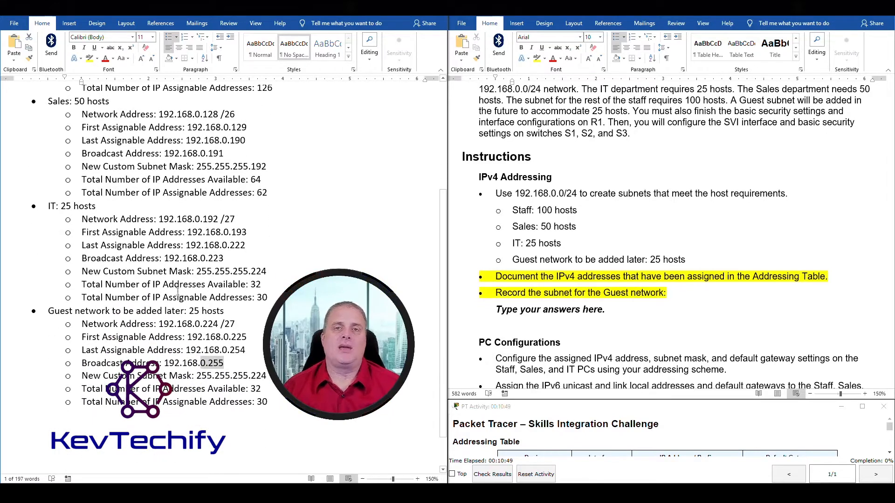
scroll(147, 207, up, 4)
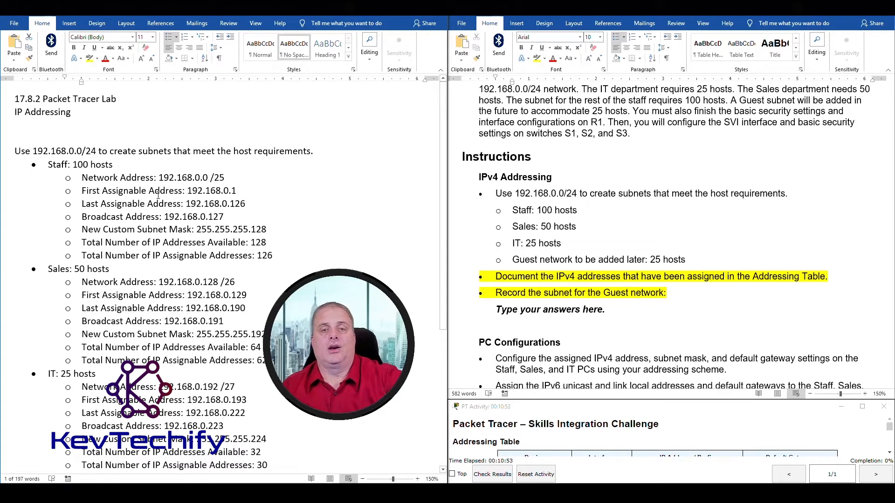
scroll(159, 208, down, 1)
scroll(160, 209, up, 1)
click(561, 244)
drag(496, 276, 826, 276)
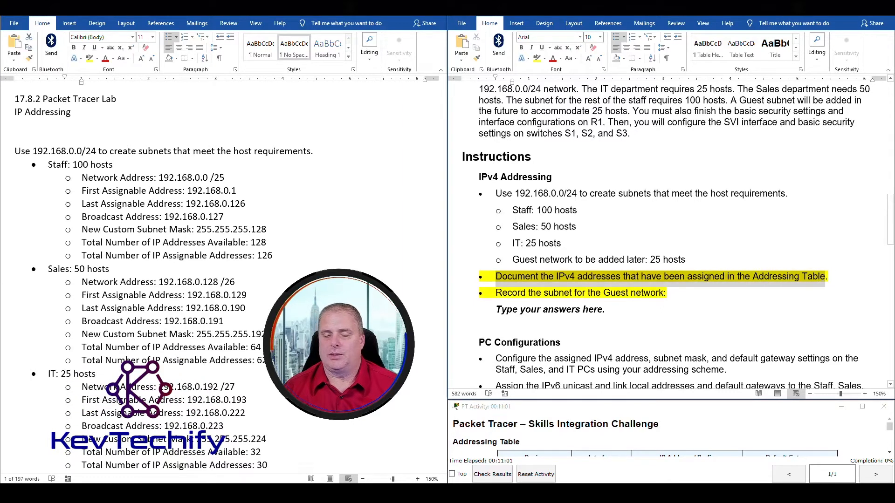
scroll(542, 259, up, 15)
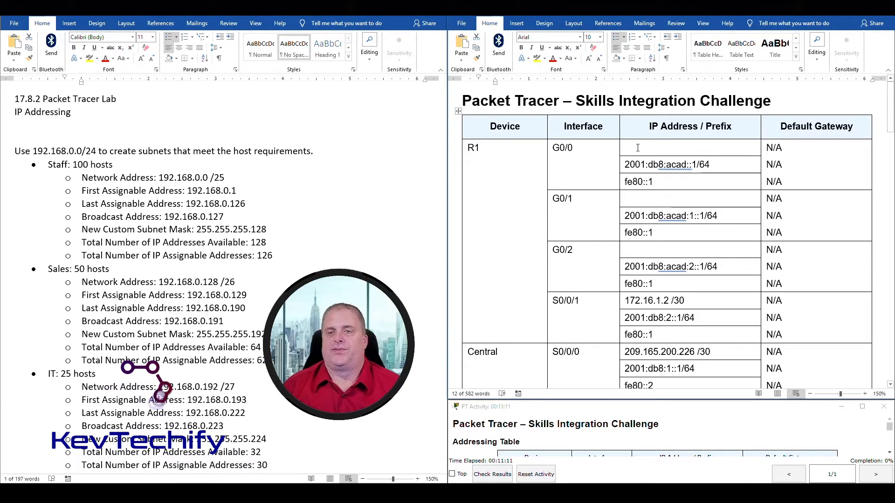
drag(464, 152, 651, 147)
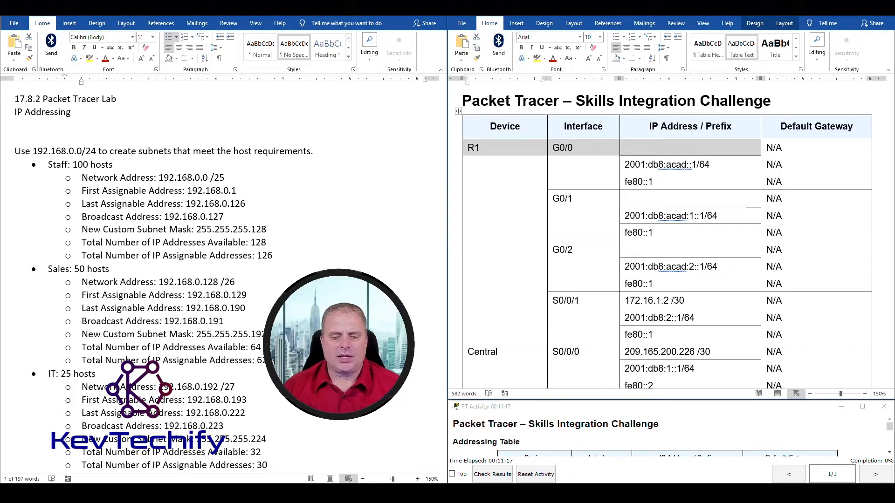
click(423, 494)
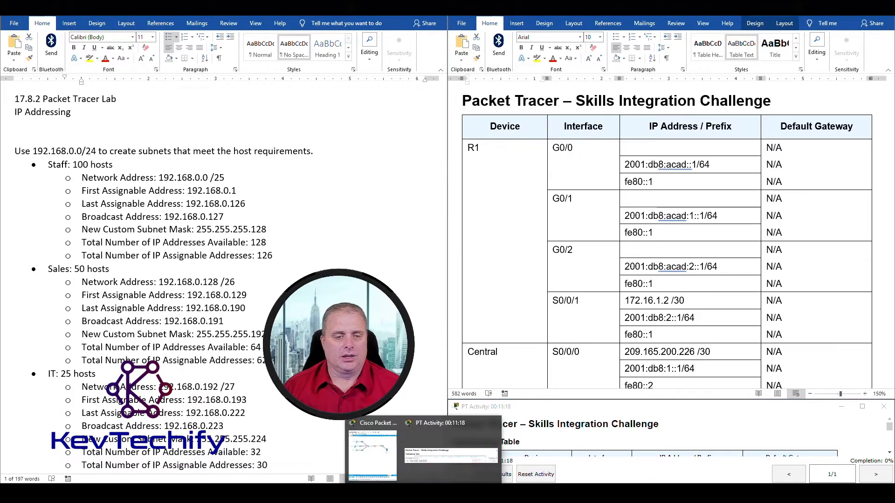
click(373, 454)
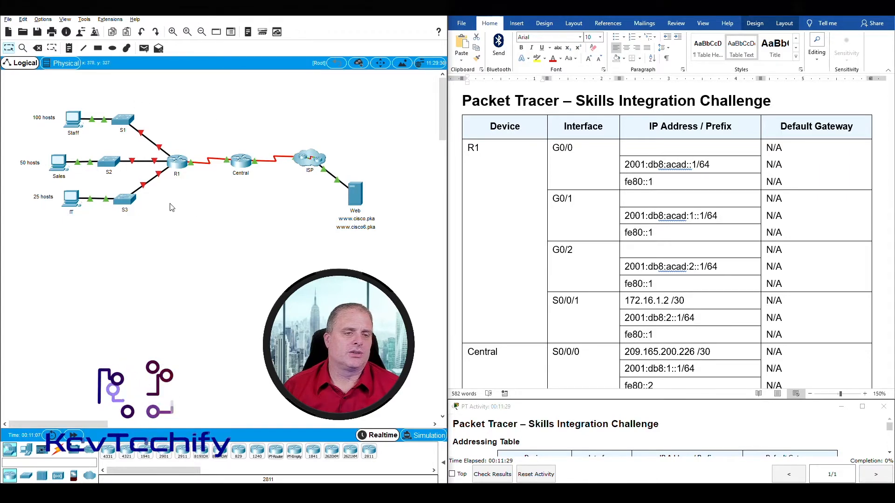
mouse_move(160, 149)
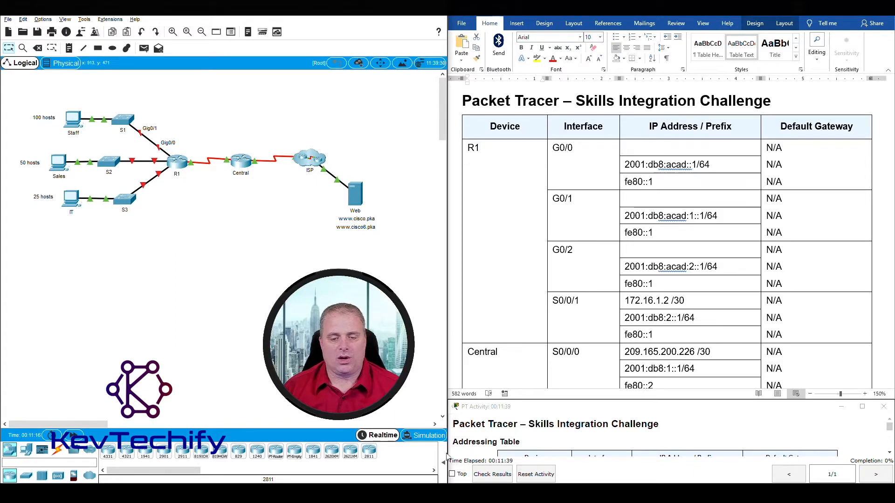
click(487, 466)
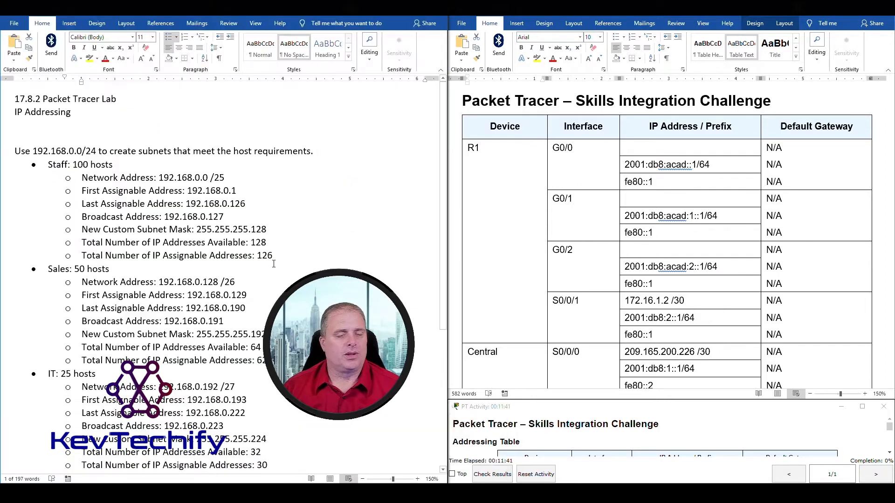
drag(48, 165, 227, 217)
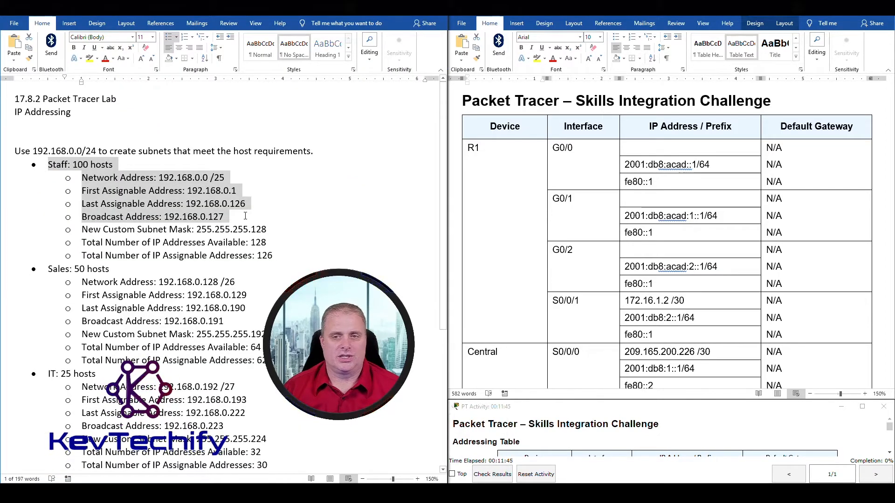
click(655, 148)
click(637, 149)
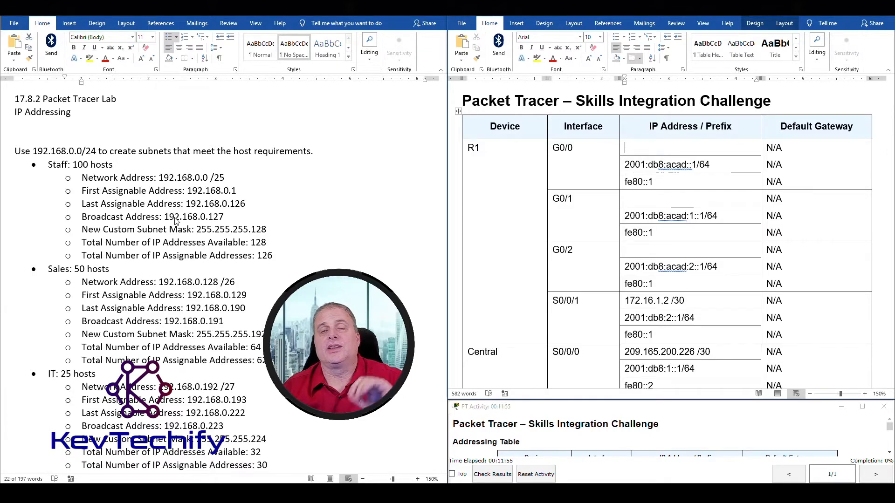
click(189, 187)
click(189, 190)
drag(219, 191, 237, 192)
click(264, 209)
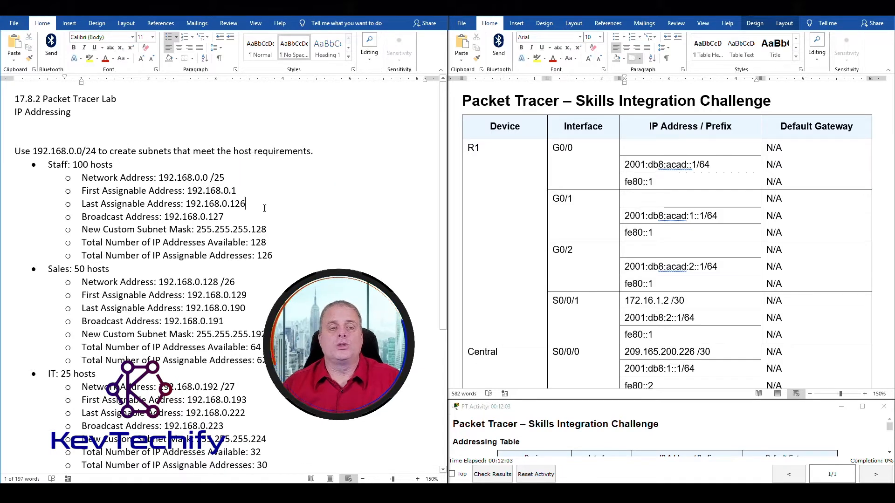
drag(205, 190, 234, 191)
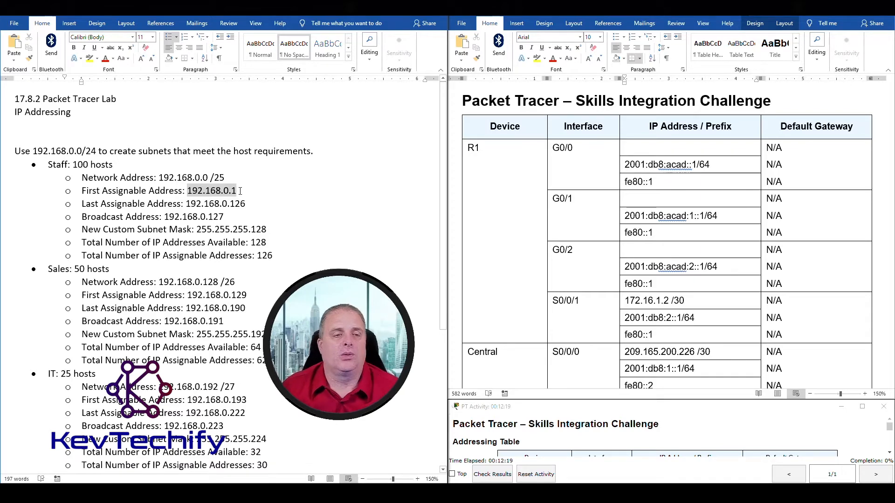
drag(209, 196, 238, 191)
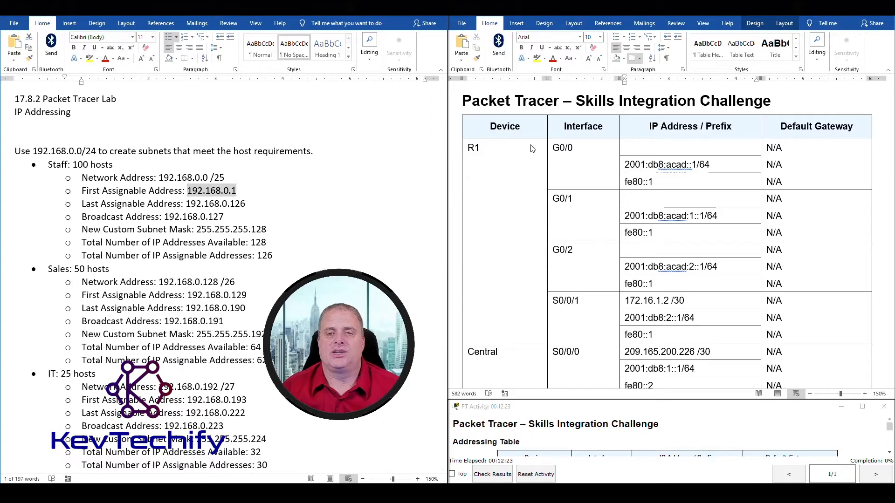
Enter 192.168.0.1 in R1's G0/0 IPv4 cell, checking the Staff address and /25 prefix.
click(634, 147)
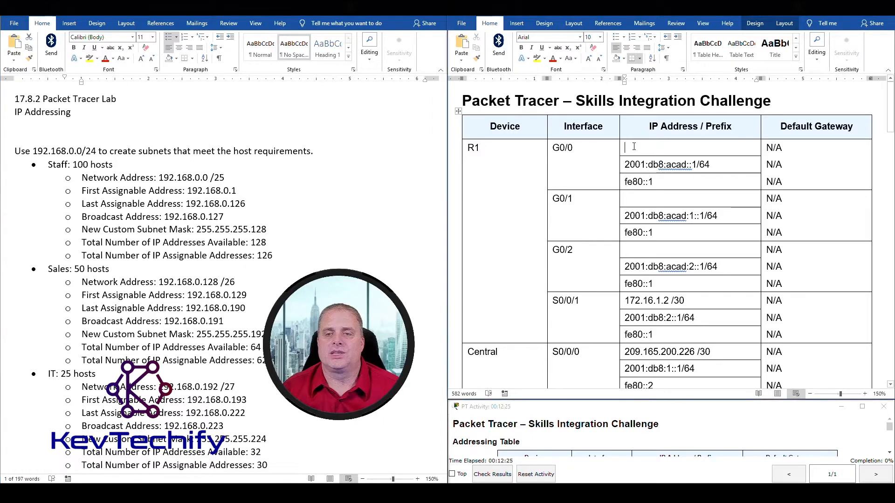
text(192.)
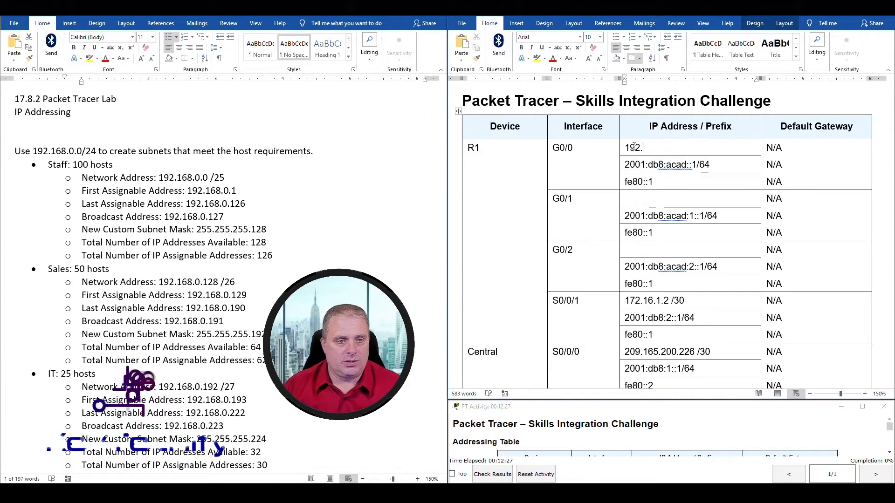
text(168.0.1)
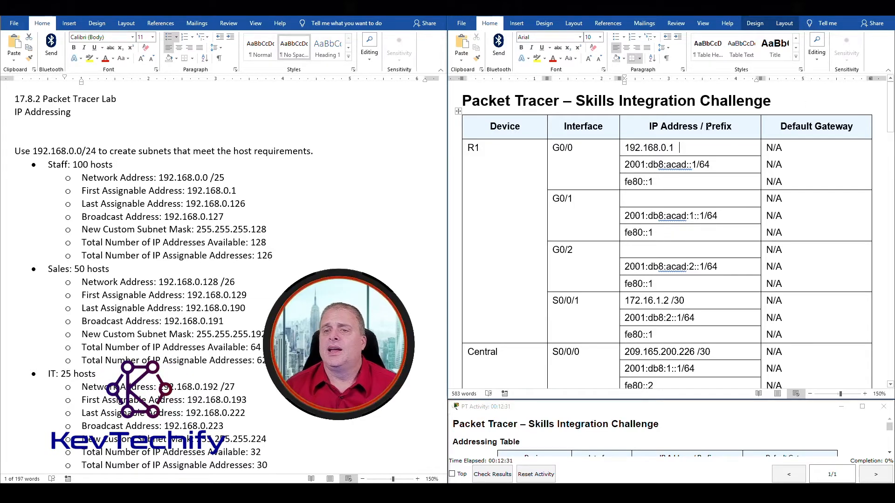
drag(702, 127, 735, 127)
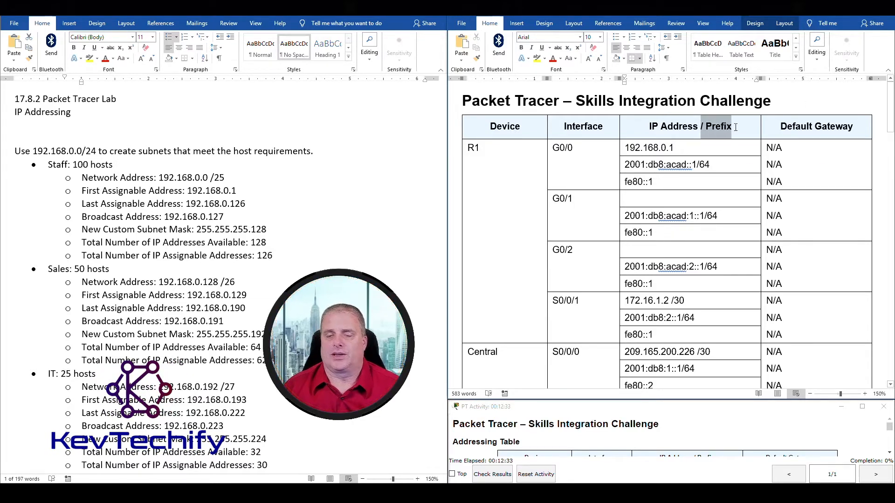
click(696, 148)
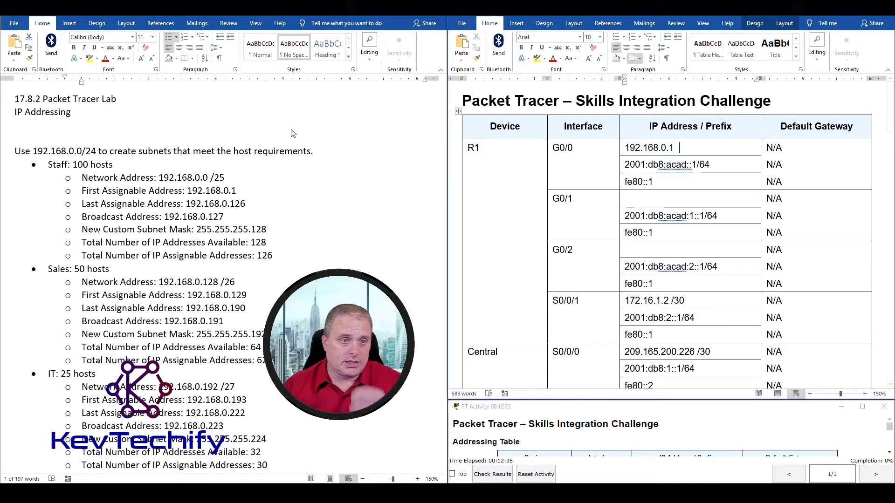
double_click(216, 191)
drag(210, 178, 220, 179)
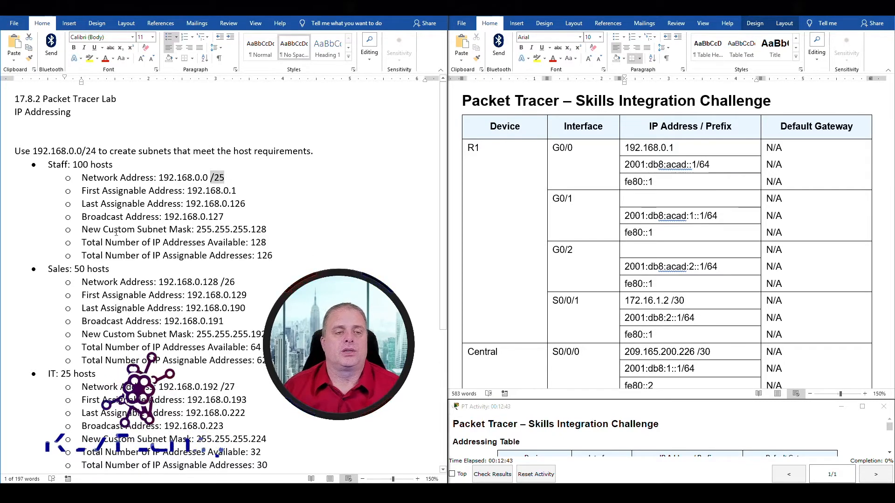
drag(196, 229, 251, 229)
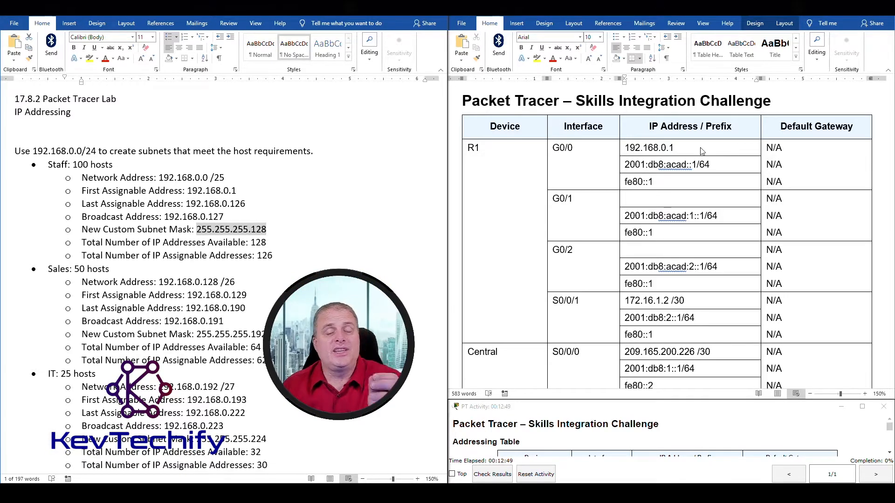
click(666, 148)
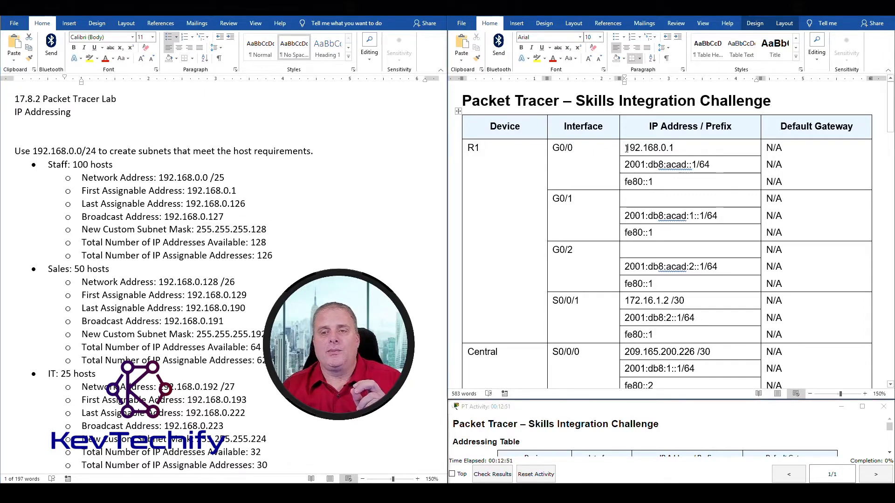
drag(626, 148, 680, 148)
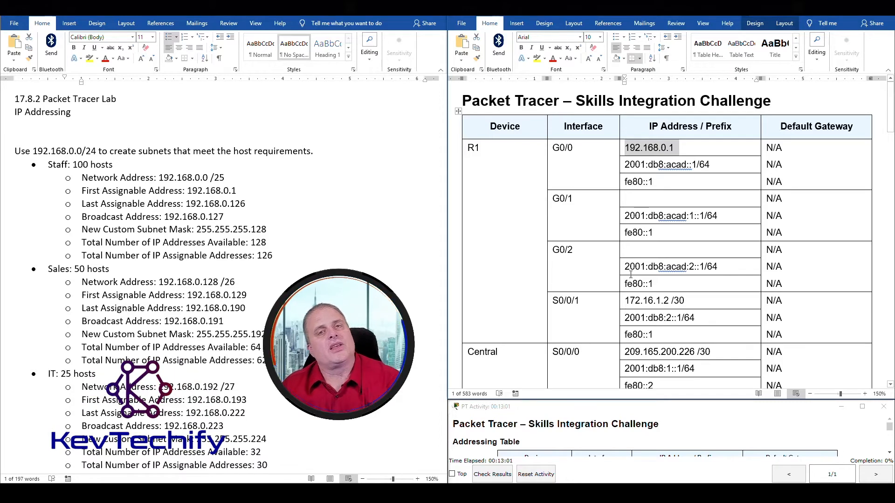
Add the Staff mask 255.255.255.128 after R1 G0/0's address.
double_click(203, 231)
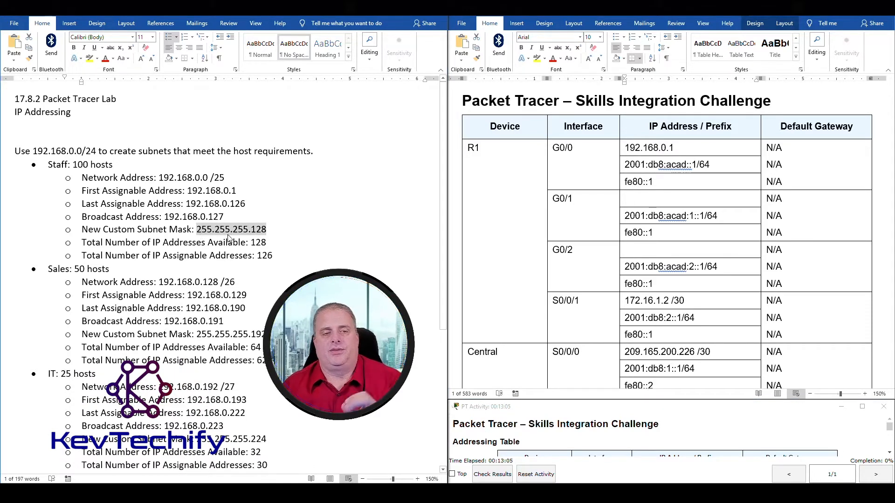
click(701, 145)
click(697, 148)
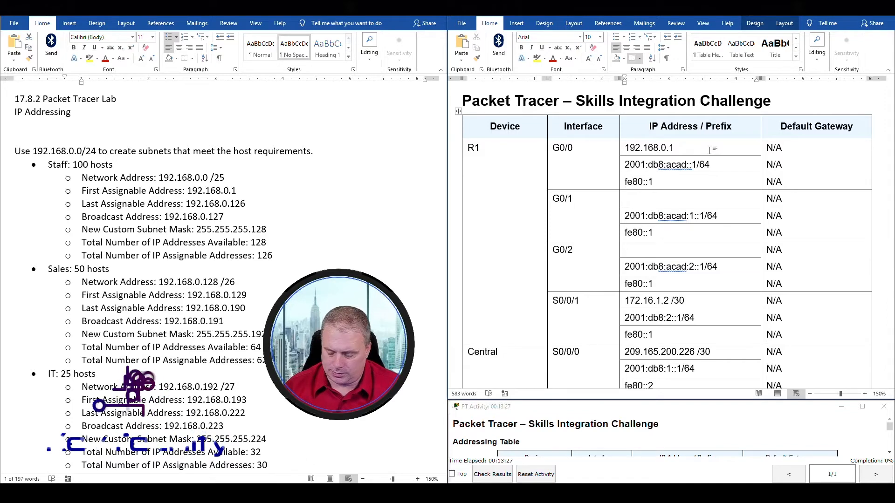
text(255.2)
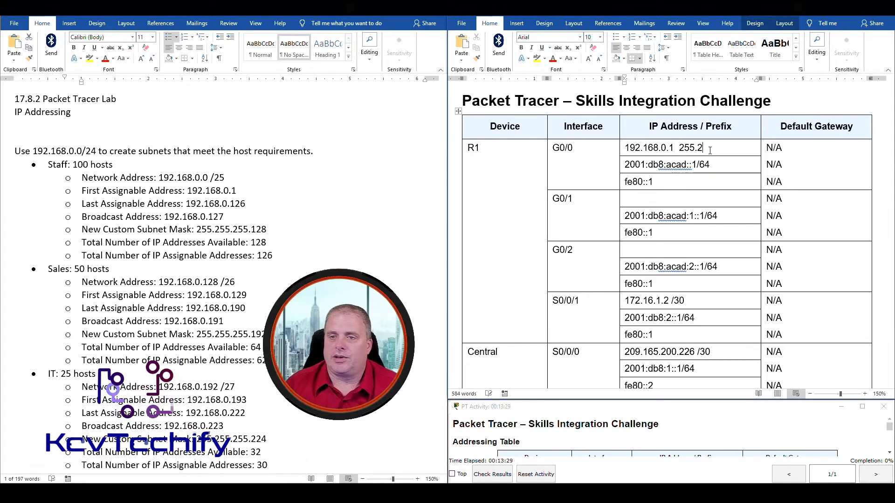
text(55.255)
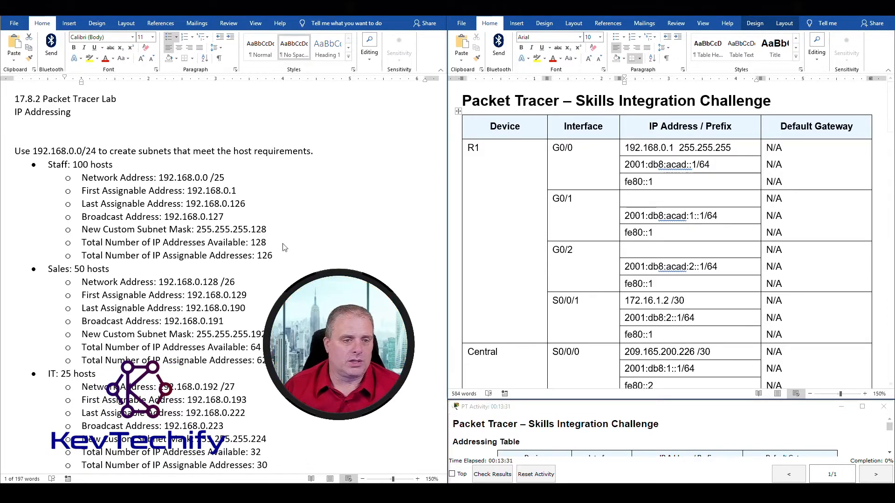
double_click(253, 230)
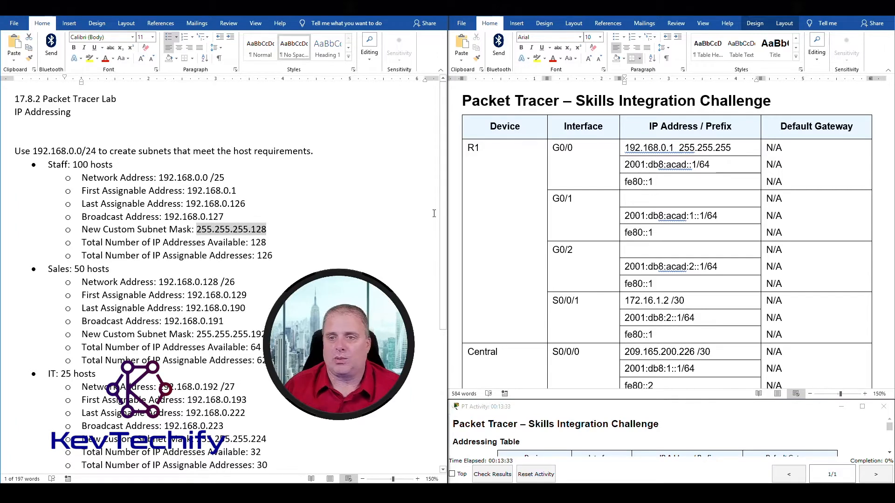
click(736, 148)
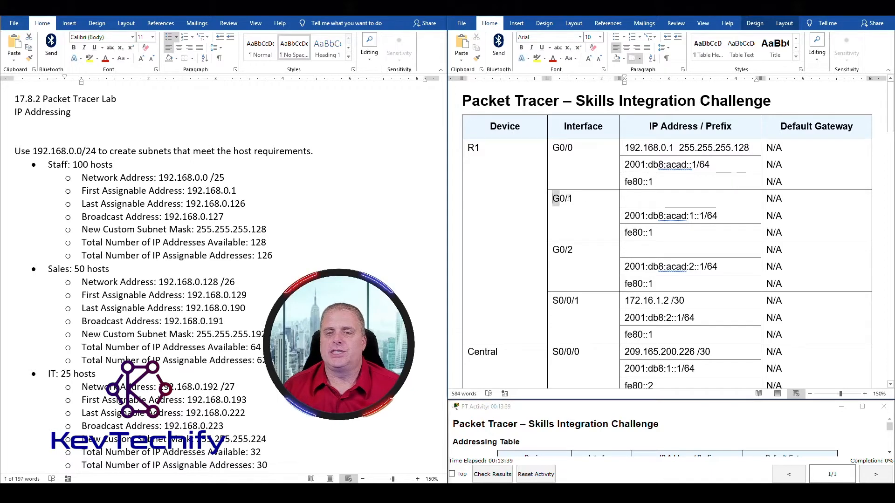
click(422, 493)
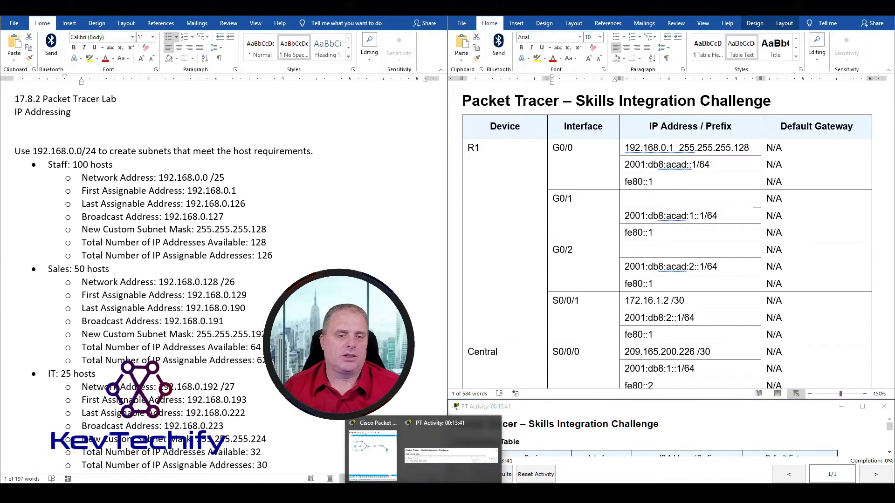
click(382, 446)
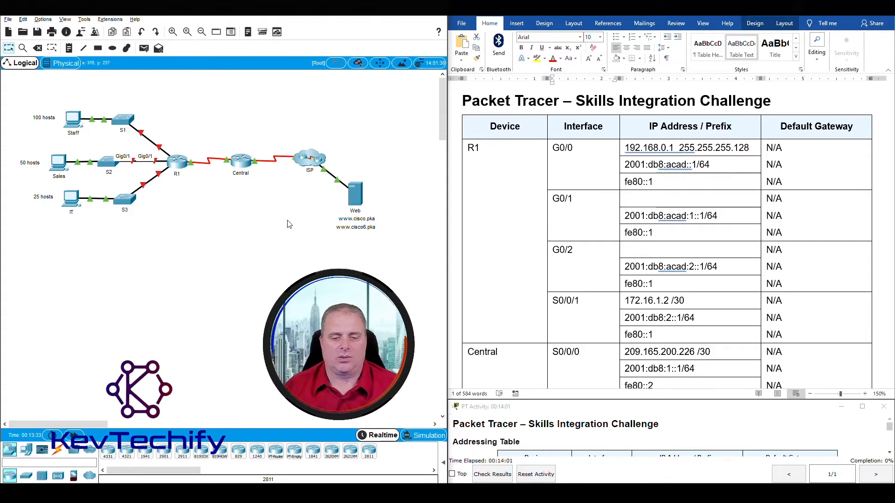
mouse_move(448, 489)
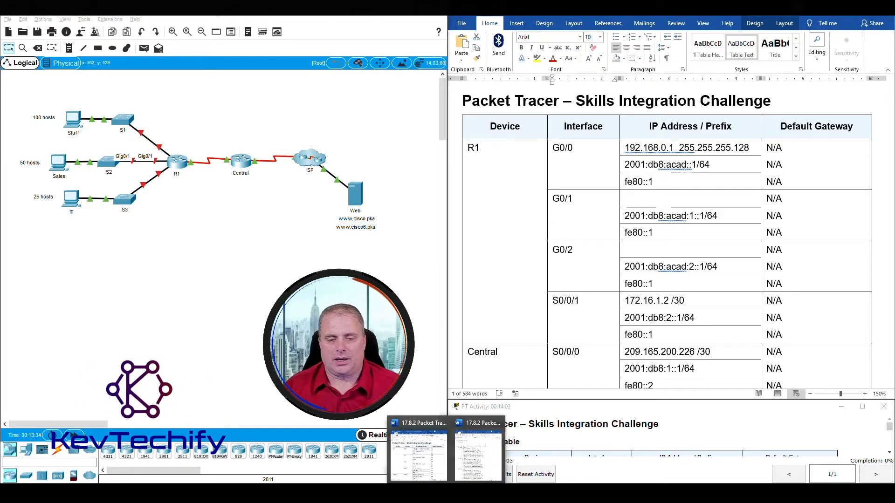
click(476, 454)
scroll(169, 229, down, 2)
drag(49, 169, 277, 257)
click(303, 184)
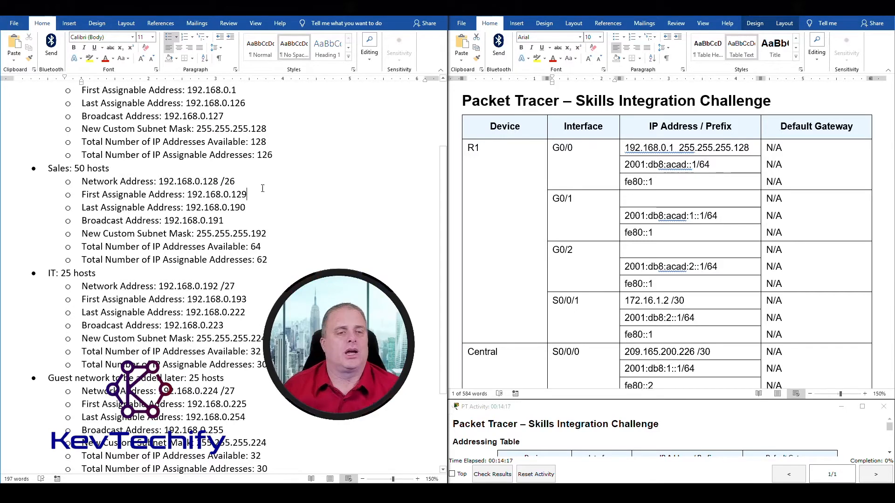
Fill R1's G0/1 IPv4 cell with the Sales address 192.168.0.129 and mask 255.255.255.192.
drag(190, 194, 245, 197)
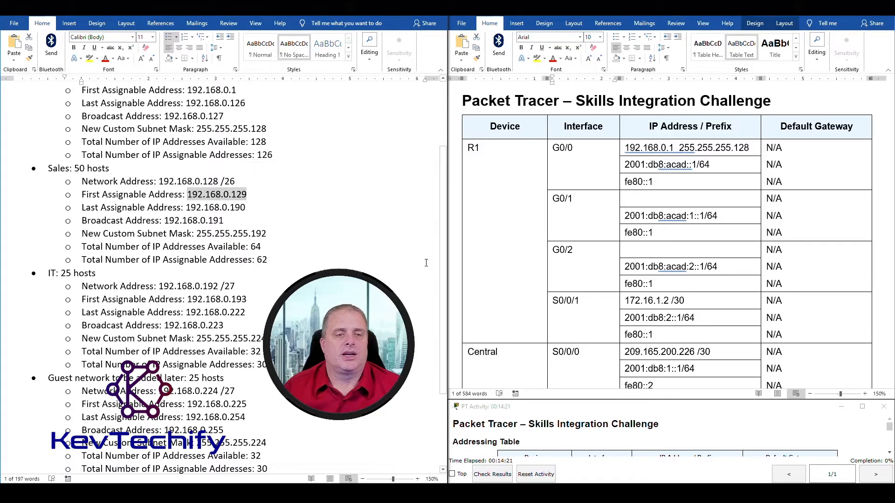
click(648, 200)
text(192.168.0.12)
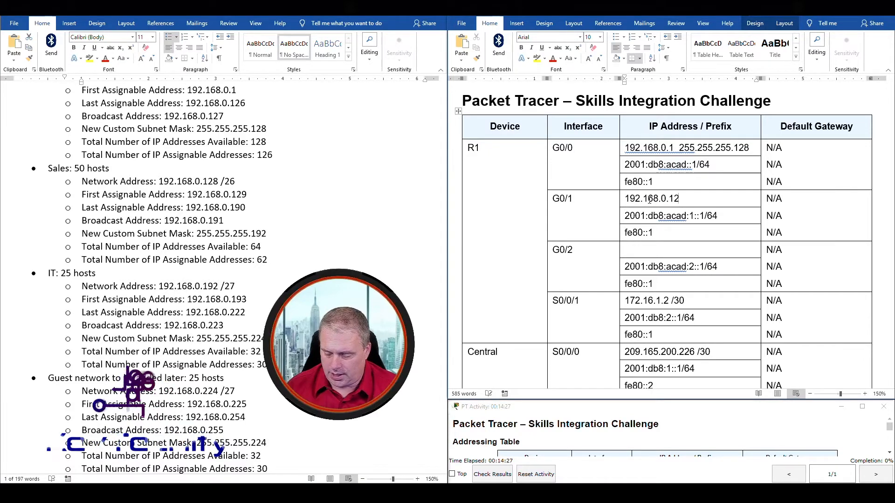
text(9  25)
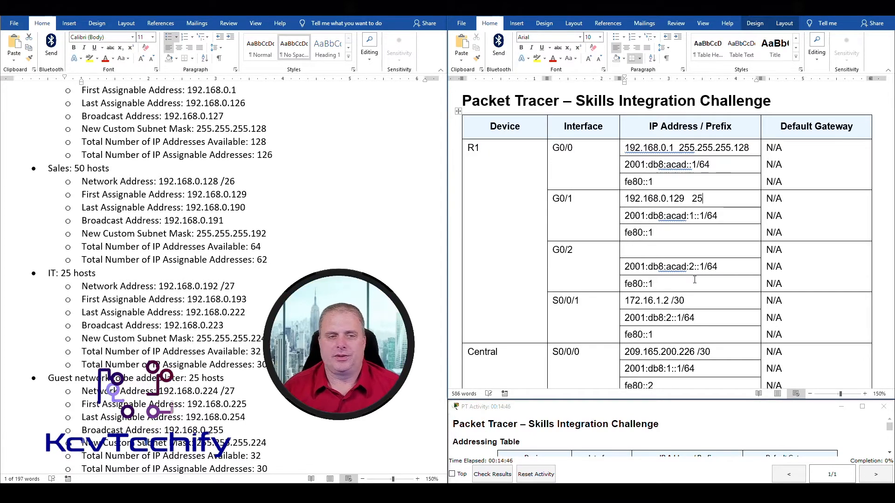
text(5.255)
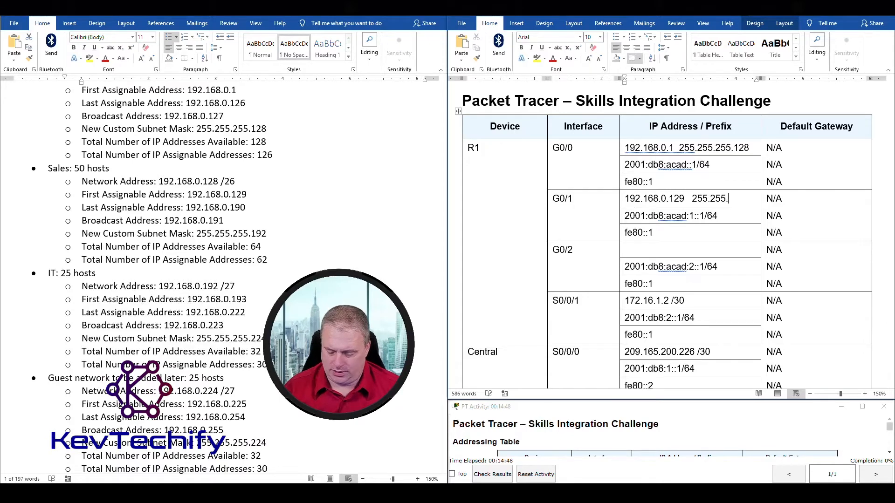
text(.255.192)
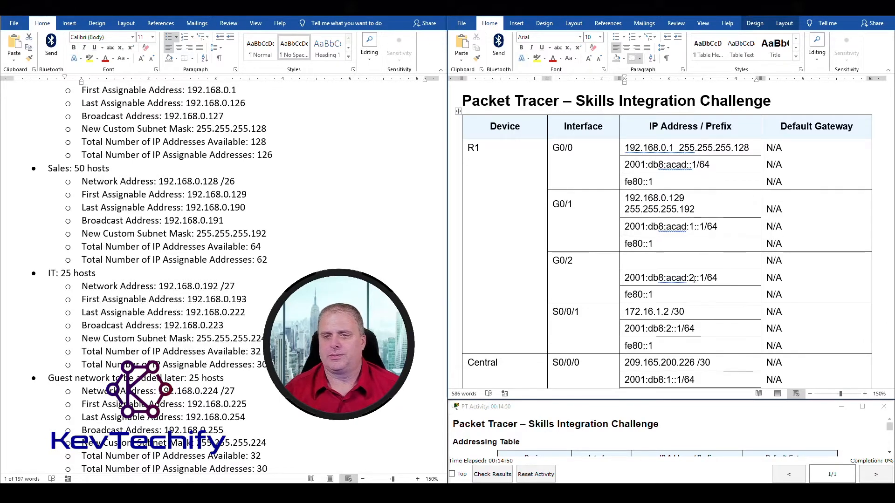
double_click(558, 260)
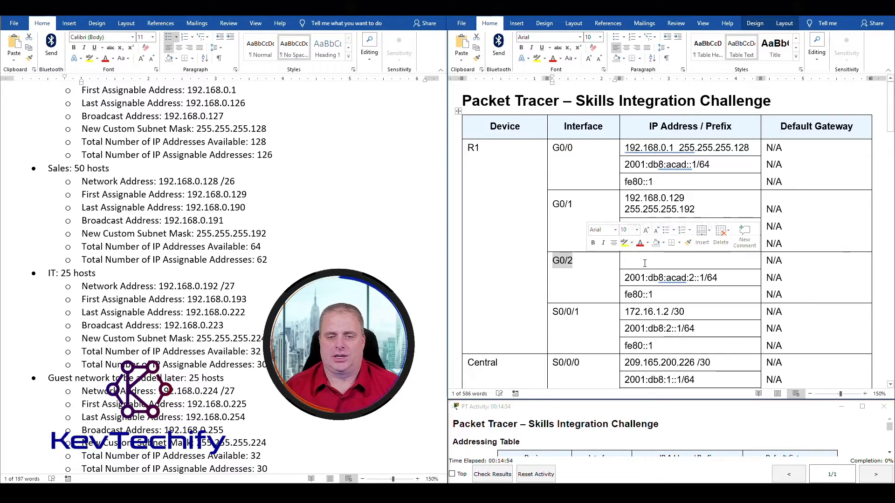
Check the Packet Tracer topology, then return to the IP Addressing notes.
mouse_move(420, 494)
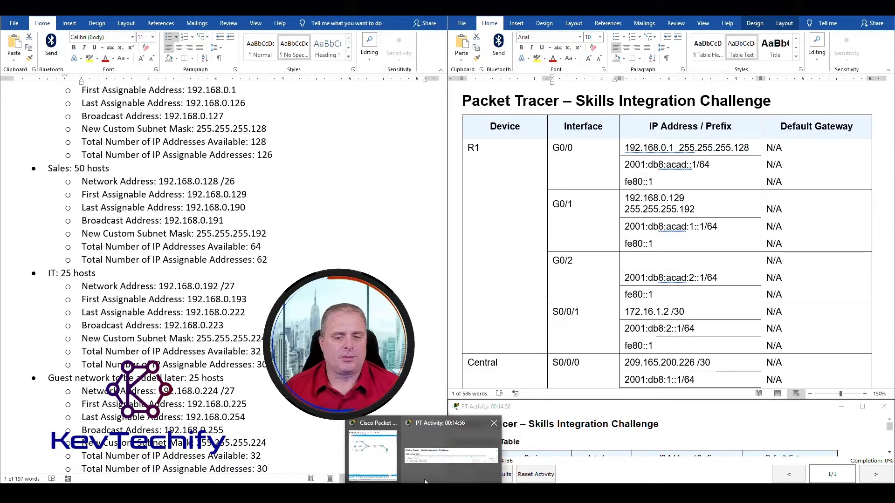
click(375, 453)
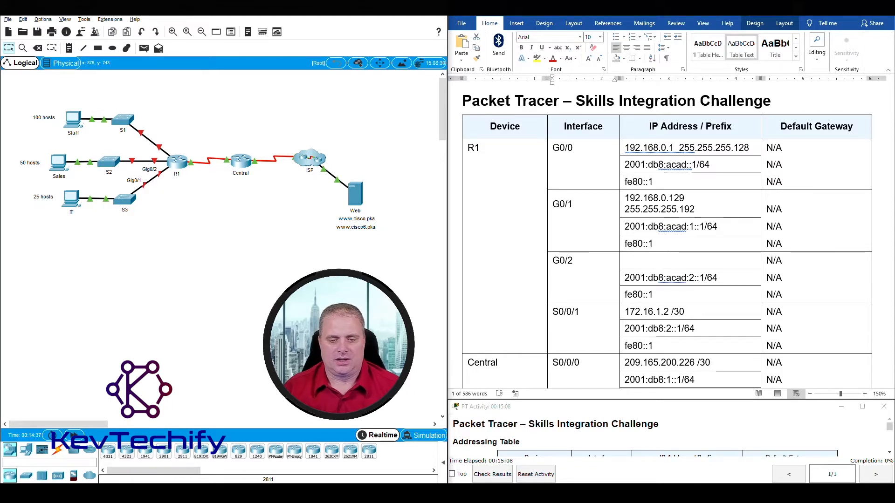
click(480, 453)
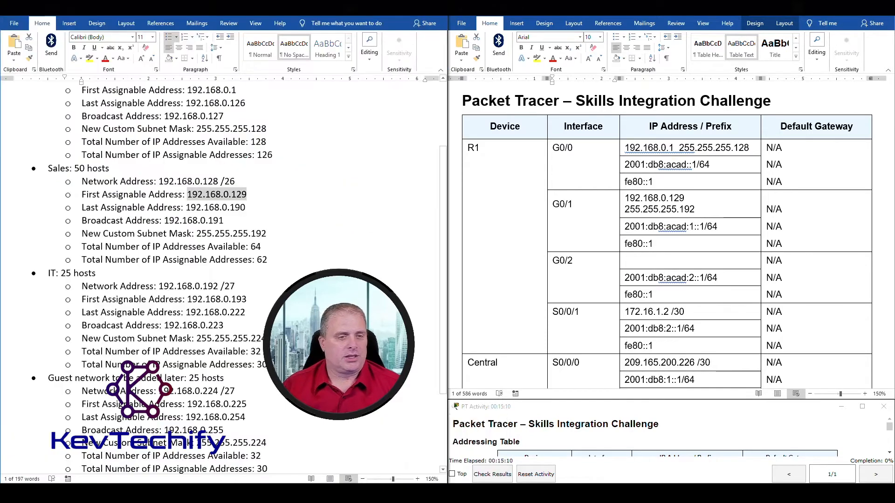
scroll(172, 269, down, 3)
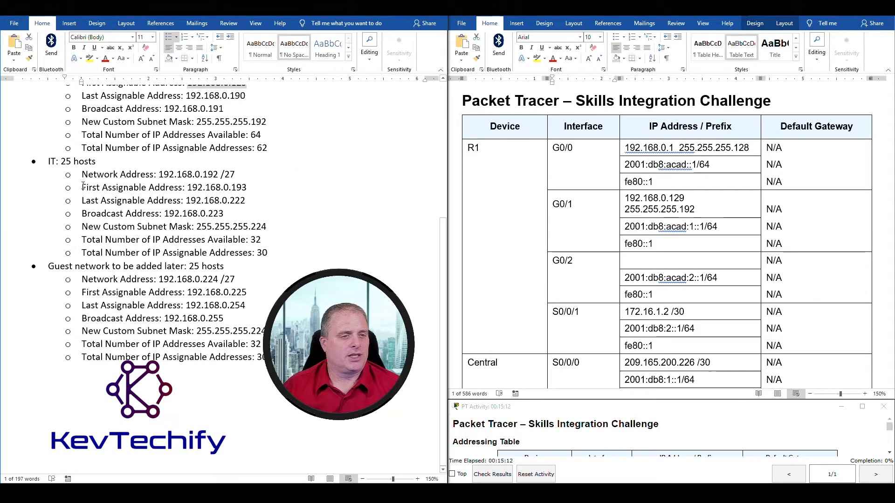
Fill R1's G0/2 IPv4 cell with the IT subnet's 192.168.0.193 and mask 255.255.255.224.
triple_click(55, 161)
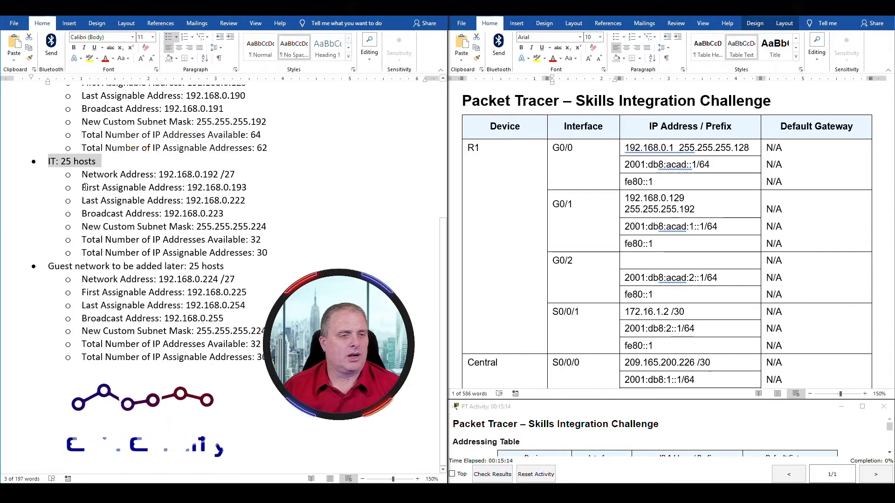
drag(82, 189, 245, 189)
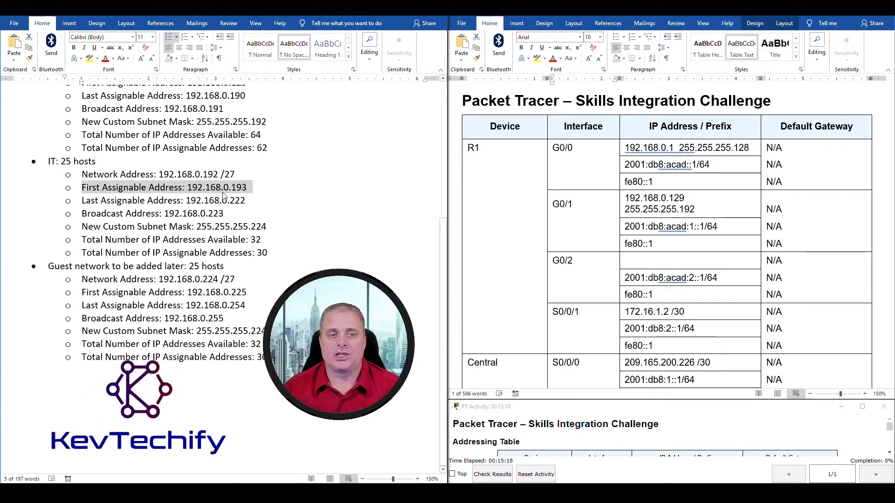
click(634, 262)
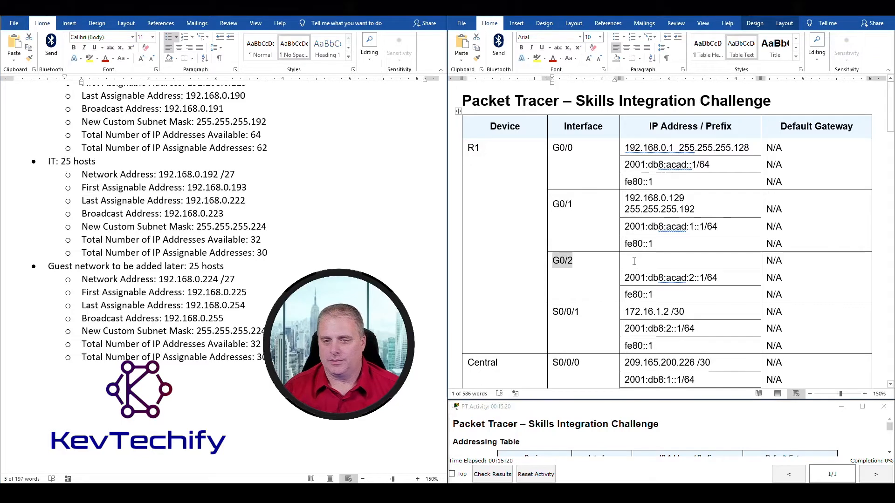
text(192.)
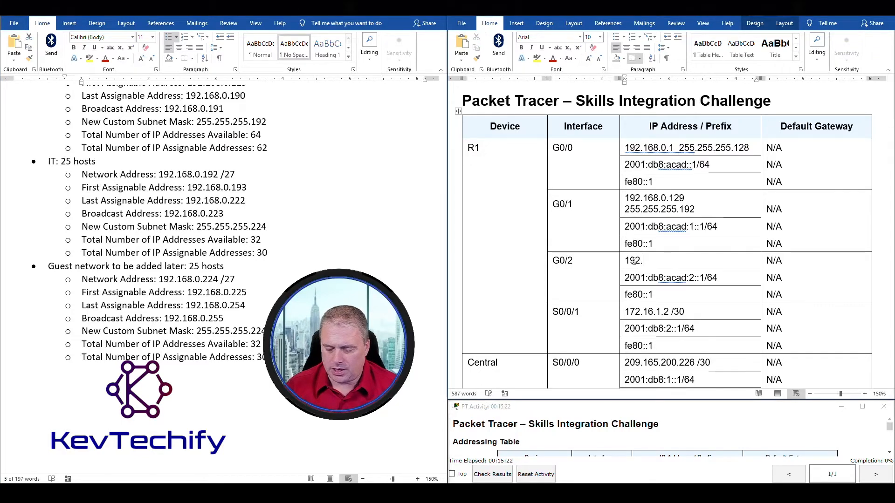
text(168.0.)
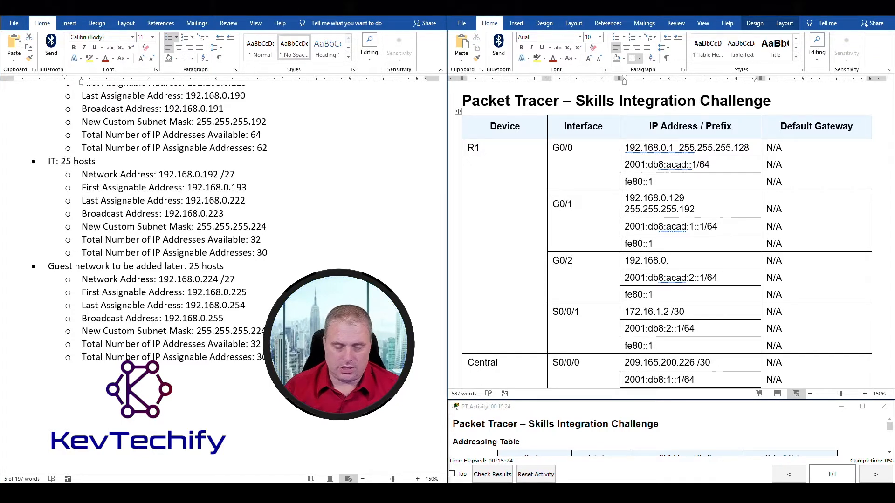
text(19)
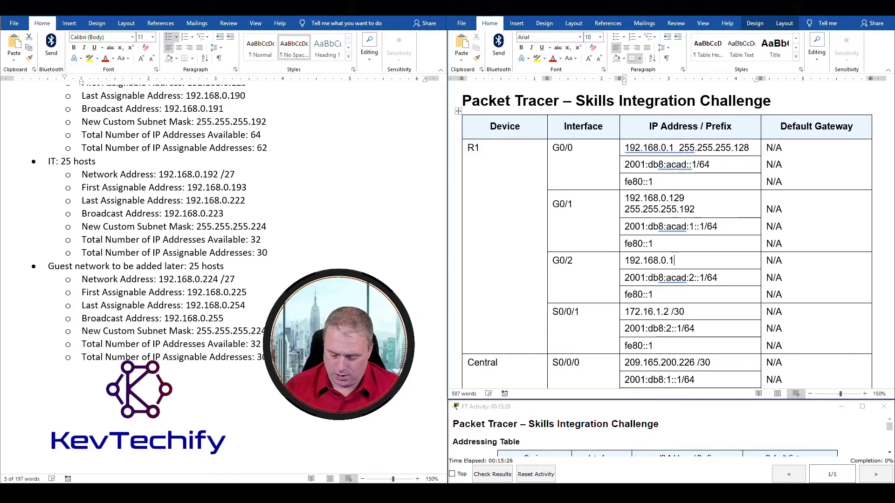
text(3)
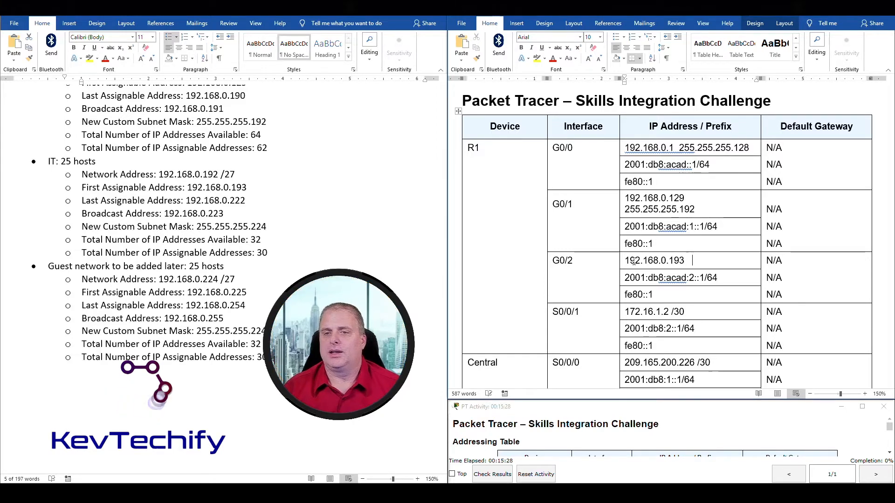
click(196, 226)
drag(197, 227, 269, 226)
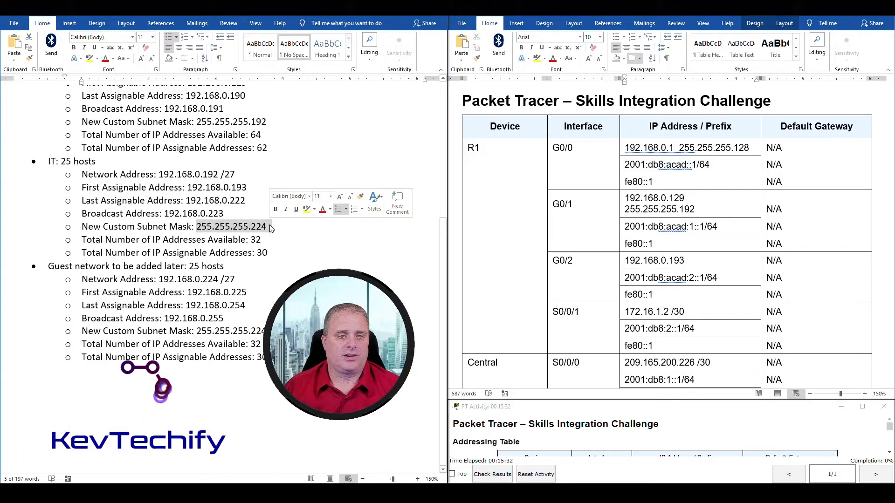
click(704, 262)
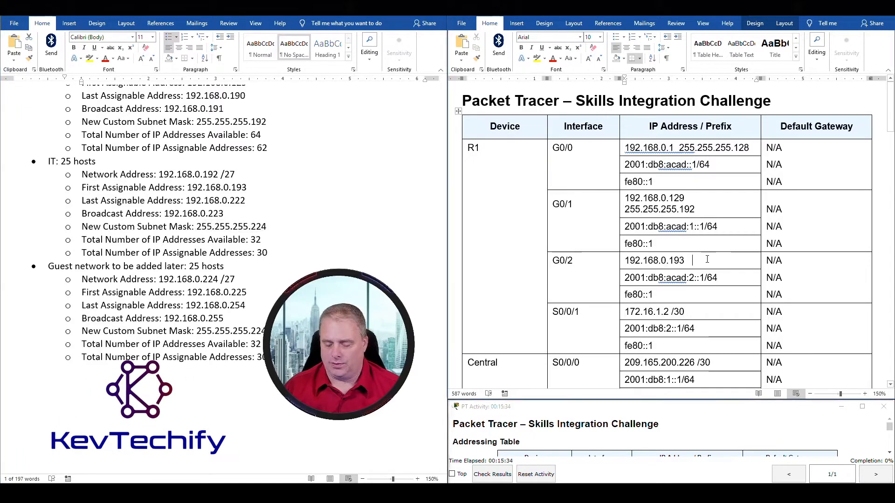
text(255)
text(.255.255.224)
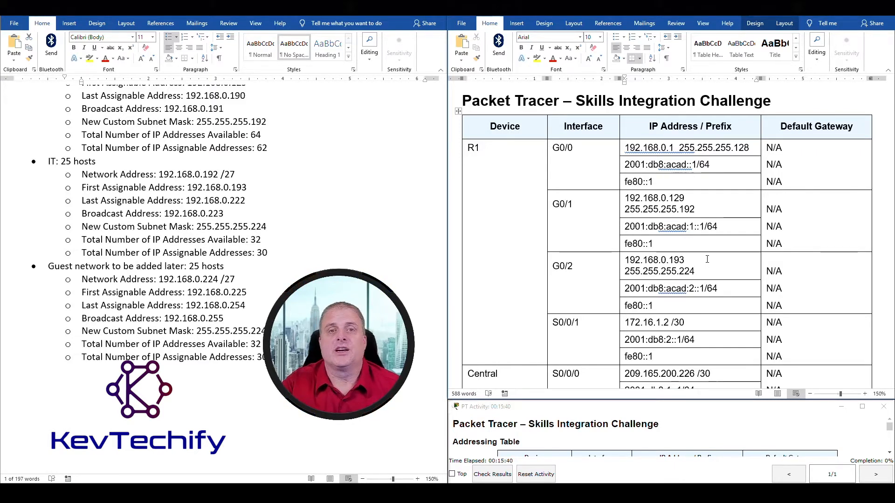
scroll(514, 215, down, 5)
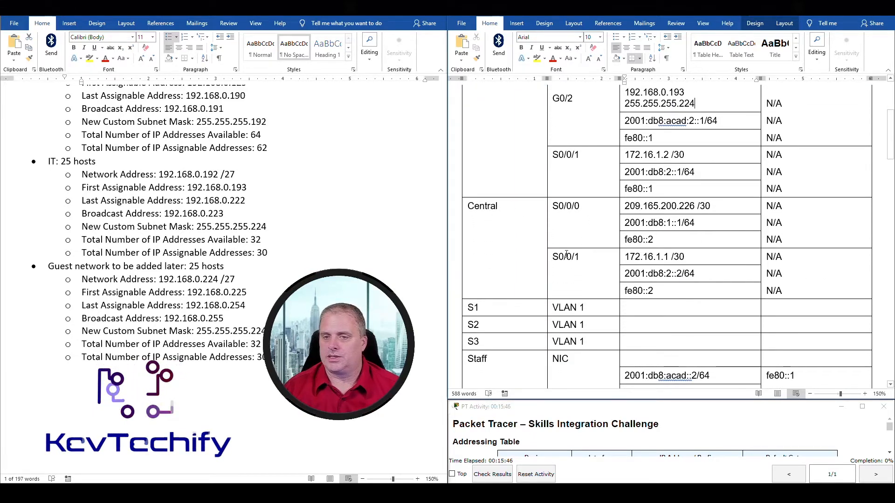
scroll(519, 210, down, 3)
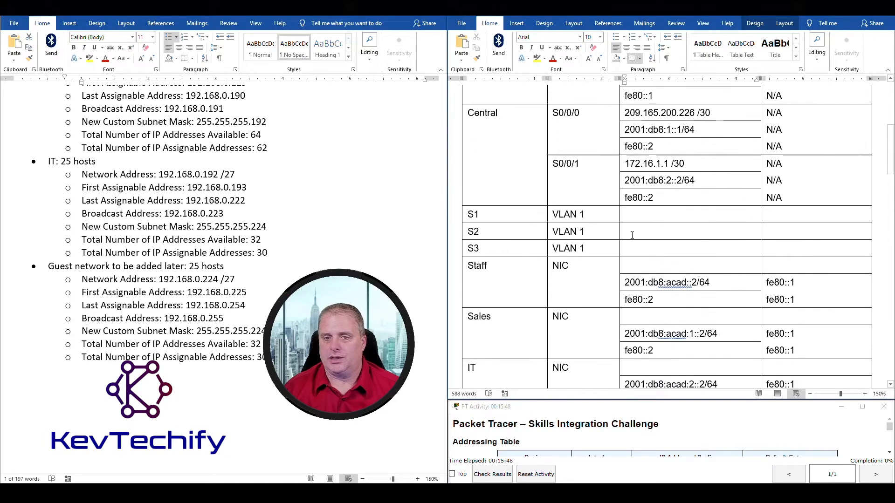
click(469, 207)
scroll(648, 206, up, 7)
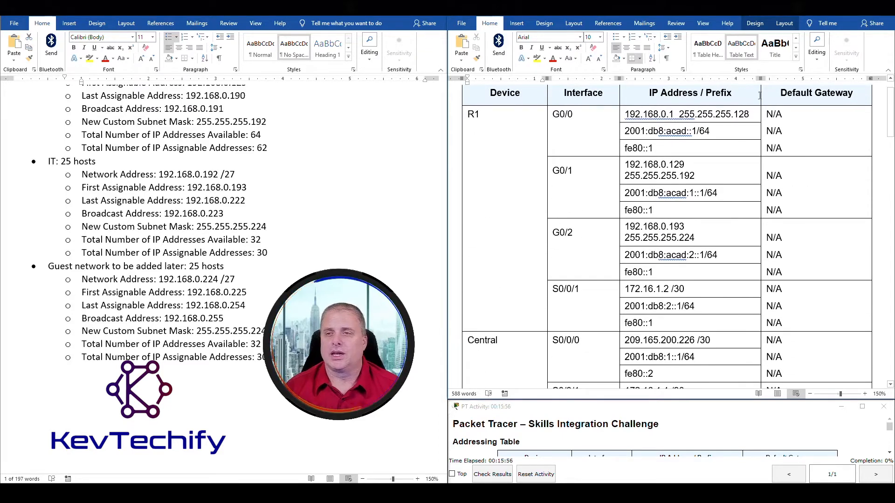
scroll(746, 281, down, 6)
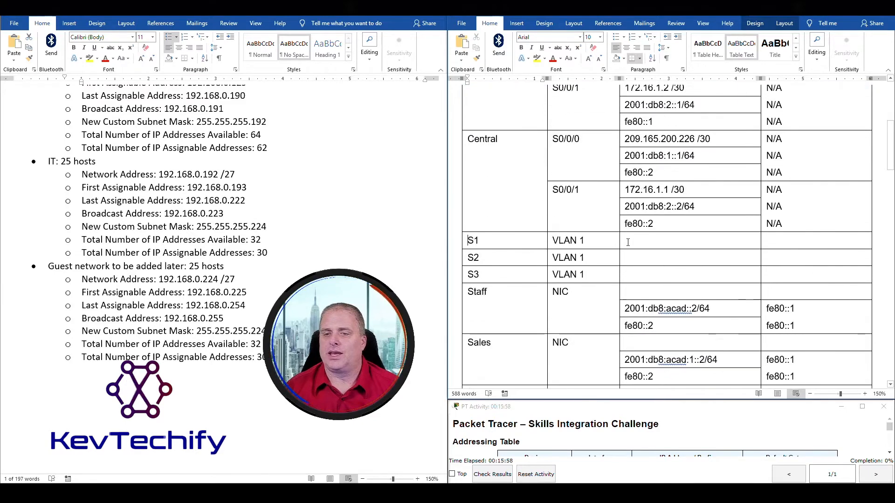
drag(711, 236, 820, 275)
click(662, 240)
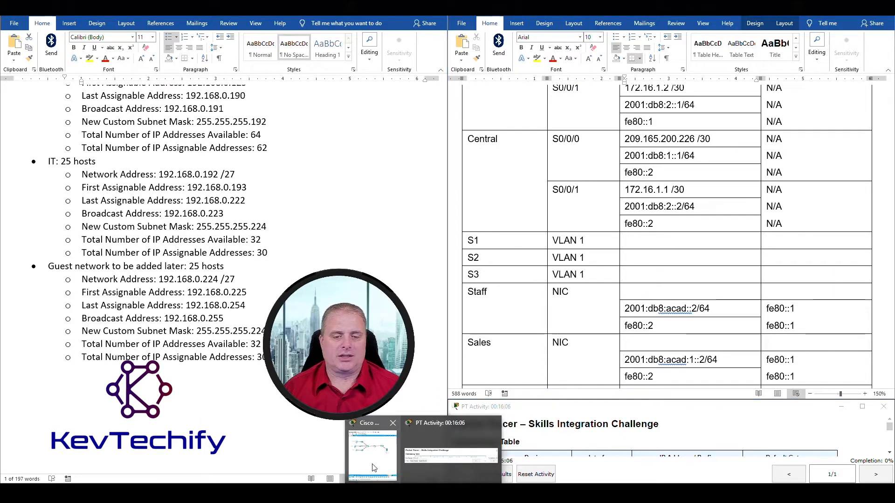
click(376, 464)
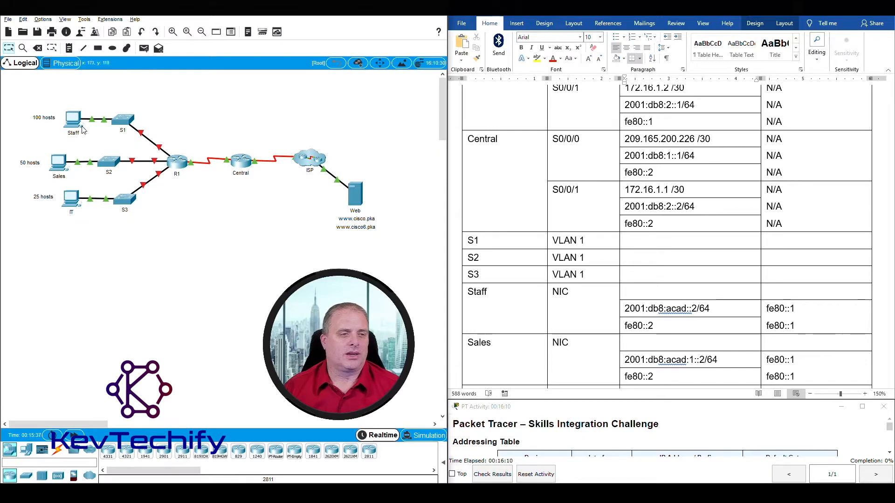
click(446, 493)
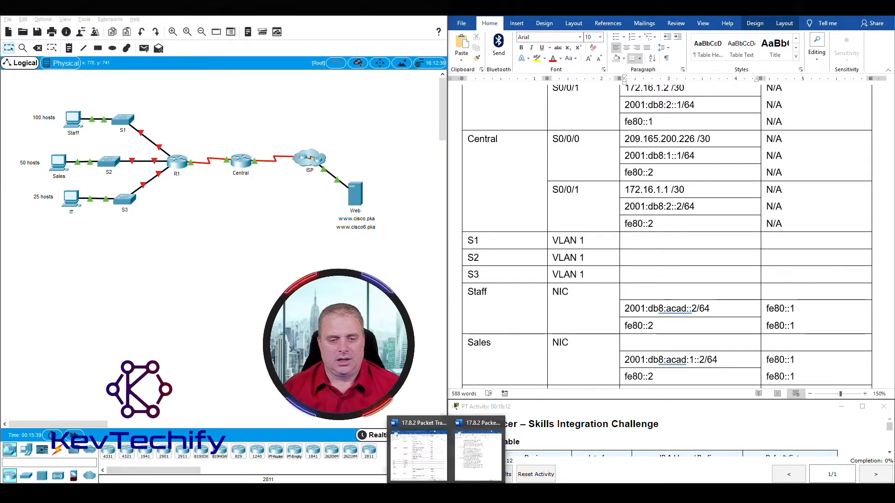
click(476, 456)
scroll(140, 233, up, 6)
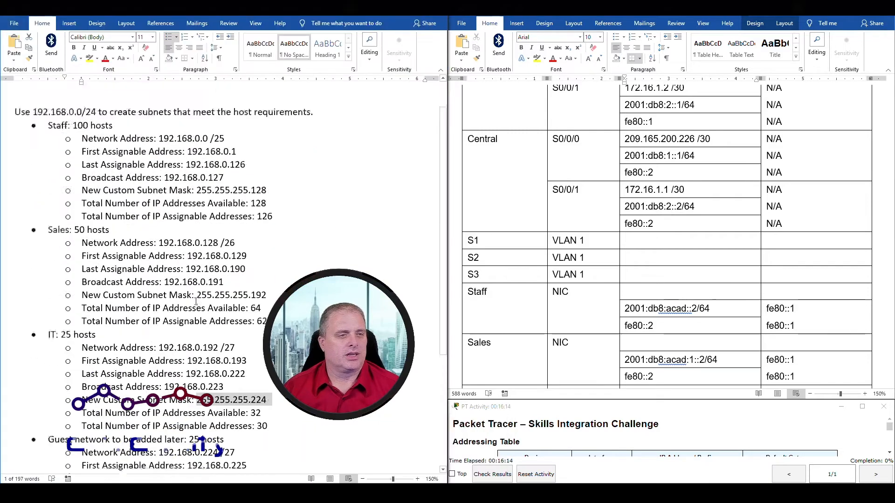
drag(47, 165, 313, 258)
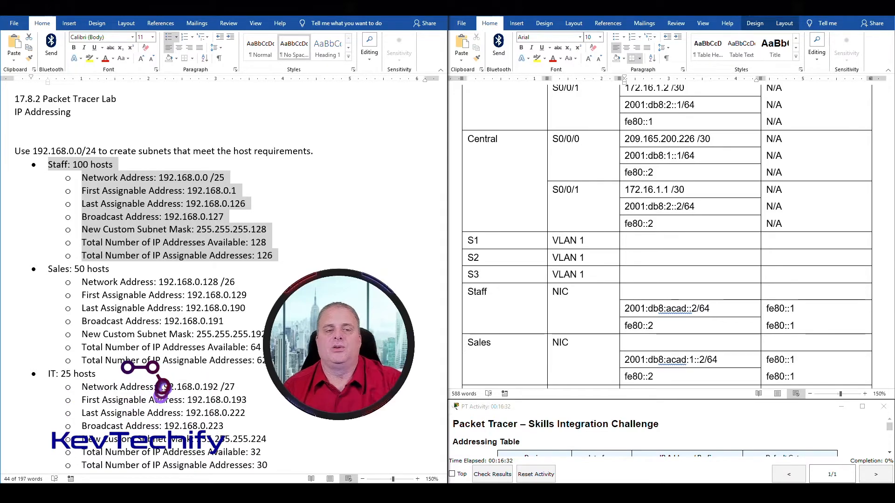
click(227, 178)
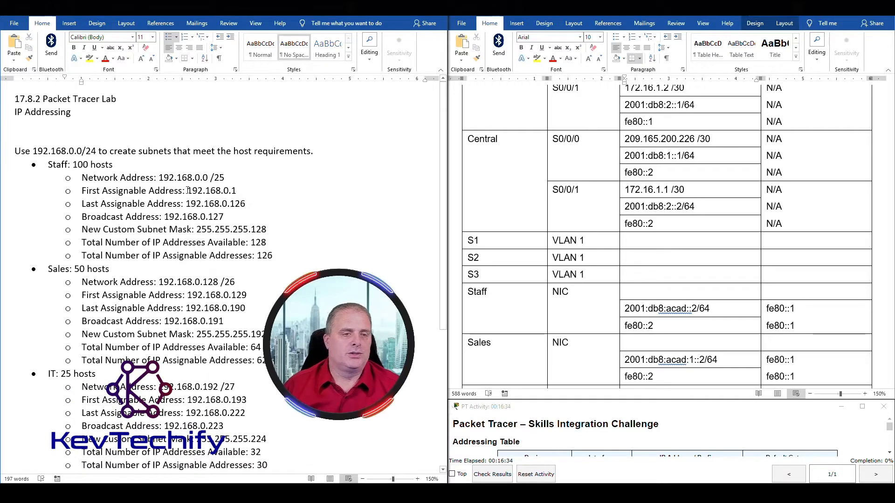
drag(211, 191, 231, 190)
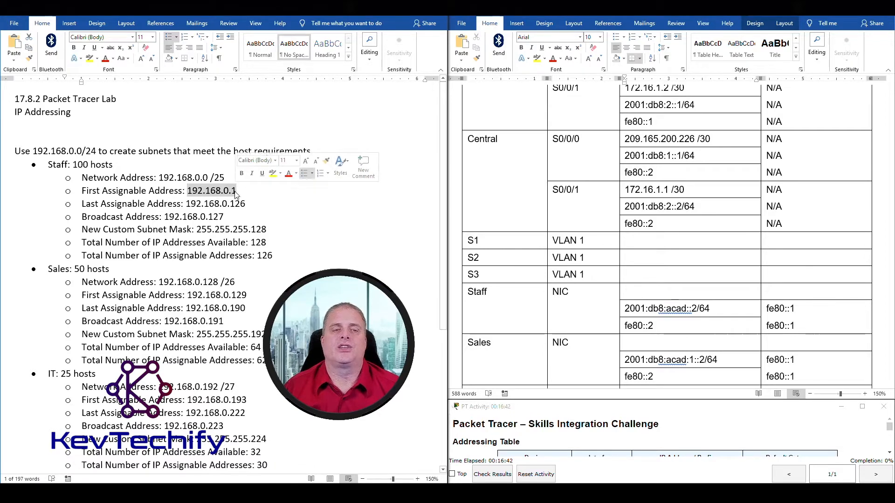
click(636, 242)
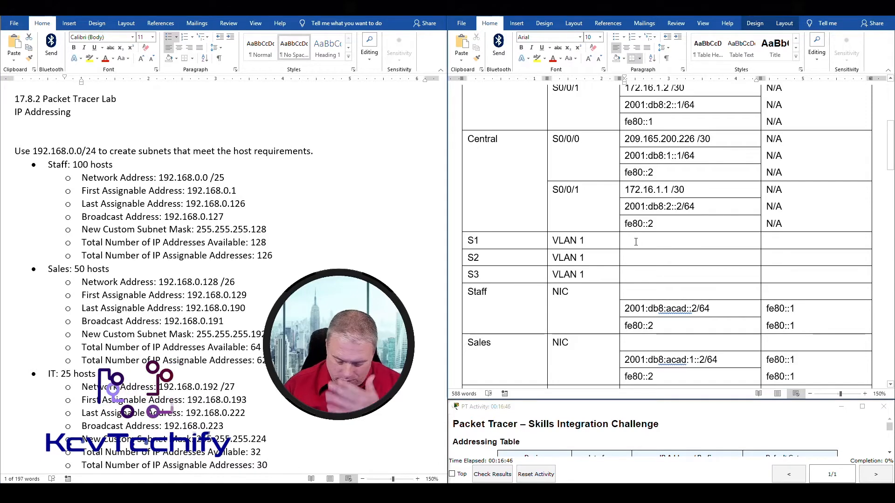
Give S1's VLAN 1 cell address 192.168.0.2 with the Staff mask 255.255.255.128.
text(192.168.0.2)
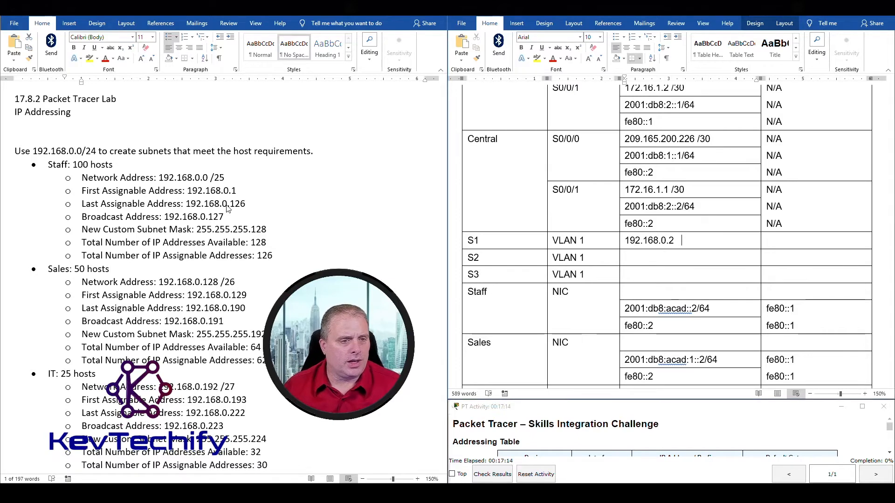
click(191, 228)
drag(196, 229, 266, 229)
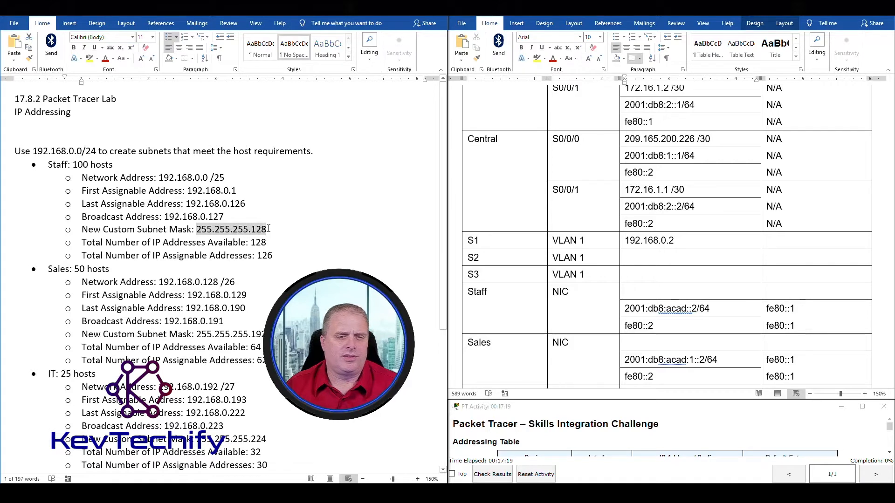
click(711, 246)
text(255)
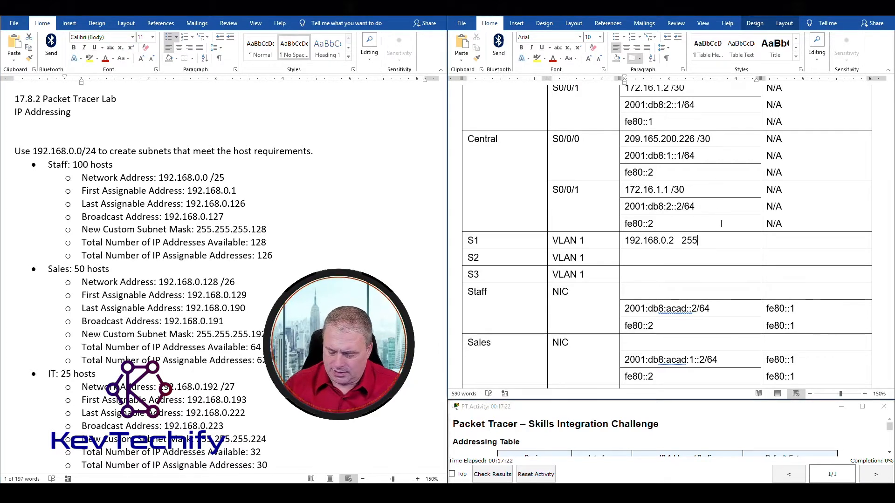
text(.255.255.1)
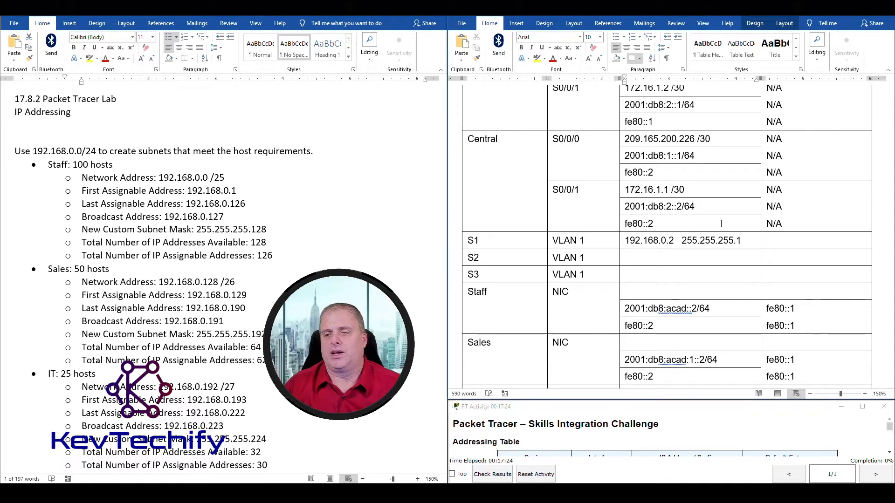
text(28)
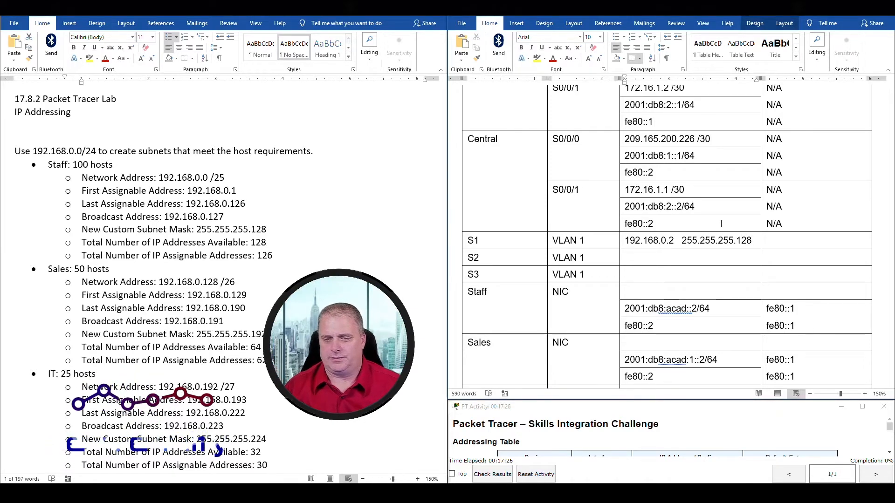
click(781, 241)
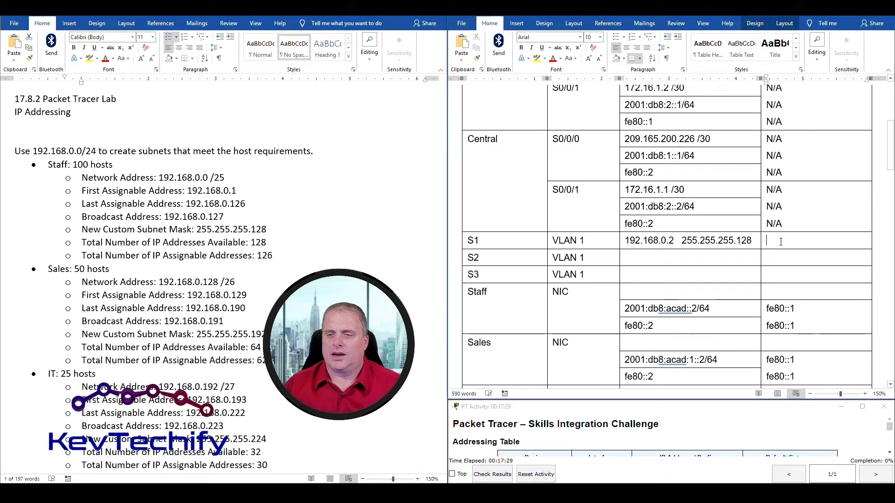
click(236, 206)
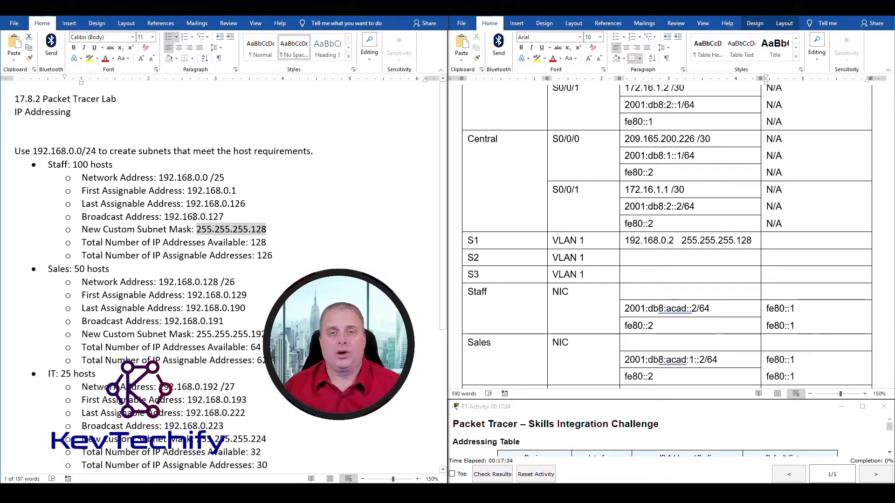
Set S1's default gateway to 192.168.0.1, matching R1 G0/0's Staff address.
scroll(502, 184, up, 8)
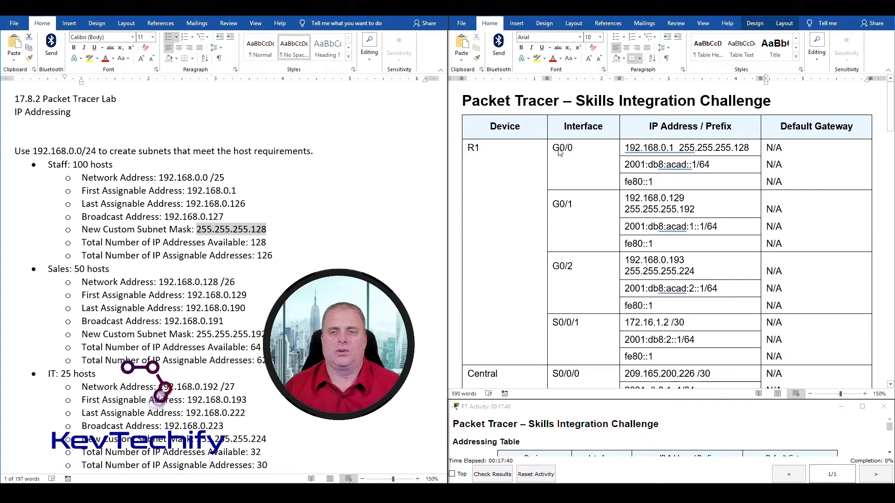
drag(625, 148, 674, 145)
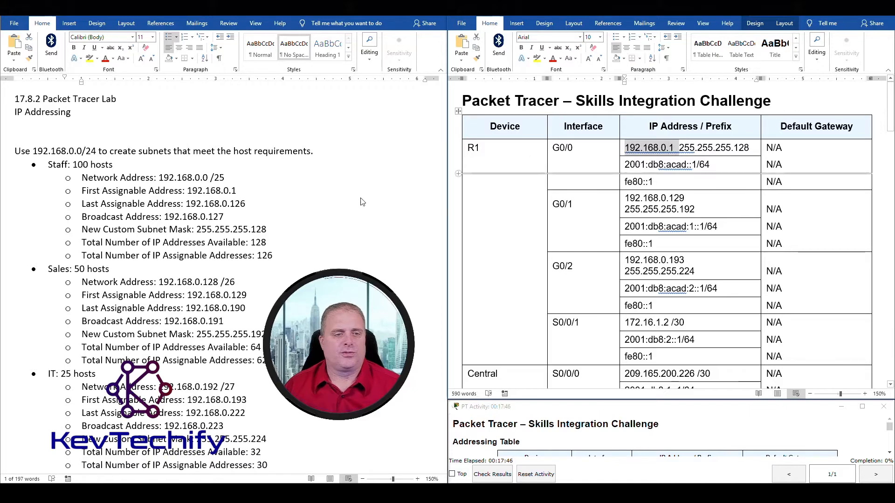
click(178, 303)
drag(82, 191, 236, 193)
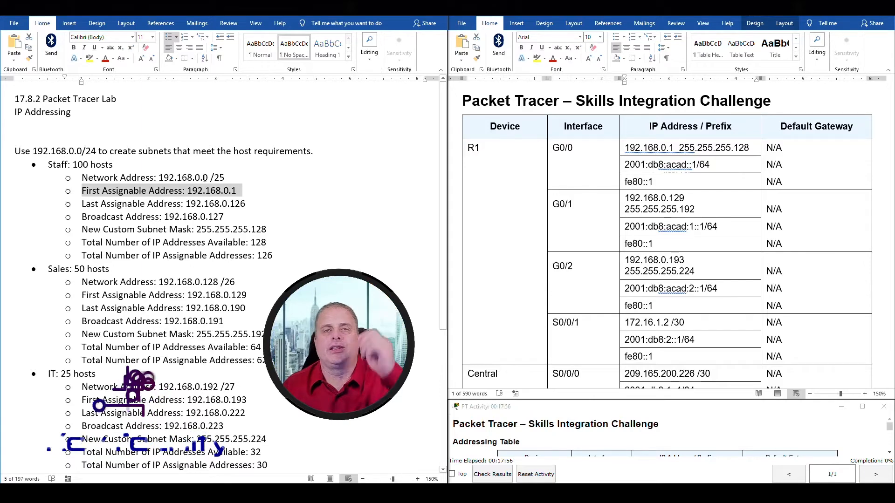
scroll(641, 298, down, 3)
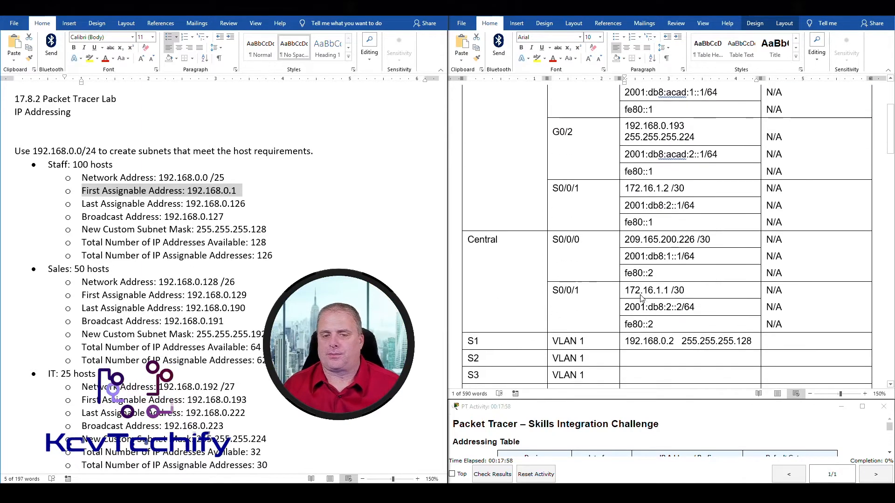
scroll(641, 298, down, 2)
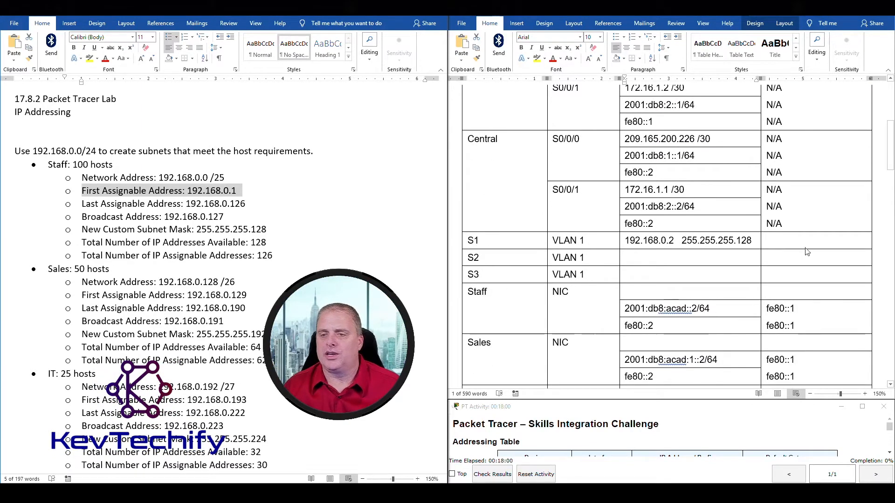
click(789, 238)
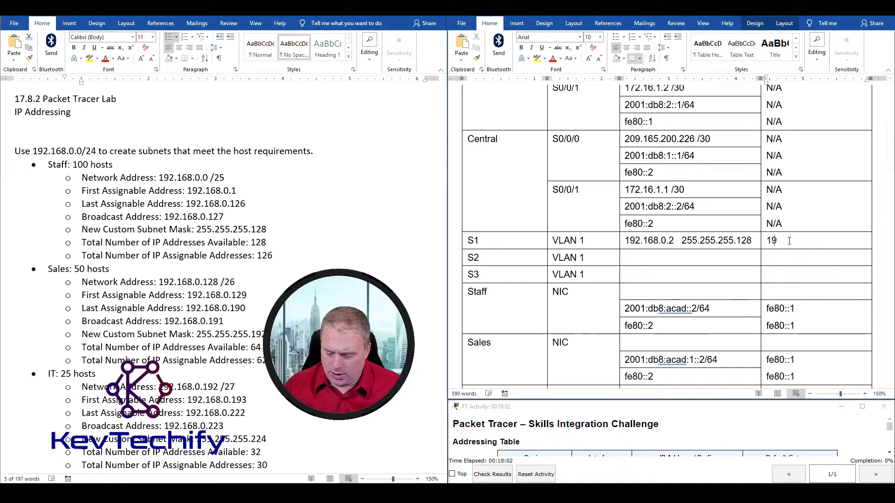
text(192.168.0.)
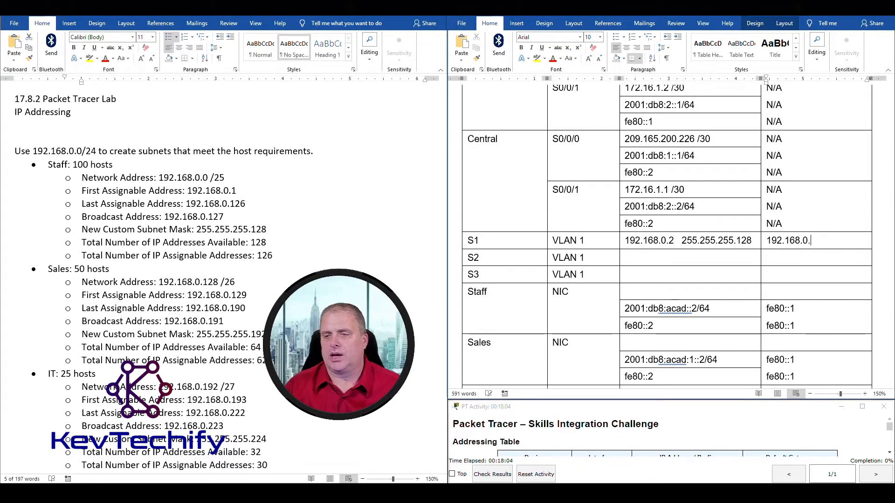
text(1)
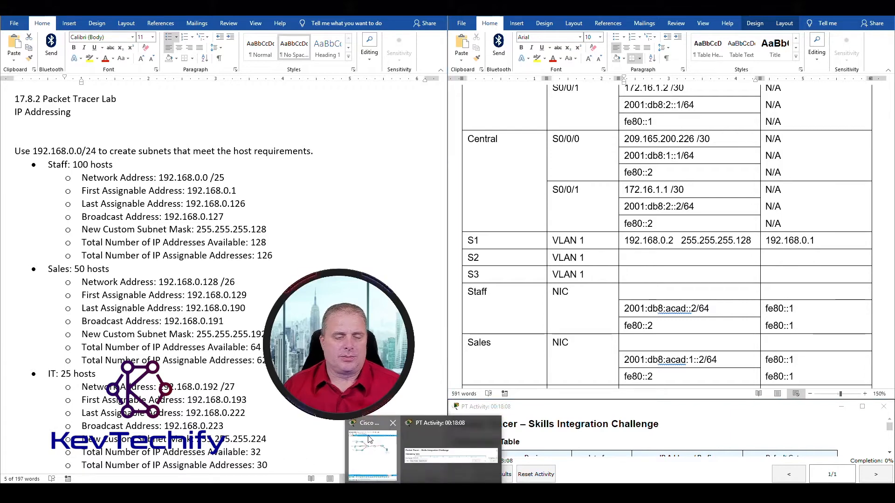
click(373, 447)
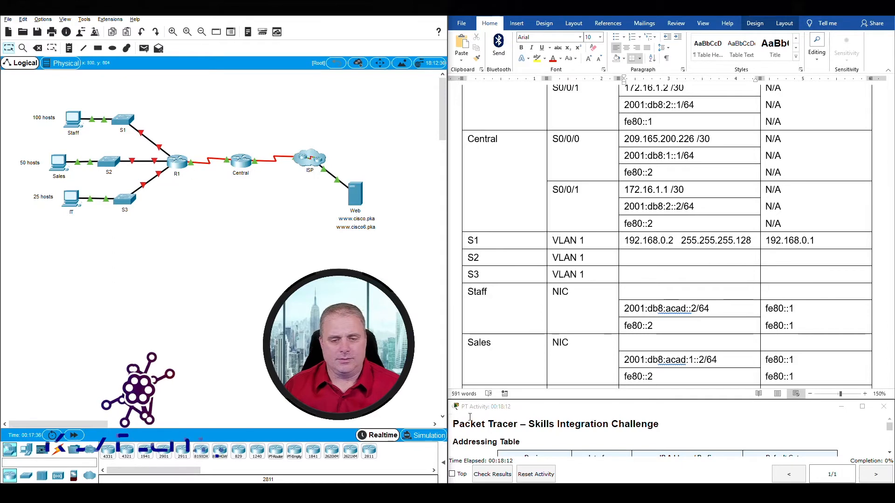
click(446, 493)
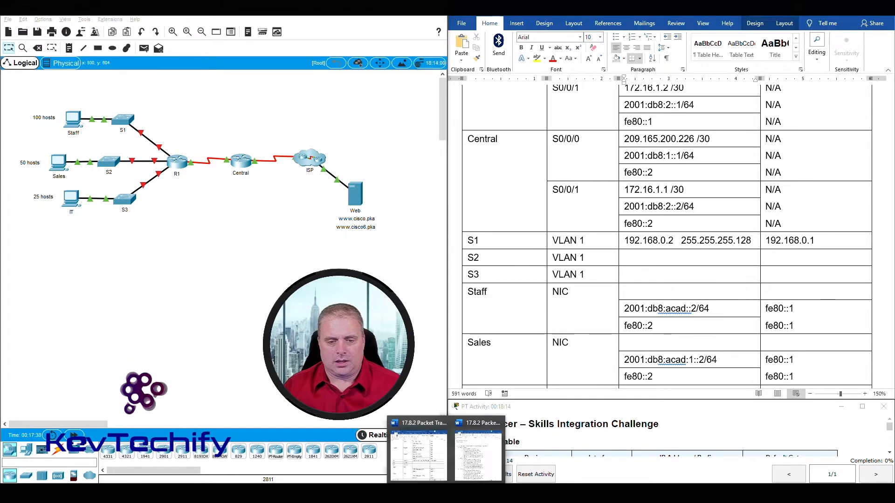
click(478, 454)
scroll(30, 197, down, 5)
drag(31, 168, 270, 194)
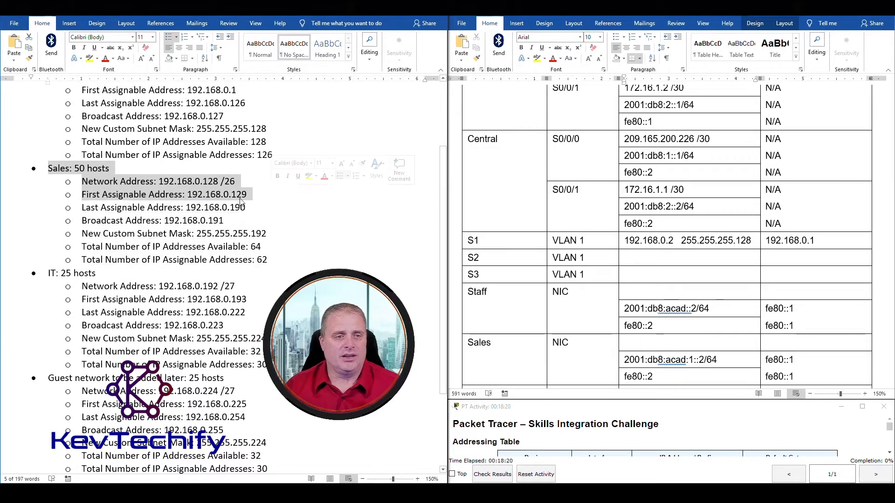
Enter S2's VLAN 1 address 192.168.0.130 with the Sales mask 255.255.255.192.
click(229, 195)
drag(196, 195, 250, 196)
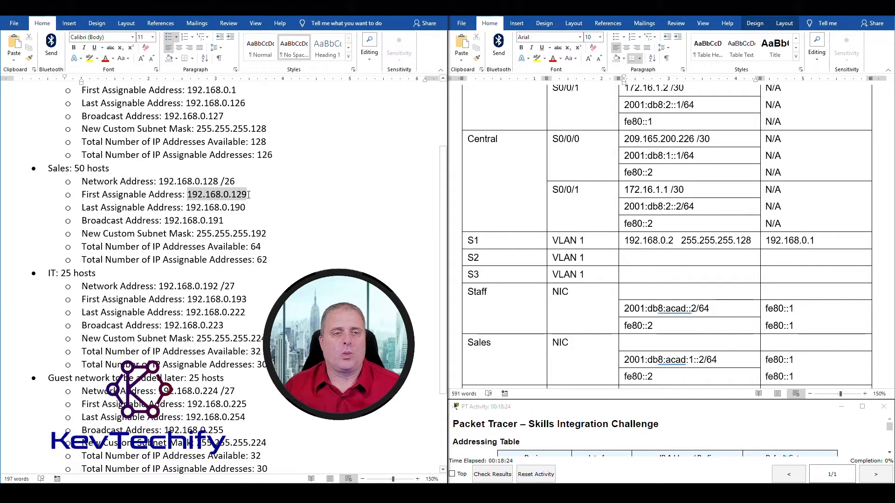
click(643, 259)
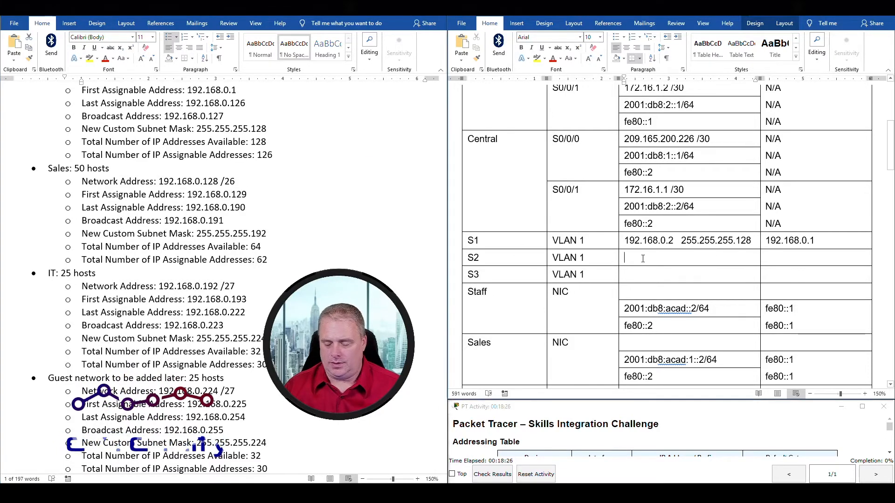
text(192.168)
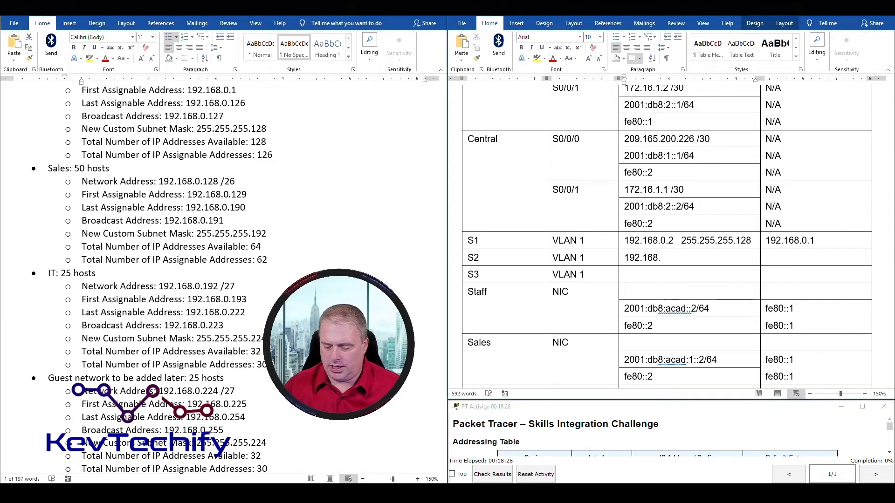
text(.0.130)
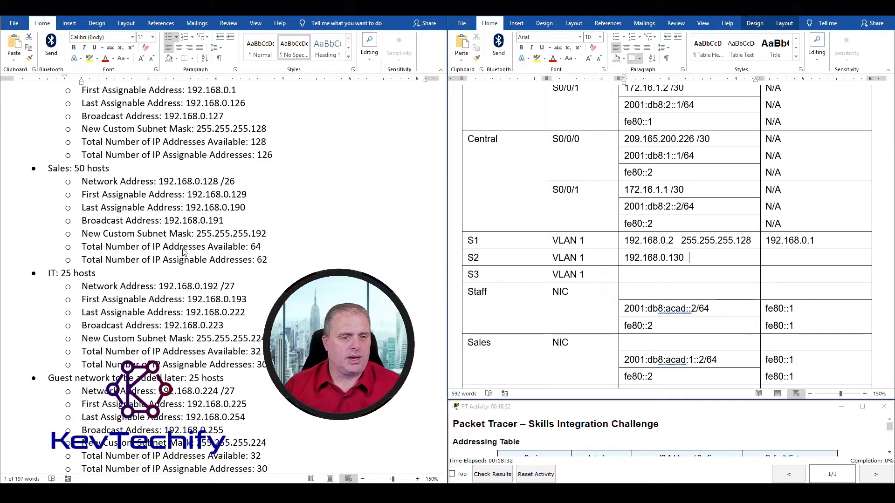
click(200, 232)
drag(200, 234, 257, 233)
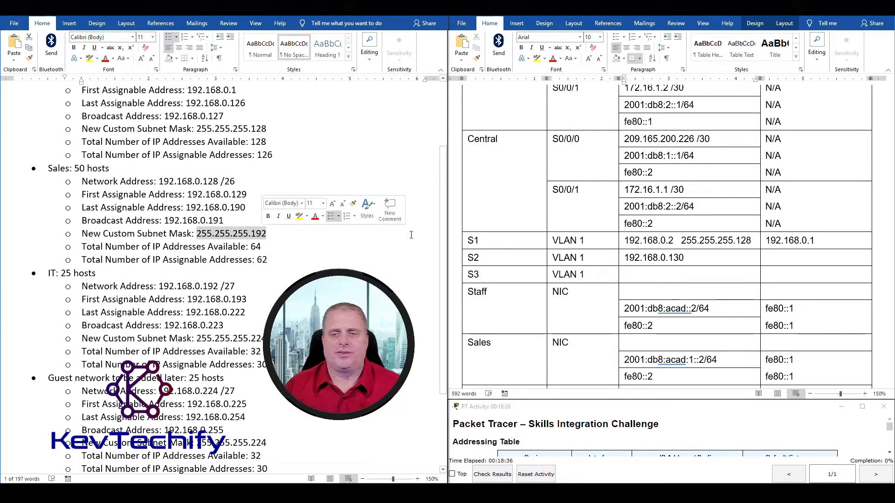
click(701, 259)
text(255.255.2)
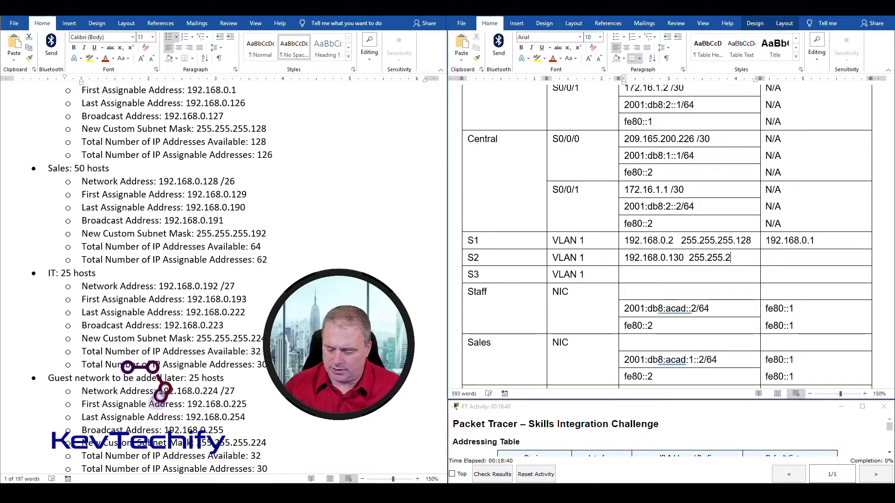
text(55.192)
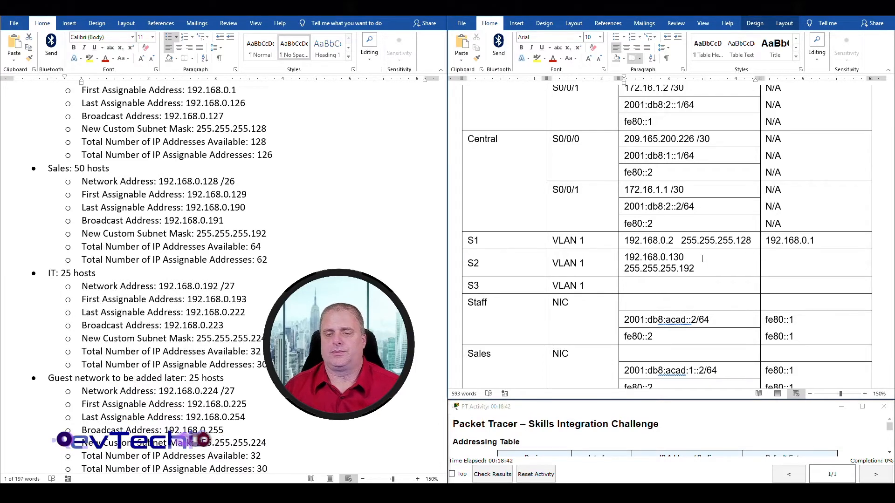
Look up the Sales first assignable address 192.168.0.129 in the notes for S2's gateway.
click(775, 263)
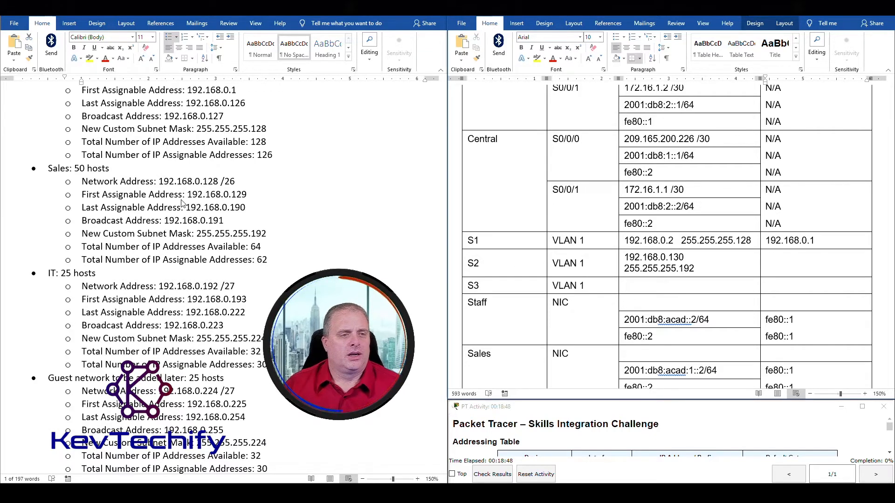
click(64, 175)
drag(64, 174, 282, 198)
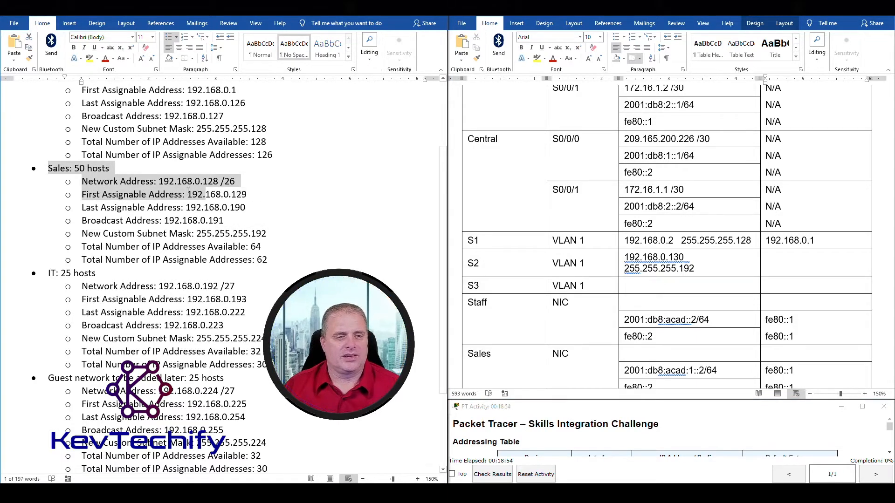
drag(188, 195, 244, 194)
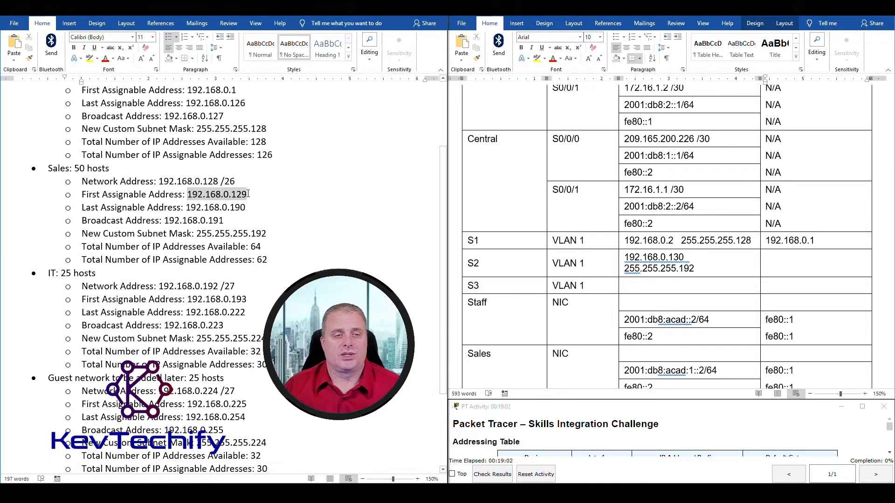
drag(248, 194, 248, 193)
Complete S2's default gateway as 192.168.0.129.
click(780, 267)
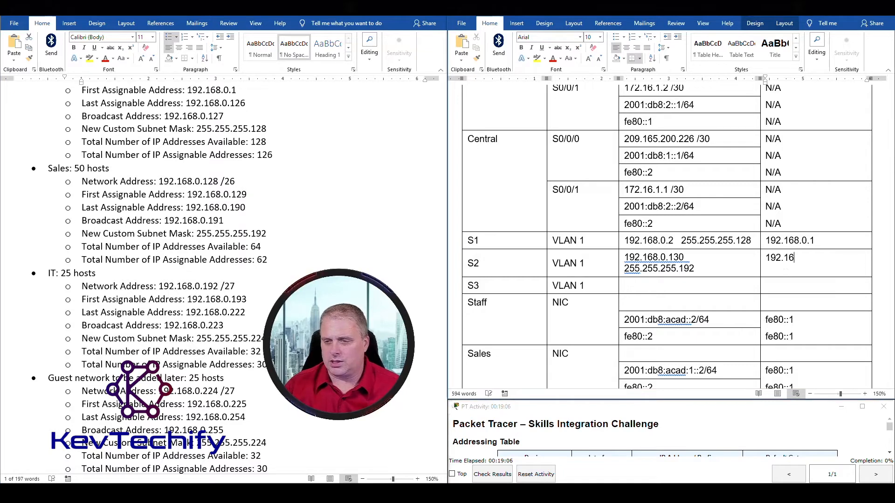
text(129)
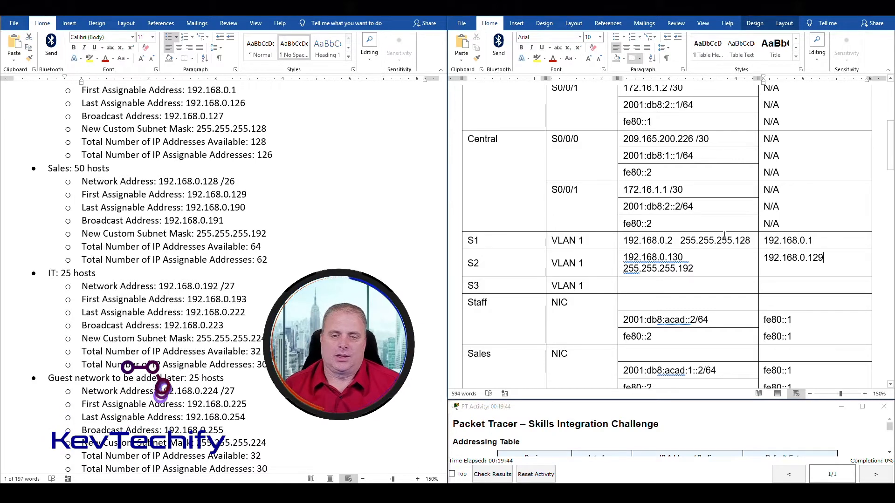
click(669, 287)
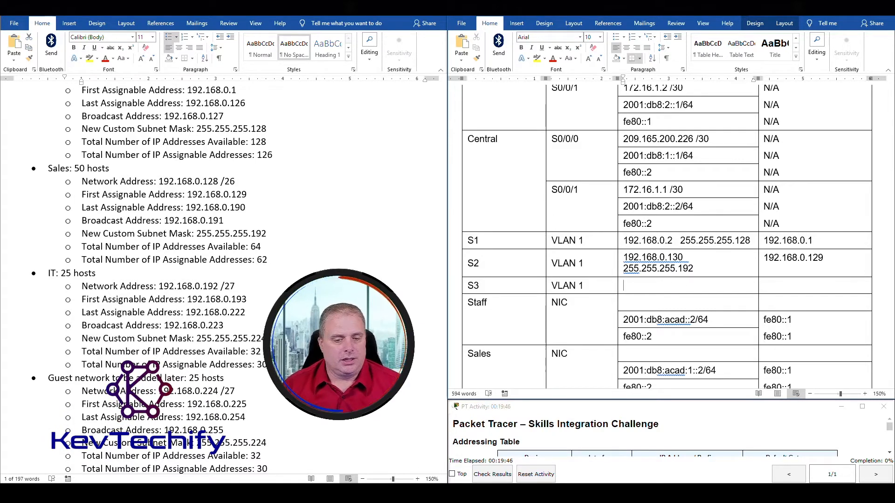
Check the topology, then enter S3's address 192.168.0.194 from the IT subnet notes.
click(373, 460)
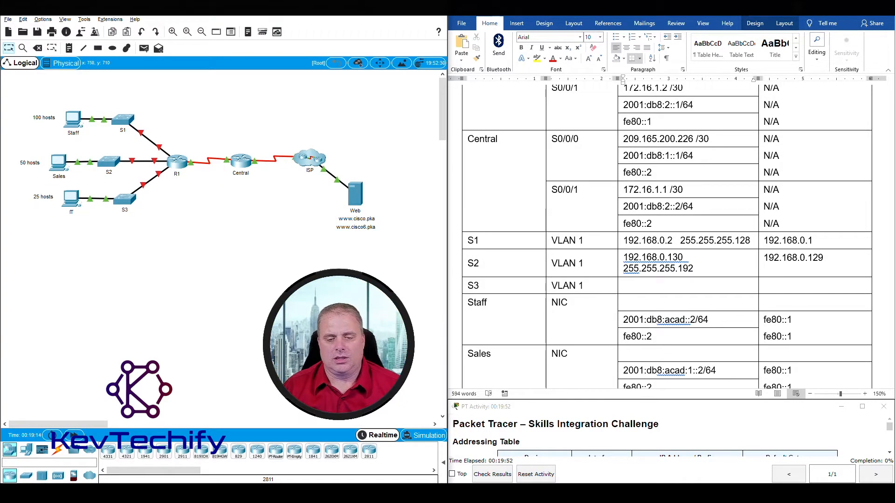
click(480, 452)
scroll(80, 177, down, 5)
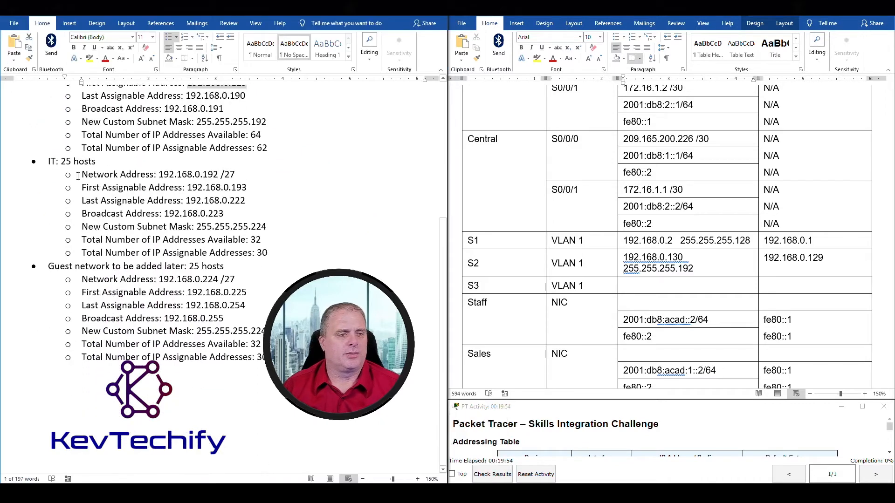
drag(49, 161, 256, 188)
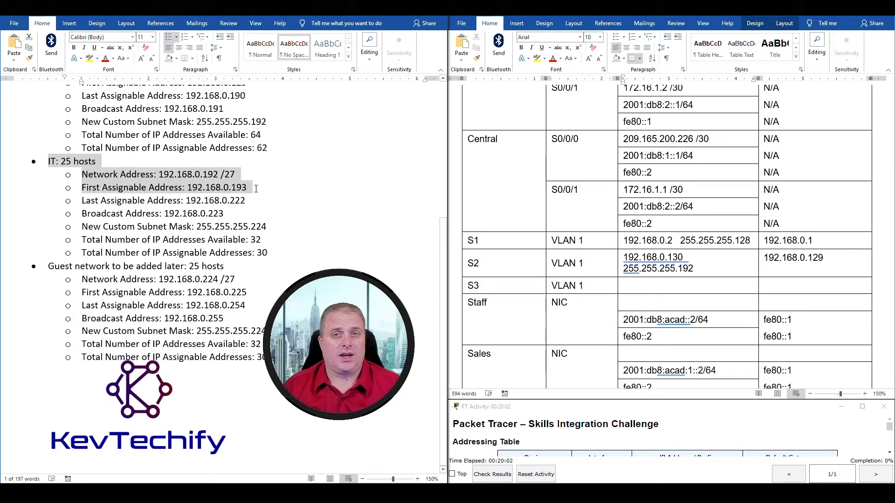
drag(255, 188, 247, 188)
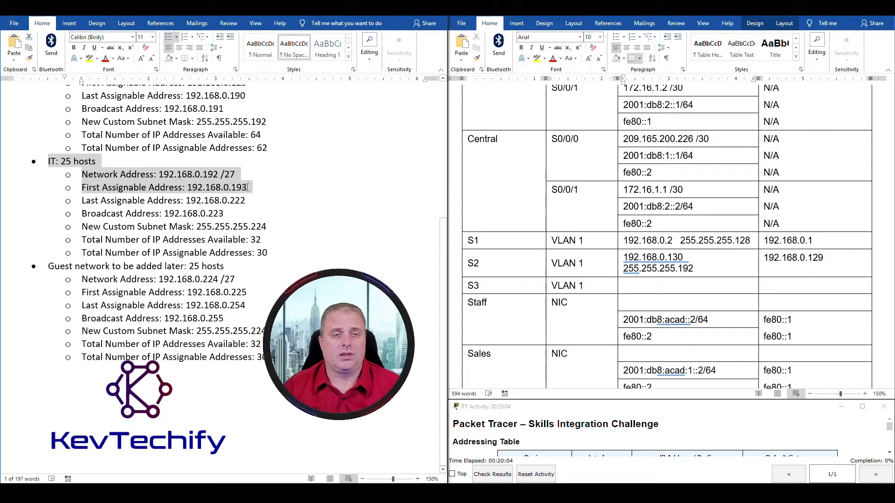
click(660, 284)
text(192.16)
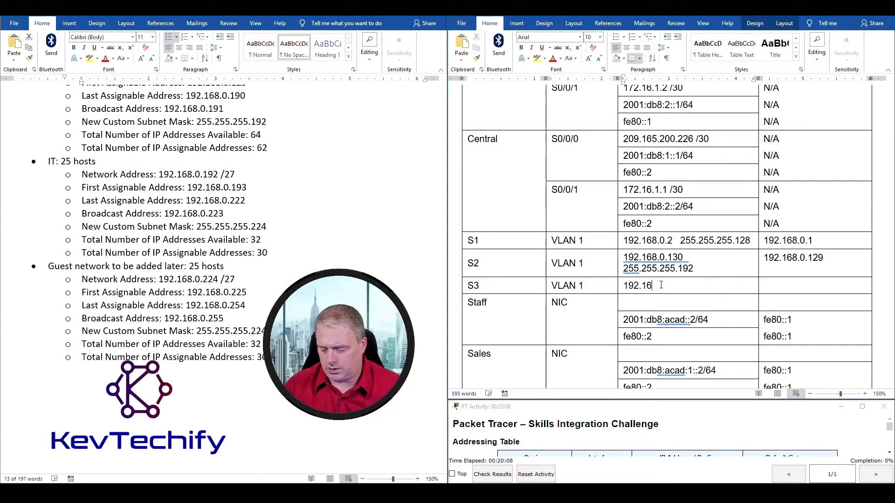
text(8.0.194)
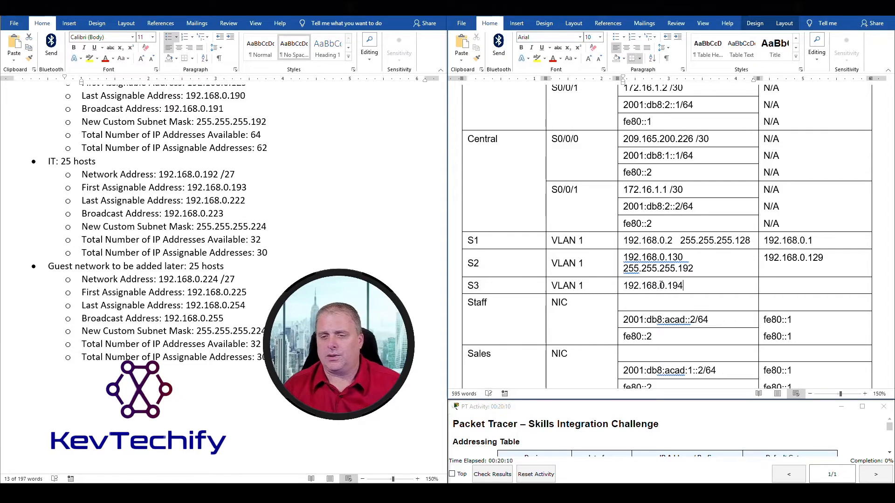
Add the IT subnet mask 255.255.255.224 after S3's address.
click(138, 182)
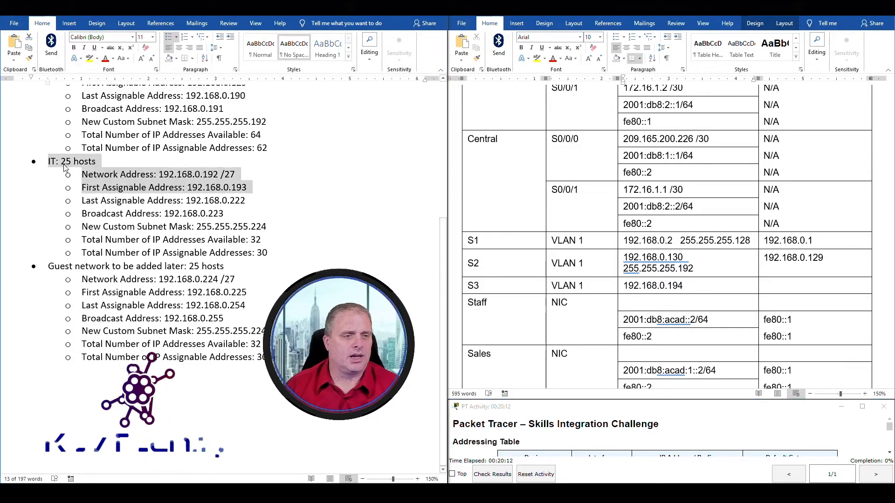
drag(199, 228, 262, 228)
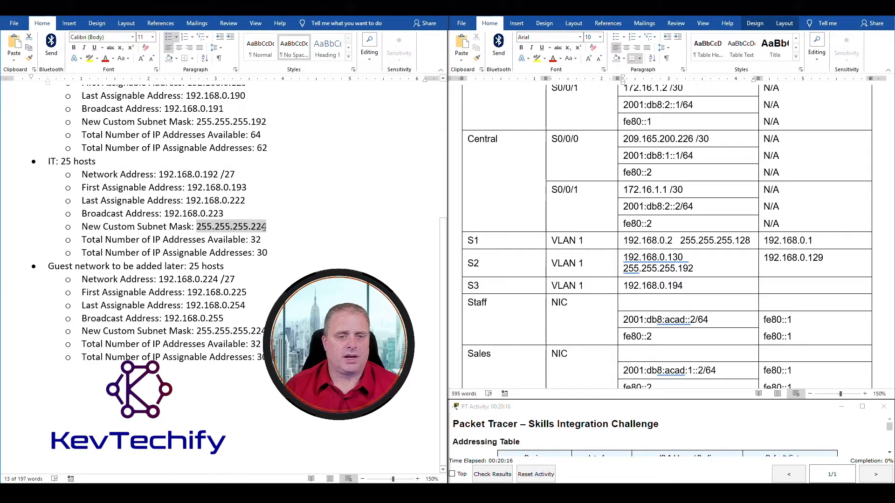
click(705, 287)
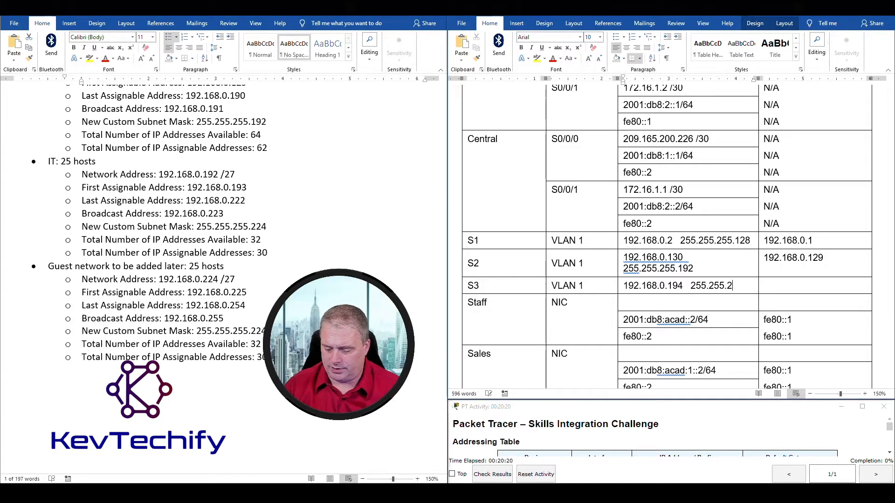
text(255.255.255.24)
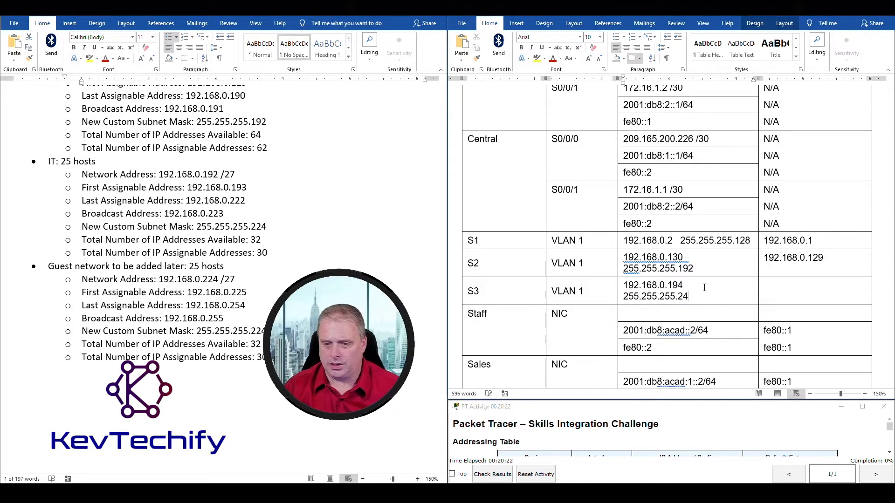
text(4)
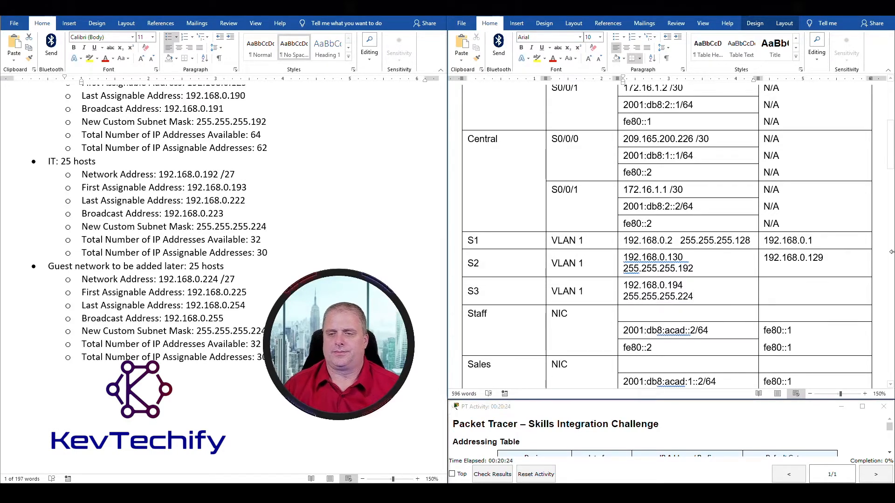
click(809, 293)
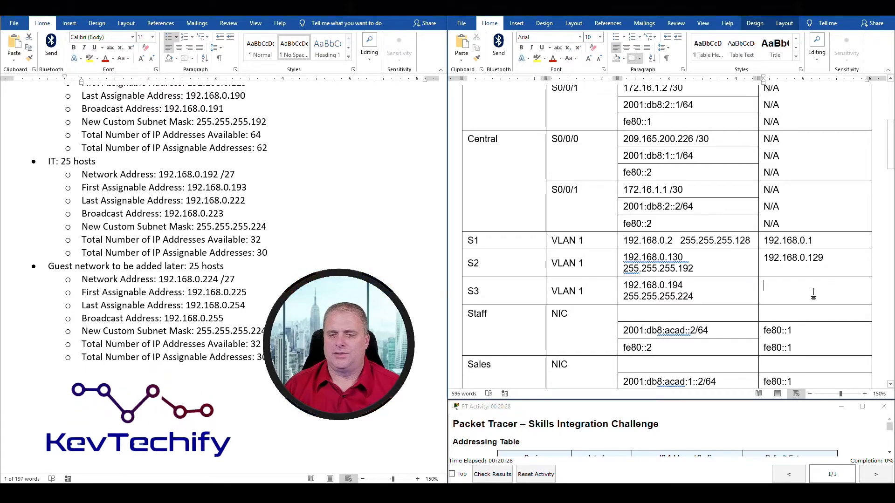
Enter S3's default gateway as 192.168.0.193, the IT first address, correcting a typo.
double_click(230, 227)
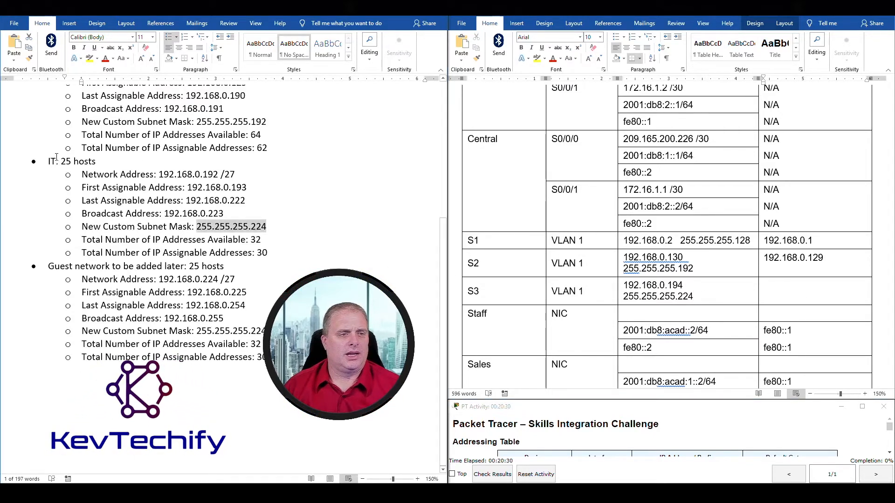
drag(49, 161, 246, 188)
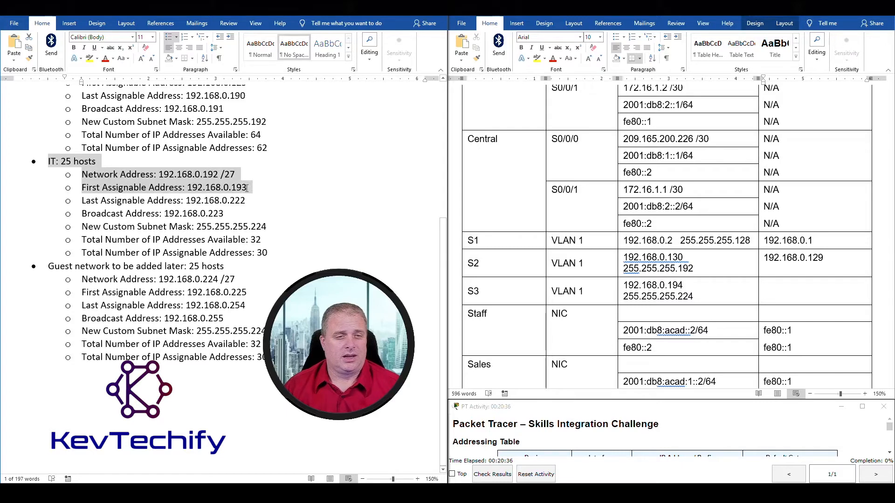
mouse_move(246, 187)
mouse_down()
mouse_move(195, 187)
mouse_move(253, 188)
mouse_up()
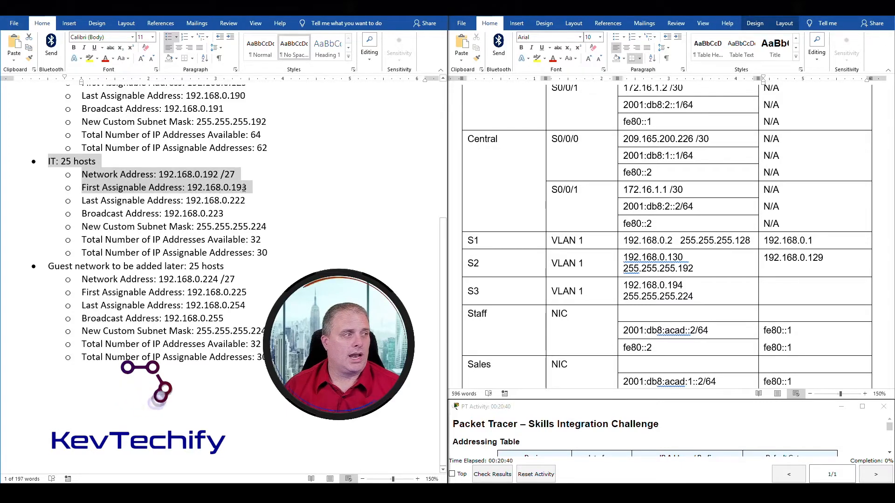
click(780, 298)
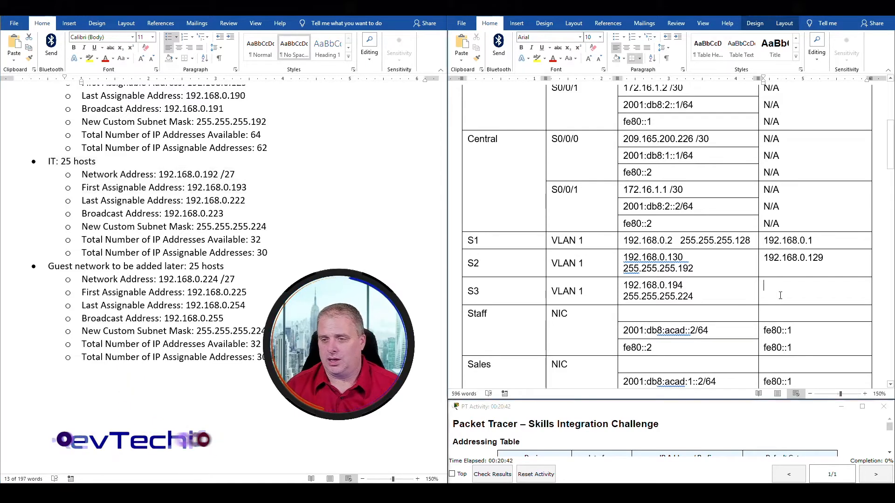
text(192.168.0.19.)
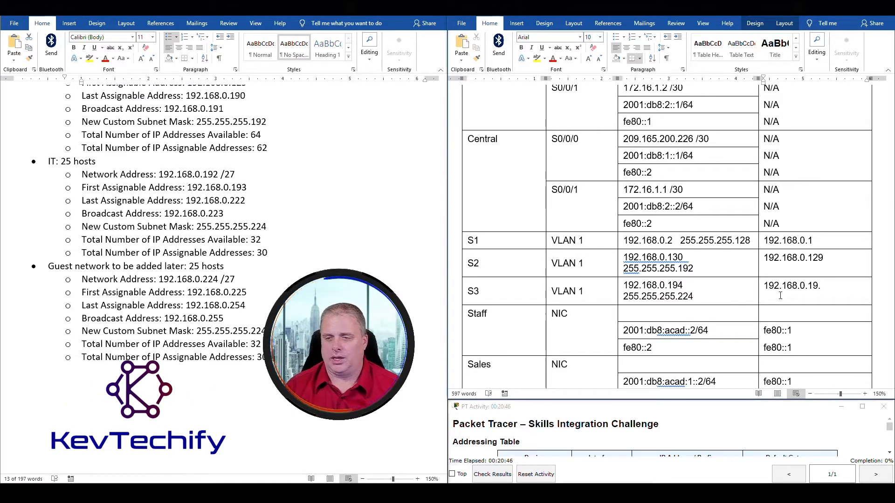
text(3)
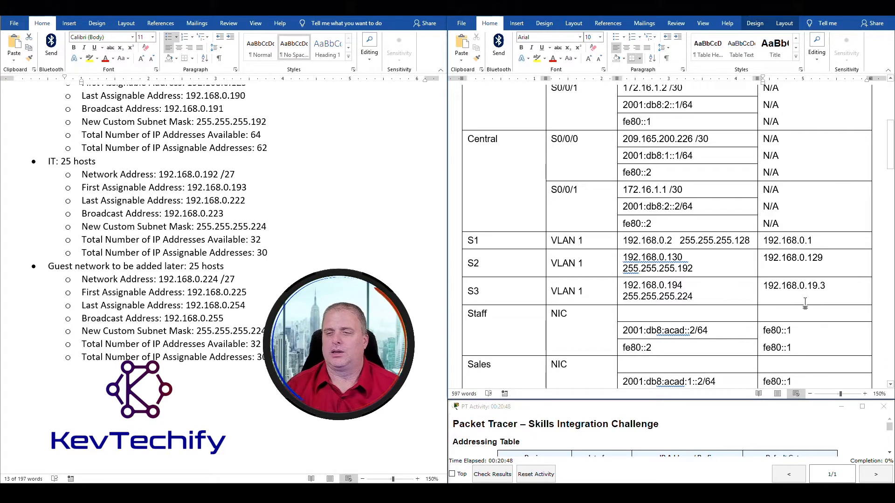
key(BackSpace)
key(BackSpace)
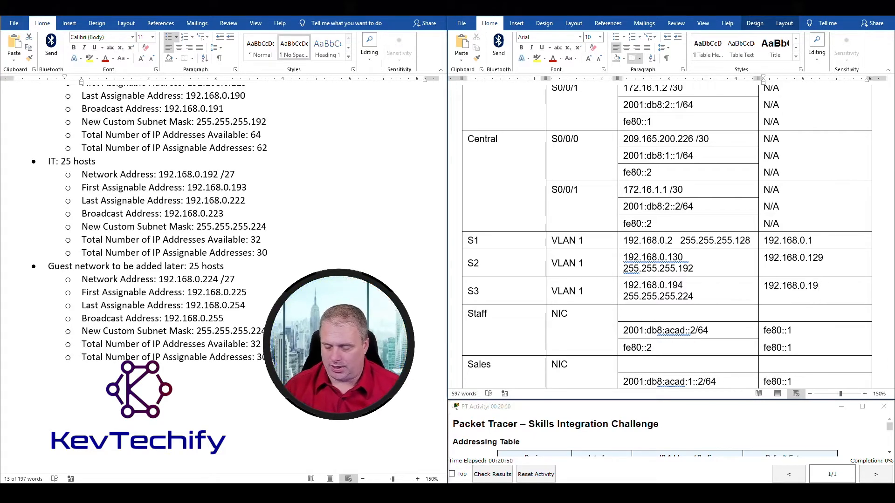
Select the Staff row of the addressing table and bring up the Packet Tracer topology.
scroll(789, 241, down, 1)
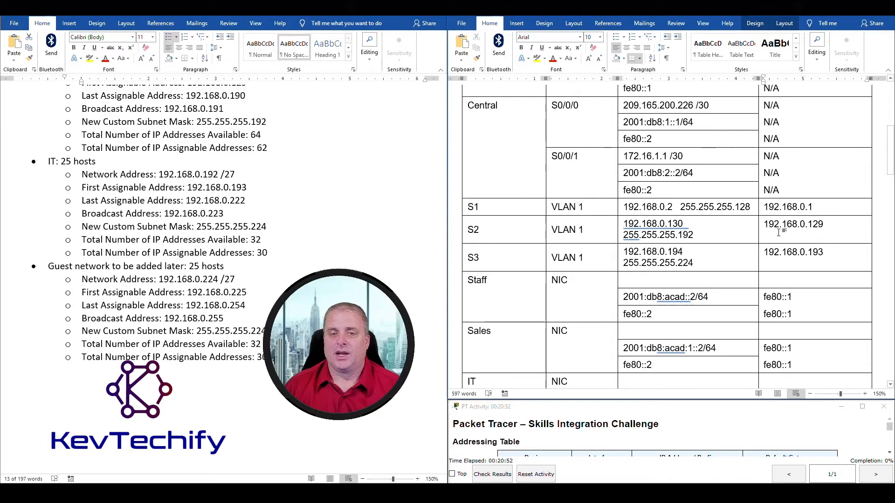
scroll(558, 236, down, 5)
scroll(852, 169, up, 1)
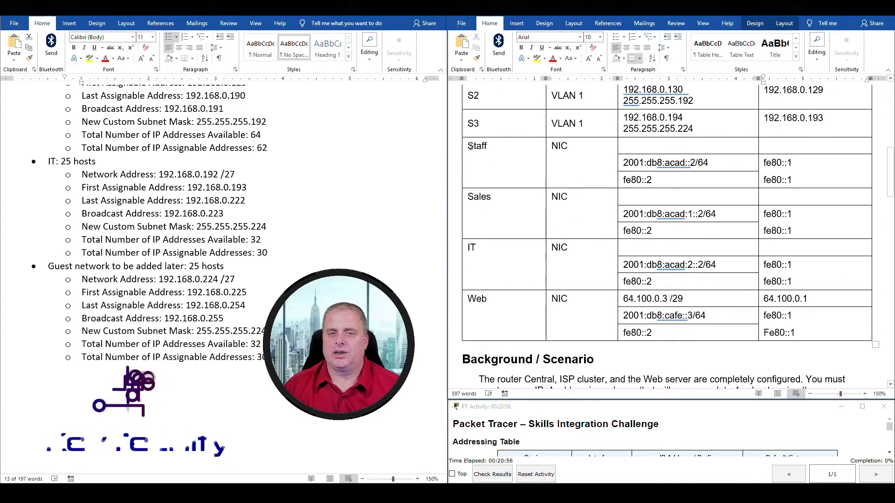
drag(469, 146, 832, 325)
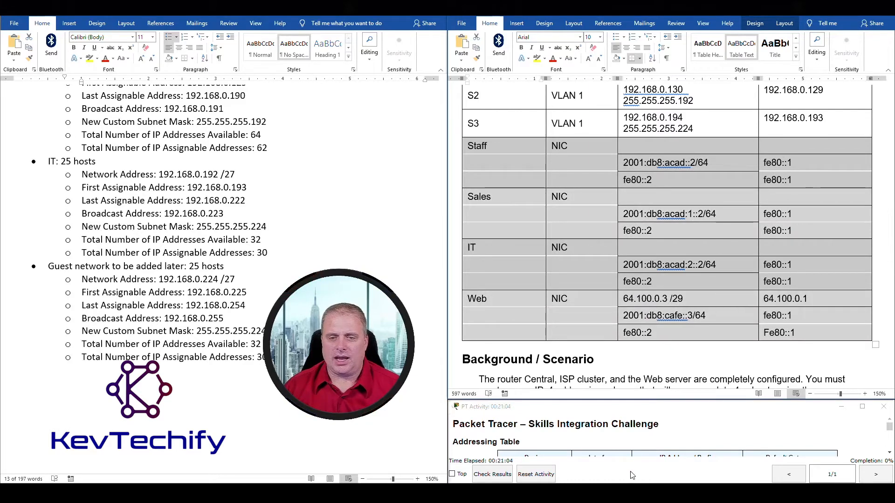
click(402, 494)
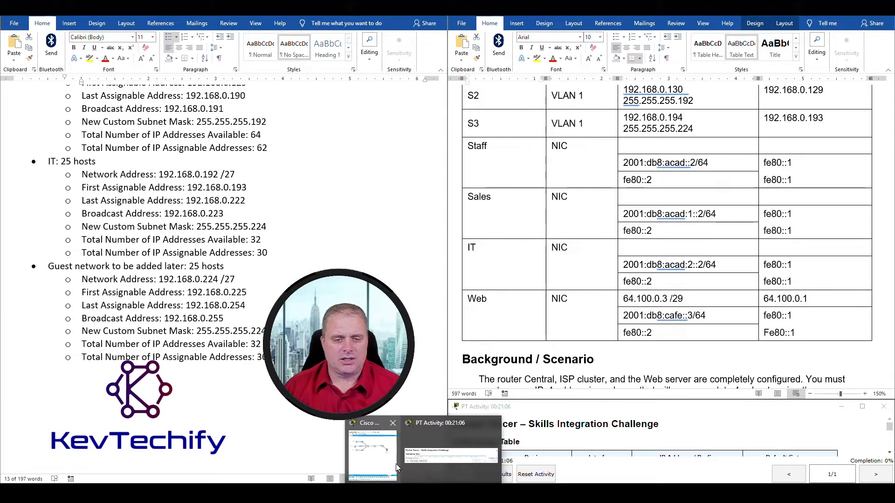
click(385, 458)
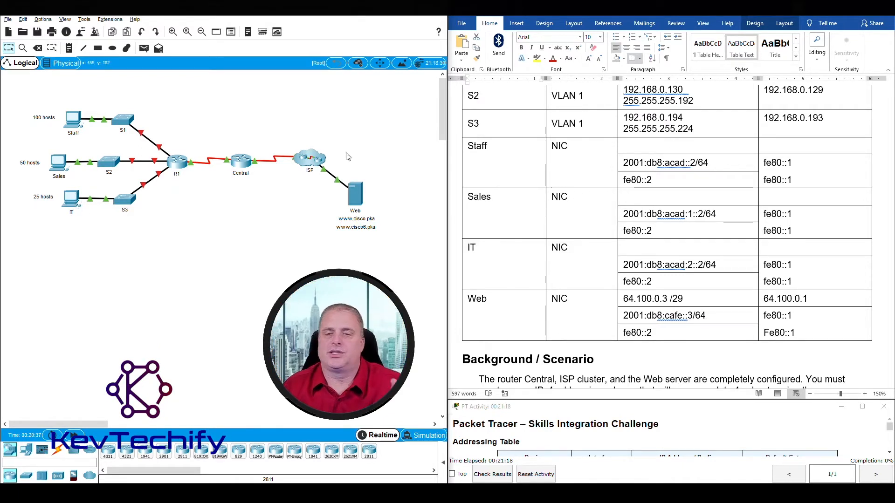
click(658, 147)
click(658, 147)
mouse_move(448, 493)
click(479, 448)
scroll(123, 283, up, 5)
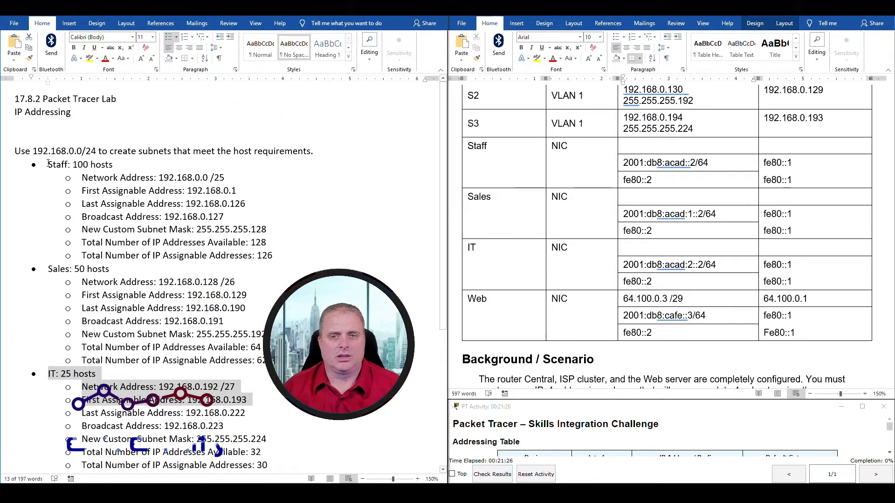
Enter the Staff PC address 192.168.0.3 with mask 255.255.255.128 from the Staff notes.
drag(48, 164, 256, 217)
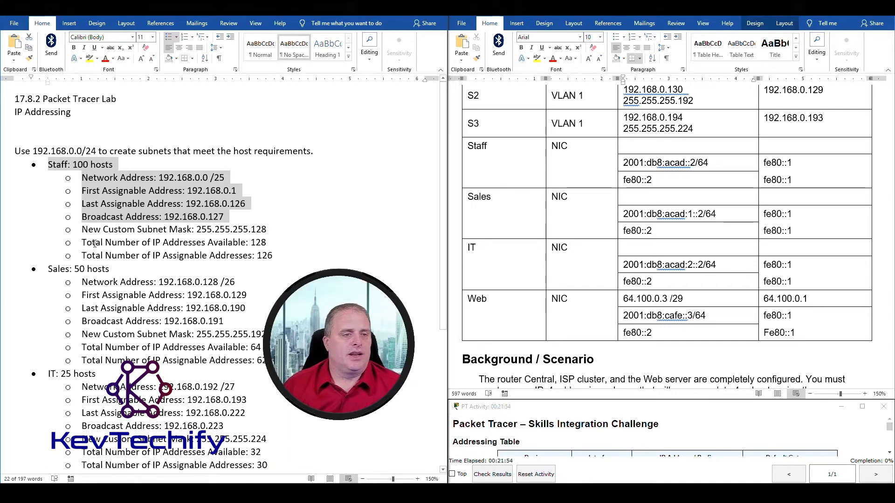
drag(82, 191, 237, 188)
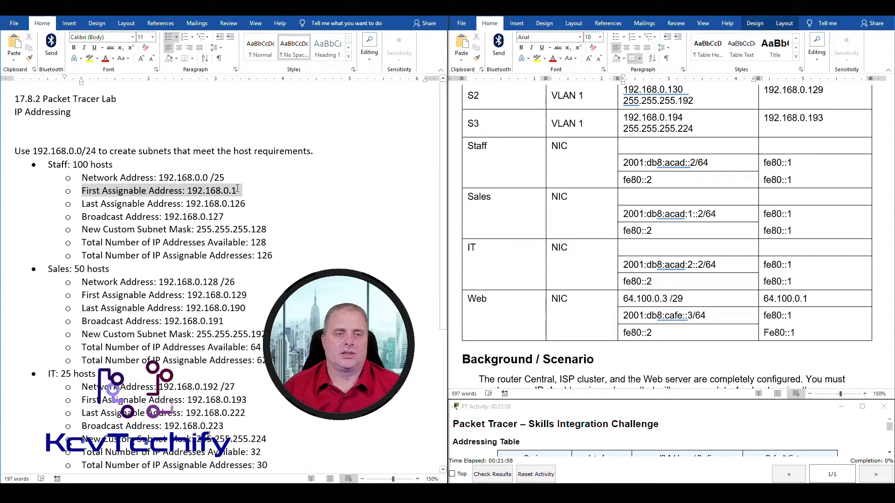
drag(237, 188, 237, 188)
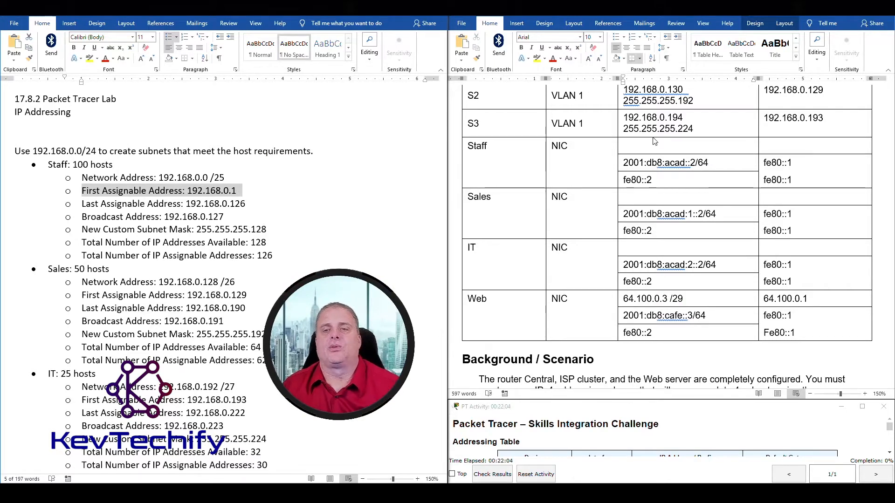
click(626, 146)
text(192.)
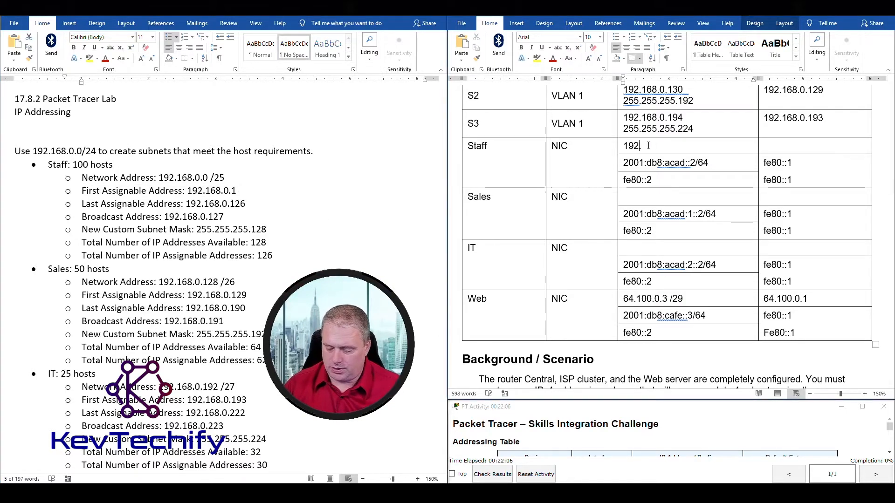
text(168.0.3)
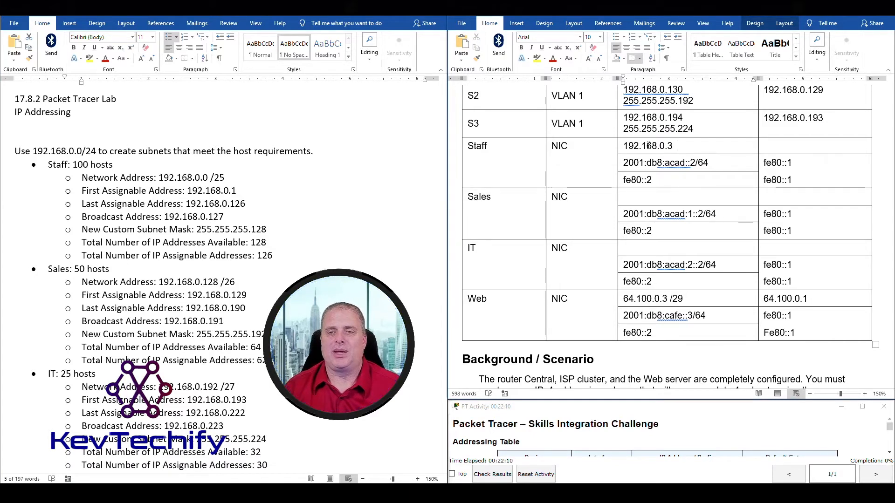
click(226, 234)
drag(197, 229, 264, 230)
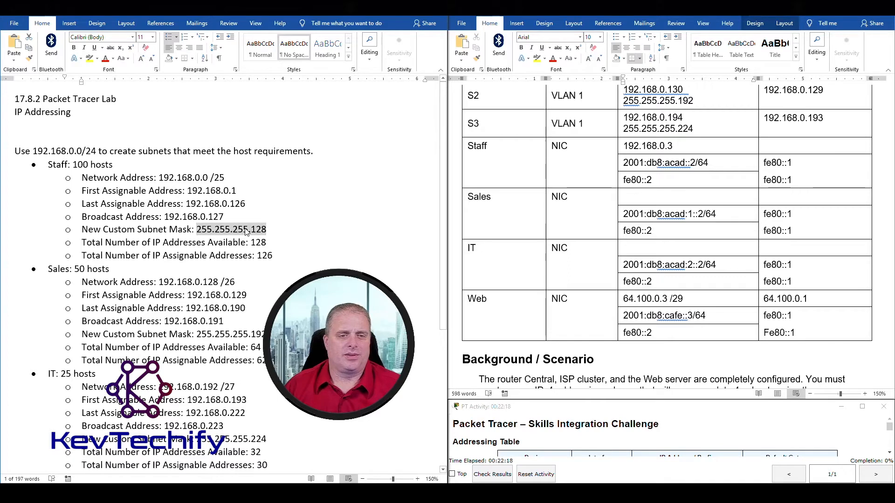
click(695, 145)
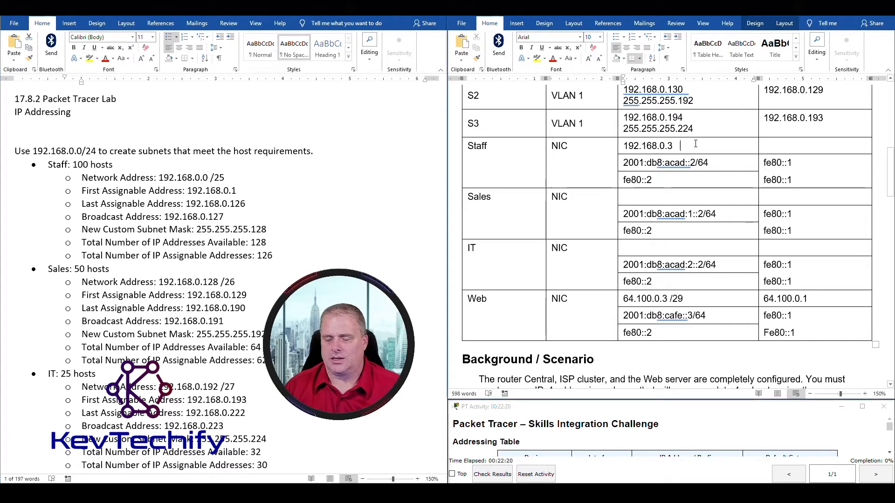
text(255.255.255.12)
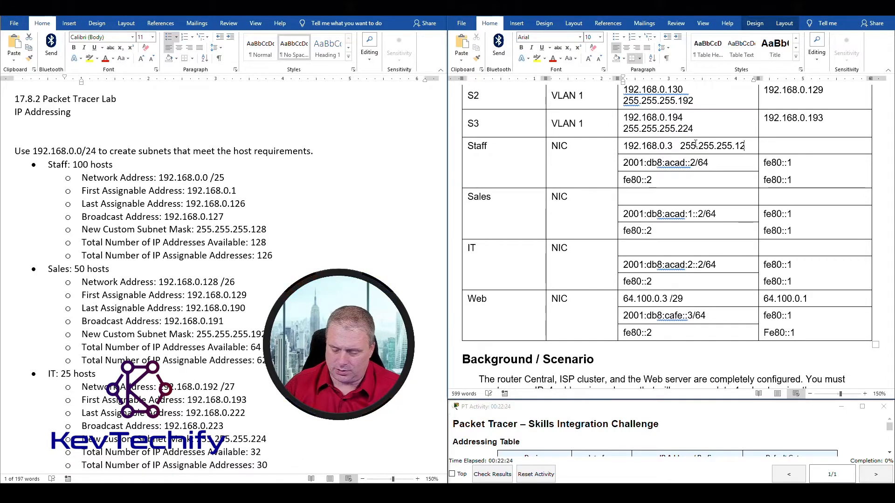
text(8)
Select the Sales subnet details in the notes for the Sales row.
click(480, 198)
scroll(224, 234, down, 5)
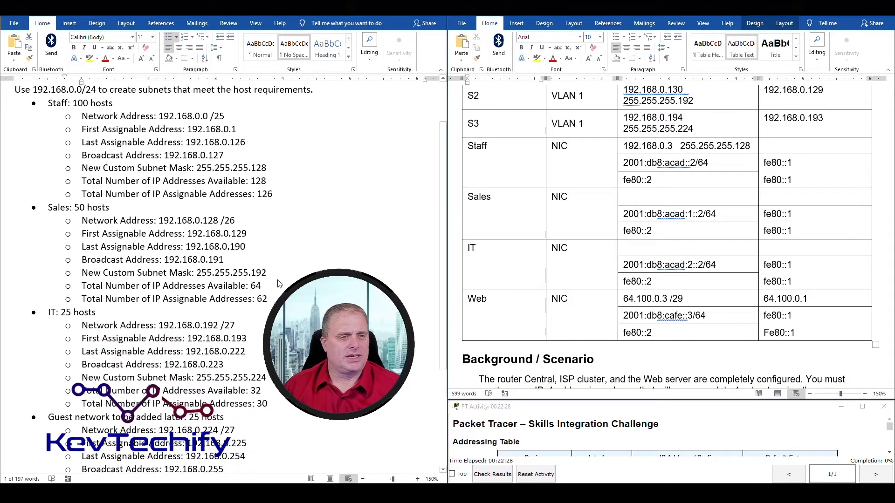
double_click(231, 163)
drag(49, 202, 252, 227)
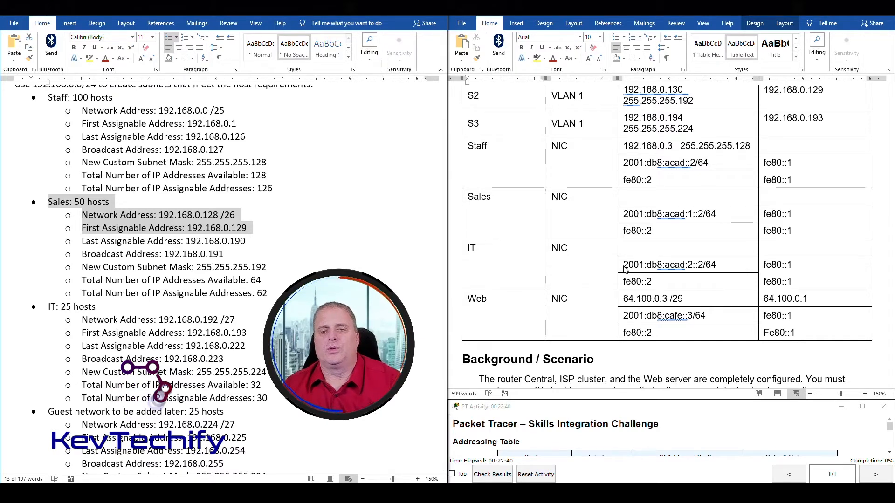
Enter the Sales PC address 192.168.0.131 with mask 255.255.255.192.
click(644, 197)
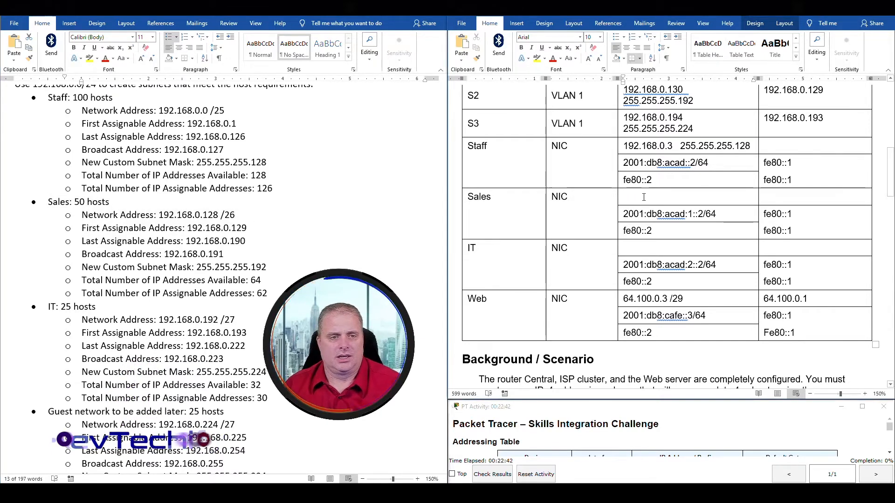
text(192.168.0.131)
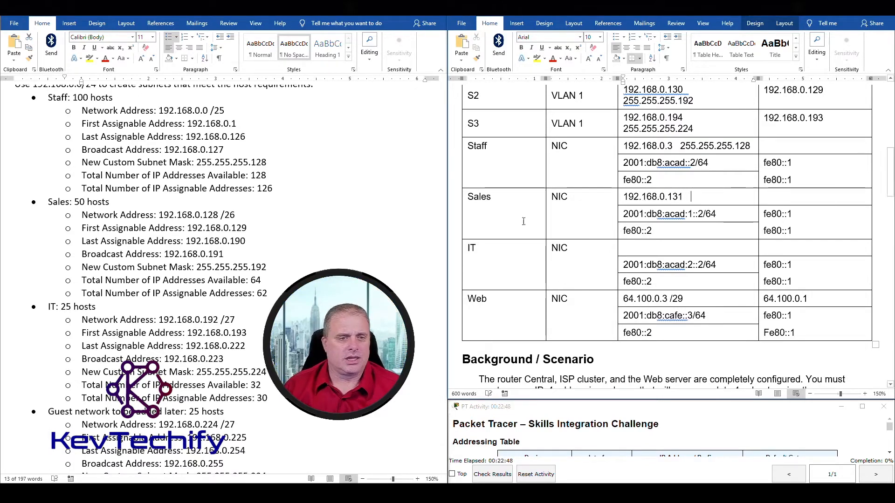
click(199, 265)
drag(199, 266, 229, 265)
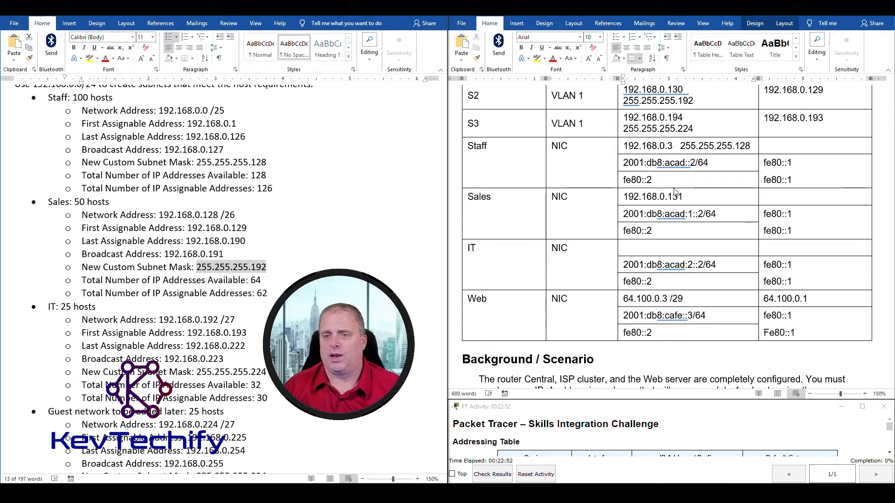
click(716, 199)
text(255.255.255.192)
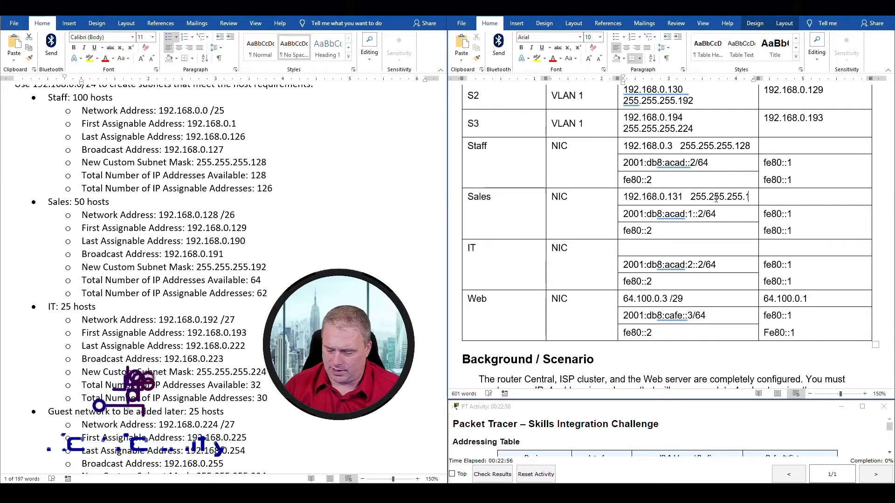
Set the Sales PC's default gateway to 192.168.0.129, Sales' first assignable address.
click(788, 197)
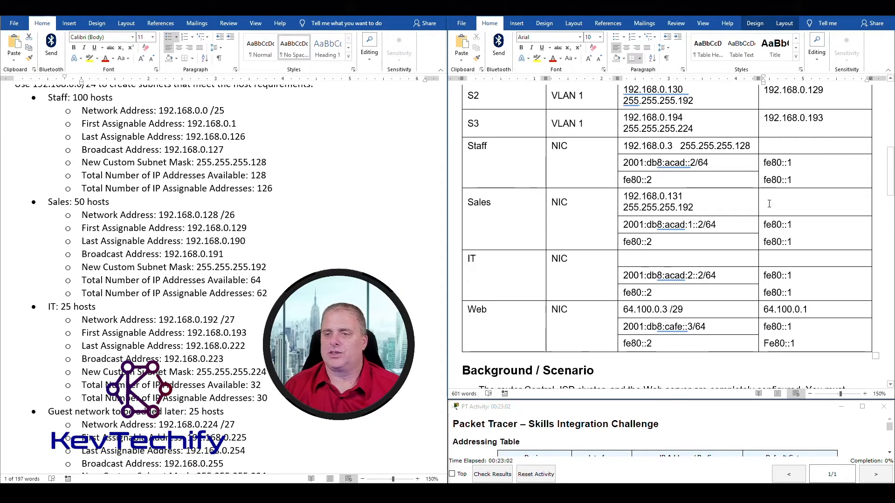
click(54, 204)
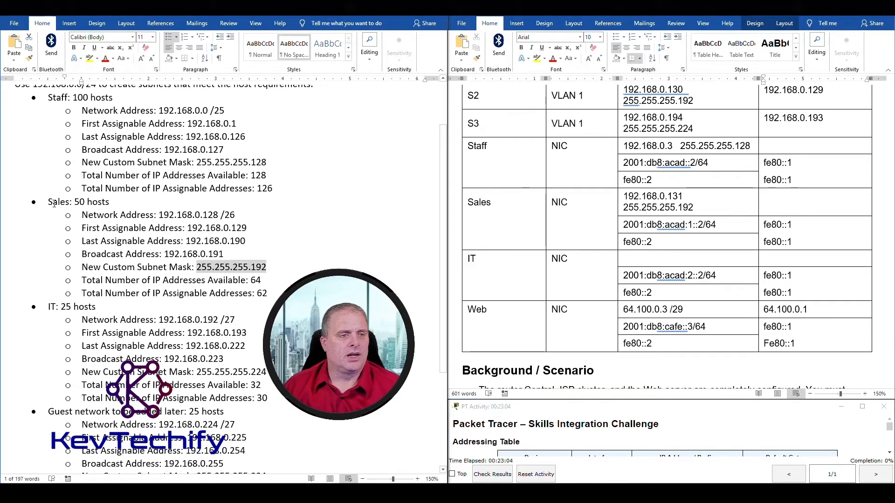
drag(49, 200, 103, 206)
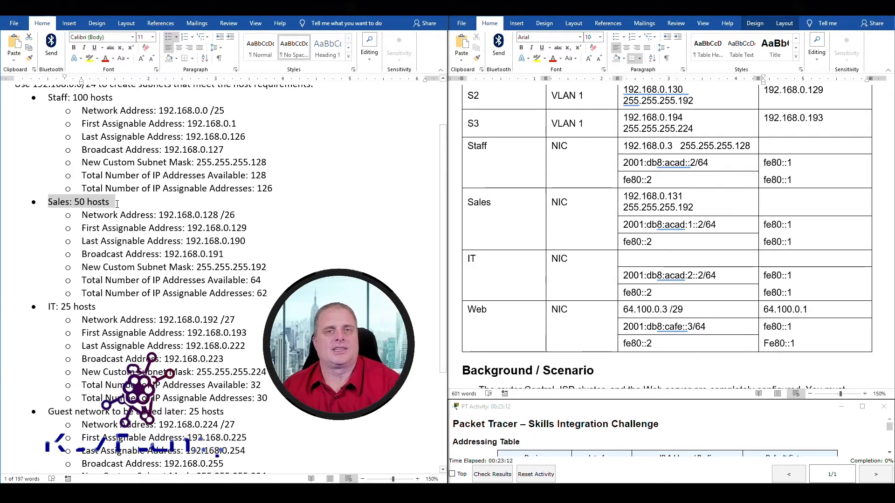
drag(117, 204, 247, 228)
click(792, 203)
text(192.168.0)
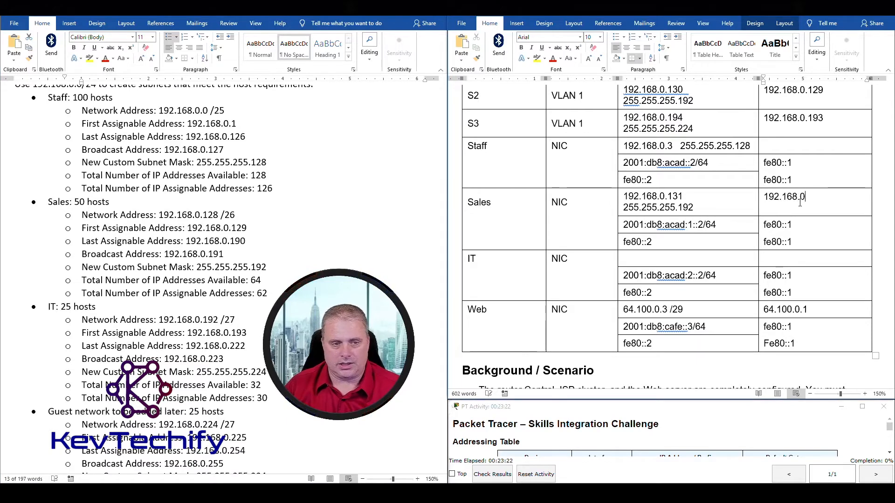
text(.129)
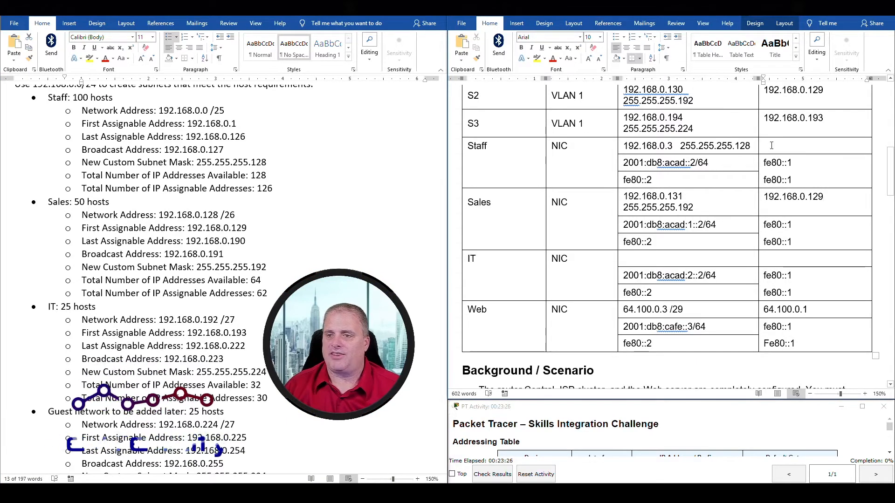
Enter the Staff PC's default gateway 192.168.0.1 from the Staff notes.
click(49, 96)
drag(49, 95, 238, 124)
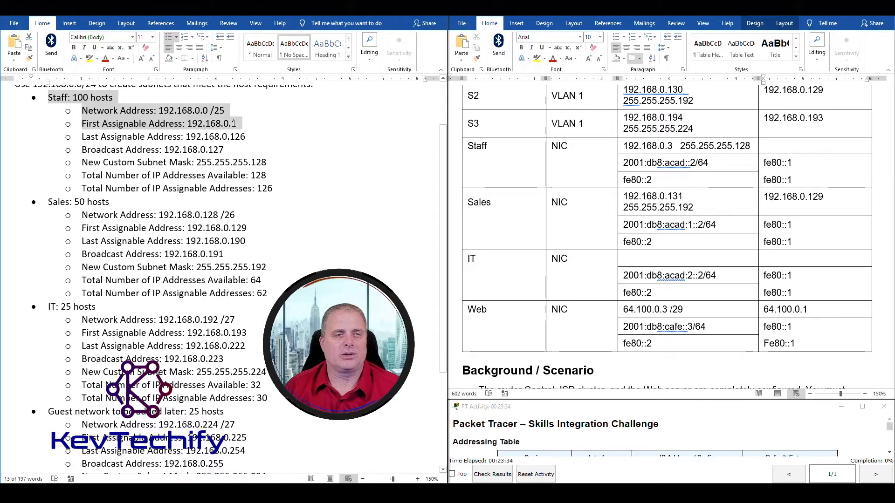
click(774, 146)
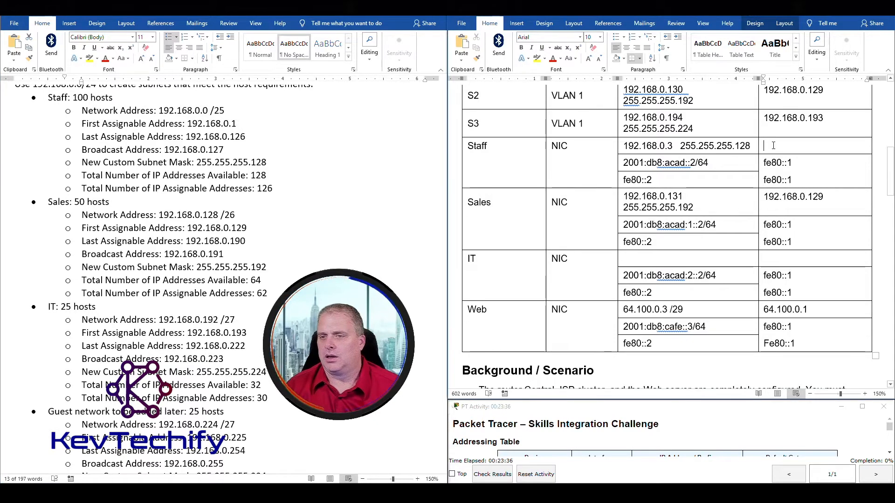
text(192.168.0.1)
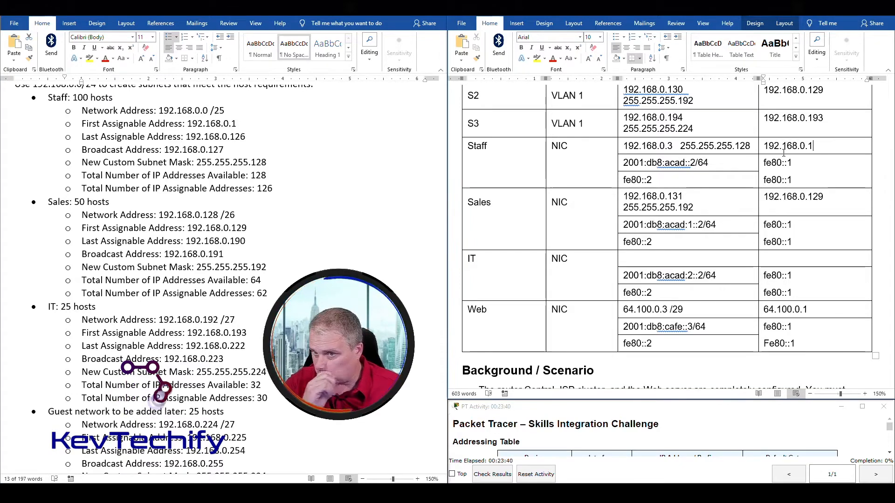
Select the IT PC row and mark the IT subnet's network and first address in the notes.
click(649, 258)
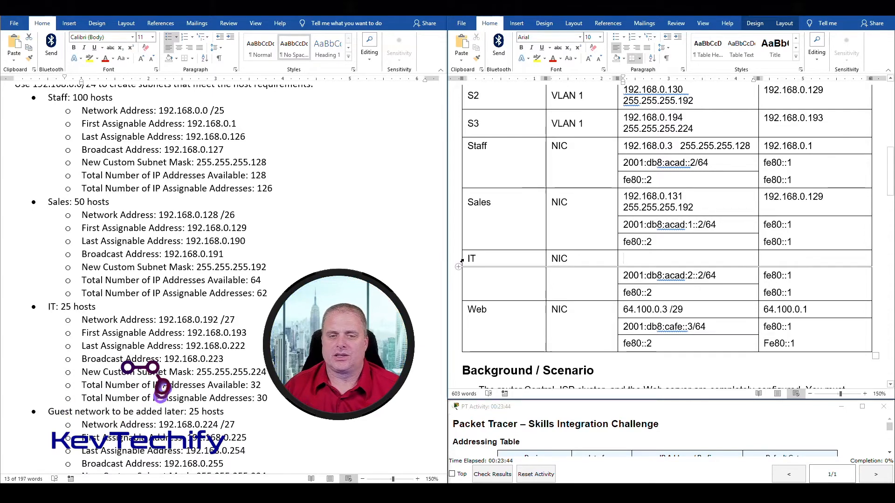
drag(470, 258, 779, 256)
click(652, 259)
scroll(359, 265, down, 4)
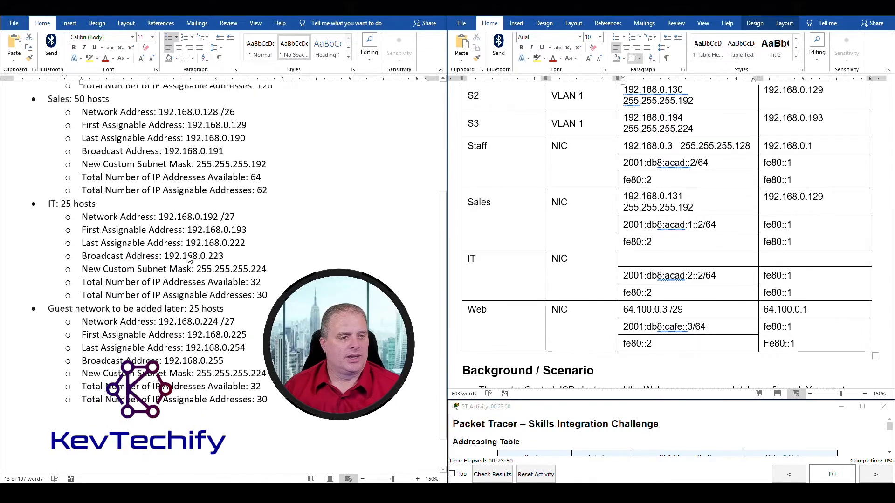
drag(47, 161, 254, 186)
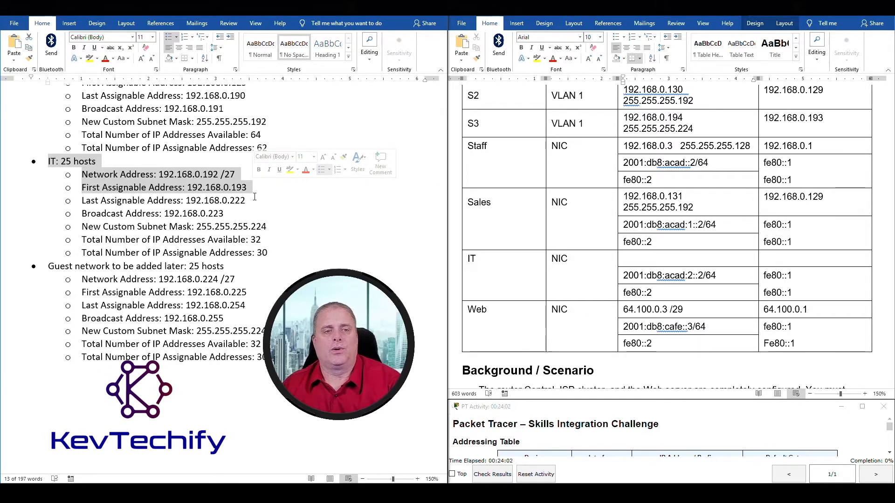
click(653, 257)
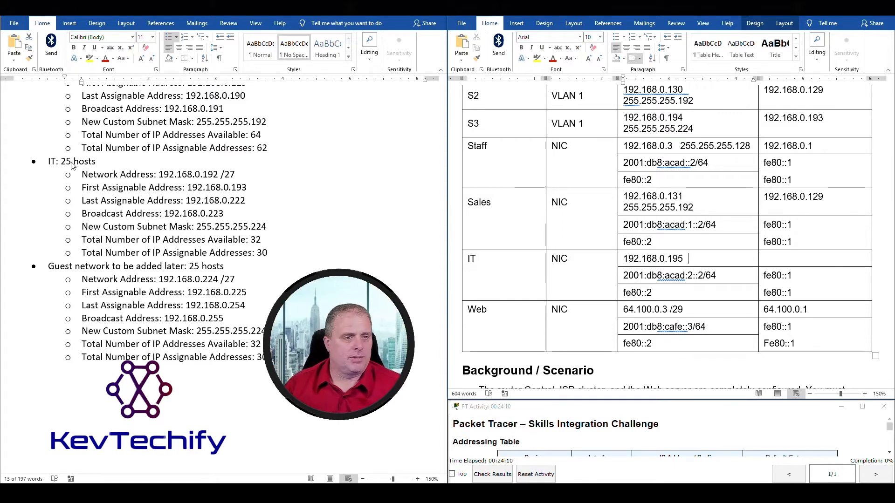
Add the IT subnet's /27 custom mask after the IT PC address 192.168.0.195.
drag(48, 161, 247, 187)
drag(83, 227, 254, 233)
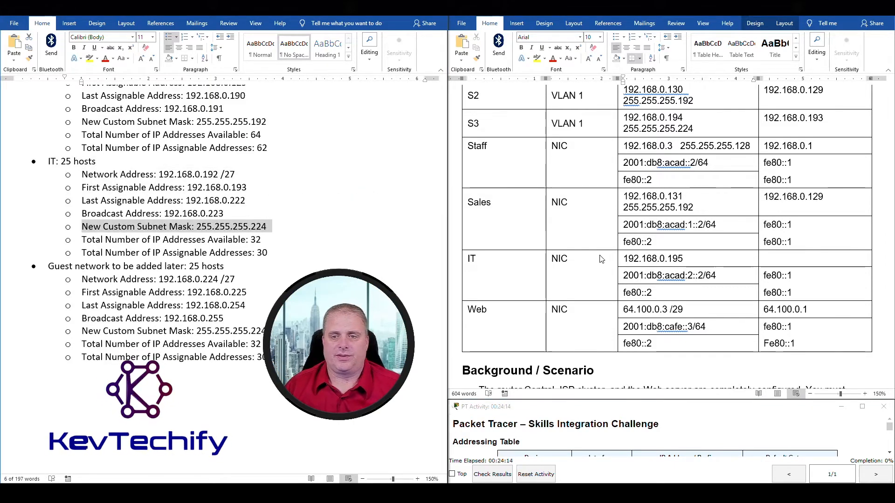
click(704, 260)
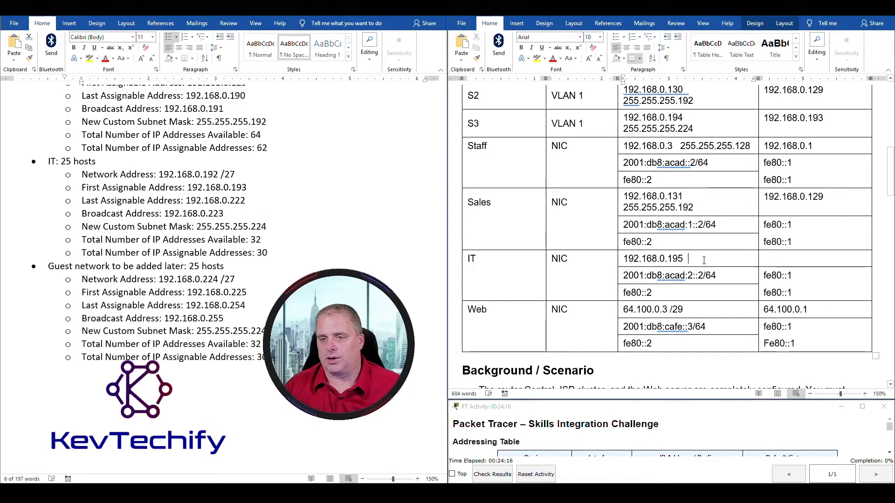
text(255.255.25.224)
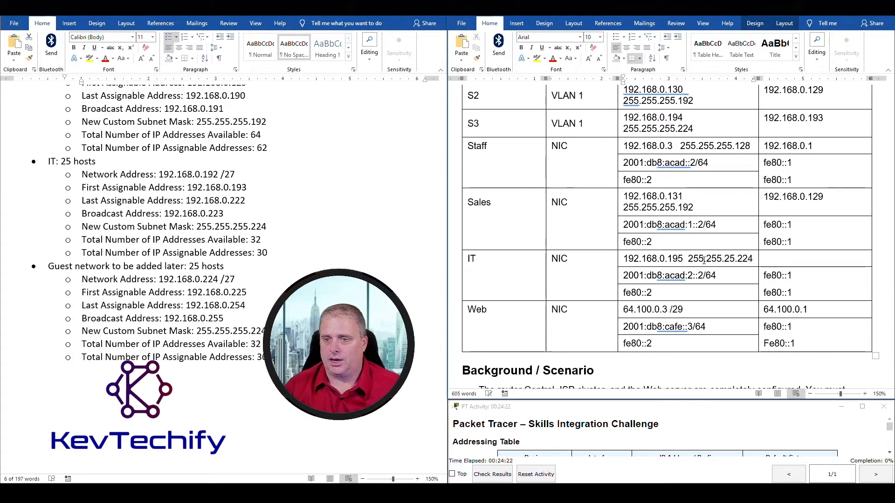
Set the IT PC's default gateway to 192.168.0.193.
click(806, 262)
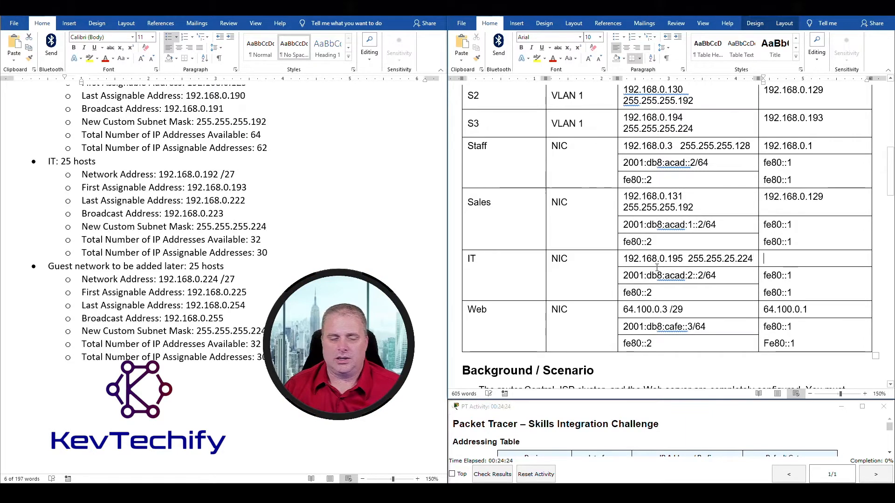
click(49, 160)
drag(49, 160, 253, 183)
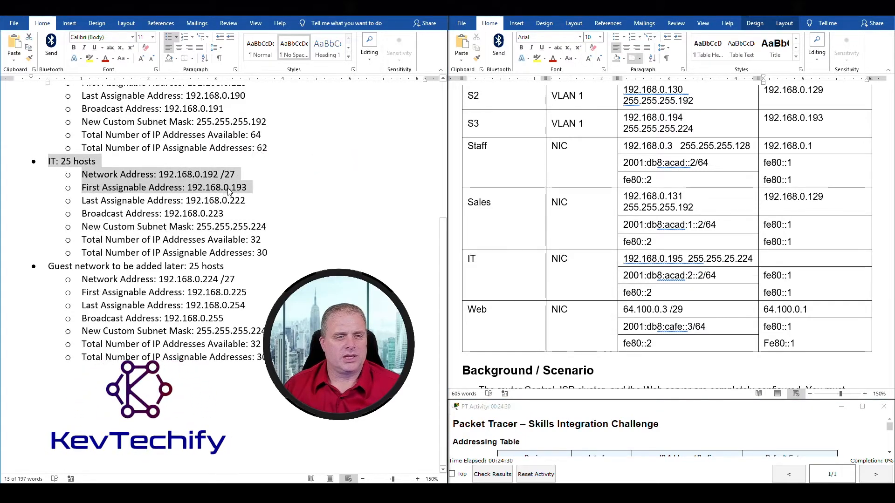
click(770, 258)
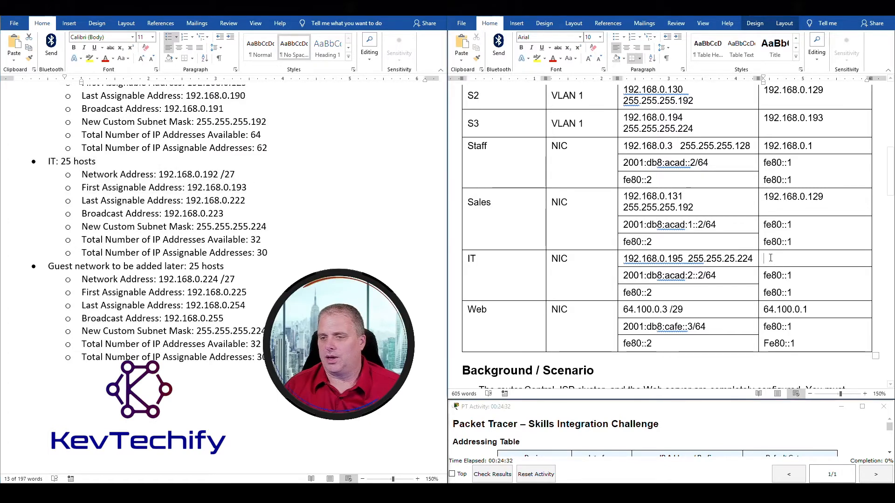
text(192.168.0.193)
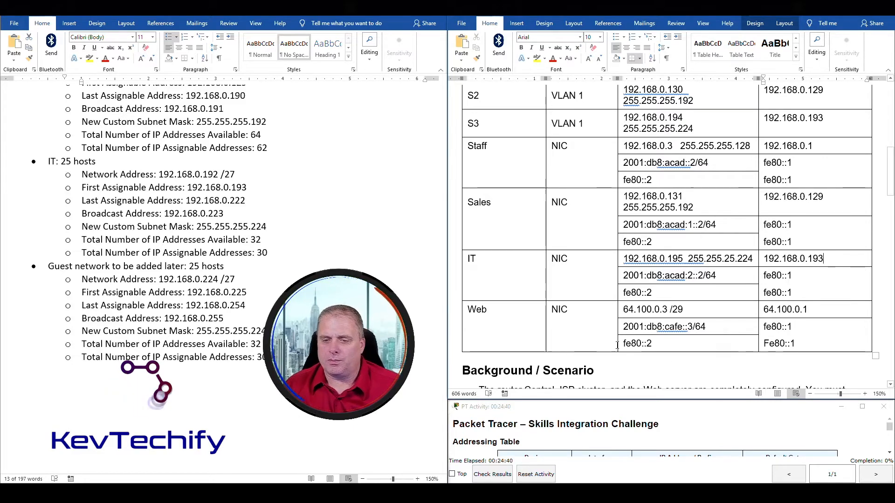
Scroll the lab sheet to the instruction about documenting IPv4 addresses and mark it.
scroll(635, 338, up, 3)
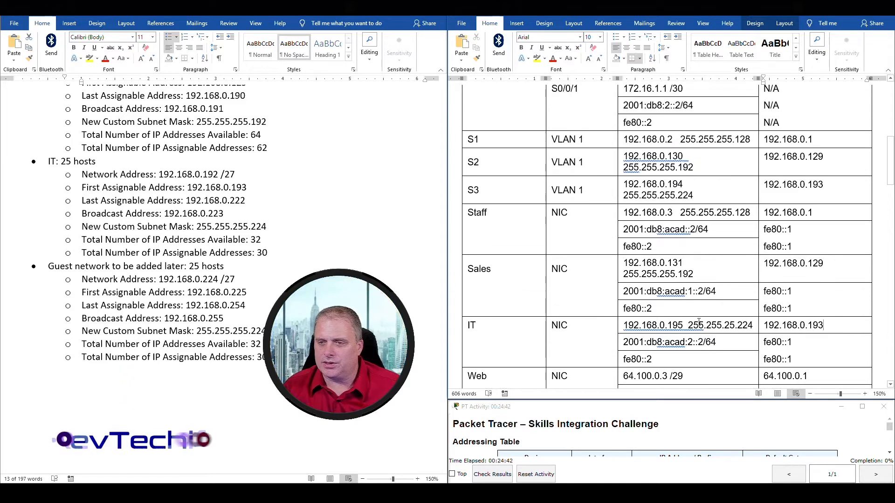
scroll(669, 304, up, 10)
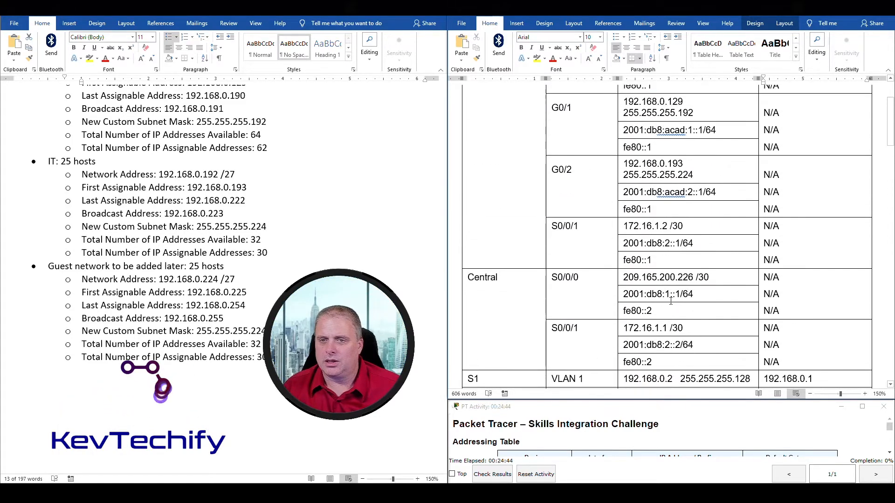
scroll(671, 301, down, 10)
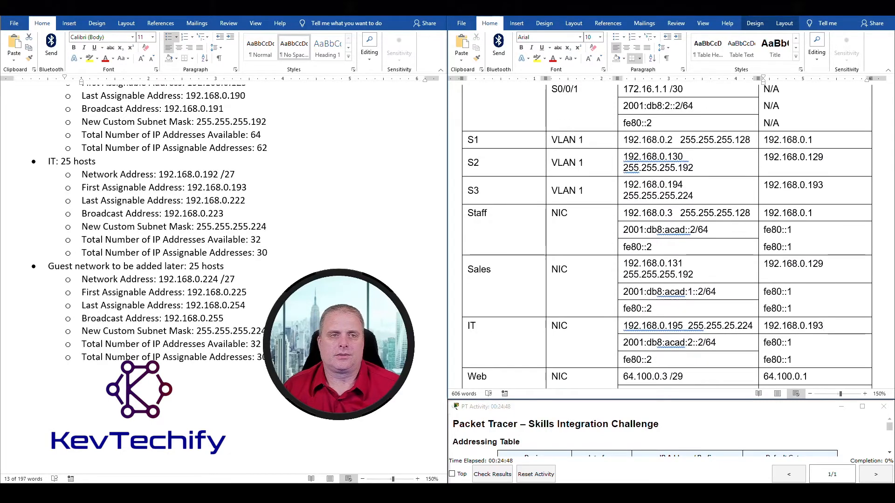
click(393, 7)
scroll(677, 172, down, 10)
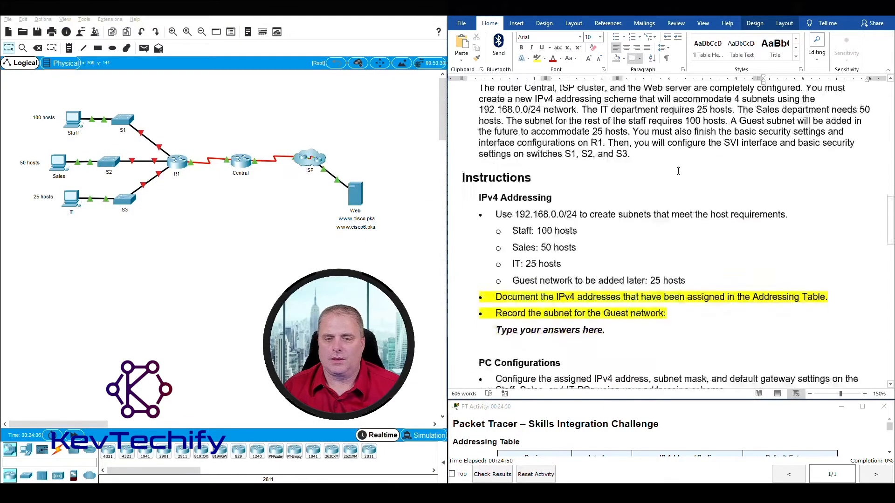
scroll(678, 171, down, 1)
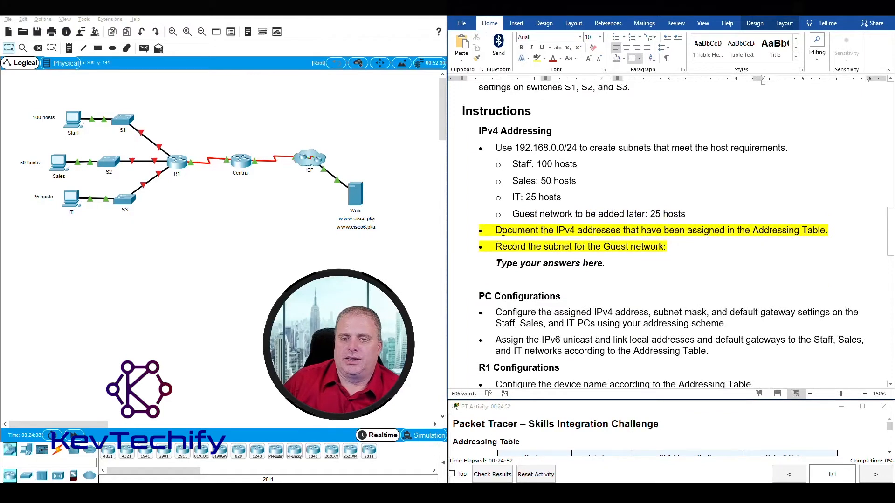
click(496, 231)
drag(515, 230, 824, 230)
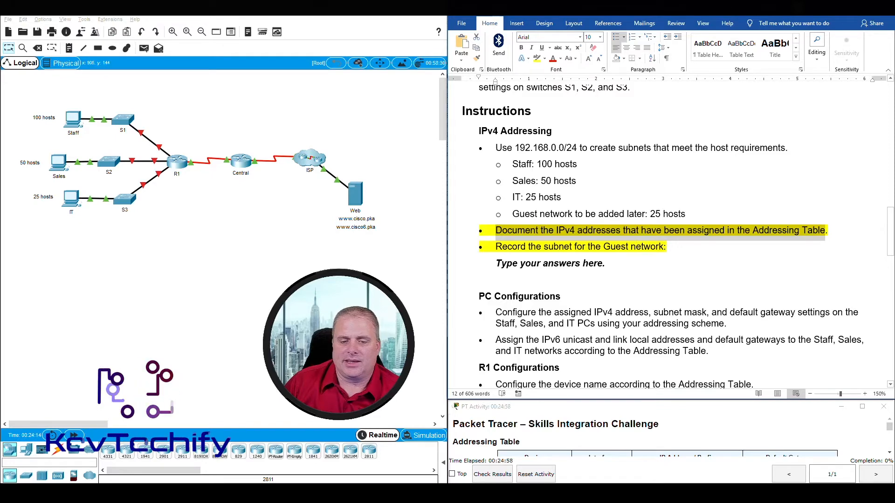
Bring back the subnet notes and mark the Guest network address 192.168.0.224 /27.
click(446, 493)
click(474, 462)
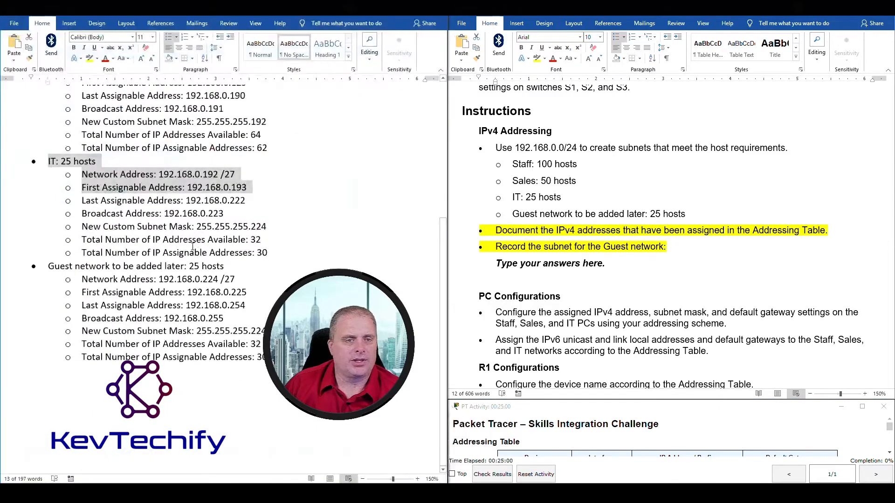
scroll(192, 246, up, 1)
click(252, 259)
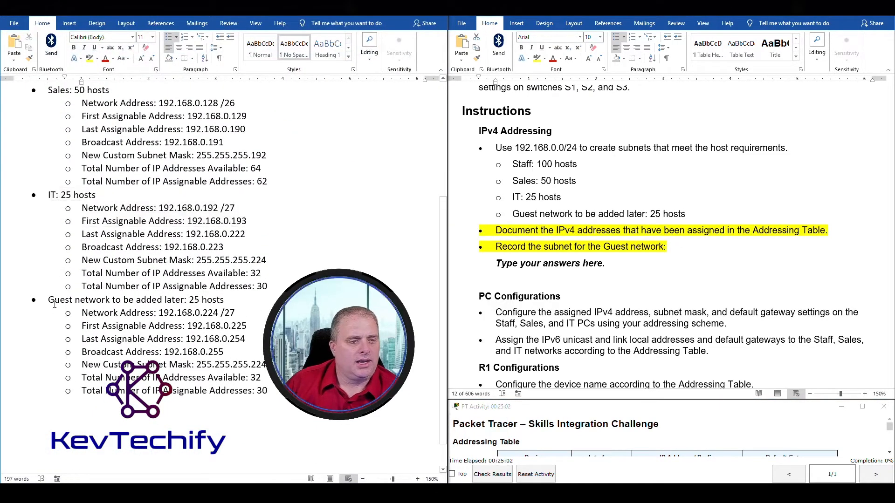
drag(49, 300, 228, 298)
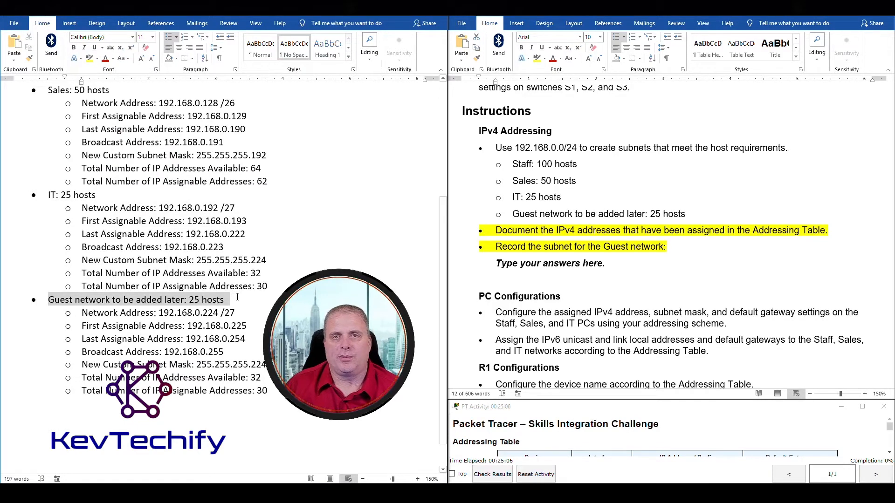
drag(238, 301, 242, 310)
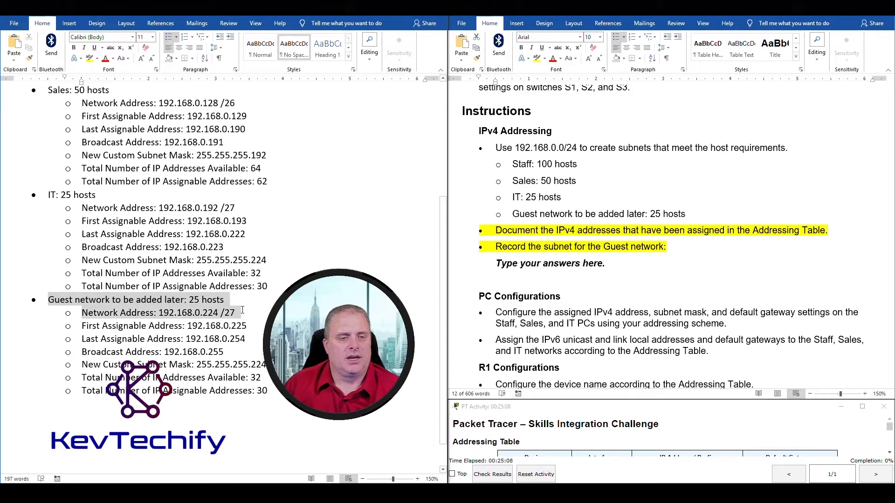
click(181, 316)
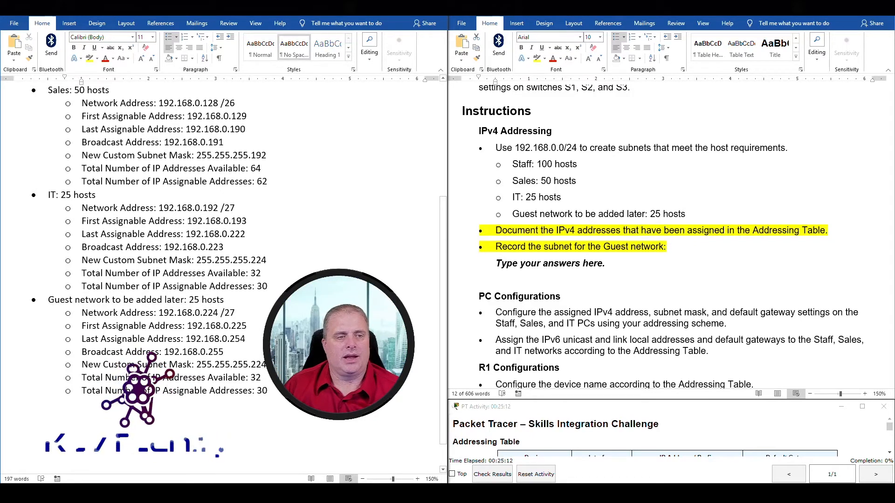
drag(159, 313, 197, 312)
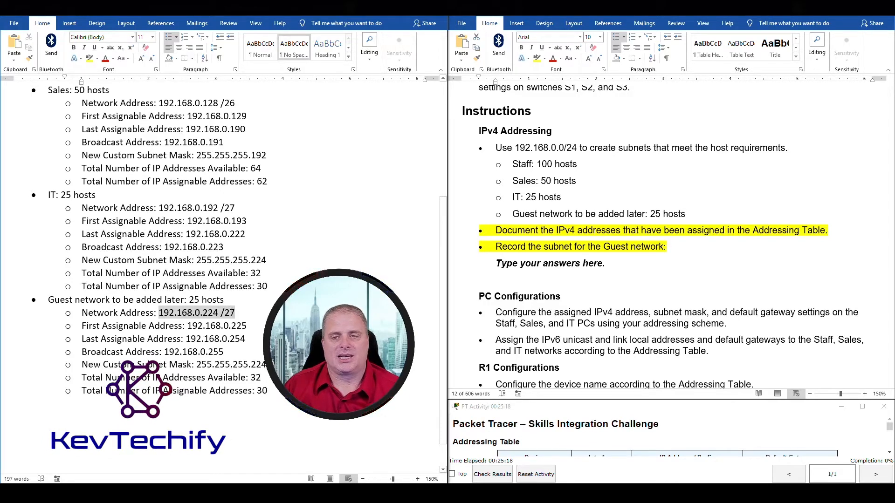
click(565, 265)
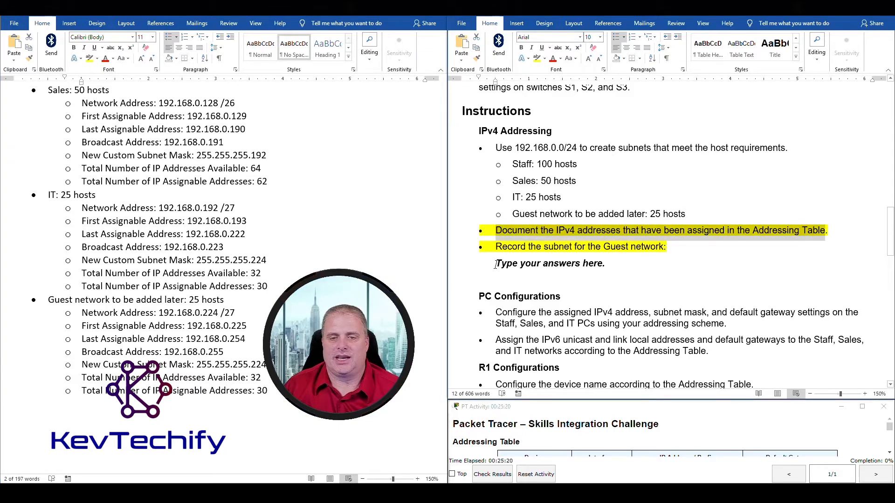
Replace the Guest network answer placeholder with 192.168.0.224 /27.
drag(496, 265, 605, 265)
text(192)
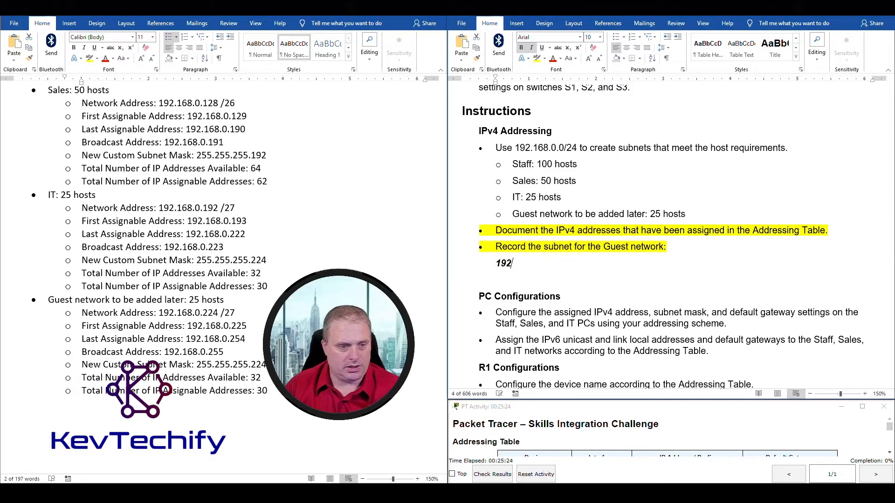
text(.168.)
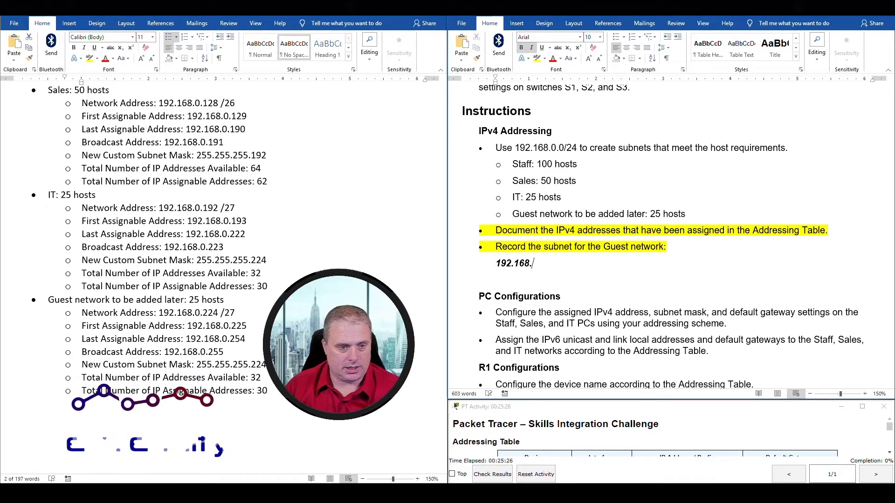
text(0.224 /27)
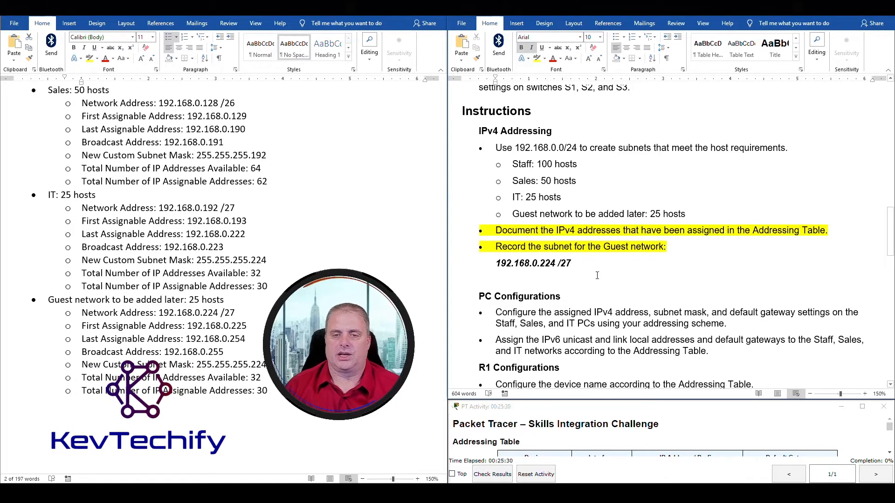
scroll(412, 283, down, 1)
scroll(392, 275, up, 2)
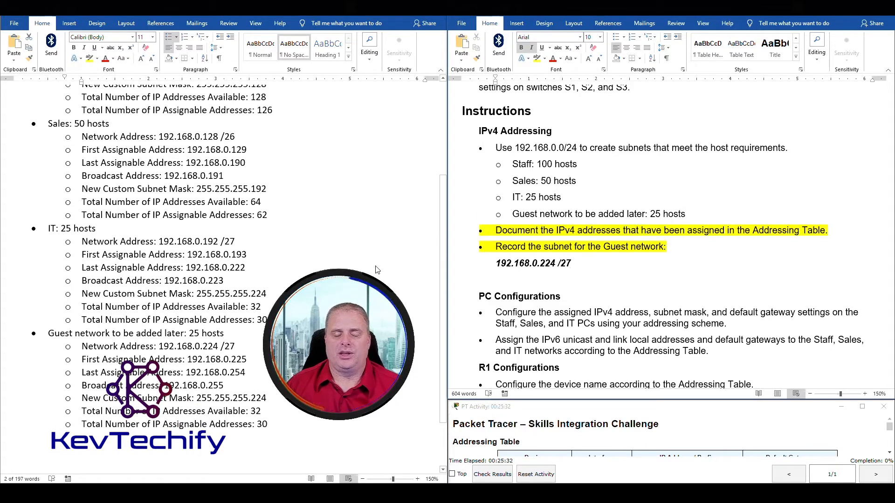
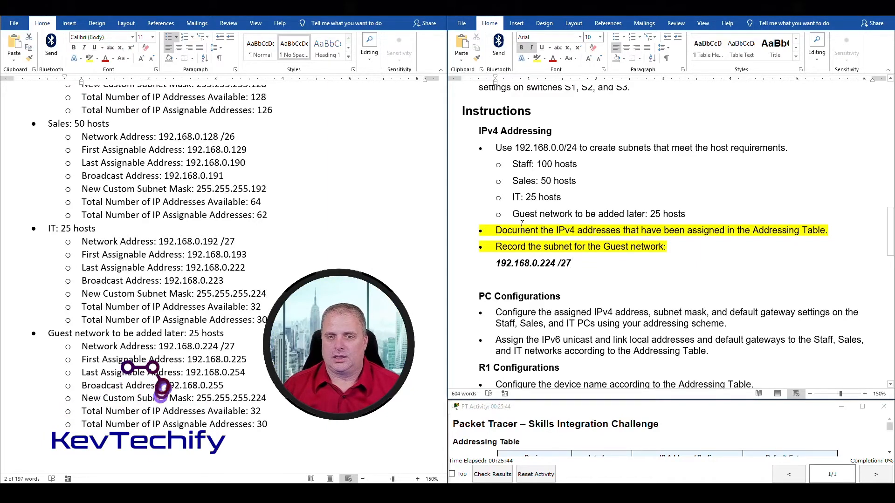
Read through the lab sheet's IPv4 and IPv6 configuration instructions for the Staff, Sales and IT PCs.
scroll(522, 226, down, 1)
scroll(522, 225, down, 2)
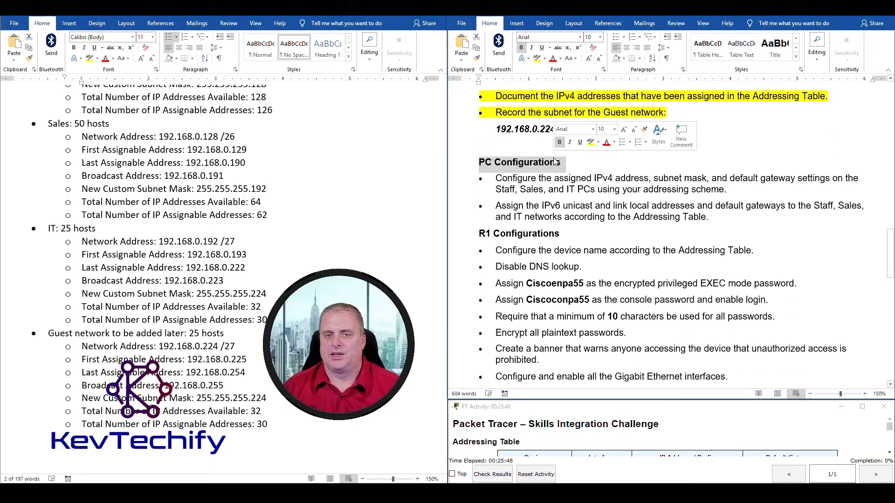
drag(495, 178, 609, 176)
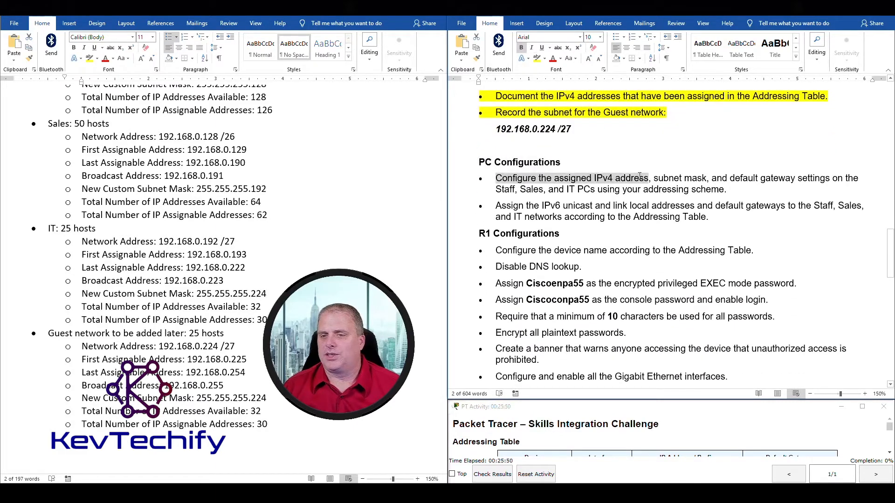
drag(723, 178, 786, 178)
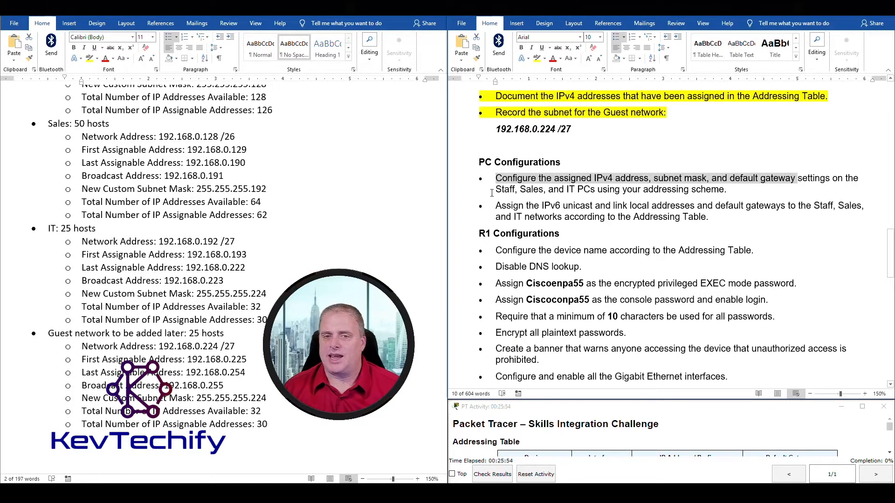
drag(496, 189, 609, 186)
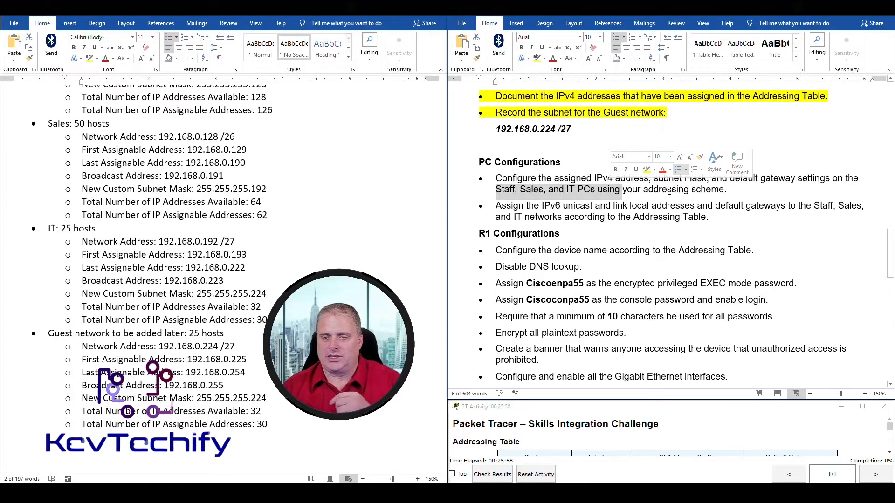
click(498, 208)
drag(498, 208, 621, 209)
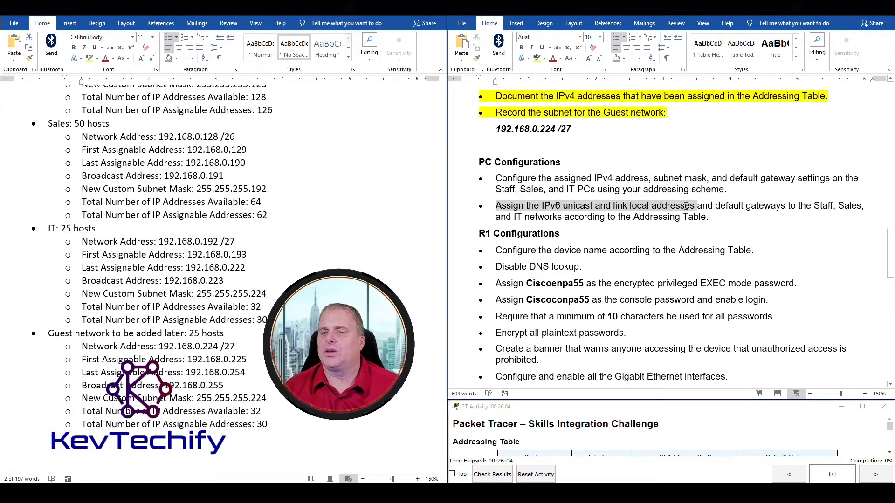
click(824, 207)
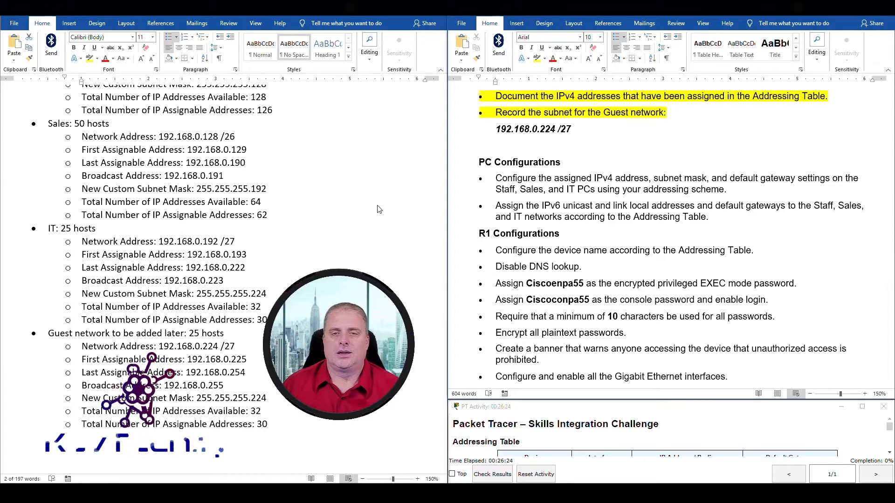
Open the Staff PC's window at the upper left and widen it beside the addressing table.
scroll(600, 239, up, 5)
scroll(600, 239, down, 10)
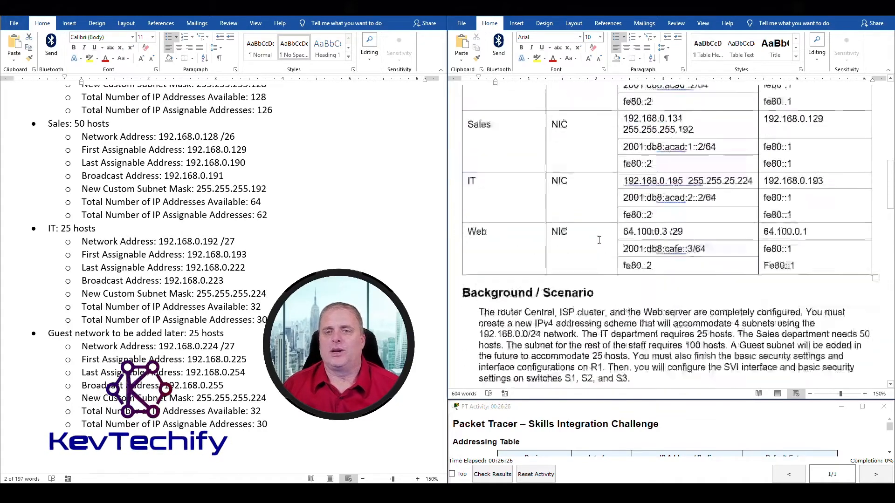
scroll(600, 240, down, 3)
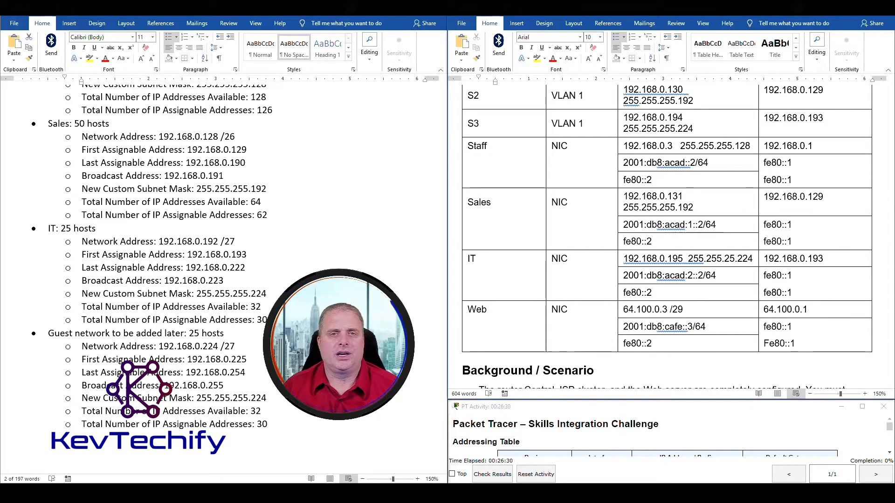
click(395, 8)
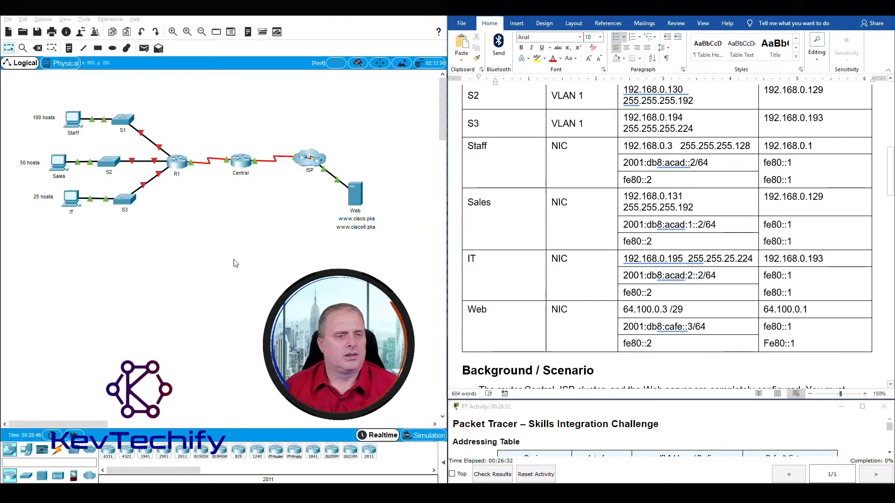
click(72, 122)
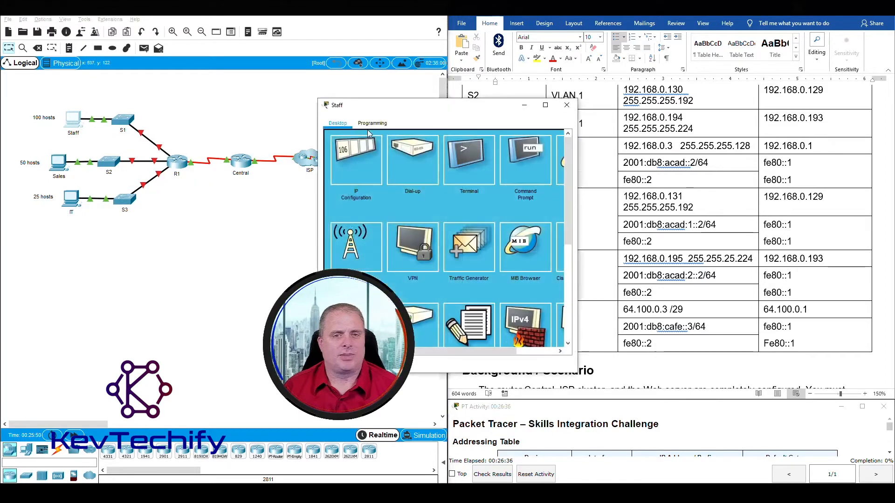
drag(394, 107, 154, 24)
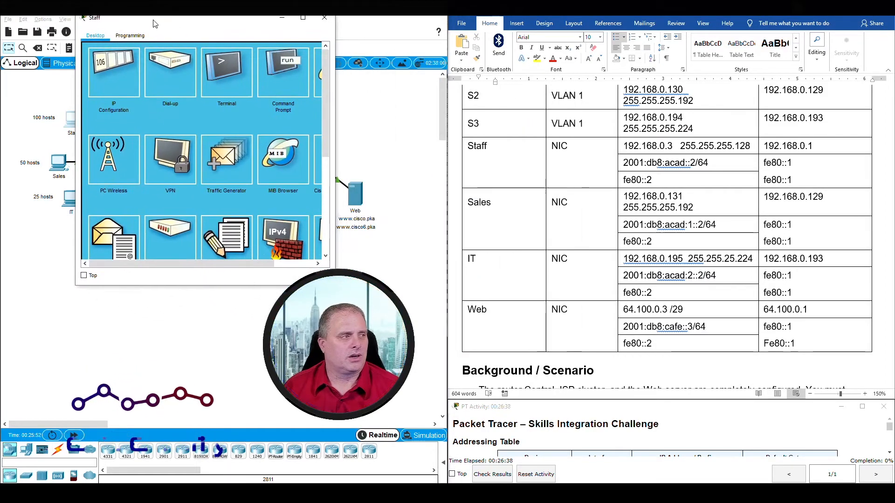
drag(335, 160, 396, 158)
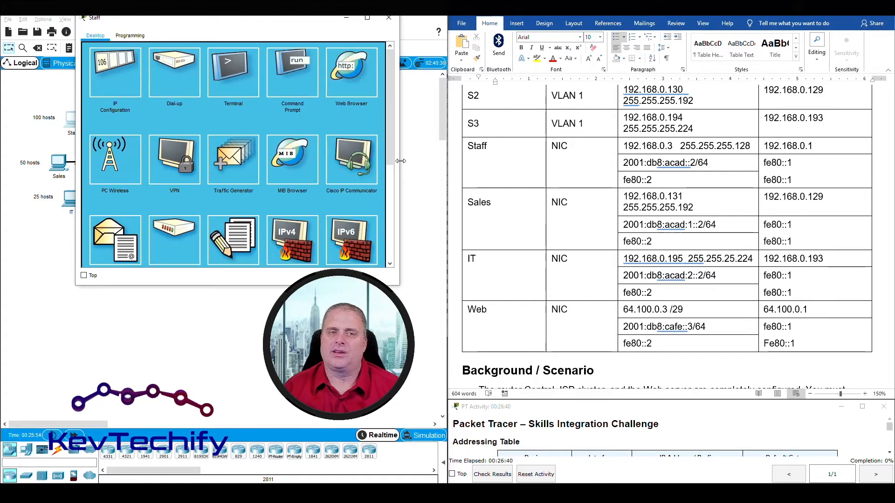
Enter the Staff PC's IPv4 address 192.168.0.3 from the addressing table.
click(116, 69)
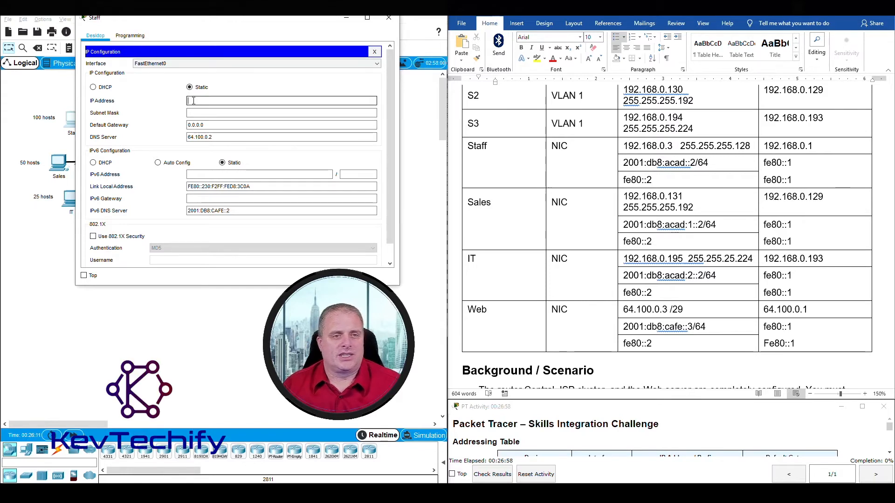
click(635, 148)
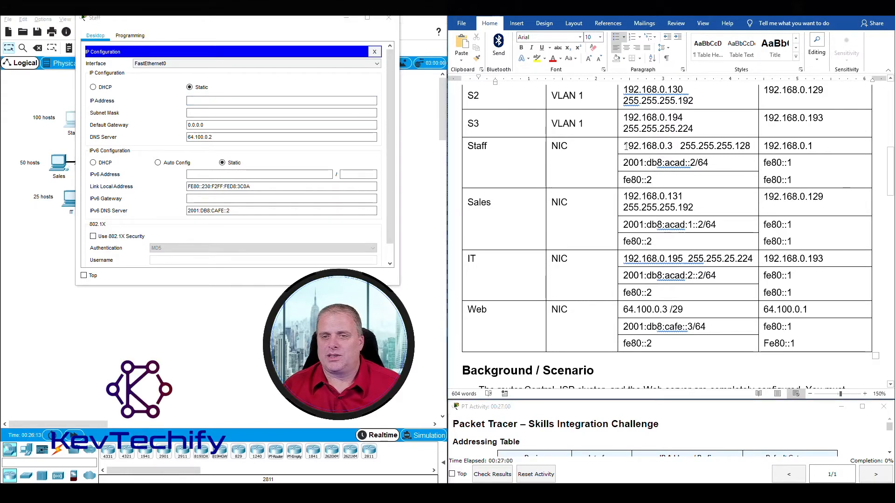
drag(624, 146, 679, 146)
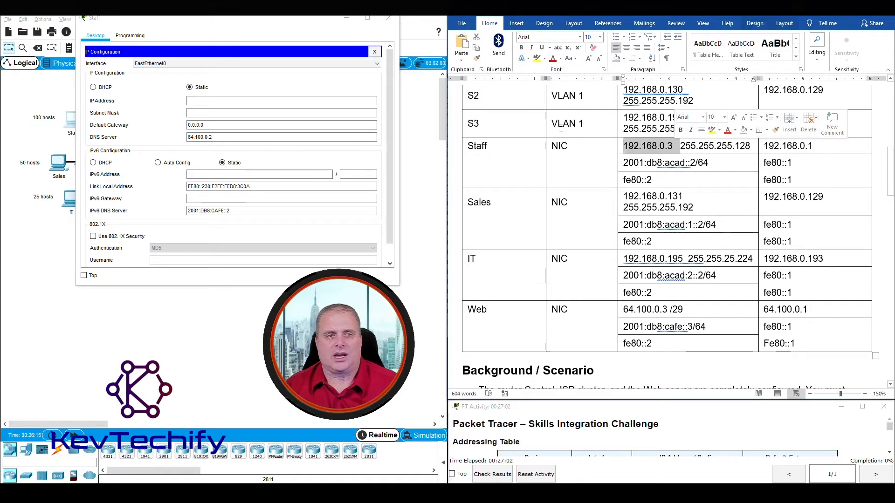
click(241, 101)
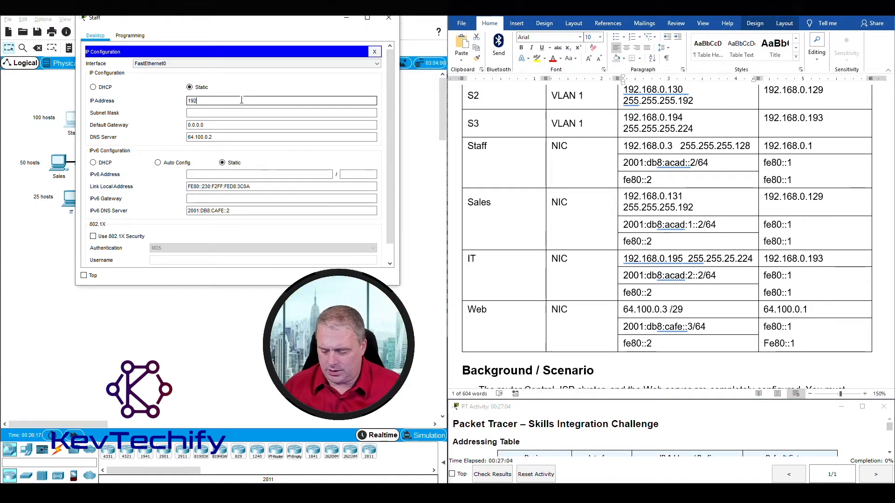
text(192.168.0.3)
Set the Staff PC's subnet mask to 255.255.255.128.
click(262, 112)
drag(624, 146, 680, 146)
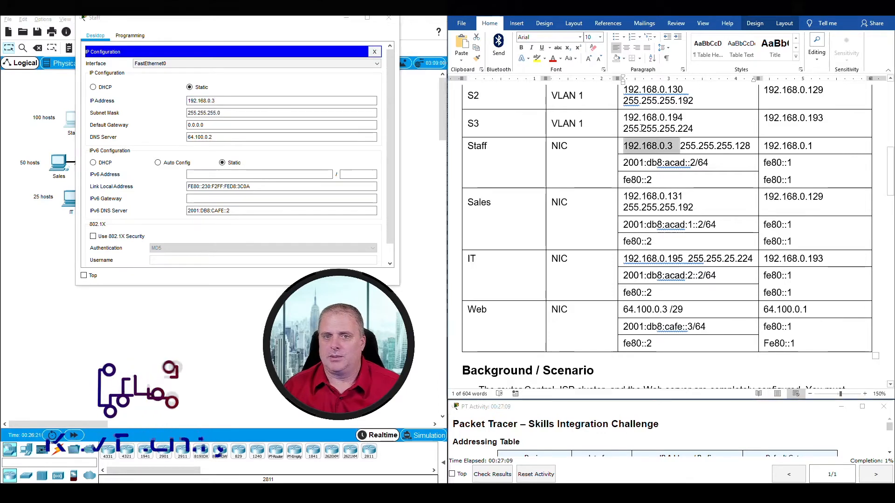
click(682, 146)
drag(683, 146, 750, 146)
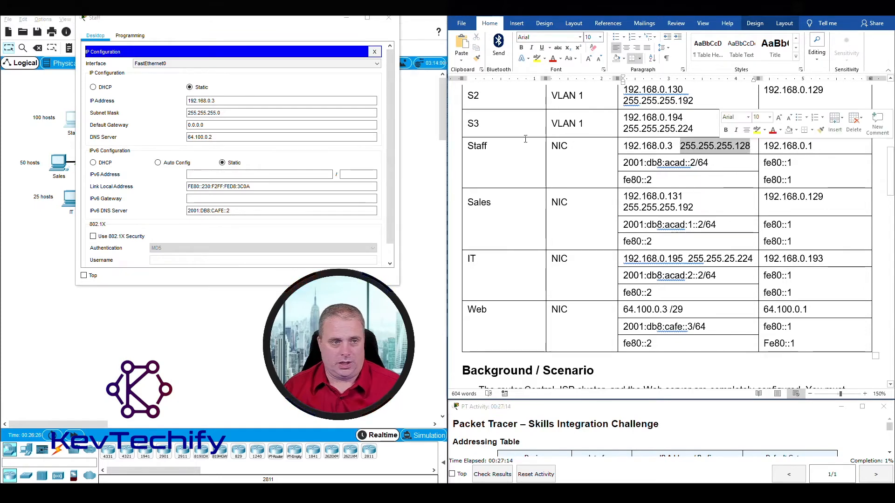
click(220, 113)
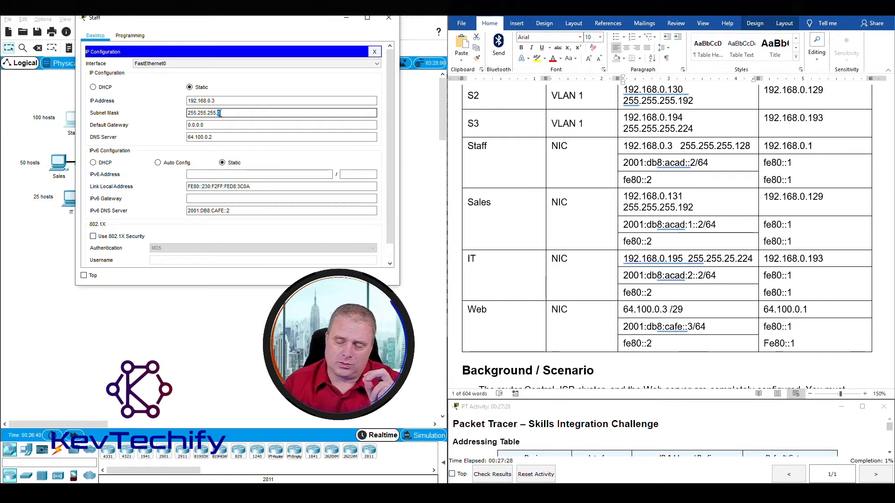
text(128)
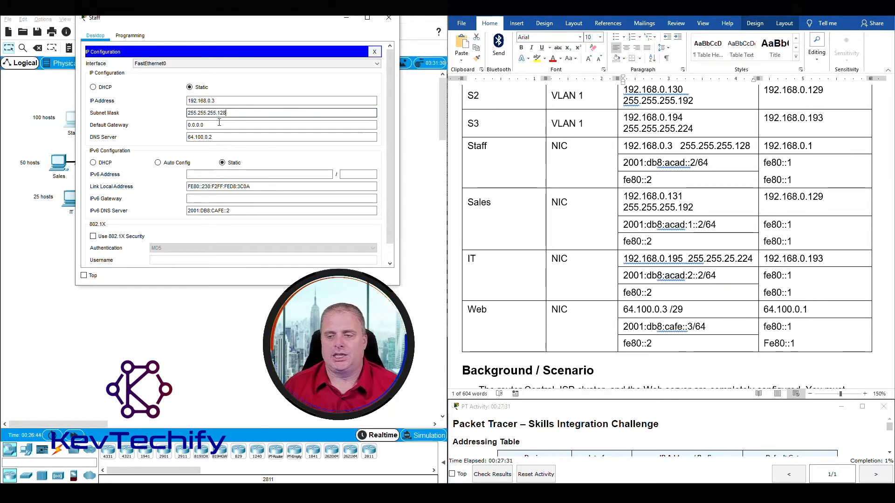
click(219, 124)
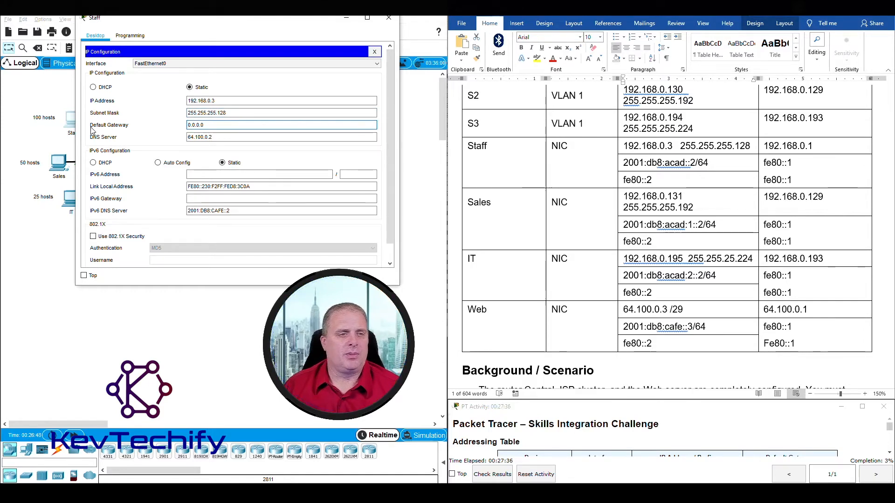
Set the Staff PC's default gateway to 192.168.0.1, correcting a mistyped invalid entry.
click(587, 200)
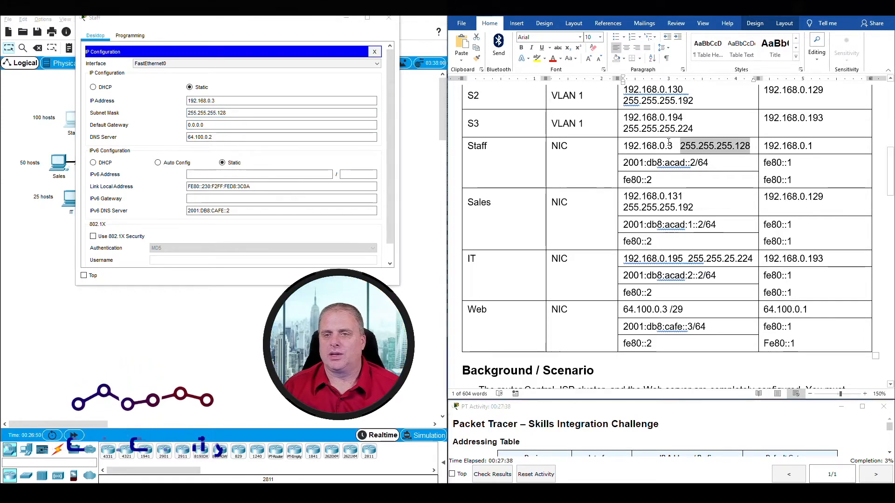
drag(764, 145, 813, 145)
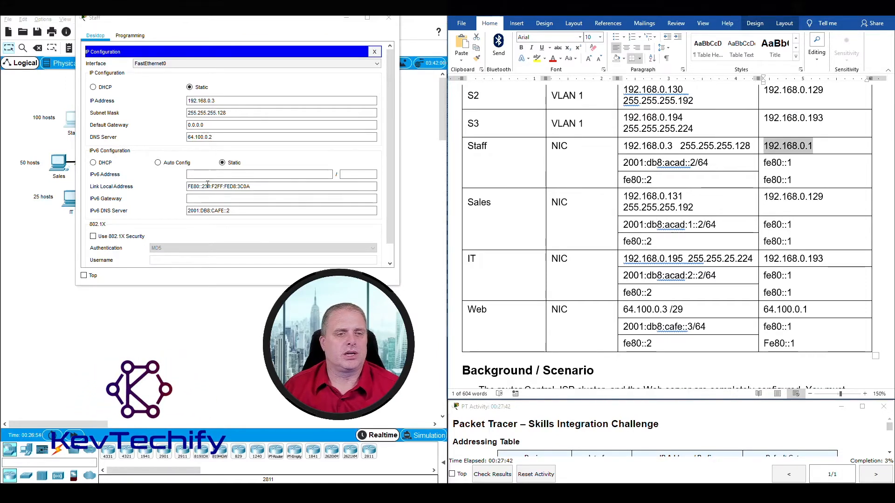
drag(205, 125, 172, 127)
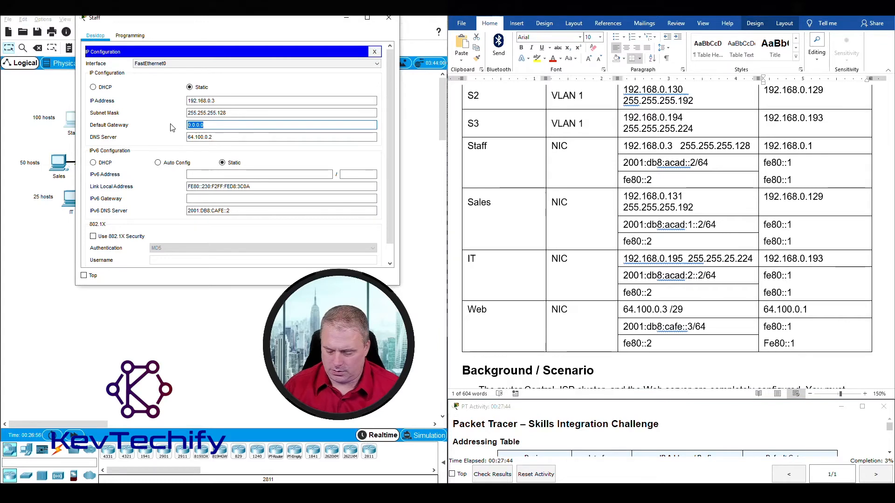
text(192.1168.0.1)
click(228, 136)
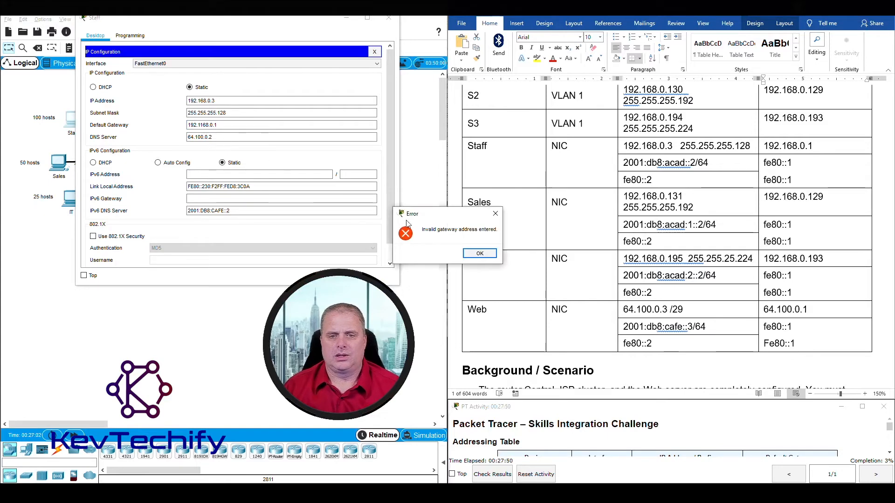
click(474, 253)
click(237, 125)
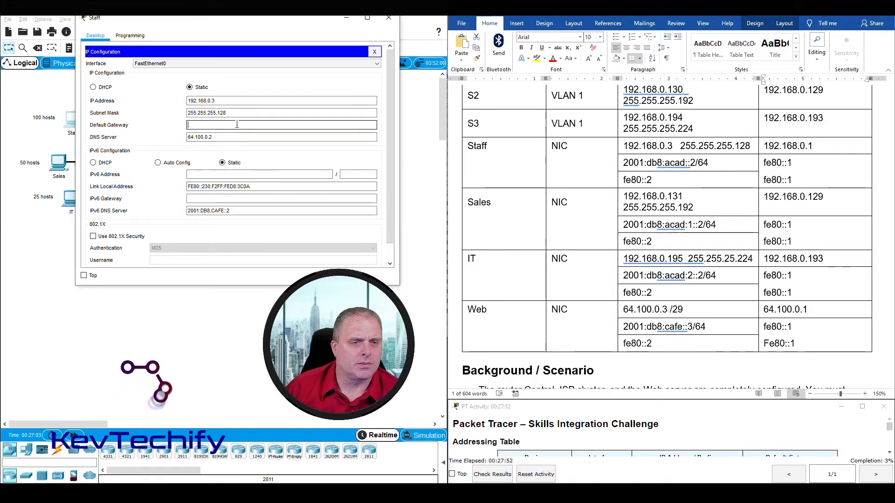
text(192.168.0.1)
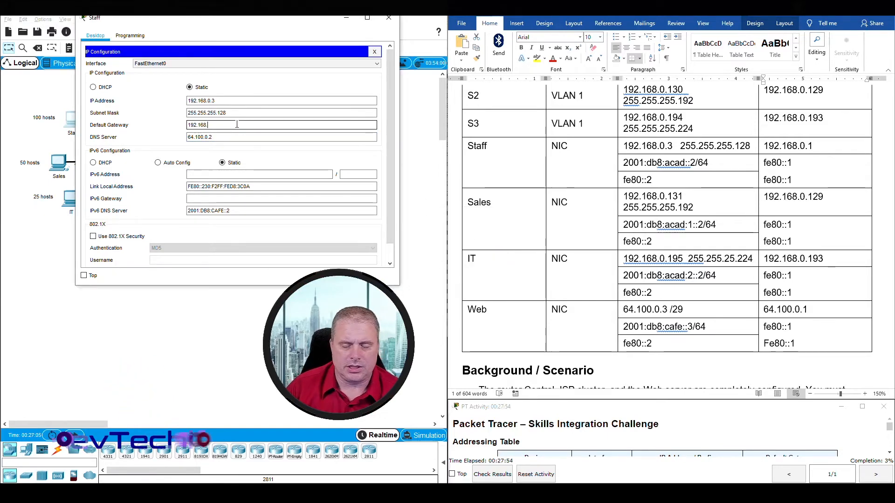
click(231, 136)
click(230, 124)
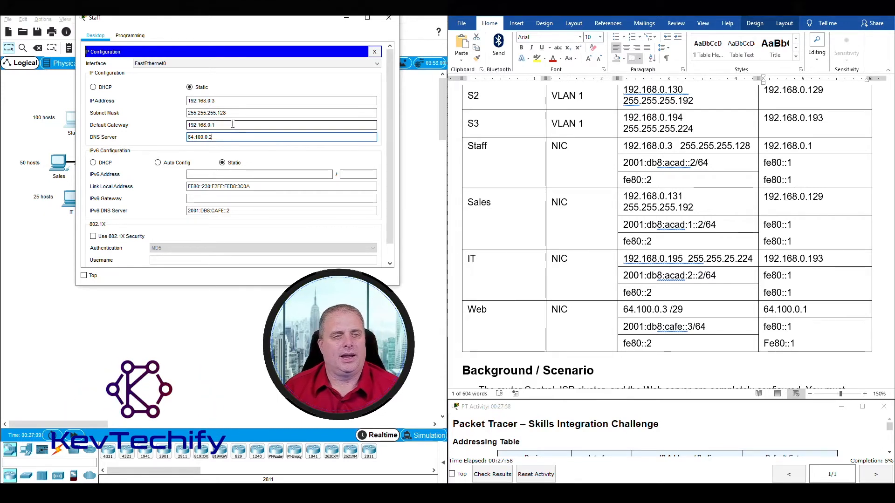
drag(189, 100, 242, 124)
click(242, 124)
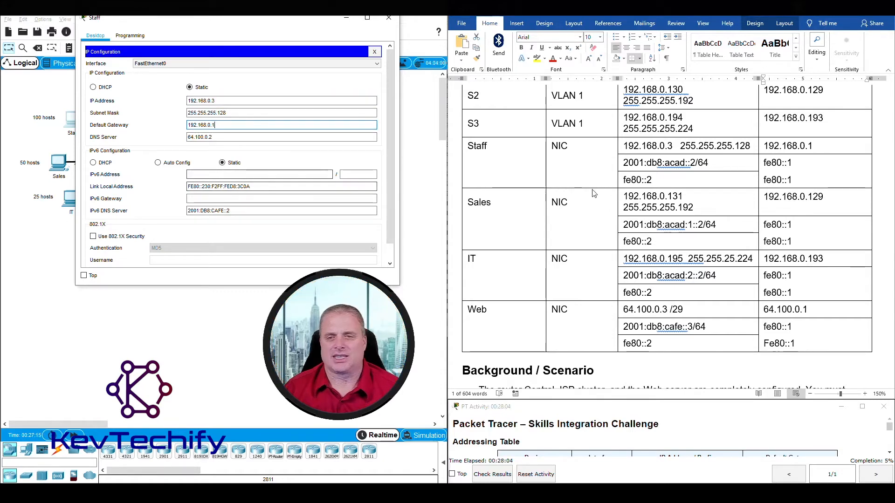
click(638, 163)
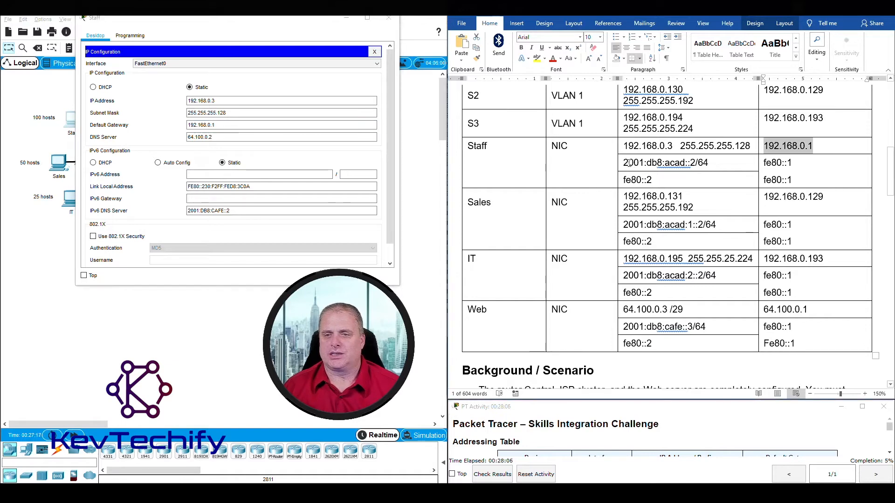
Give the Staff PC IPv6 address 2001:db8:acad::2/64 and IPv6 gateway fe80::1.
click(624, 163)
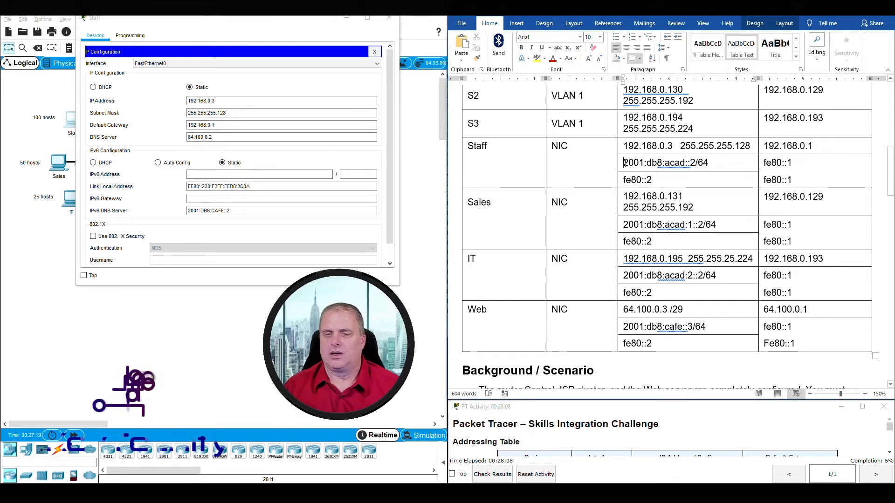
drag(624, 163, 694, 163)
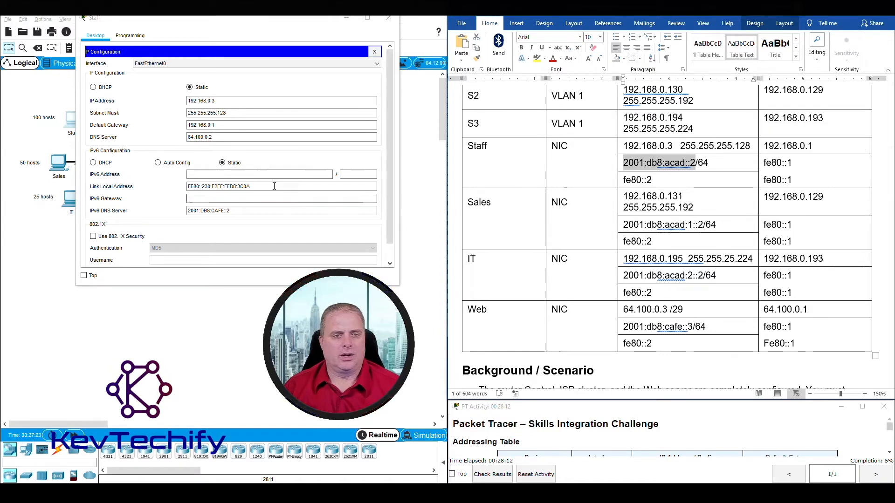
click(263, 175)
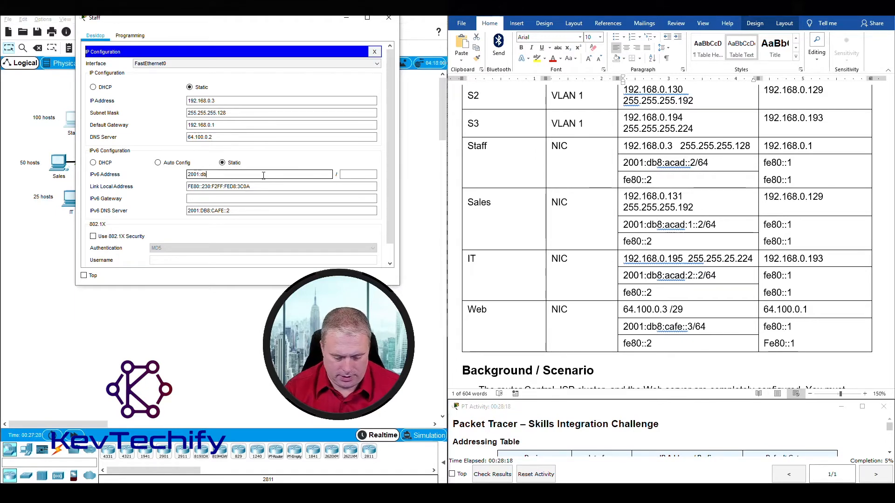
text(2001:db8:acad::)
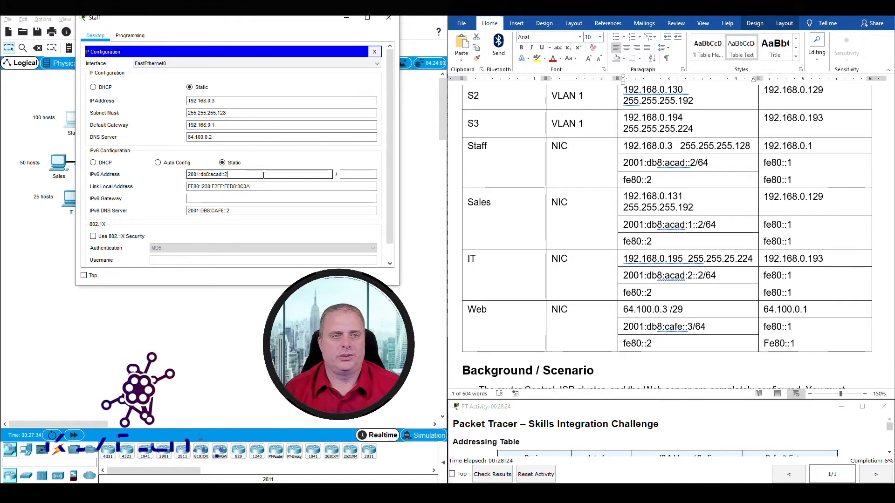
text(2)
click(362, 175)
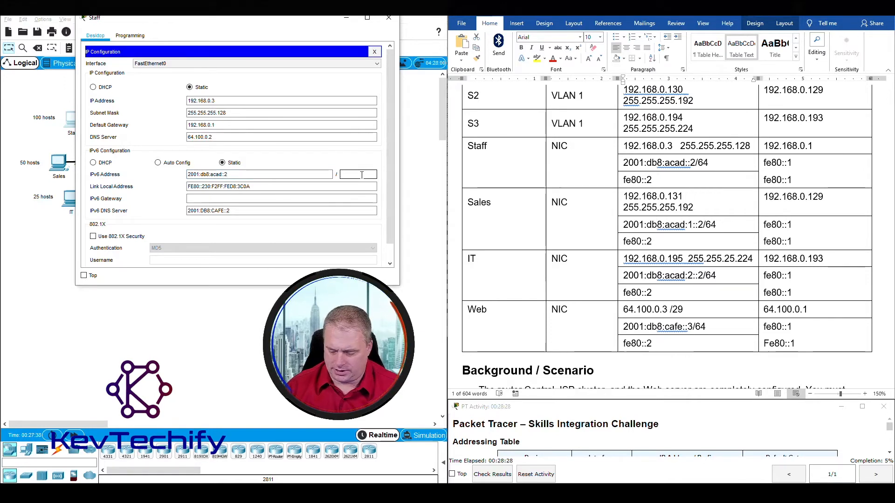
key(Tab)
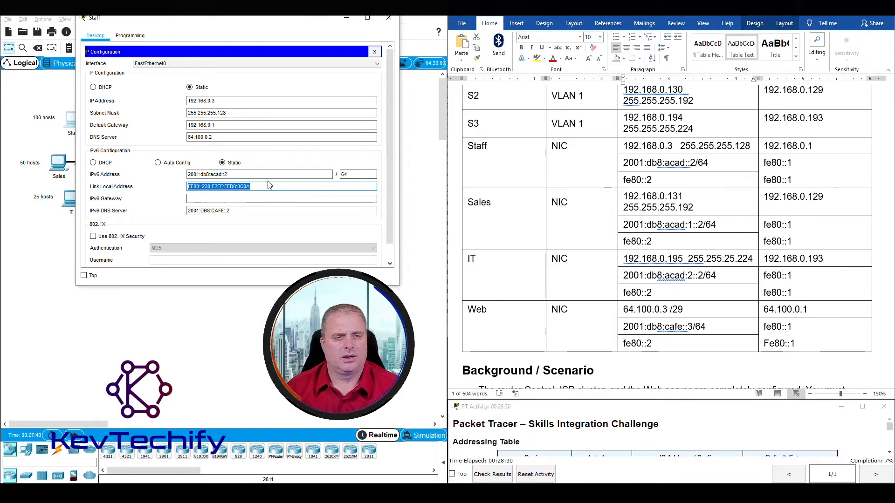
click(239, 199)
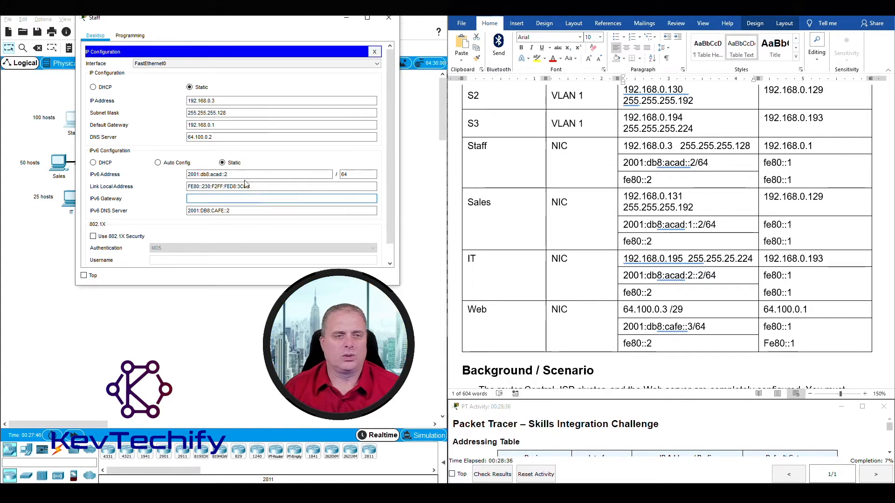
click(226, 198)
text(fe80::1)
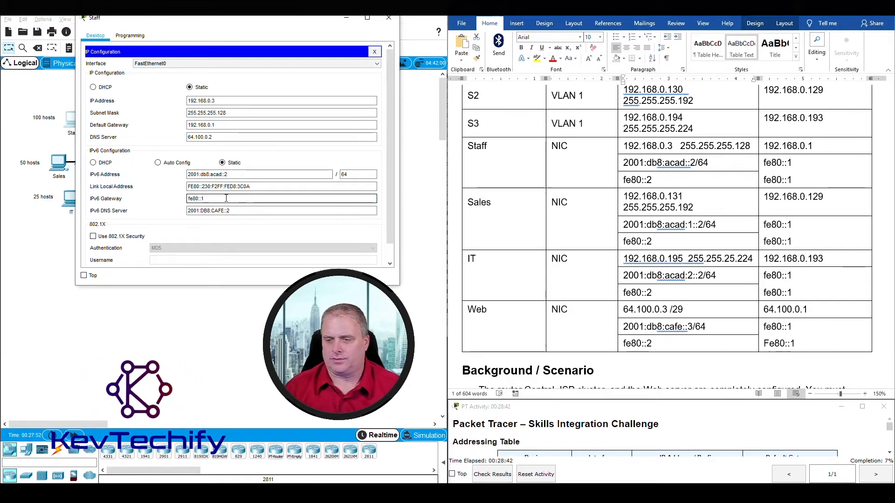
click(238, 210)
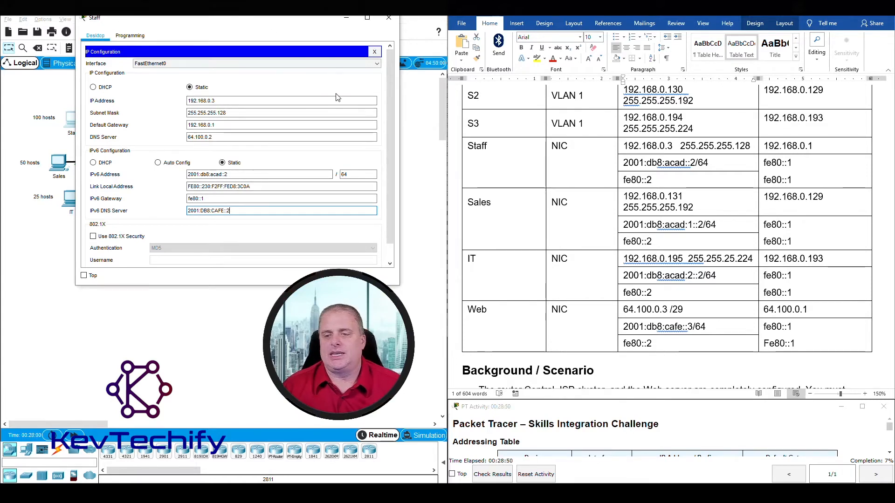
Close the Staff PC window and open the Sales PC's IP Configuration in a widened window.
click(389, 18)
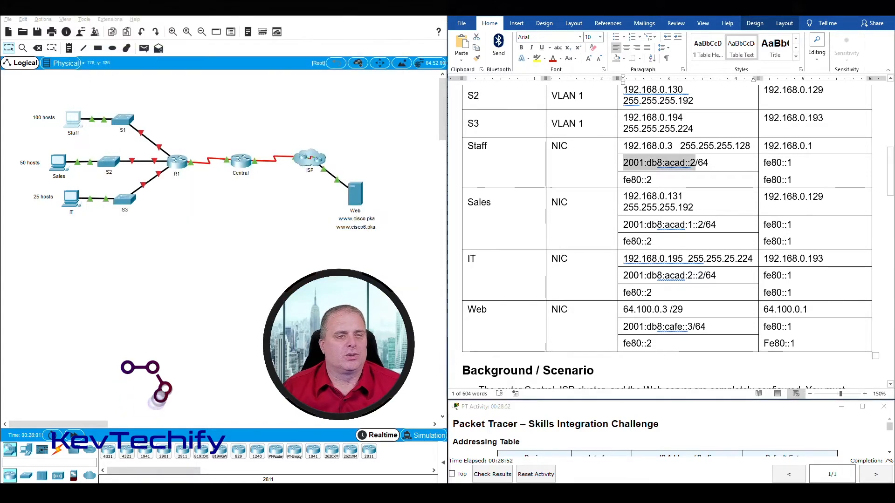
click(55, 164)
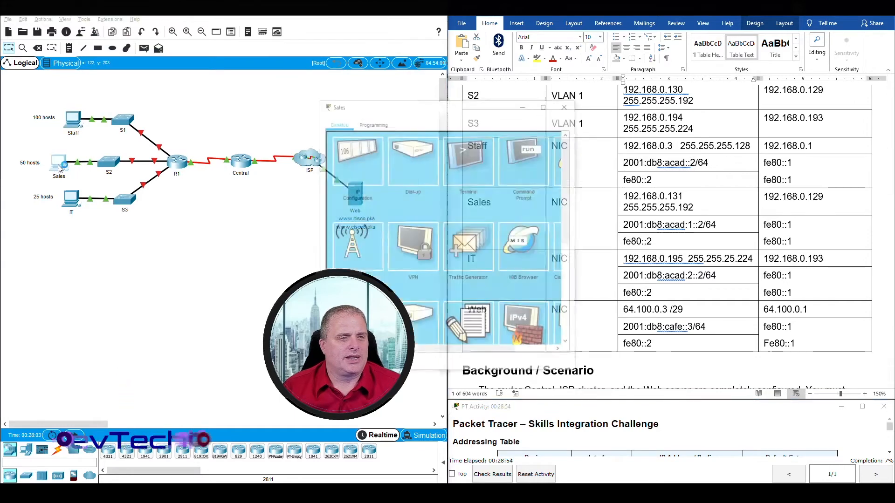
drag(376, 109, 141, 14)
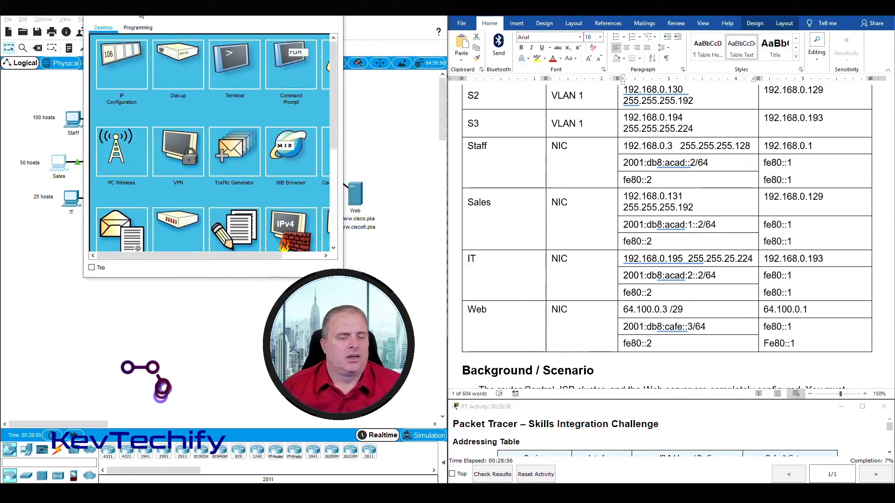
drag(343, 107, 405, 107)
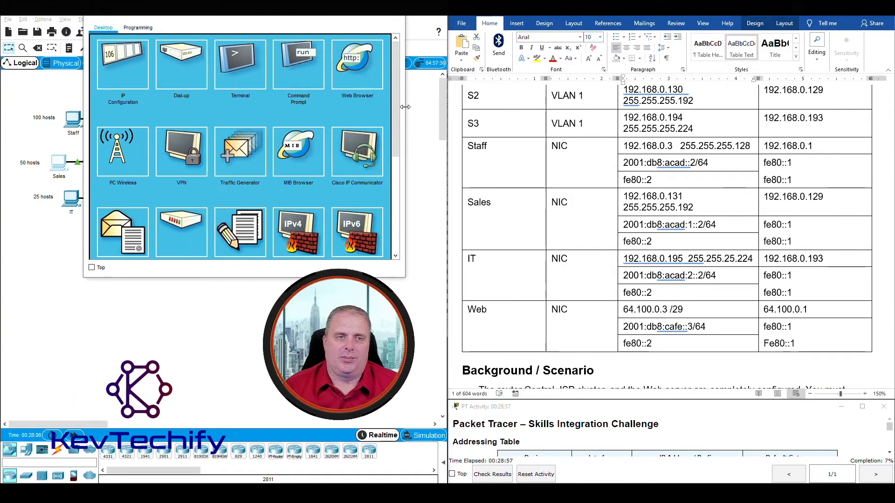
click(121, 63)
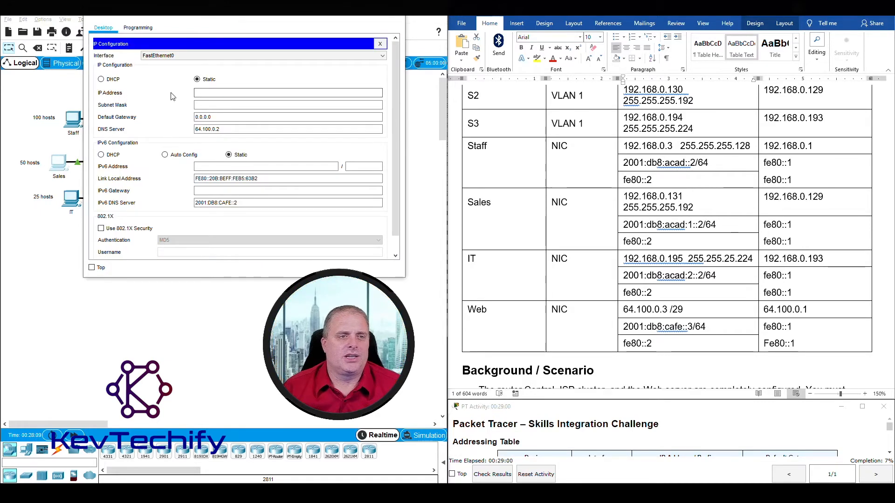
Enter Sales PC address 192.168.0.131 and change its mask to 255.255.255.192.
drag(623, 162, 695, 163)
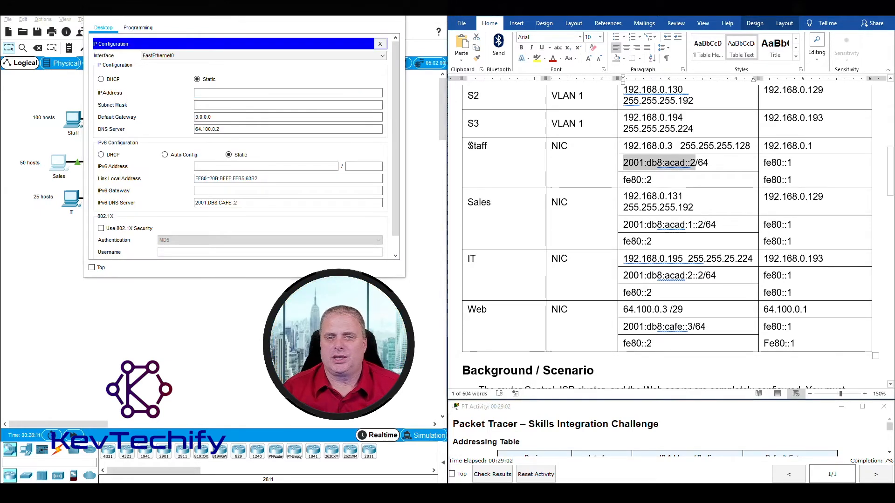
click(469, 202)
drag(574, 206, 802, 198)
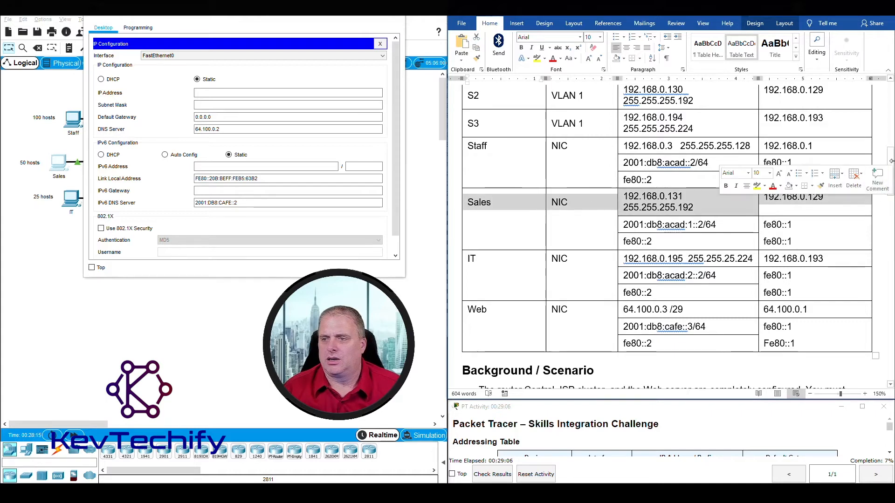
scroll(888, 163, down, 3)
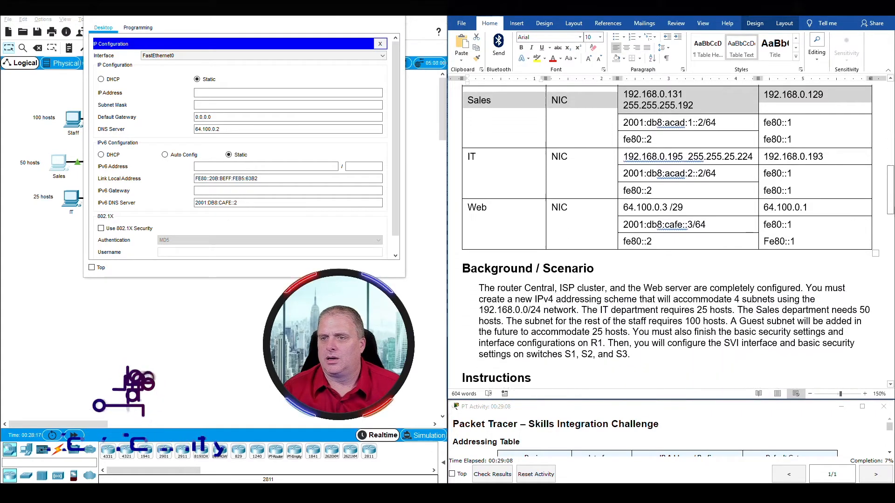
click(205, 92)
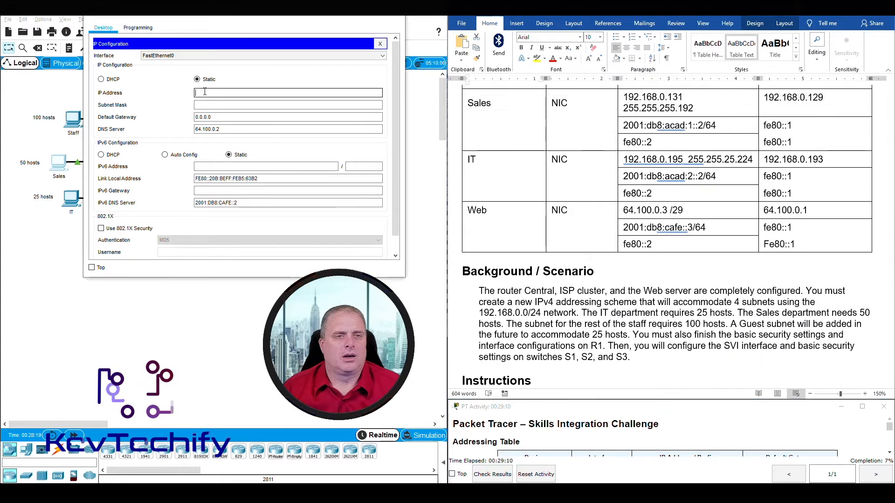
text(192.168.0.131)
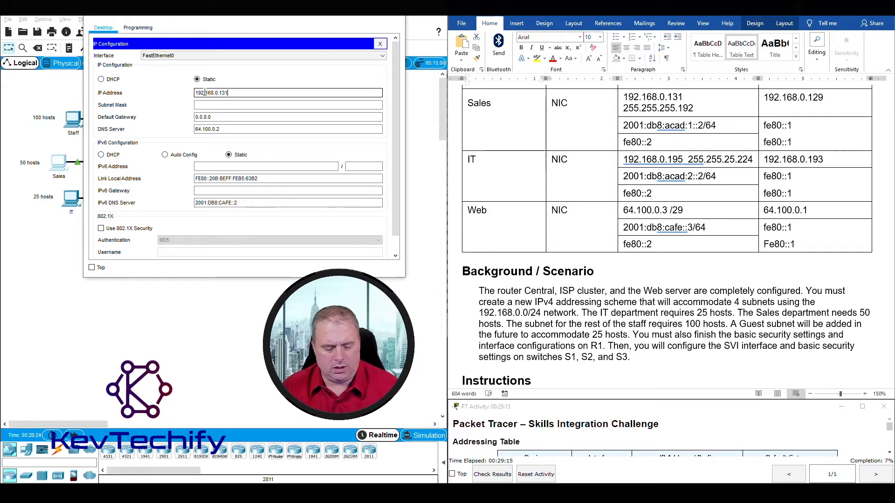
key(Tab)
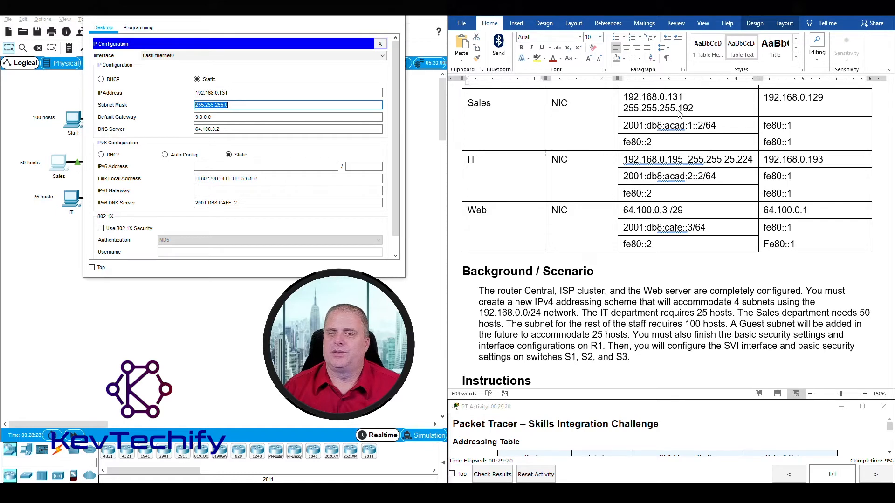
double_click(231, 105)
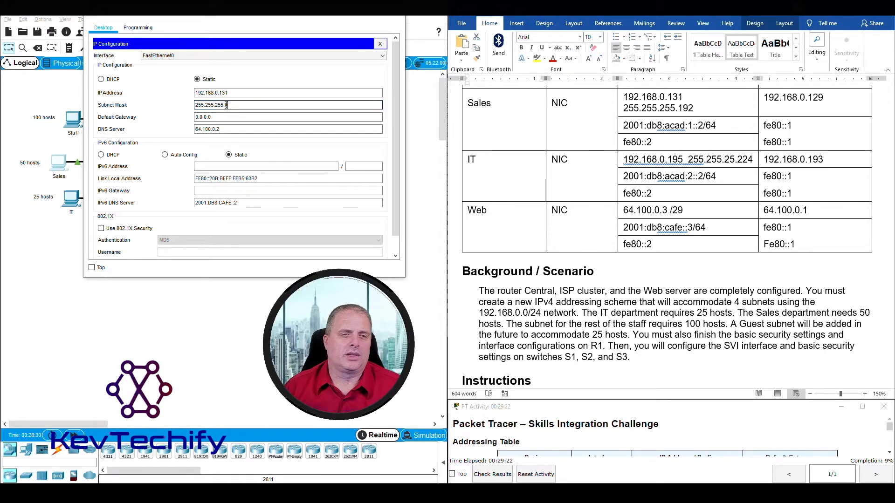
text(192)
key(Tab)
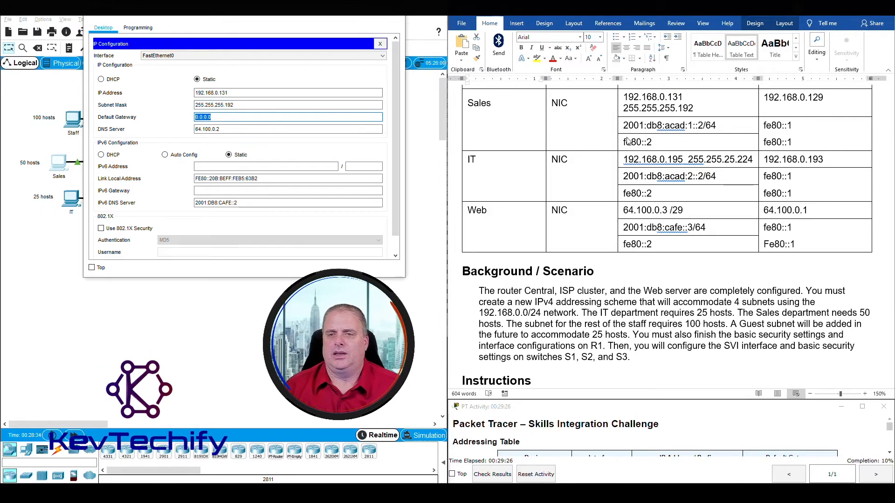
Set the Sales PC's default gateway to 192.168.0.129.
click(774, 109)
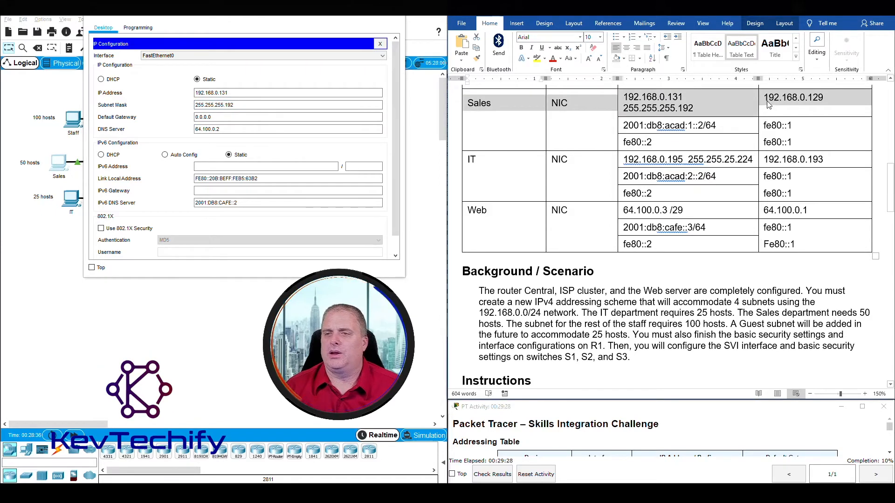
click(768, 101)
drag(764, 97, 823, 97)
click(222, 117)
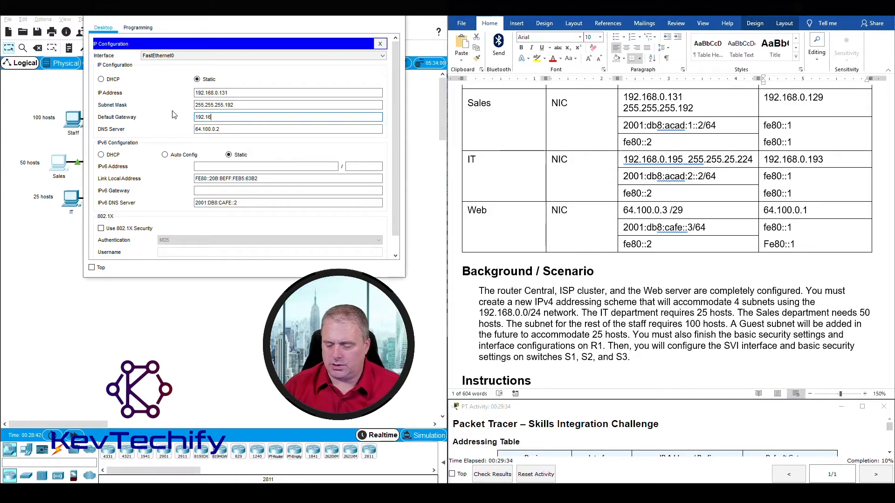
text(192.168.0.129)
key(Tab)
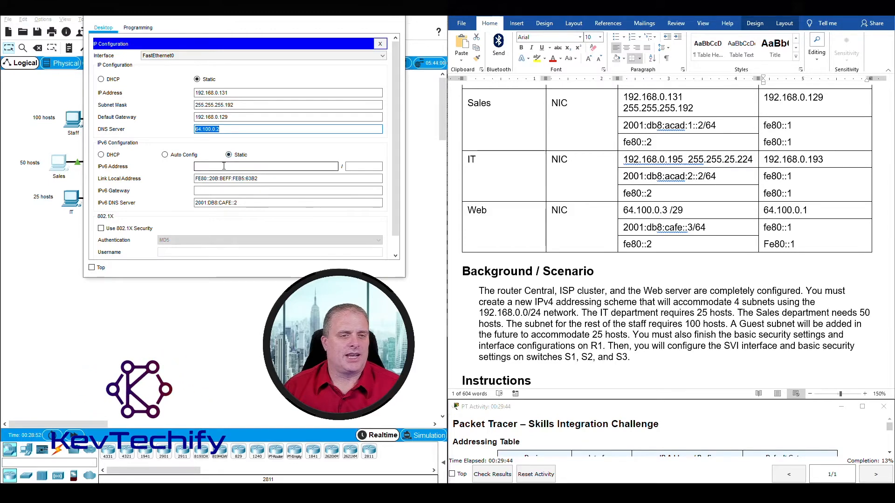
Enter the Sales PC's IPv6 address 2001:db8:acad:2::2 with prefix length 64.
click(636, 169)
click(626, 124)
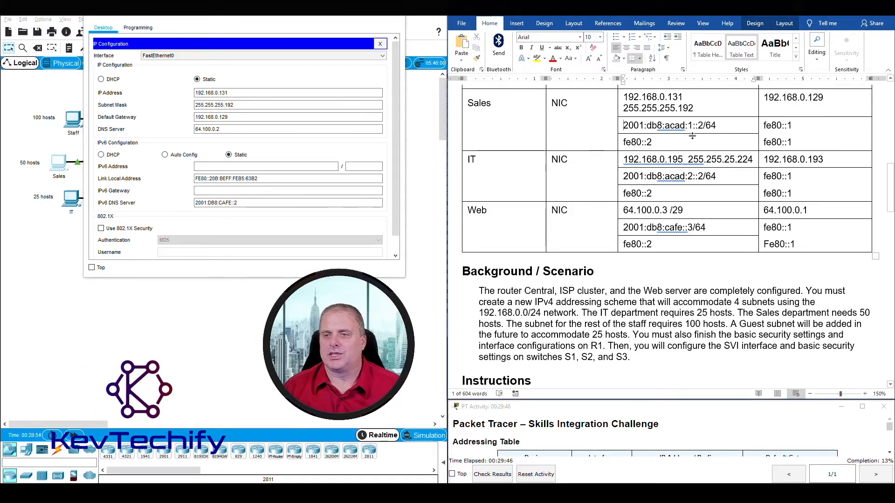
drag(625, 125, 681, 124)
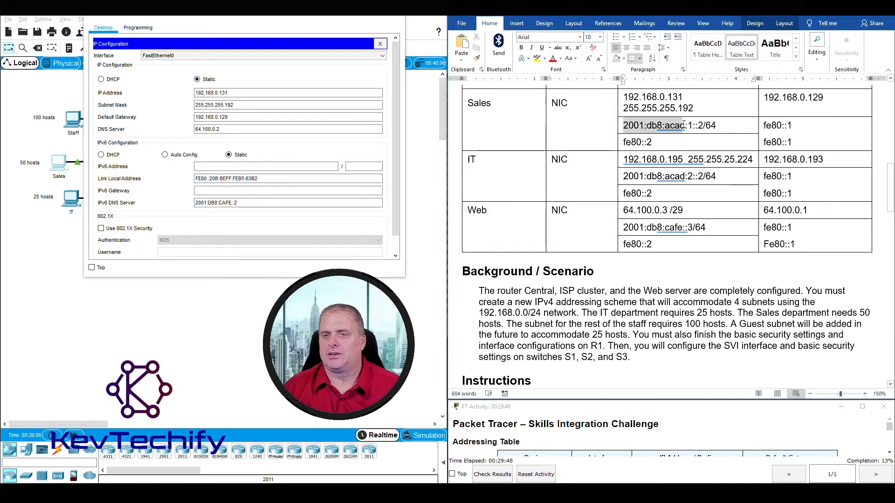
drag(758, 125, 780, 125)
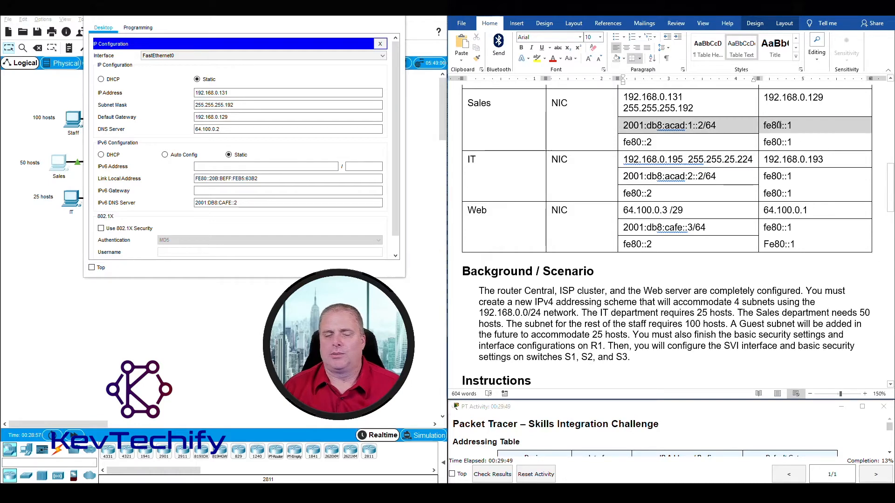
click(209, 166)
text(2001:)
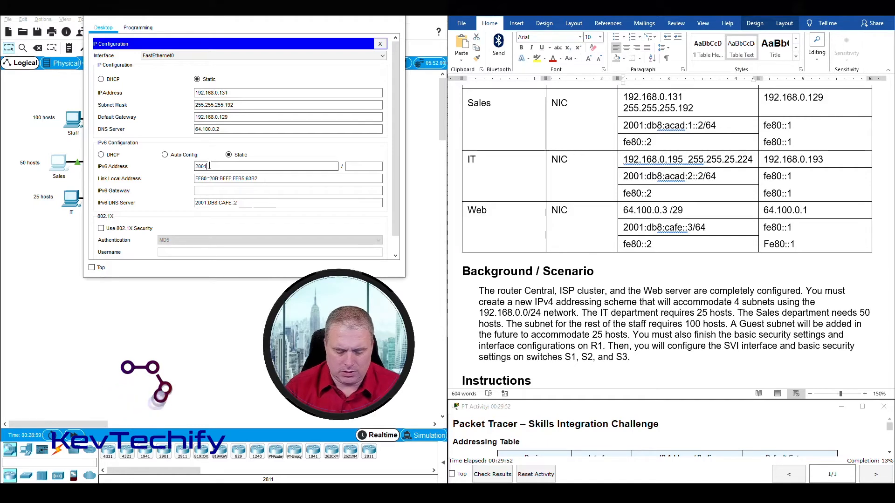
text(db8:acad:2::2)
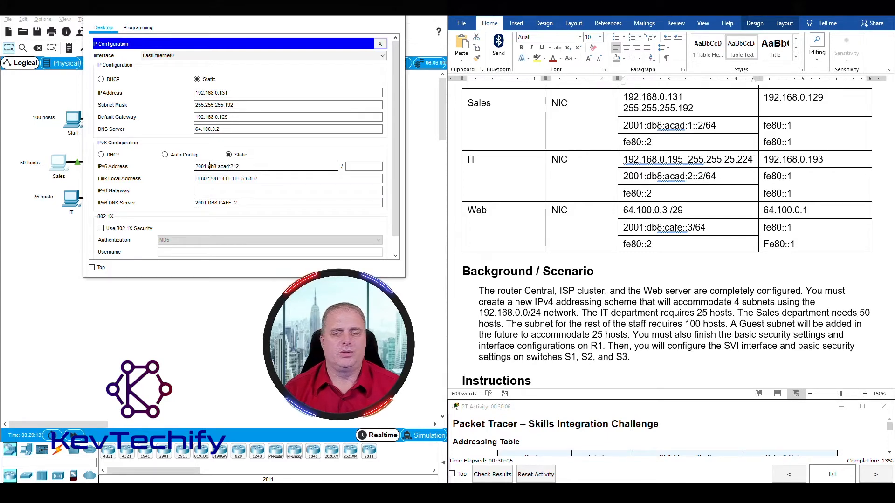
key(Tab)
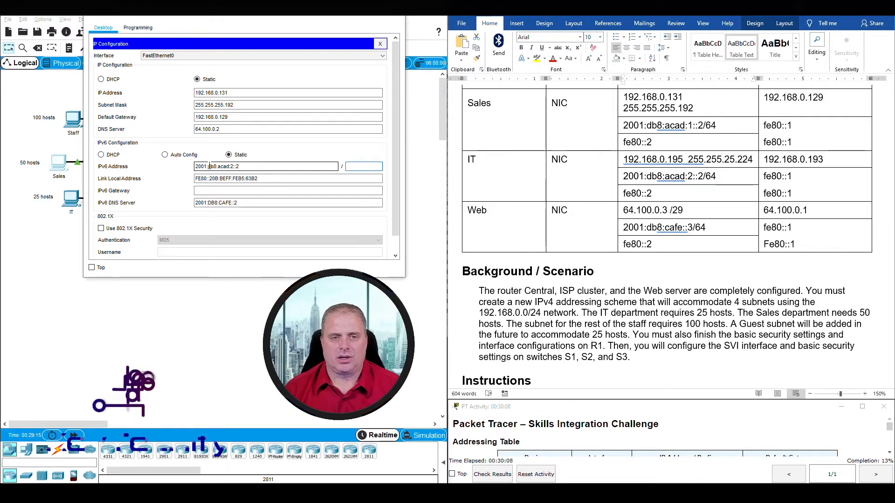
text(64)
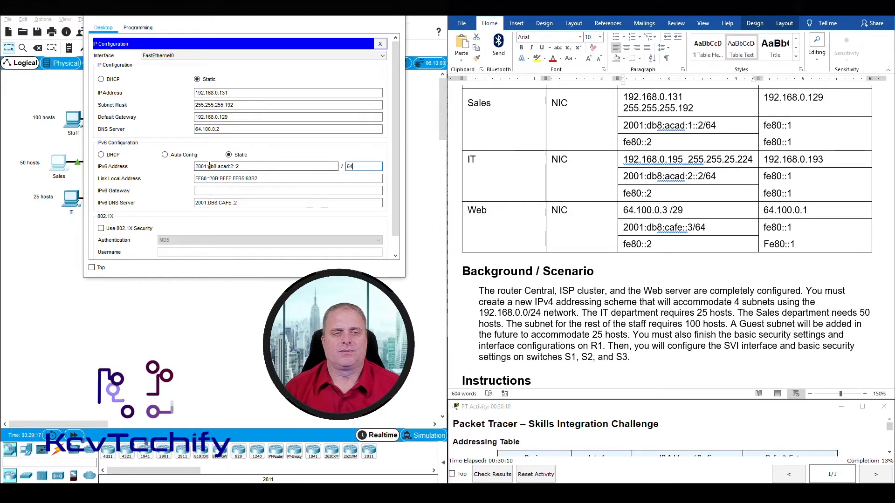
Set the Sales PC's IPv6 gateway to fe80::1.
click(784, 171)
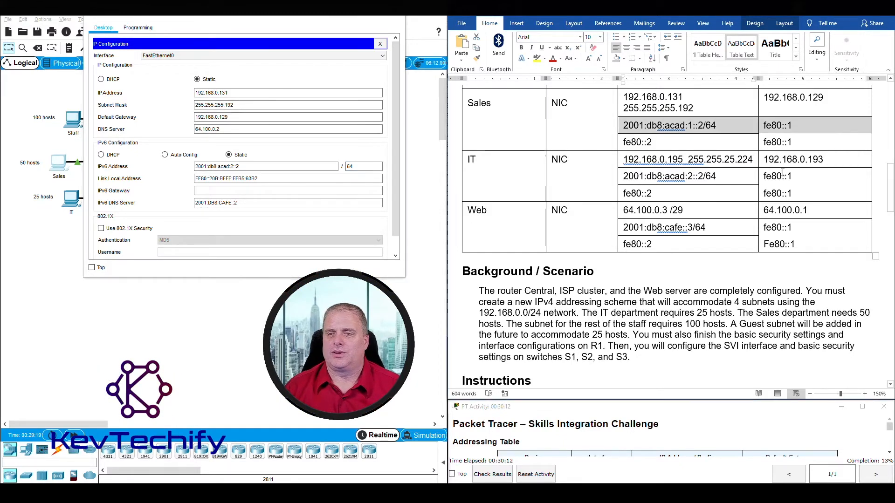
click(766, 176)
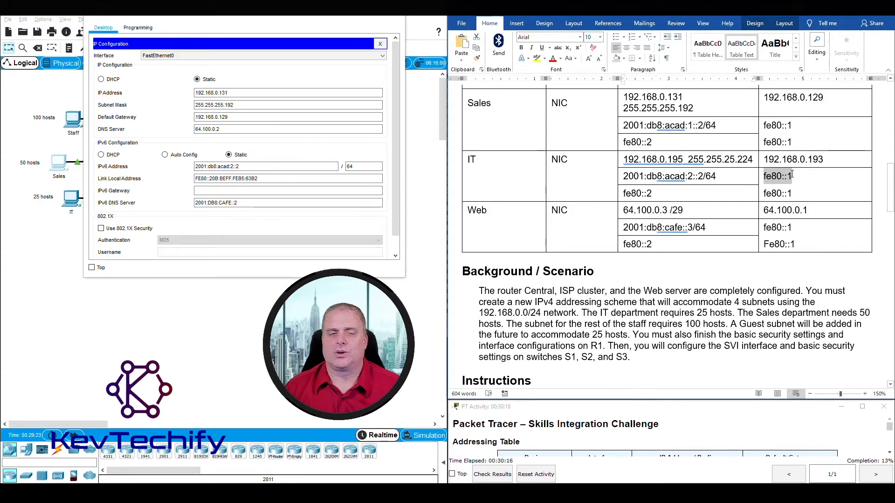
click(203, 190)
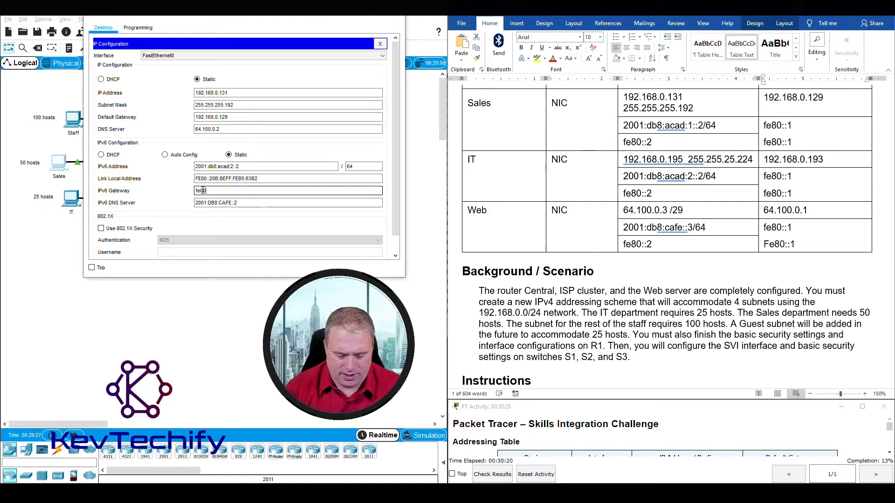
text(fe80::1)
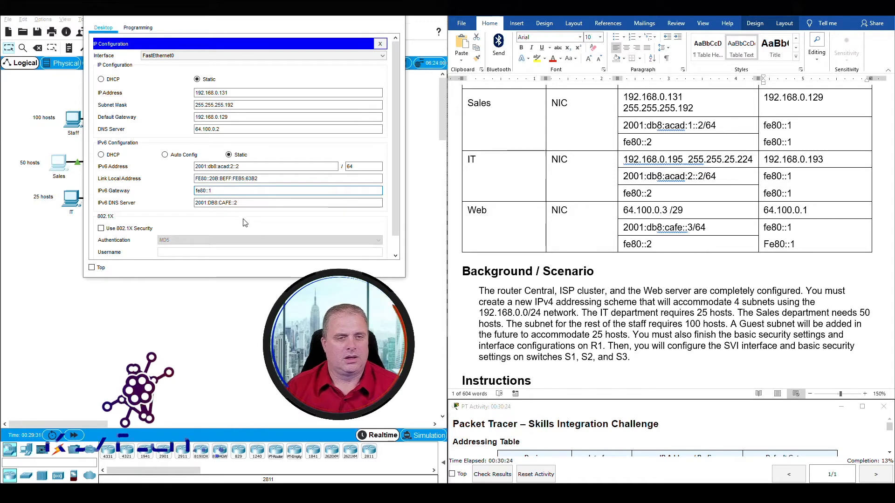
key(Tab)
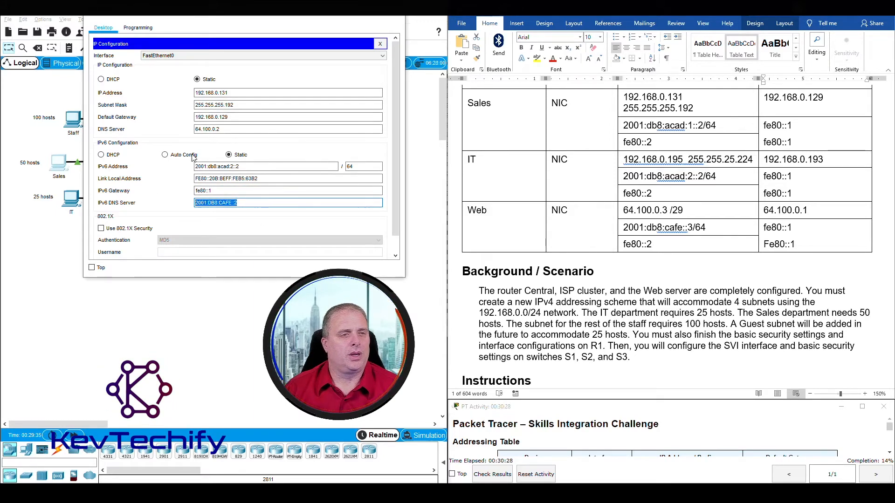
Close the Sales PC window and open the IT PC's IP Configuration, repositioned and resized.
click(394, 16)
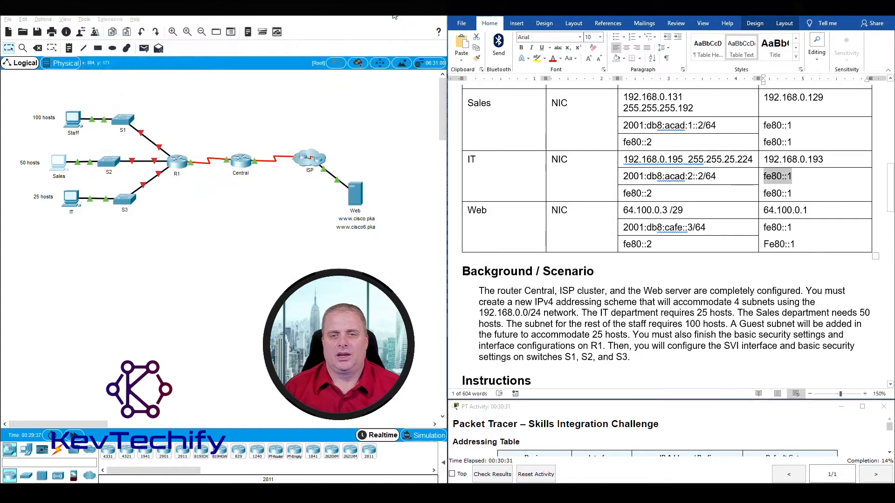
click(71, 201)
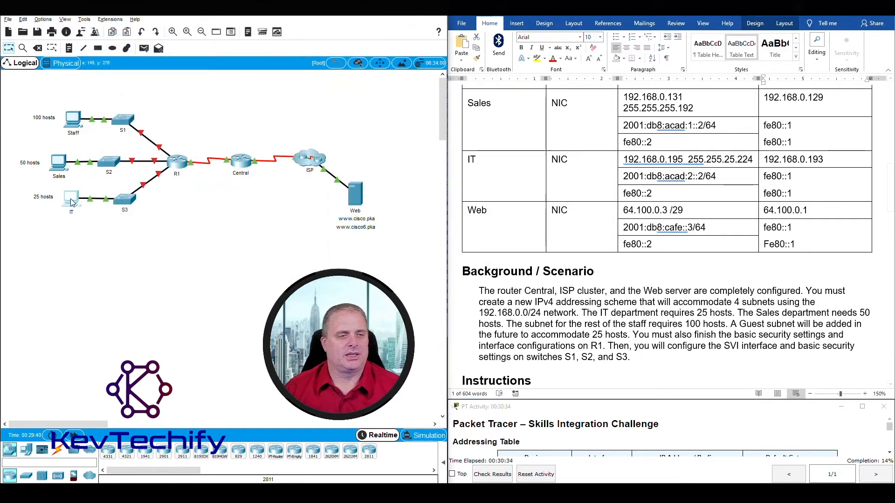
drag(398, 108, 132, 14)
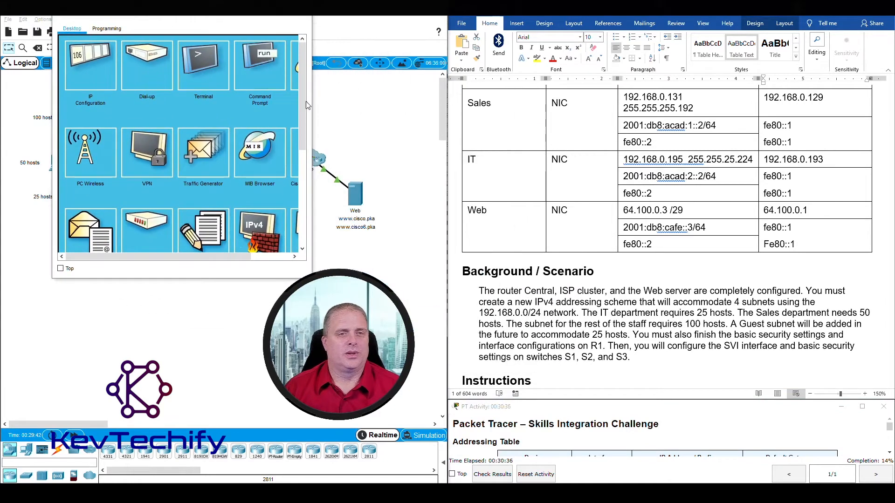
drag(313, 102, 369, 102)
click(90, 65)
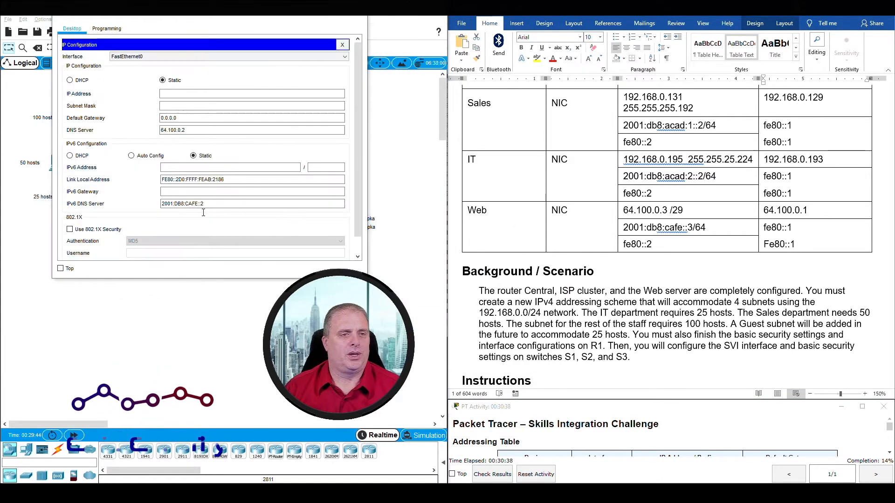
Look up the IT PC's address and gateway in the Word addressing table.
click(562, 167)
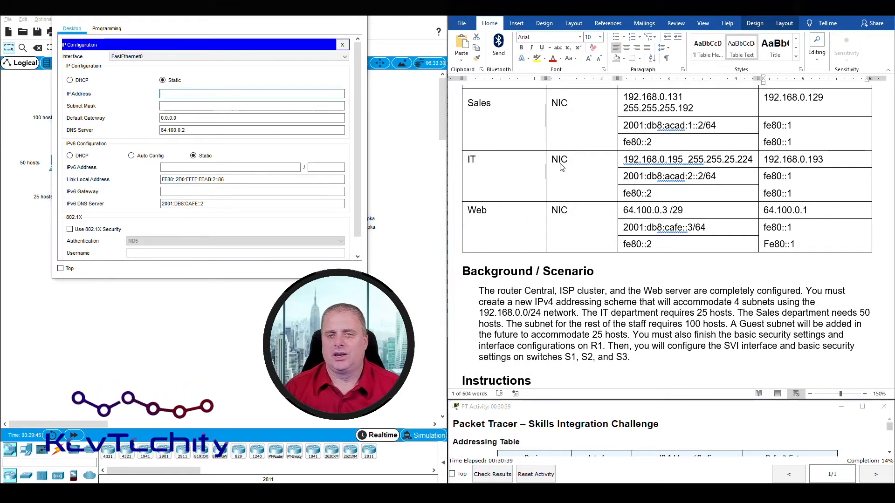
click(472, 159)
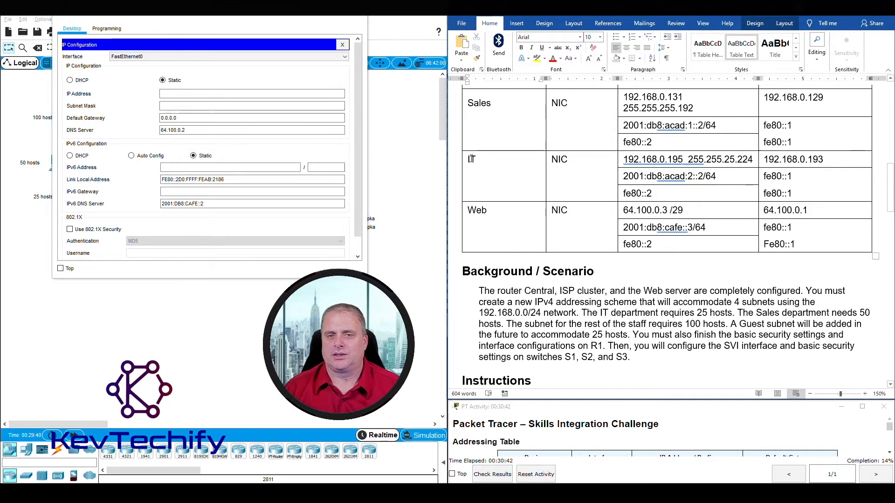
drag(610, 159, 793, 177)
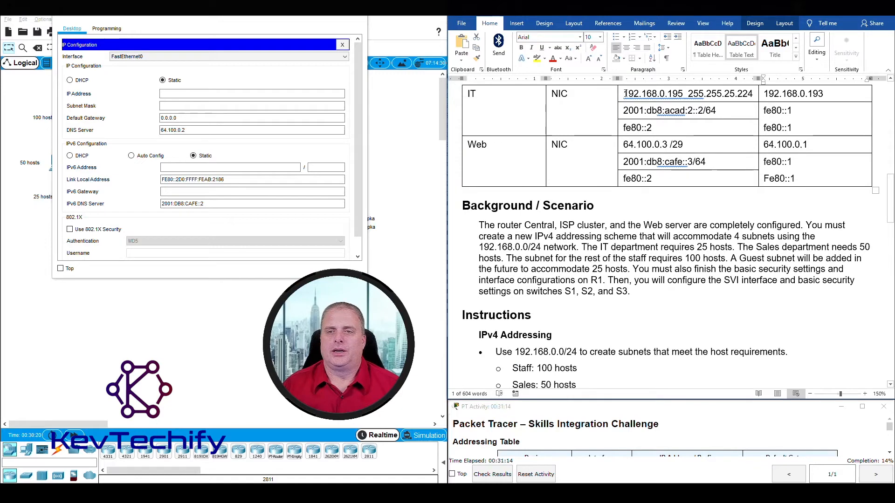
drag(624, 93, 821, 94)
drag(642, 94, 779, 97)
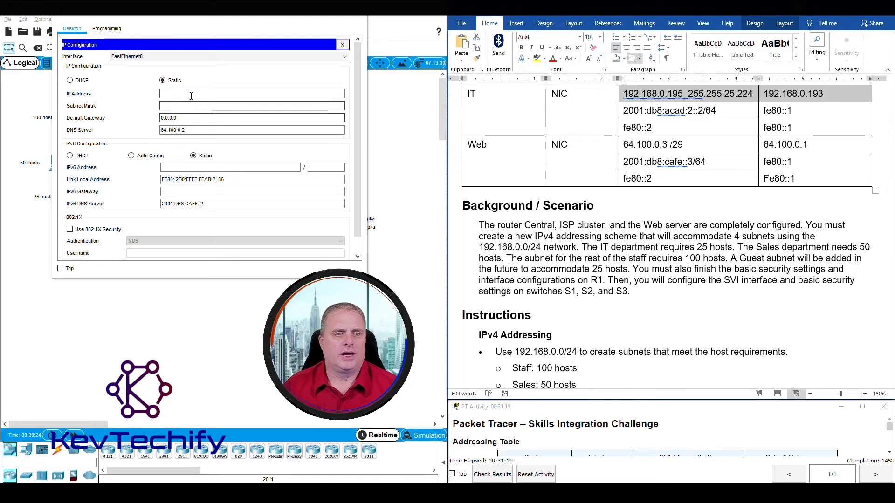
Enter IT PC address 192.168.0.195, mask 255.255.255.224 and gateway 192.168.0.193.
click(191, 94)
text(192.16)
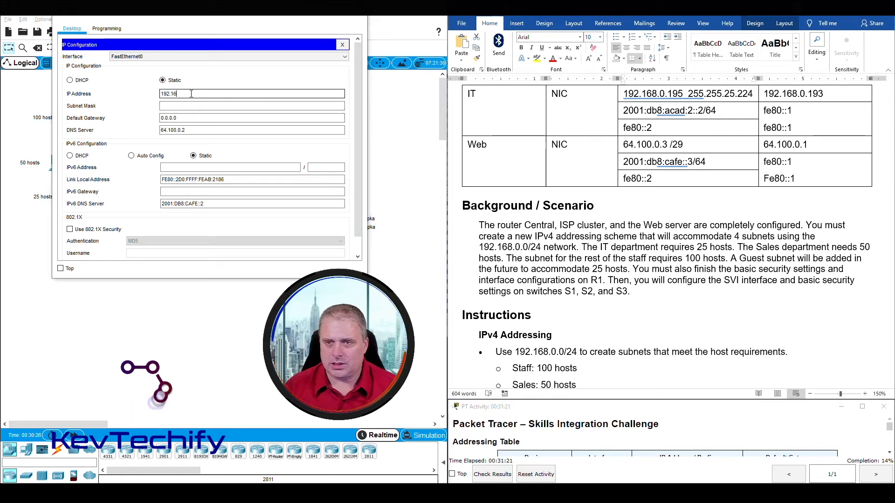
text(8.0.195)
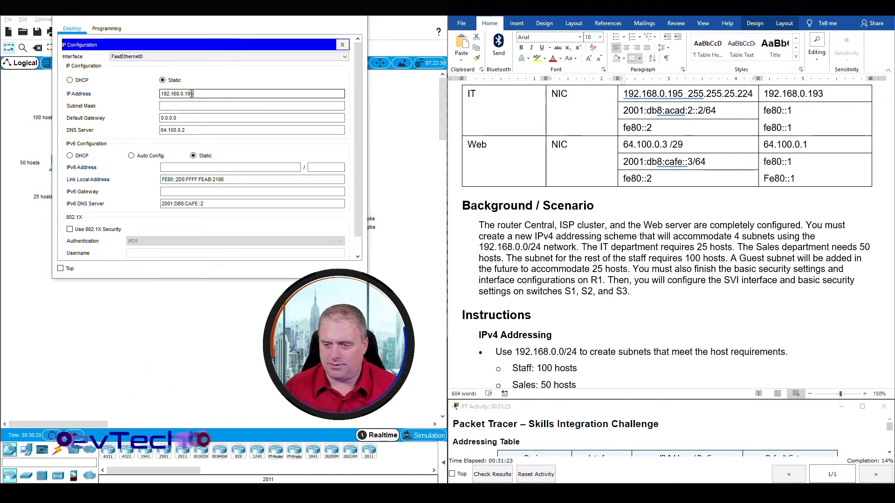
click(191, 106)
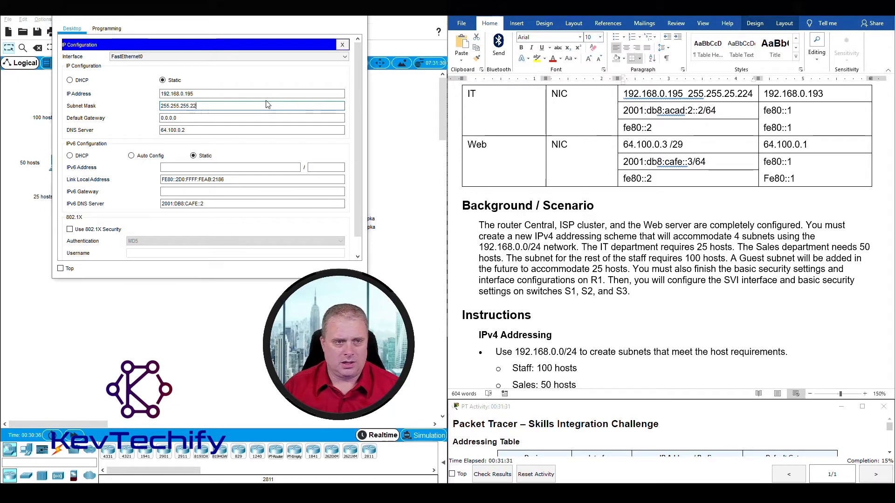
key(Tab)
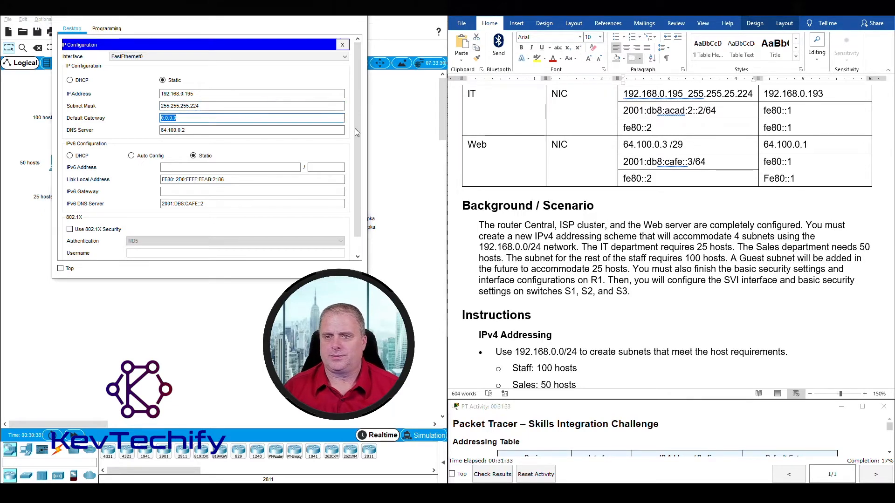
drag(764, 93, 825, 93)
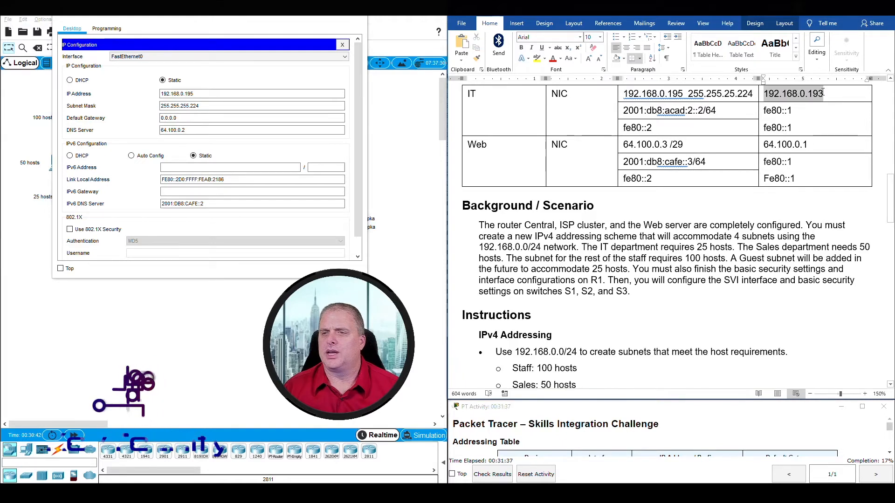
drag(177, 118, 146, 120)
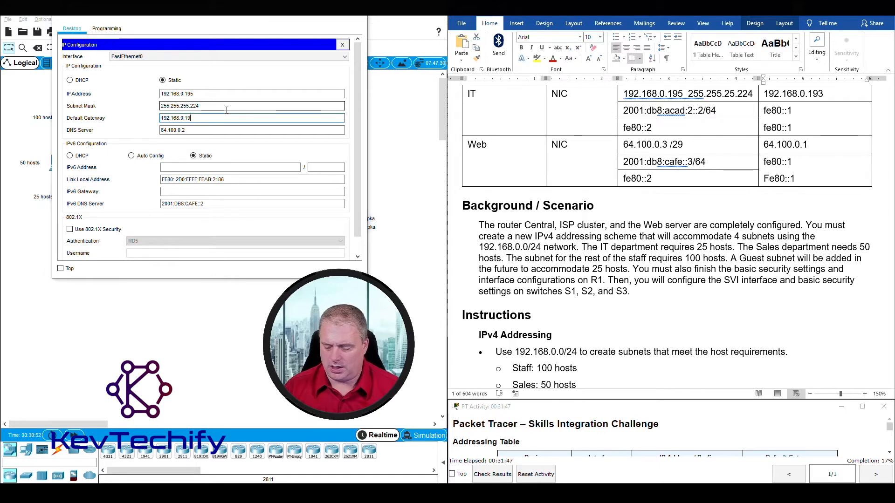
key(Tab)
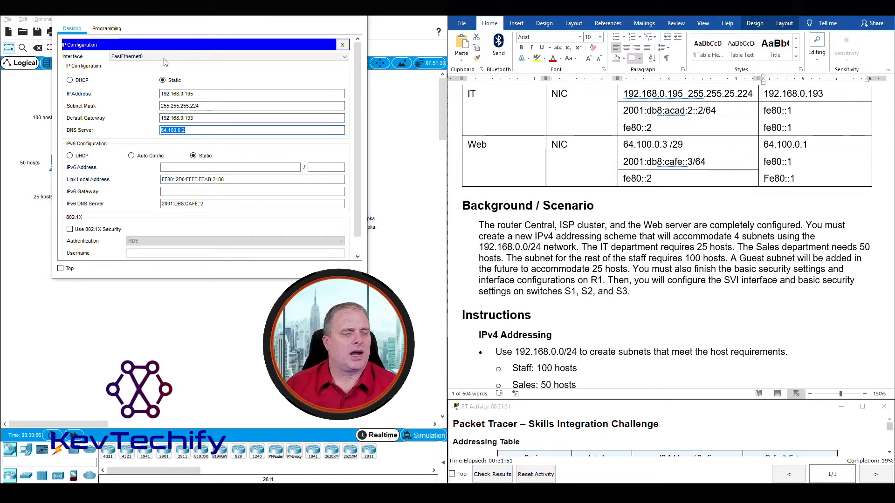
Enter the IT PC's IPv6 address from the table with a 64 prefix length.
click(171, 166)
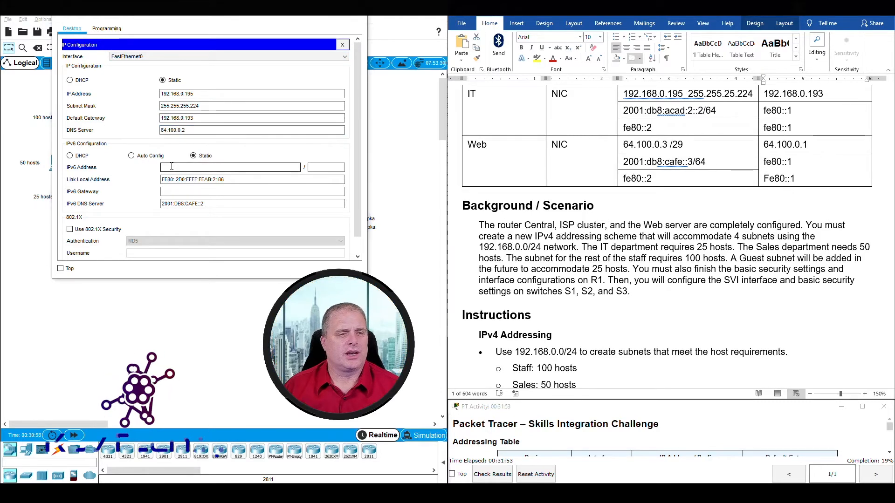
click(623, 110)
mouse_move(635, 111)
mouse_down()
mouse_move(805, 114)
mouse_move(649, 111)
mouse_up()
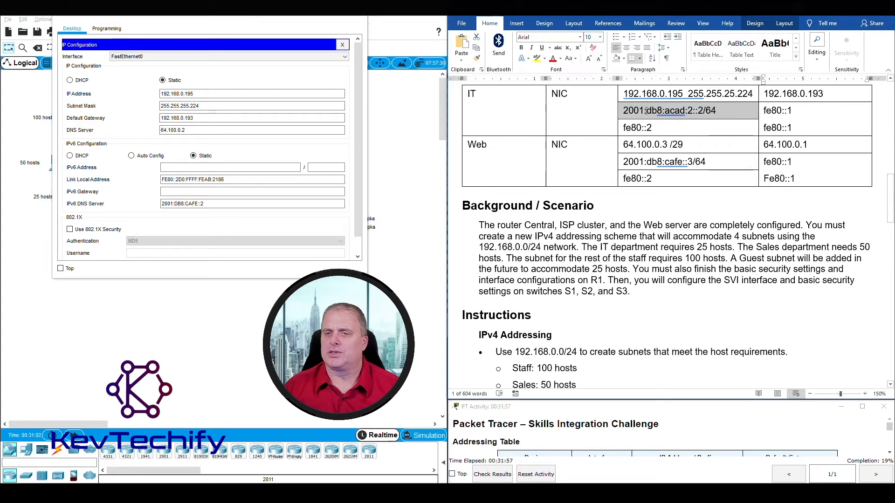
click(197, 168)
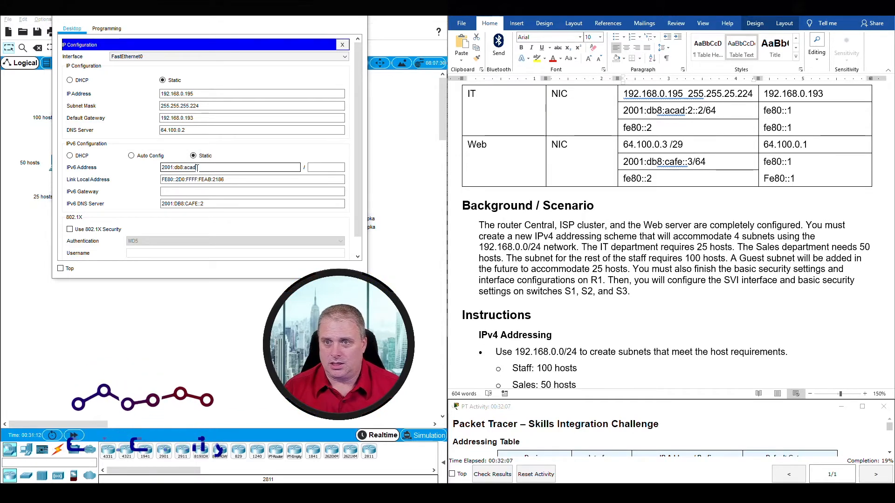
text(:2)
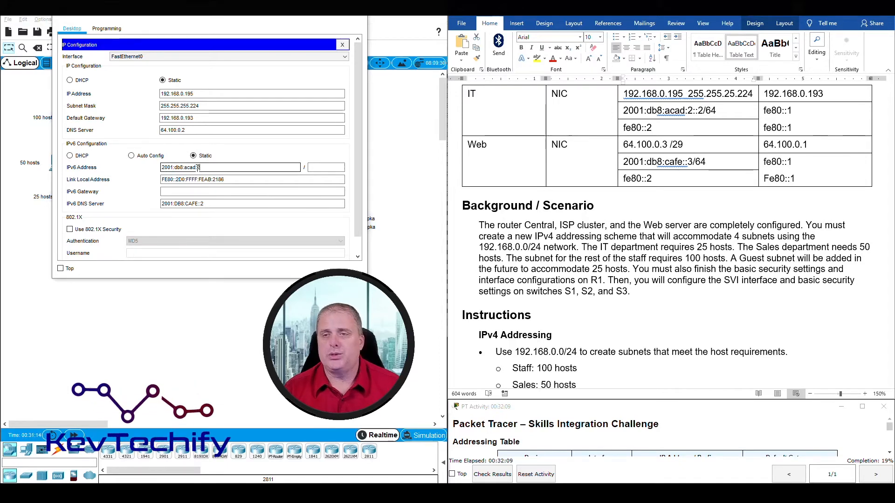
text(::2)
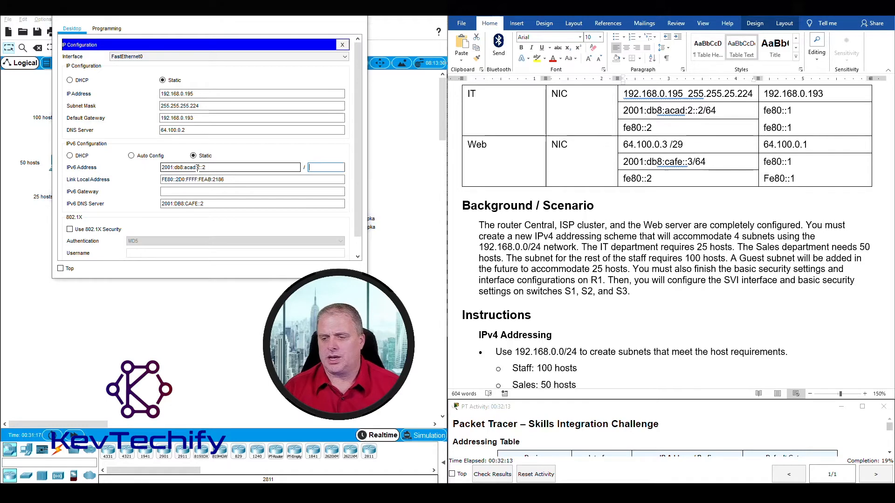
key(Tab)
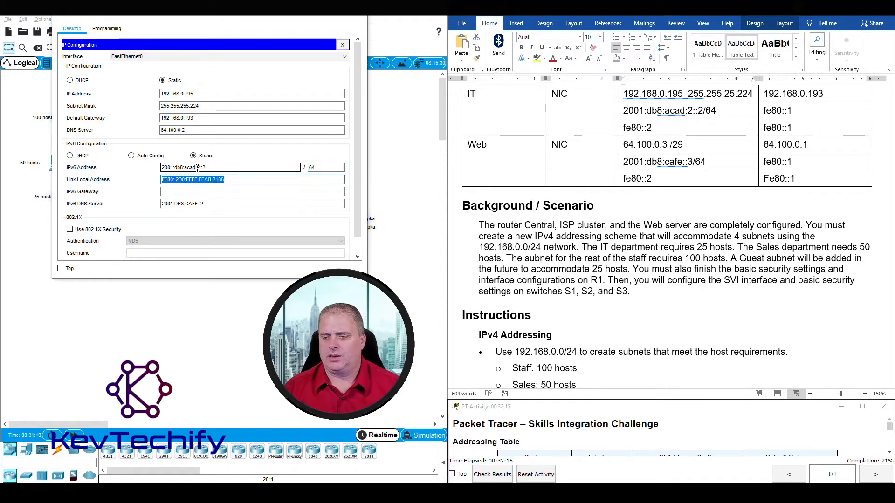
key(Tab)
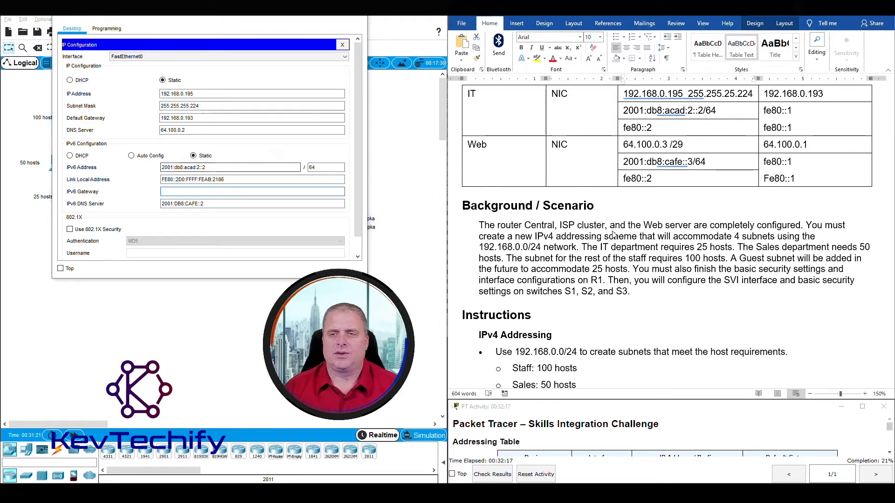
Set the IT PC's IPv6 gateway to fe80::1 and close its window.
click(785, 107)
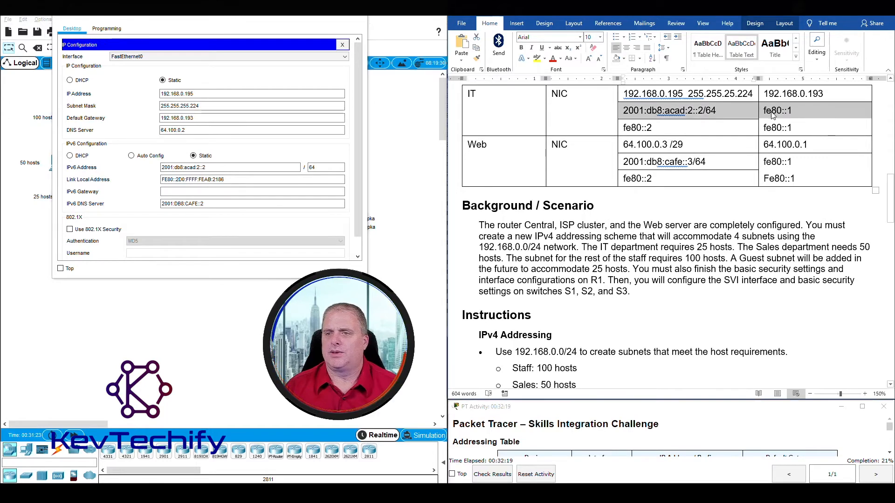
click(167, 192)
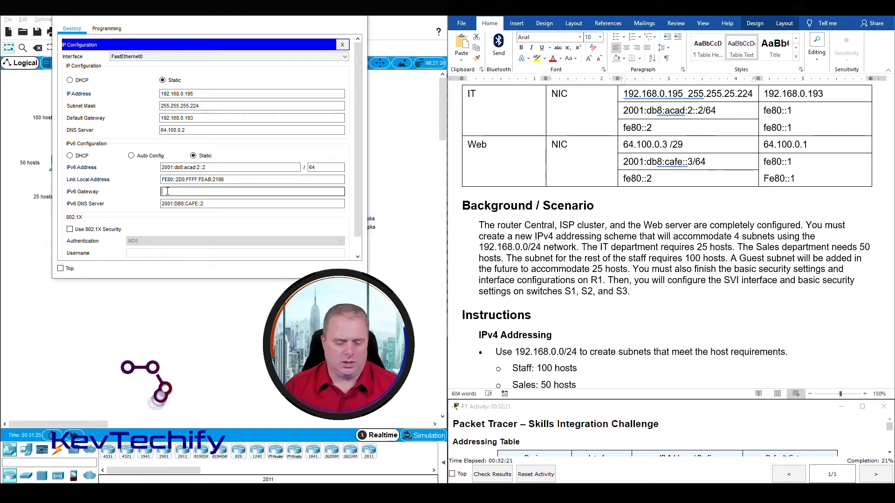
text(fe80::1)
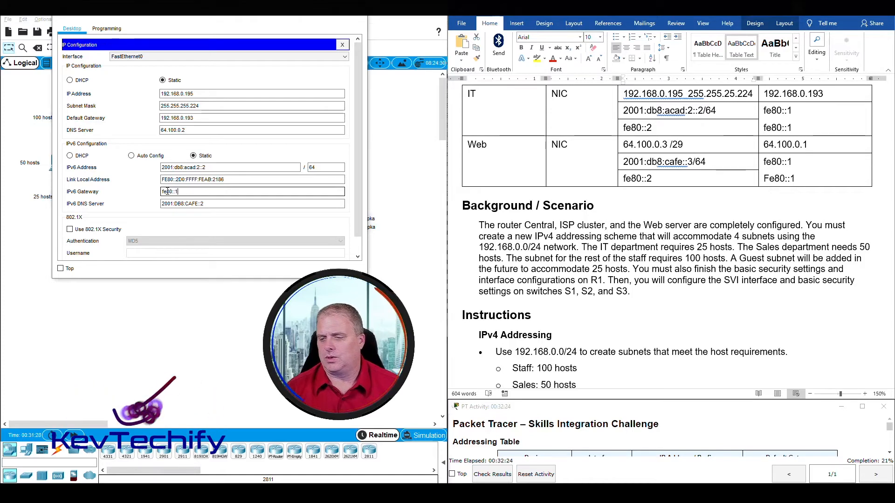
key(Tab)
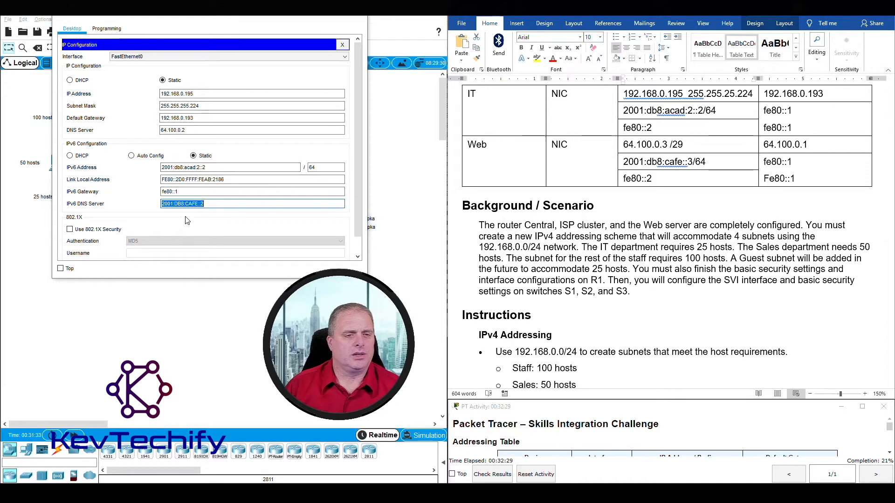
click(359, 16)
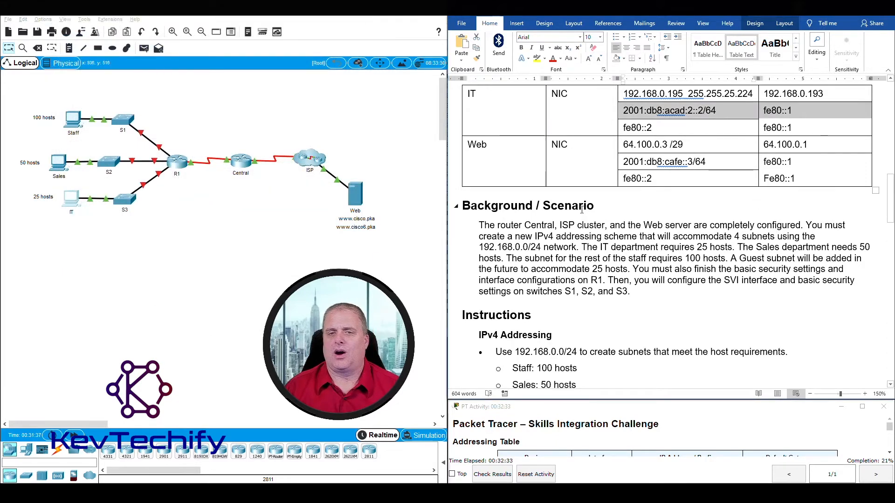
Scroll the lab instructions down to the PC Configurations and R1 Configurations tasks.
scroll(601, 200, down, 5)
scroll(543, 301, down, 3)
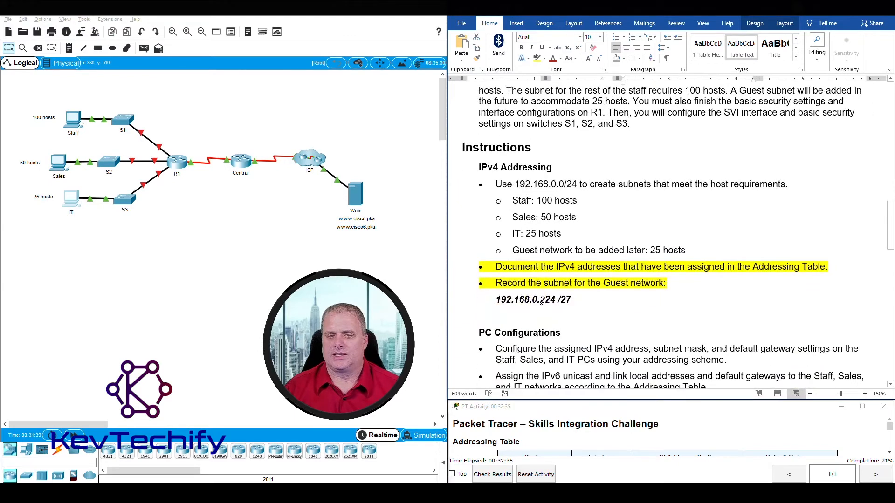
drag(481, 265, 718, 321)
scroll(658, 250, down, 1)
scroll(658, 250, down, 4)
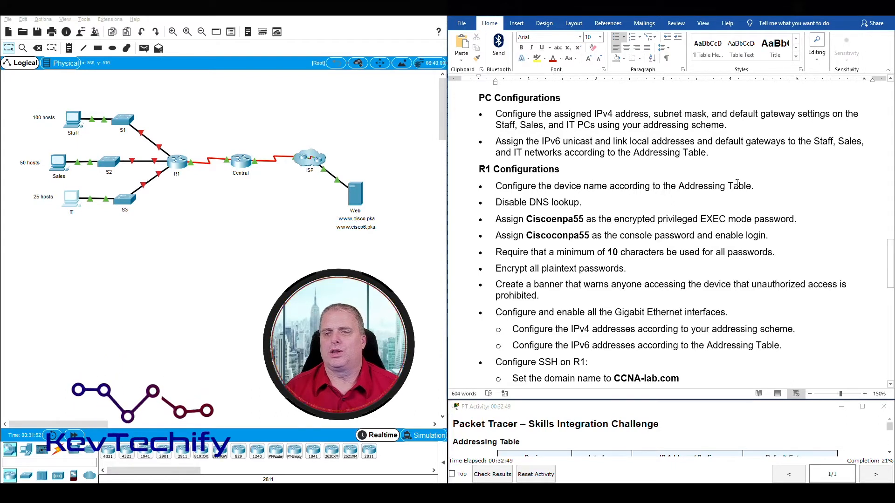
click(178, 165)
Move R1's CLI to the upper left and get the Router> prompt, checking R1's table entry.
drag(373, 104, 173, 36)
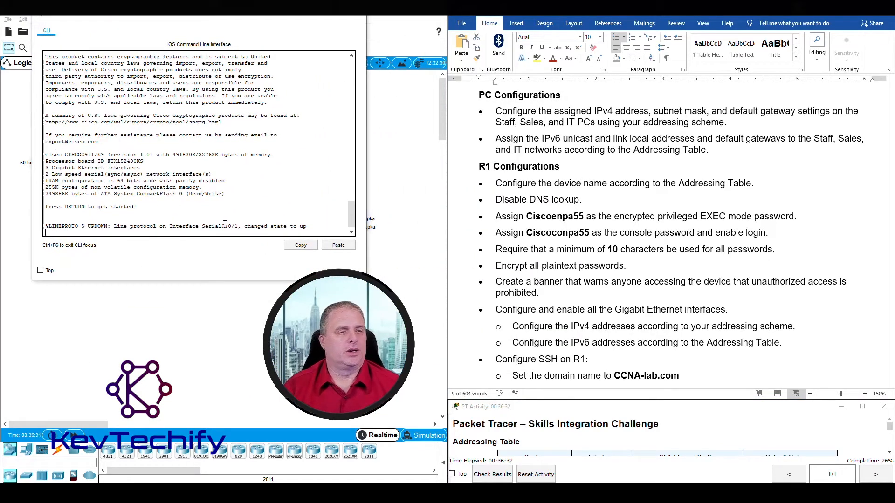
key(Return)
key(Return)
key(Return)
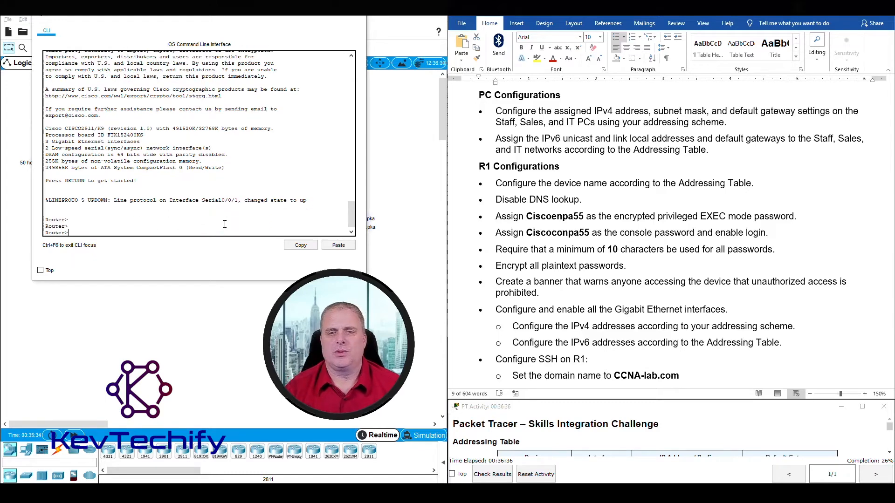
click(541, 178)
drag(495, 183, 756, 185)
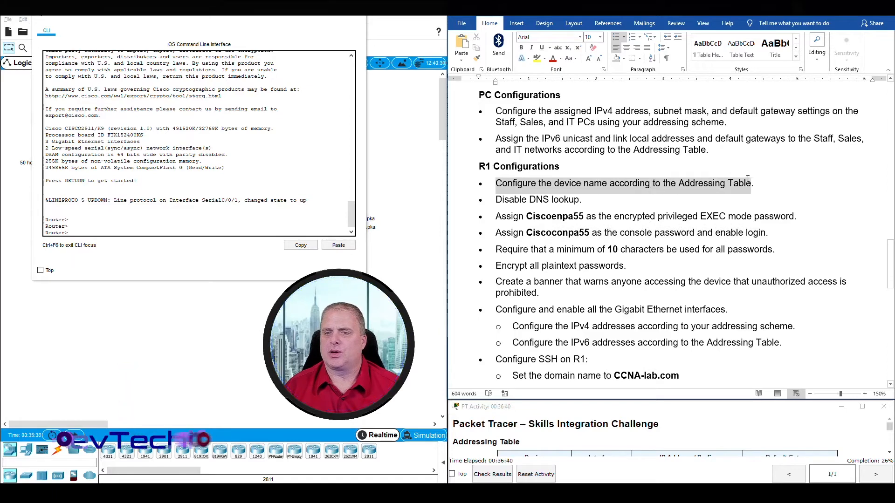
scroll(692, 182, up, 12)
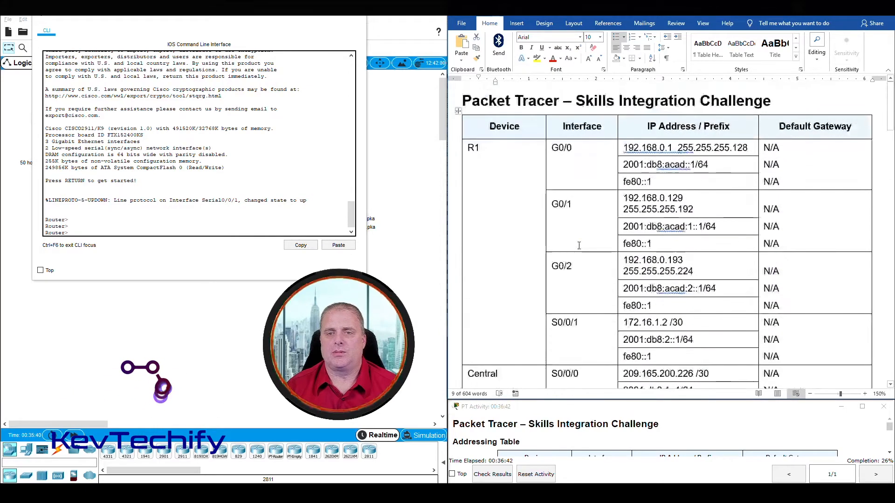
click(464, 148)
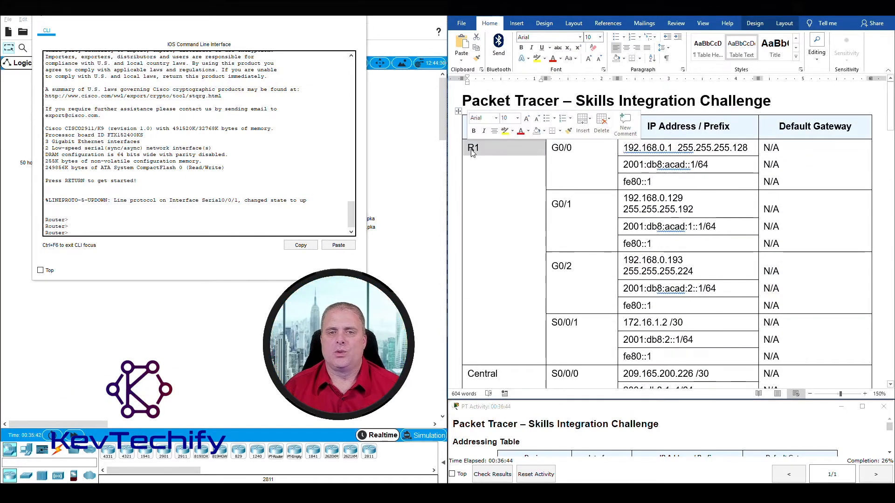
scroll(474, 148, down, 2)
scroll(474, 149, down, 10)
scroll(473, 148, up, 1)
click(162, 232)
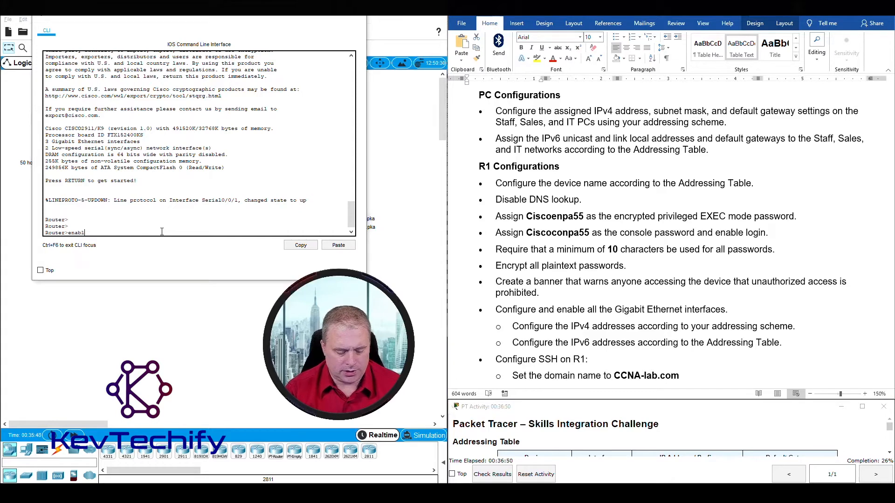
Enter privileged EXEC and global configuration modes and set the router hostname to R1.
text(enable)
key(Return)
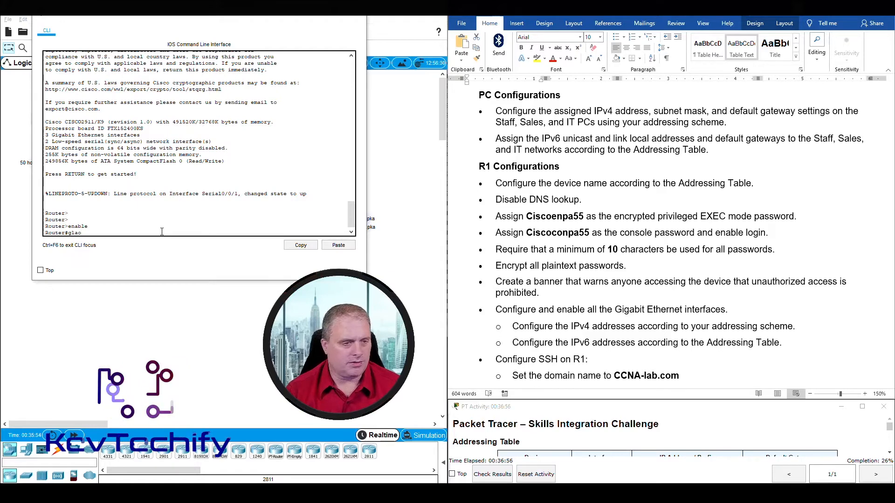
text(g)
key(BackSpace)
text(c)
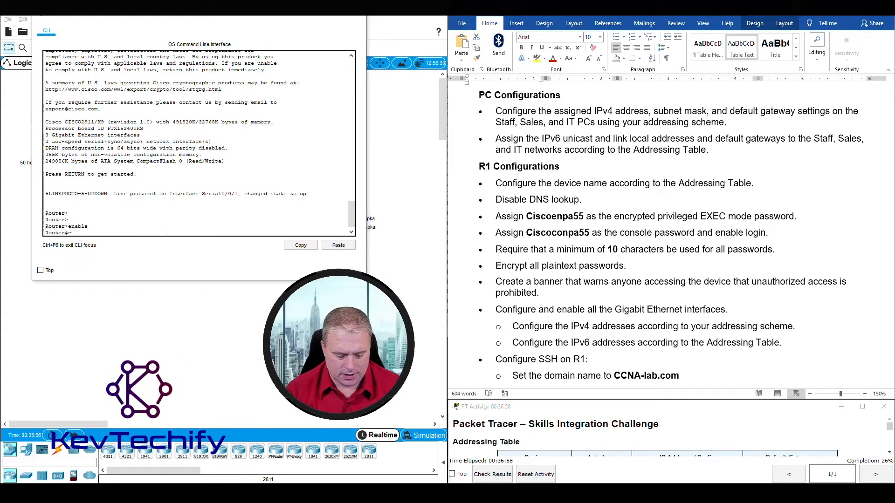
text(onfi t)
key(Return)
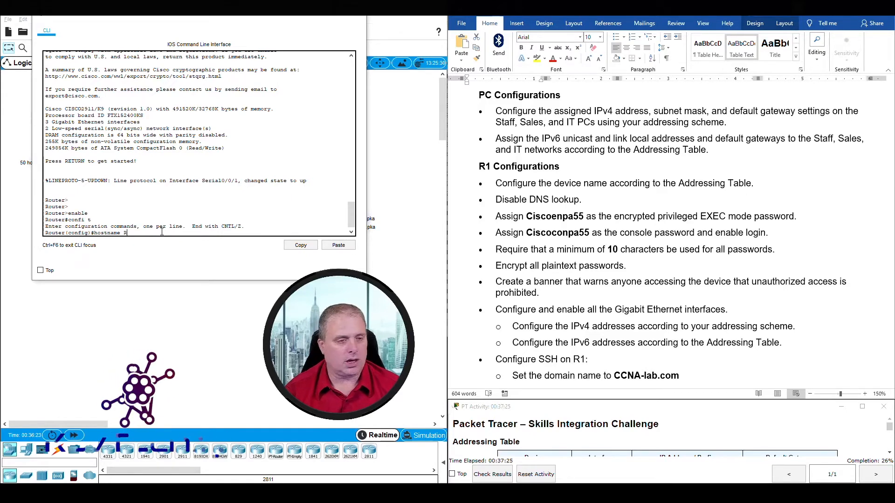
text(R1)
key(Return)
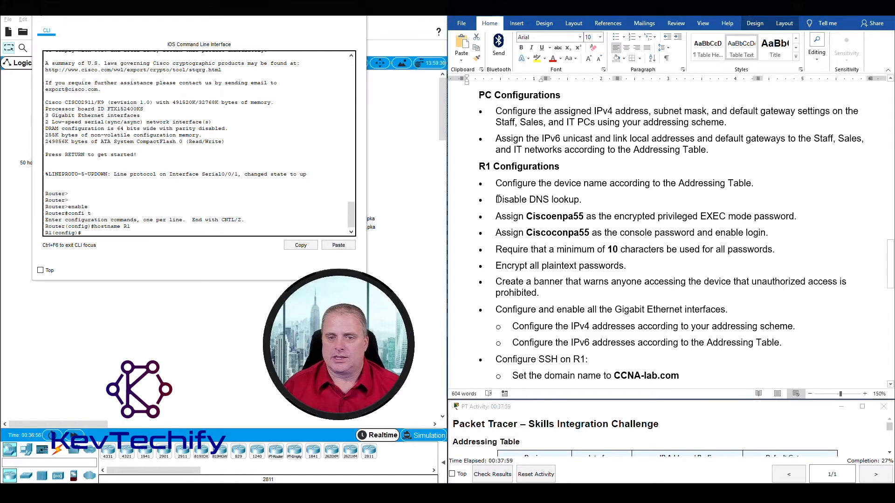
Disable DNS lookup with no ip domain-lookup and tick off that task in the instructions.
triple_click(543, 200)
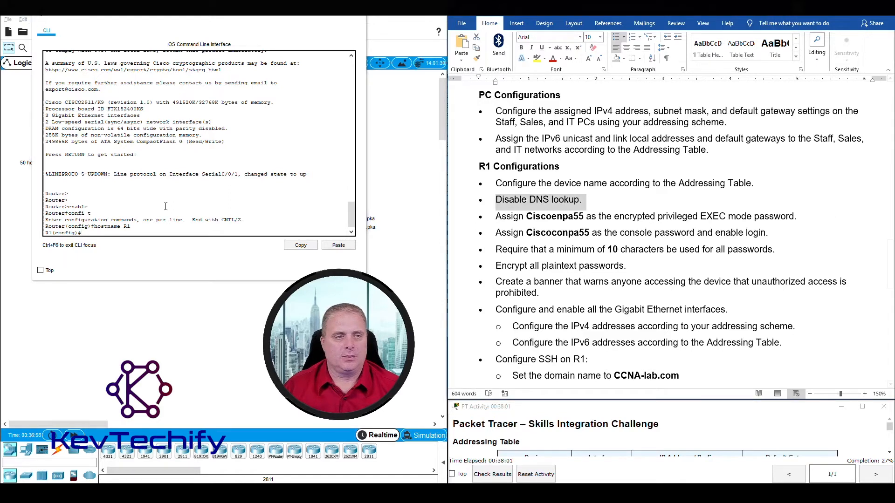
click(95, 234)
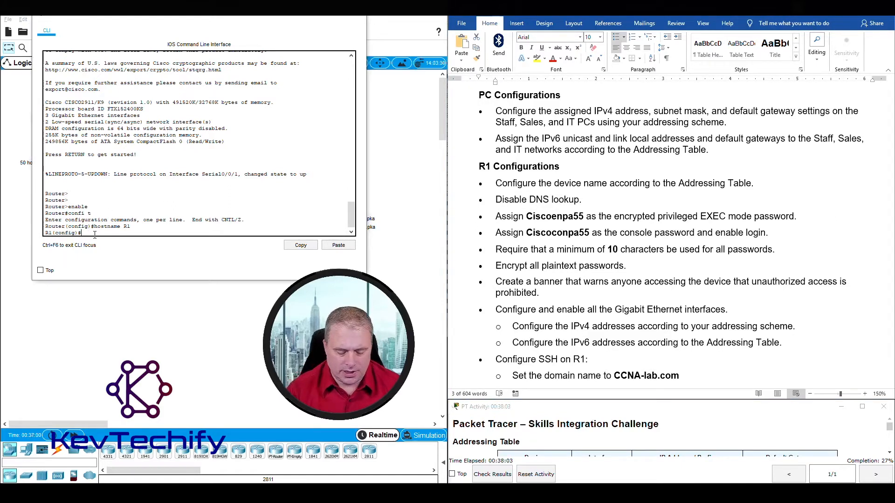
key(BackSpace)
key(BackSpace)
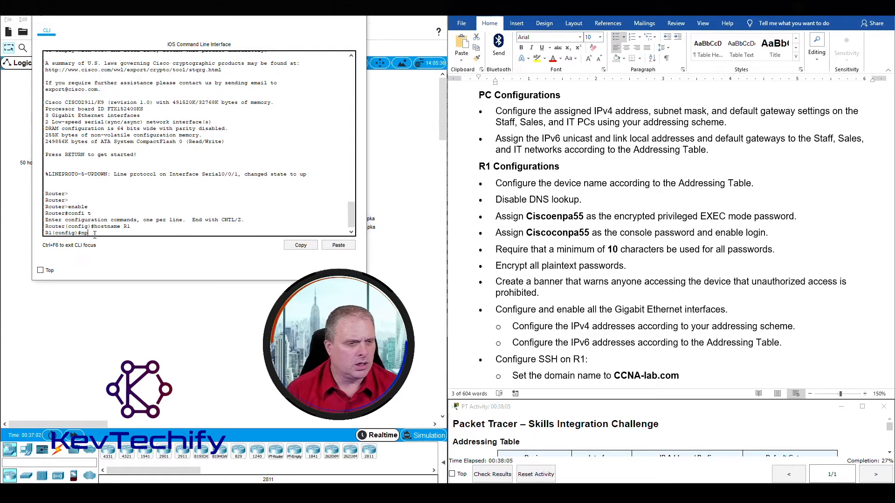
text(o ip)
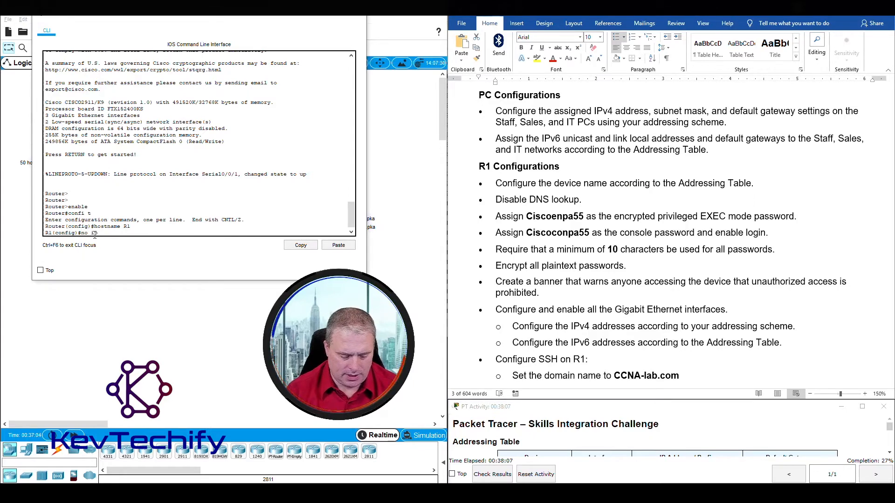
text( domain-lookup)
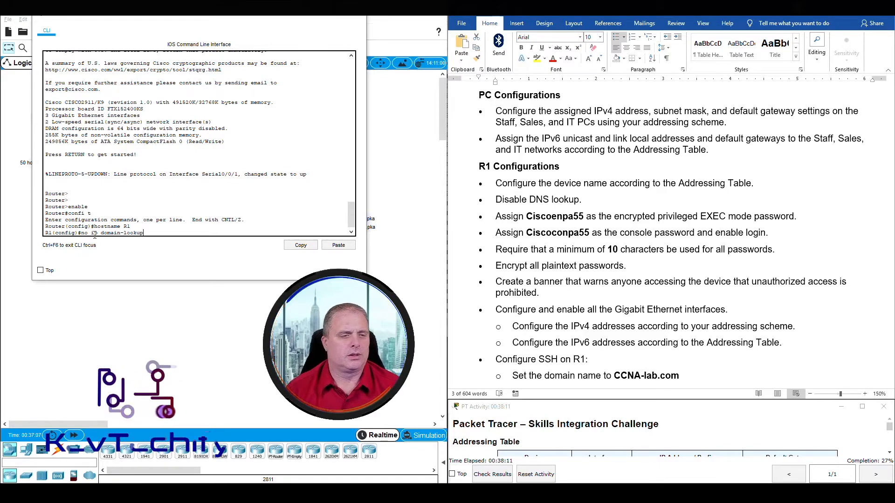
key(Return)
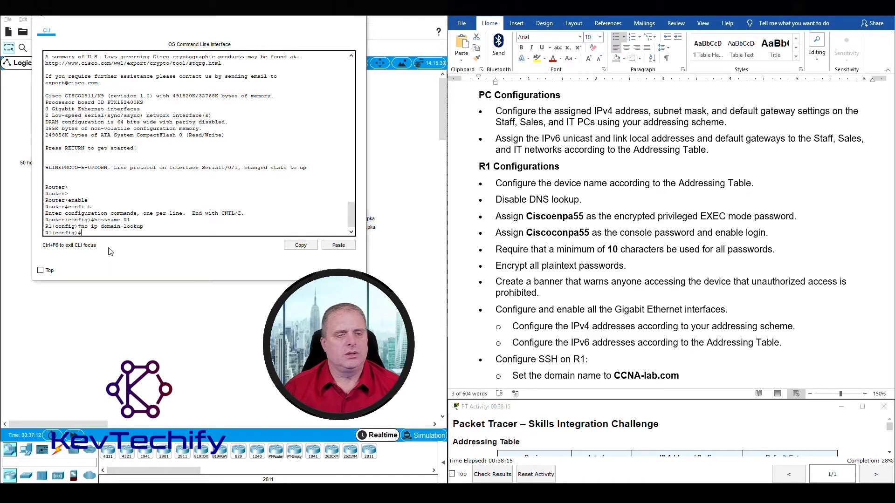
triple_click(562, 201)
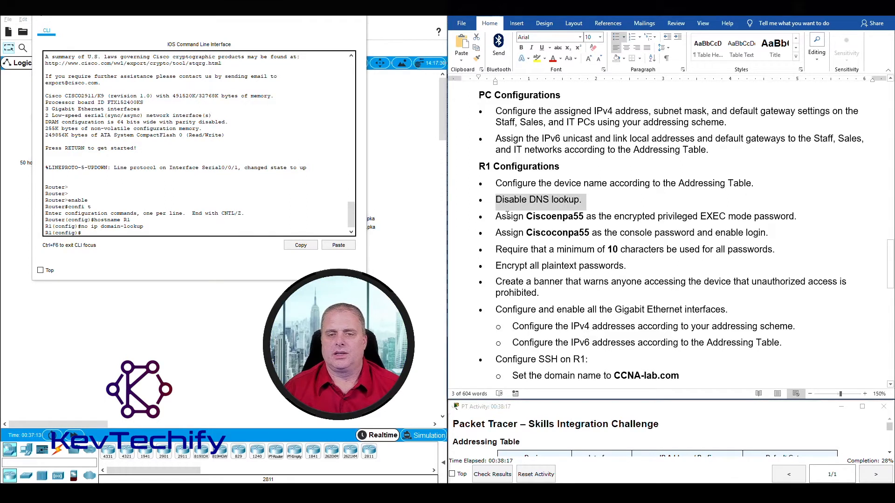
drag(496, 218, 767, 211)
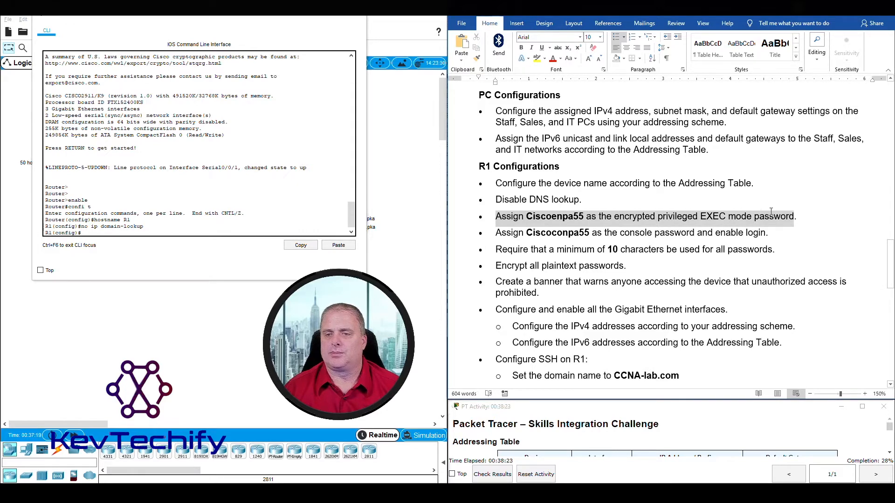
Set the assigned encrypted privileged EXEC password with enable secret, then mark the console password task.
click(152, 232)
text(enable se)
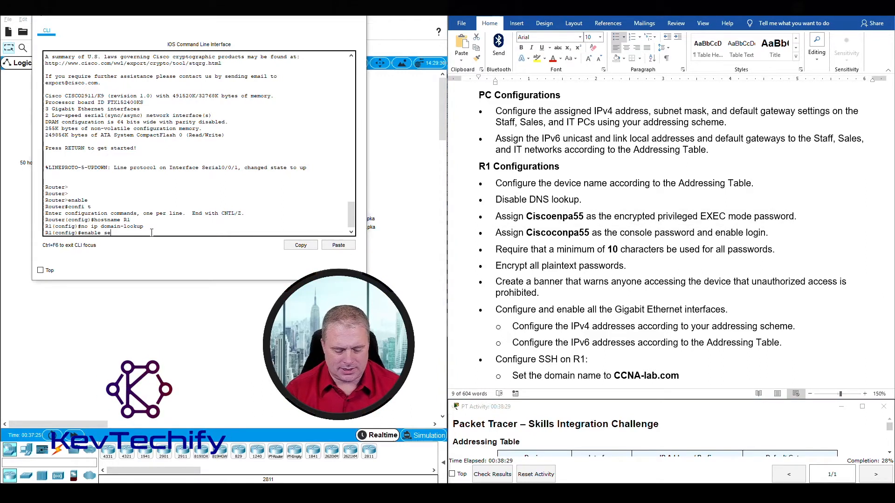
text(cret Ci)
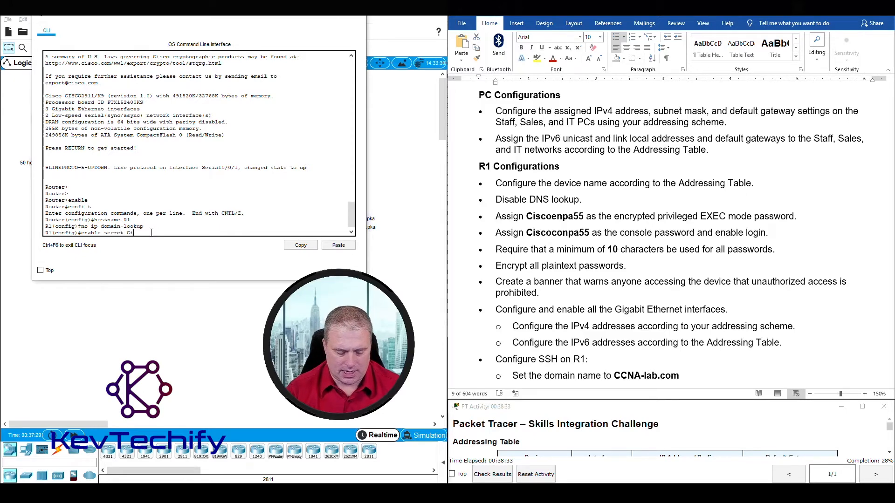
text(sco)
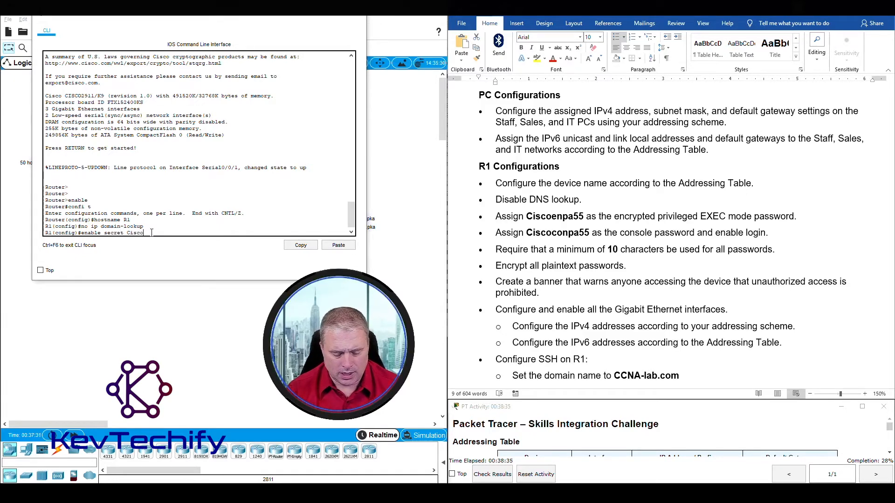
text(enpa55)
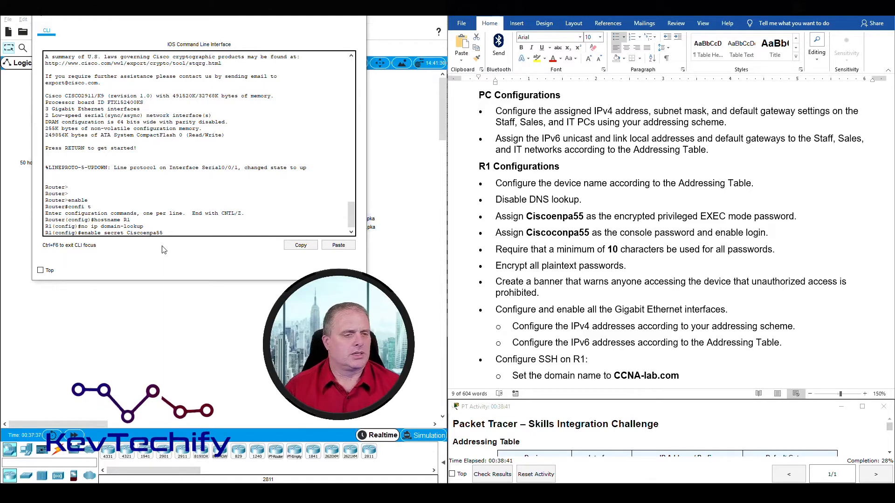
key(Return)
click(505, 219)
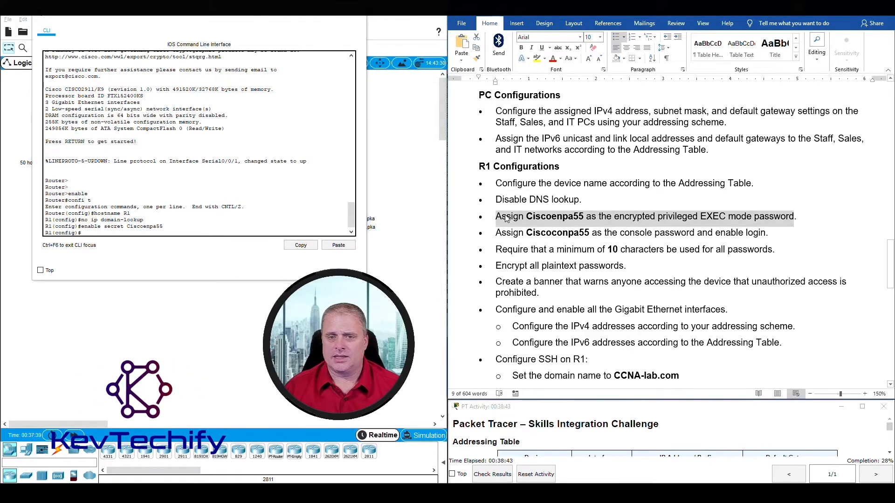
drag(496, 233, 759, 242)
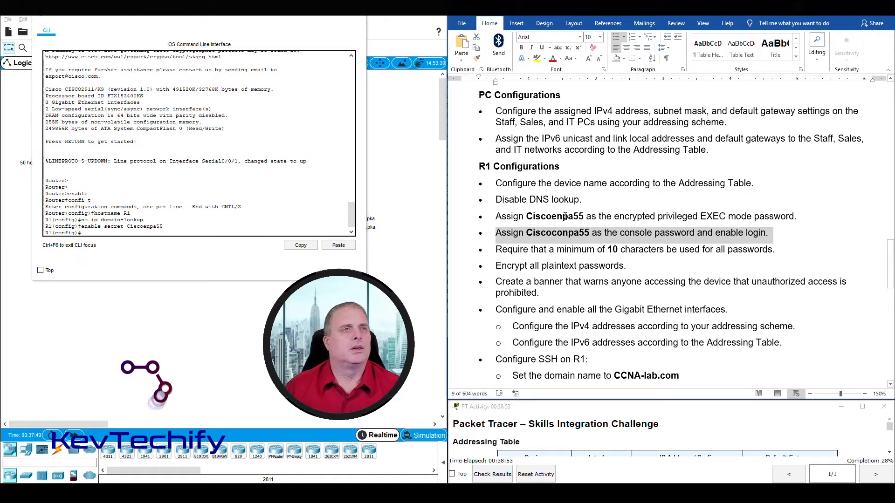
Enter console line 0, apply the assigned console password and require login.
click(97, 233)
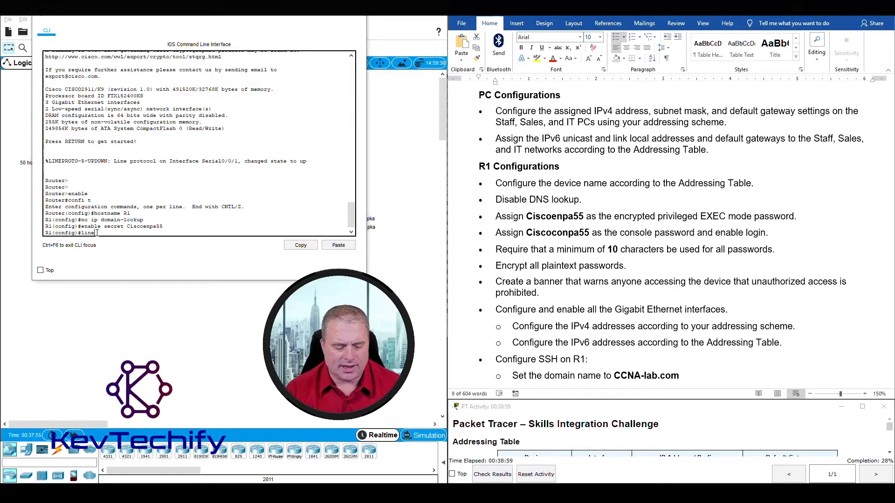
text(line con 0)
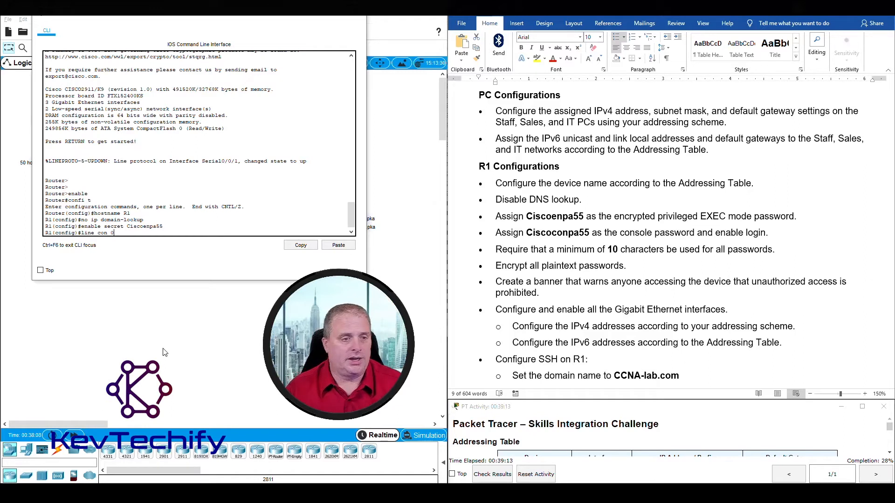
key(Return)
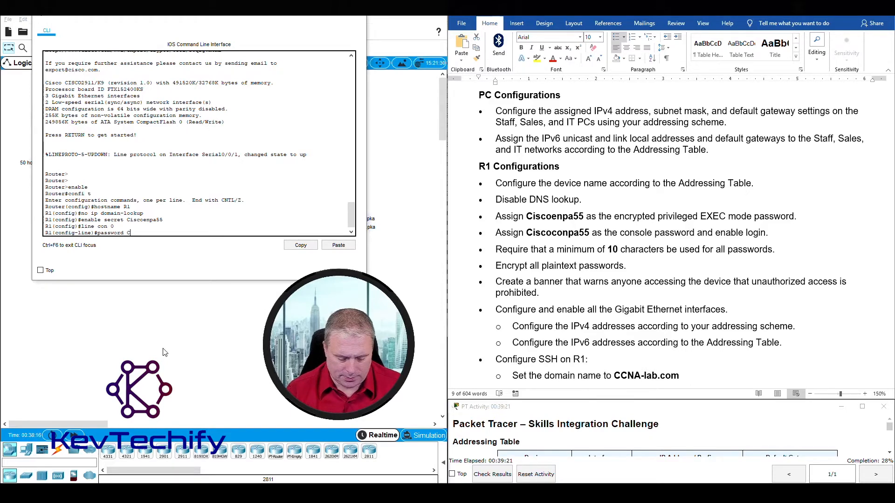
text(conpa)
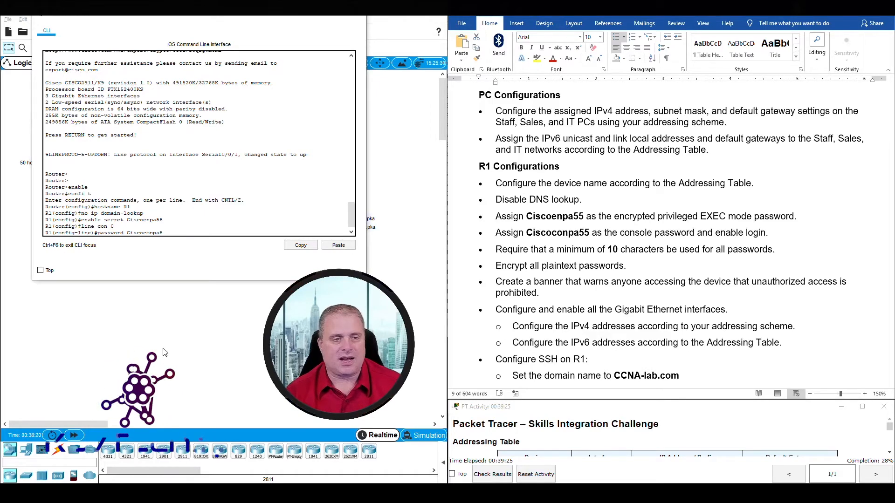
text(55)
key(Return)
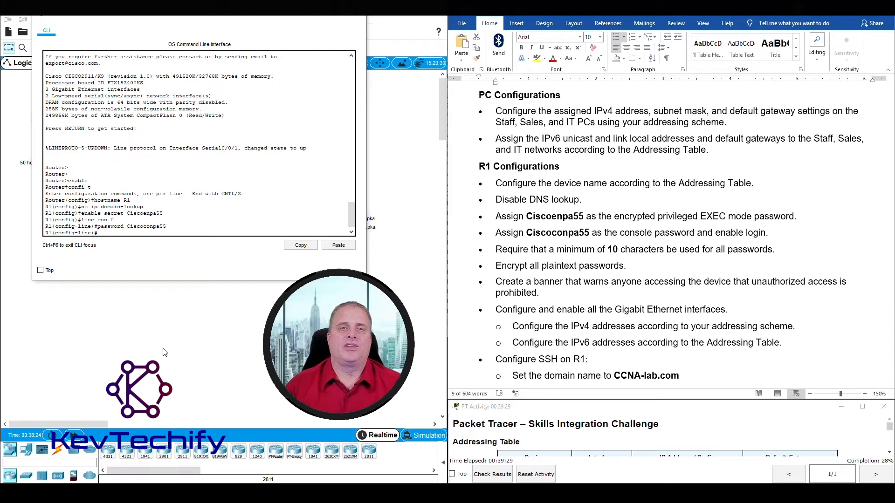
text(login)
key(Return)
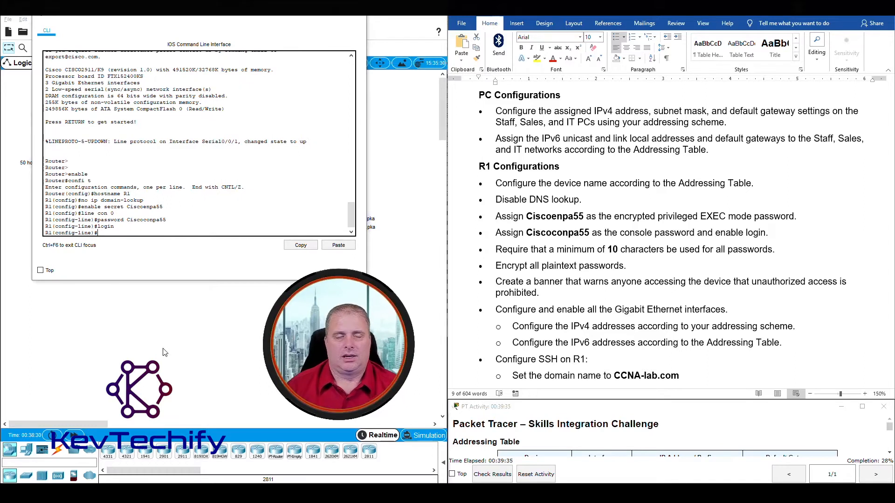
scroll(239, 206, down, 1)
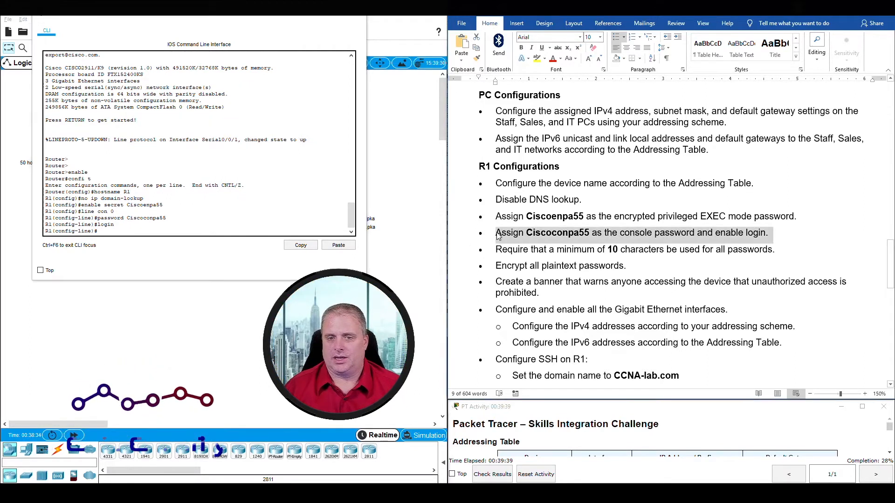
Mark the minimum password length task and exit console line configuration.
click(496, 250)
drag(495, 250, 765, 249)
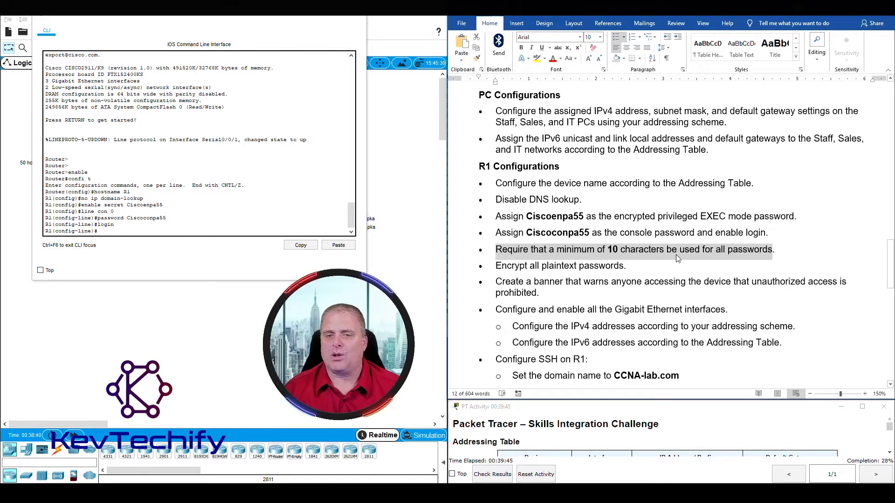
click(207, 231)
text(e)
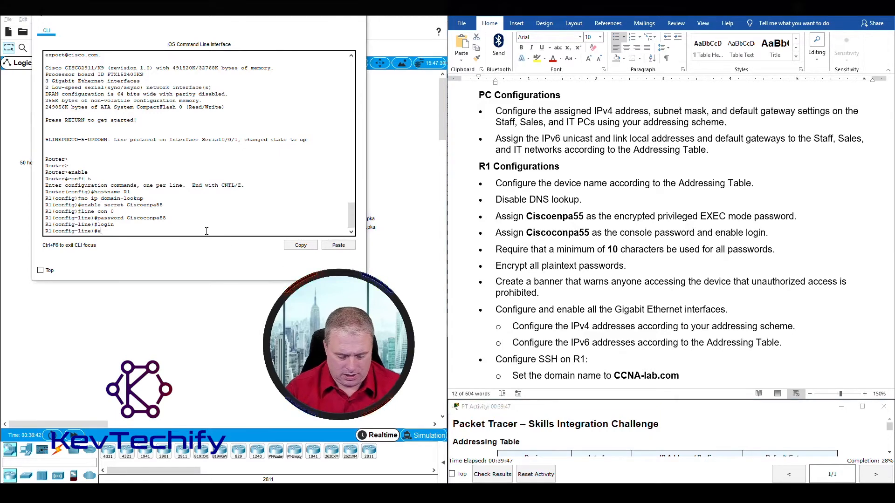
text(xit)
key(Return)
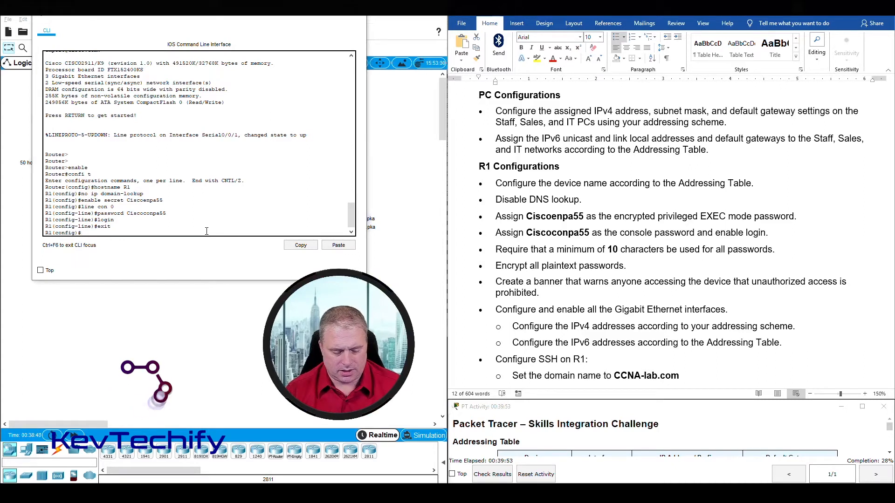
Set minimum password length to 10, fixing the misspelled 'security' keyword and resubmitting.
text(secui)
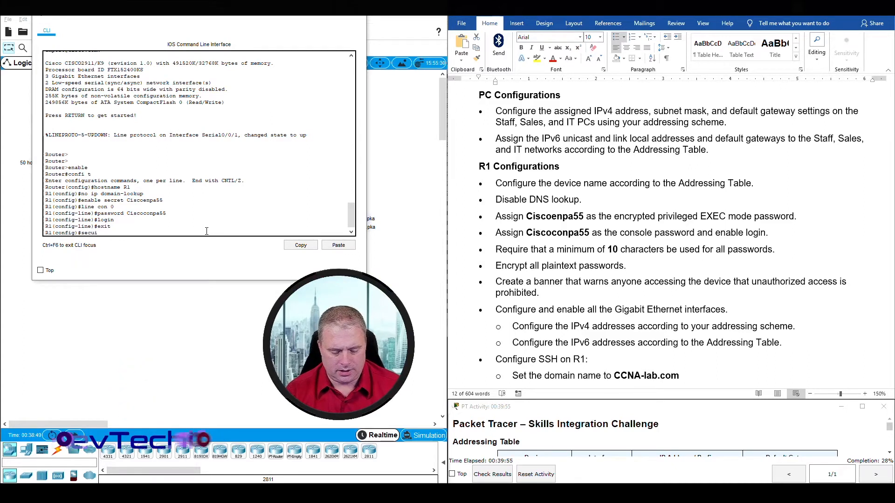
text(rty password min-length)
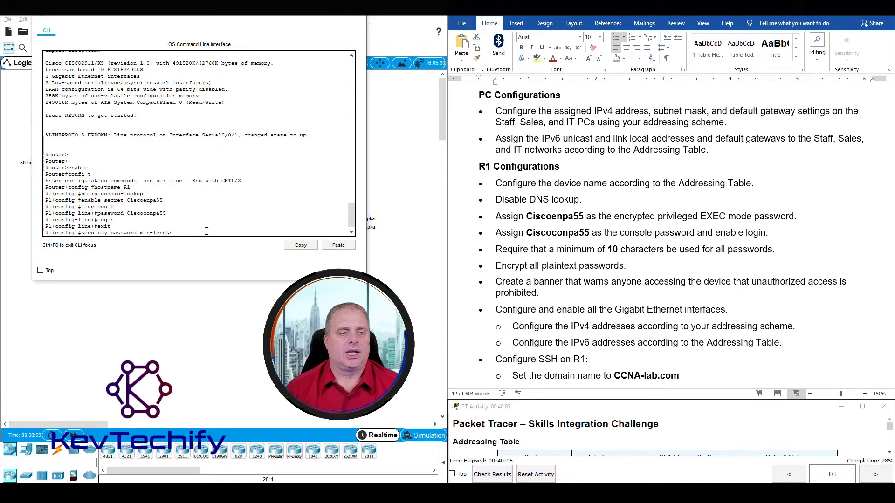
text(10)
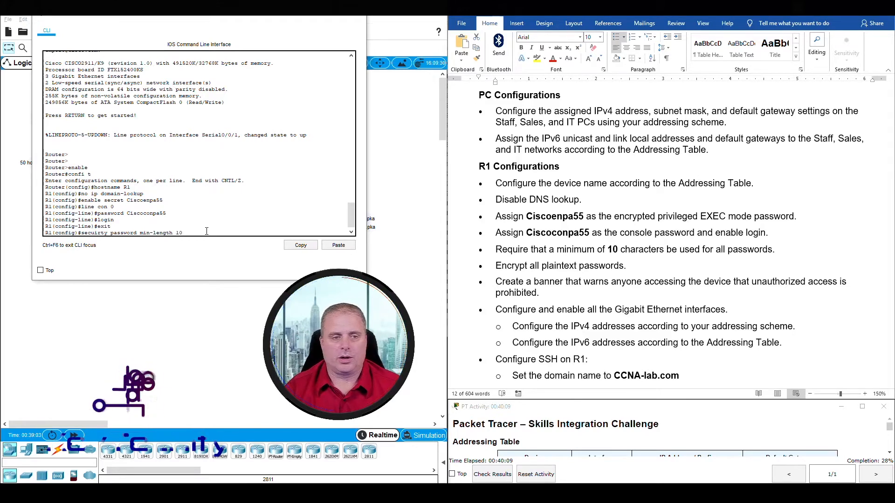
key(Return)
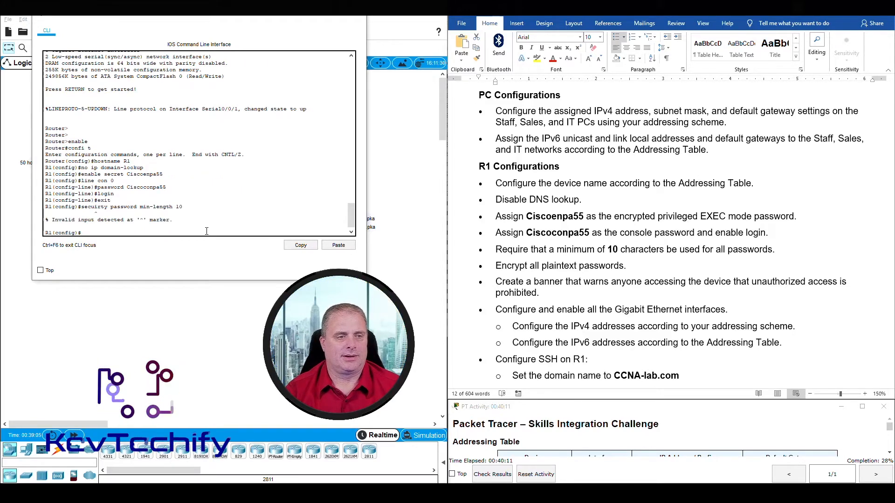
key(Up)
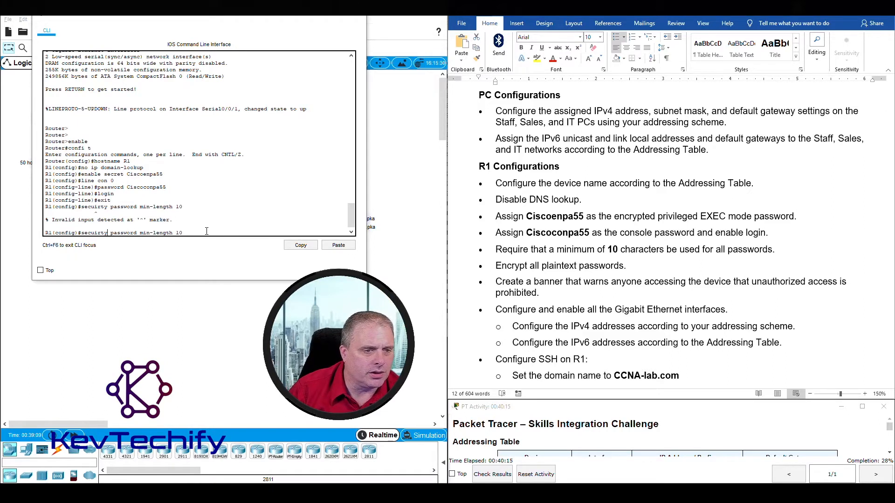
key(Left)
key(Left)
key(Left)
key(Left)
key(Left)
key(Left)
key(Left)
key(Left)
key(Left)
key(Left)
key(Left)
key(Left)
key(Left)
key(Left)
key(Left)
key(Left)
key(Left)
key(Left)
key(Left)
key(Left)
key(BackSpace)
key(BackSpace)
text(ri)
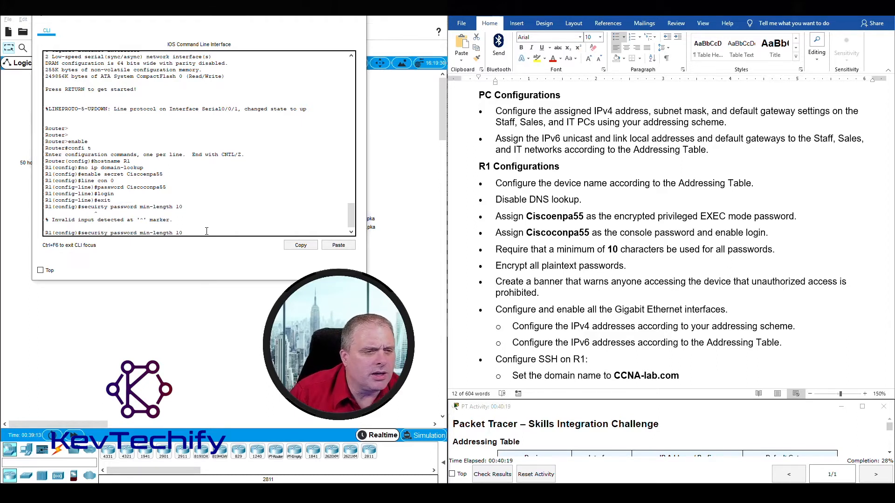
key(Return)
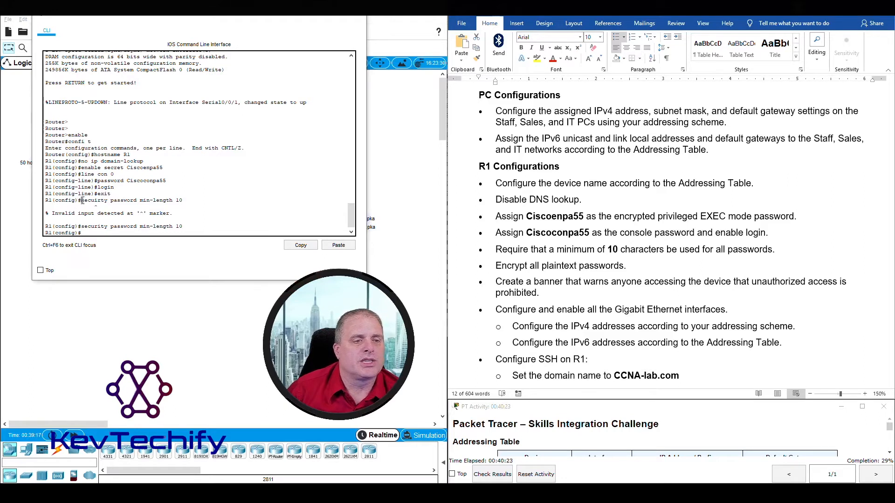
Highlight the misspelled command, its error, the corrected command, and the next task lines.
drag(80, 200, 186, 200)
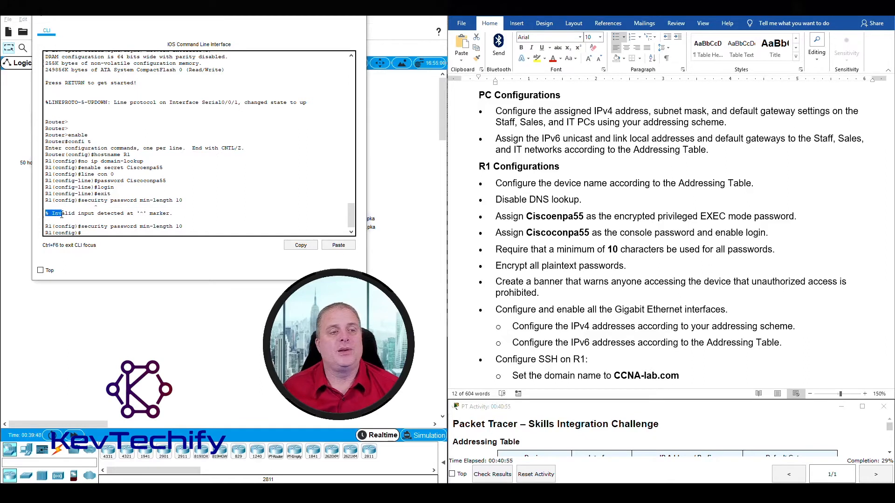
drag(61, 214, 165, 215)
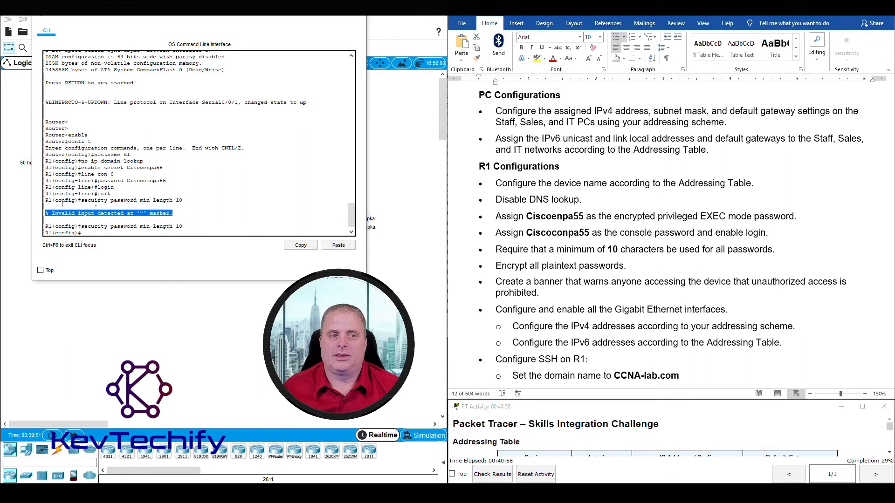
click(90, 217)
drag(81, 226, 174, 226)
click(88, 232)
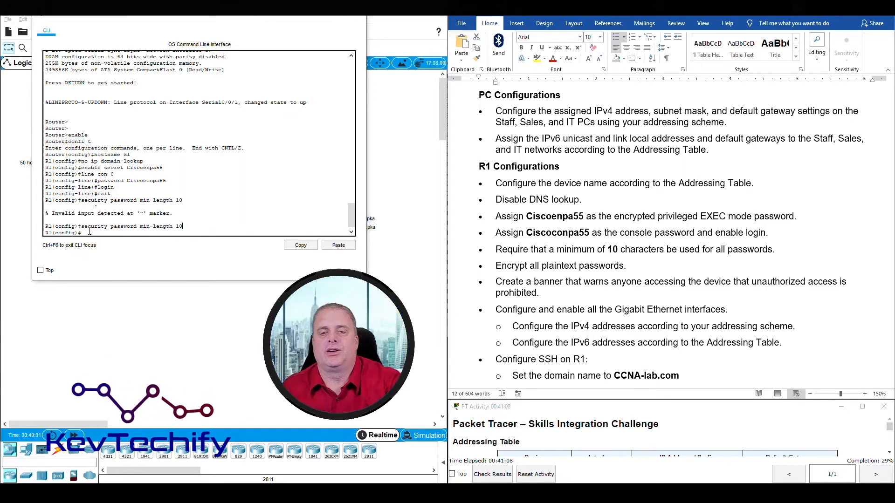
triple_click(559, 252)
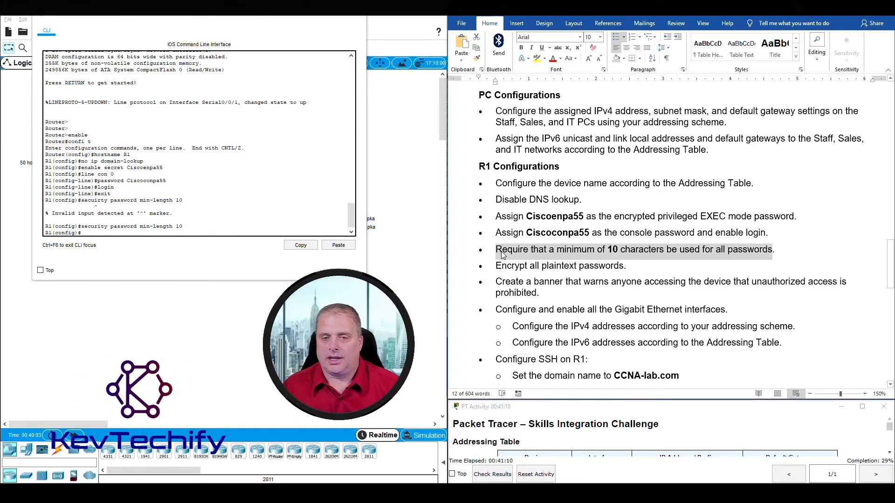
click(497, 266)
drag(520, 267, 625, 266)
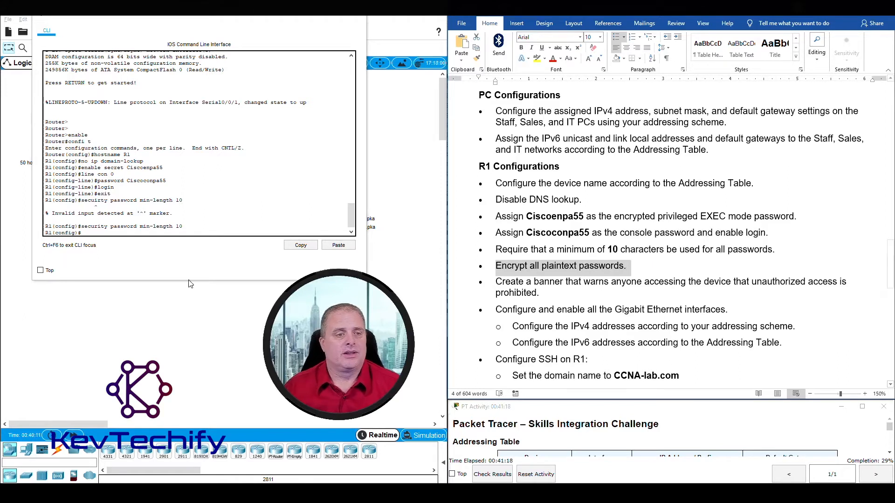
Encrypt all plaintext passwords with service password-encryption and mark the task done.
click(168, 233)
text(servic)
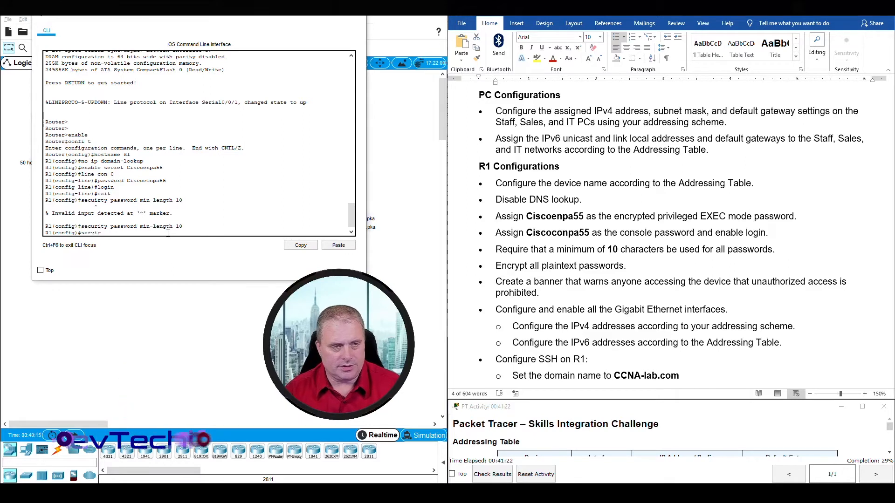
text(e pas)
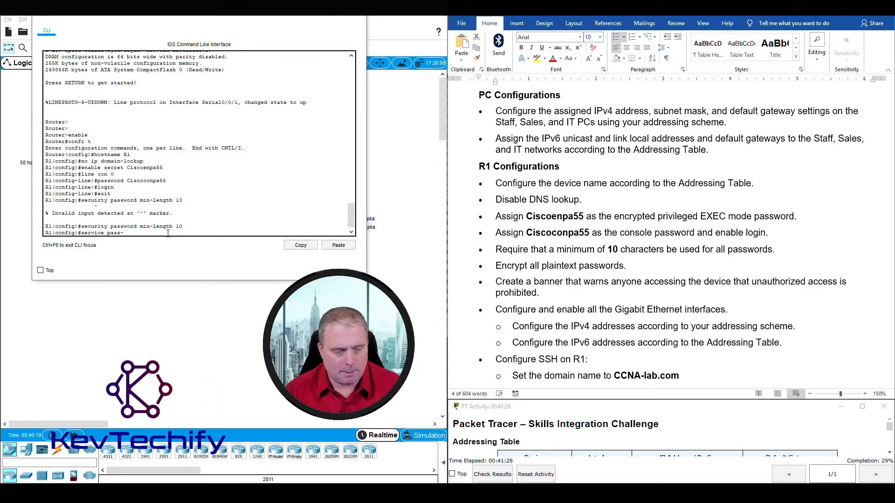
text(sword-encr)
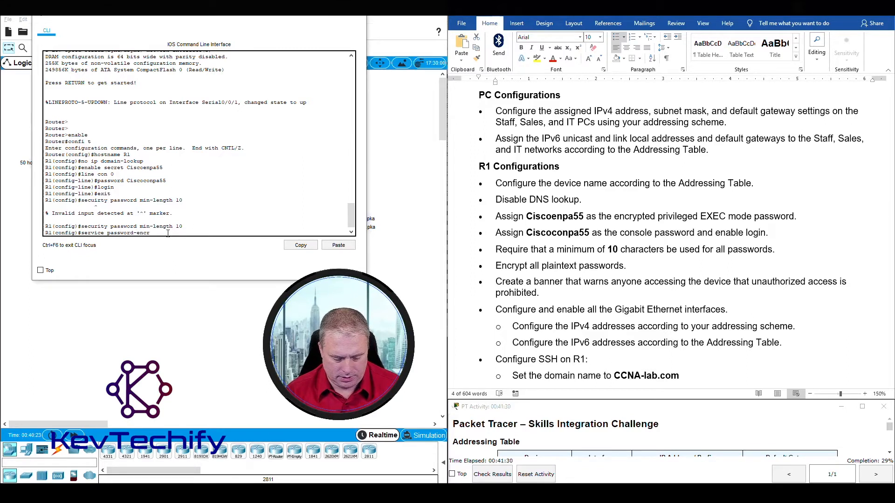
text(yptio)
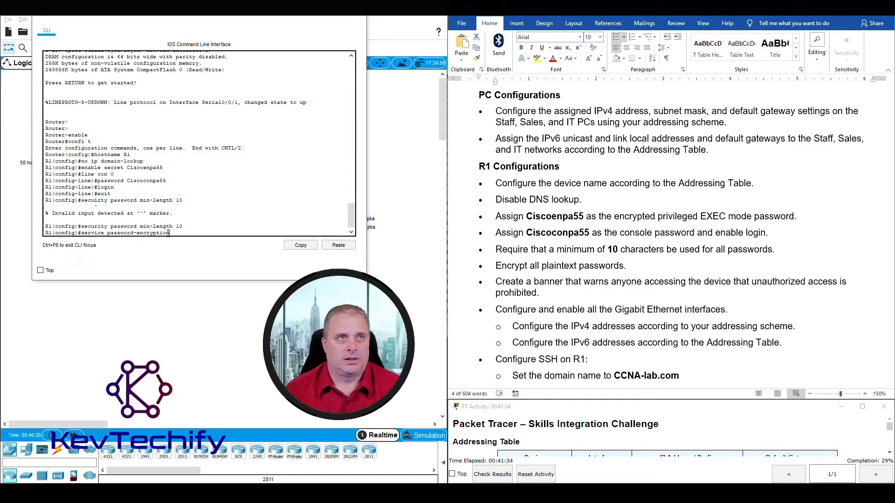
text(n)
key(Return)
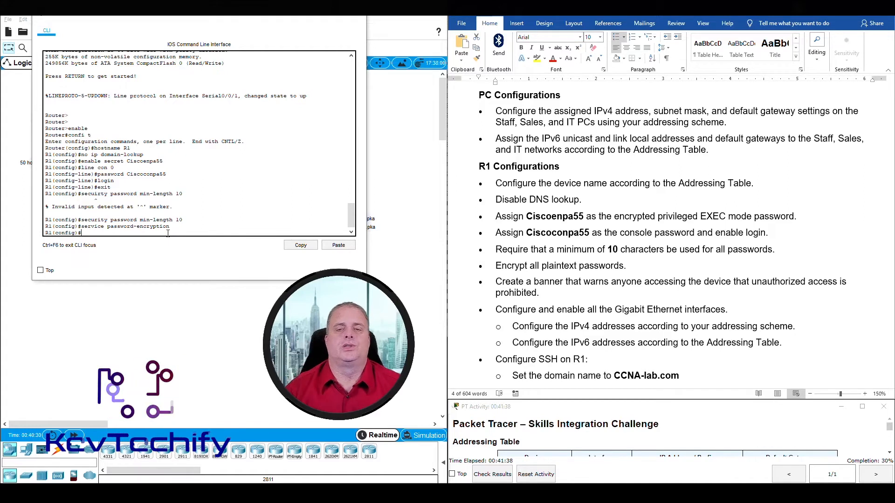
triple_click(565, 270)
scroll(508, 203, down, 4)
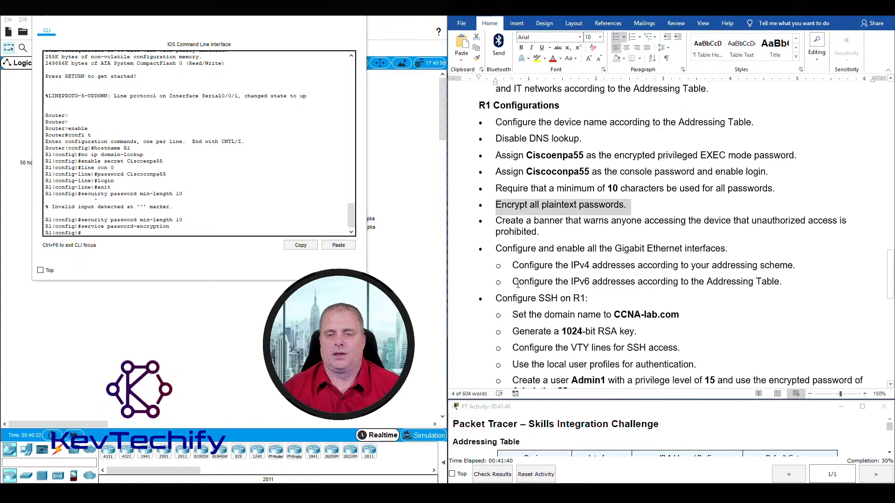
drag(495, 182, 646, 193)
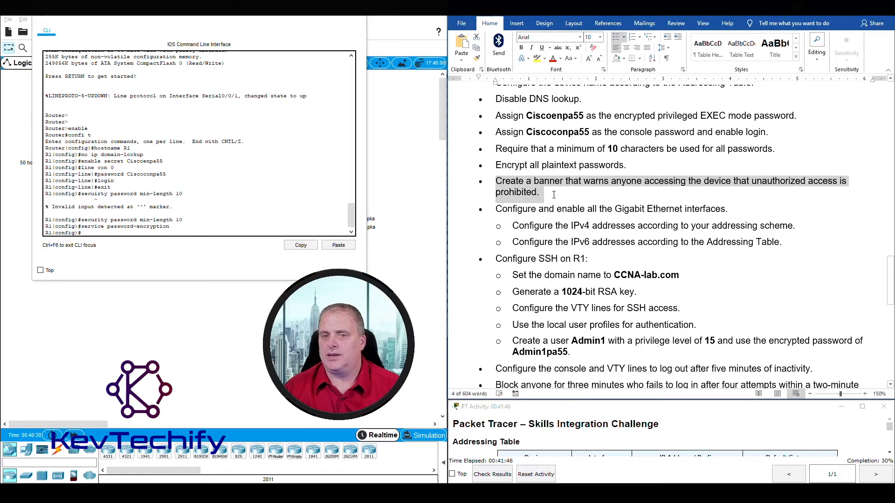
Add the MOTD banner 'Unauthorized Access Prohibited.' to R1 with banner motd.
click(107, 234)
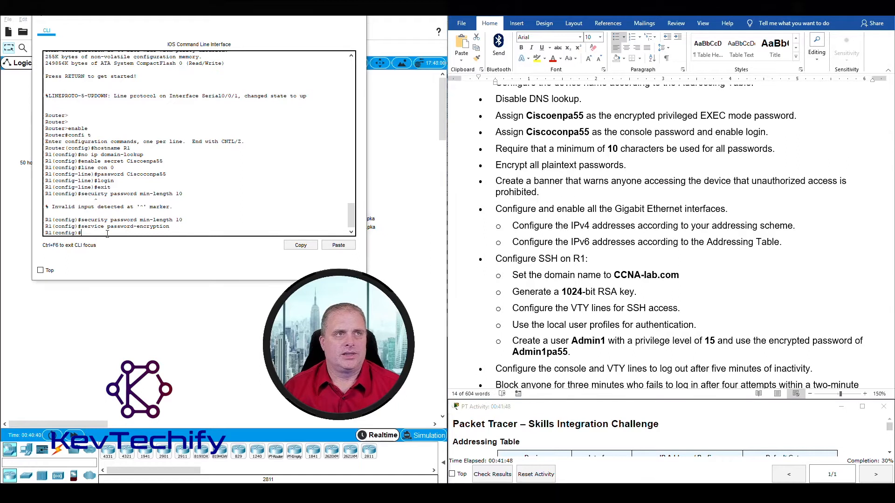
text(banner )
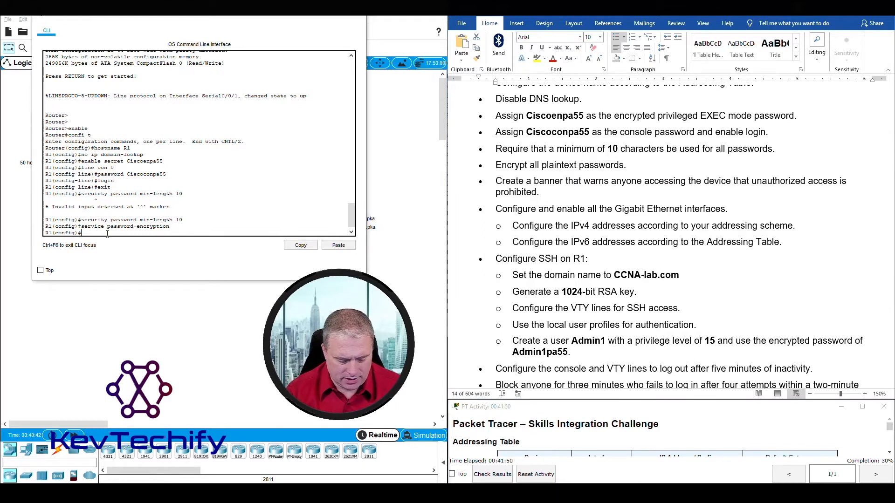
text(motd $)
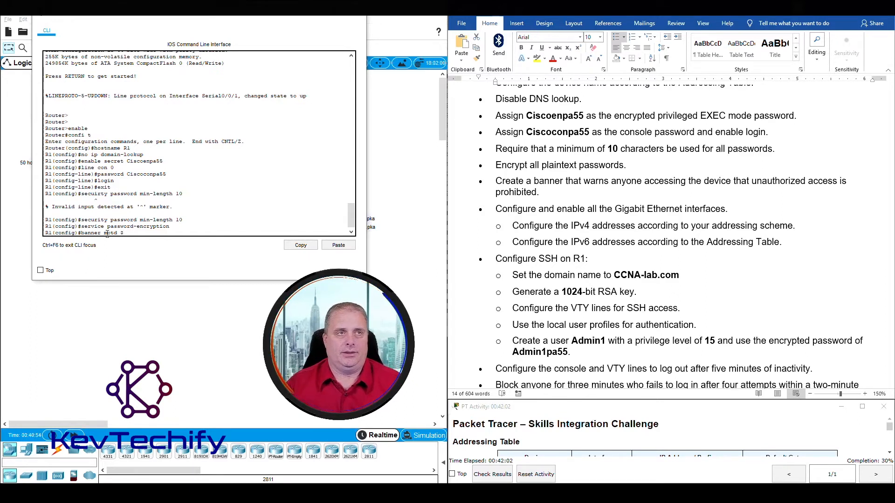
text(Unauthorized Access Prohibited.$)
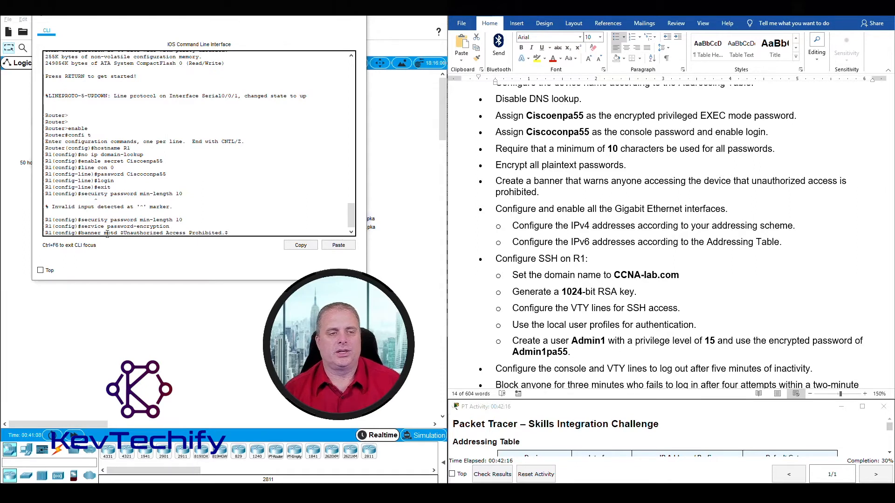
key(Return)
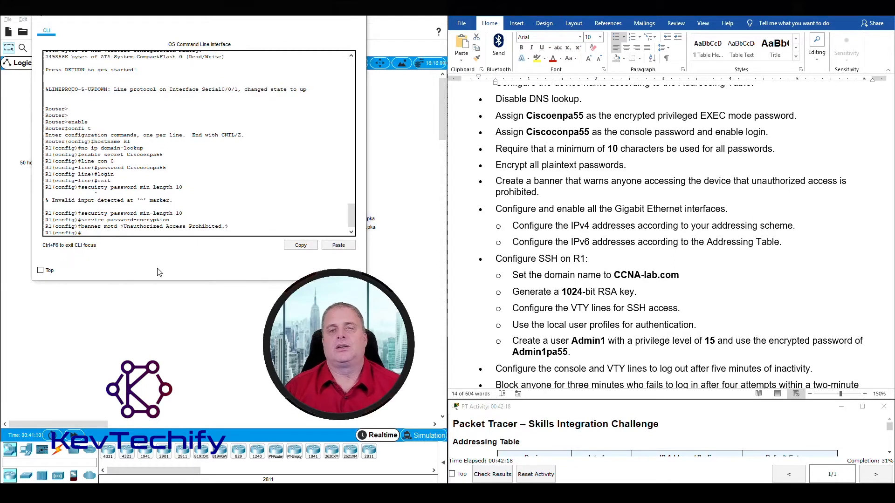
Mark the banner task done and highlight the Gigabit interface IPv4 and IPv6 addressing tasks.
triple_click(534, 177)
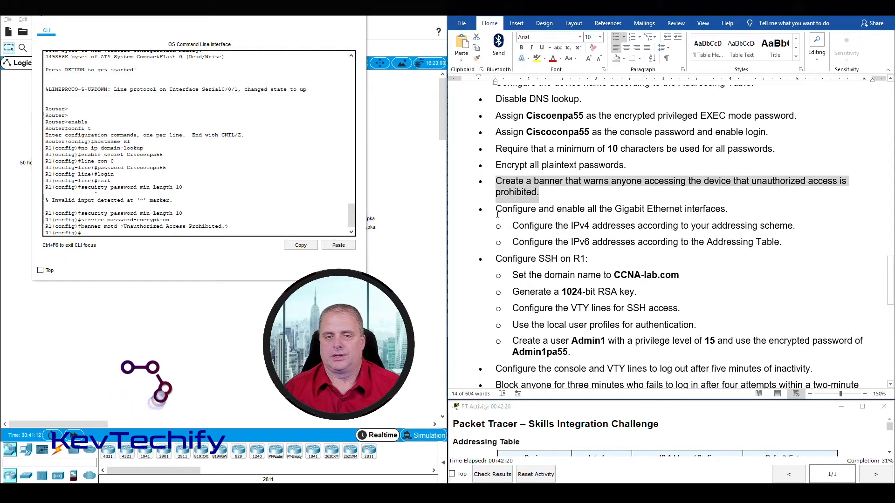
drag(496, 209, 730, 208)
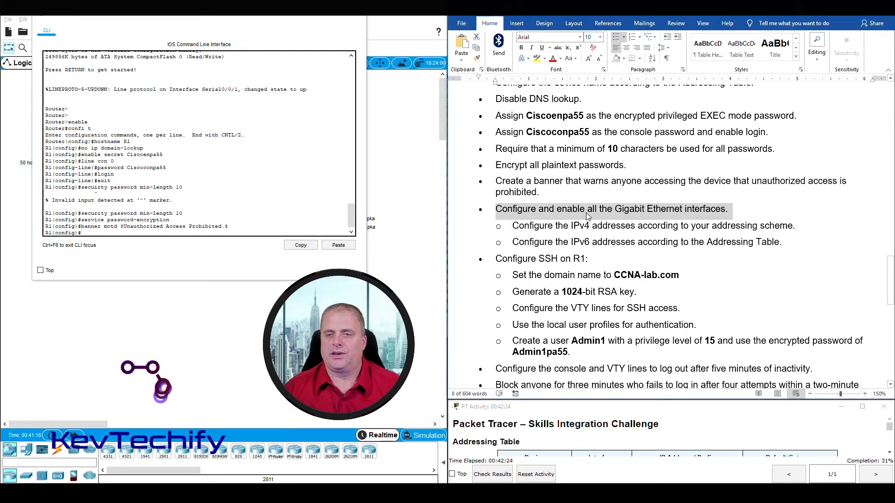
scroll(591, 212, down, 1)
scroll(592, 213, down, 1)
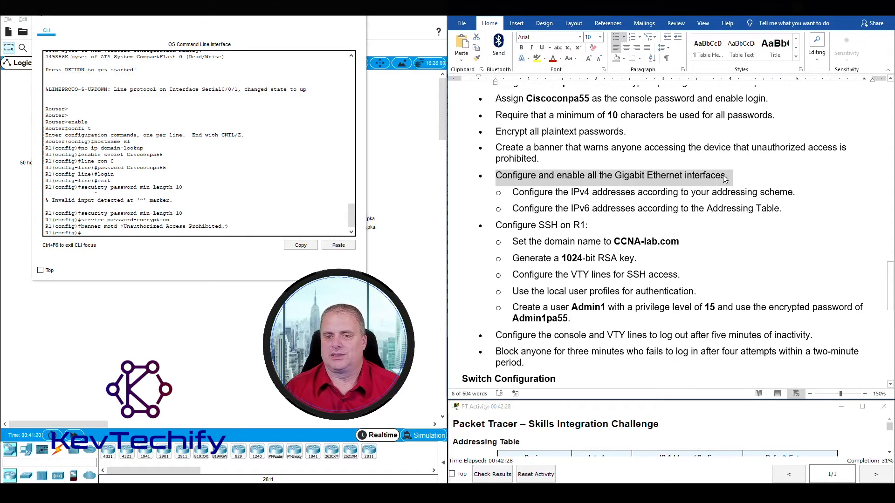
drag(531, 192, 796, 192)
drag(533, 209, 765, 209)
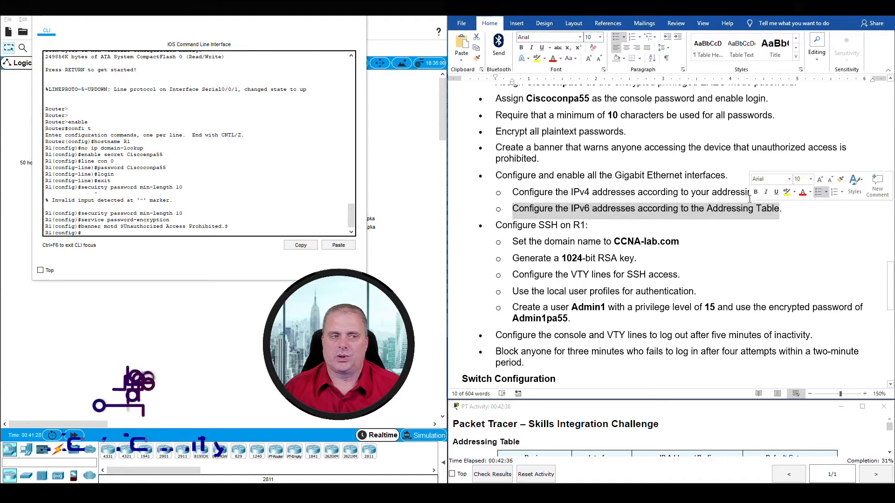
scroll(662, 185, down, 2)
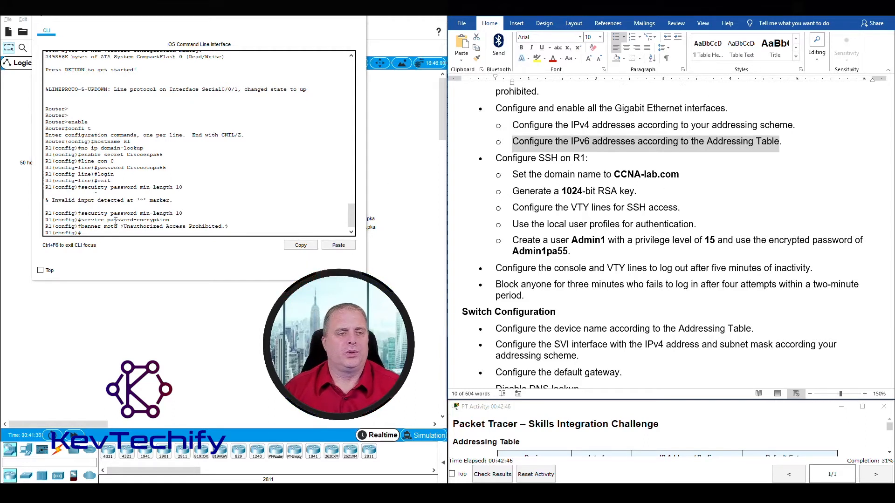
In the Addressing Table, highlight R1's G0/0 IPv4, 2001:db8:acad::1/64 and fe80::1 addresses.
click(125, 234)
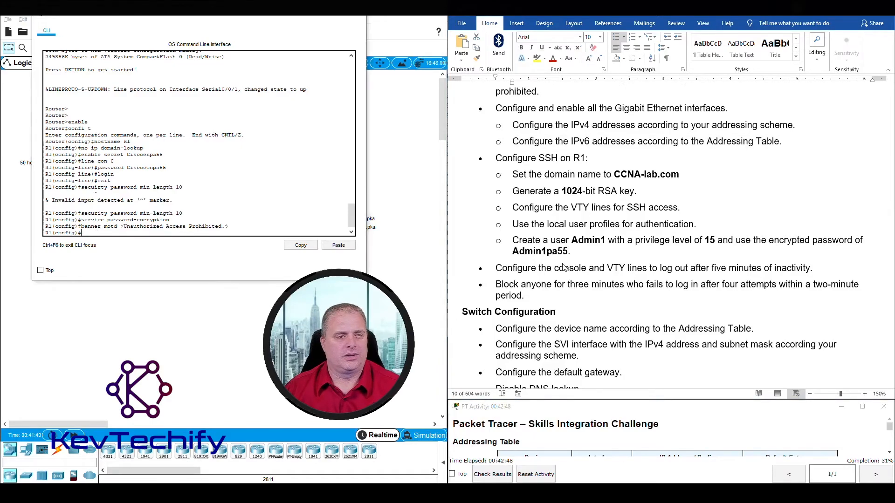
scroll(564, 266, up, 15)
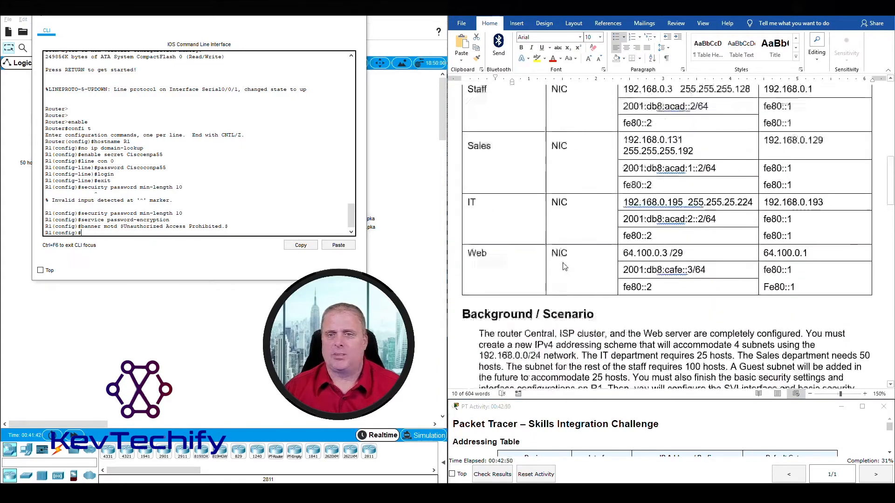
scroll(564, 267, down, 5)
scroll(563, 266, up, 10)
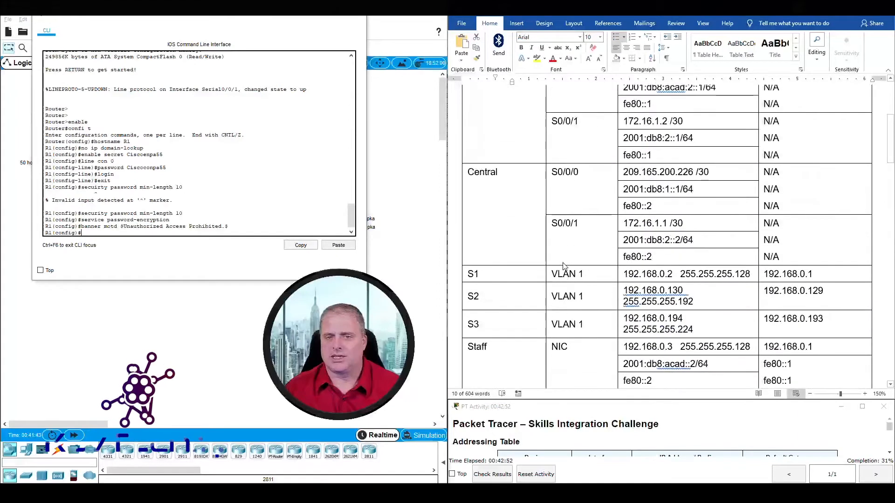
scroll(563, 267, up, 4)
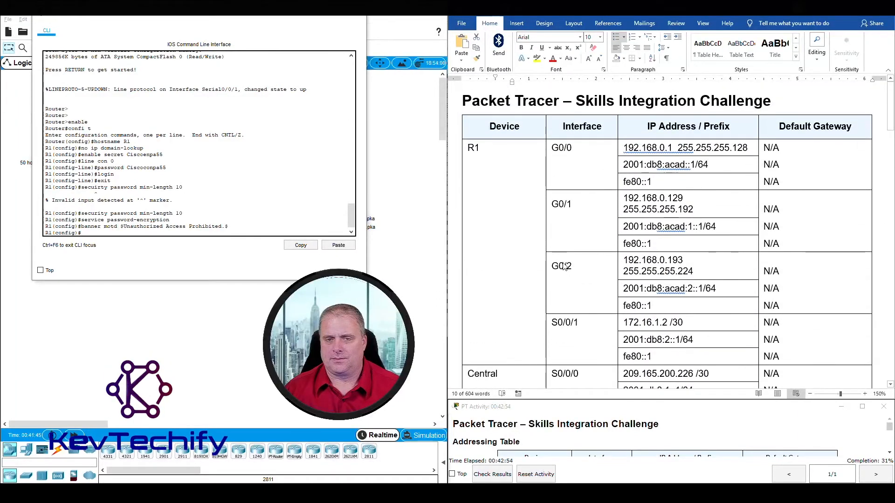
click(625, 148)
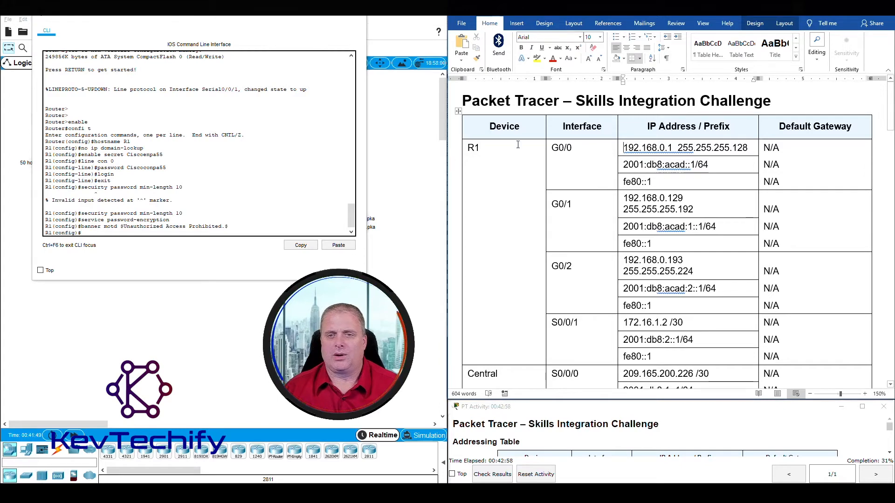
drag(623, 147, 748, 147)
click(631, 165)
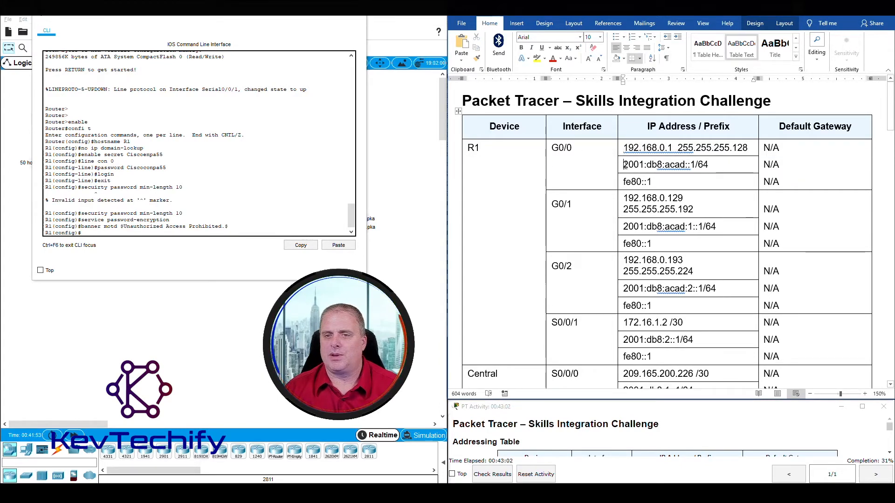
drag(631, 164, 708, 165)
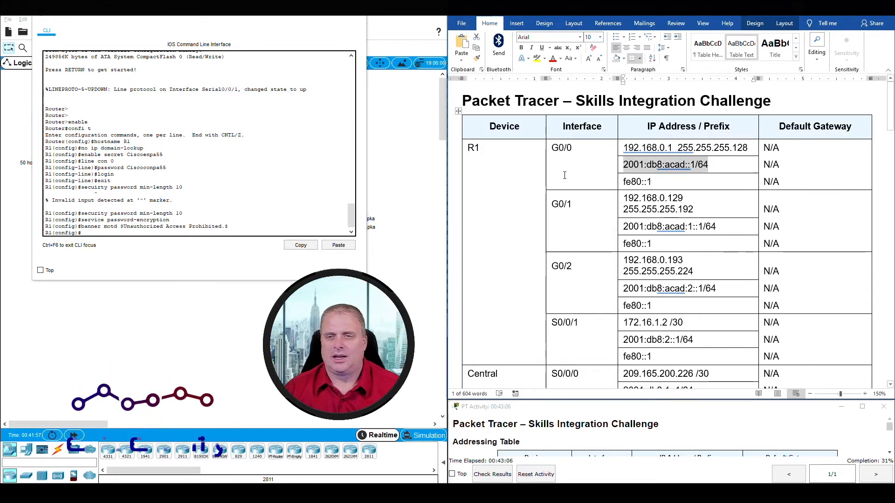
click(625, 183)
click(622, 182)
click(627, 180)
drag(623, 148, 652, 182)
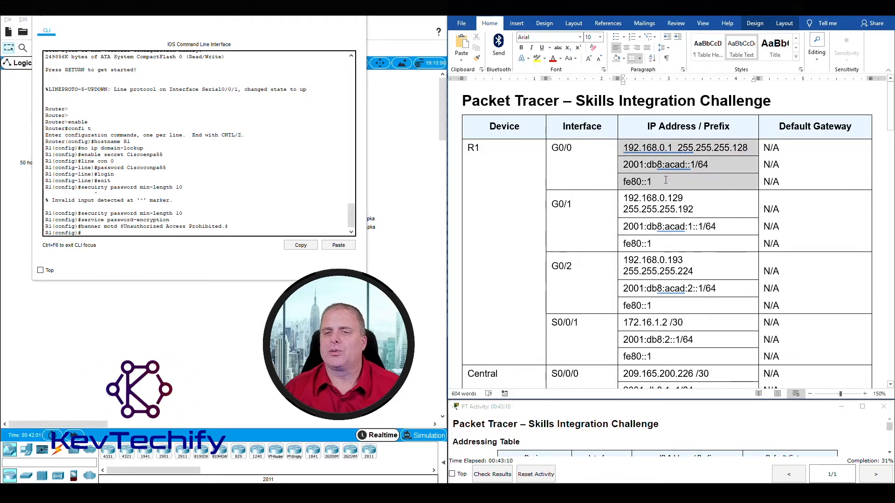
click(98, 234)
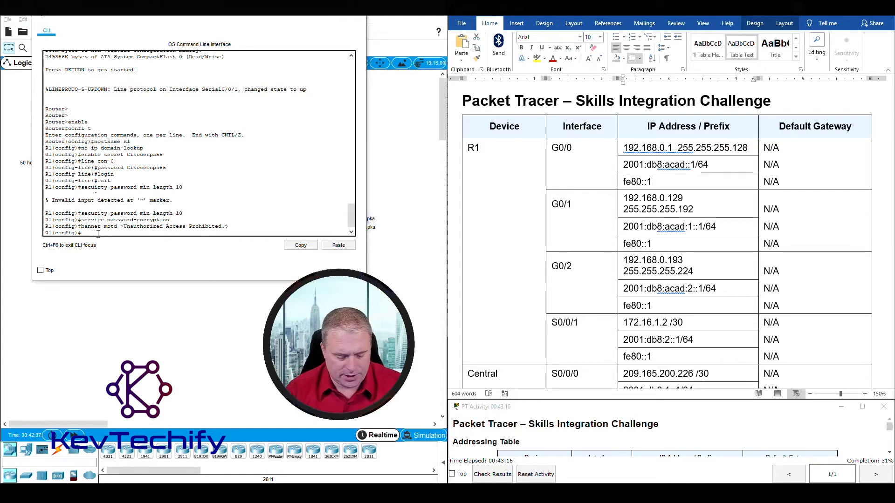
Give G0/0 IPv4 192.168.0.1 255.255.255.128 and IPv6 2001:db8:acad::1/64.
text(int g0/0)
key(Return)
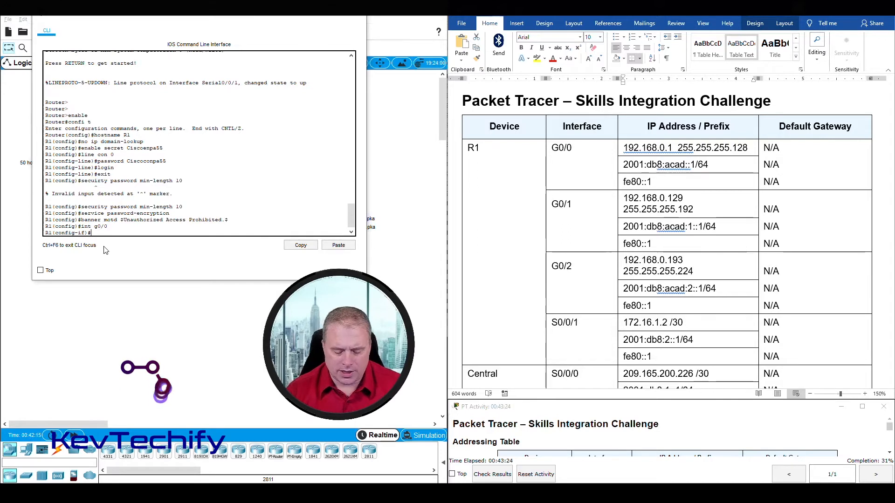
text(ip)
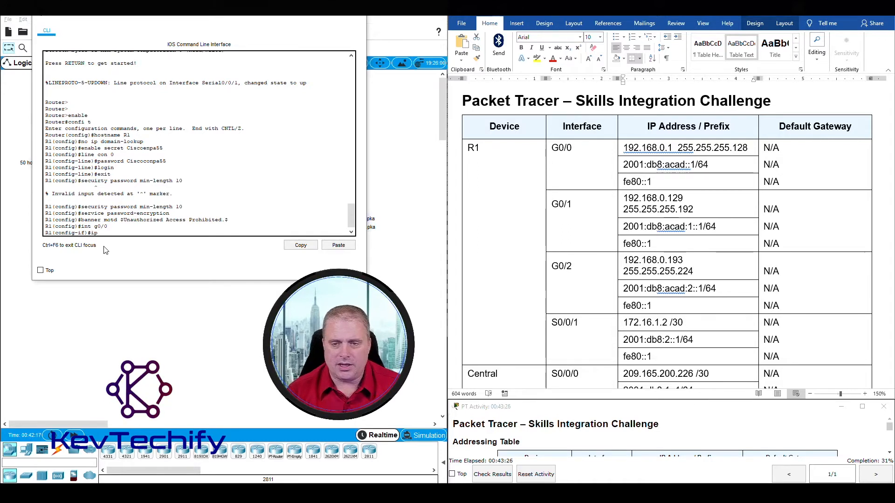
text( address)
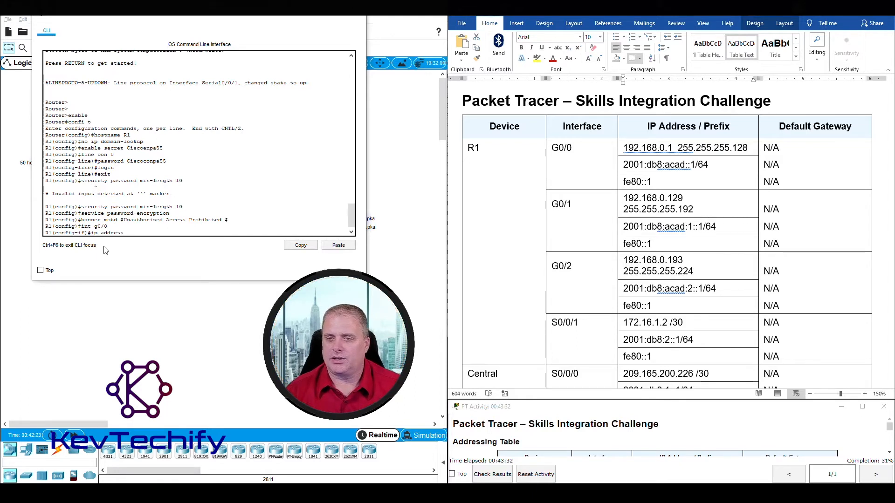
text( 192.168.0.1)
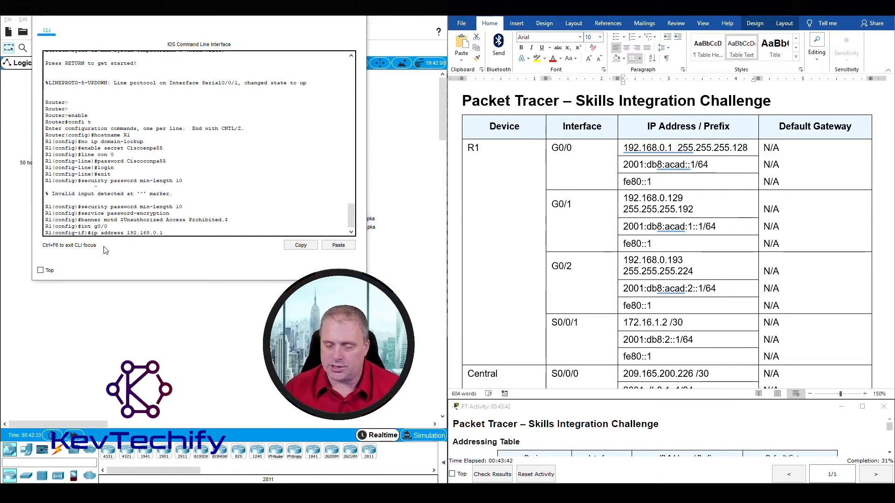
text(255.255.255.128)
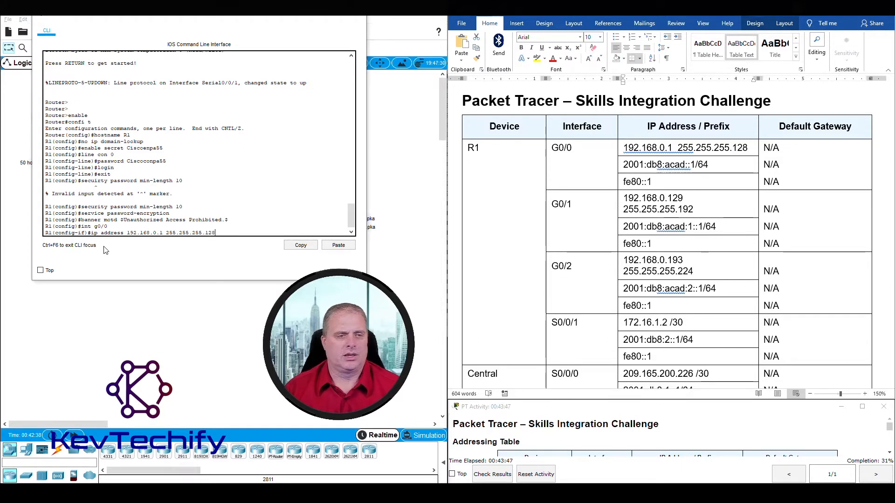
key(Return)
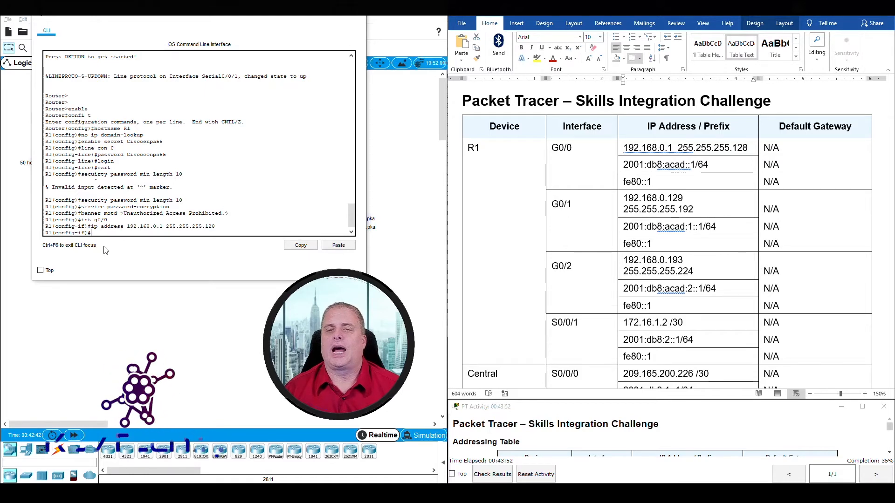
text(ipv6)
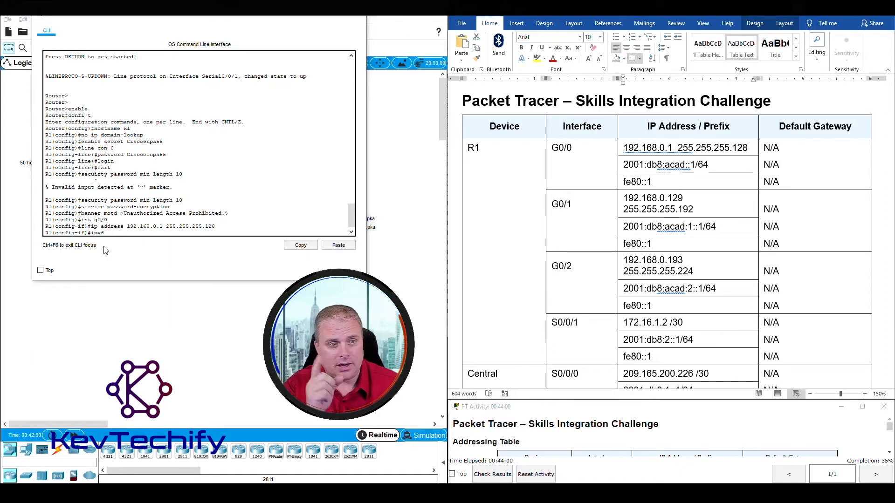
text( add)
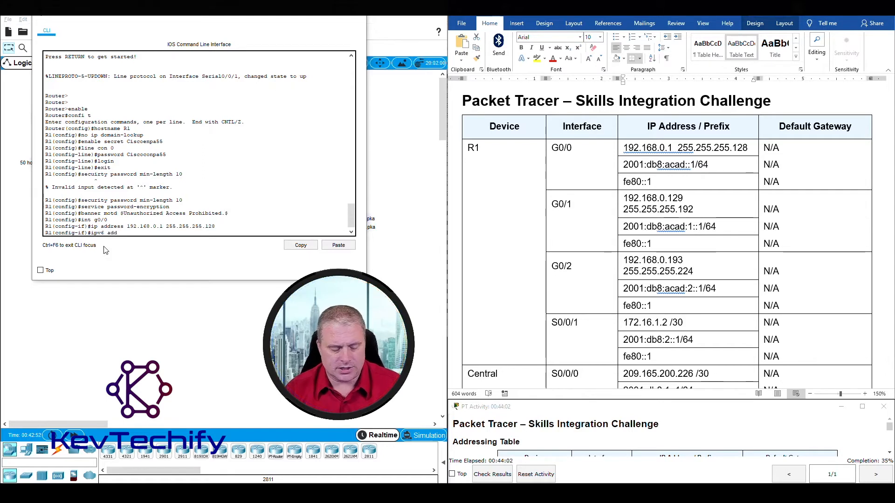
text(ress 2001:db8)
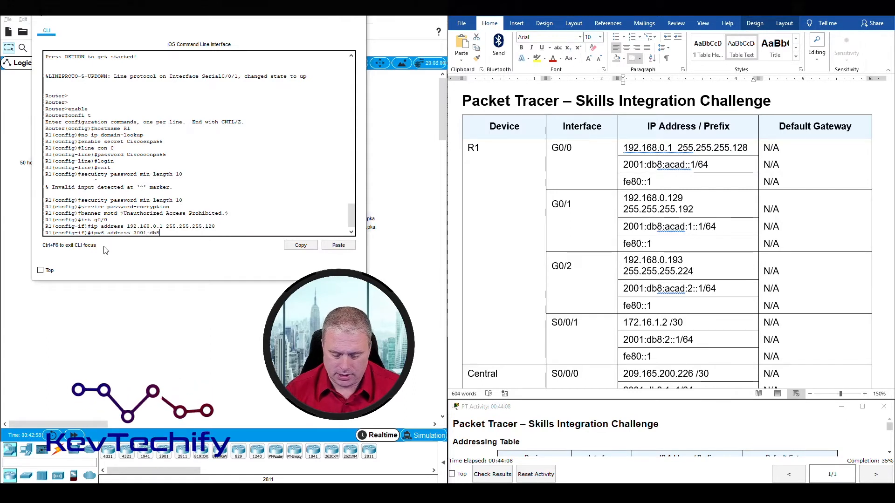
text(:acad::)
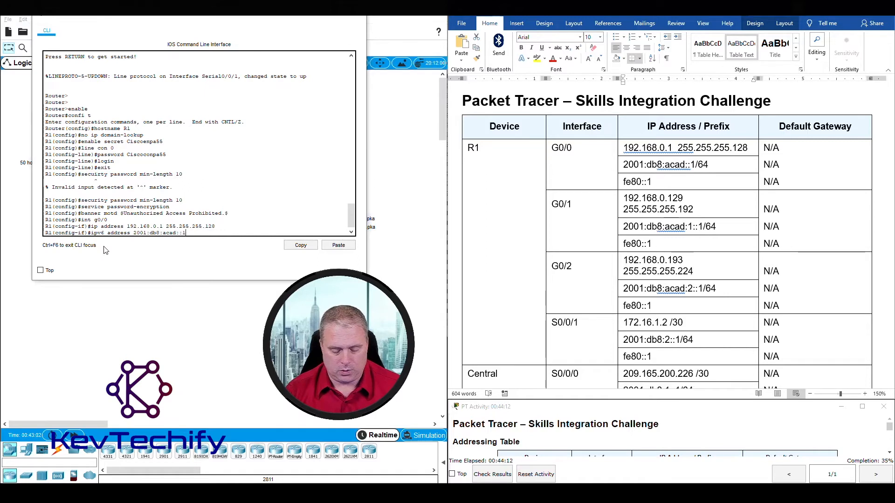
text(1/64)
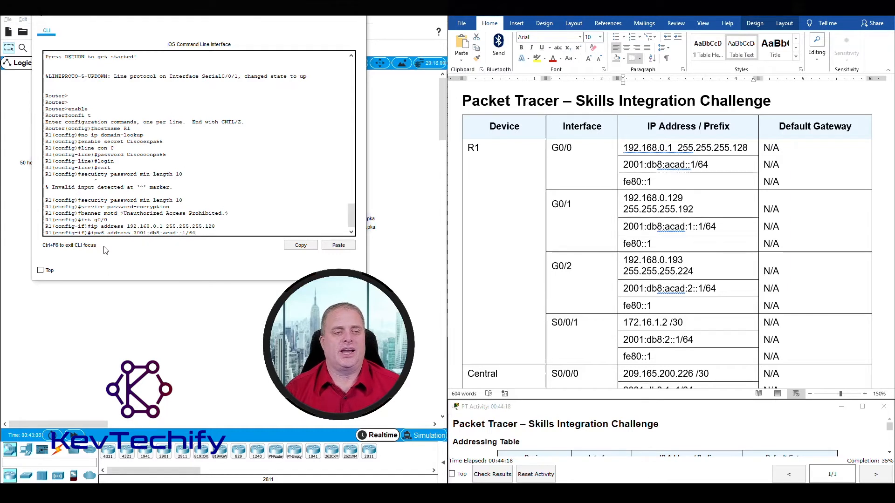
key(Return)
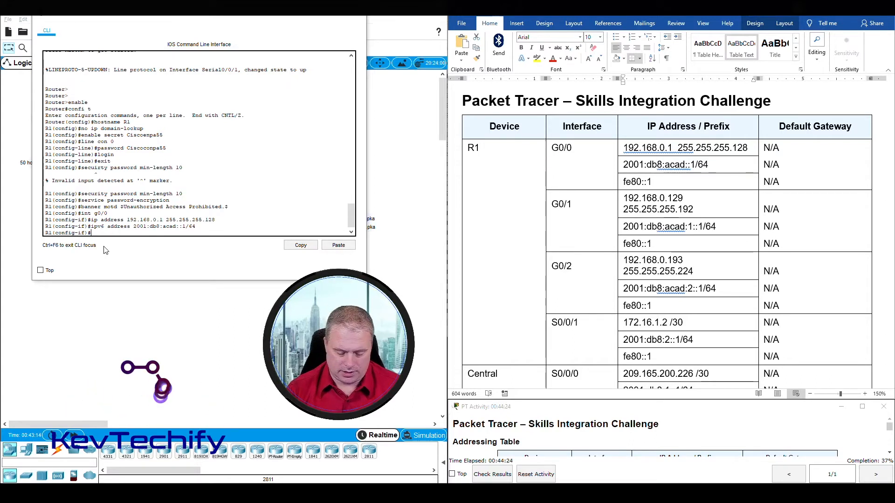
Assign fe80::1 as G0/0's link-local address using ipv6 address fe80::1 link-local.
text(ipv)
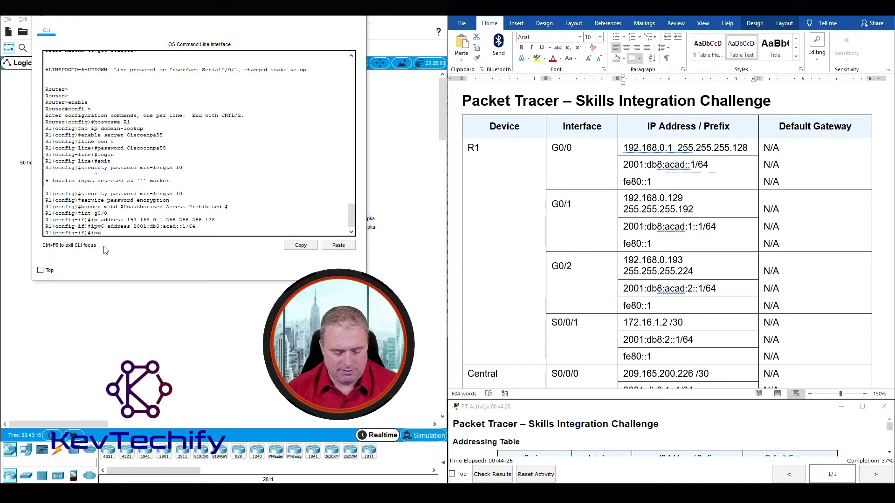
text(6 a)
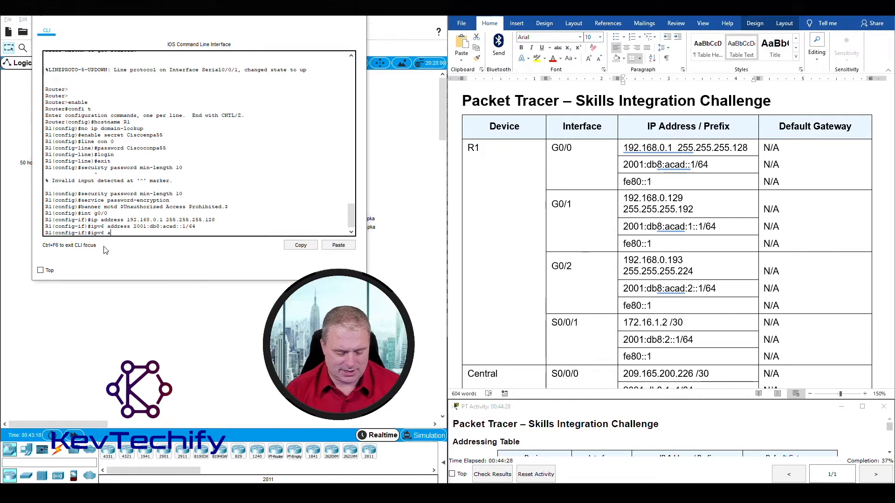
text(ddress fe80::)
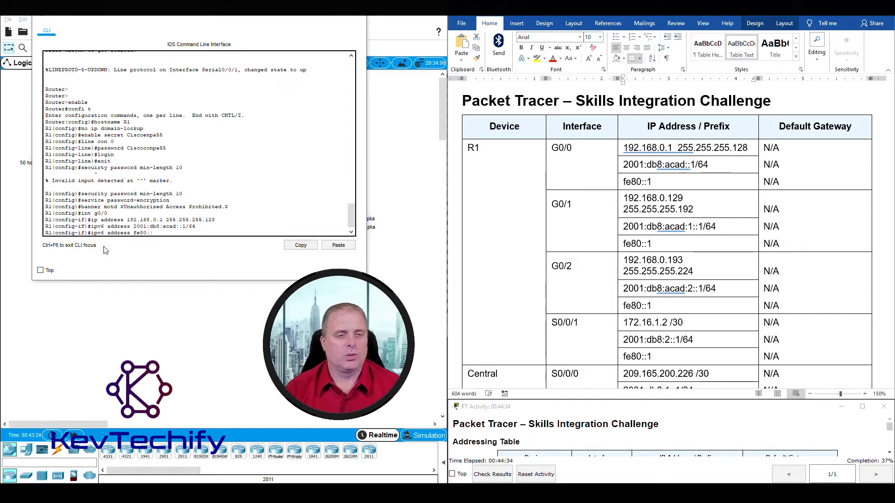
text(1)
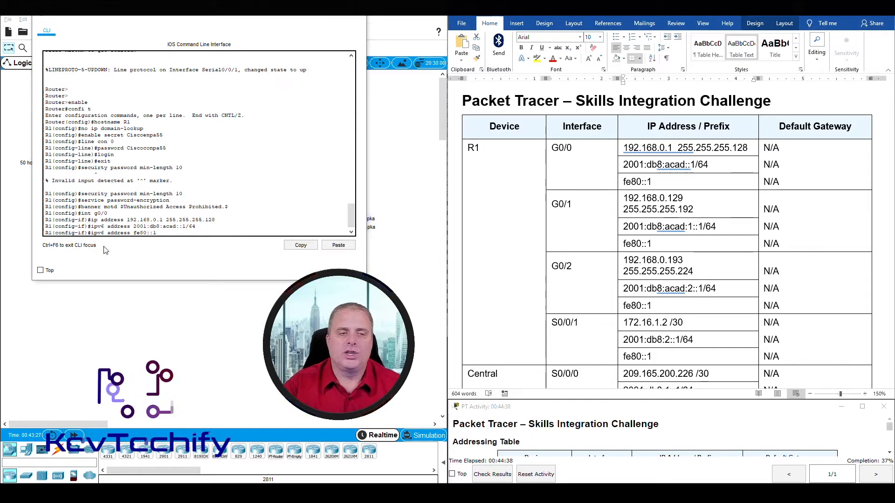
text( l)
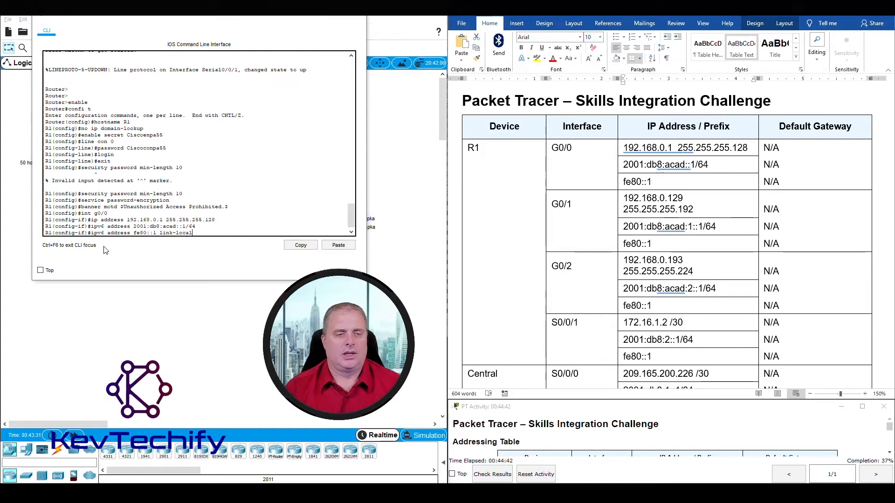
text(ink-local)
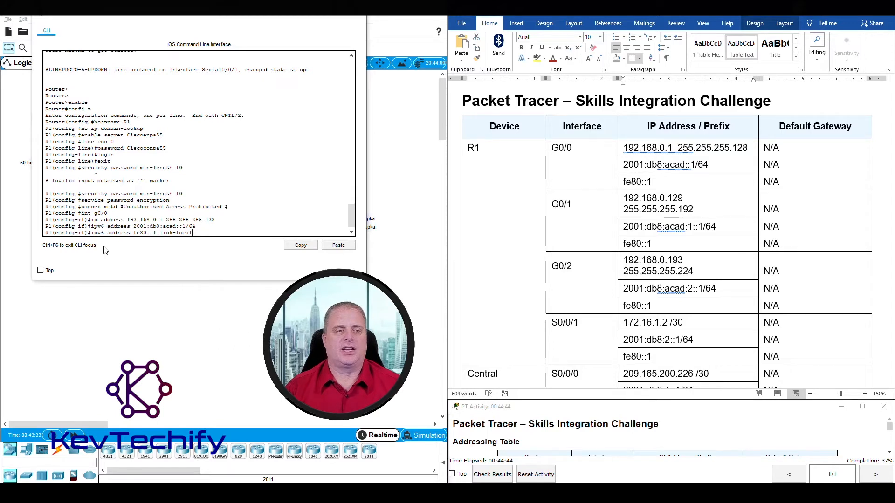
key(Return)
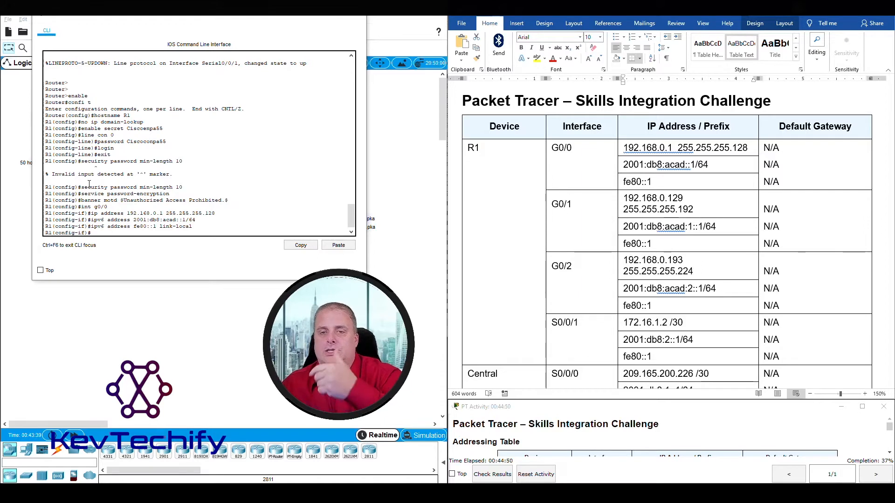
Look up the G0/1 rows in the addressing table, then return to R1's CLI.
click(563, 165)
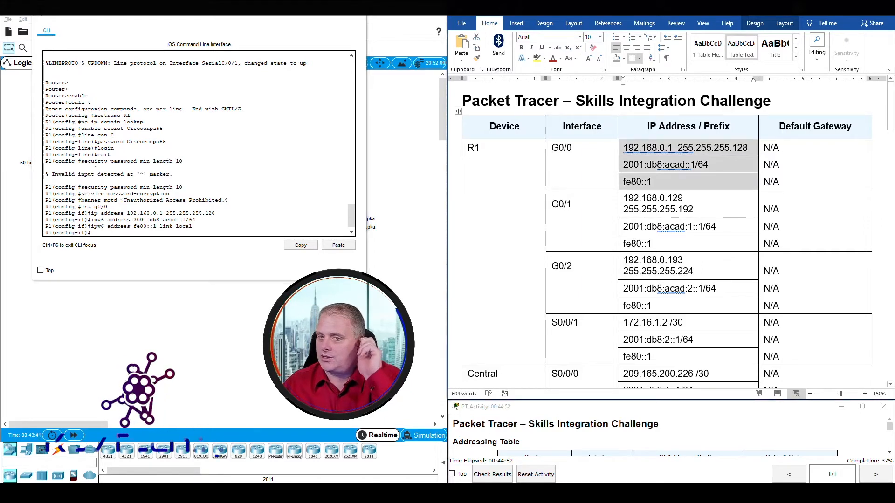
drag(552, 203, 706, 246)
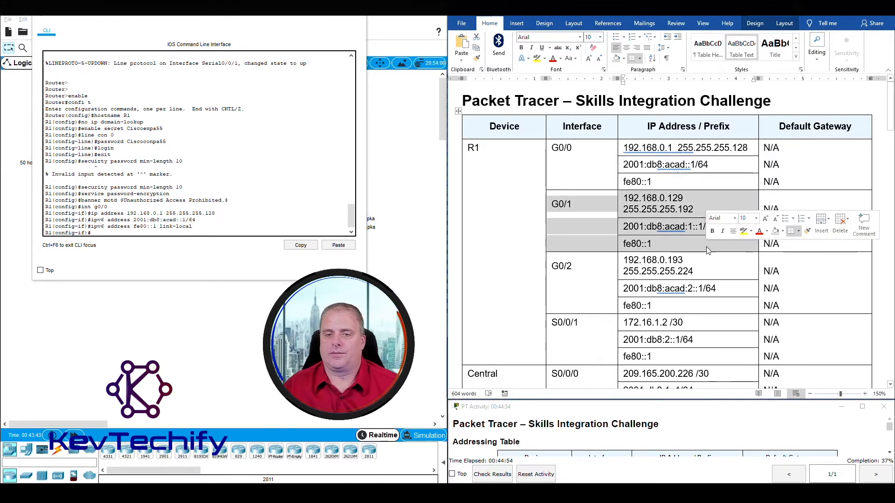
click(129, 233)
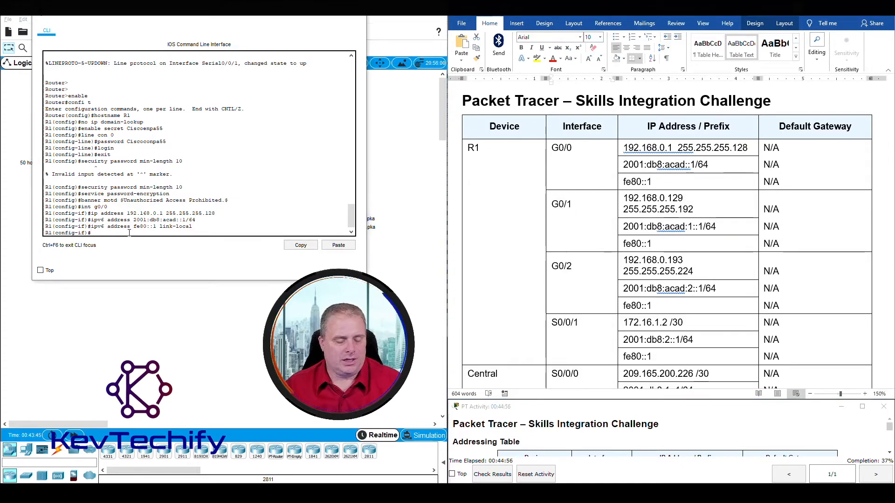
Give interface G0/1 the IPv4 address 192.168.0.129 255.255.255.192.
text(int )
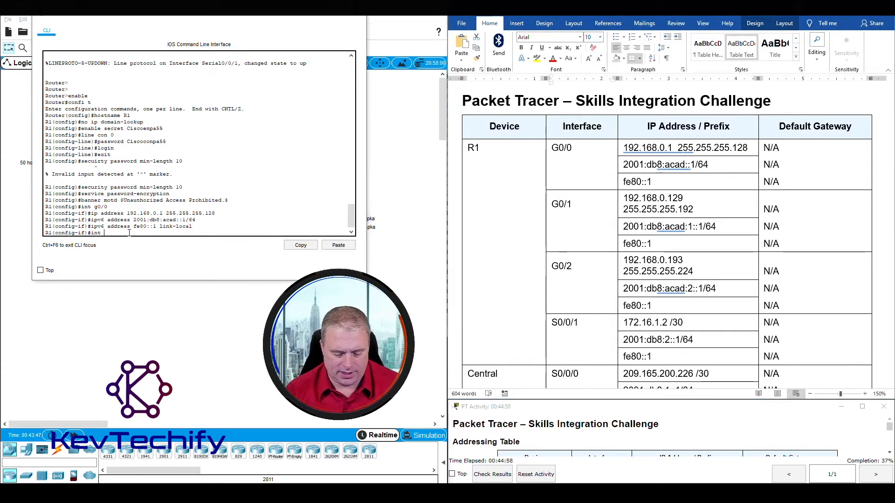
text(g0/1)
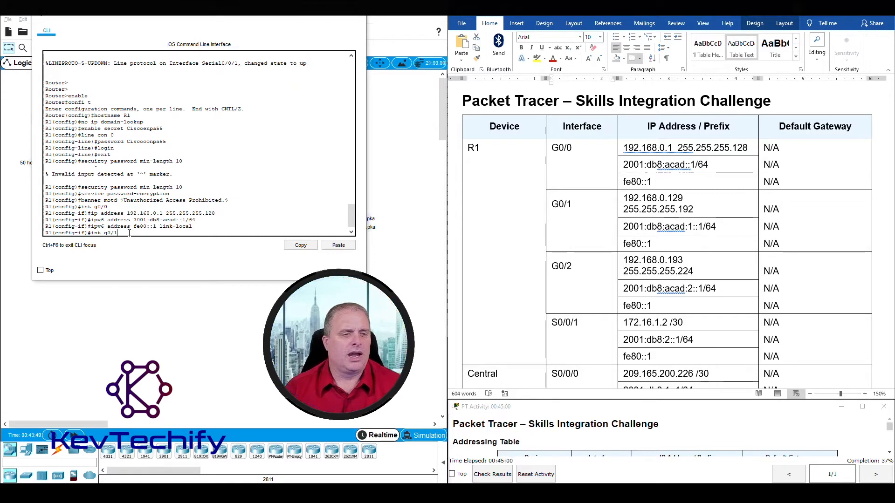
key(Return)
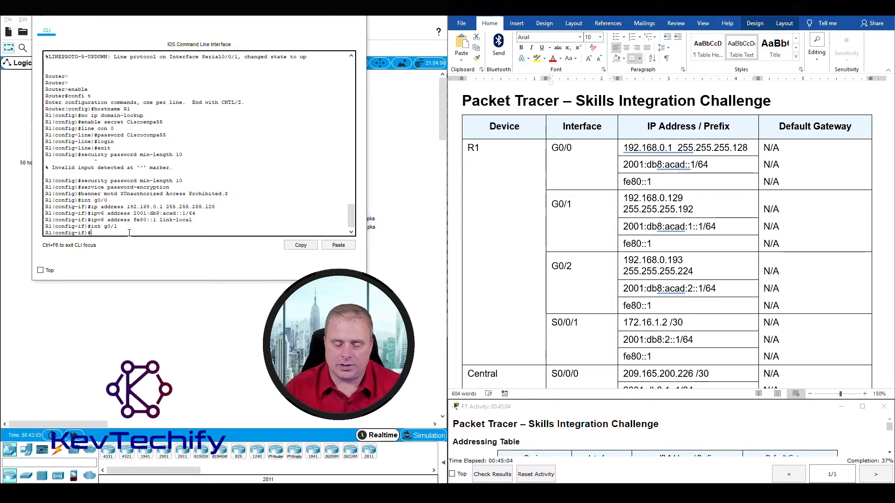
text(ip)
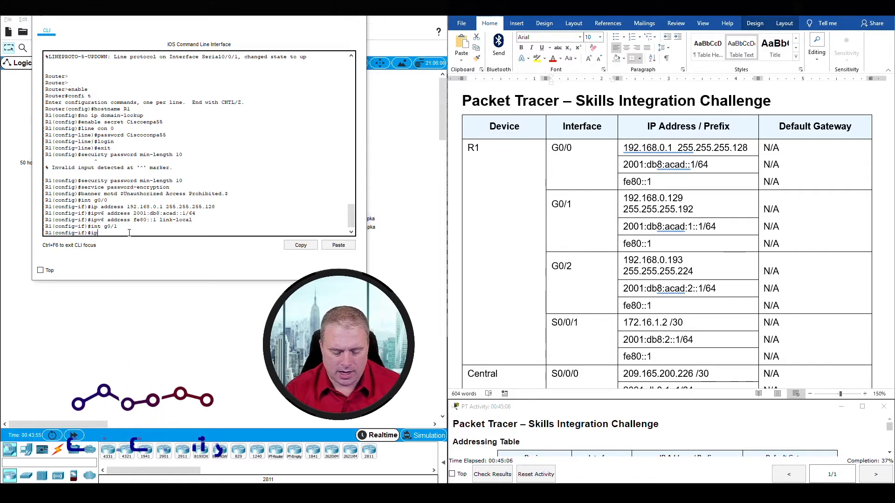
text( address )
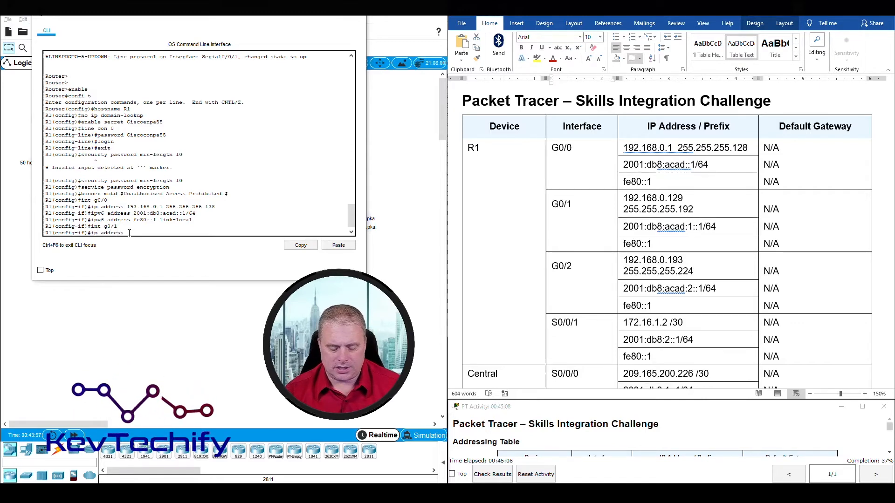
text(19)
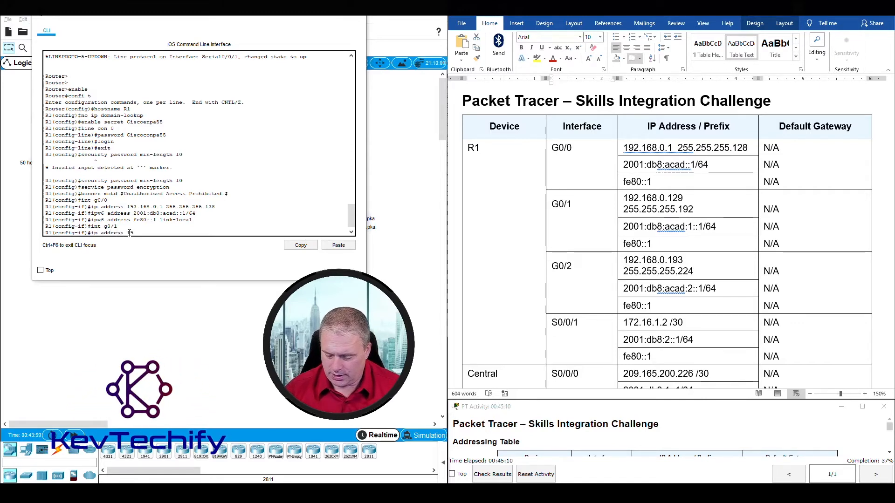
text(2.168.0.129)
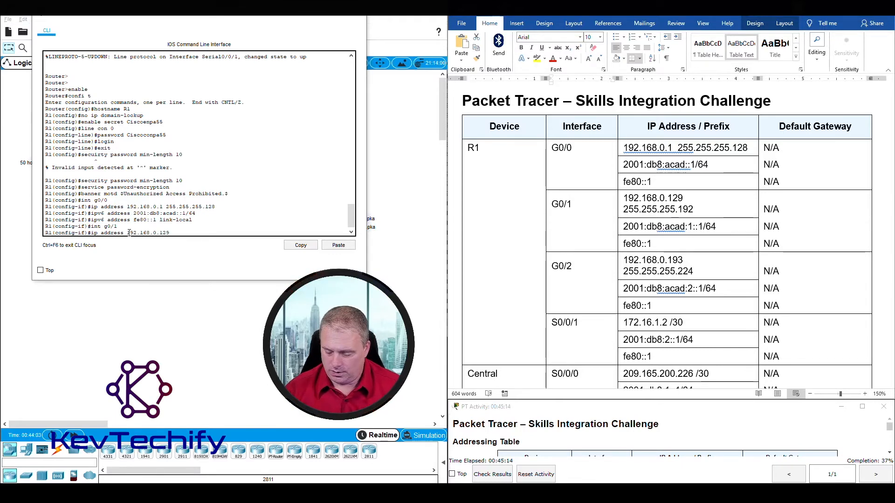
text( 255.255.255)
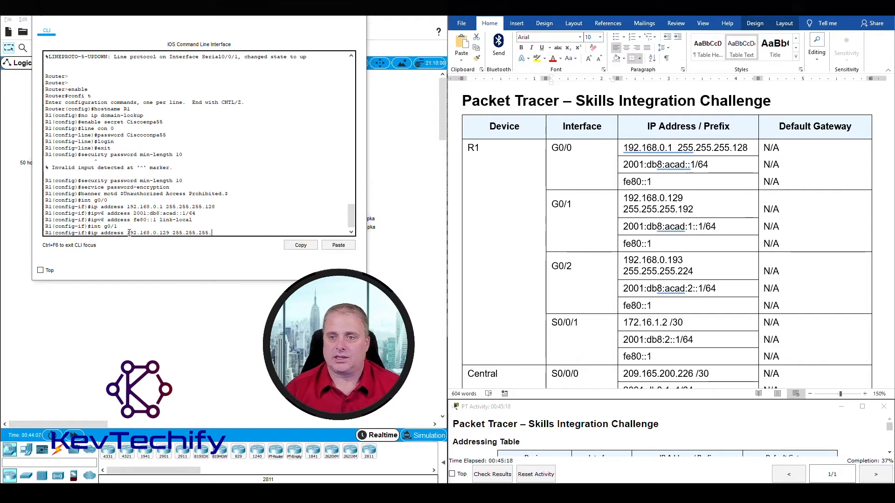
text(.192)
key(Return)
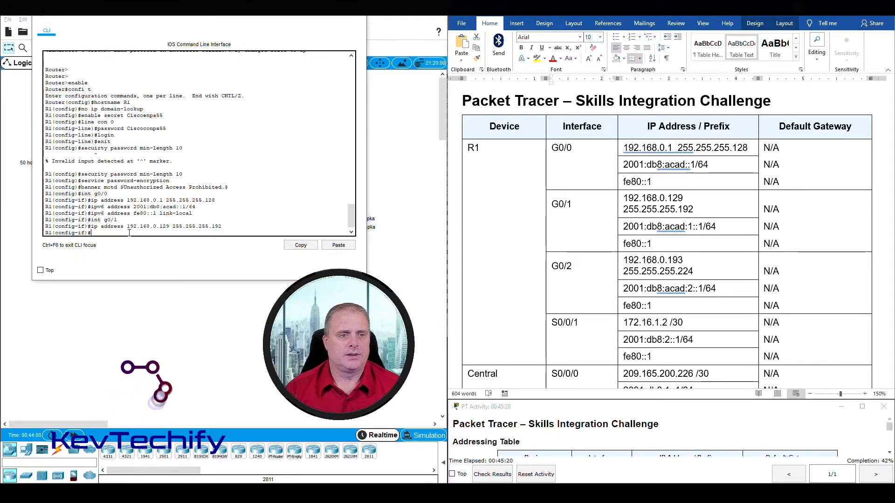
Give G0/1 the IPv6 address 2001:db8:acad:1::1/64, fixing the rejected first command.
text(ipv)
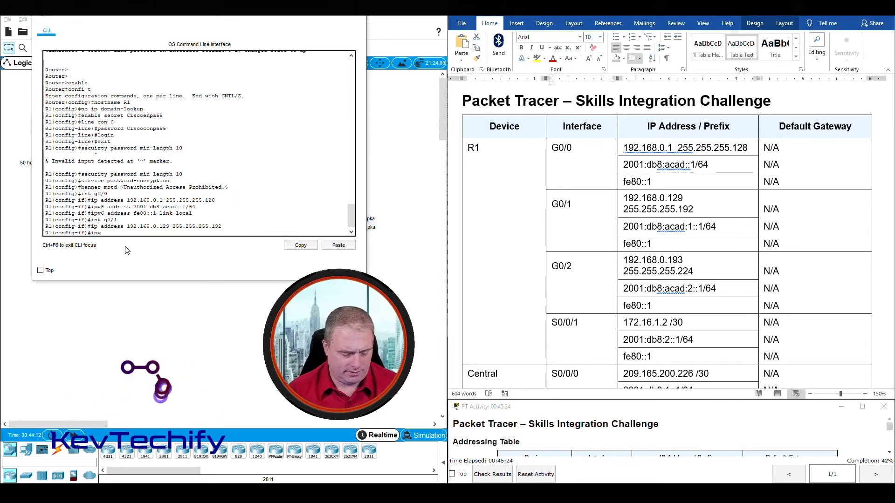
text(6 a)
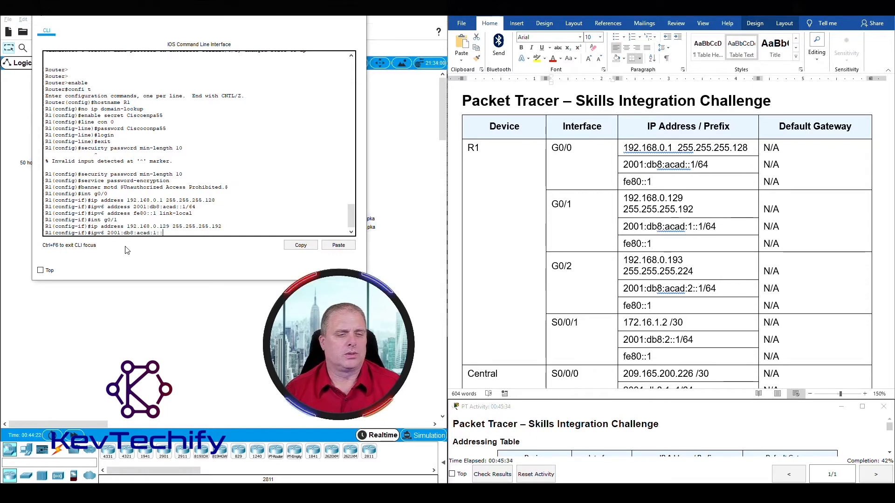
text(/)
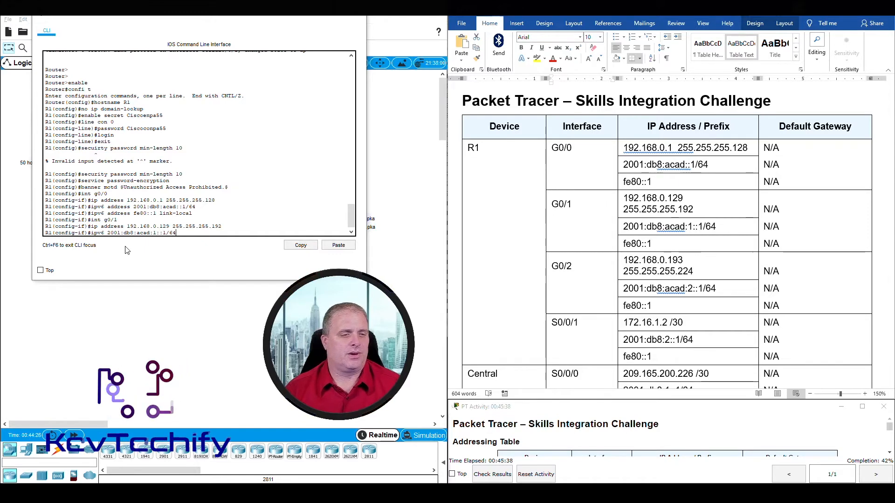
text(64)
key(Return)
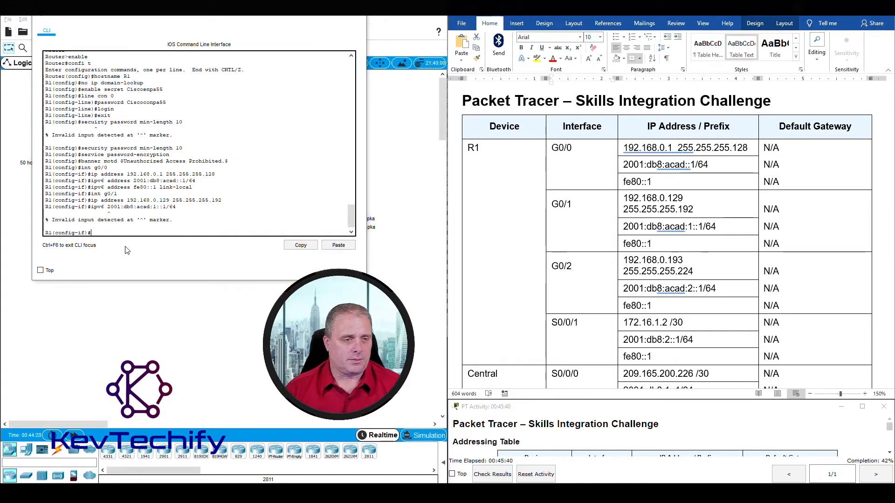
key(Up)
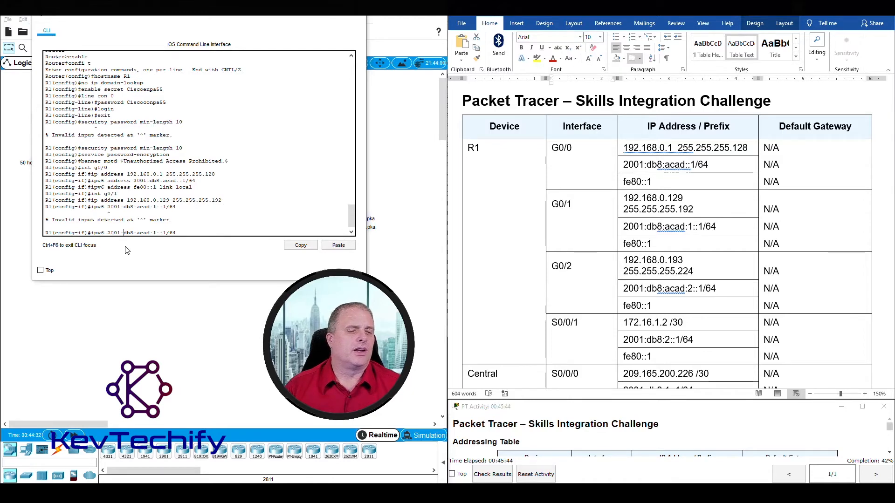
text(address)
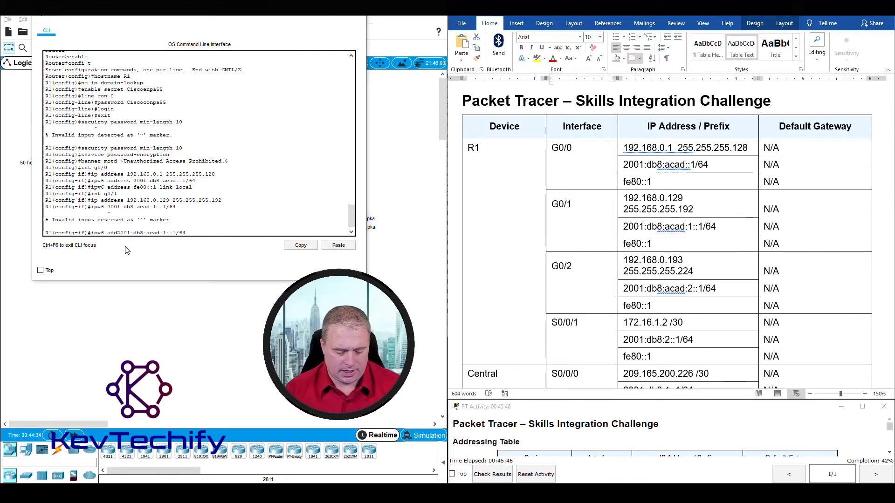
key(Return)
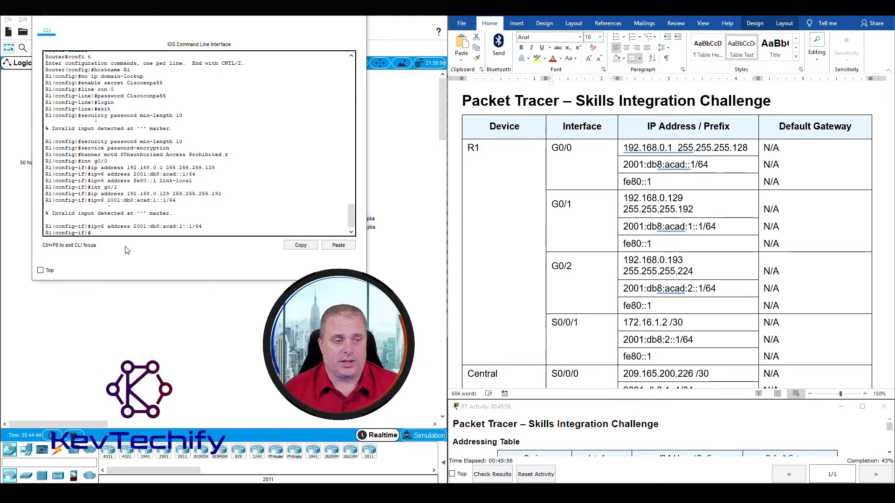
Add the link-local address fe80::1 to G0/1.
text(ipv6 add)
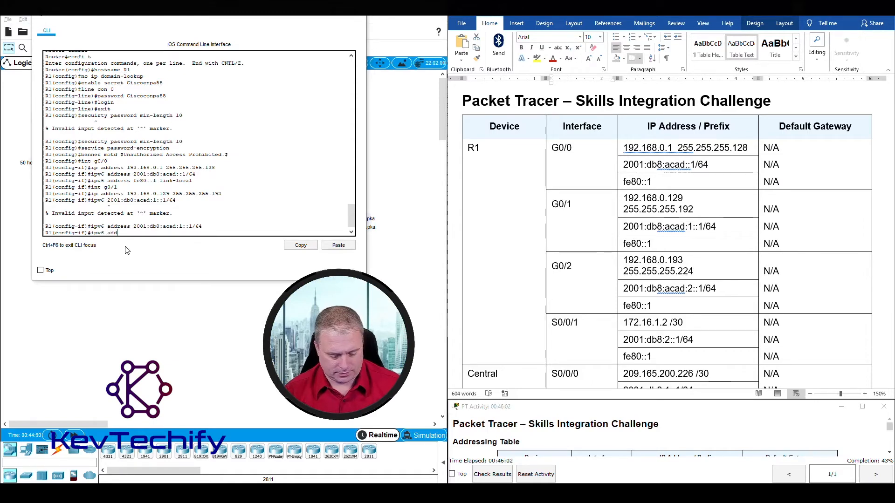
text(res)
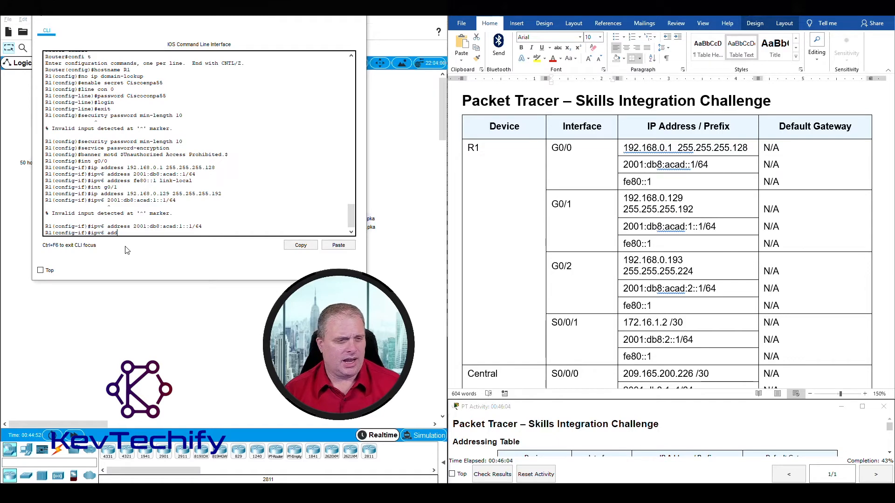
text(s )
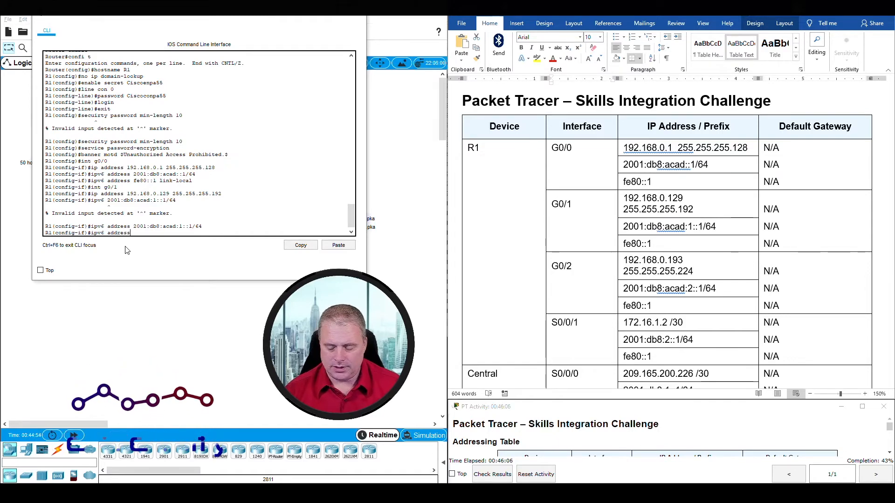
text(f)
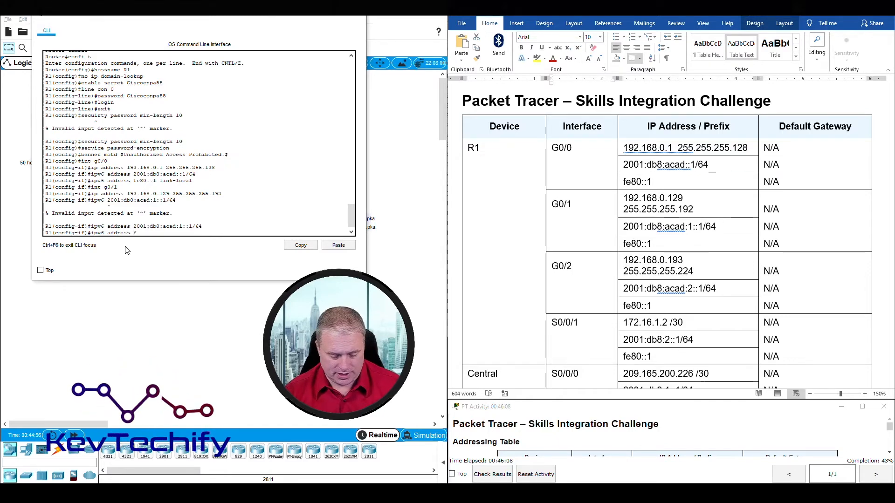
text(e80::1 link-local)
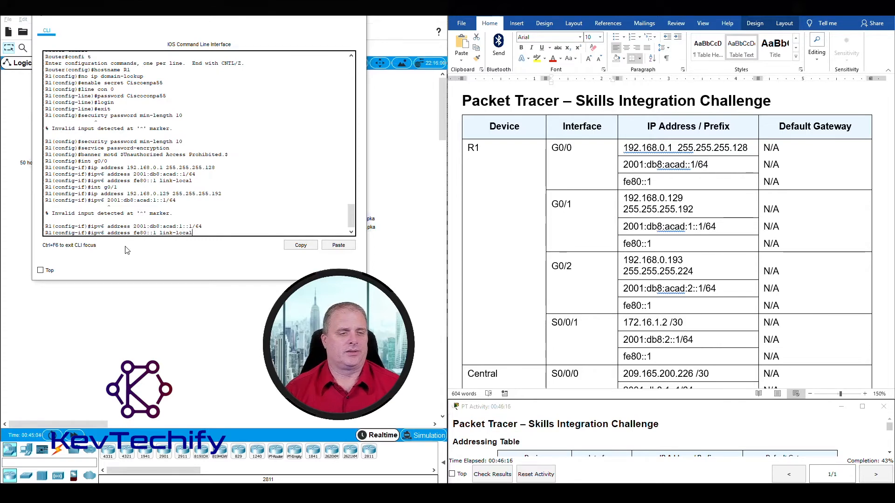
key(Return)
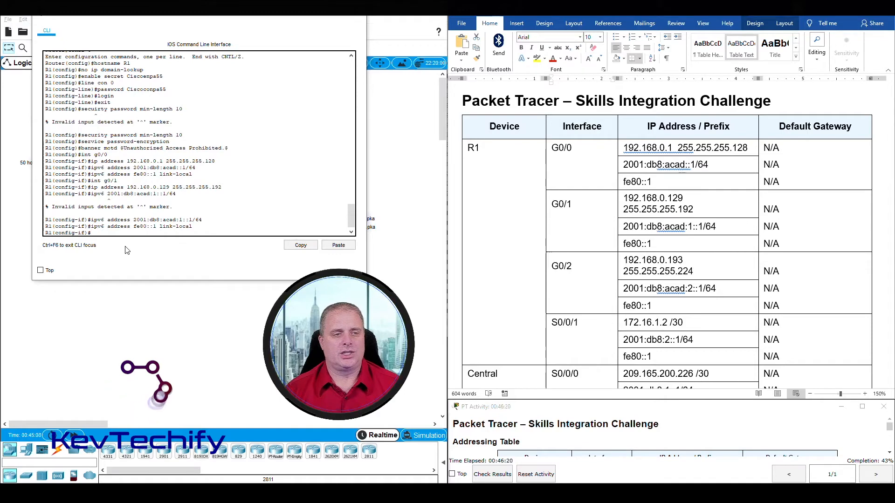
Check the G0/2 rows of the addressing table and return to R1's CLI.
click(563, 213)
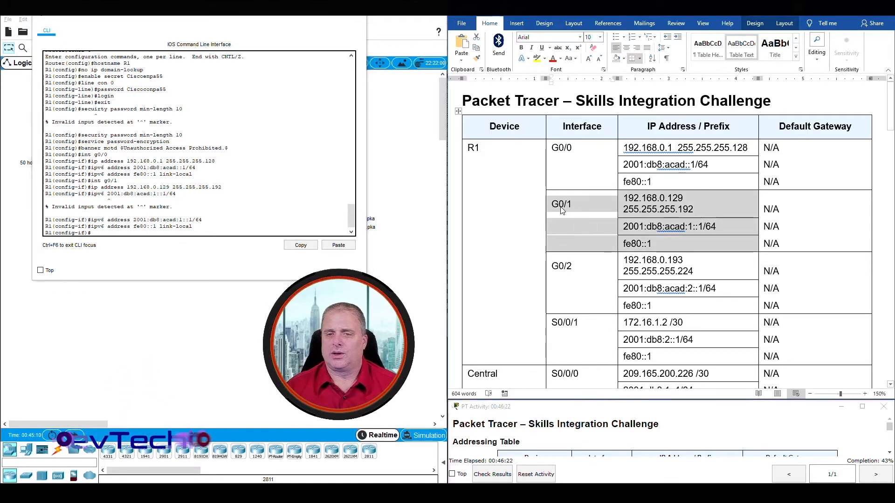
drag(568, 273, 698, 303)
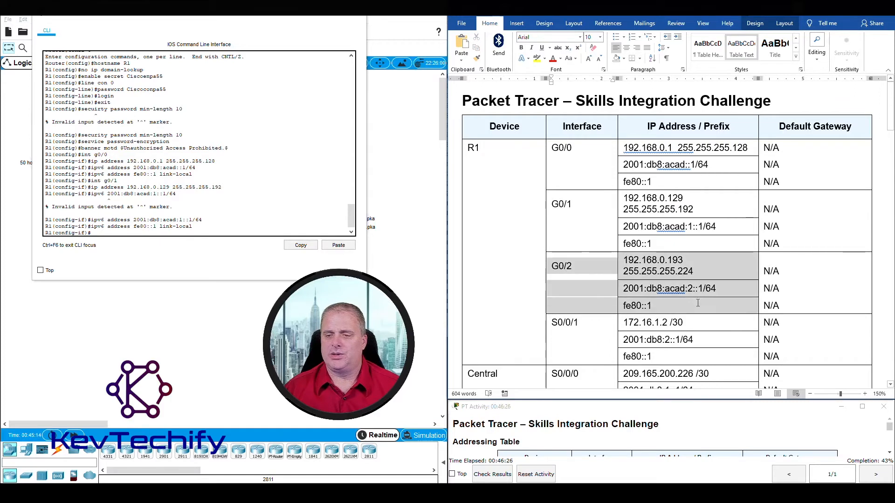
click(130, 233)
Enter interface G0/2 and assign IPv4 192.168.0.193 255.255.255.224.
text(int g0/2)
key(Return)
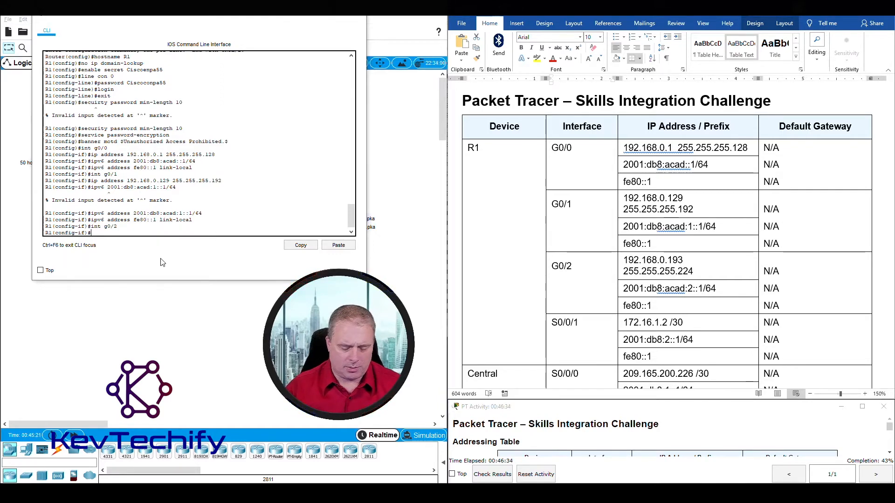
text(ip a)
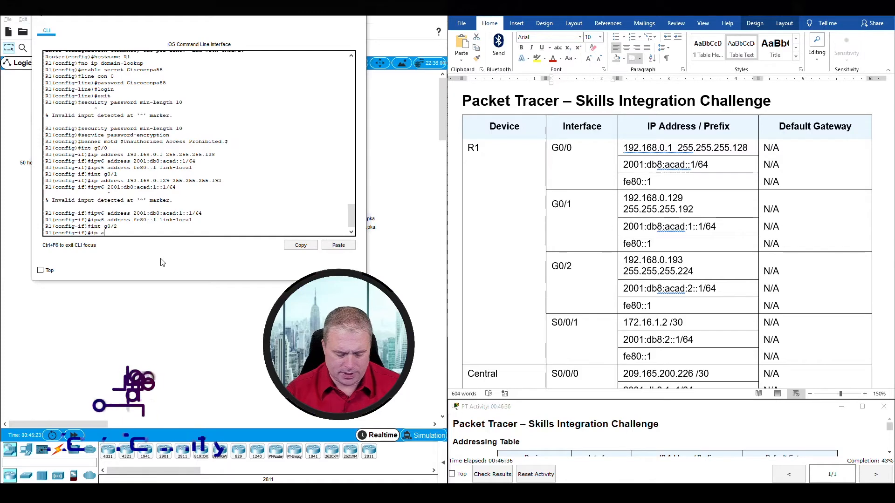
text(ddress)
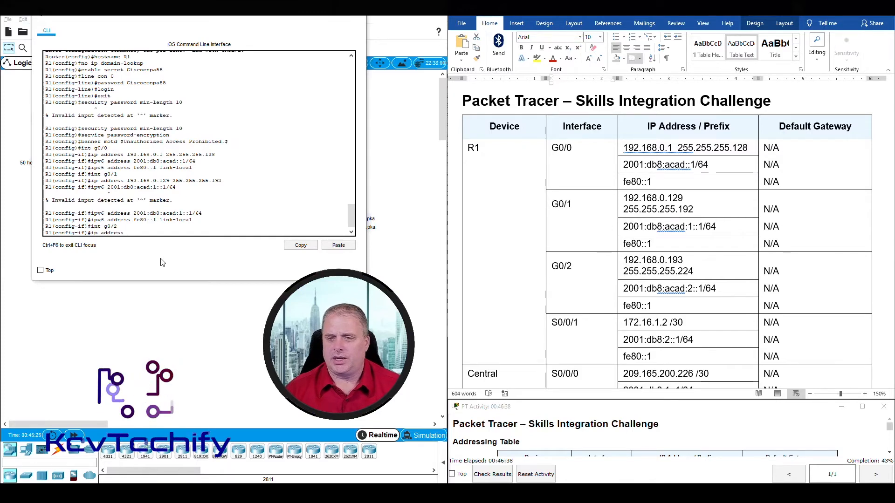
text( 192.16)
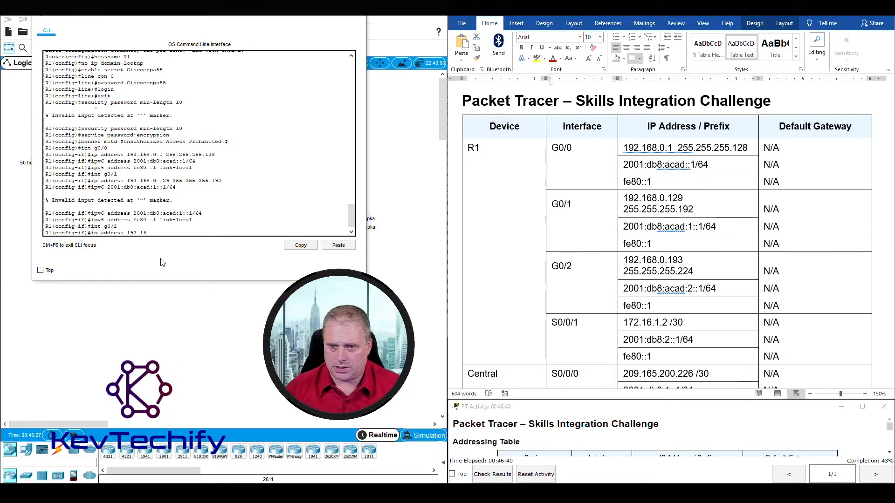
text(8.0.19)
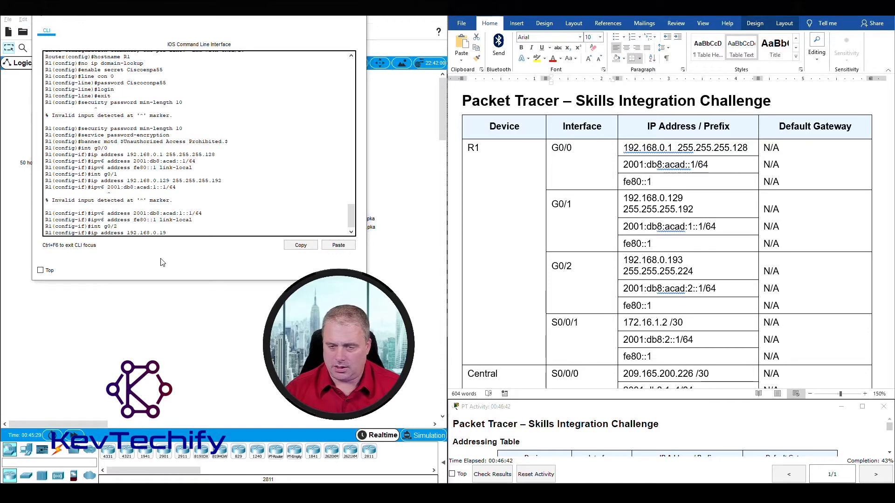
text(3 255.255.255.22)
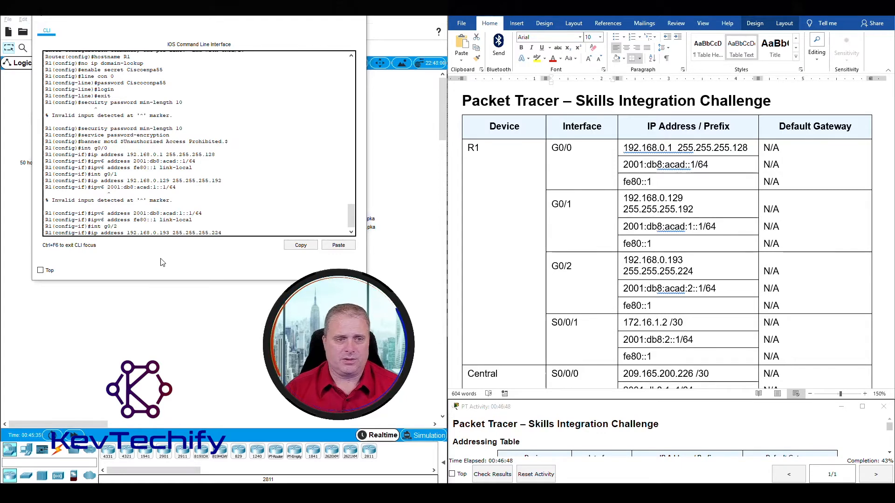
text(4)
key(Return)
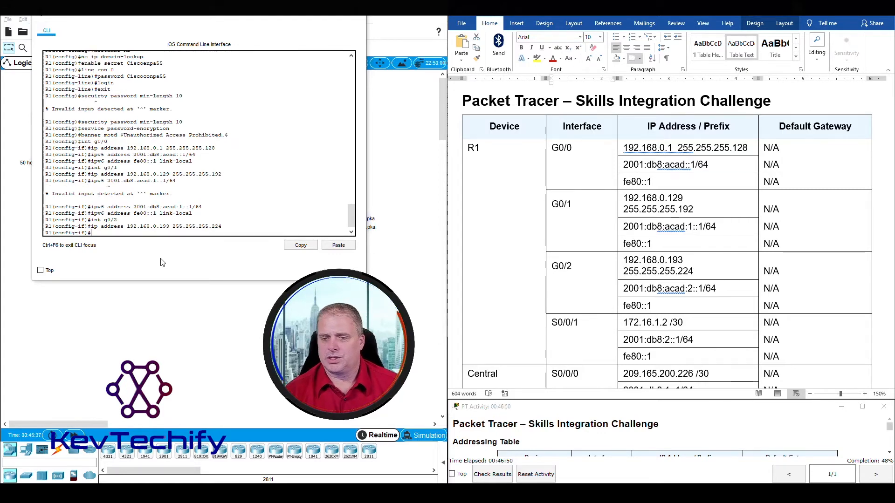
Add IPv6 2001:db8:acad:2::1/64 and link-local fe80::1 to G0/2.
text(ip)
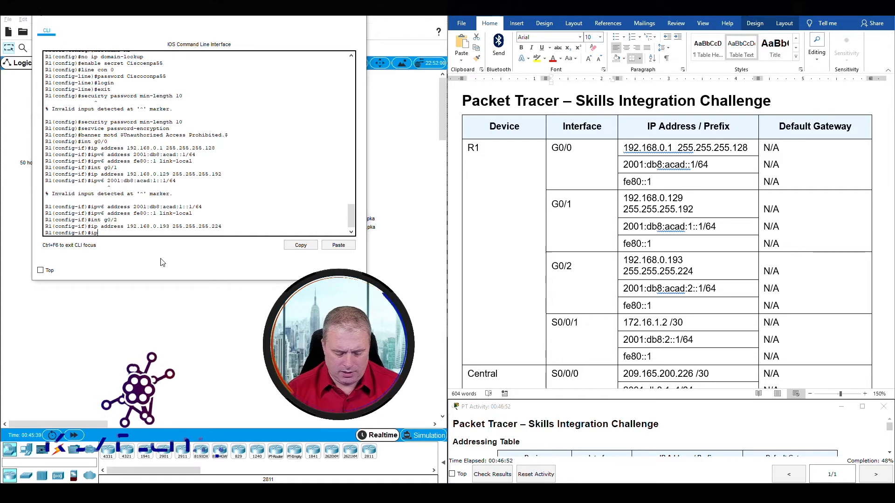
text(v6 address)
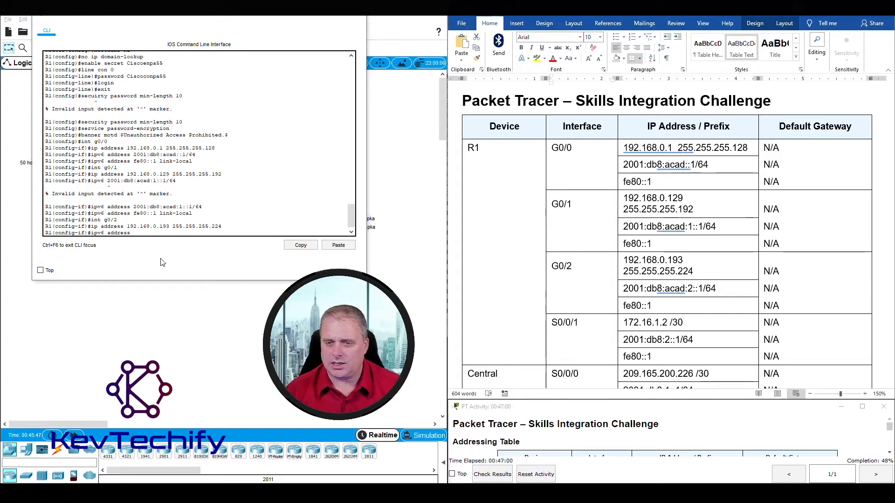
text(2001:db8:acad:)
text(::1)
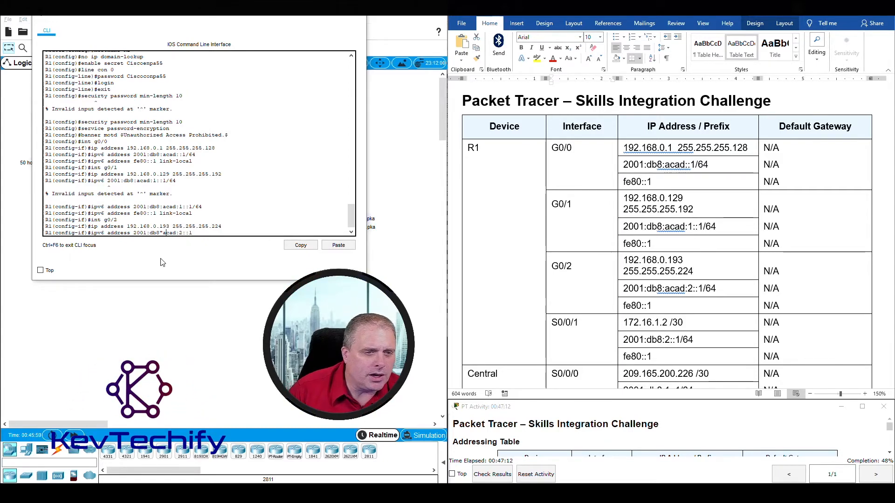
key(Left)
key(Left)
key(Left)
key(Left)
key(Left)
key(Left)
key(Left)
key(Left)
key(Left)
key(BackSpace)
text(:)
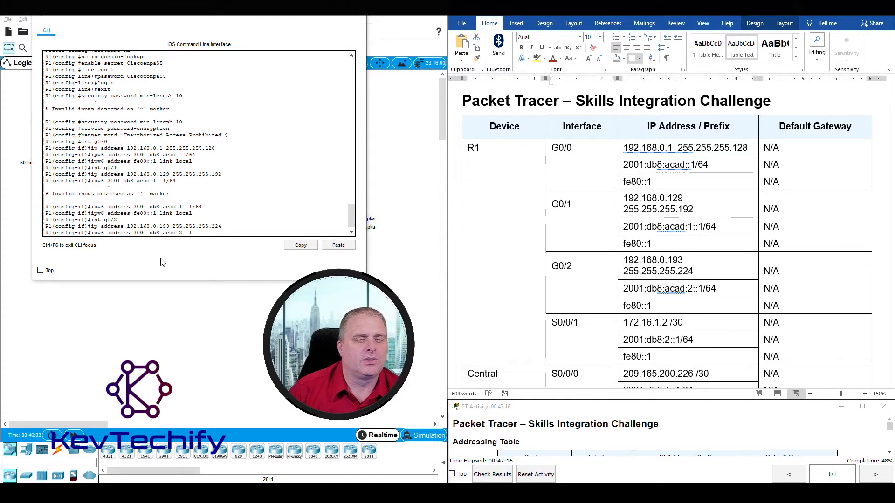
key(Right)
key(Right)
key(Right)
key(Right)
text(/64)
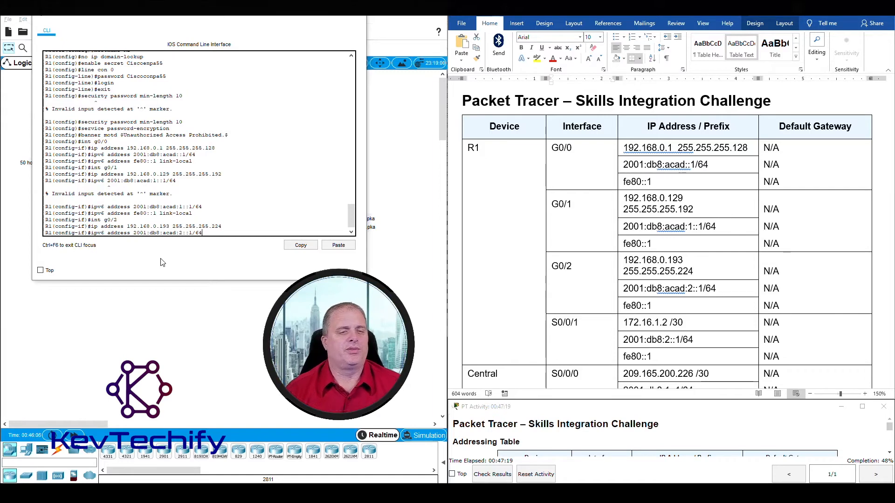
key(Return)
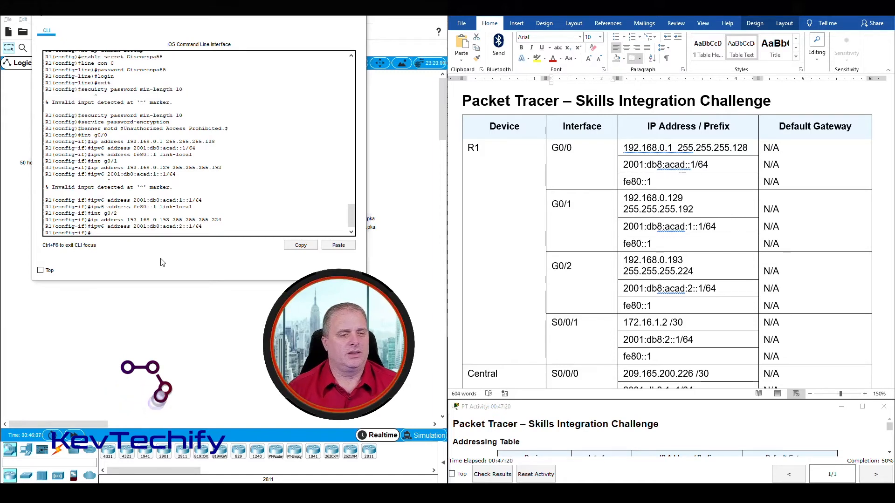
text(ipv6 )
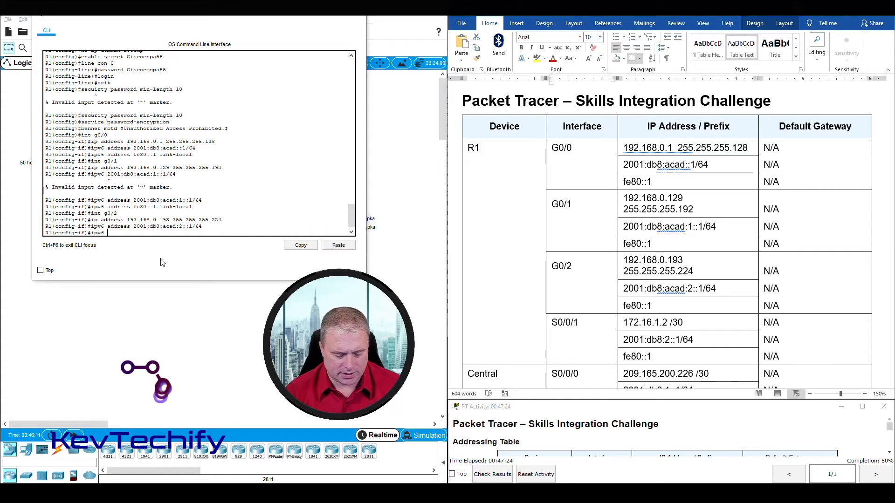
text(address)
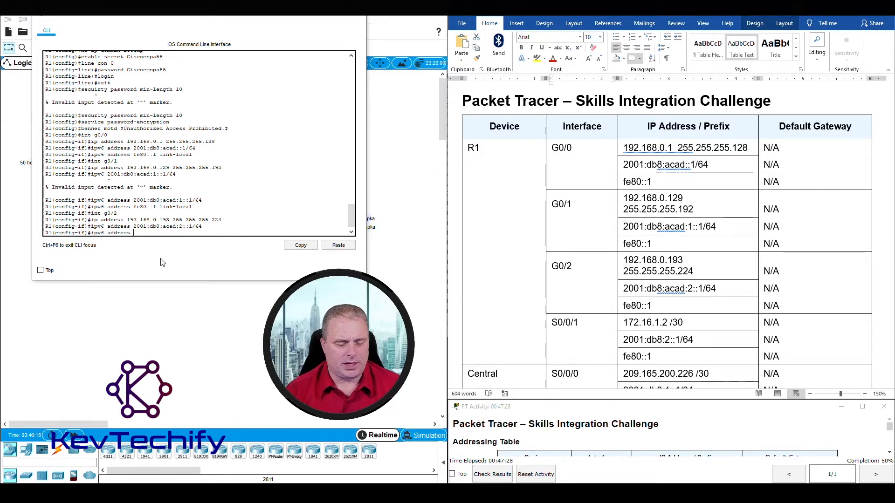
text( fe80::)
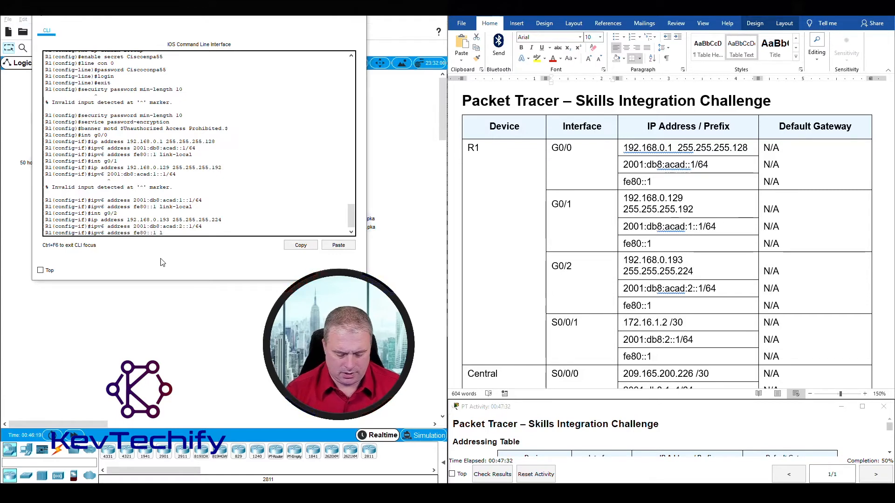
text(1 link-local)
key(Return)
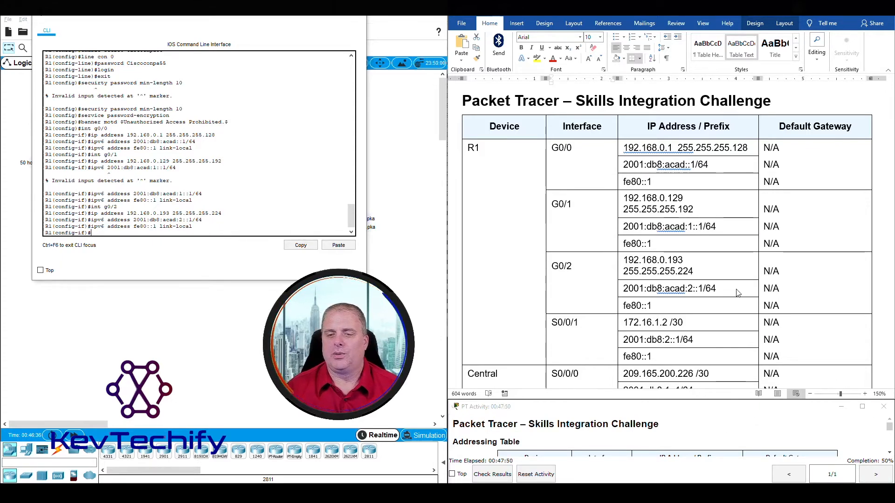
Review the Gigabit Ethernet and Configure SSH on R1 tasks in the lab document.
scroll(738, 292, down, 3)
scroll(737, 293, down, 10)
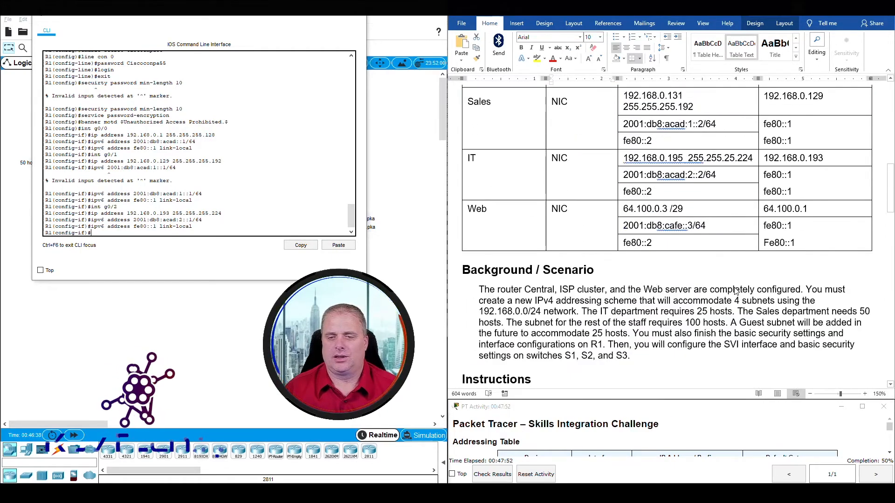
scroll(735, 291, down, 15)
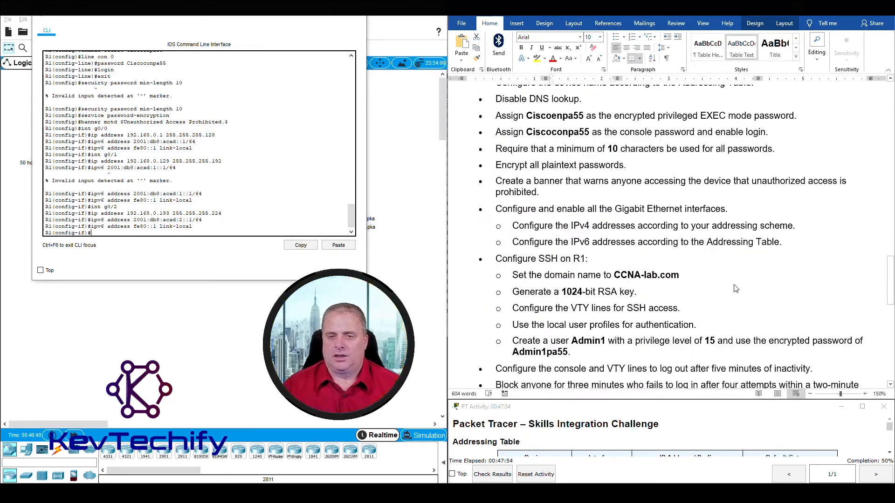
scroll(735, 288, up, 4)
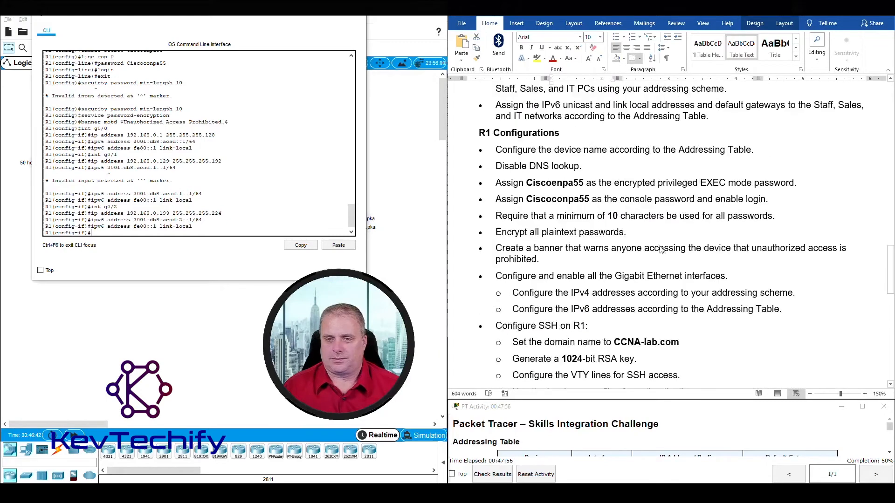
scroll(540, 265, down, 2)
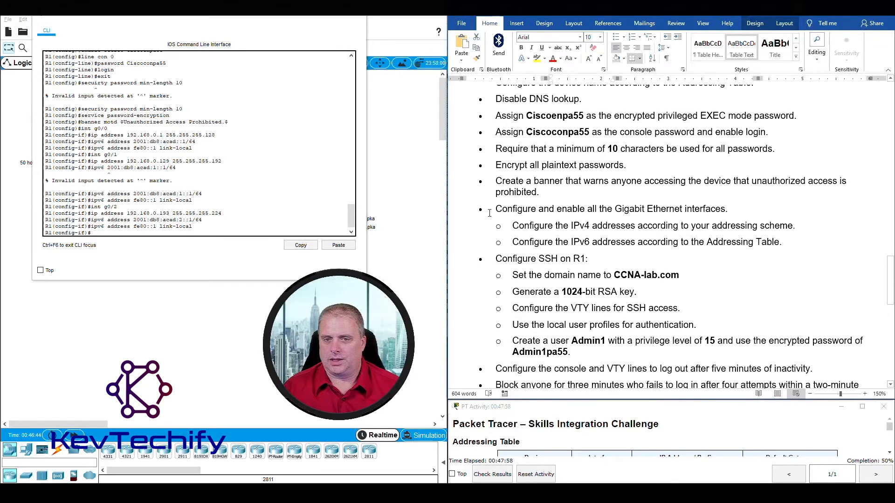
drag(501, 209, 793, 243)
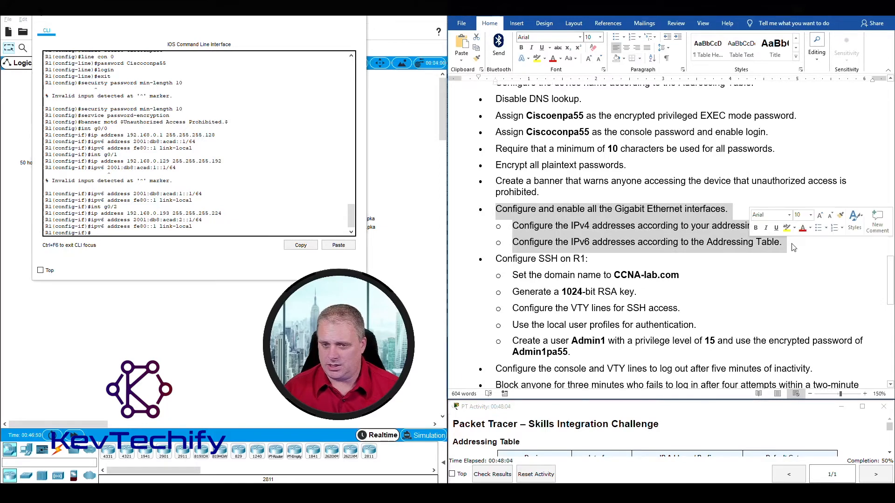
scroll(792, 244, down, 2)
click(793, 243)
drag(497, 192, 704, 283)
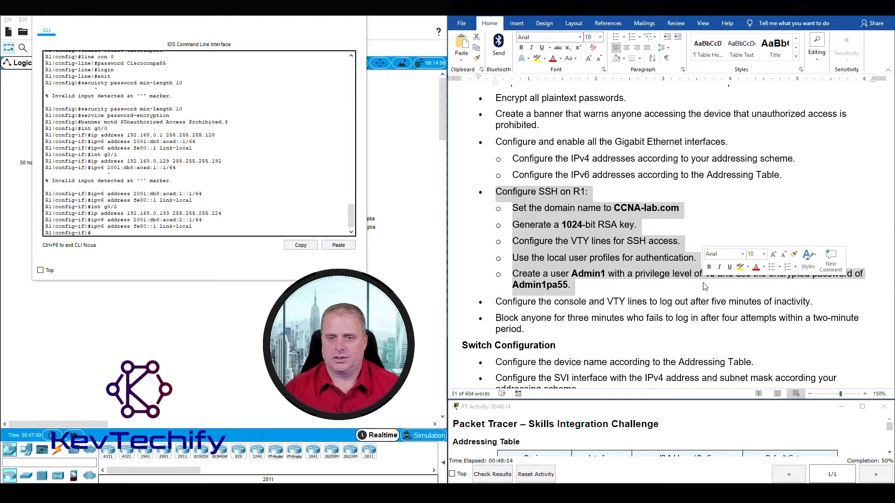
click(513, 207)
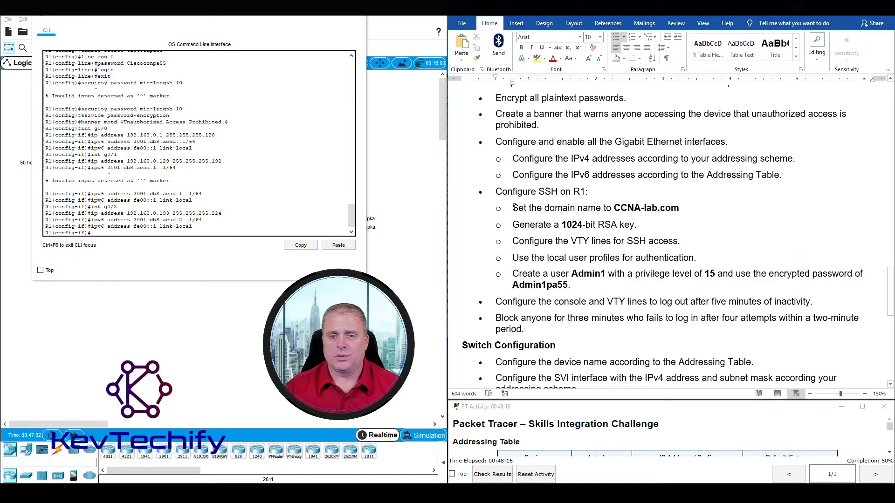
click(109, 233)
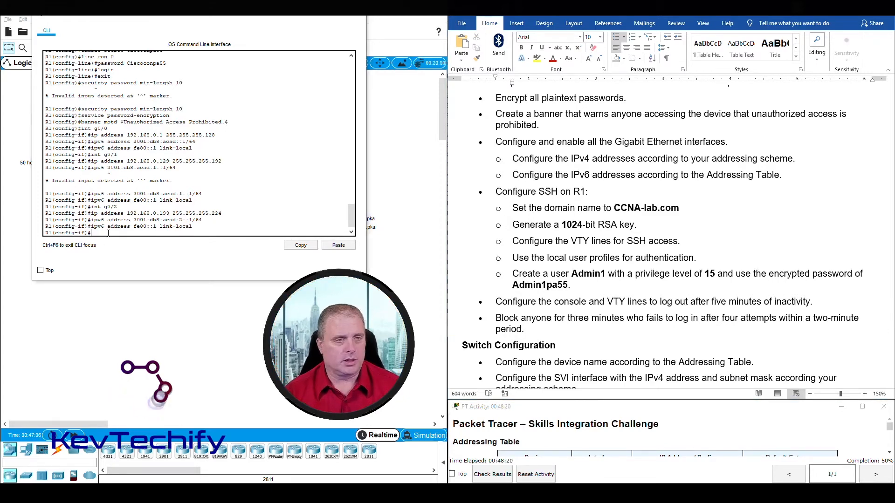
Exit interface mode and set R1's IP domain name to CCNA-lab.com.
text(exit)
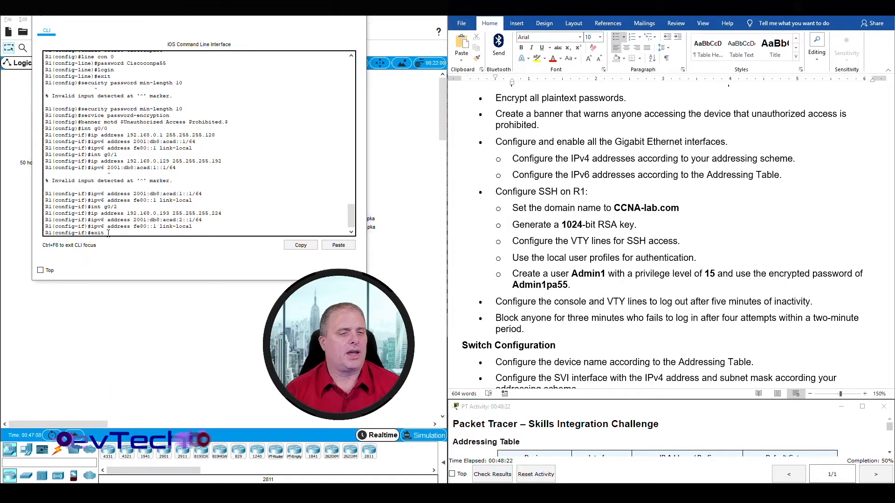
key(Return)
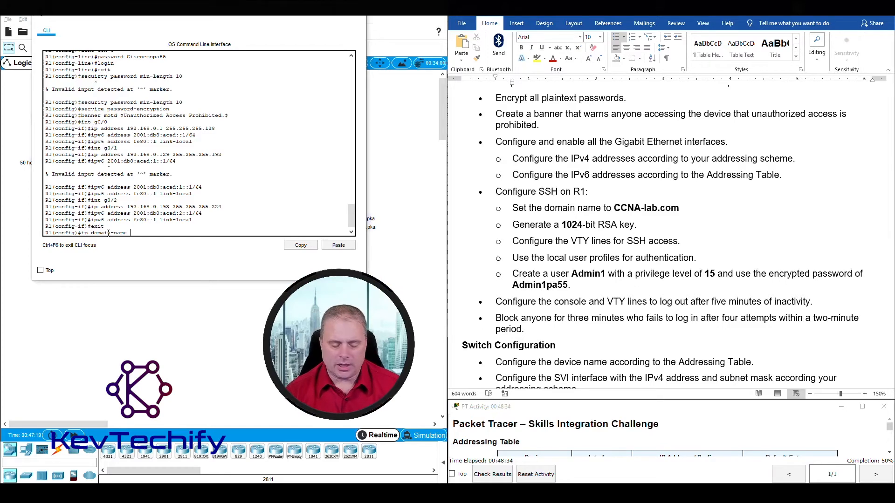
text(CCNA)
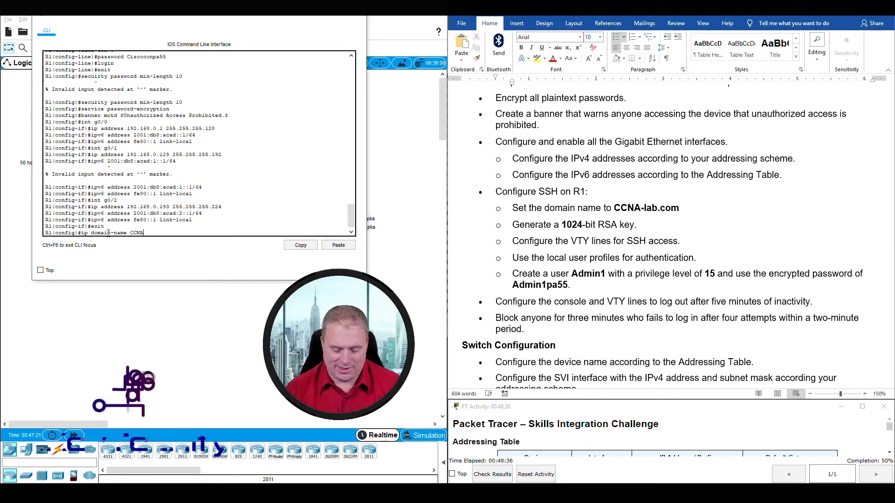
text(-lab.)
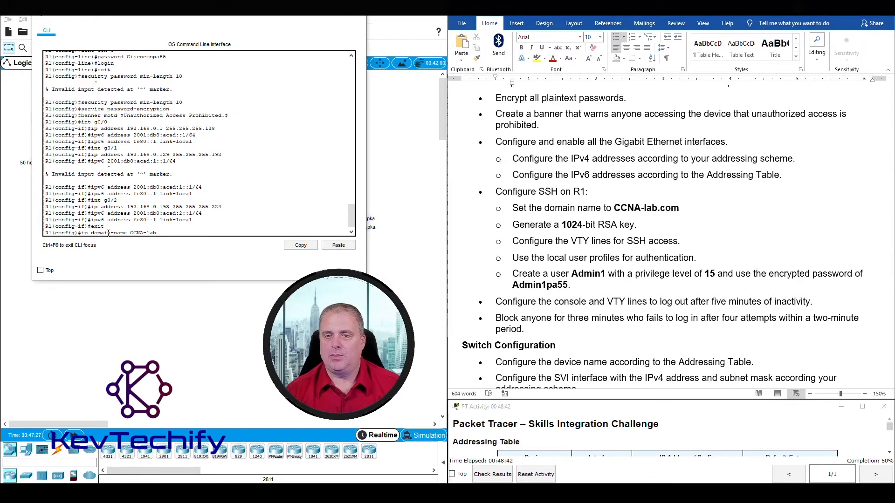
text(com)
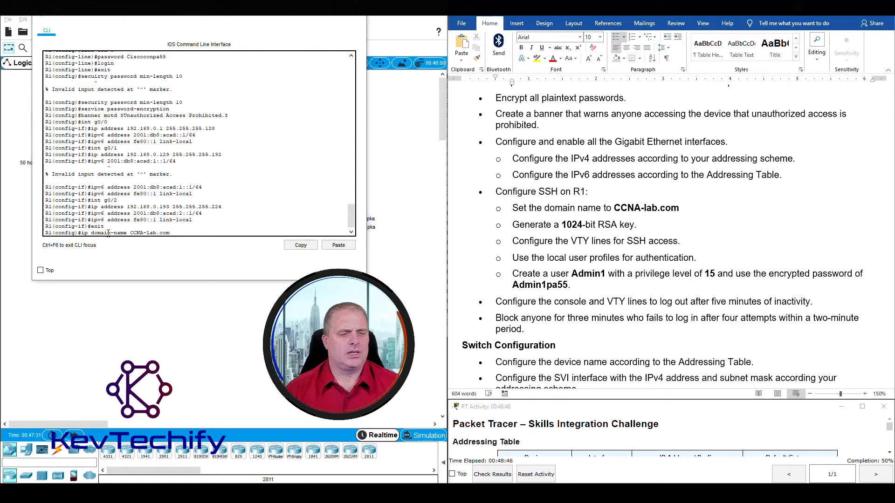
key(Return)
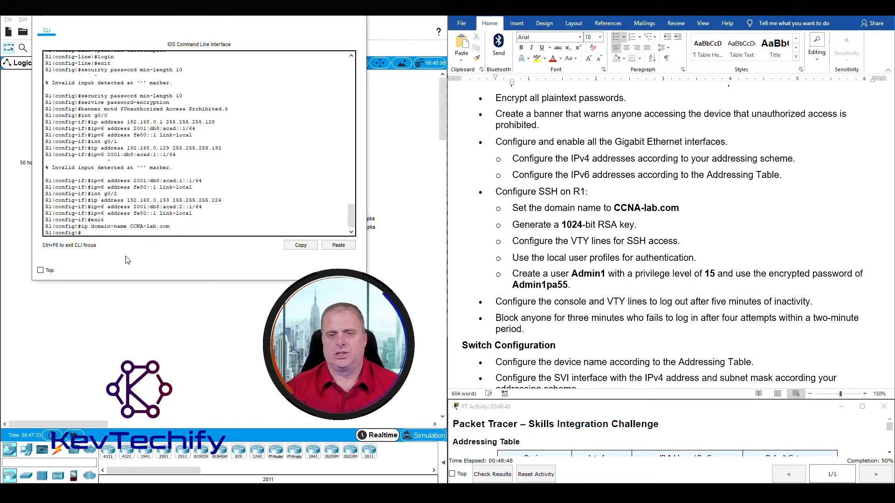
click(514, 226)
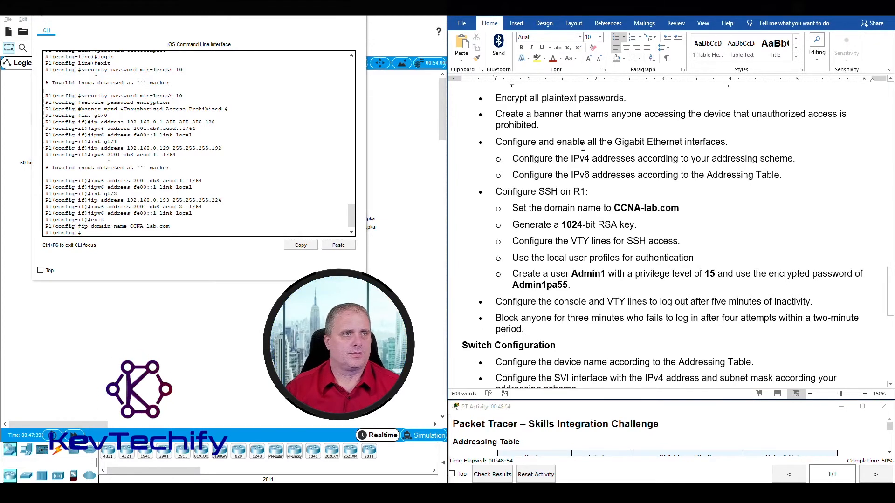
Generate general-purpose RSA keys with modulus 1024 on R1.
click(89, 233)
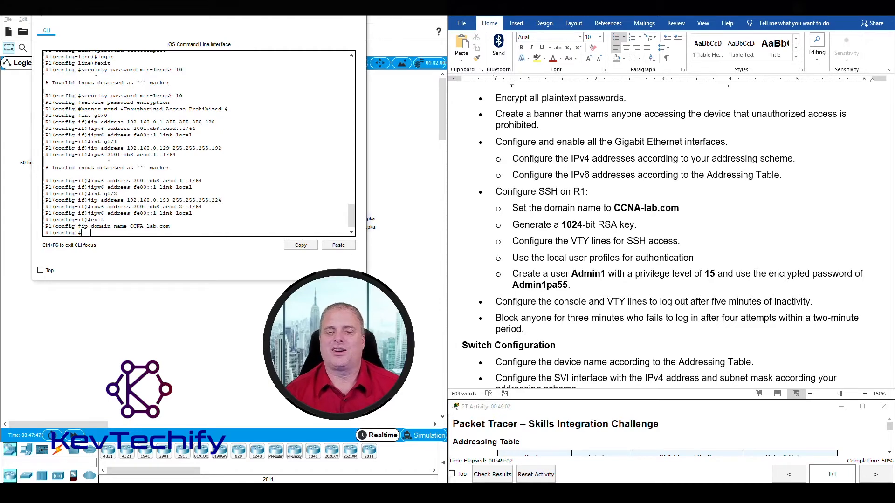
text(ypto)
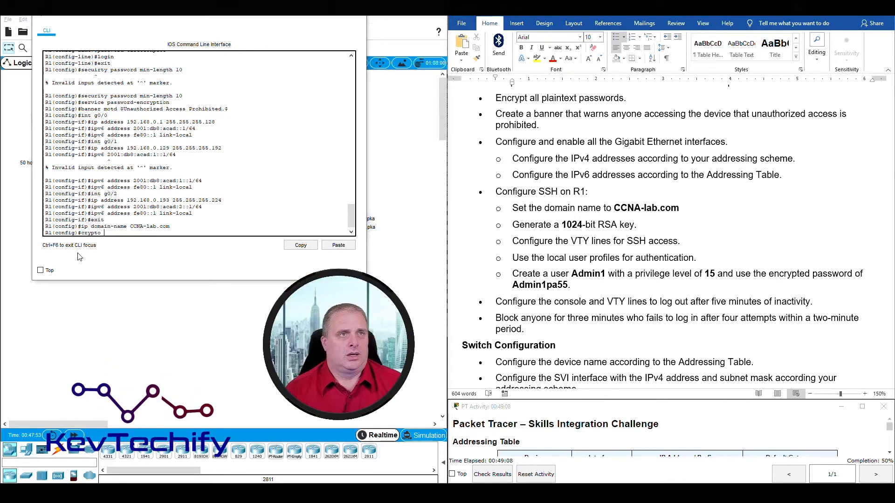
text( key generate)
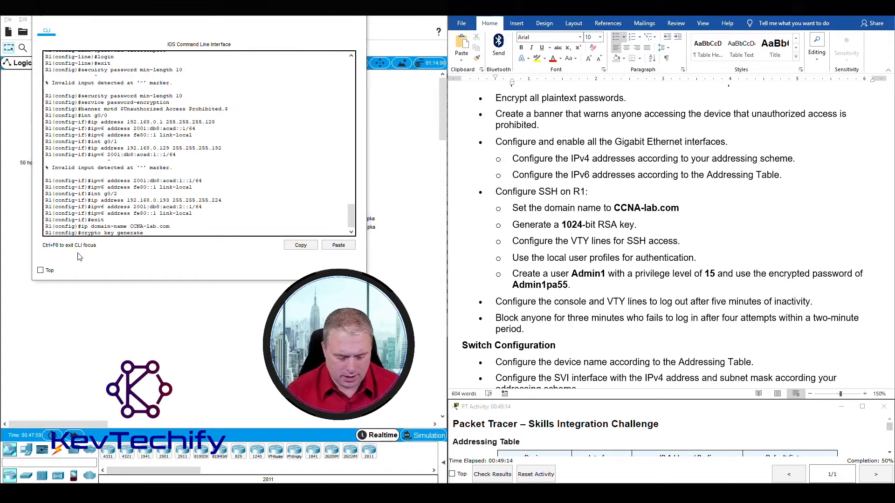
text(rsa genera)
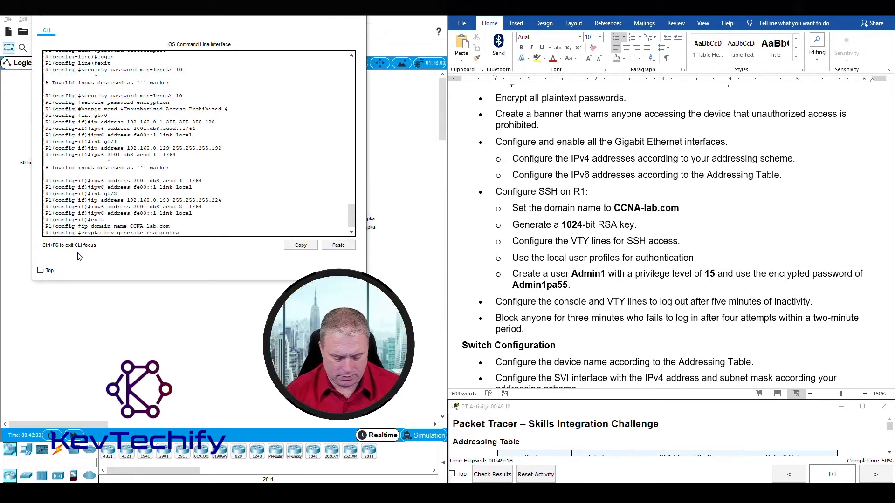
text(l-key)
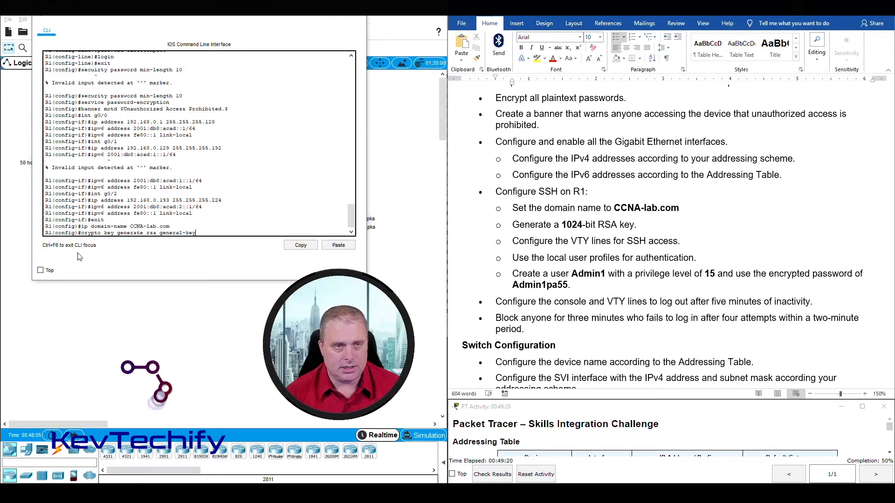
text( modu)
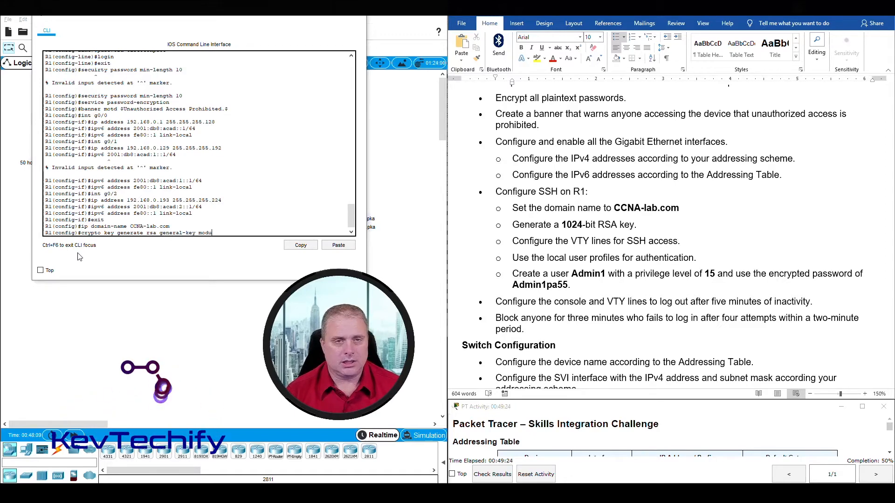
text(lus 1)
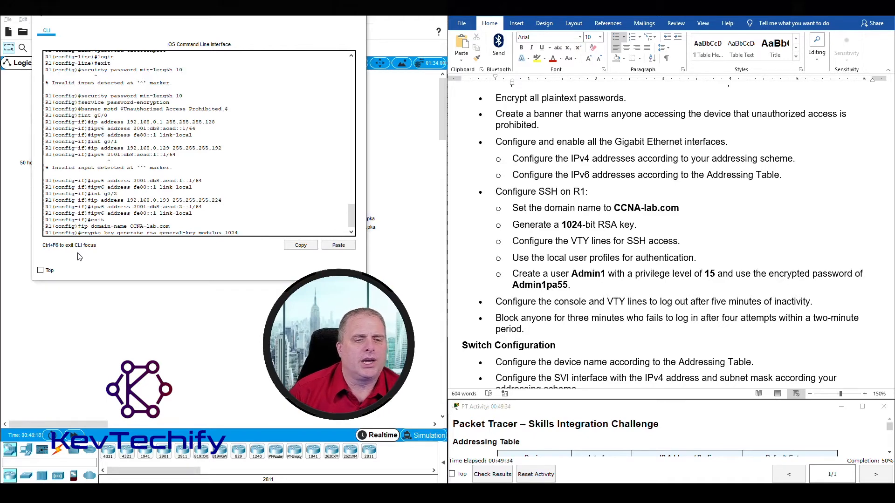
text(024)
key(Return)
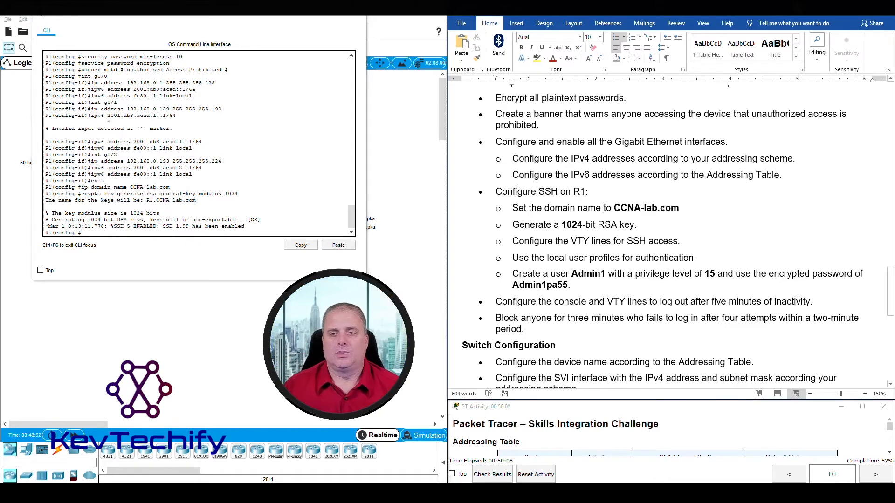
Mark the domain-name and RSA-key tasks in the instructions, then begin the line vty command.
drag(614, 208, 626, 218)
drag(512, 225, 684, 238)
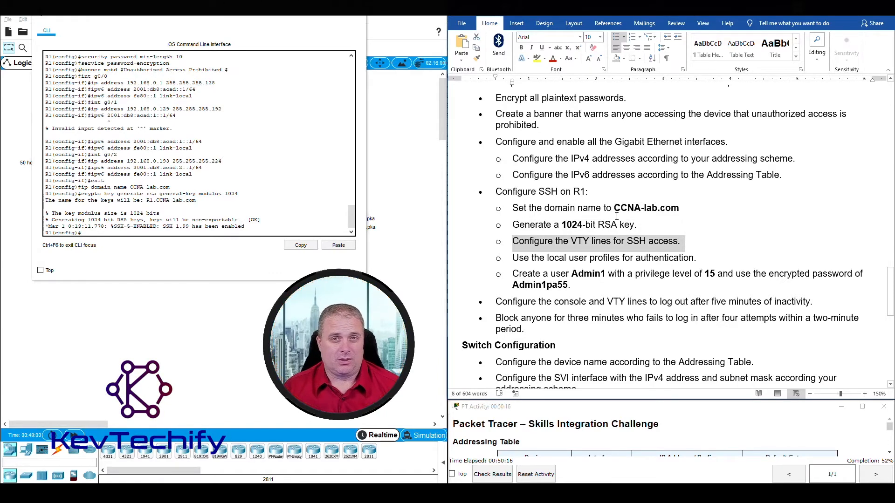
click(138, 233)
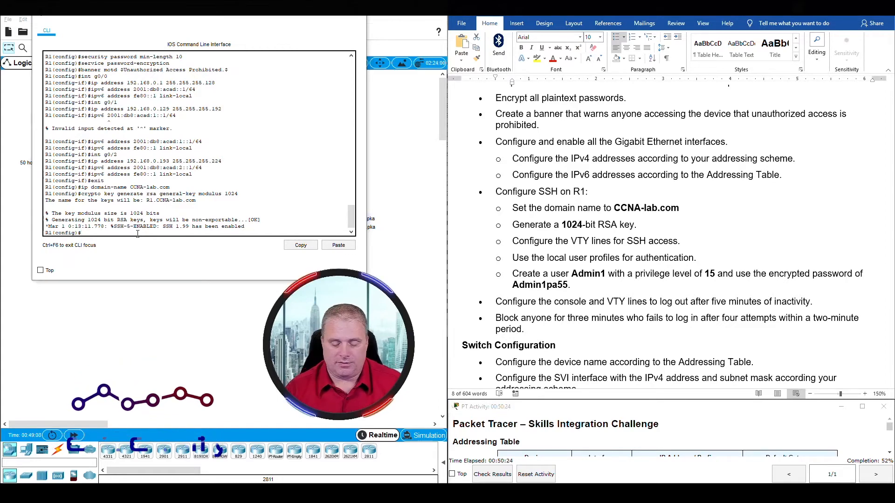
text(line vty 0 4)
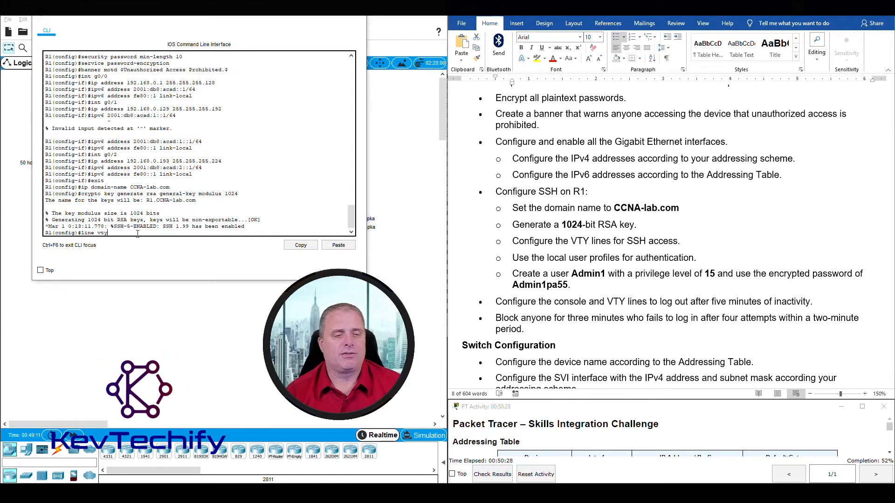
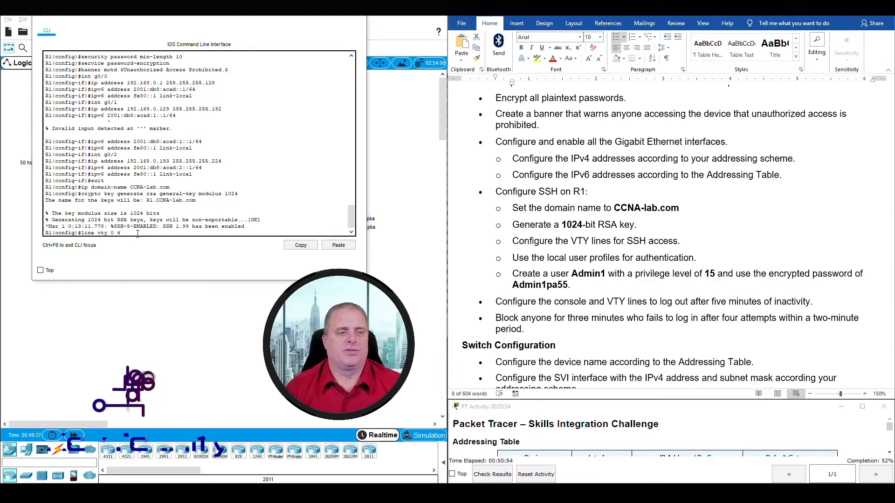
Enter line vty 0 4 on R1 and restrict input to SSH with transport input ssh.
key(Return)
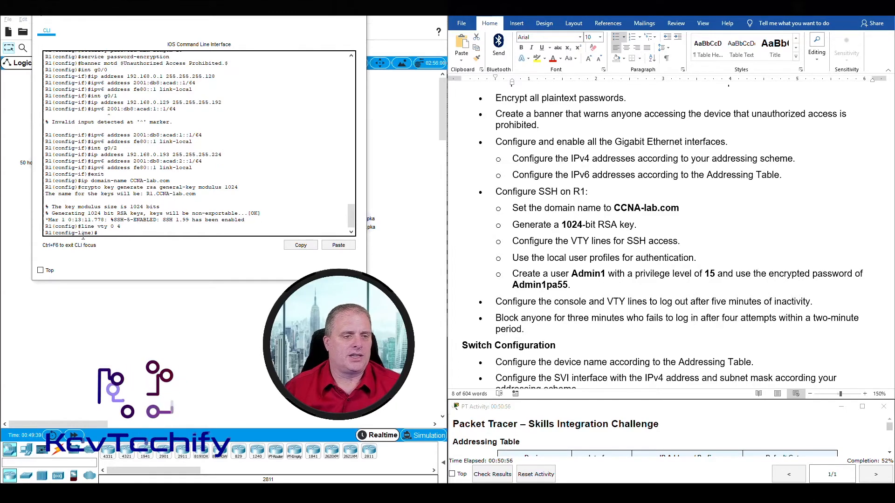
drag(74, 233, 93, 235)
click(107, 234)
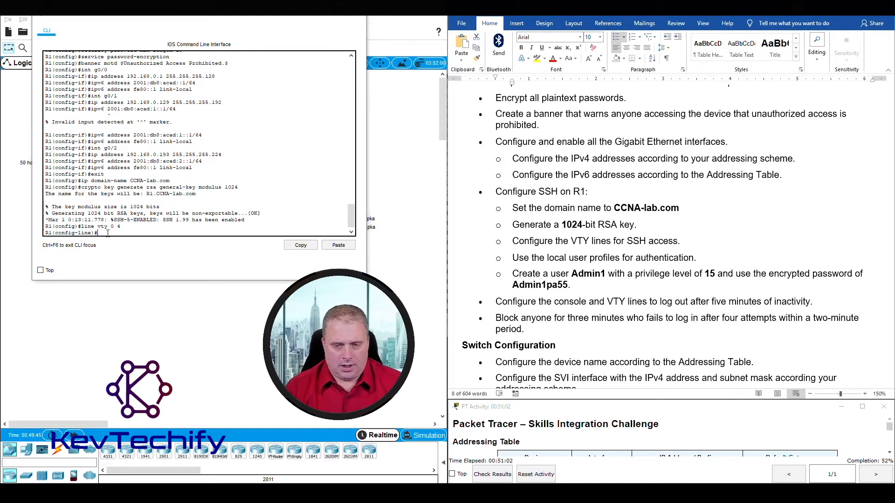
triple_click(558, 243)
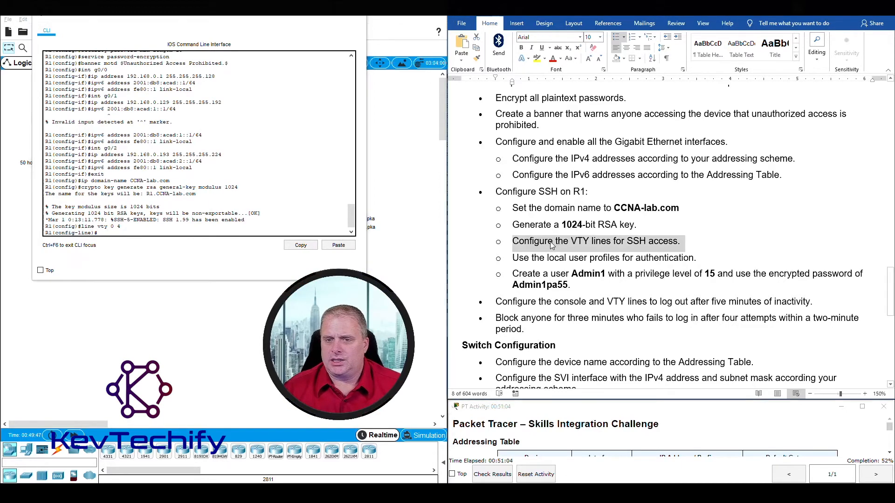
click(196, 233)
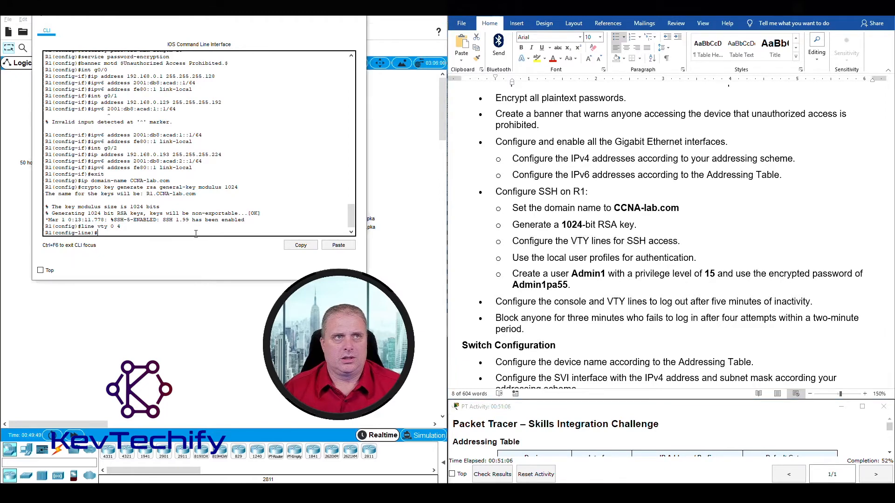
text(transport input ssh)
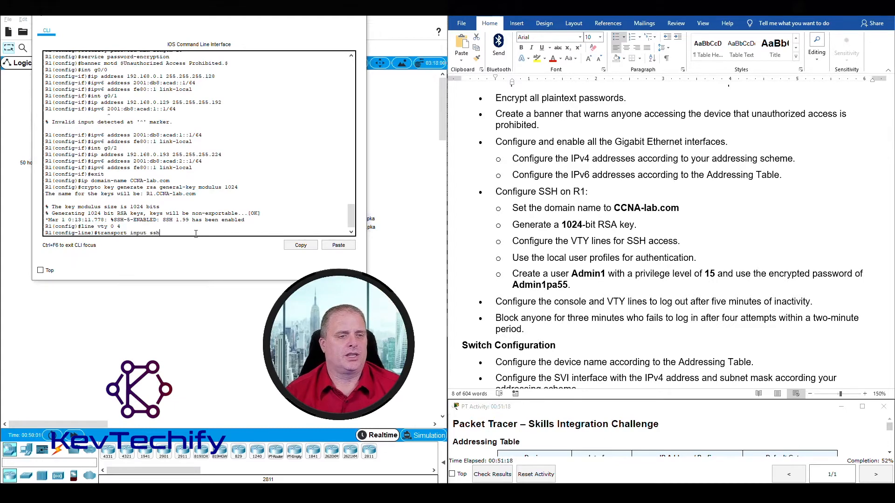
key(Return)
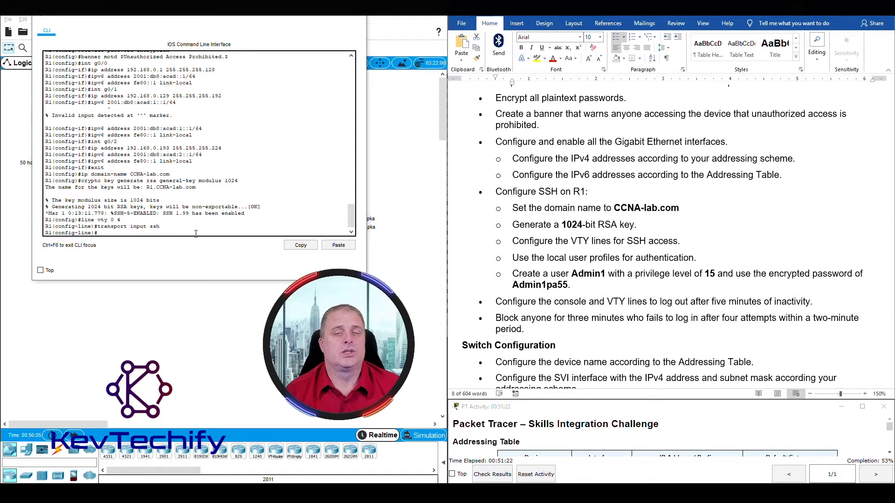
Apply login local so the VTY lines authenticate against local user accounts.
drag(512, 241, 701, 255)
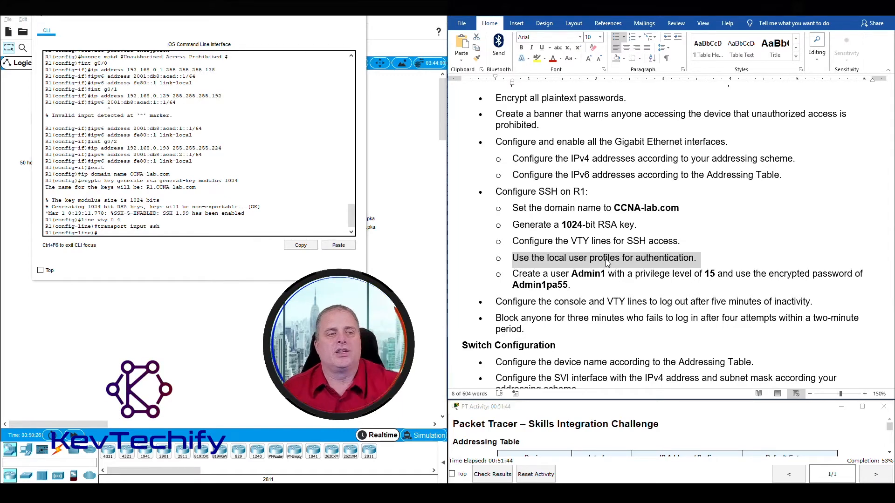
click(126, 231)
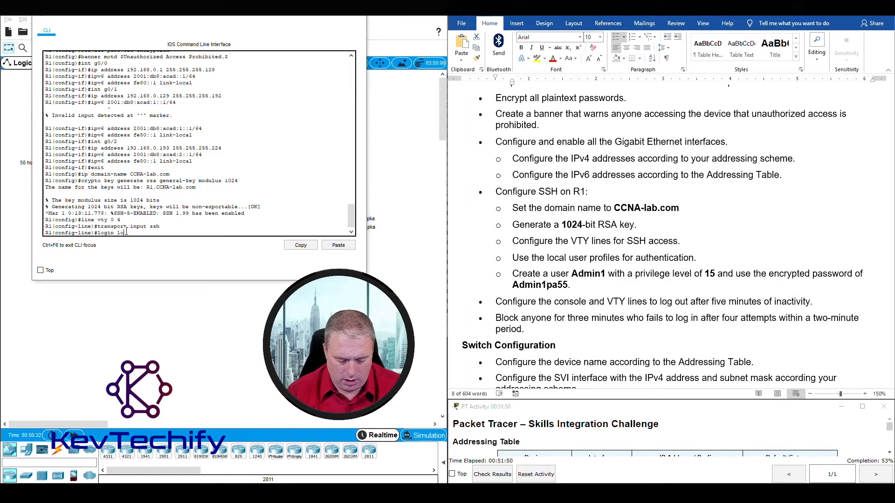
text(login local)
key(Return)
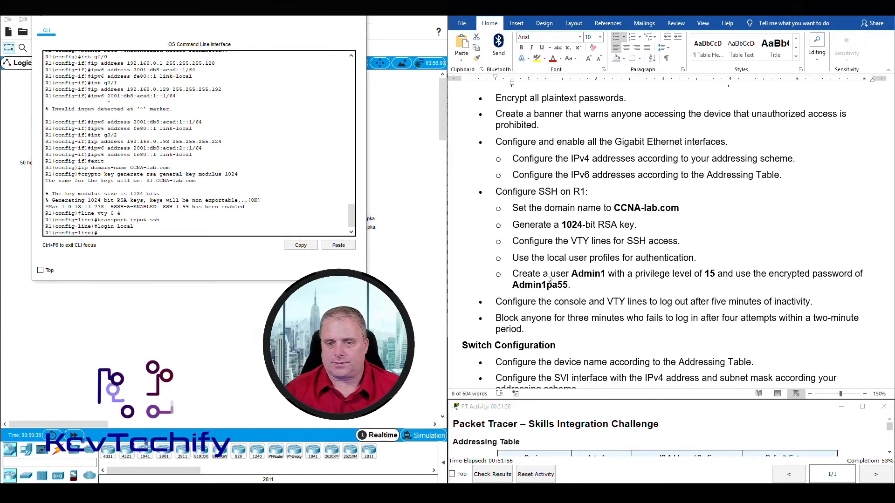
Scroll the instructions and highlight the create-user task and the completed SSH steps.
click(518, 276)
scroll(518, 276, down, 2)
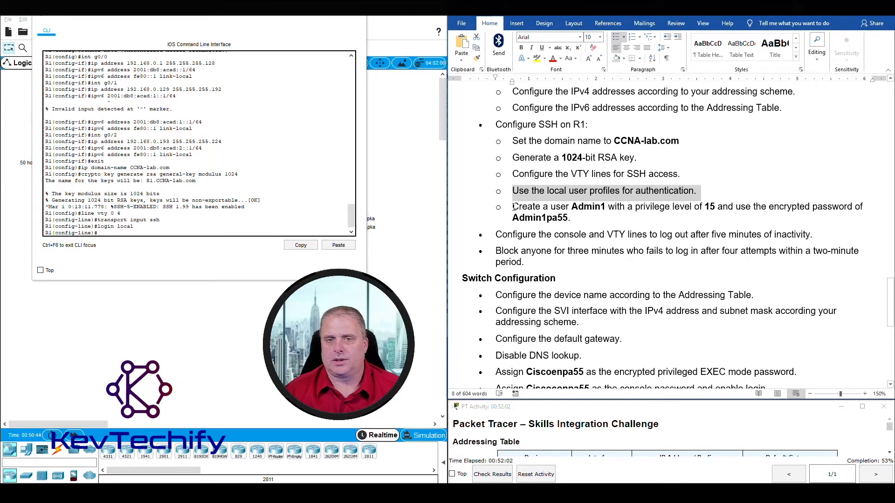
drag(512, 207, 576, 218)
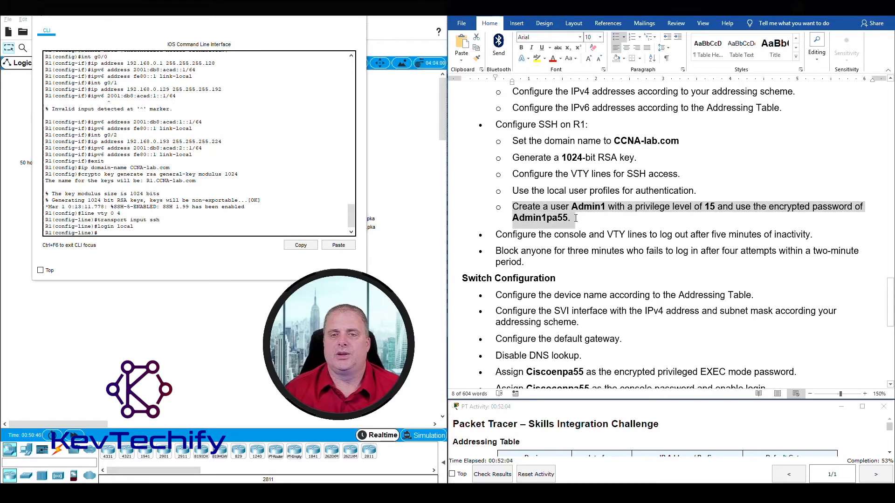
drag(512, 141, 702, 190)
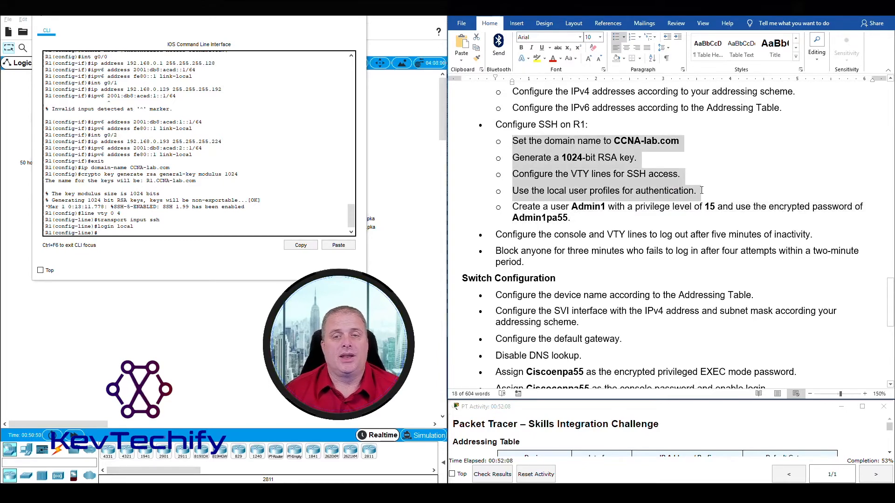
drag(512, 207, 584, 223)
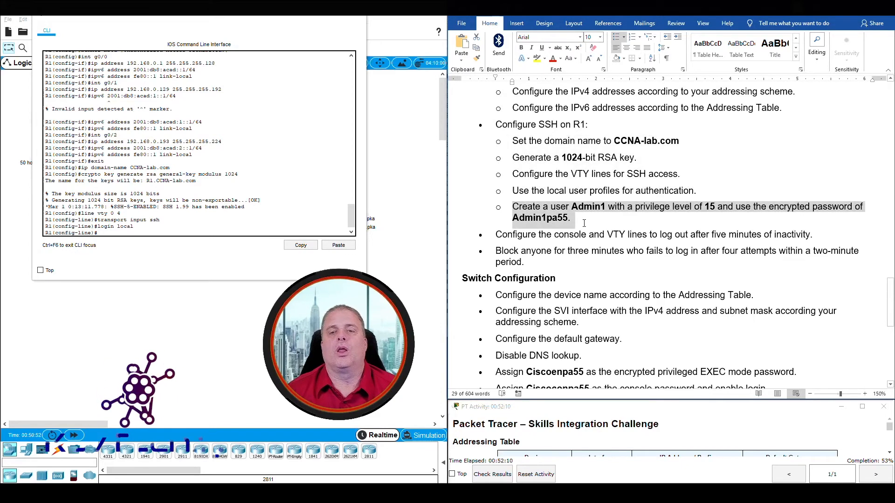
click(130, 234)
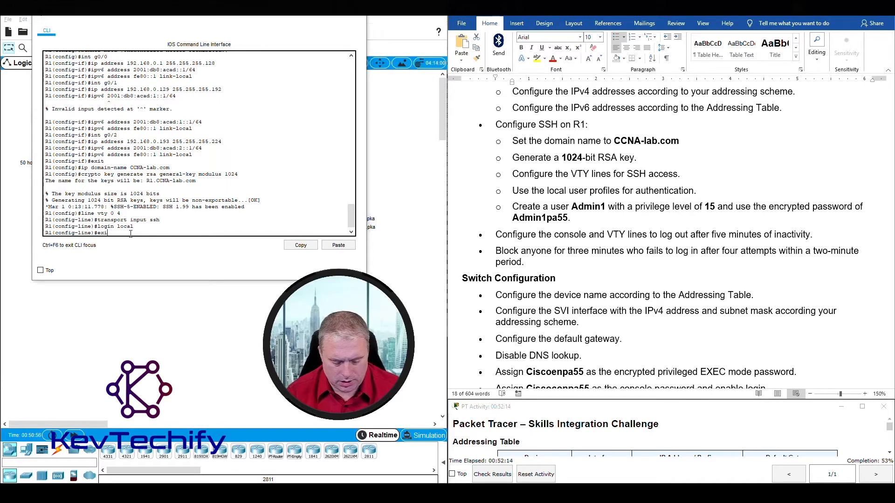
Leave VTY mode and create a privilege 15 admin user with an encrypted secret password.
key(Return)
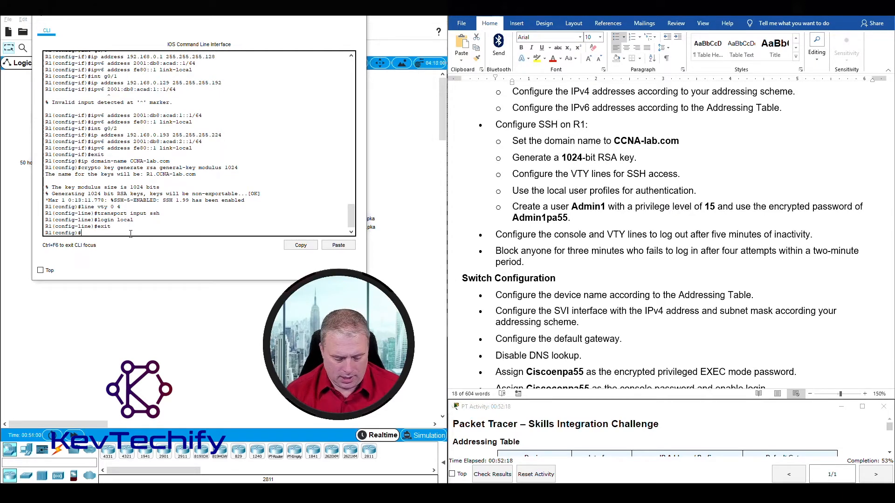
text(userna)
key(Tab)
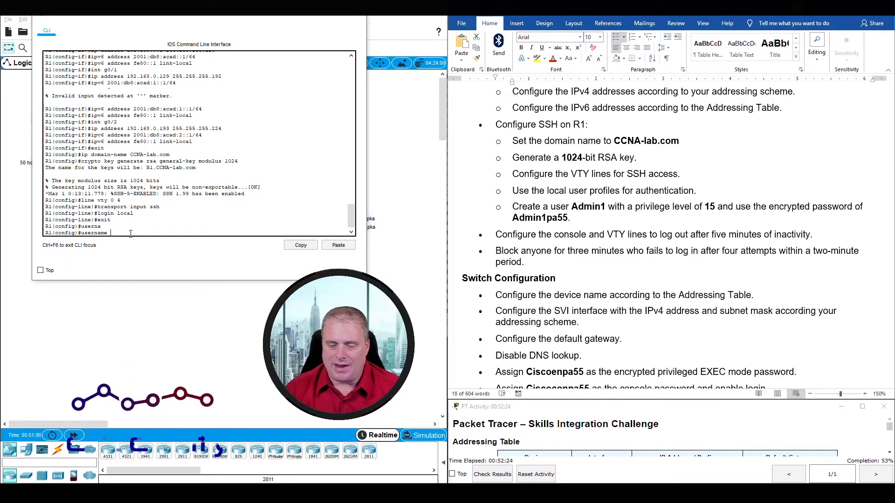
text(Admin1 privil)
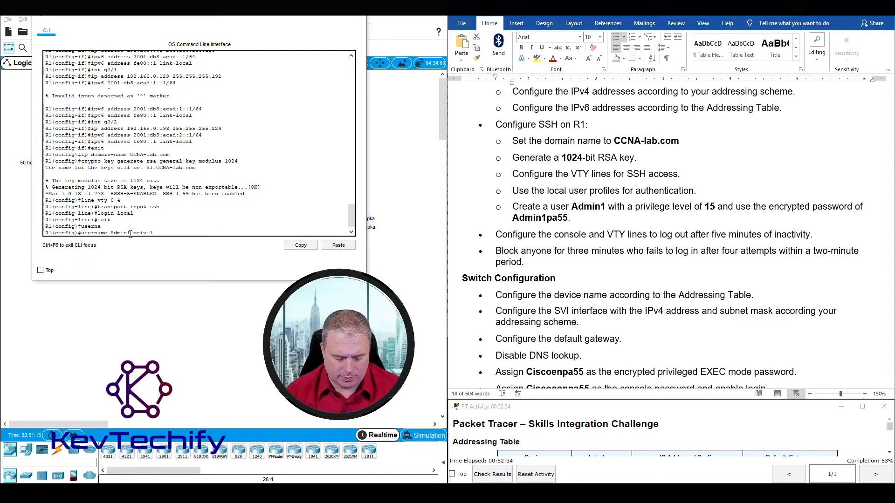
text(ege 15 secret Admin)
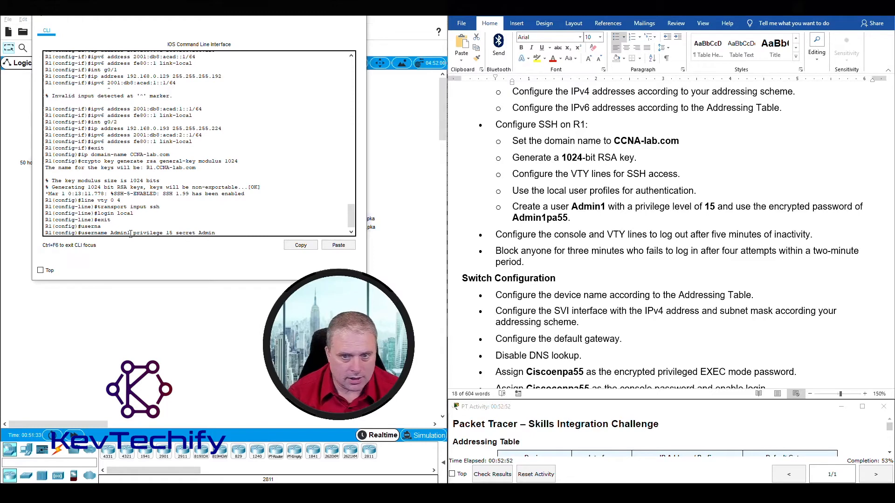
text(1p)
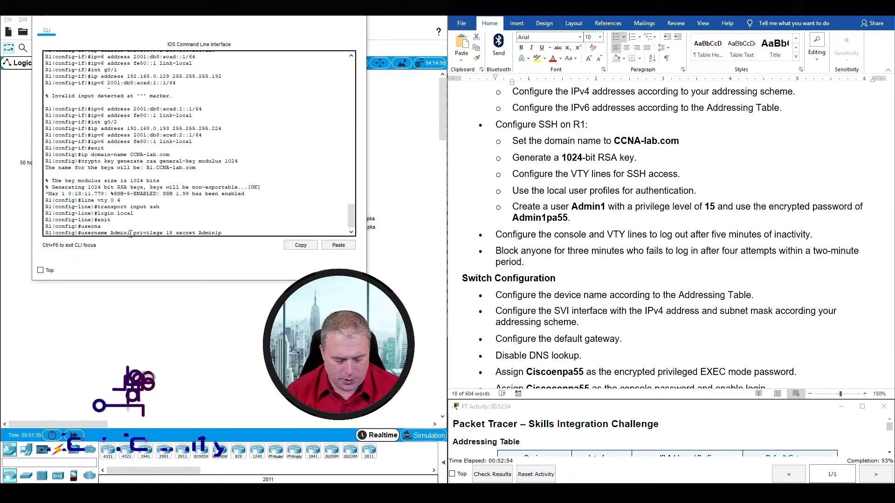
text(a55)
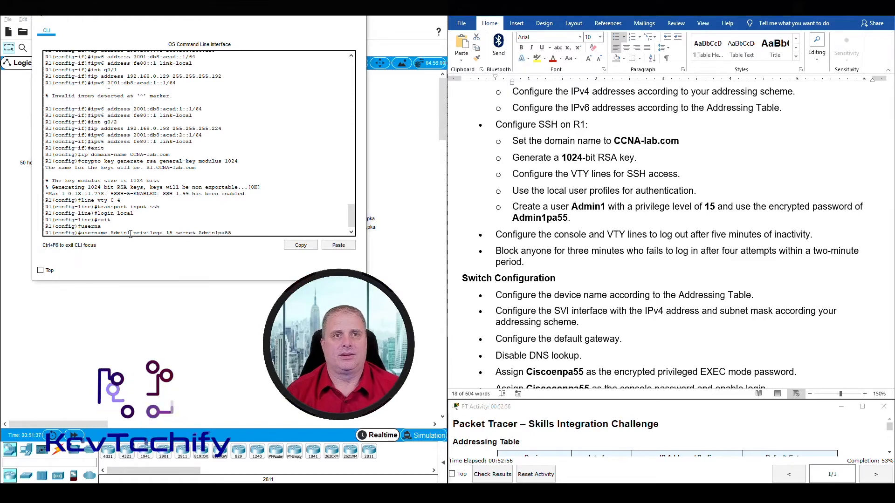
key(Return)
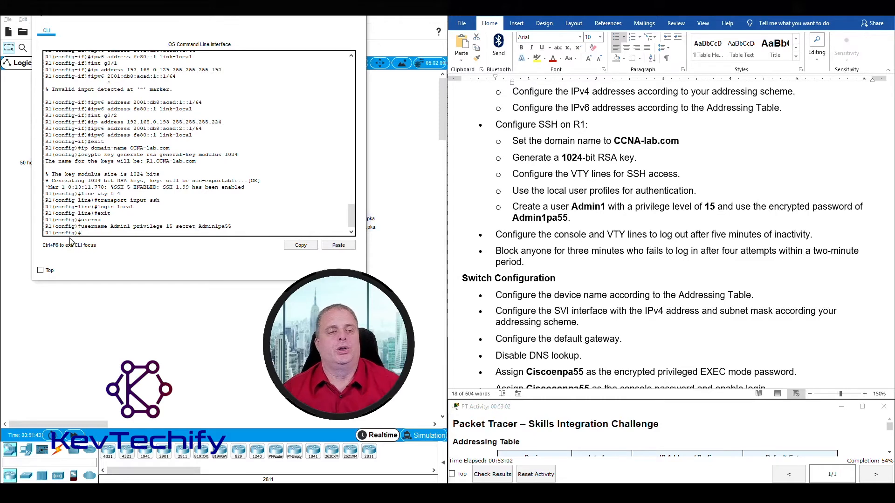
Mark the finished create-user task and the whole SSH configuration section in the instructions.
triple_click(558, 220)
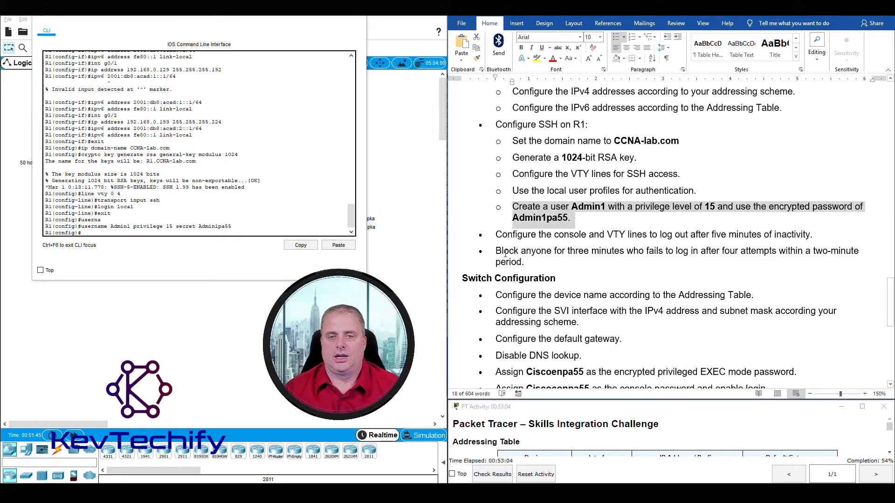
scroll(505, 253, down, 3)
scroll(505, 253, up, 3)
drag(497, 125, 571, 219)
scroll(543, 258, down, 2)
Re-enter line vty 0 4 on R1 and set exec-timeout 5 0.
click(507, 167)
drag(507, 167, 816, 167)
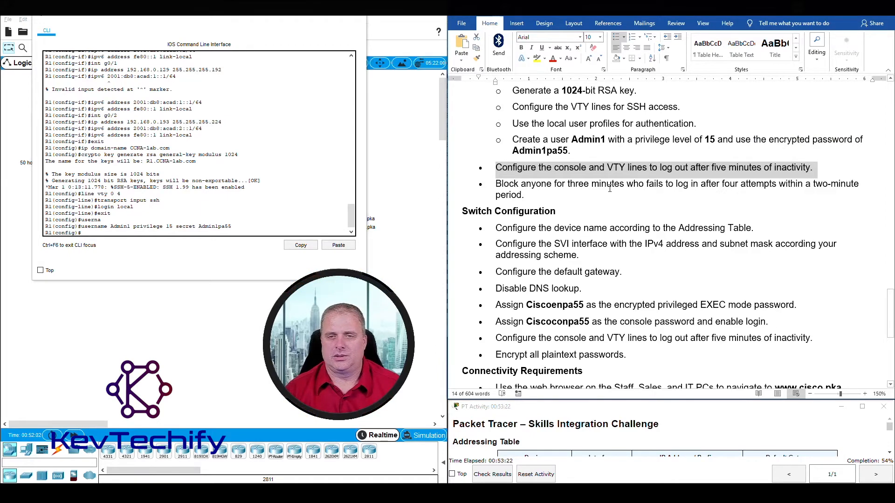
click(97, 233)
text(line vty 0 4)
key(Return)
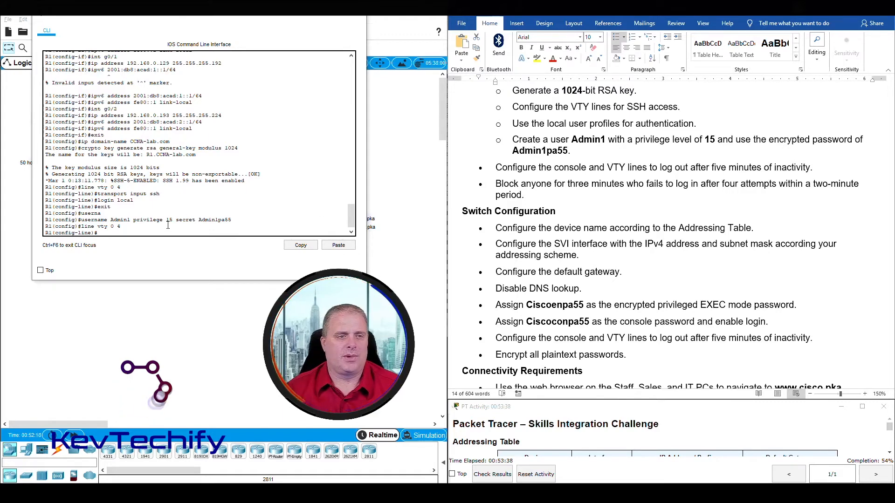
text(exec-timeout 5 0)
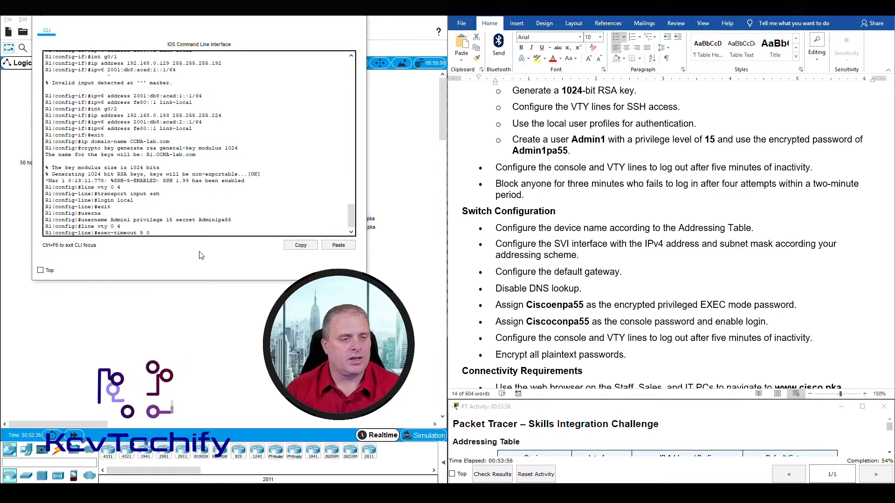
key(Return)
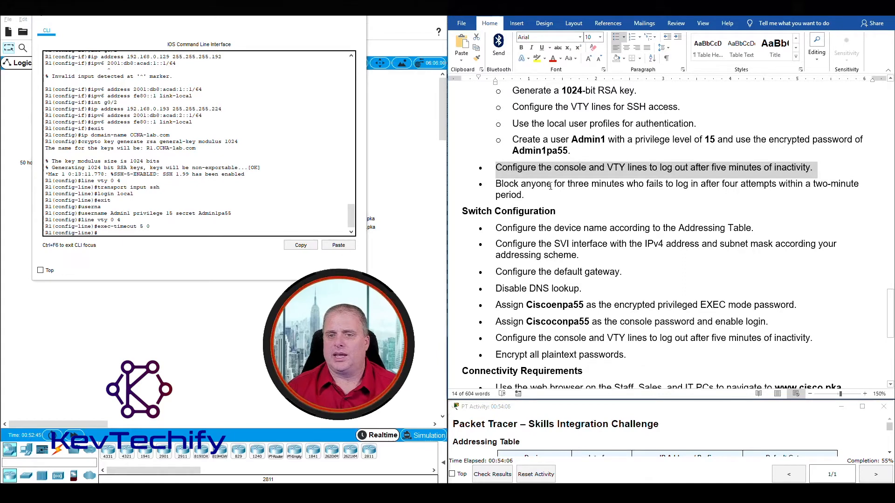
Enter login block-for 180 attempts 4 within 120 at R1's prompt.
click(570, 184)
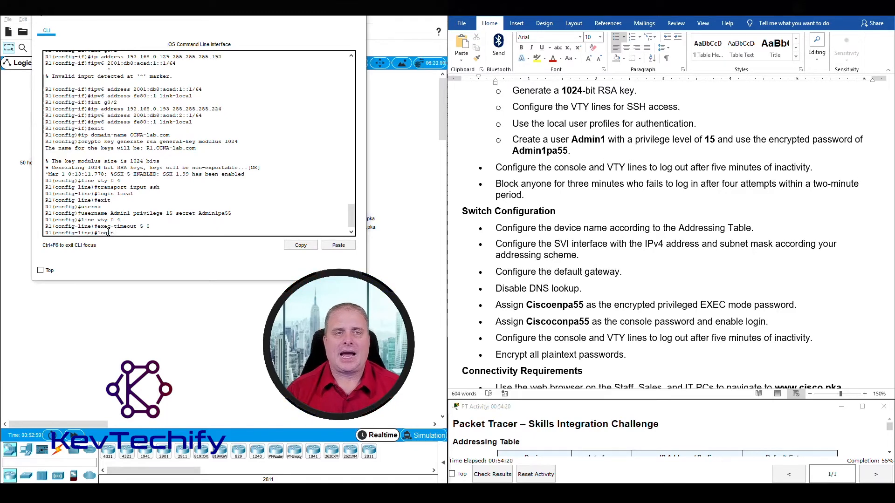
text(lock-)
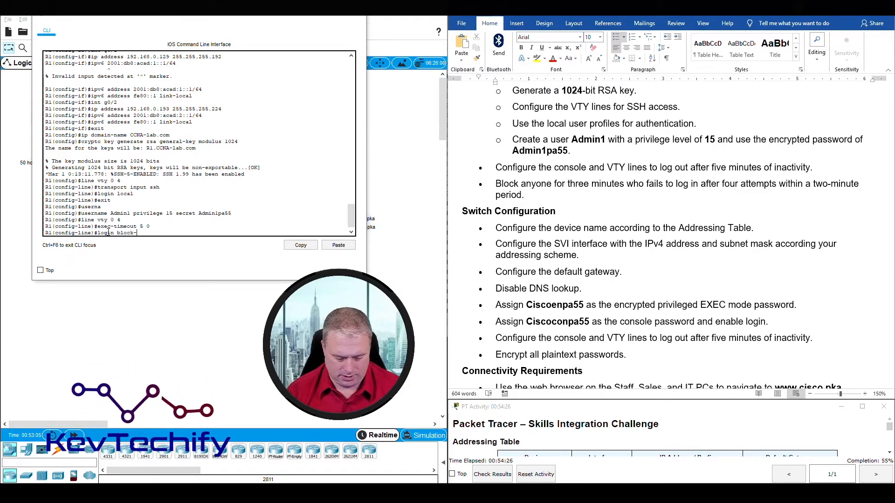
text(for)
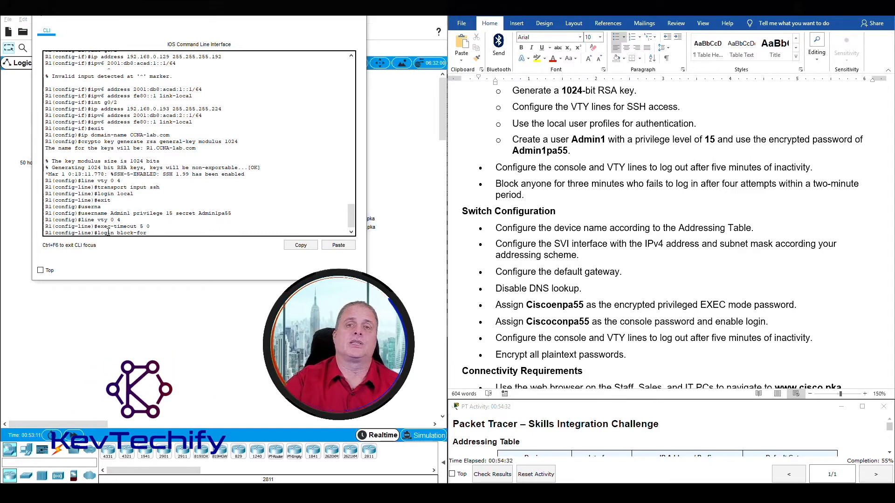
text(180)
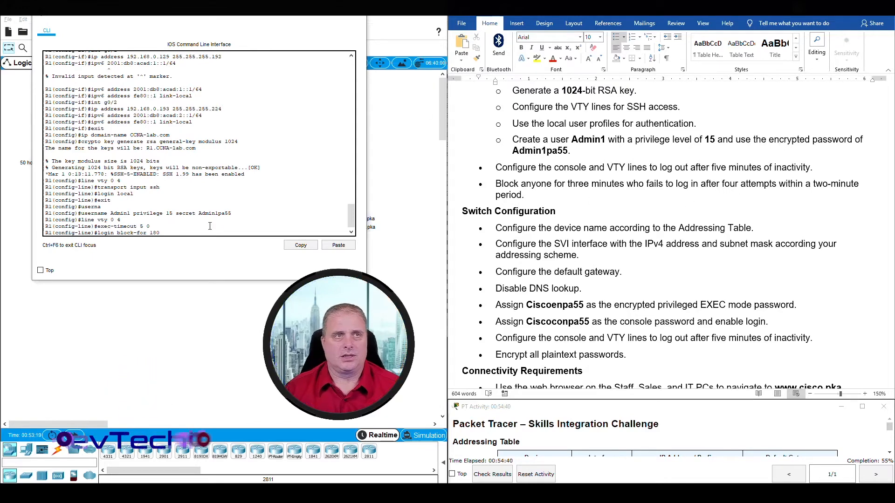
text( attempts 4 within)
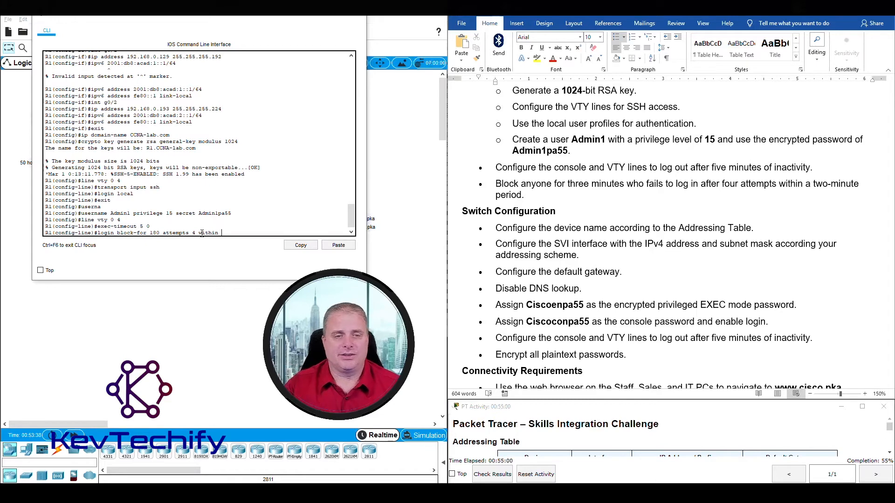
text(120)
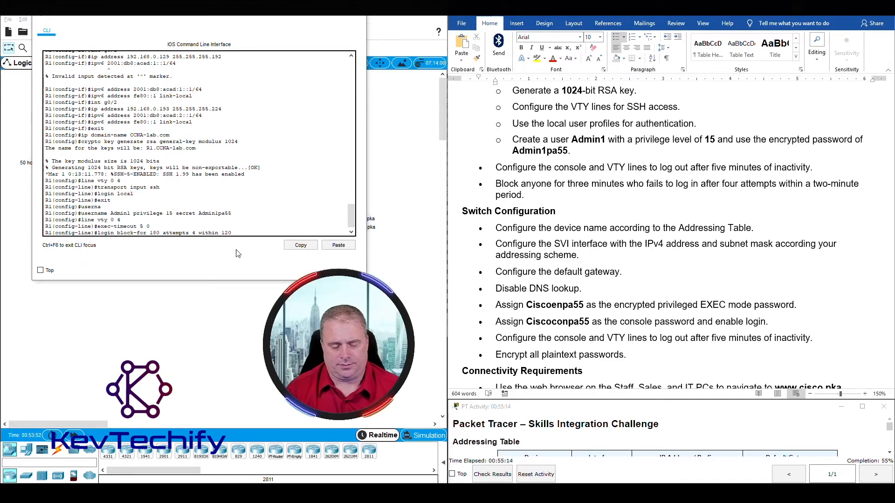
key(Return)
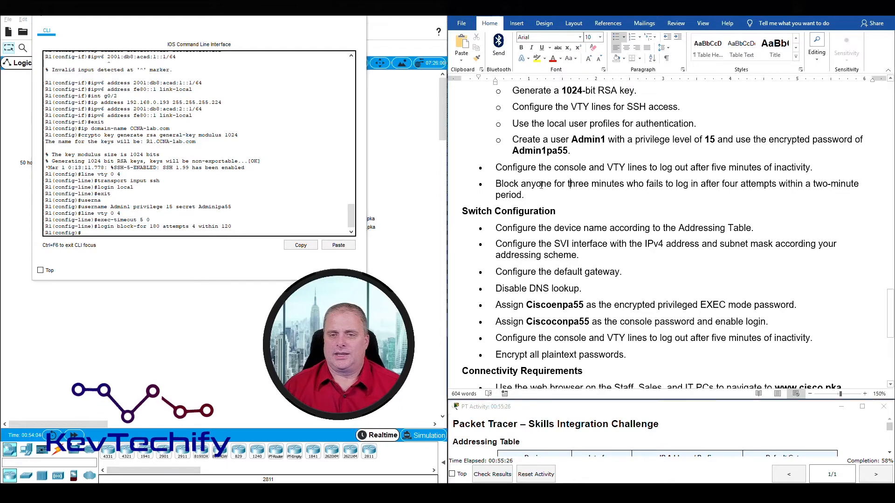
Mark the login-blocking requirement, then close R1's command window.
triple_click(573, 187)
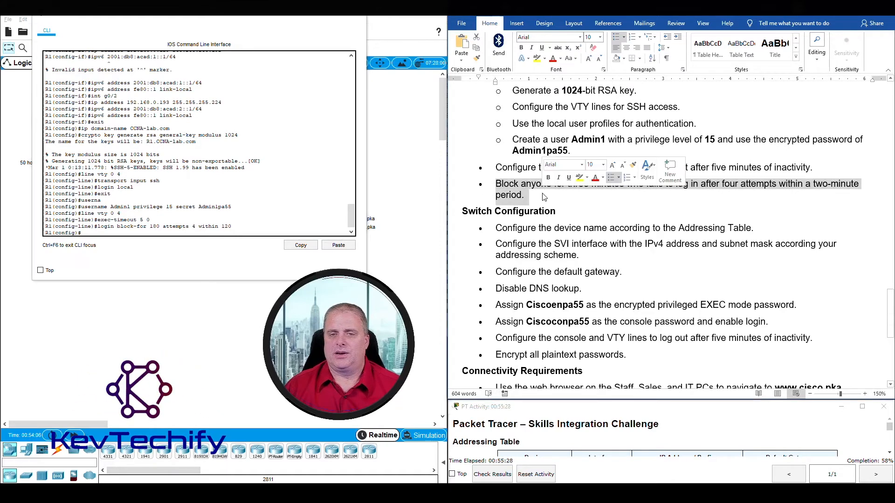
scroll(596, 240, down, 3)
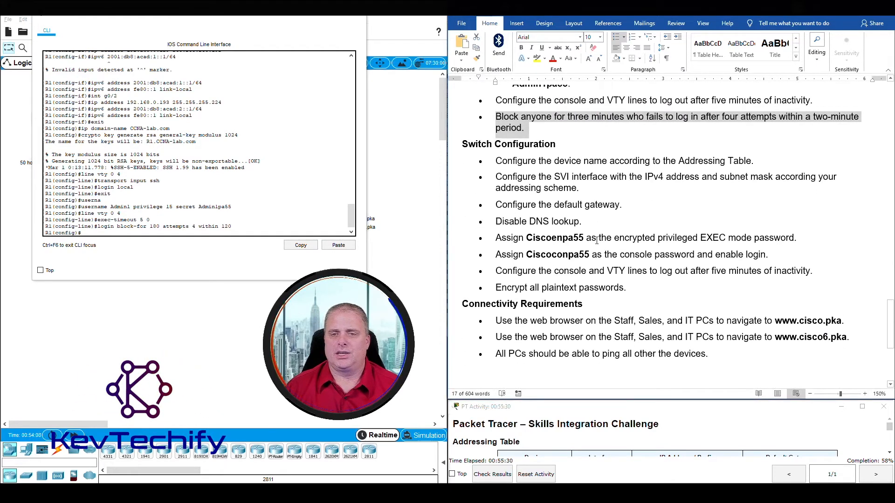
click(463, 144)
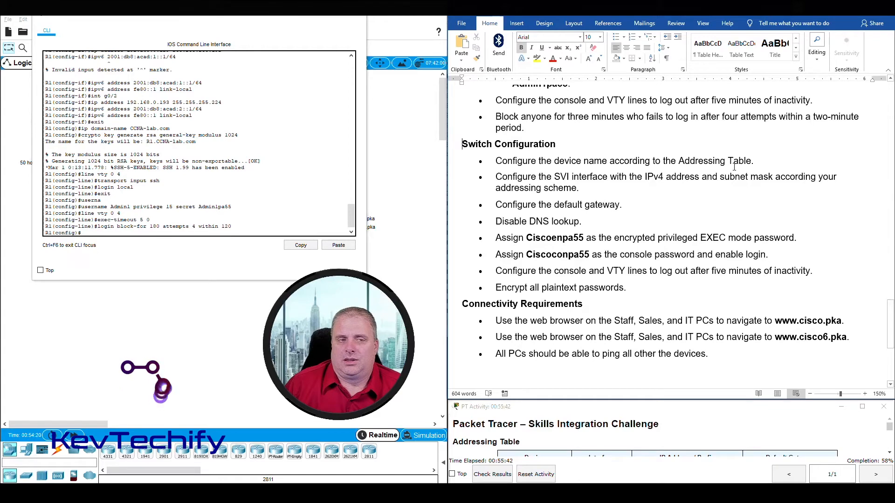
click(310, 14)
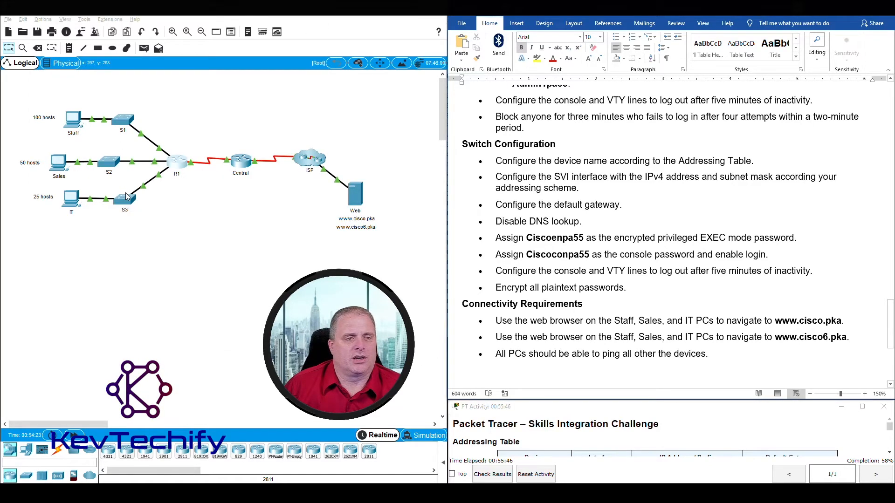
Review the eight switch requirements, including SVI, DNS lookup and the two passwords.
click(568, 180)
drag(498, 176, 719, 177)
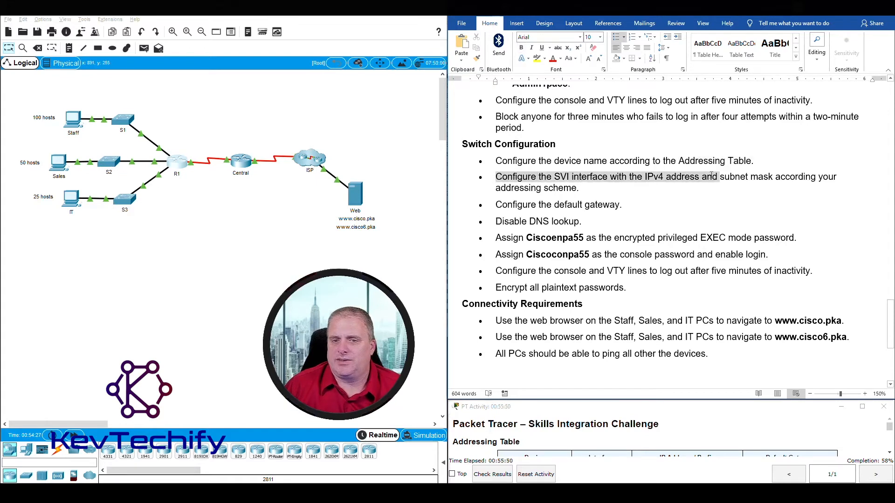
click(496, 203)
drag(495, 222, 579, 222)
drag(496, 237, 770, 252)
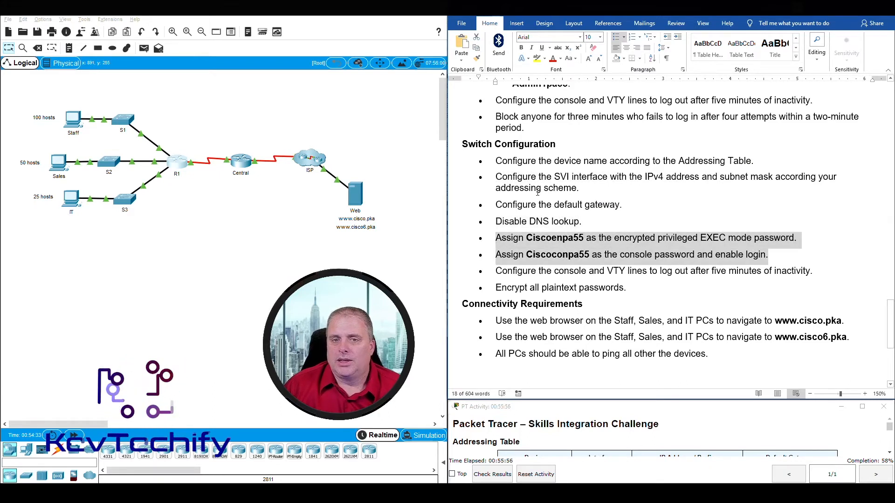
click(495, 159)
drag(495, 158, 659, 288)
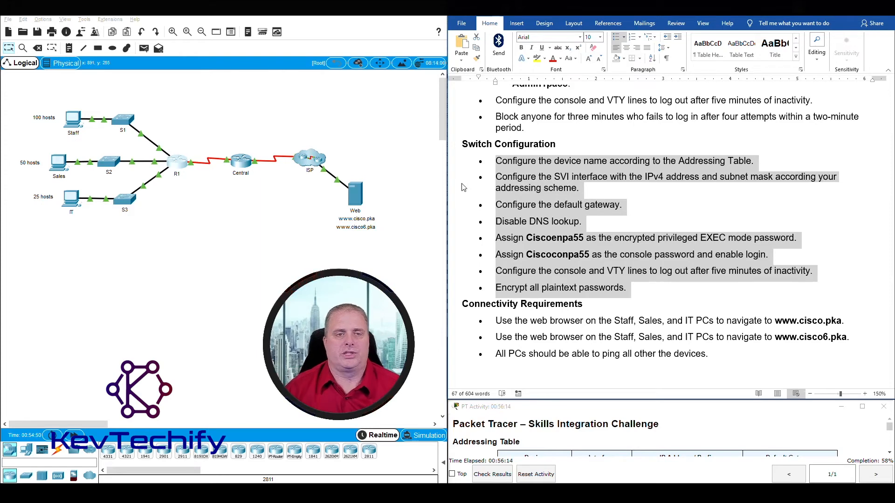
click(151, 228)
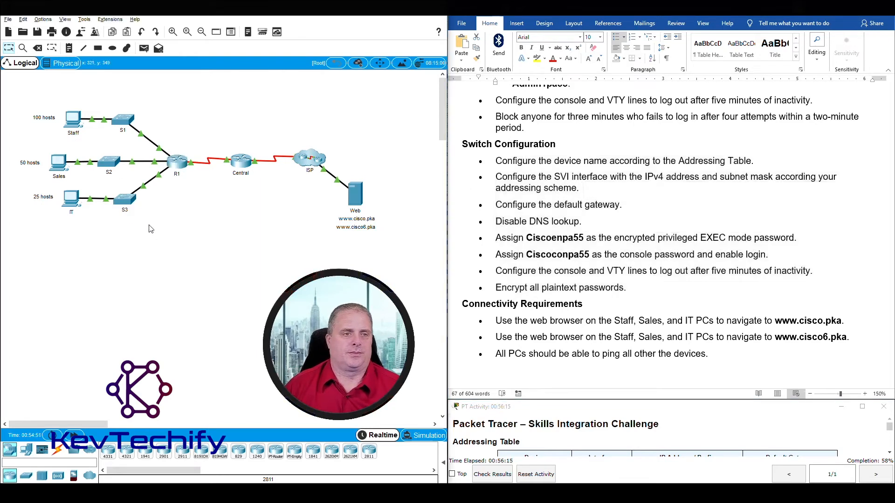
Open S1's command window, move it to the upper left and widen it.
click(124, 122)
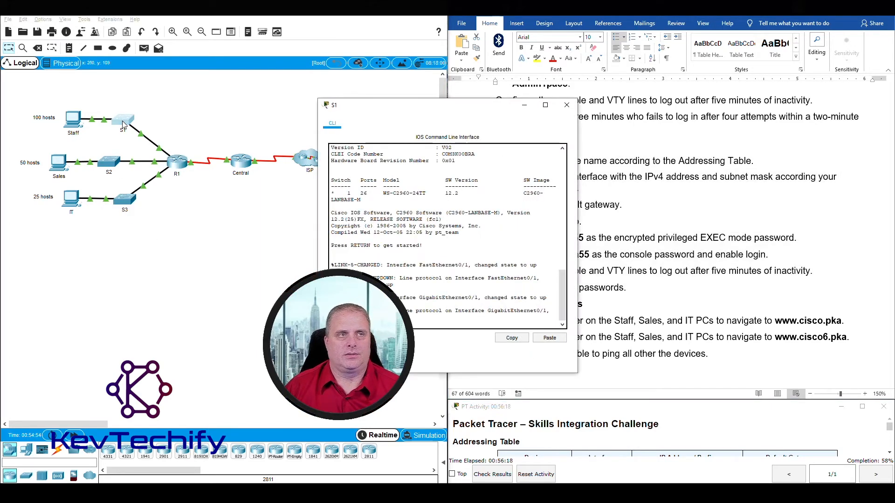
drag(446, 115, 181, 19)
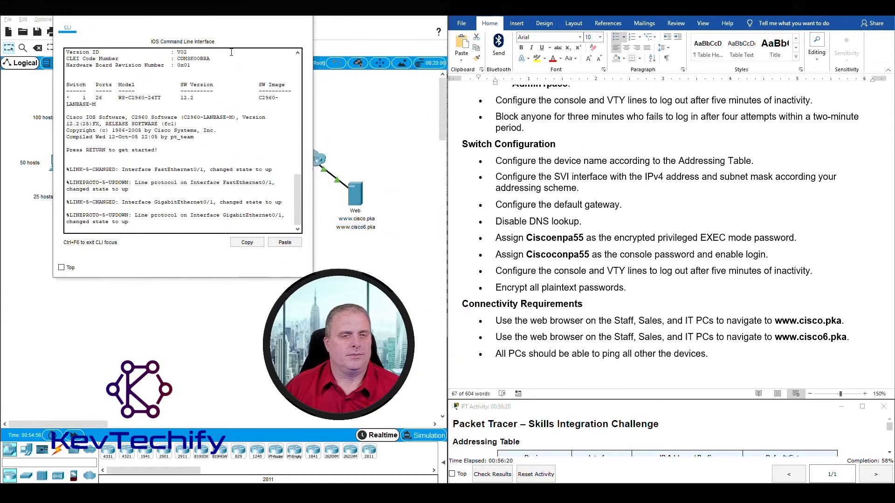
drag(313, 99, 399, 99)
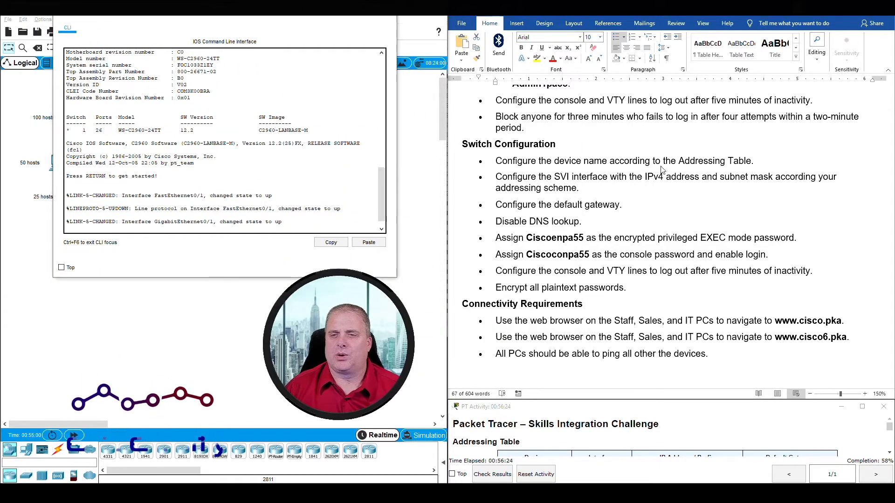
scroll(650, 215, up, 10)
scroll(650, 215, up, 15)
scroll(485, 243, down, 8)
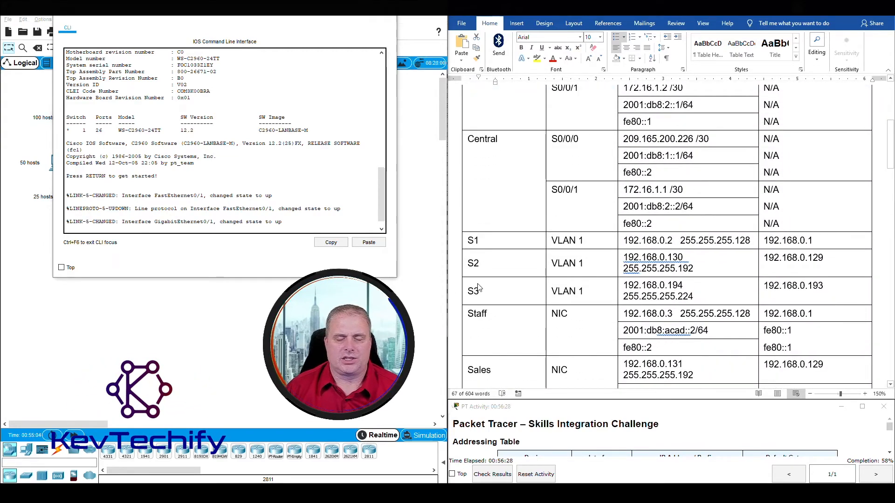
drag(299, 17, 465, 36)
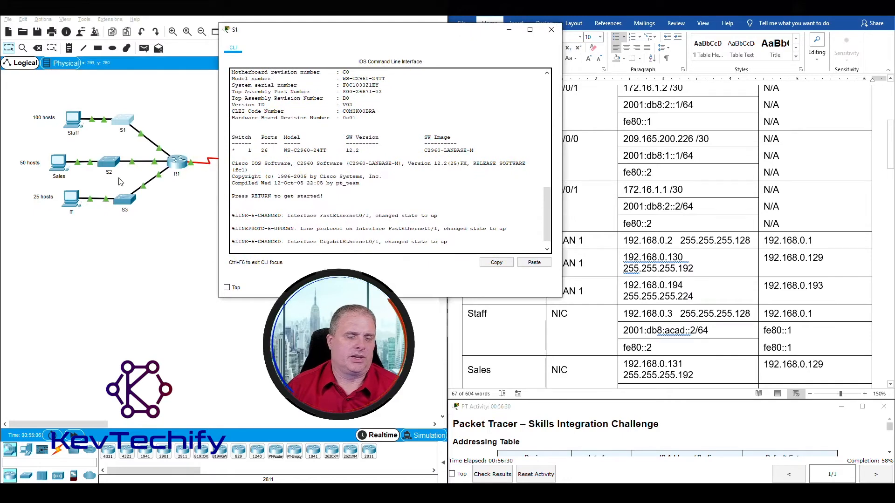
drag(364, 36, 213, 15)
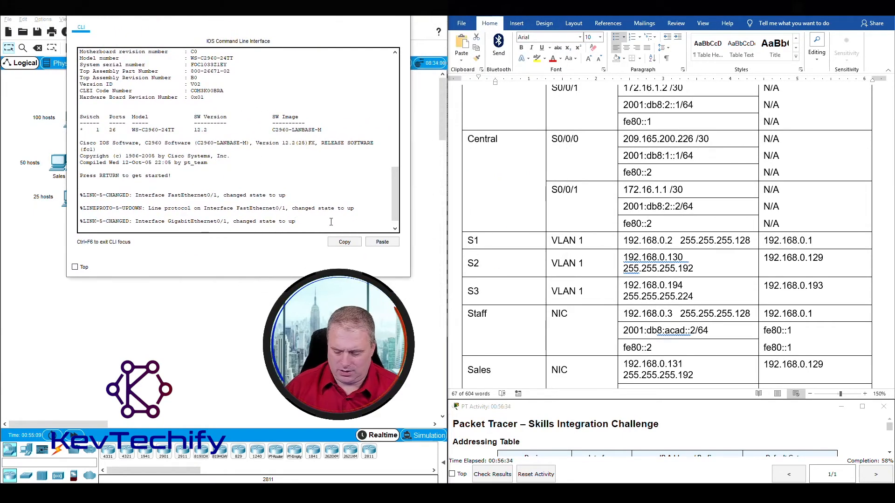
Wake S1's console to the Switch> prompt and clear the instructions selection.
key(Return)
key(Return)
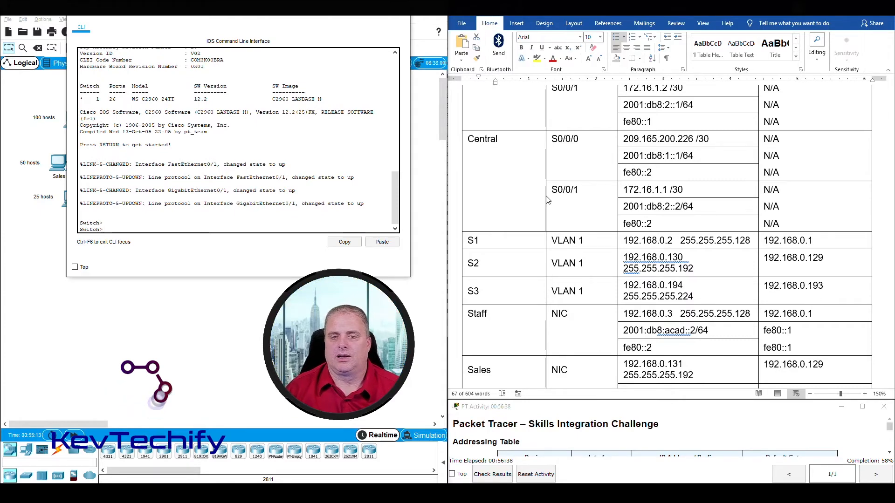
scroll(604, 204, down, 15)
scroll(604, 204, down, 3)
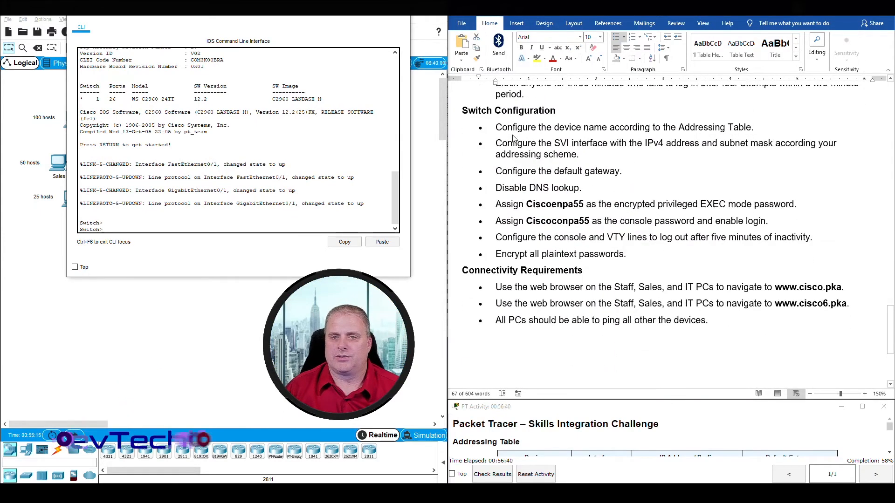
drag(626, 254, 498, 132)
click(499, 132)
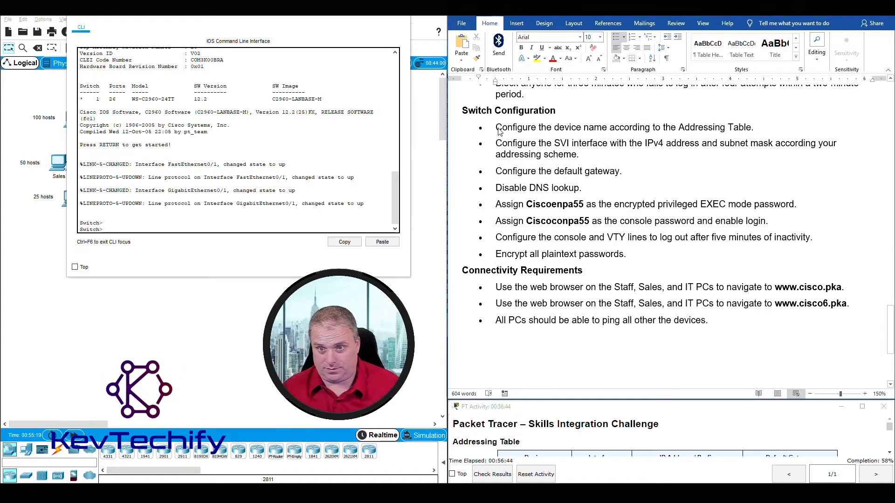
Enter enable and conf t on the switch, then set hostname S1.
click(174, 229)
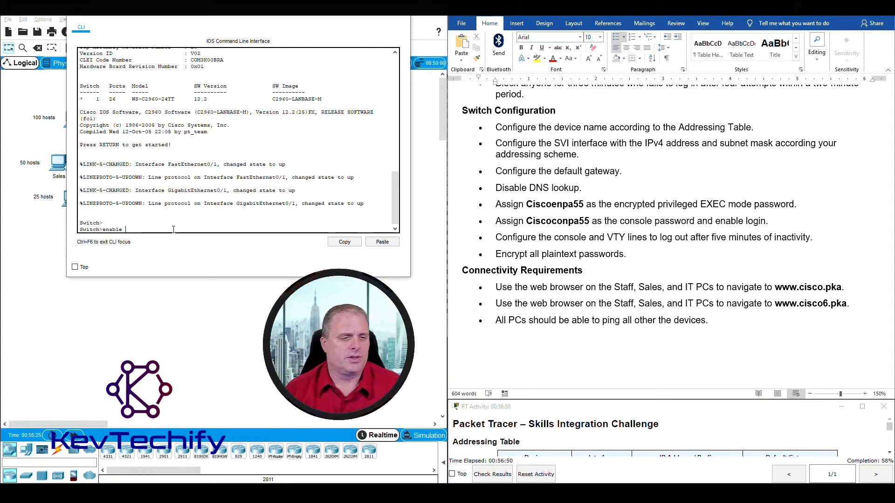
text(enable)
key(Return)
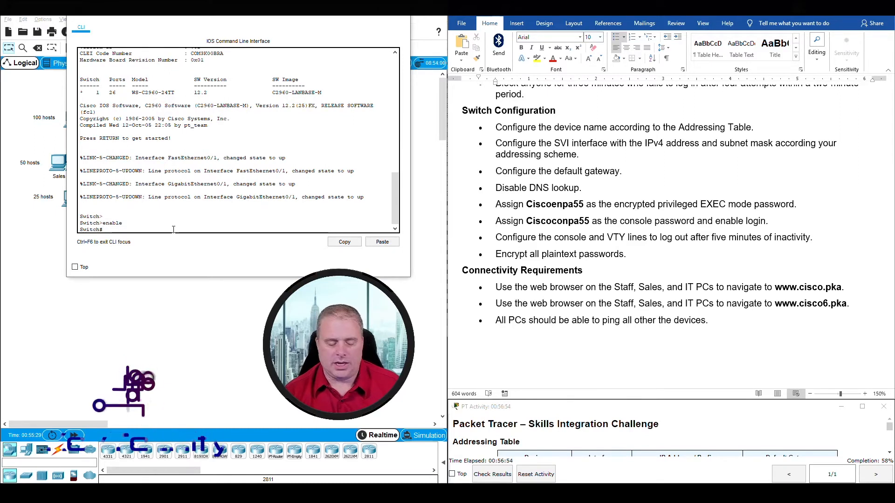
text(conf)
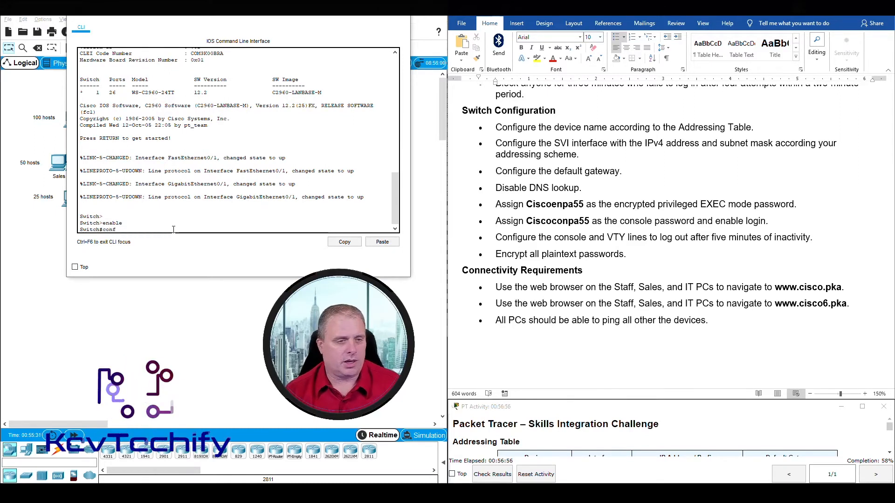
text( t)
key(Return)
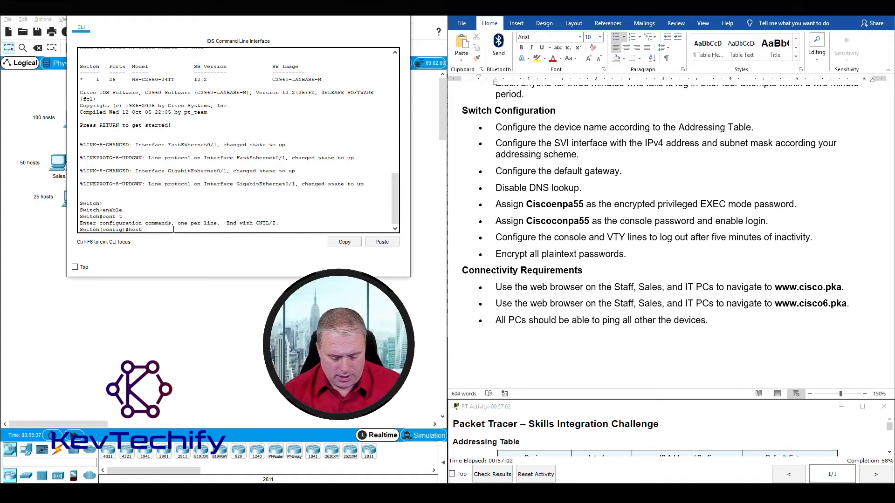
text(hostname S1)
key(Return)
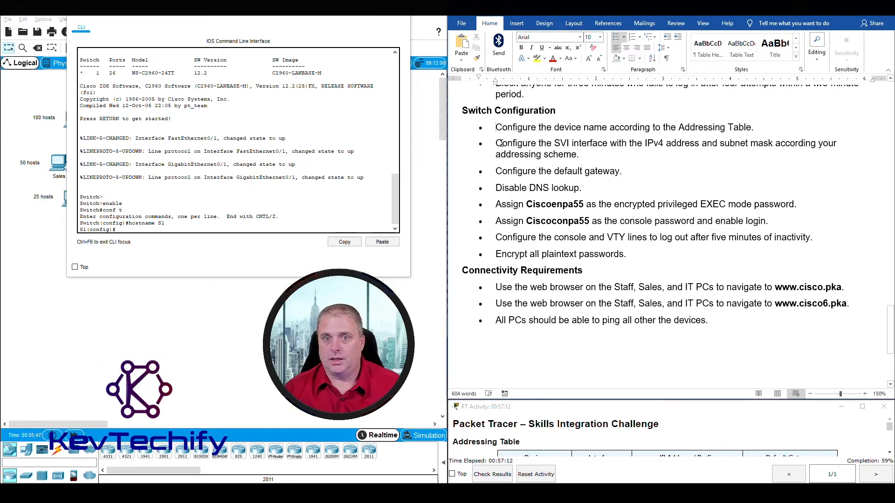
drag(495, 143, 627, 167)
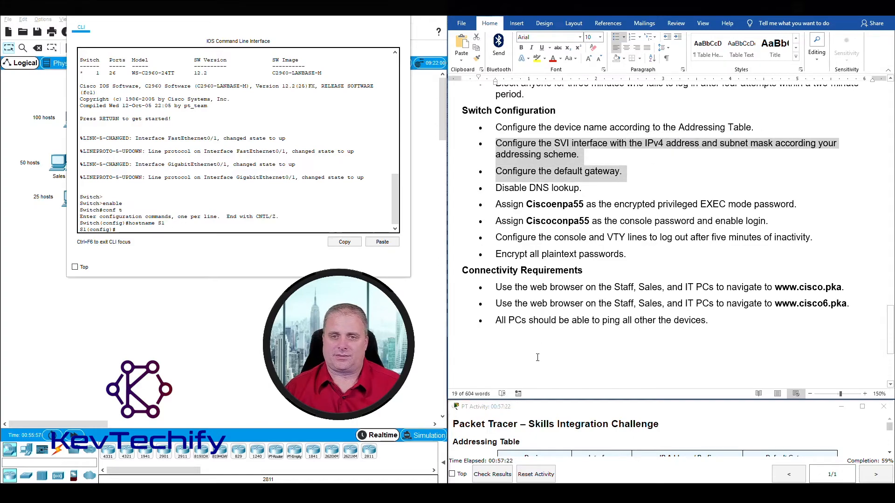
Look up S1's row in the addressing table.
scroll(537, 357, up, 15)
scroll(546, 330, down, 6)
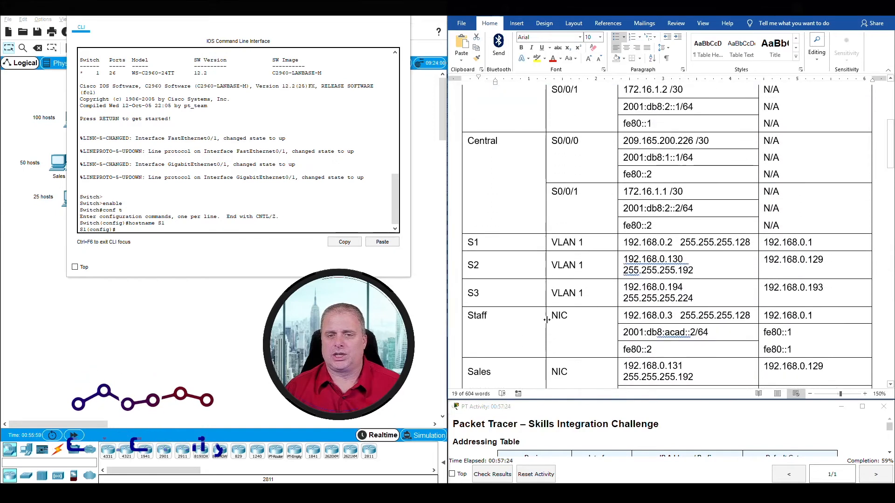
click(520, 240)
scroll(520, 239, down, 3)
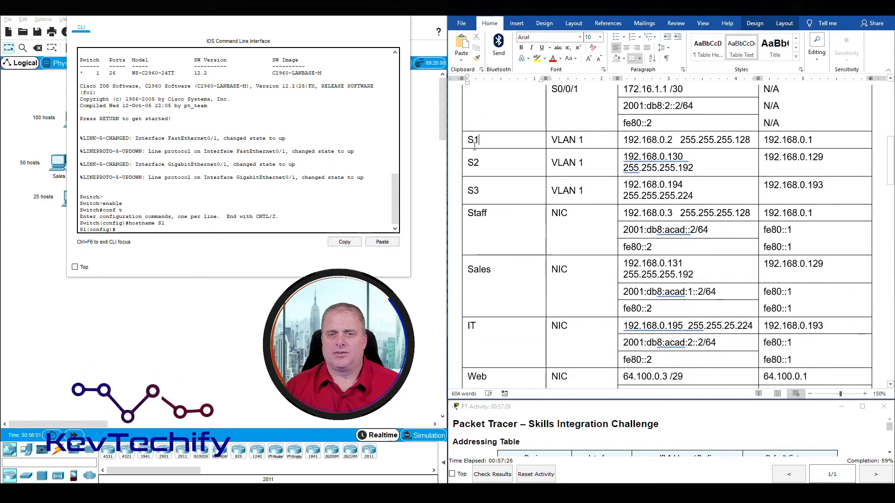
drag(471, 139, 808, 138)
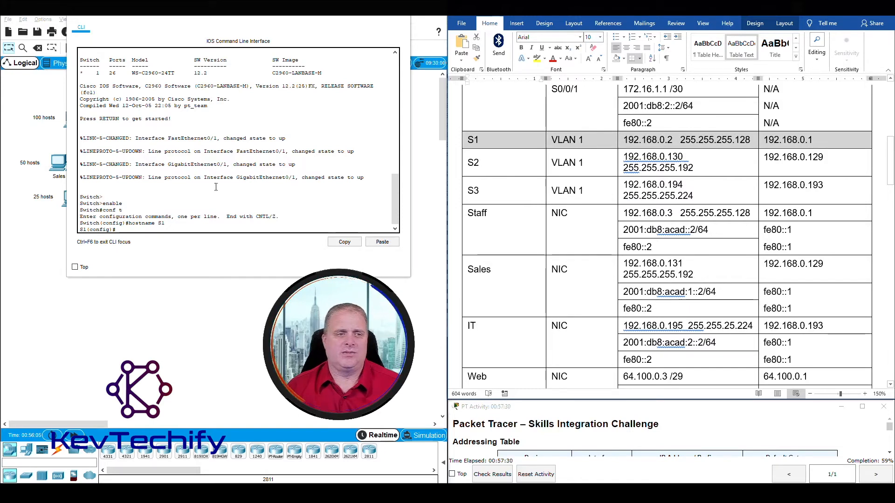
click(155, 228)
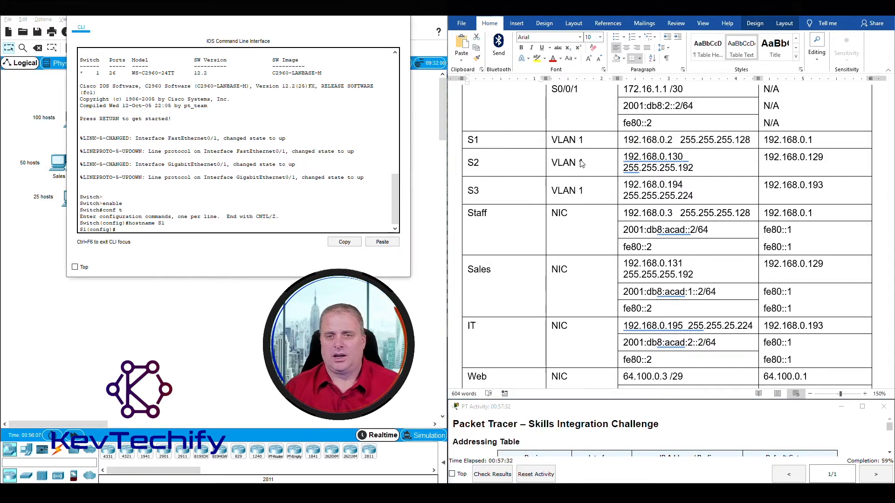
click(574, 144)
click(127, 228)
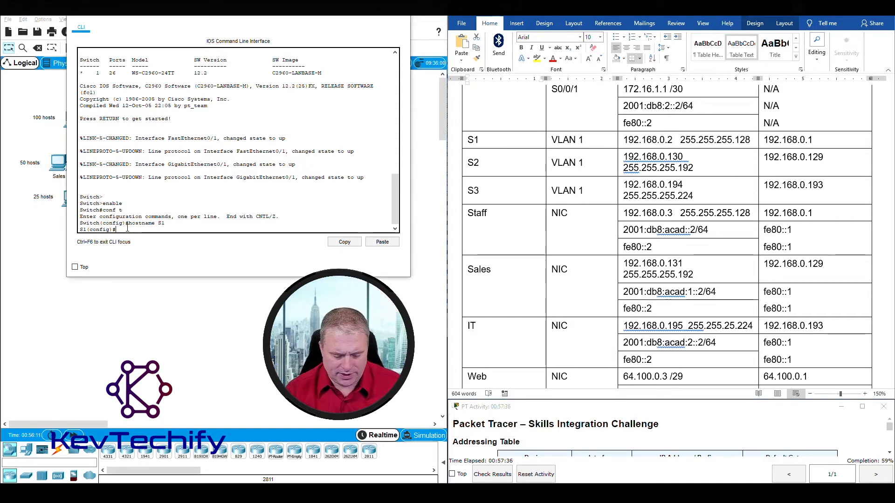
Configure interface VLAN 1 with ip address 192.168.0.2 255.255.255.128.
text(int vlan 1)
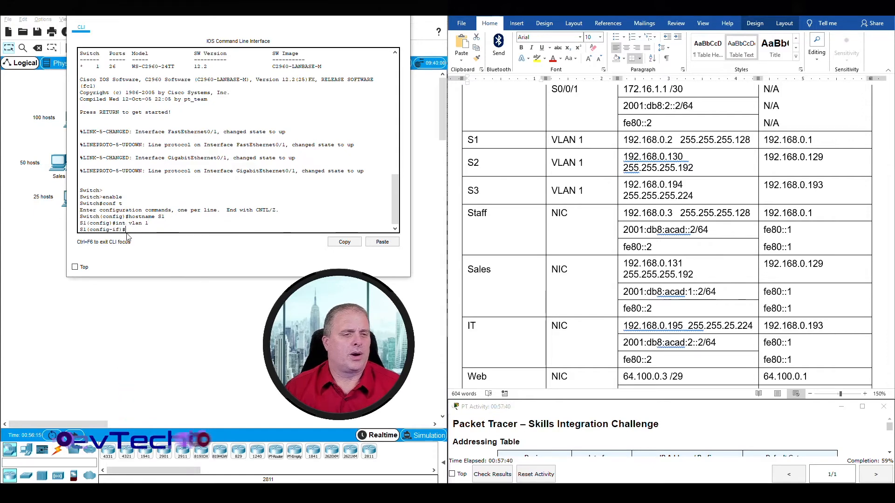
key(Return)
double_click(116, 229)
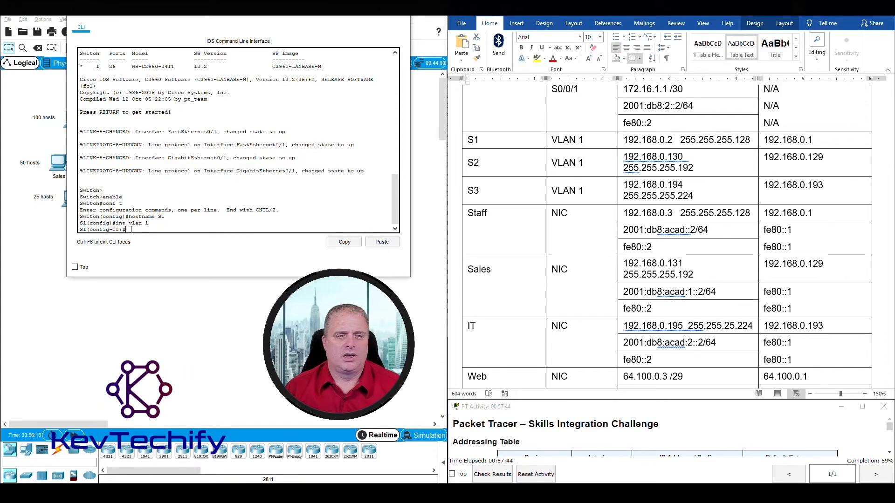
text(ip address)
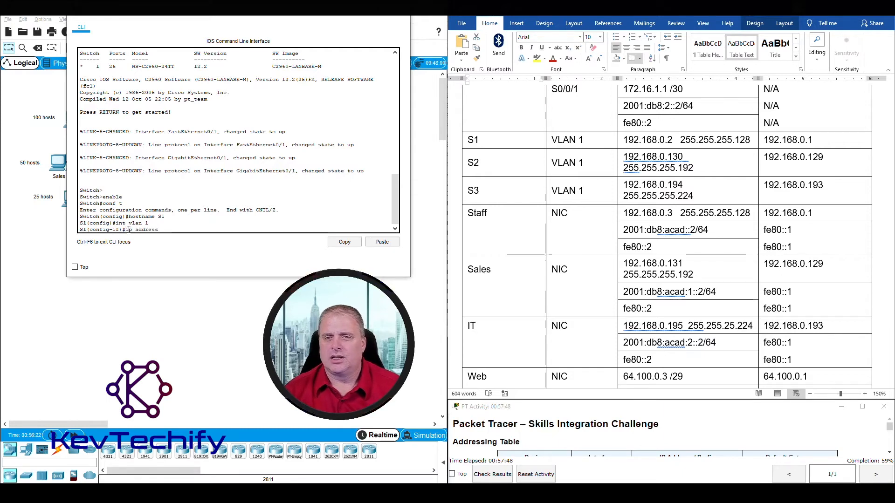
text( 192)
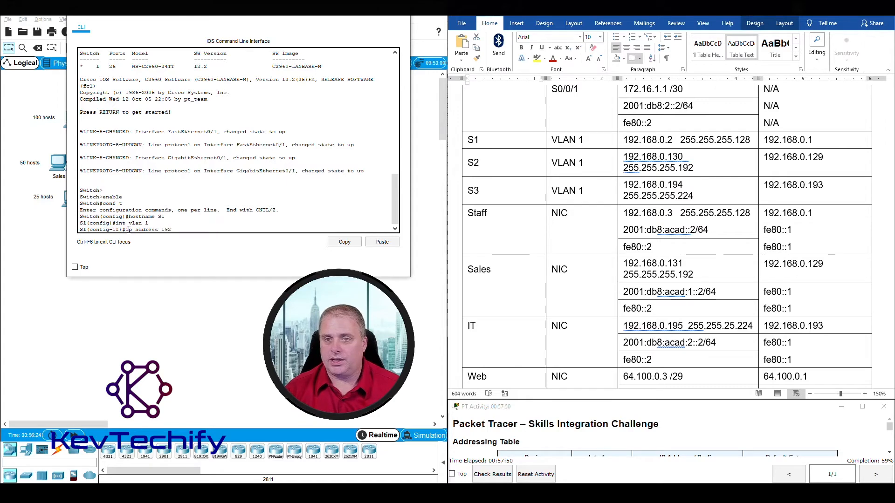
text(.168.0.2 2)
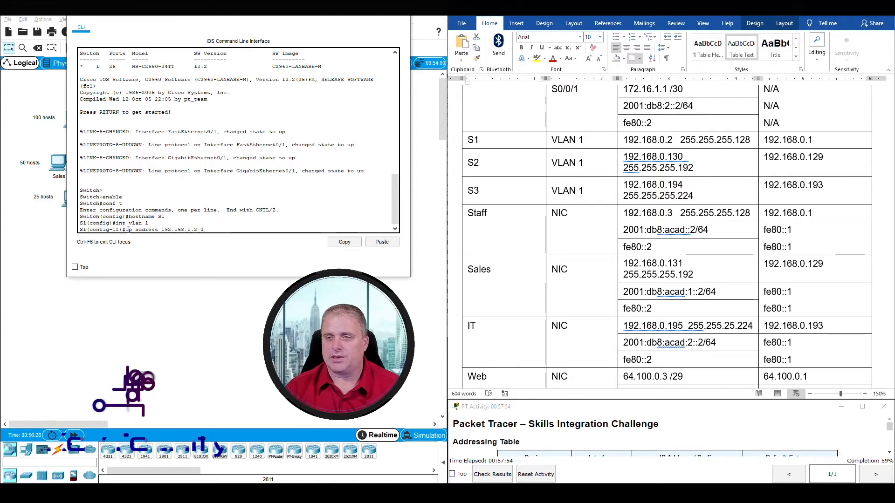
text(55.255.255)
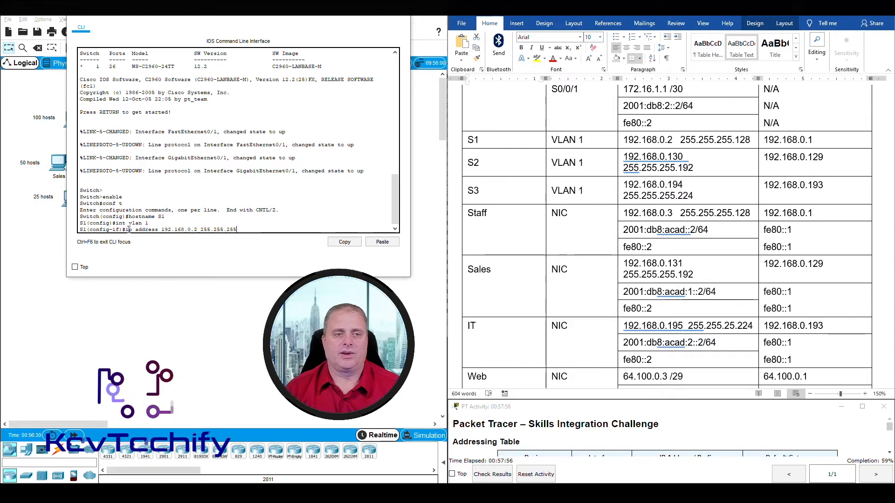
text(.12)
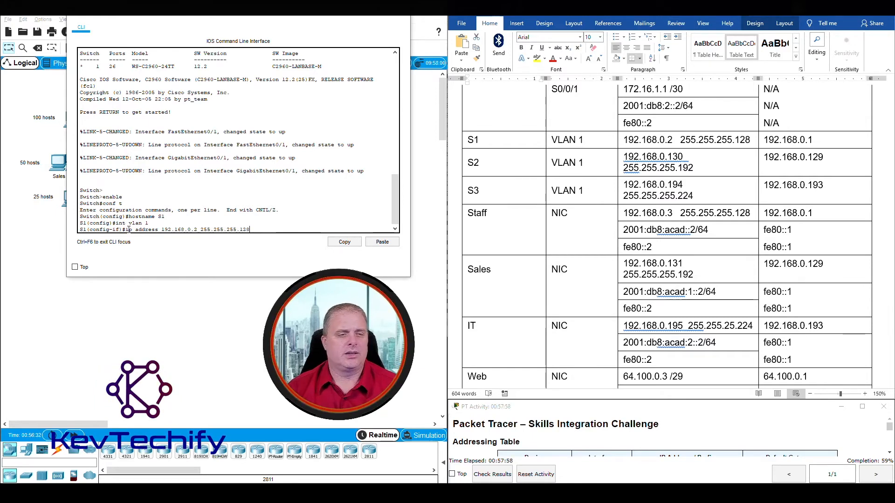
text(8)
key(Return)
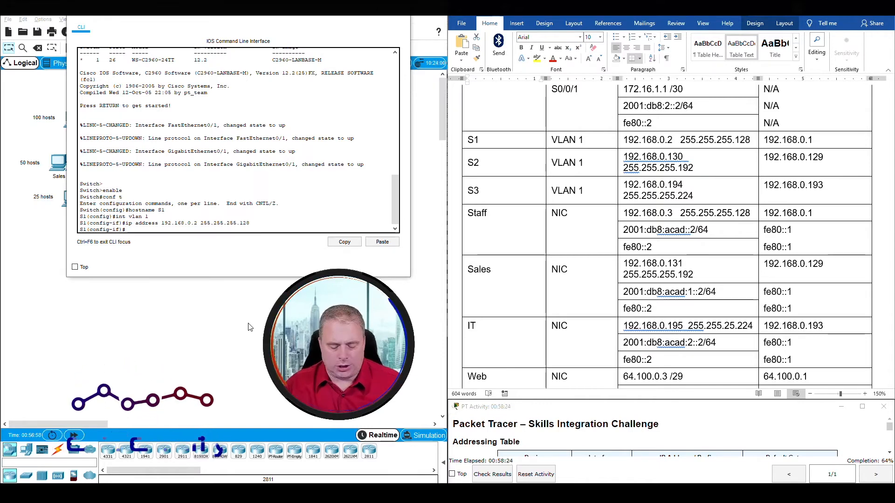
Bring S1's VLAN 1 interface up with no shutdown.
text(no shutdown)
key(Return)
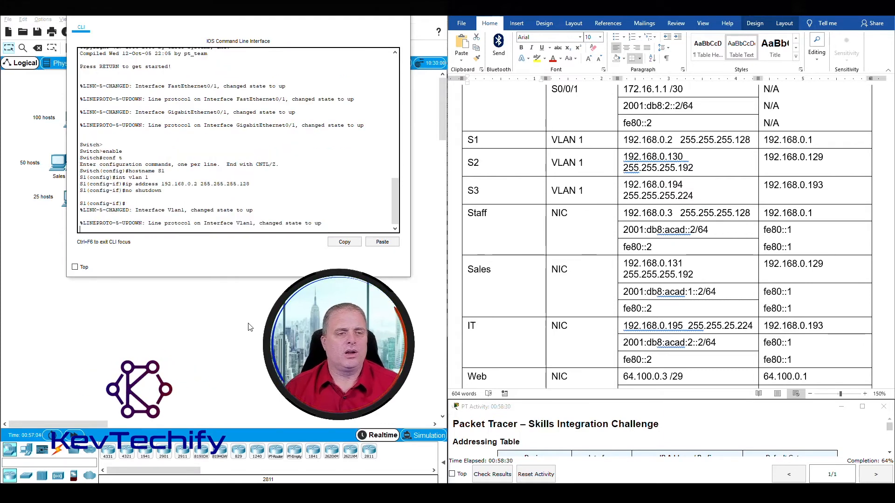
drag(141, 211, 328, 224)
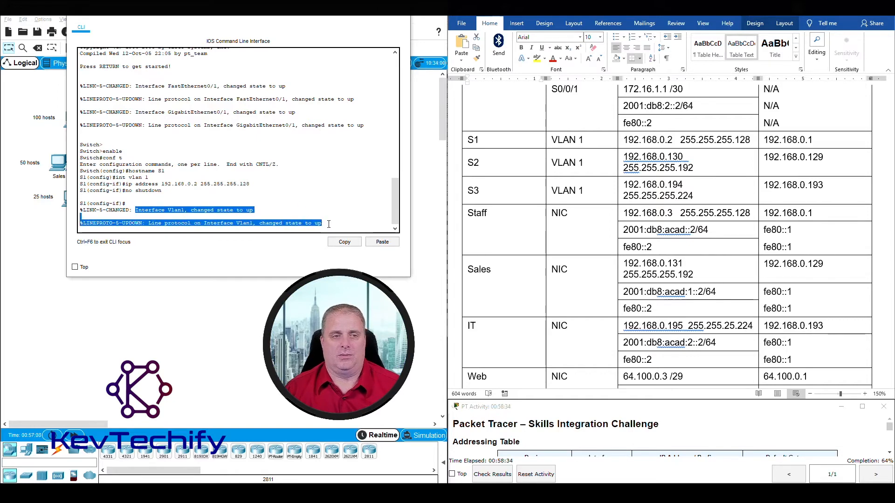
click(125, 191)
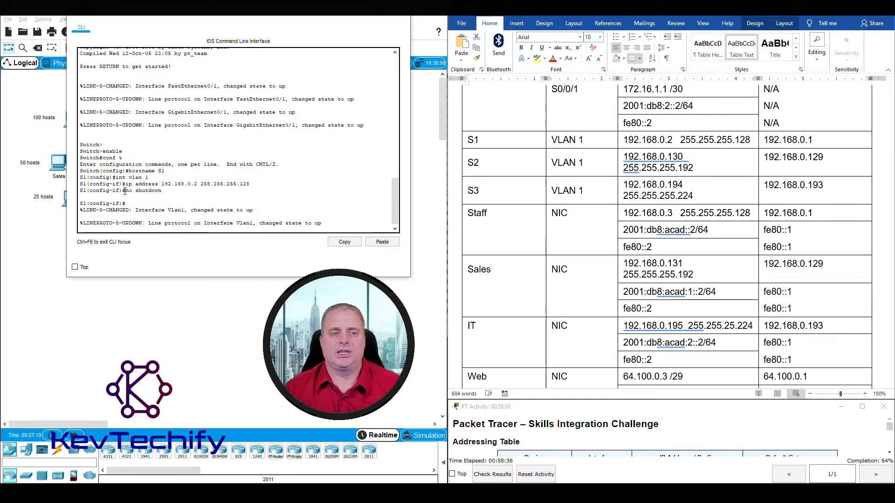
click(344, 222)
key(Return)
key(Return)
Exit interface mode and set ip default-gateway 192.168.0.1.
text(exit)
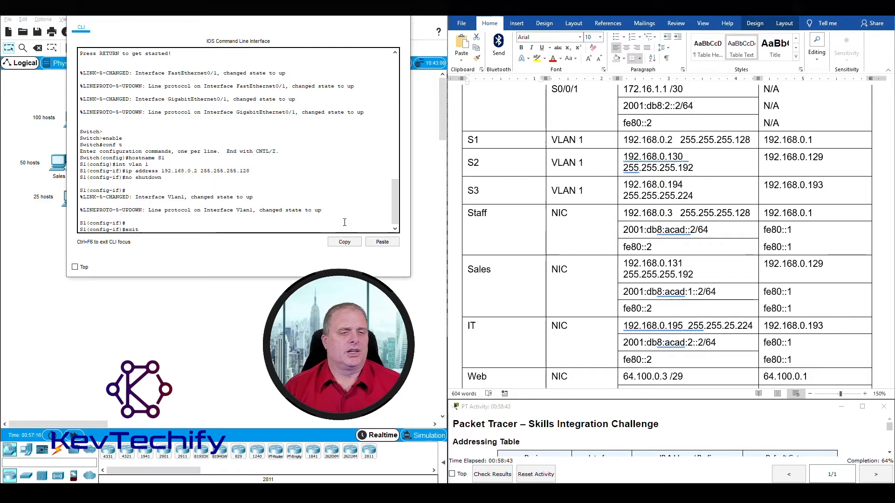
key(Return)
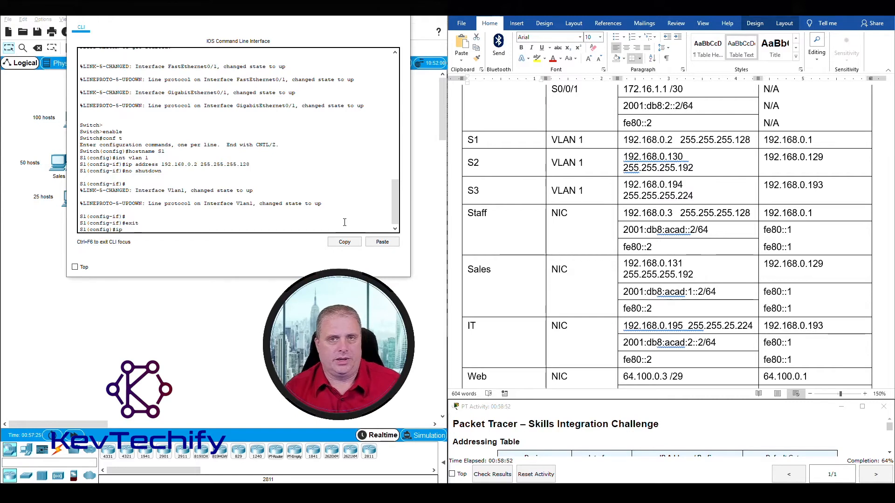
text(default-gate)
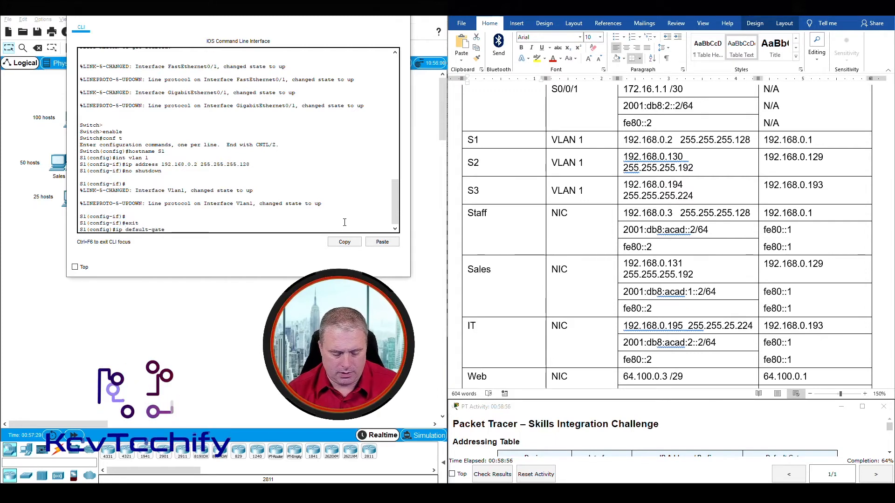
text(way )
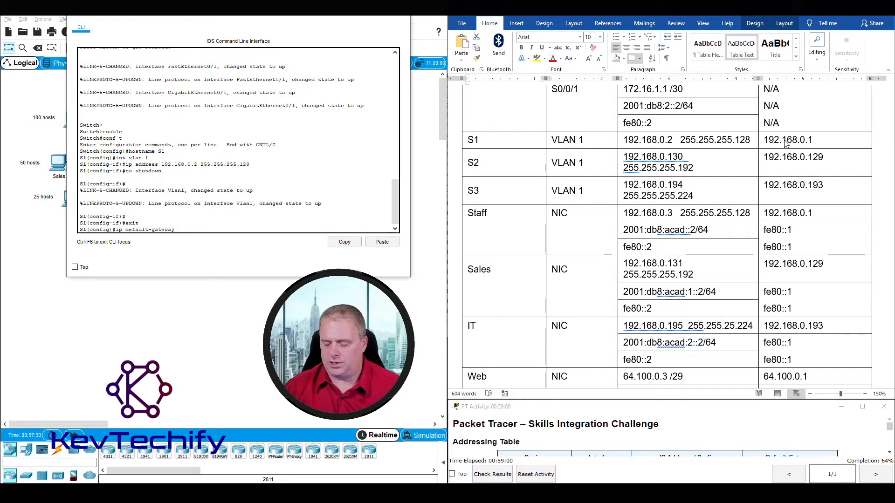
text(192.168.0.1)
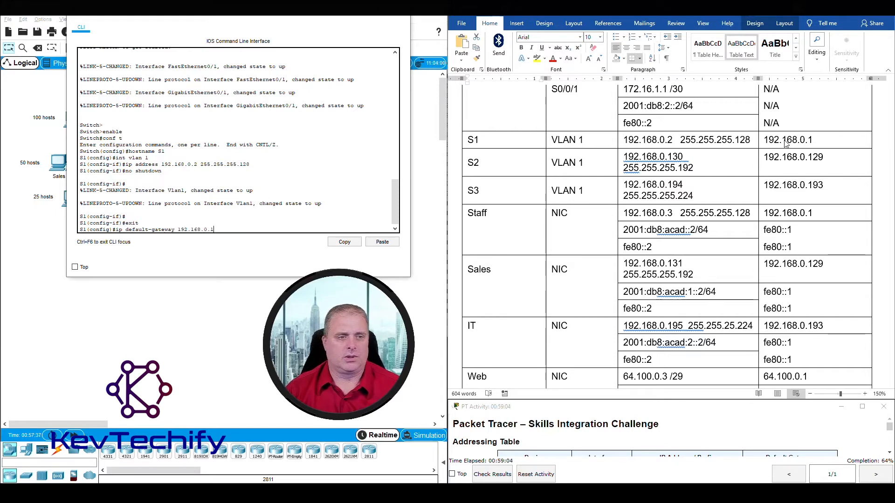
key(Return)
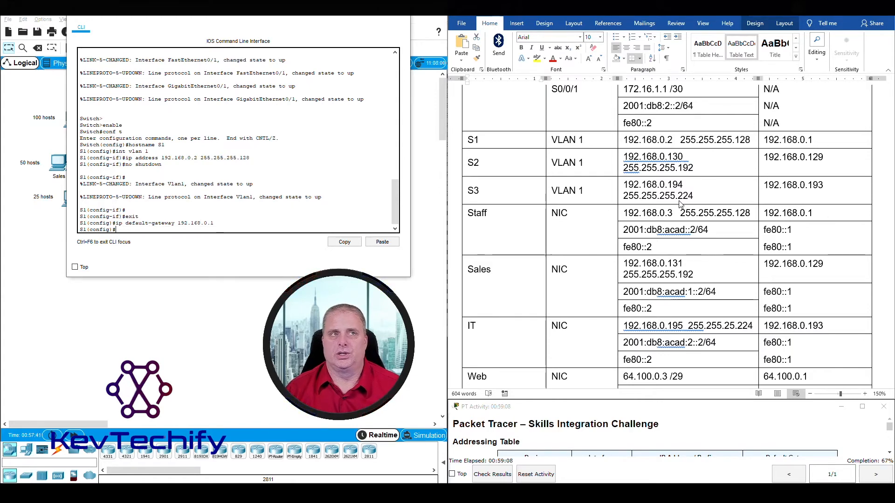
Mark the SVI, default gateway and Disable DNS lookup requirements in the instructions.
scroll(680, 204, down, 4)
scroll(680, 204, down, 10)
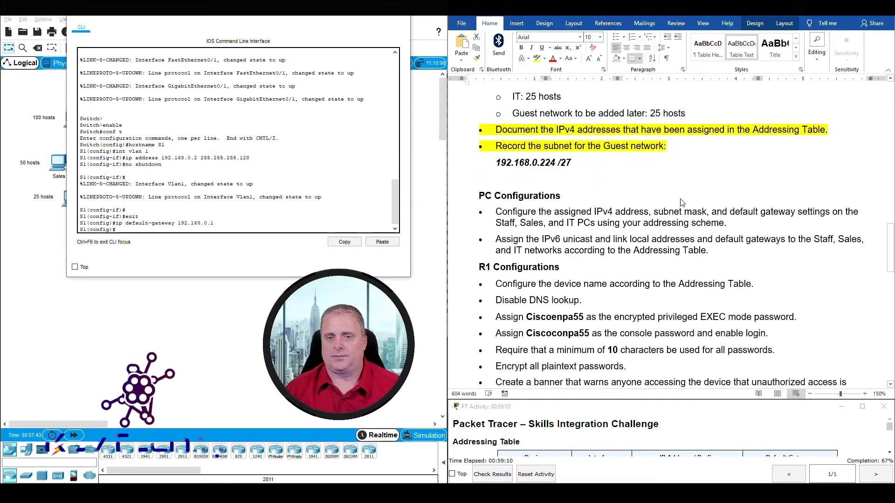
scroll(680, 204, down, 5)
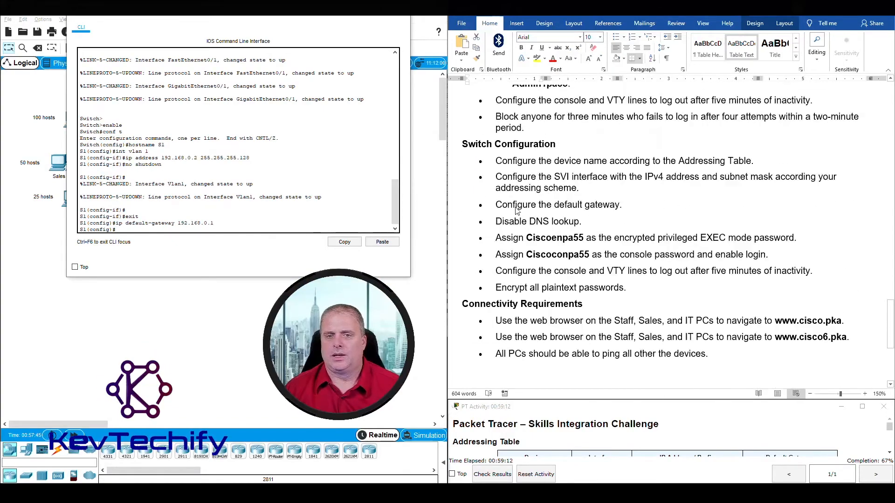
drag(494, 205, 627, 207)
drag(498, 177, 620, 207)
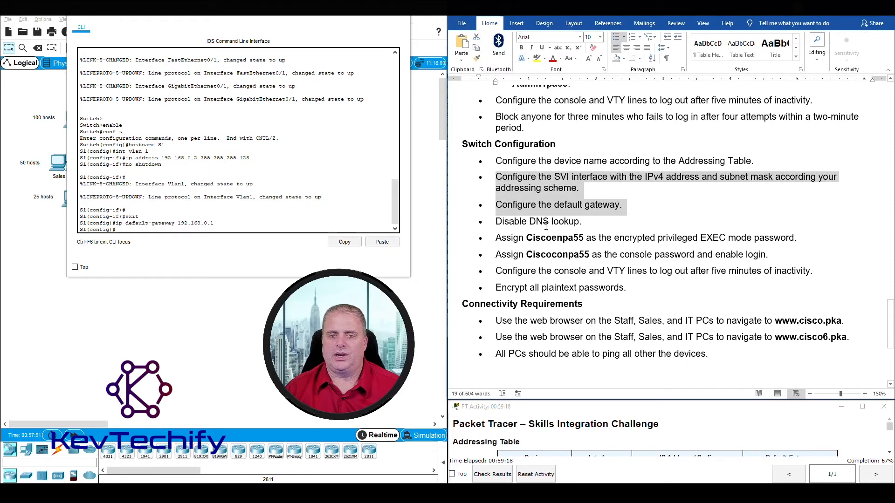
scroll(560, 205, down, 1)
drag(499, 189, 588, 189)
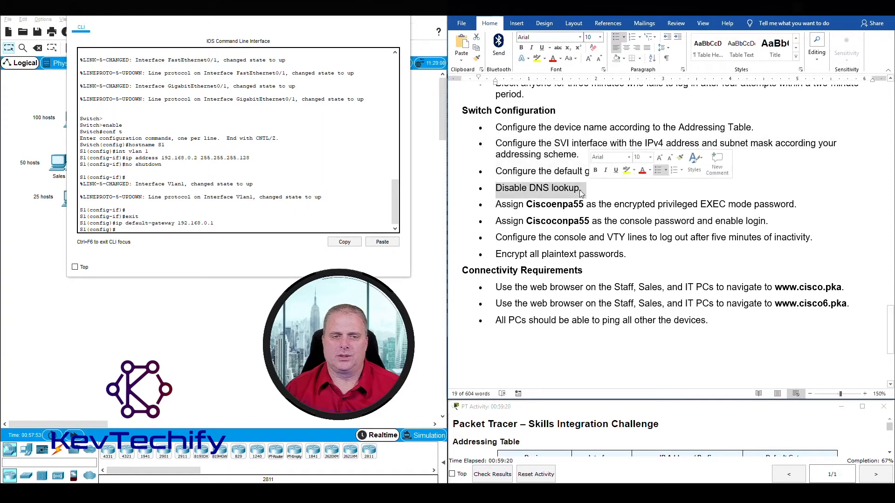
Enter no ip domain-lookup in S1's configuration.
click(202, 227)
text(no ip)
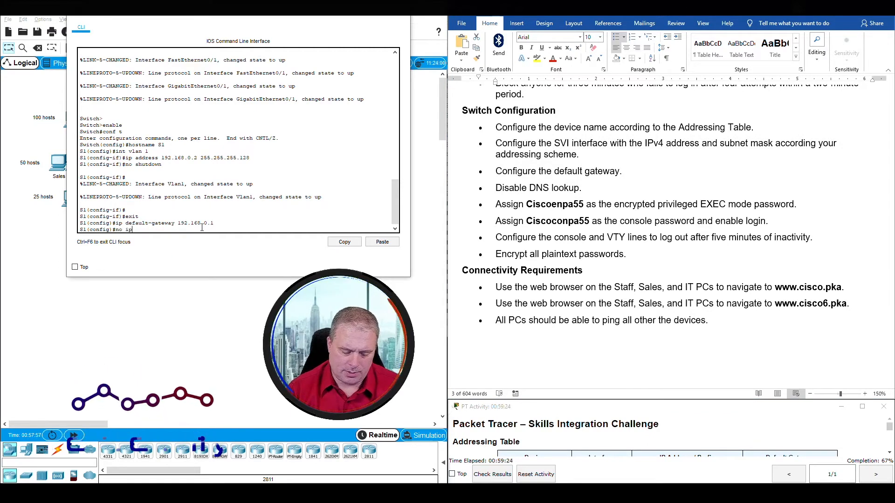
text( domain-looku)
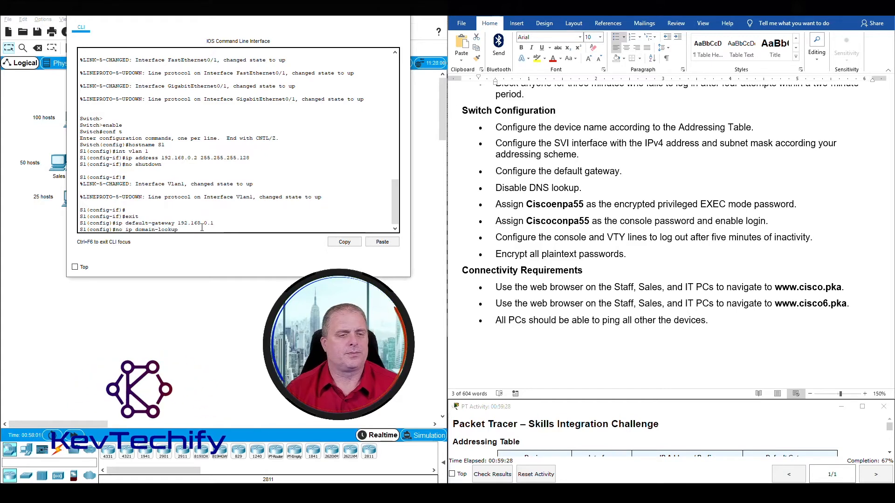
text(p)
key(Return)
drag(569, 198, 792, 204)
click(497, 205)
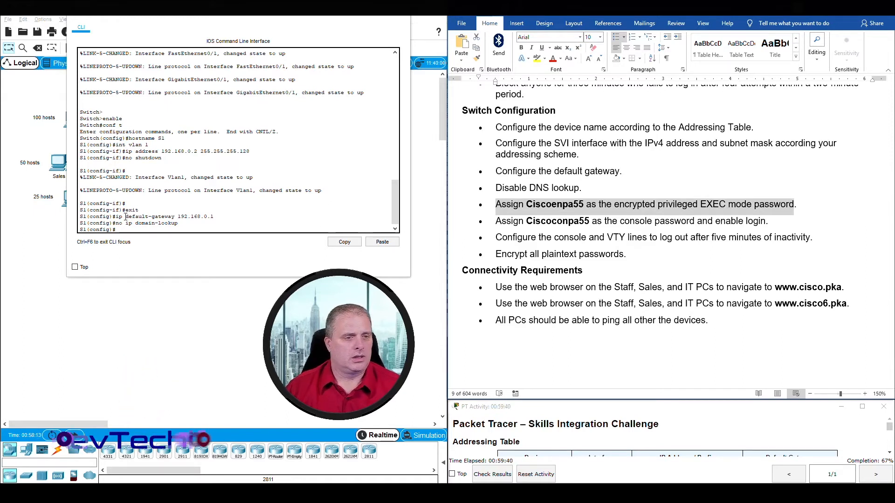
Give S1 an encrypted privileged EXEC password with the enable secret command.
click(127, 231)
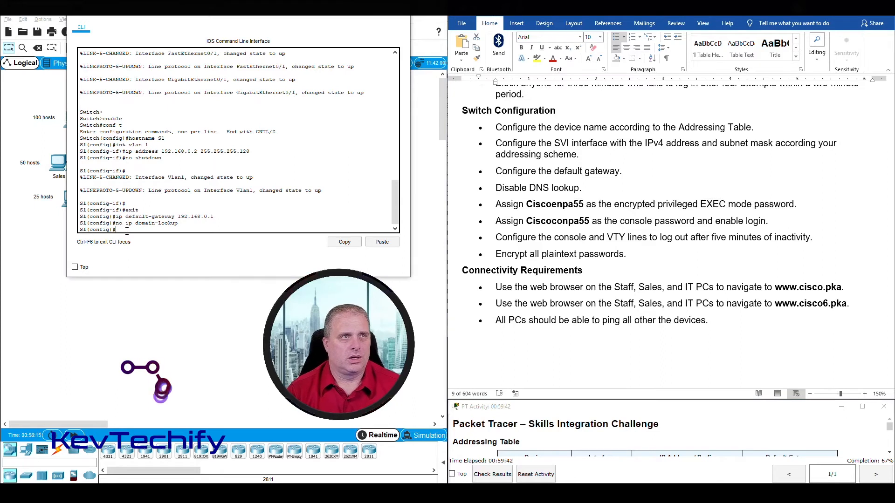
text(enable secret Ciscoenpa55)
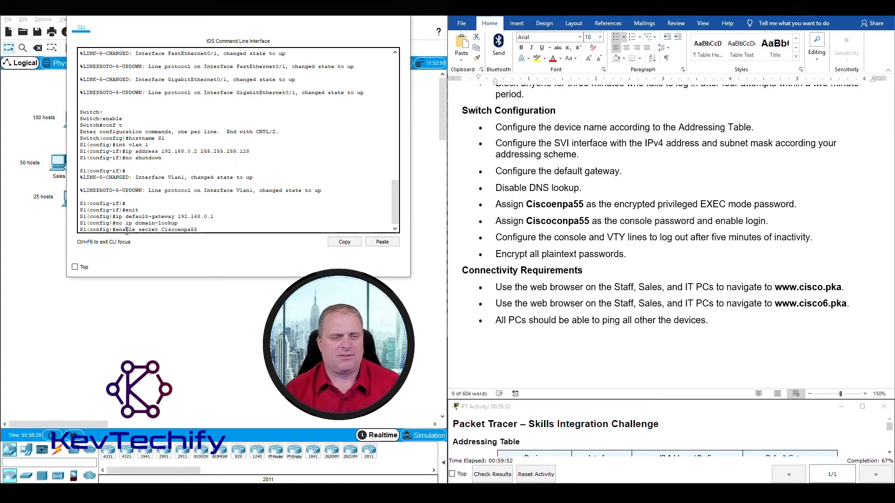
key(Return)
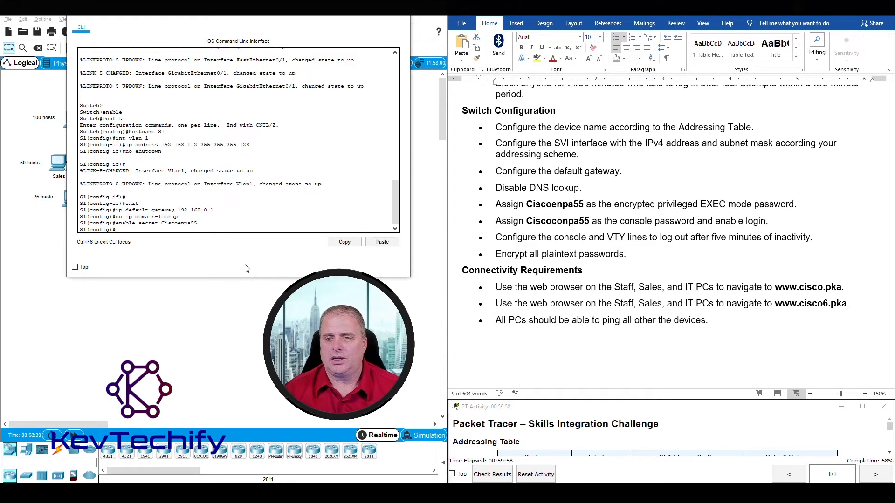
On S1, give console line 0 the required password and require login.
drag(496, 204, 770, 221)
click(495, 221)
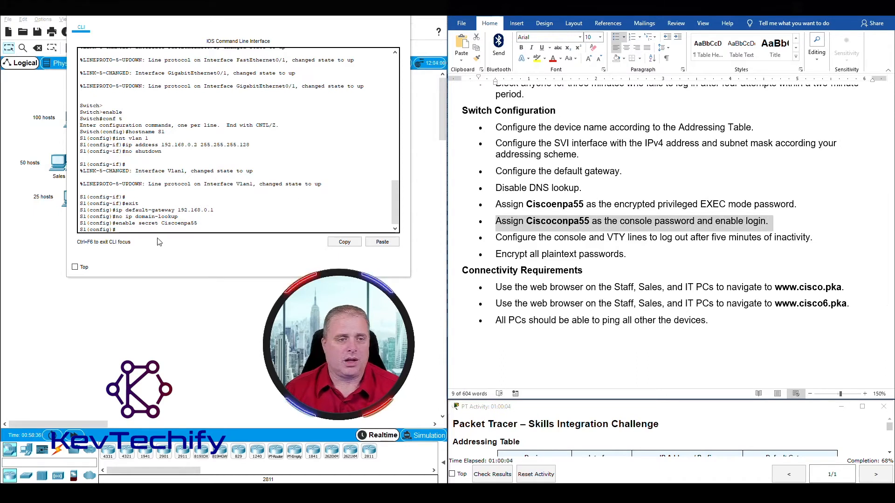
click(148, 231)
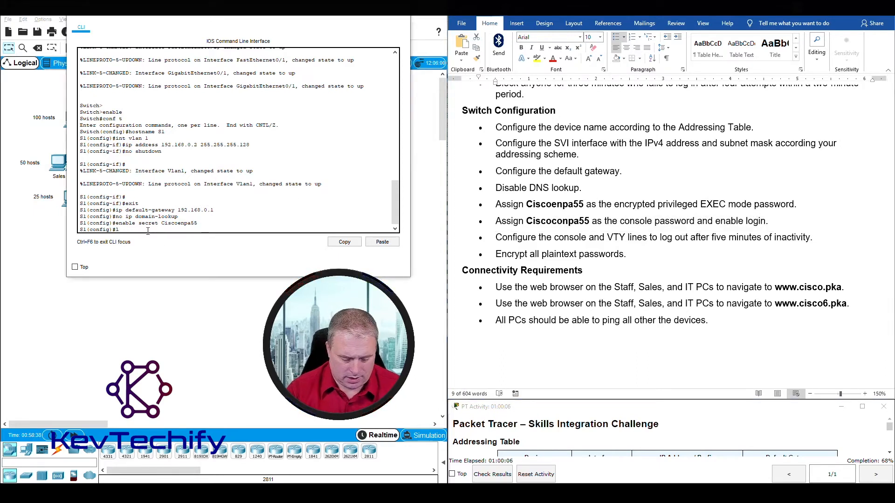
text(line con 0)
key(Return)
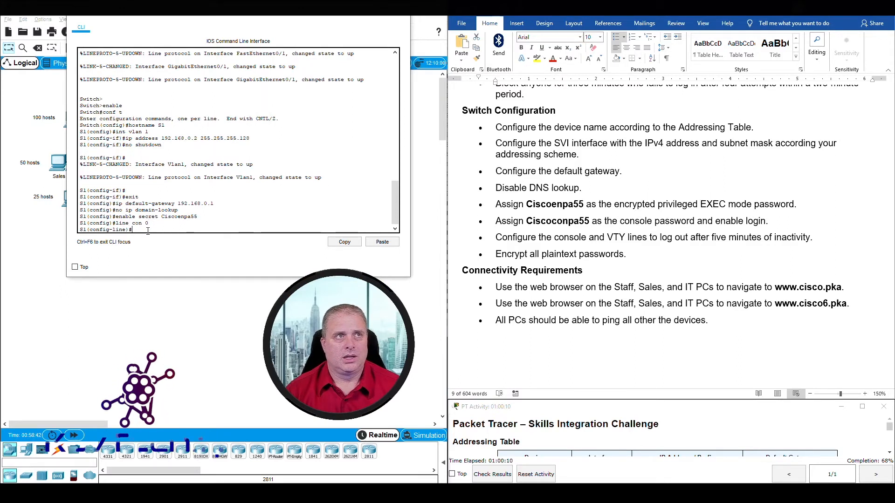
text(password)
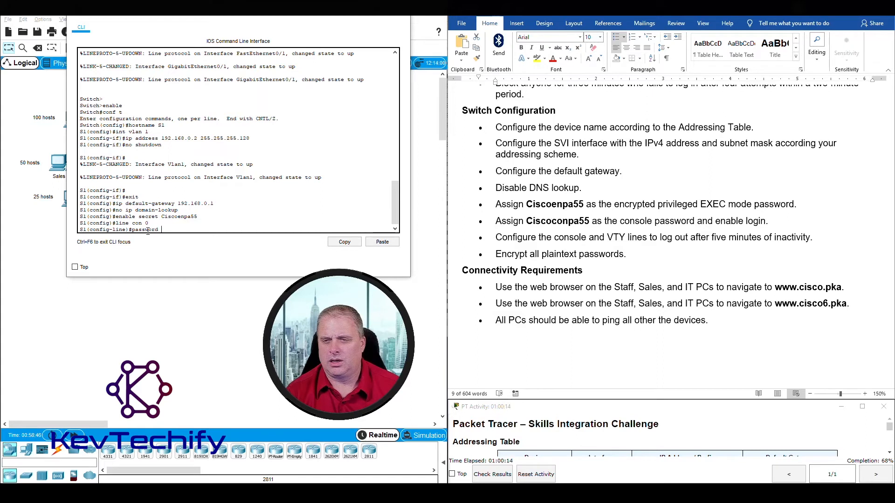
text( Cisco)
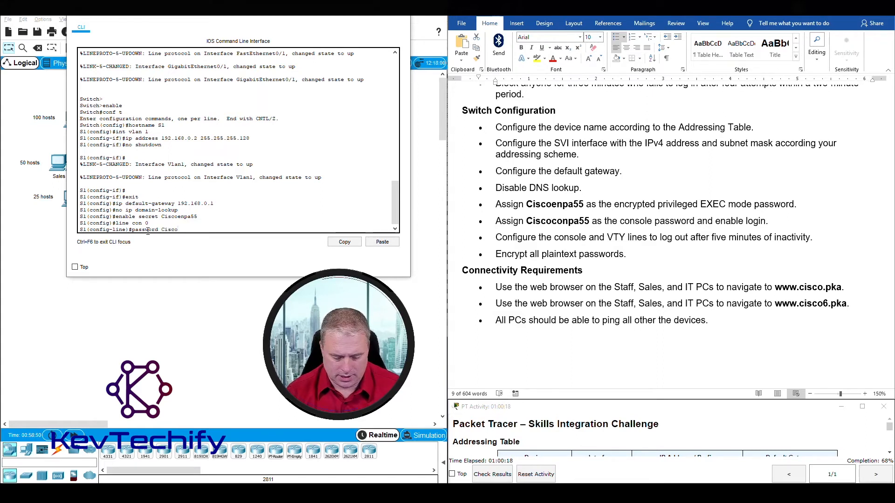
text(conpa55)
key(Return)
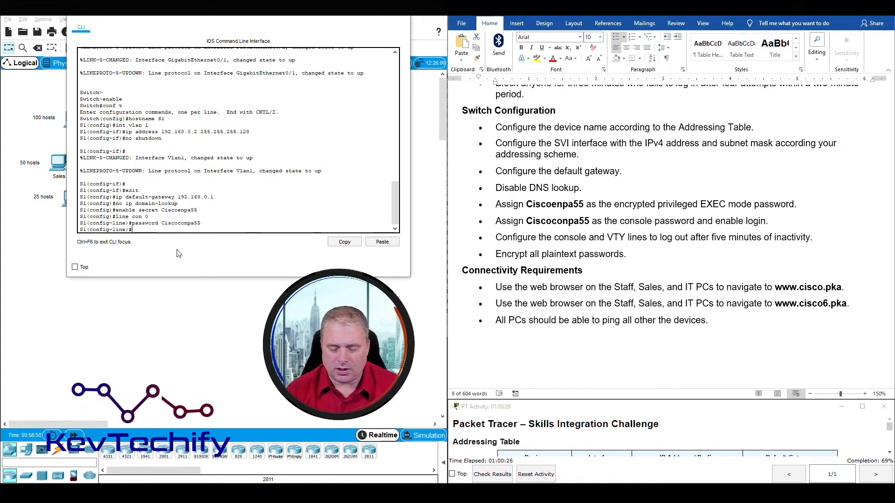
text(login)
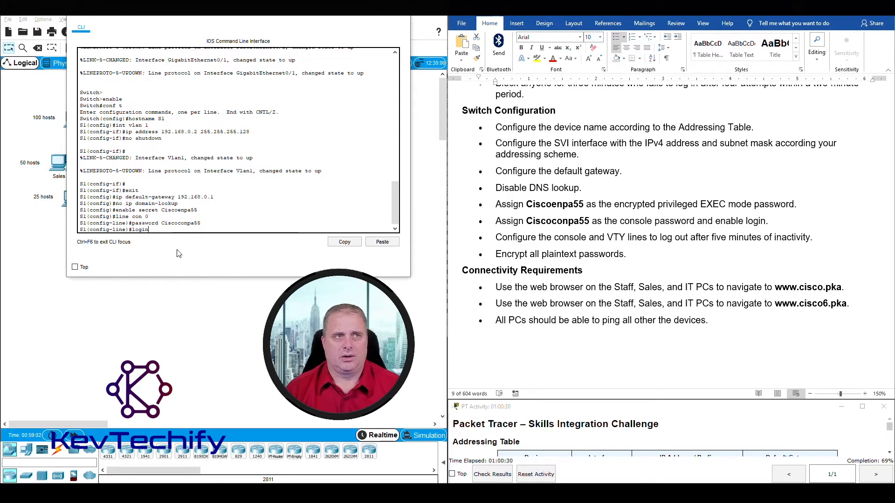
key(Return)
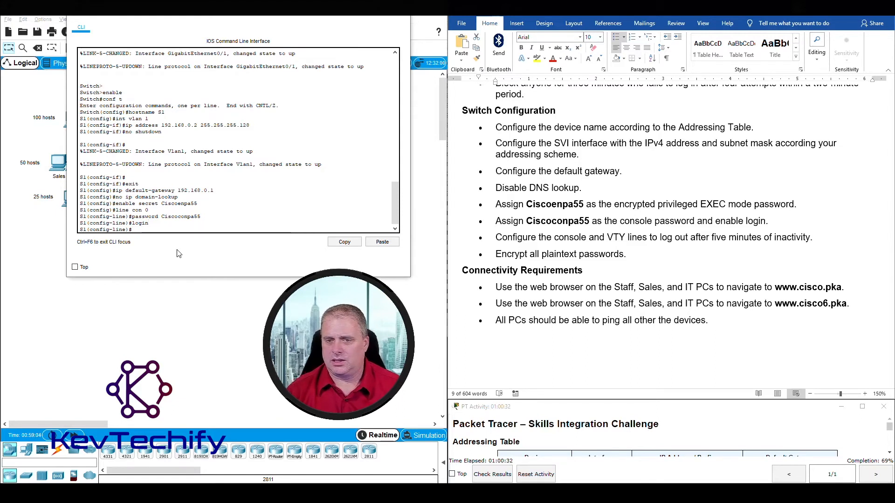
triple_click(594, 225)
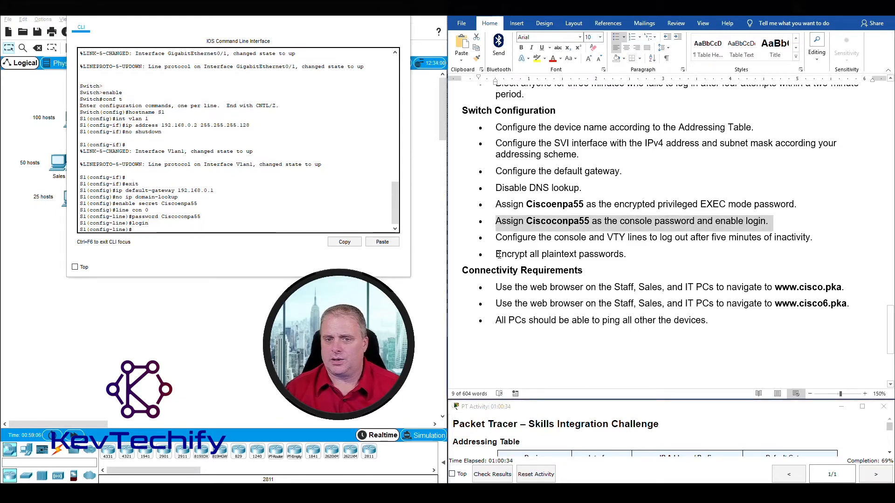
Exit console line mode on S1 and attempt the password-encryption command.
drag(498, 254, 610, 252)
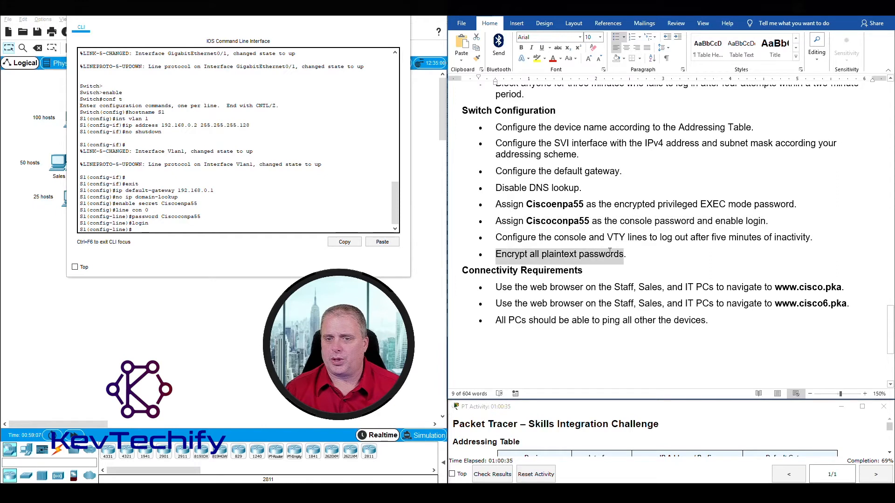
click(158, 228)
text(exit)
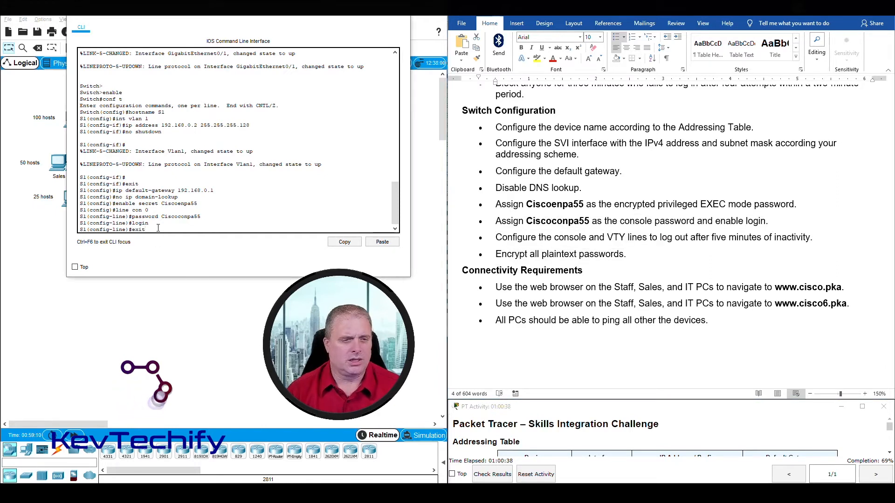
key(Return)
text(serice password-encryption)
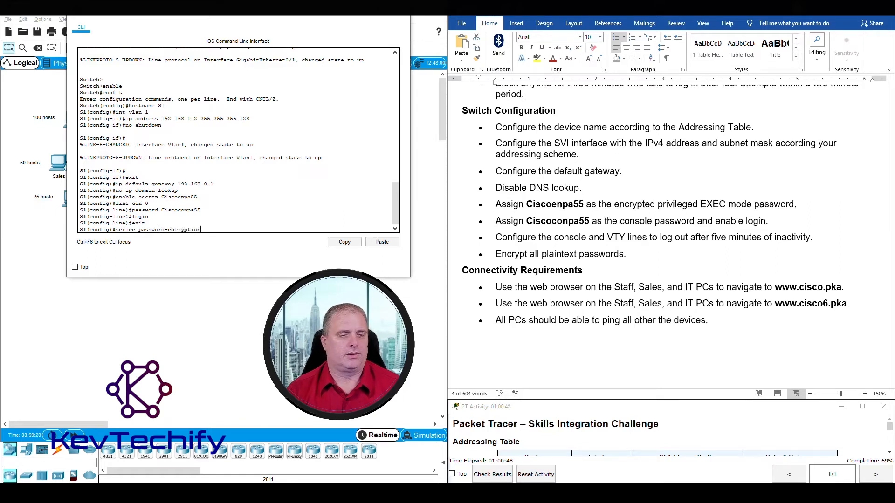
key(Return)
Fix the typo and run service password-encryption on S1 successfully.
key(Up)
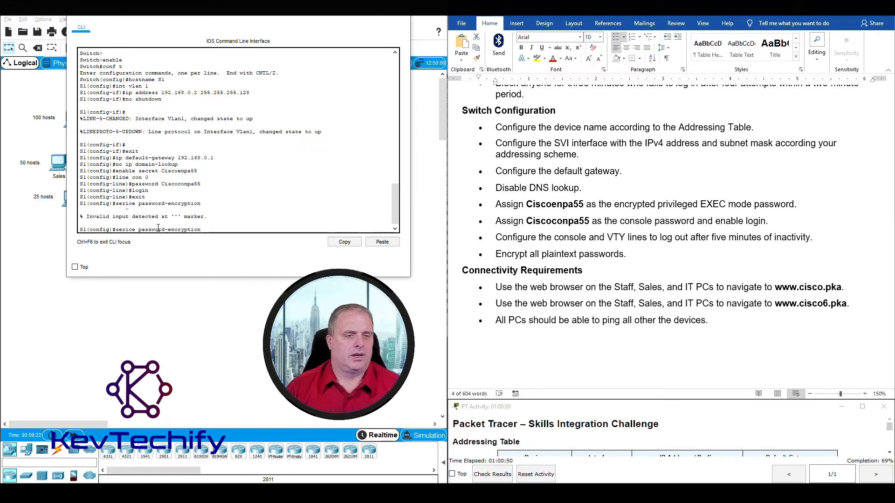
key(Left)
key(Left)
key(Left)
key(Left)
key(Left)
key(Left)
key(Left)
key(Left)
key(Left)
key(Left)
key(Left)
key(Left)
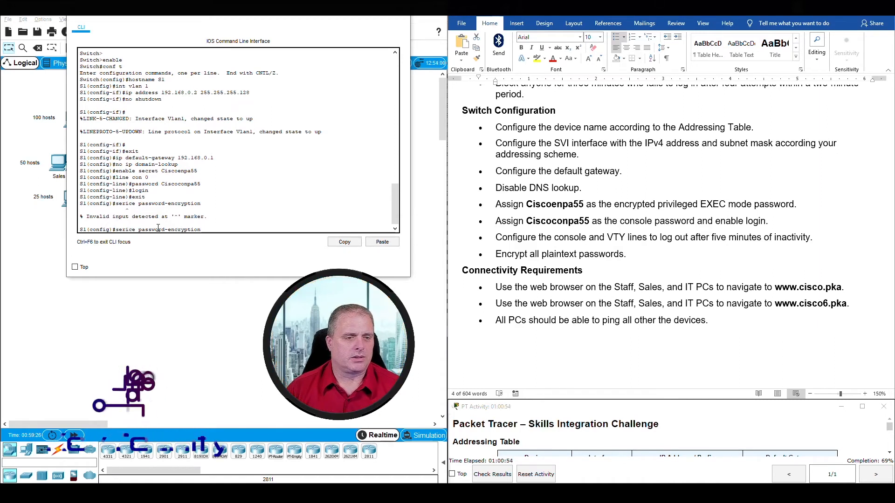
text(v)
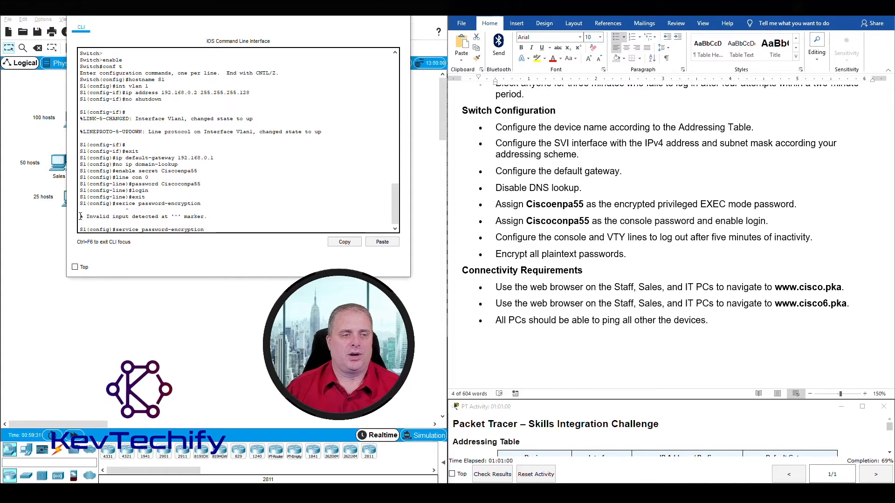
drag(80, 217, 201, 216)
click(207, 232)
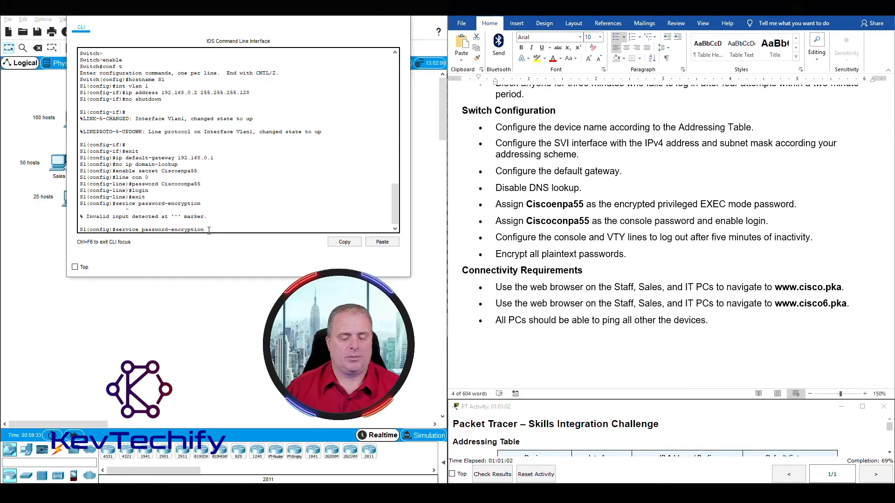
key(Return)
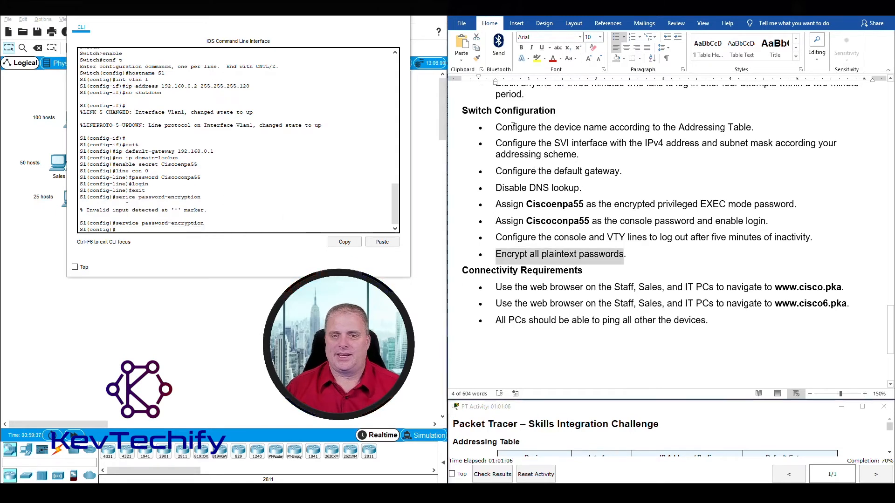
click(497, 127)
drag(497, 127, 664, 256)
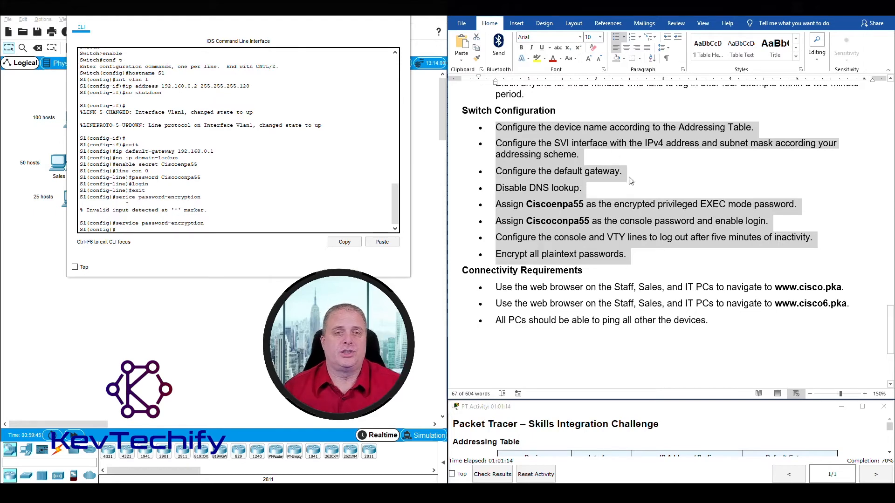
Close S1's terminal, open the second switch's CLI, and enter global configuration mode.
click(359, 16)
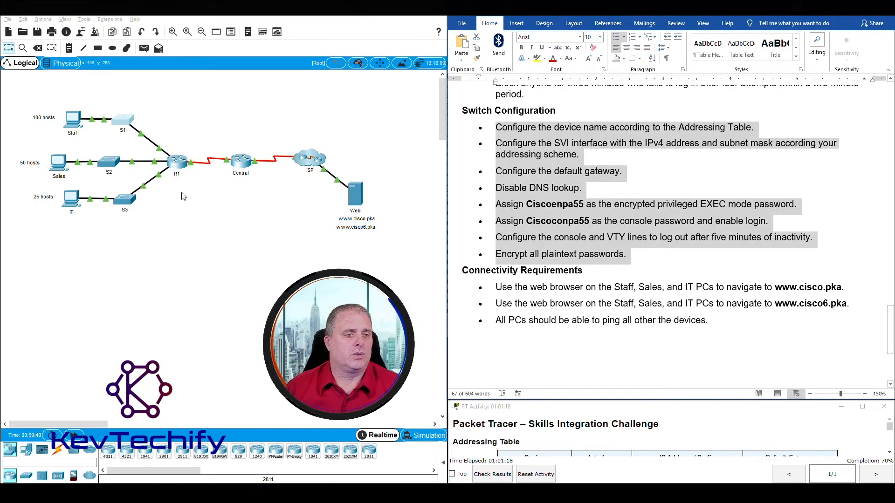
click(109, 161)
drag(473, 108, 200, 16)
drag(303, 93, 401, 93)
key(Return)
key(Return)
key(Return)
key(Return)
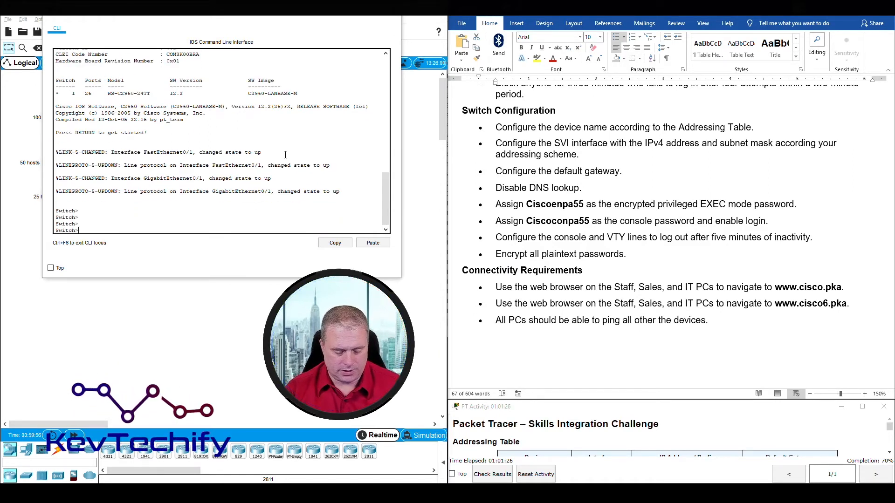
text(enable)
key(Return)
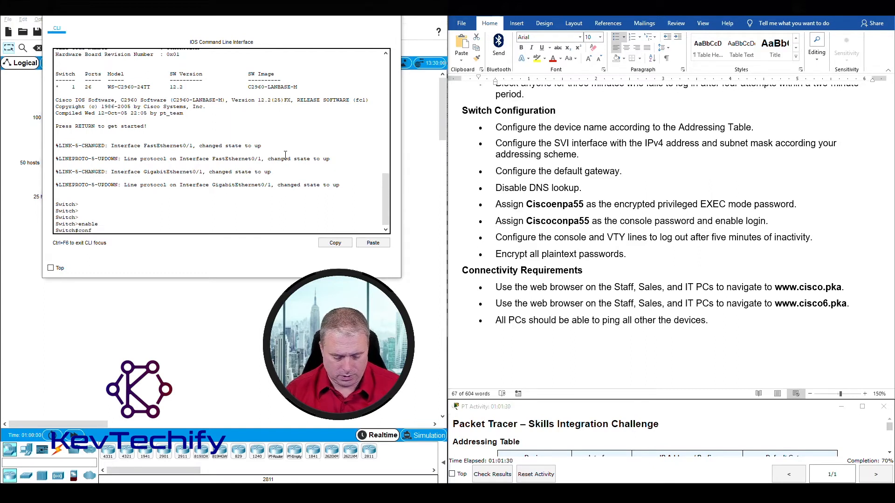
text(conf t)
key(Return)
Rename the switch to S2 with hostname S2.
click(543, 129)
click(520, 131)
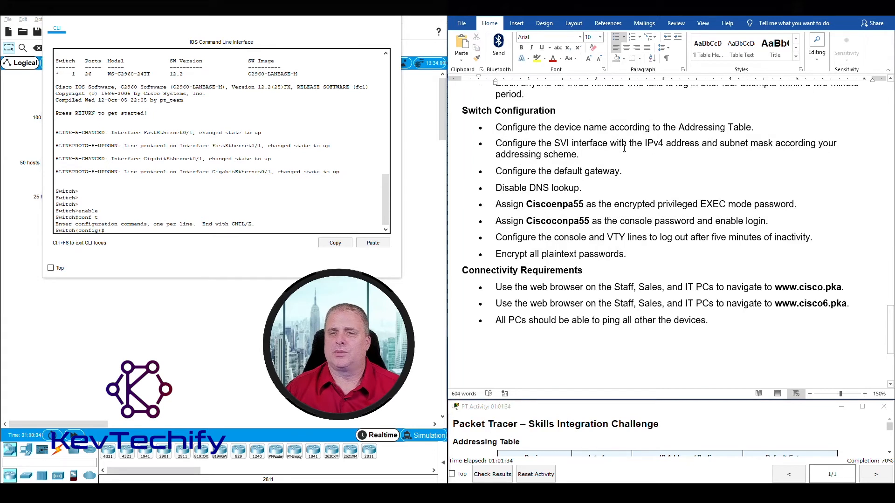
click(113, 230)
text(ho)
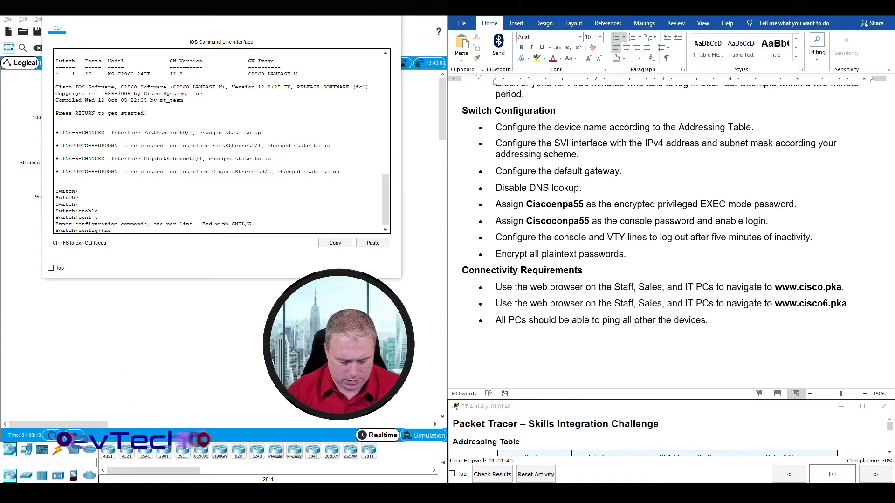
text(stname S2)
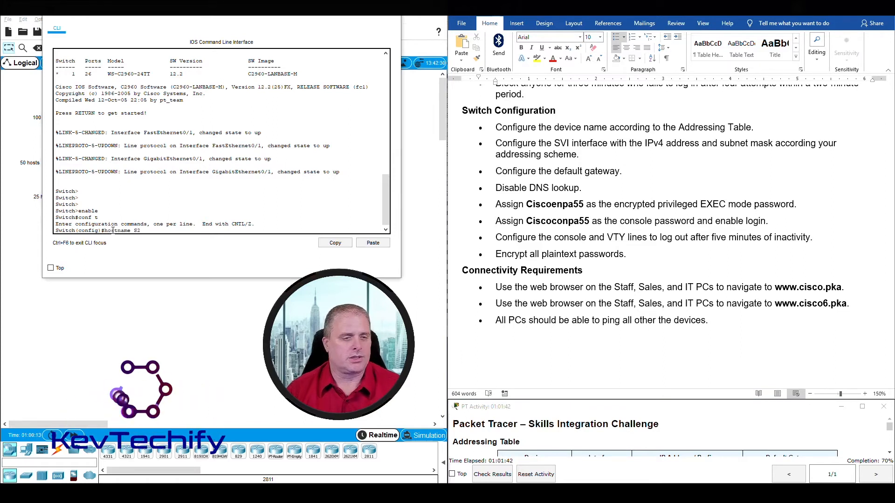
key(Return)
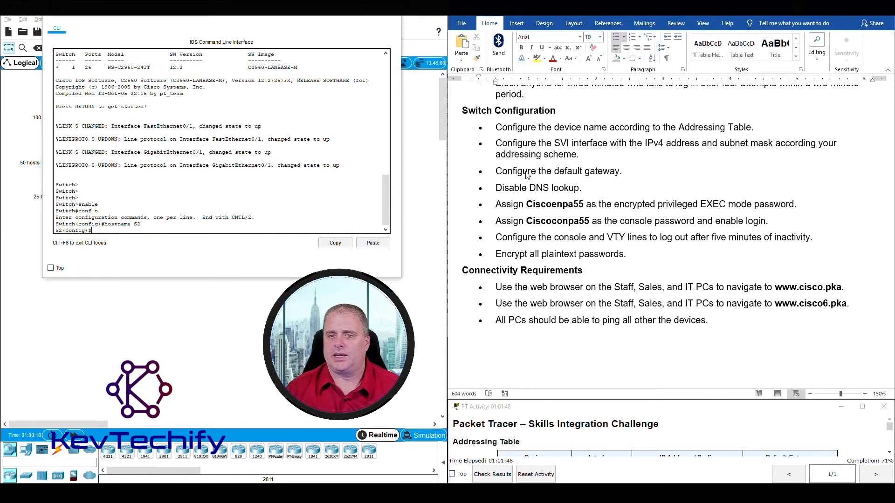
Assign interface VLAN 1 the address 192.168.0.130 255.255.255.192 on S2.
scroll(581, 193, up, 15)
scroll(580, 194, down, 10)
scroll(580, 196, down, 2)
scroll(561, 105, down, 1)
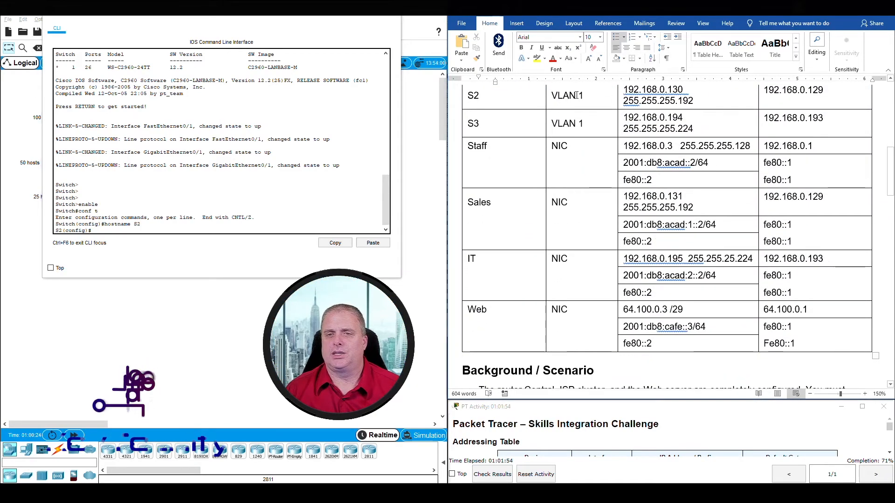
drag(469, 96, 662, 95)
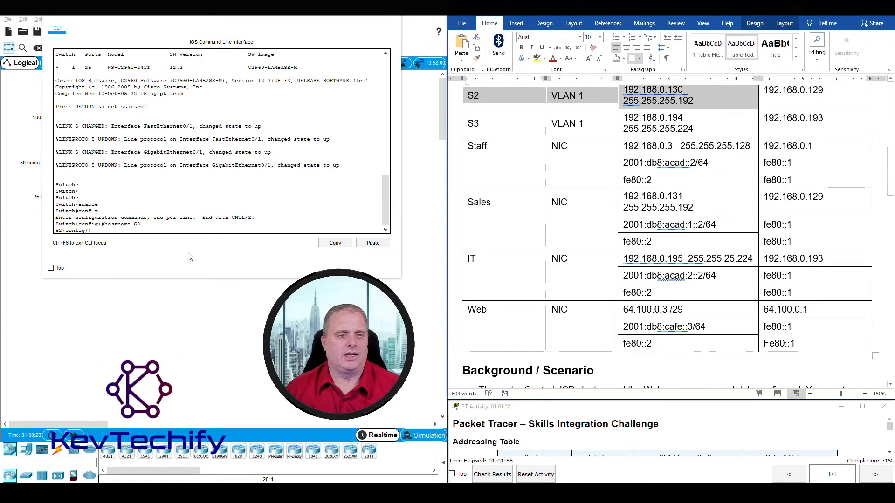
click(128, 229)
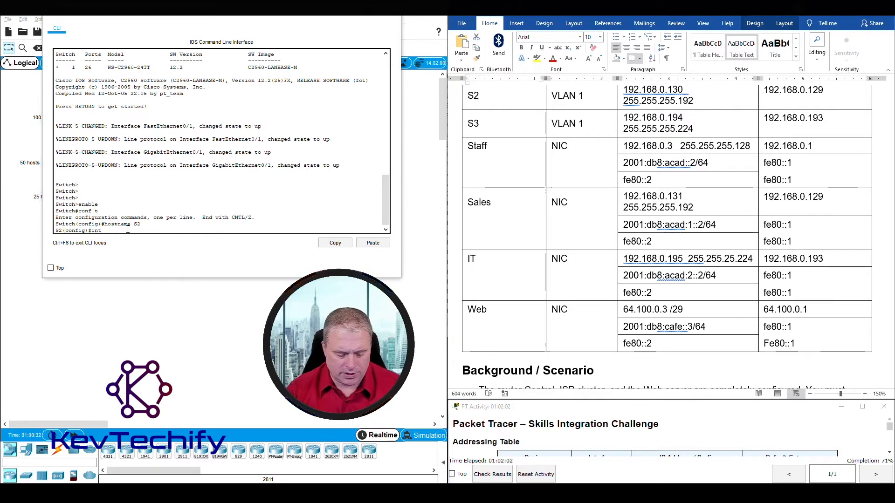
text(int vlan1)
key(Return)
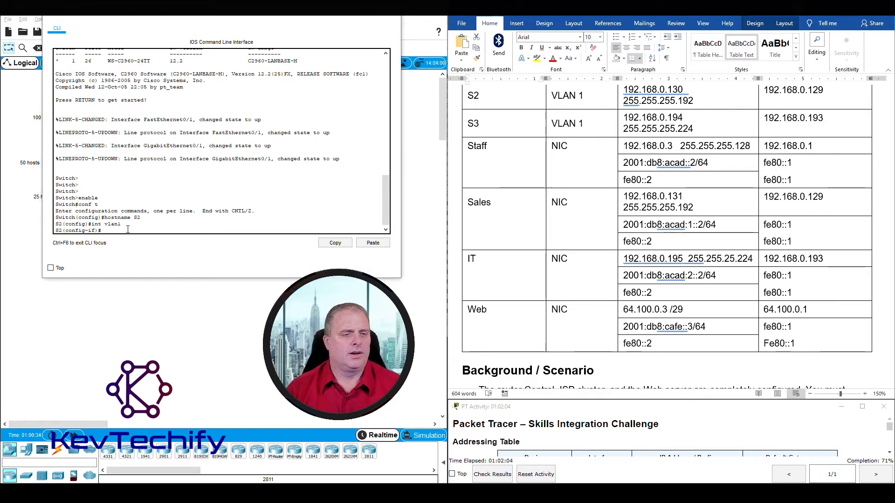
text(ip)
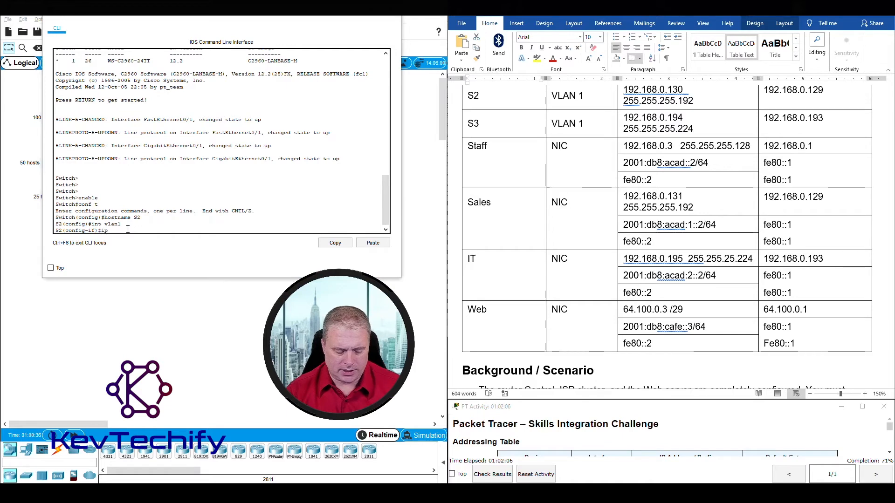
text( address 1)
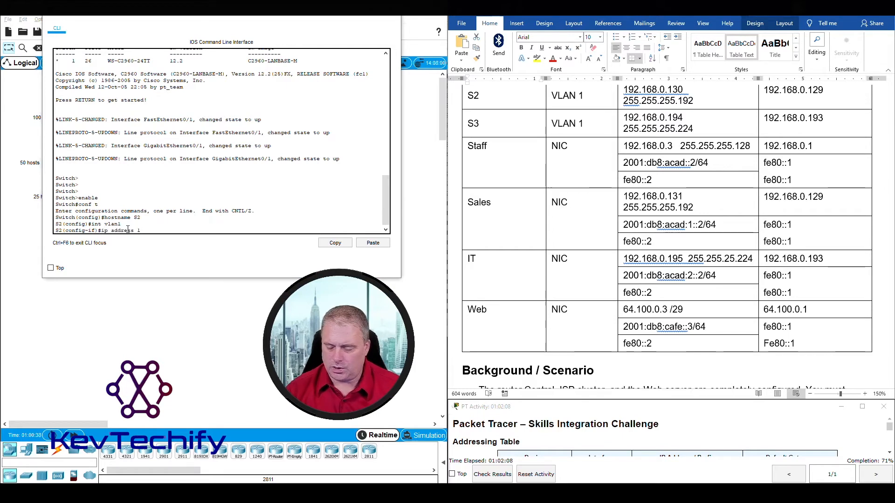
text(92.168.0.)
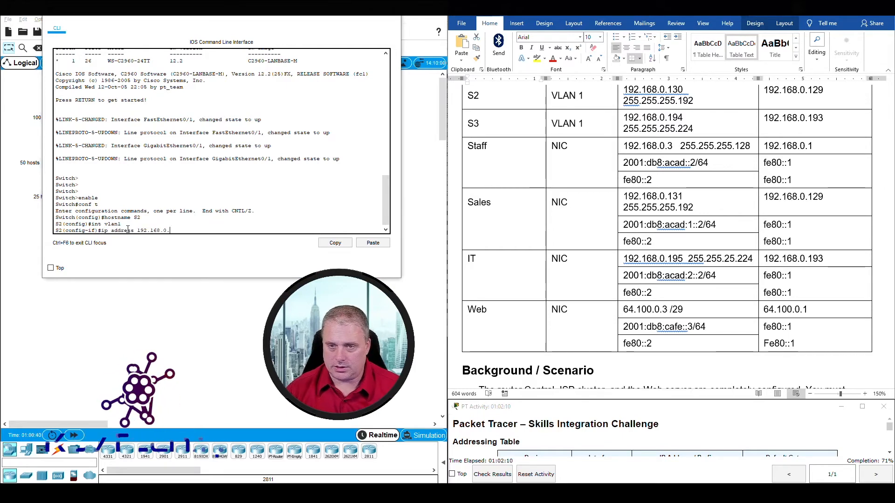
text(130)
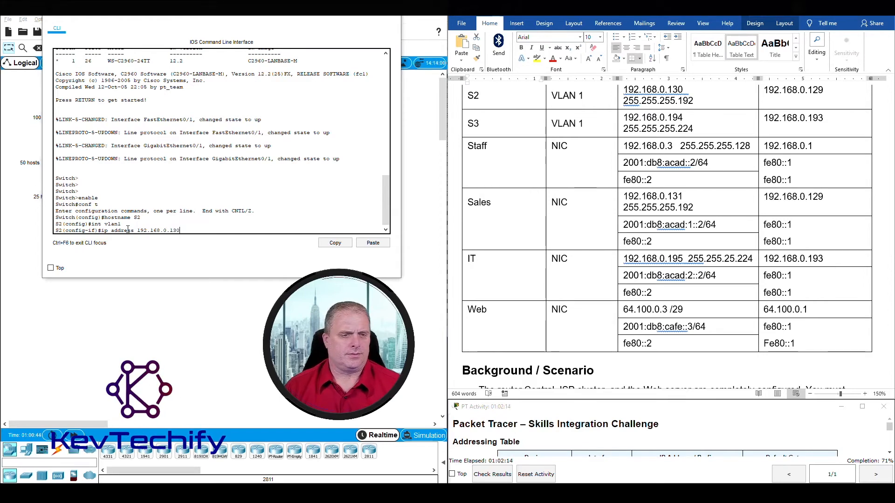
text( 255)
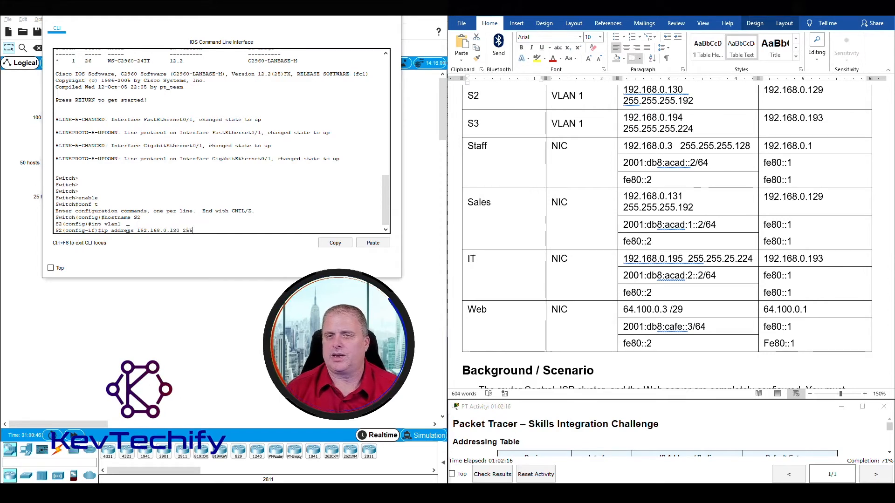
text(.255.255.1)
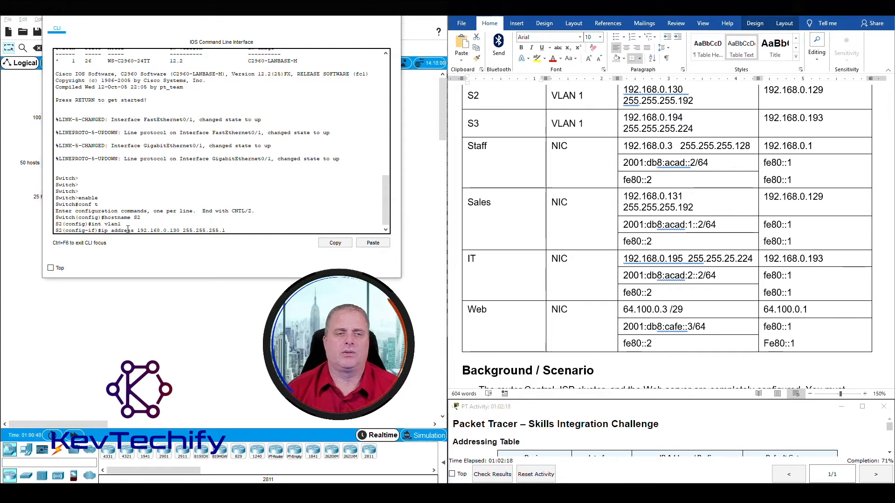
text(92)
key(Return)
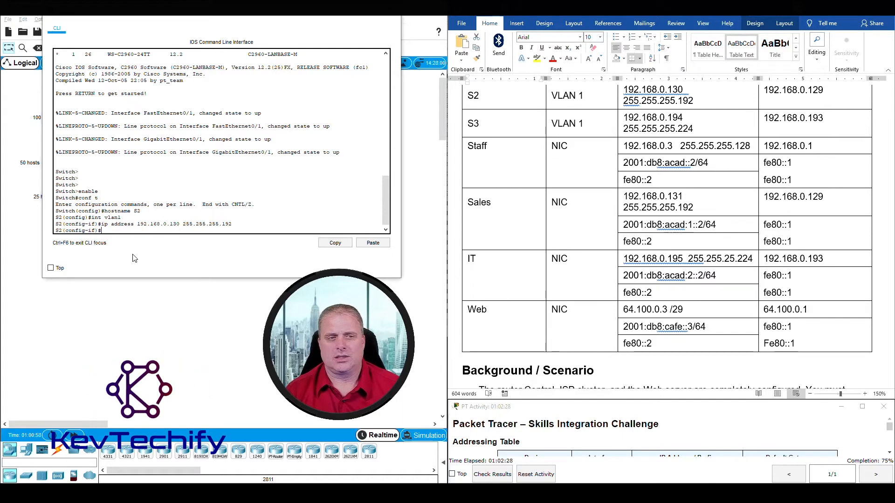
Bring VLAN 1 up with no shutdown and return to global configuration.
text(shu)
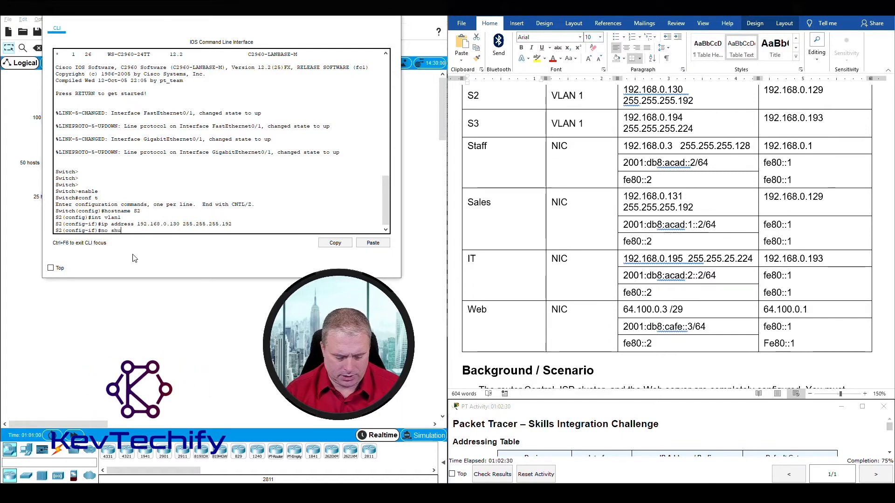
text(tdown)
key(Return)
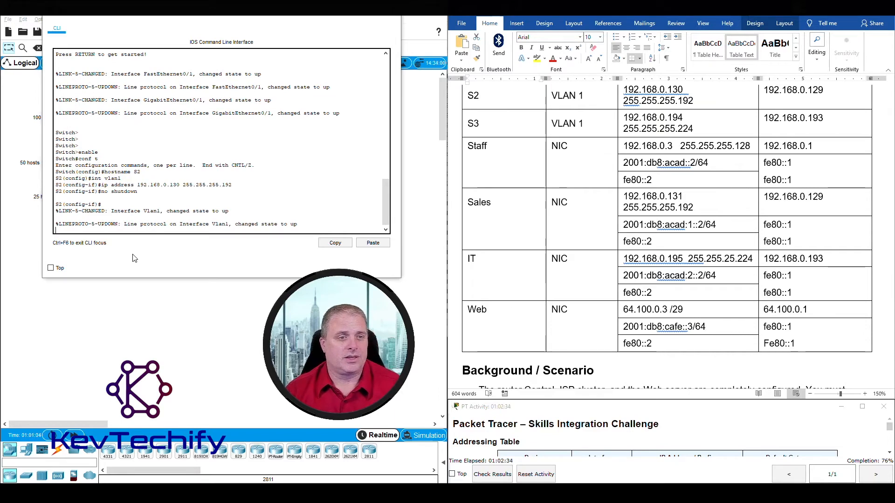
key(Return)
key(Return)
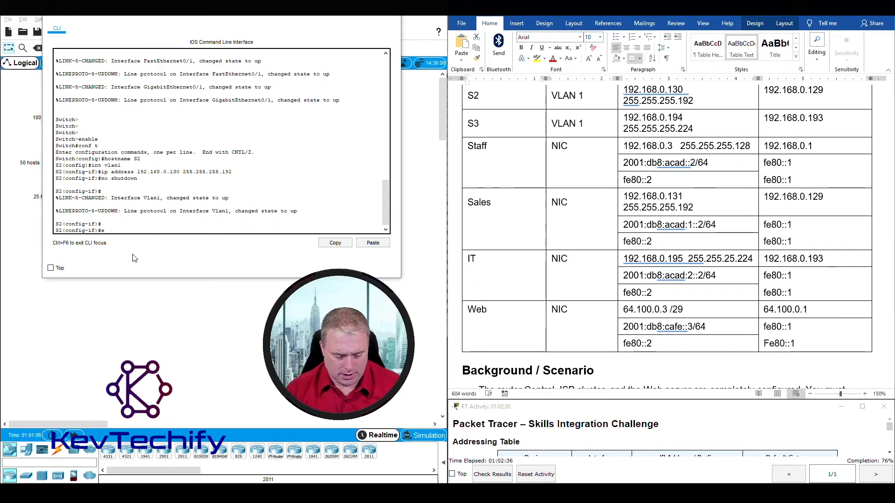
key(Return)
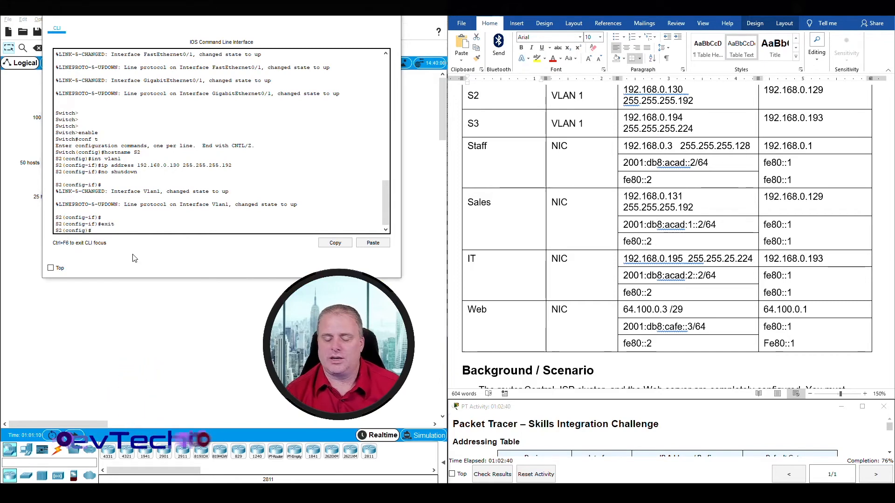
Set S2's default gateway to 192.168.0.129, correcting the 'deafult' typo.
text(ip)
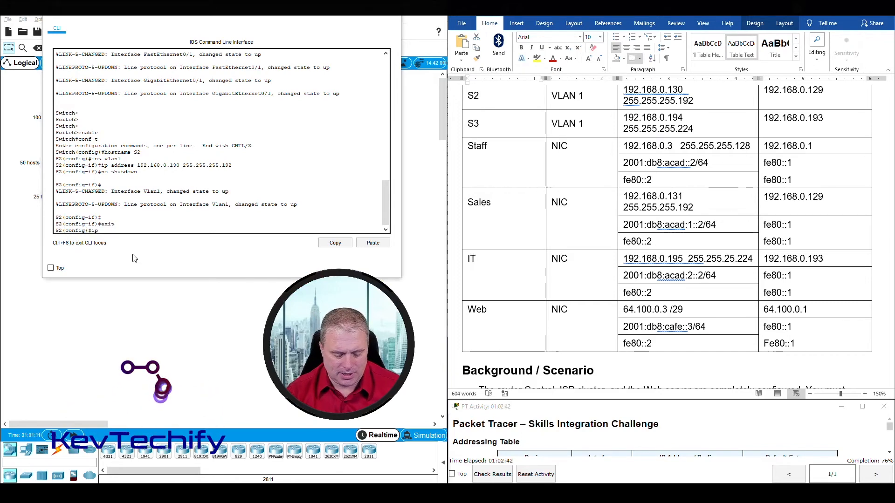
text( deafult)
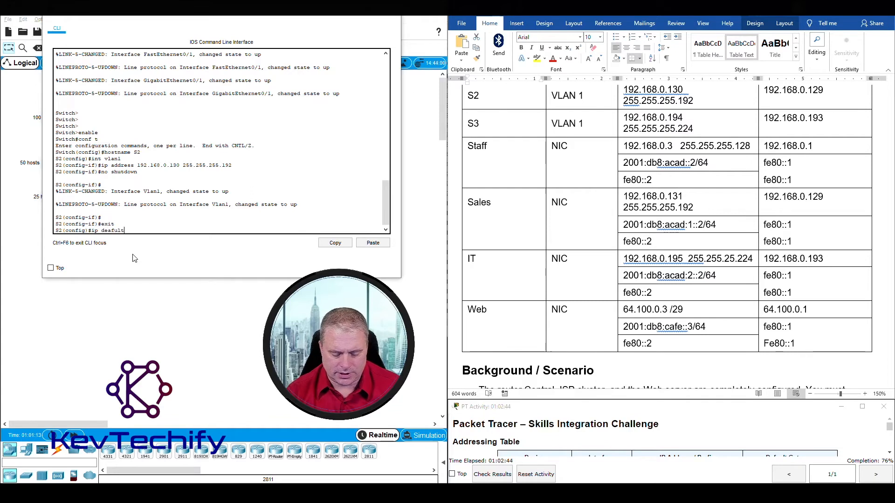
text(-gateway )
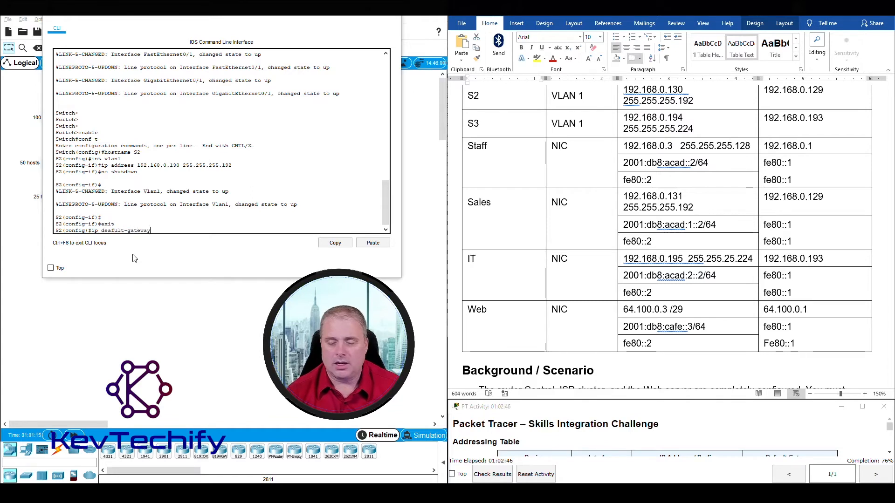
text(192.168.0)
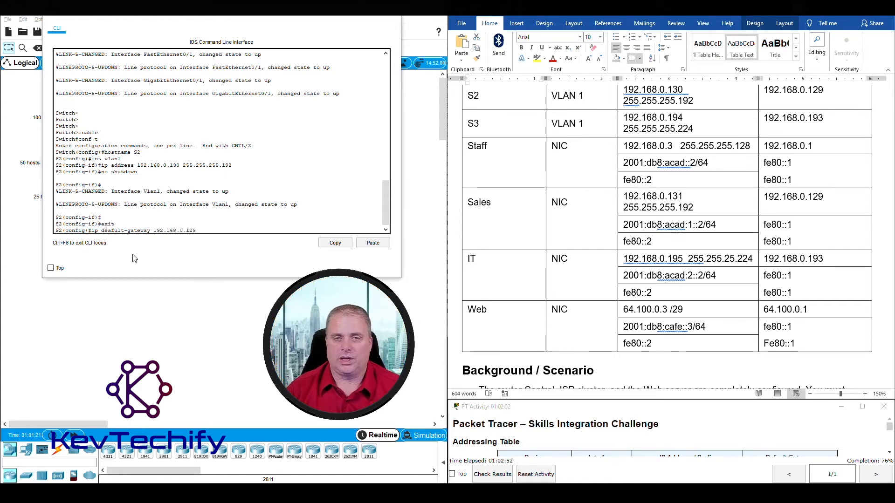
text(.129)
key(Return)
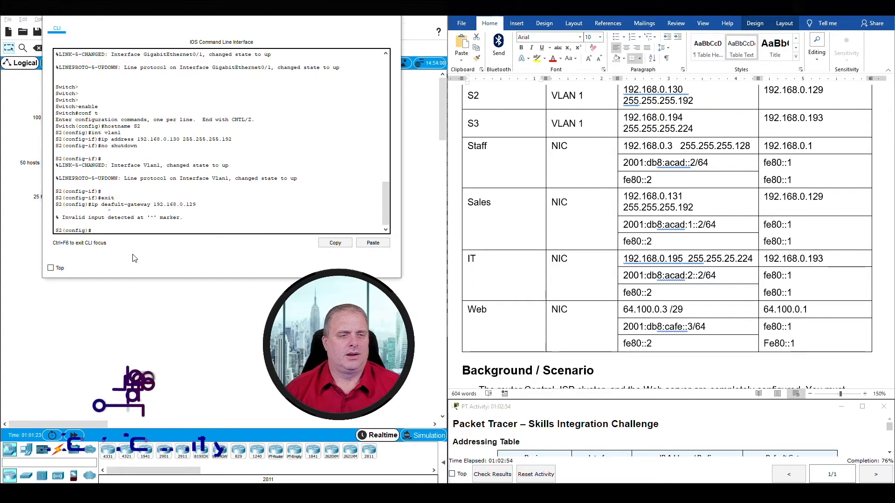
key(Up)
key(Left)
key(Left)
key(Left)
key(Left)
key(Left)
key(Left)
key(Left)
key(Left)
key(Left)
key(Left)
key(Left)
key(Left)
key(Left)
key(Left)
key(Left)
key(Left)
key(Left)
key(Left)
key(Left)
key(Left)
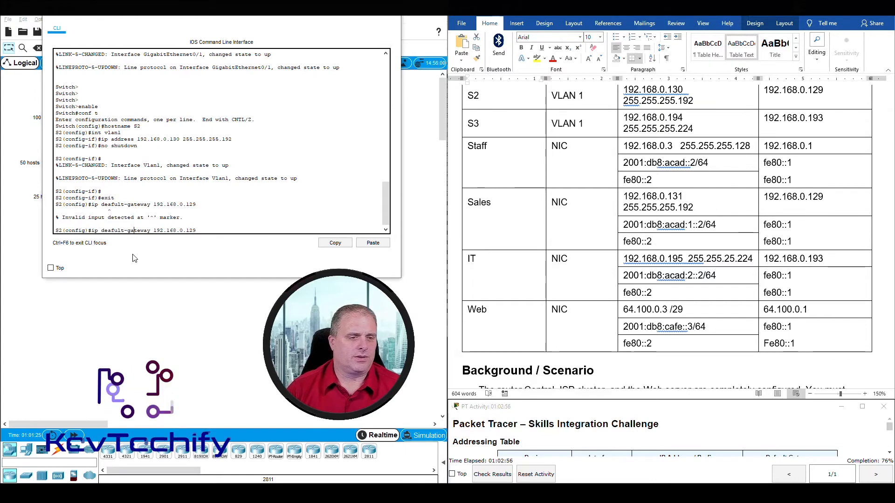
key(Left)
key(Left)
key(Left)
key(Left)
key(BackSpace)
key(BackSpace)
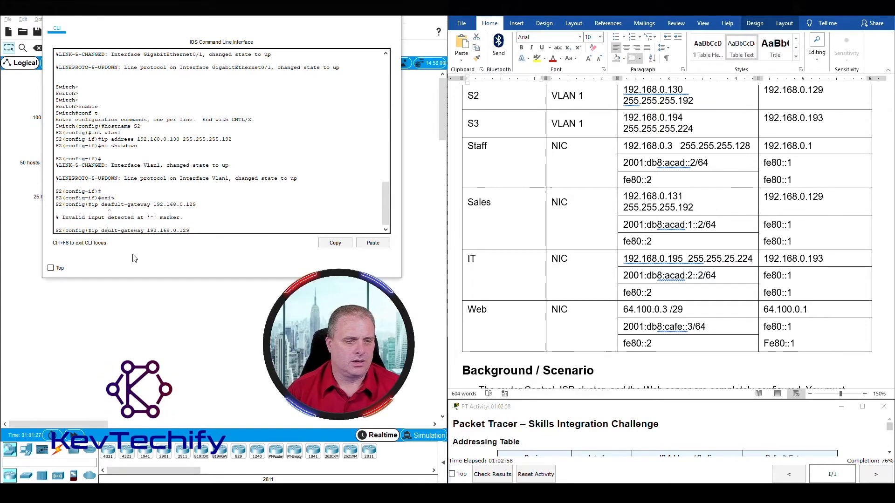
text(fa)
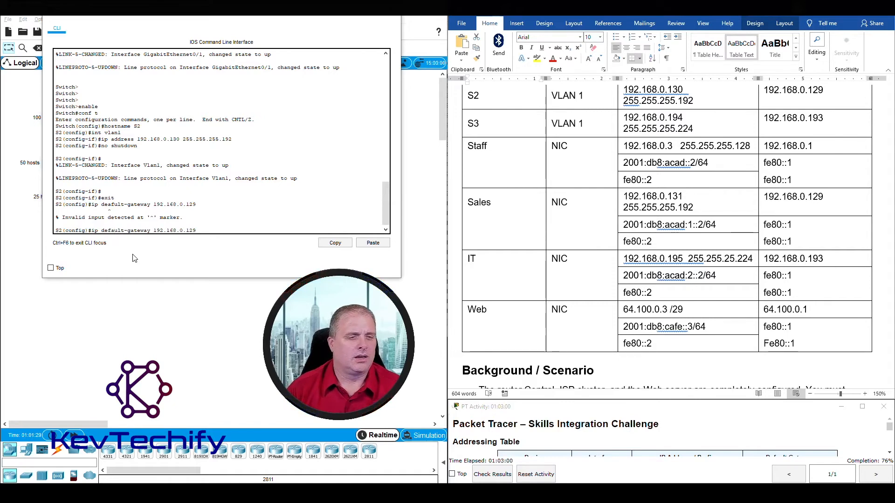
key(Return)
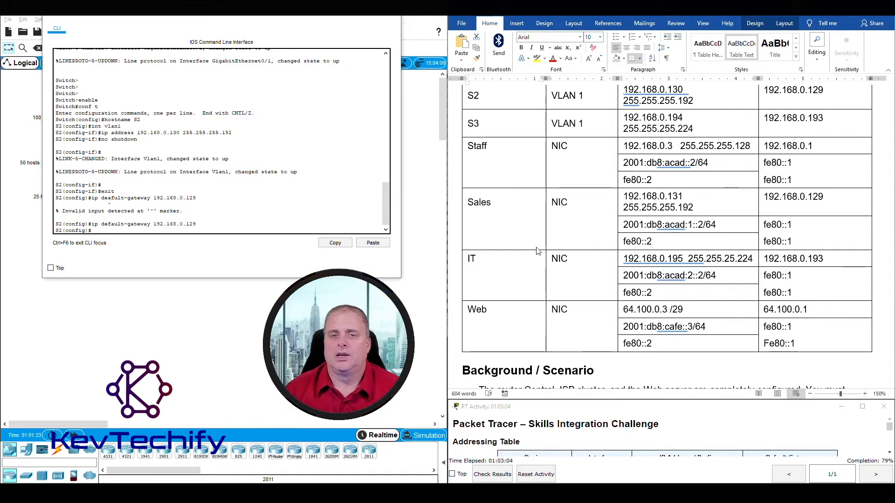
Turn off DNS lookup on S2 with no ip domain-lookup.
scroll(650, 258, down, 15)
scroll(650, 258, down, 5)
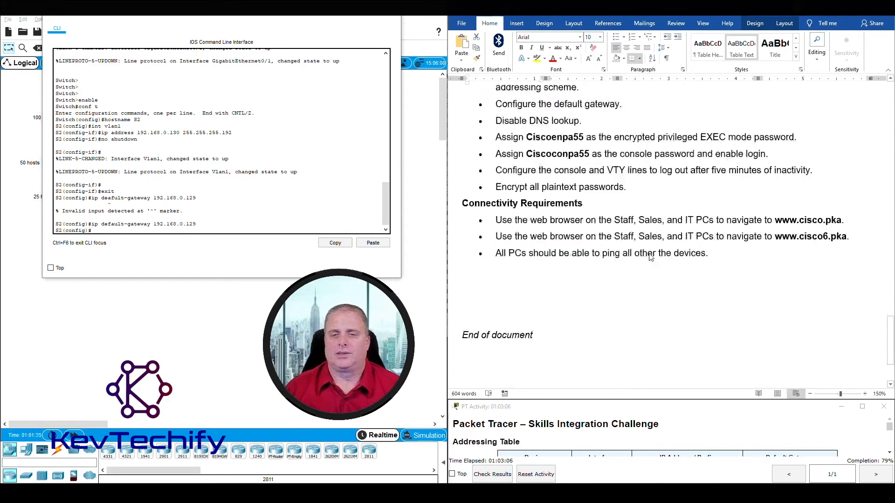
scroll(651, 258, up, 4)
drag(496, 211, 644, 236)
drag(496, 255, 586, 255)
click(103, 230)
text(no ip)
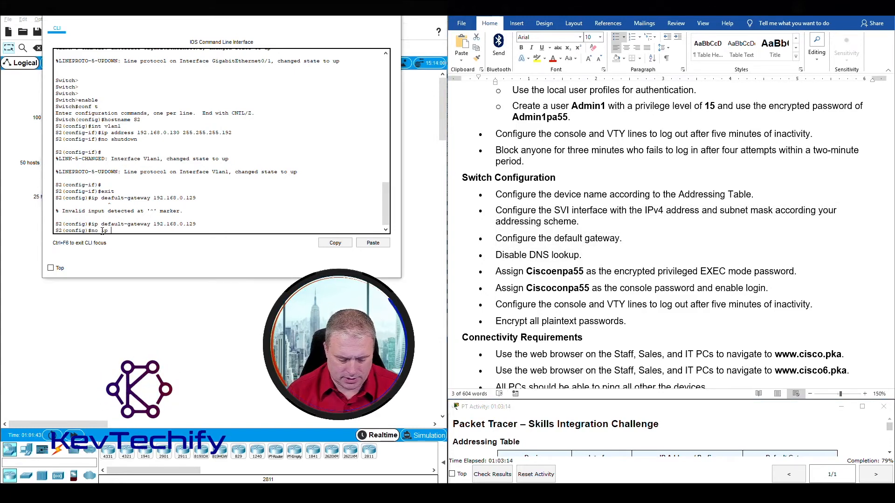
text( domain-)
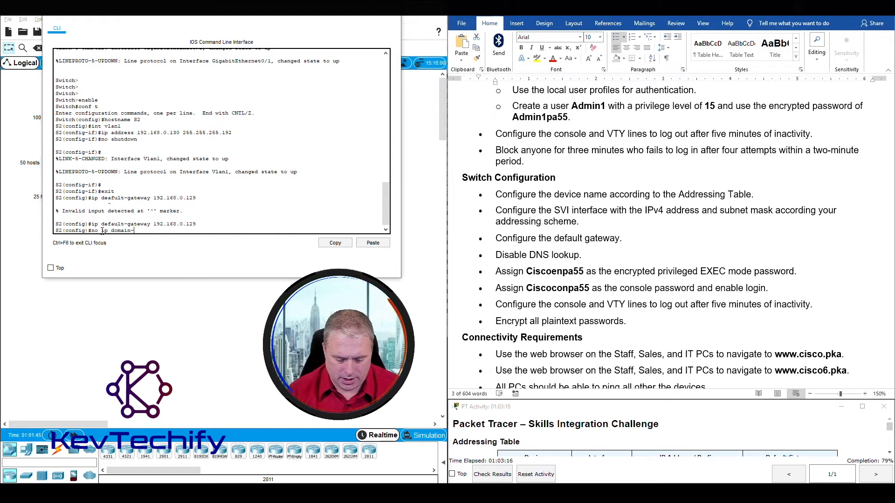
text(look)
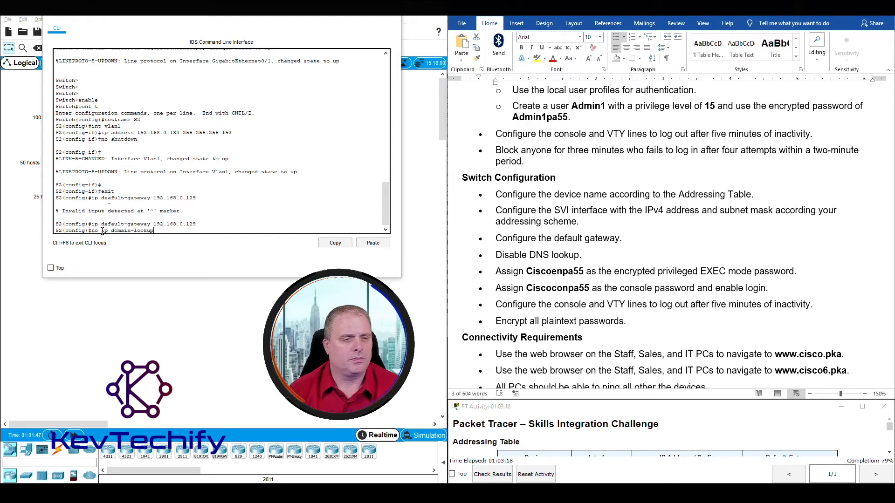
text(up)
key(Return)
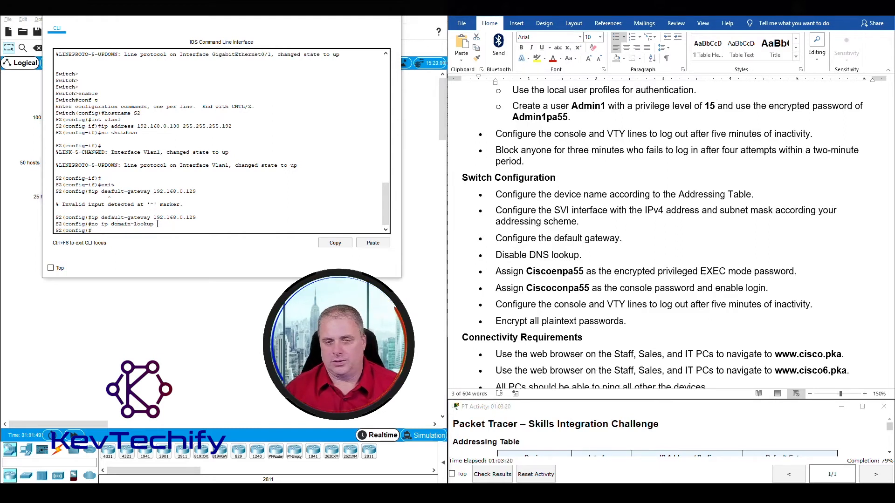
click(551, 268)
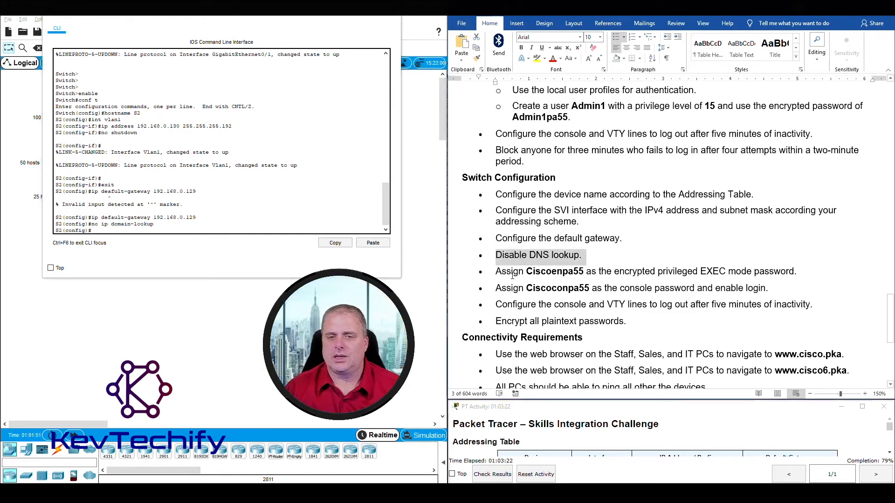
drag(496, 271, 791, 271)
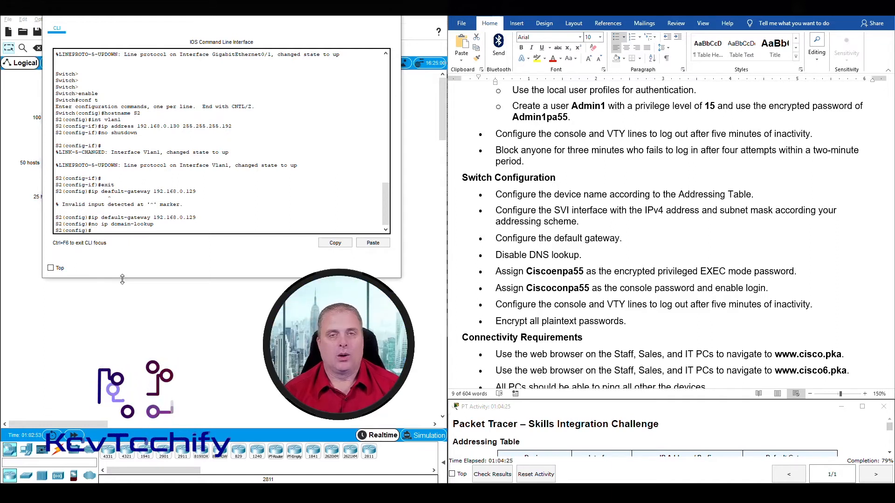
Give S2 an encrypted privileged EXEC password using enable secret.
text(enable se)
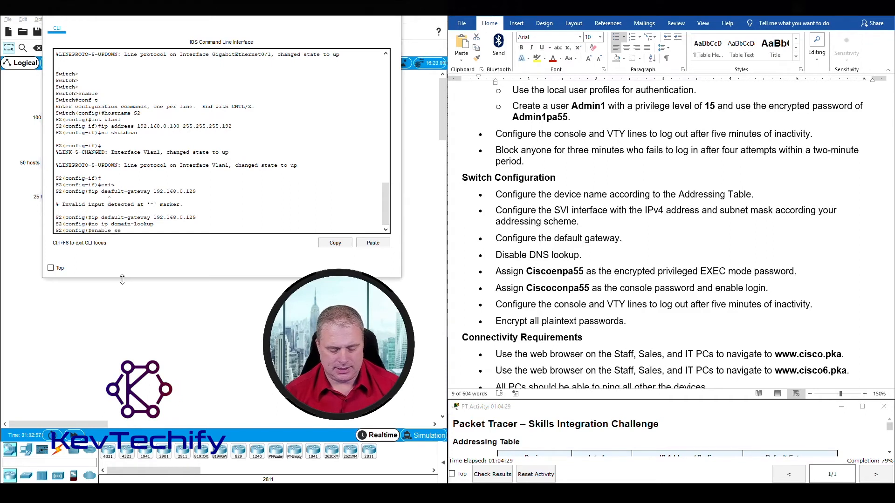
text(cret Cisco)
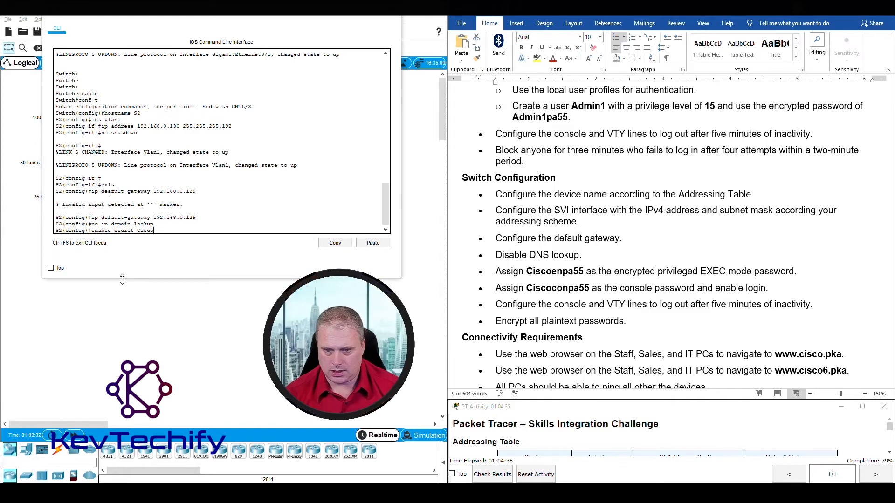
text(enpa5)
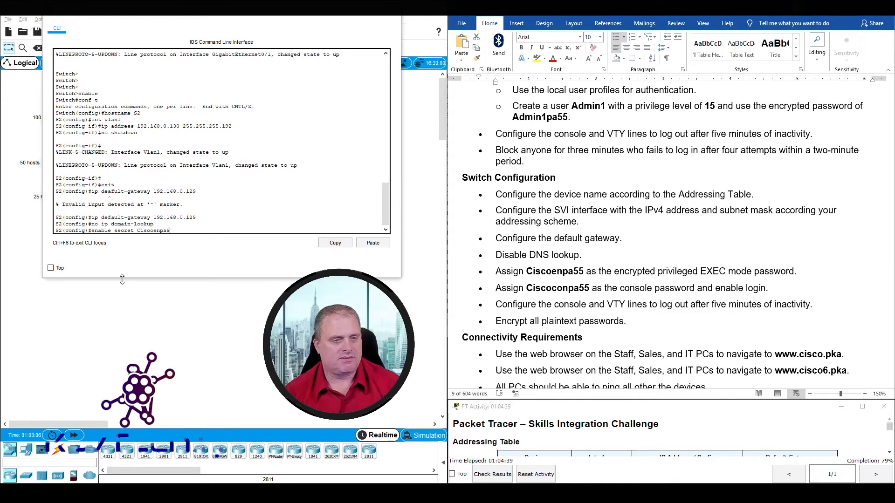
text(5)
key(Return)
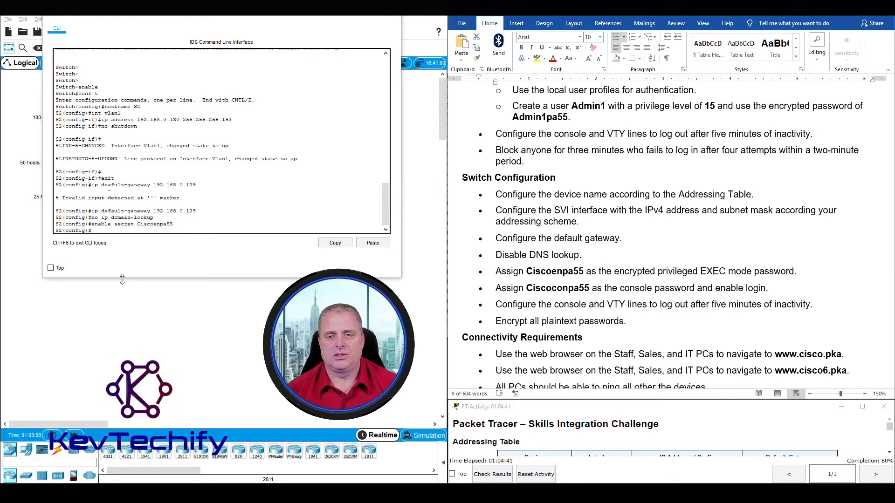
click(495, 288)
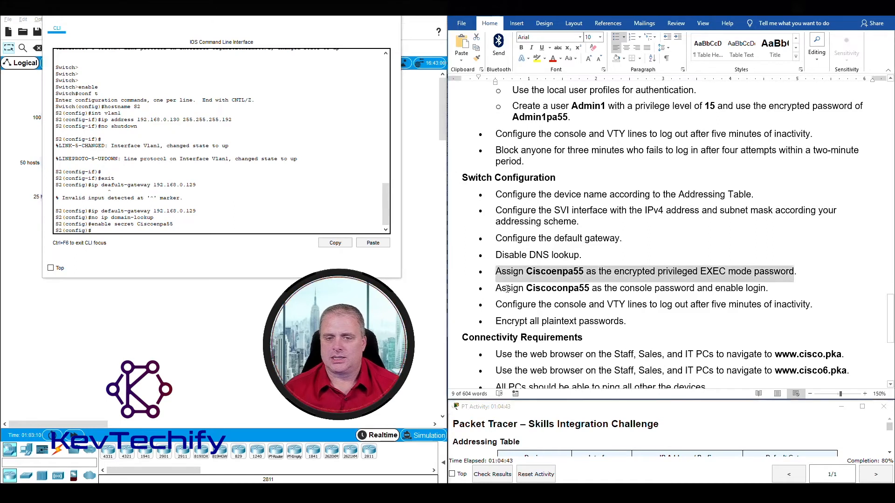
drag(495, 288, 766, 288)
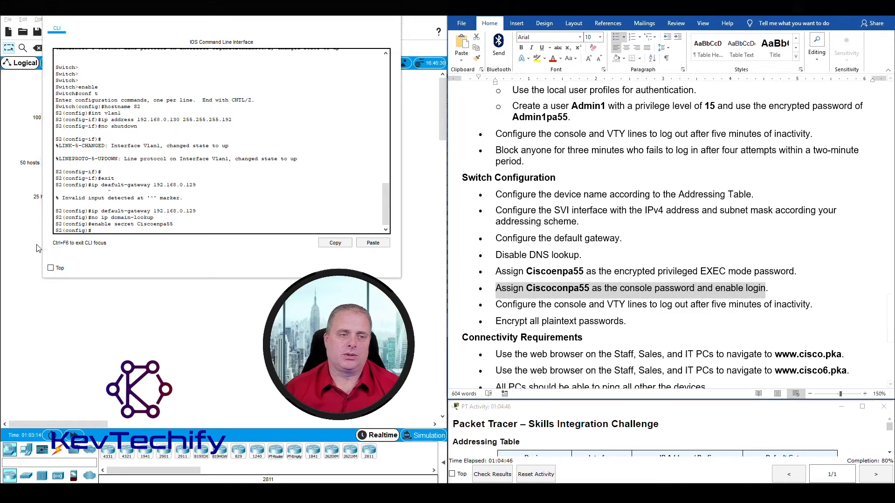
click(120, 231)
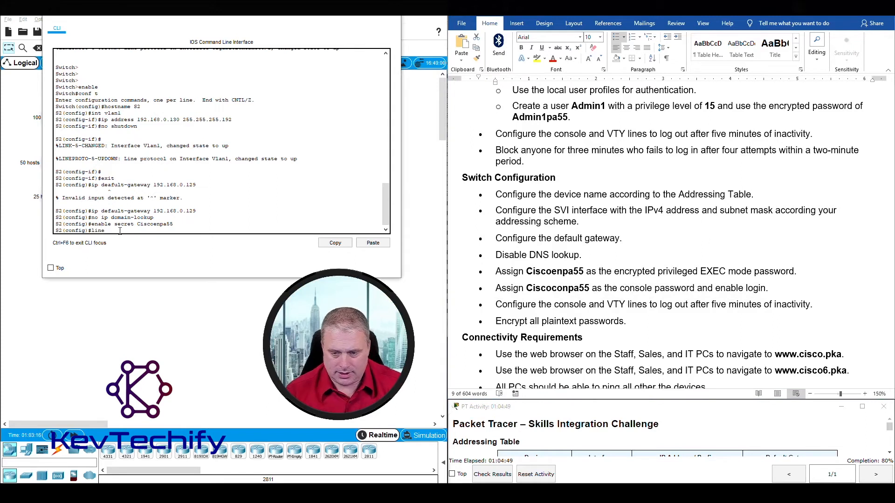
Give S2's VTY lines 0–4 a password and require login.
text(line v)
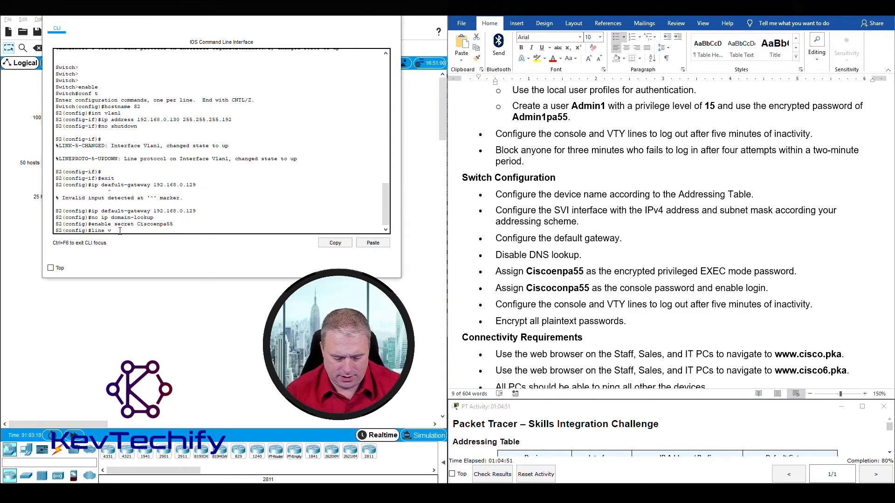
text(ty 0 4)
key(Return)
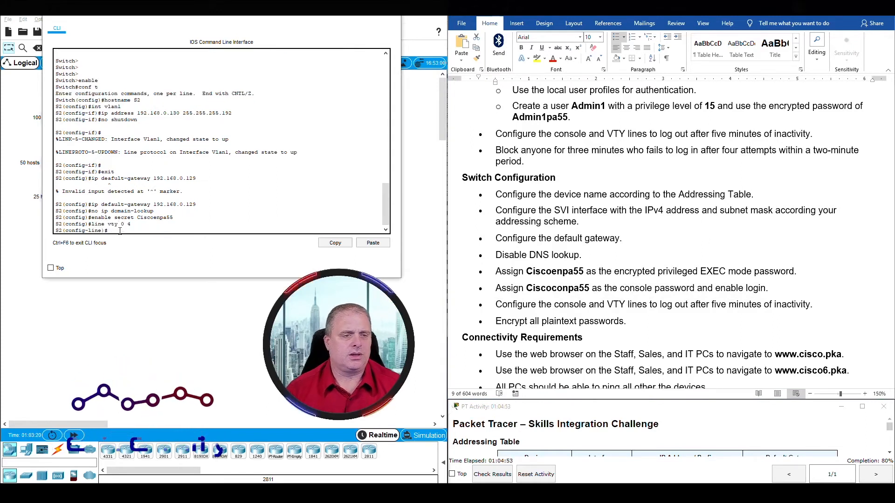
text(password Ciscoconpa55)
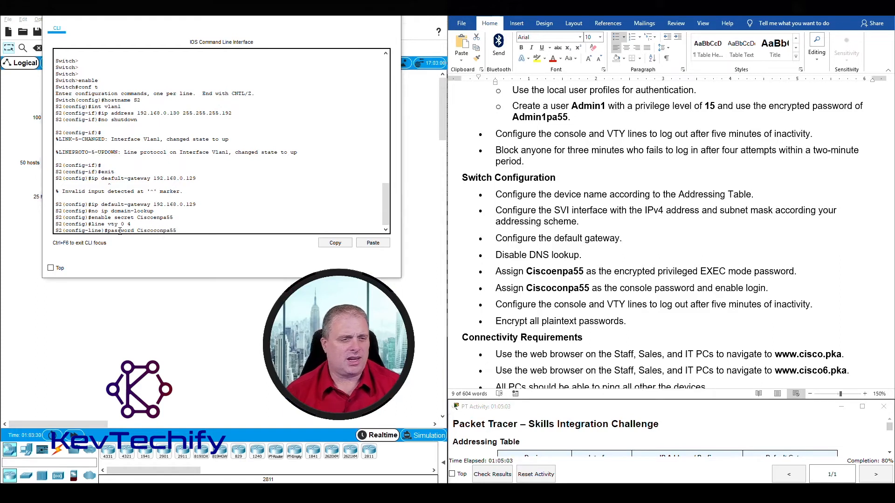
key(Return)
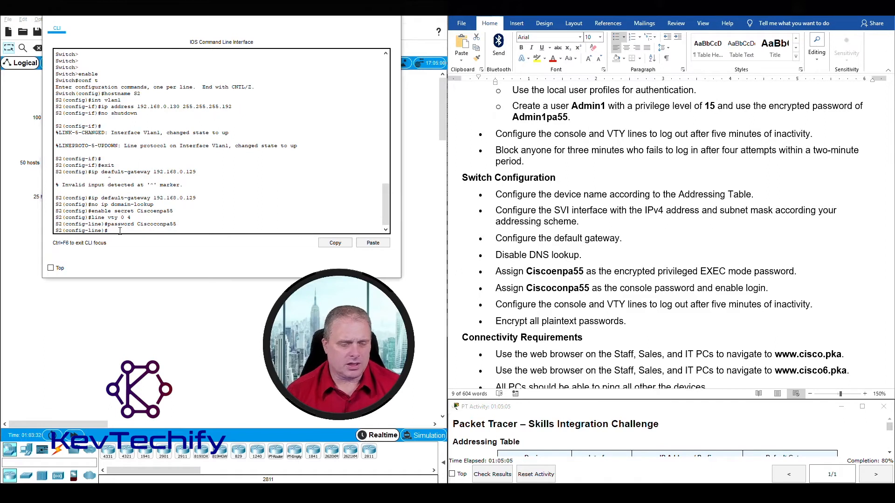
text(login)
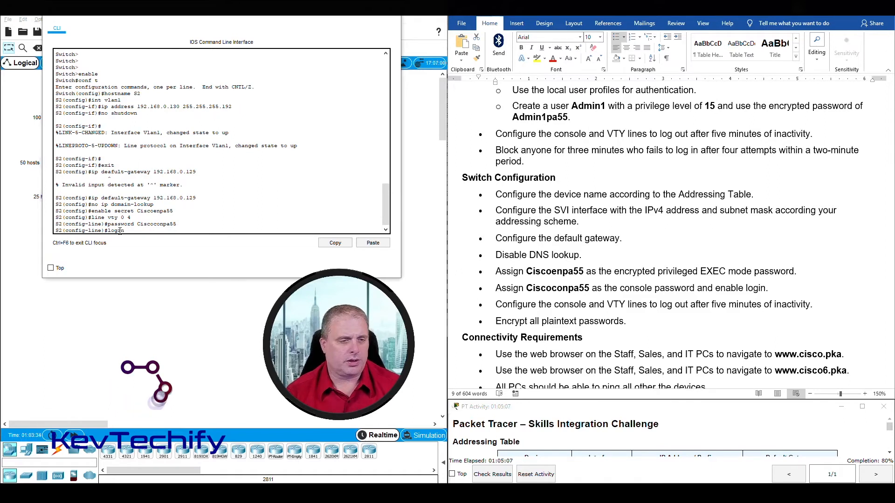
key(Return)
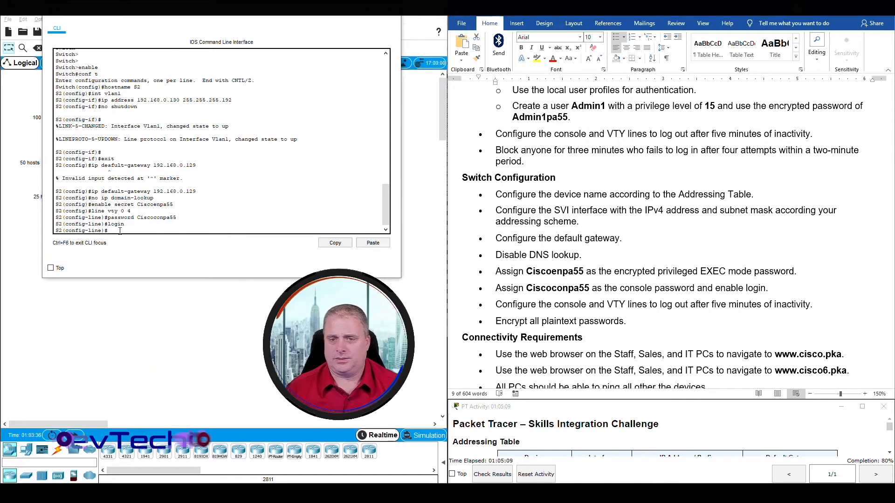
Apply exec-timeout 5 0 to the VTY lines for a 5-minute inactivity logout.
click(534, 300)
click(517, 304)
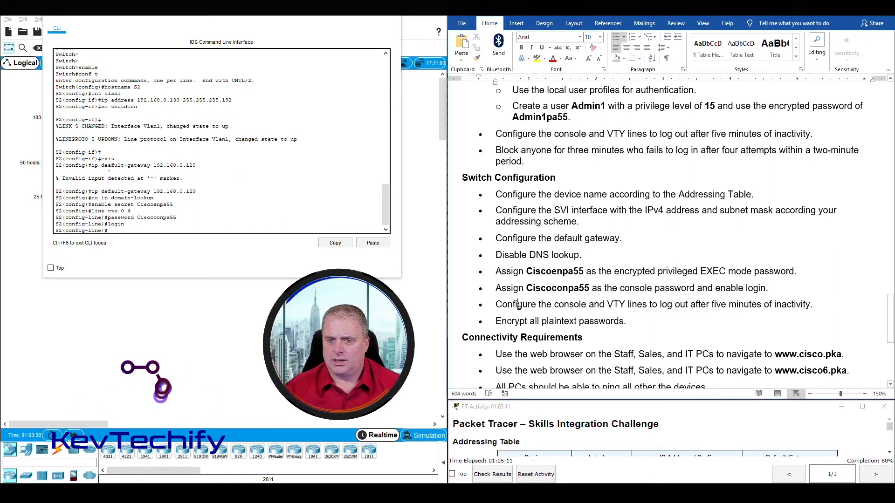
drag(498, 305, 816, 303)
click(118, 230)
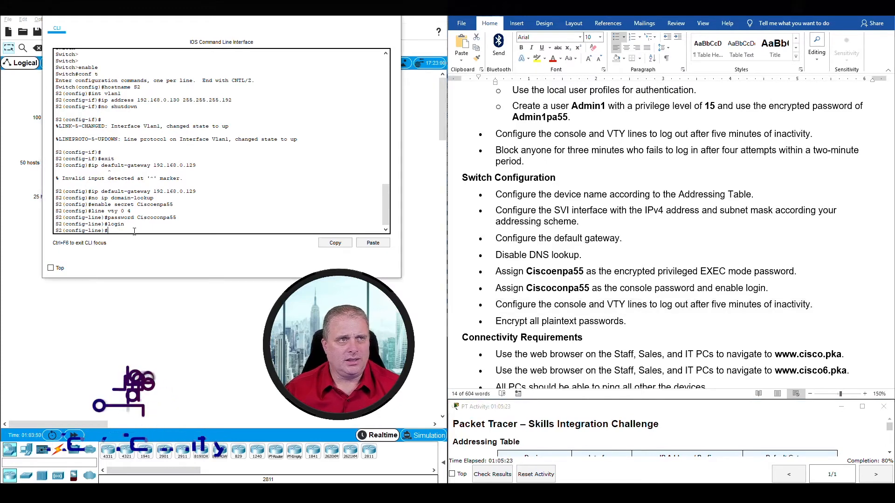
text(e)
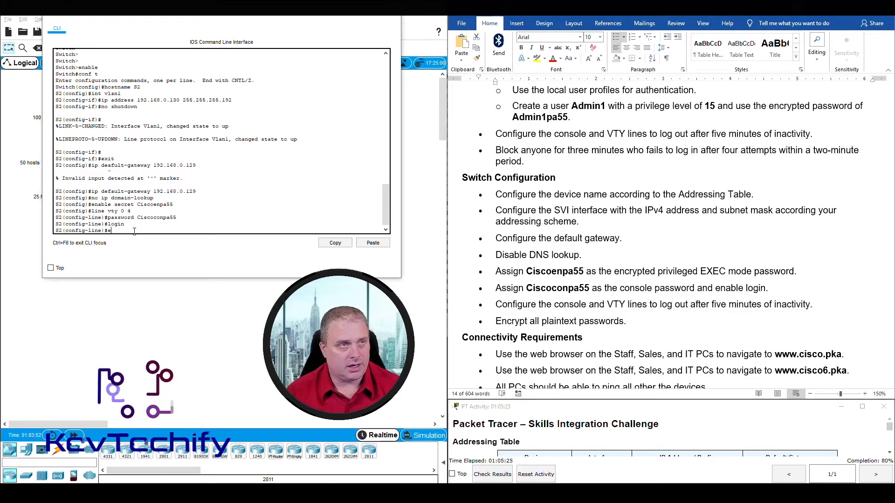
text(xec-timeout 5)
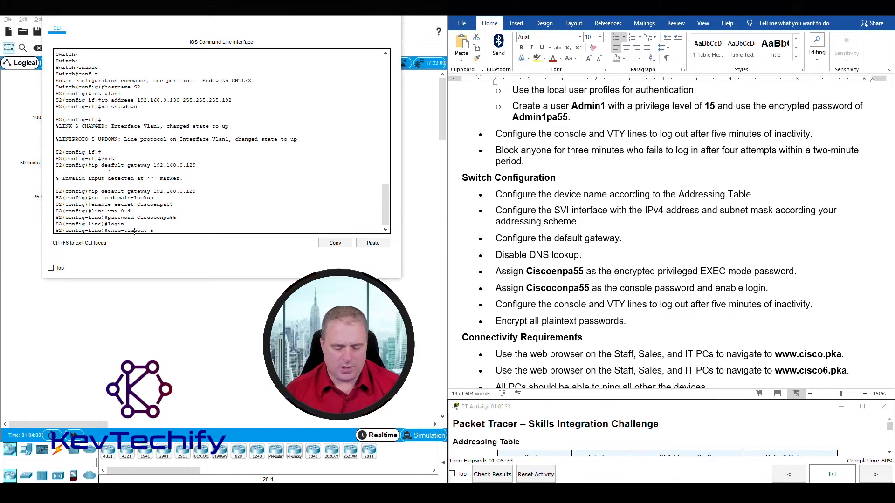
text(0)
key(Return)
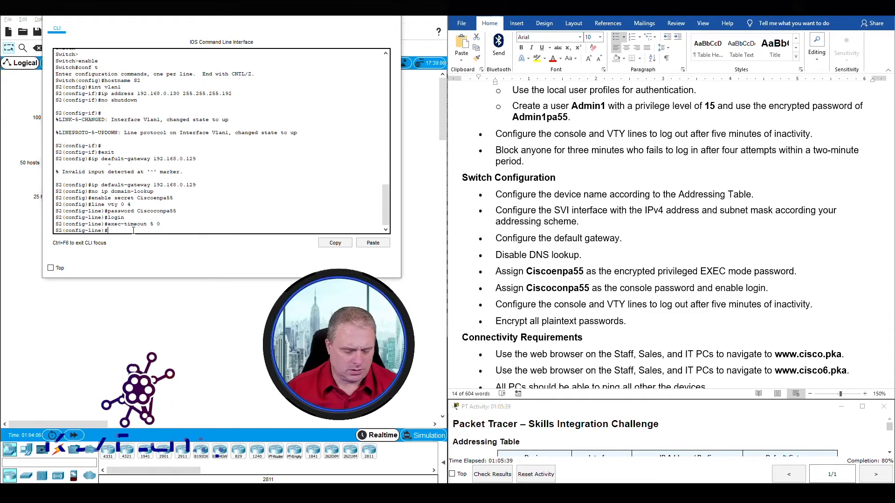
text(line)
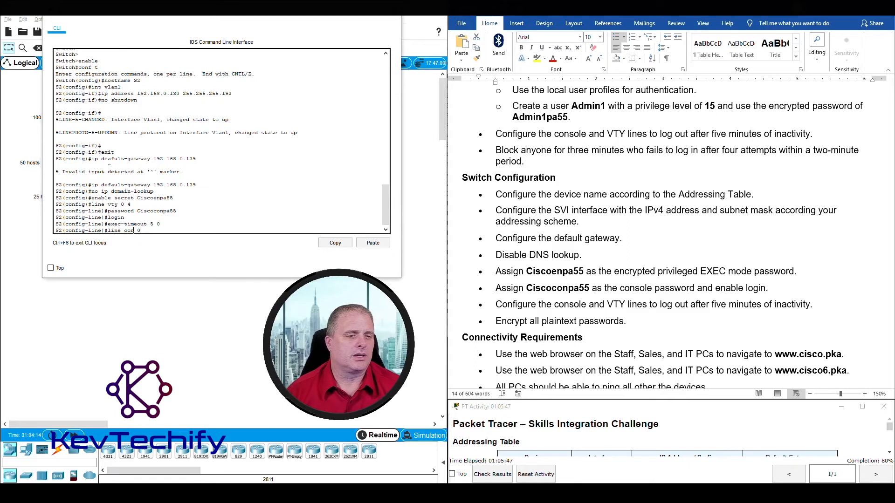
Apply exec-timeout 5 0 to S2's console line 0.
text(con 0)
key(Return)
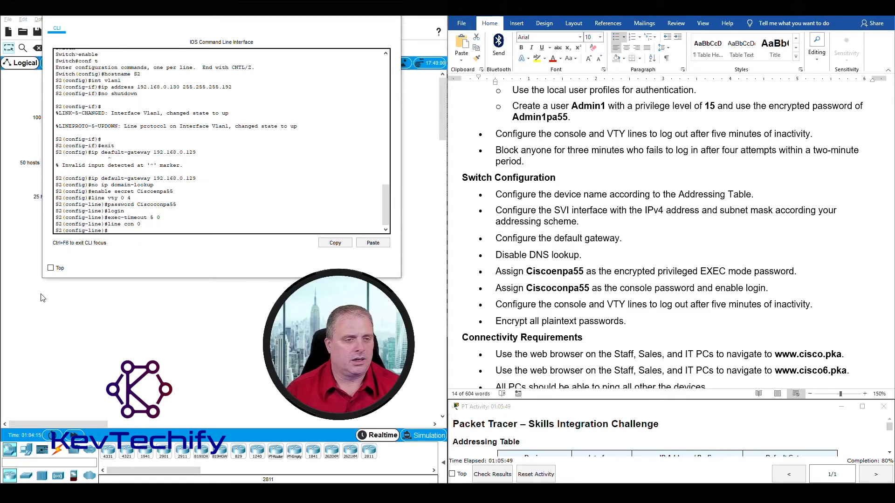
text(exec-timeout 5 0)
key(Return)
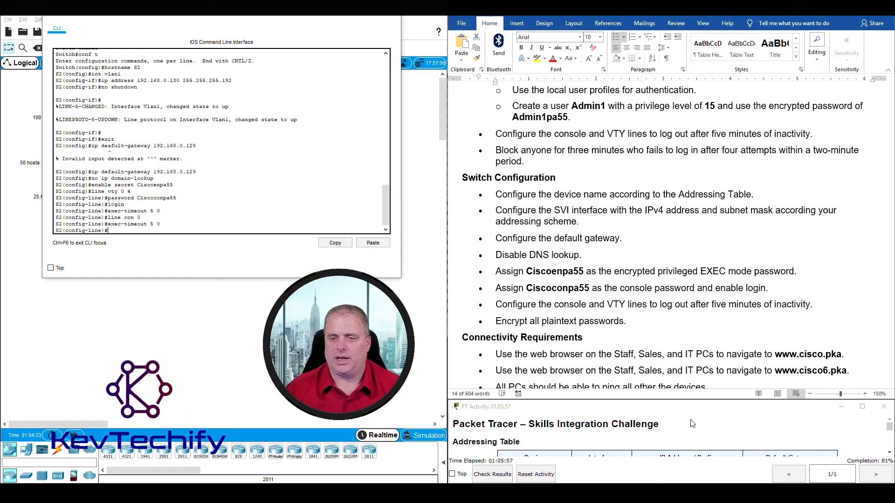
triple_click(566, 313)
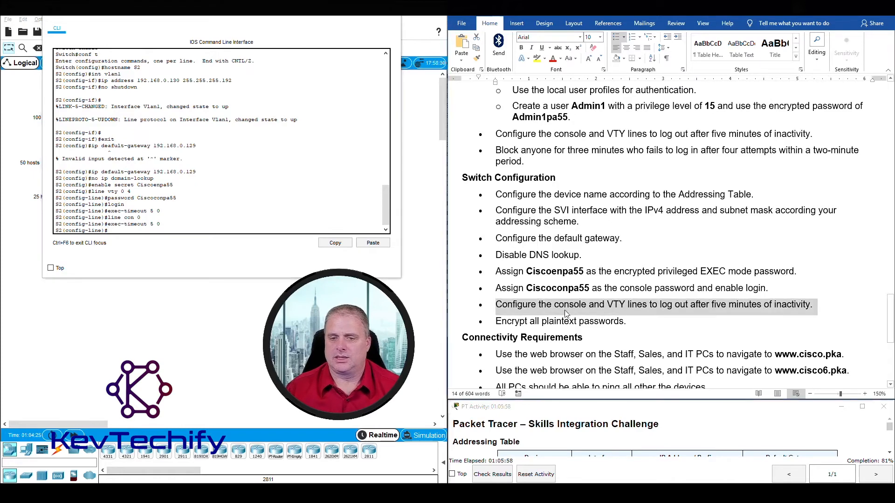
click(514, 321)
drag(522, 322, 615, 323)
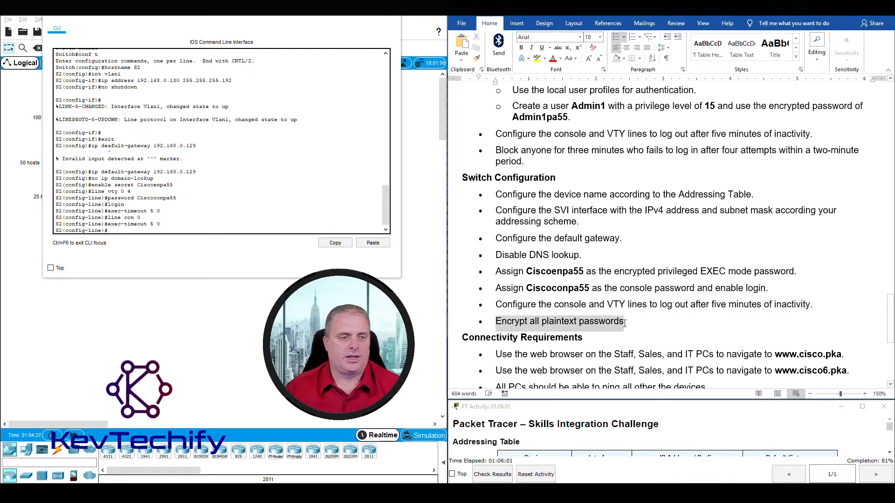
click(145, 230)
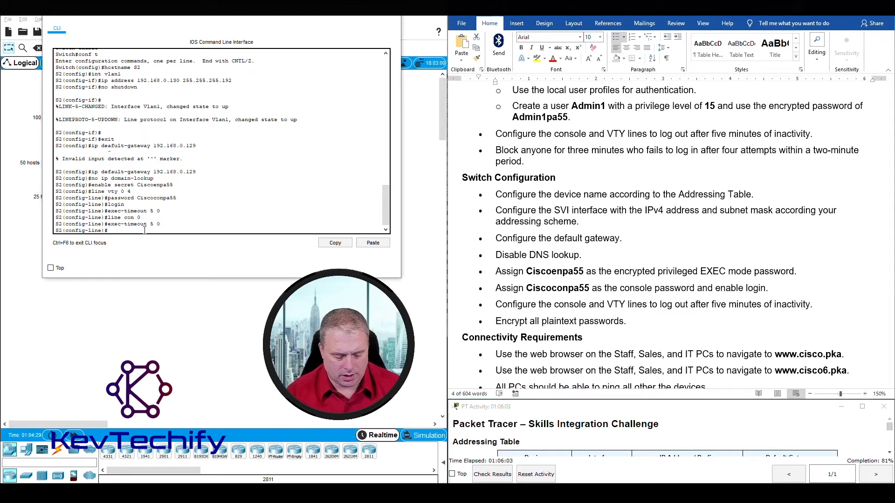
Leave line mode and turn on service password-encryption on S2.
text(exit)
key(Return)
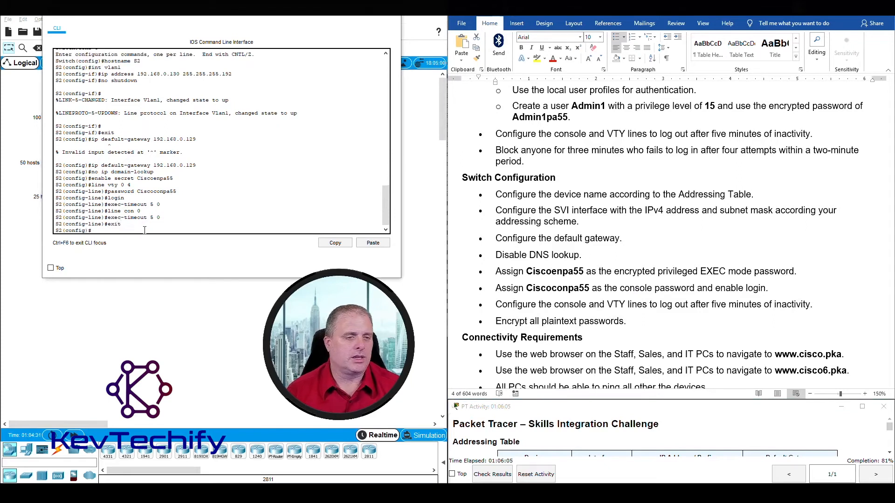
text(service )
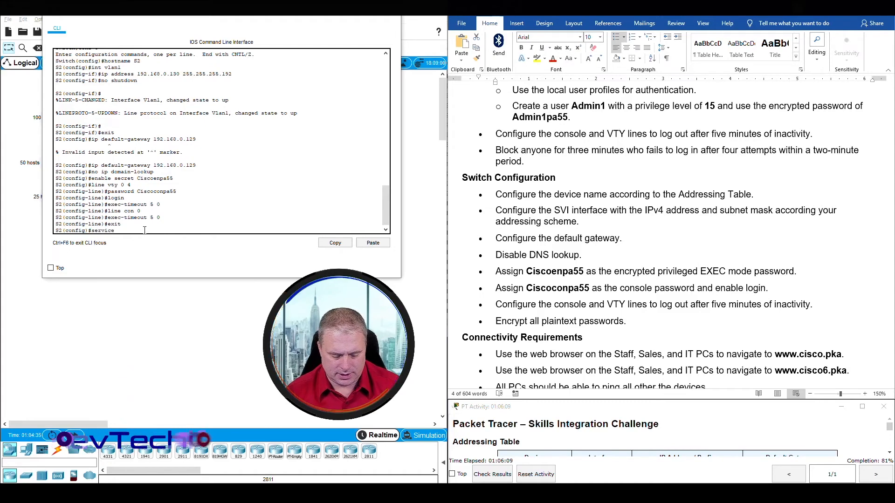
text(passwor)
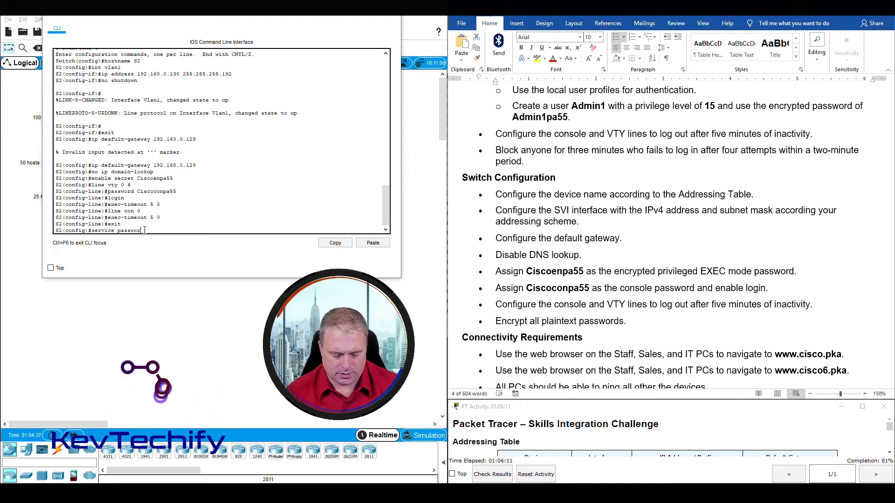
text(d-encryp)
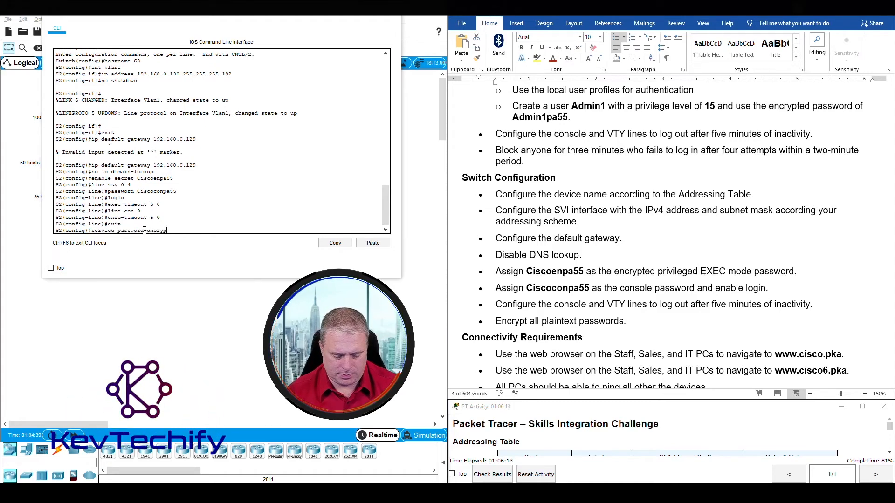
text(tion)
key(Return)
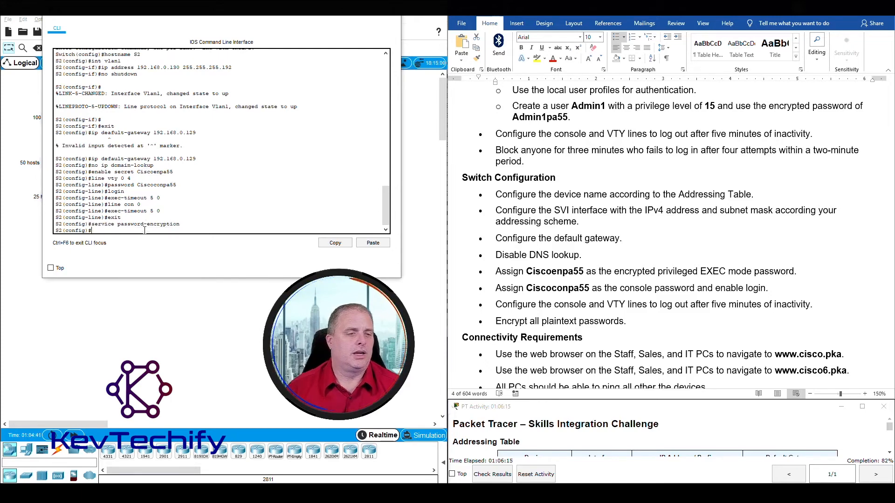
click(568, 312)
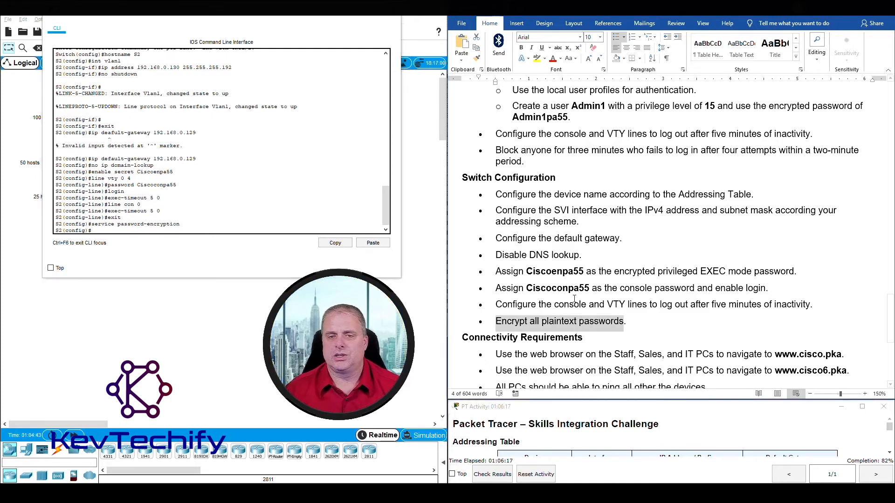
drag(495, 191, 678, 326)
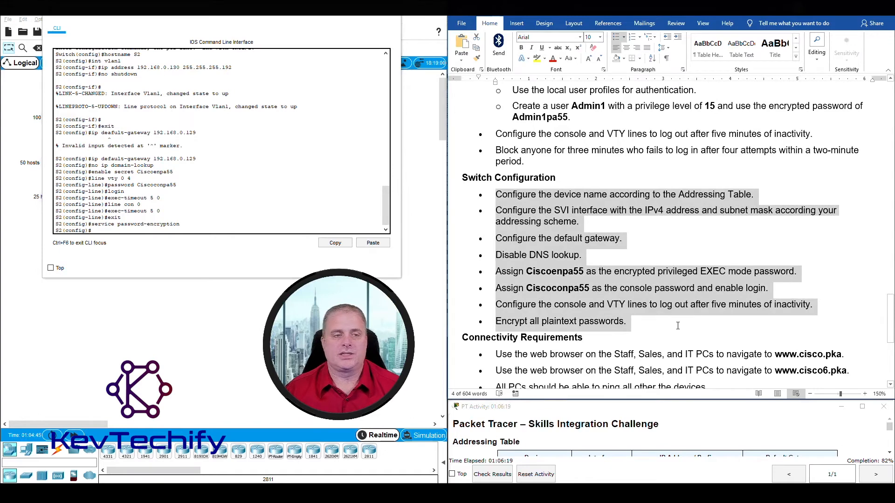
click(130, 231)
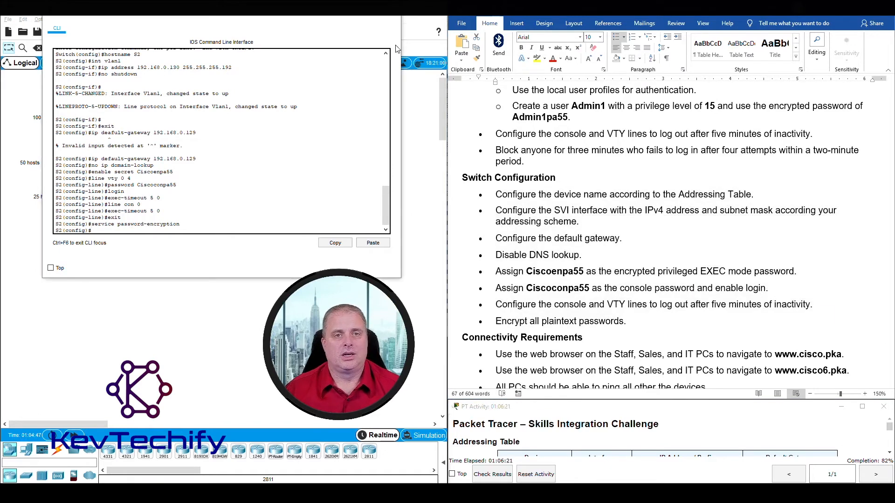
Close S2's command line and open switch S3's CLI, resizing its window for work.
click(393, 16)
click(121, 200)
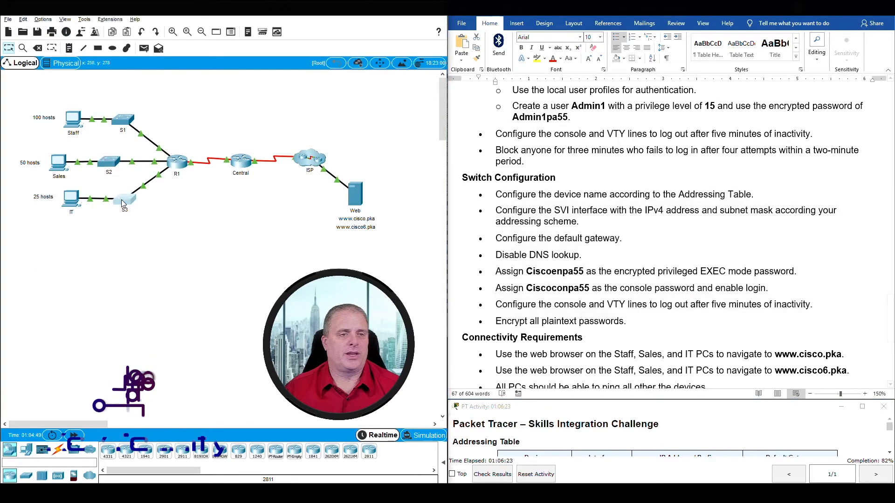
drag(395, 110, 134, 18)
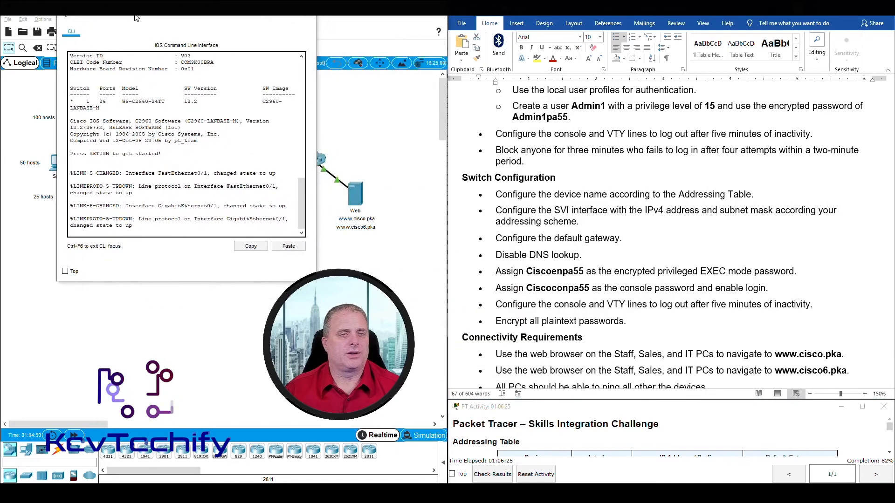
drag(316, 113, 424, 105)
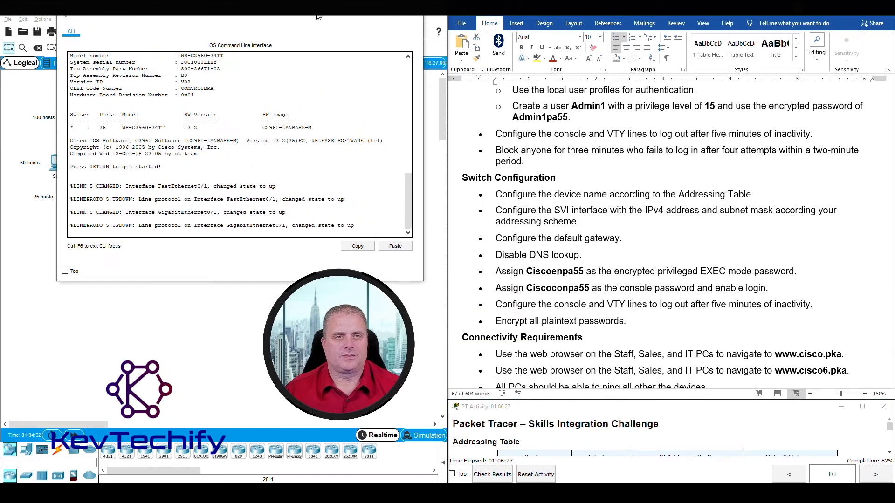
drag(317, 17, 309, 17)
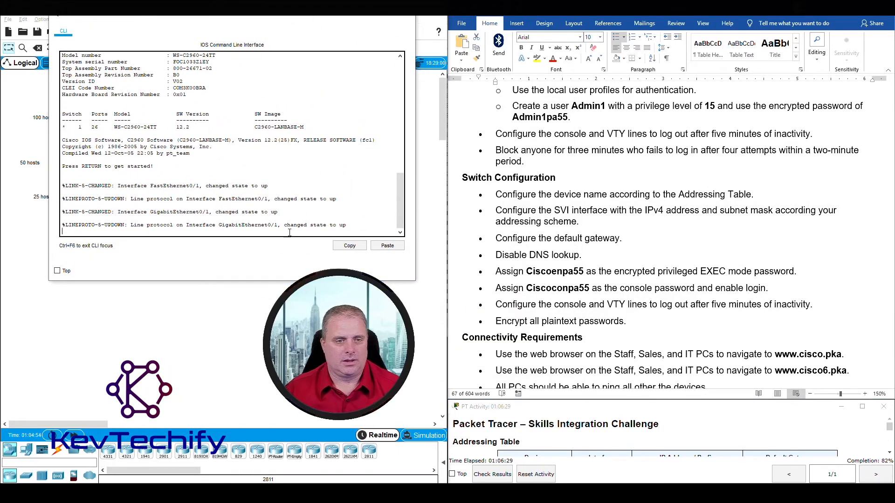
Bring S3's console to global configuration mode with en and conf t.
key(Return)
key(Return)
key(Return)
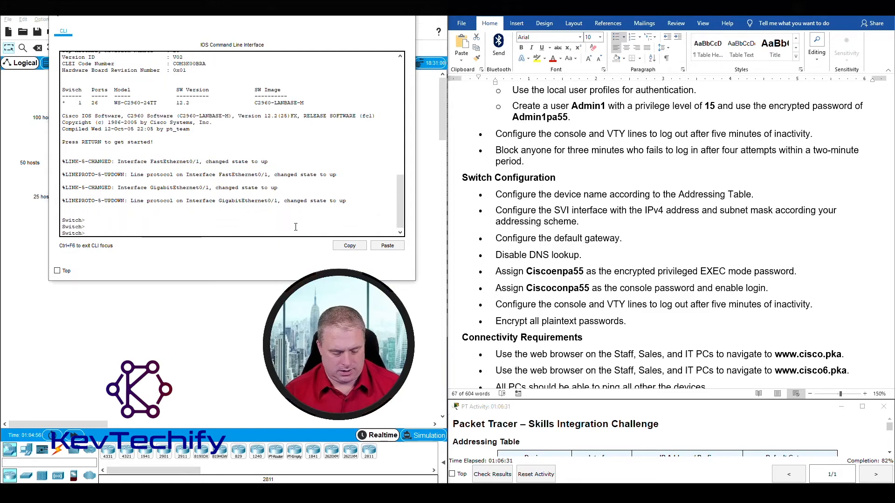
text(en)
key(Return)
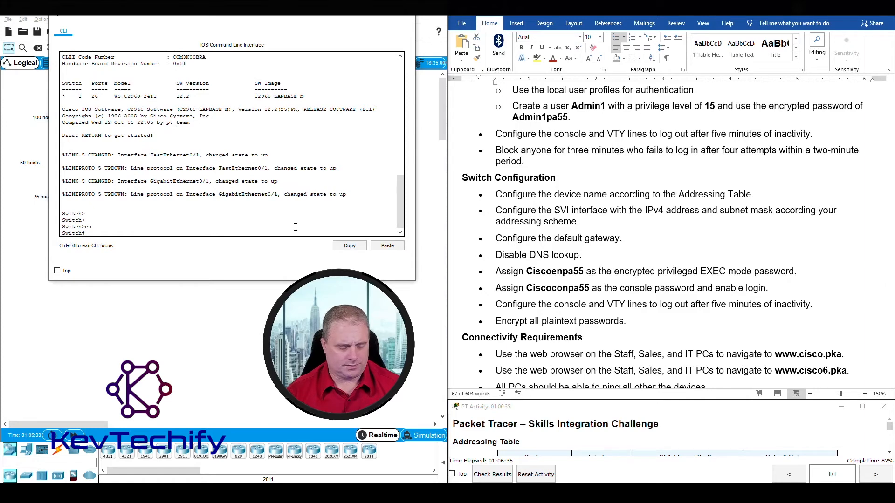
text(conf t)
key(Return)
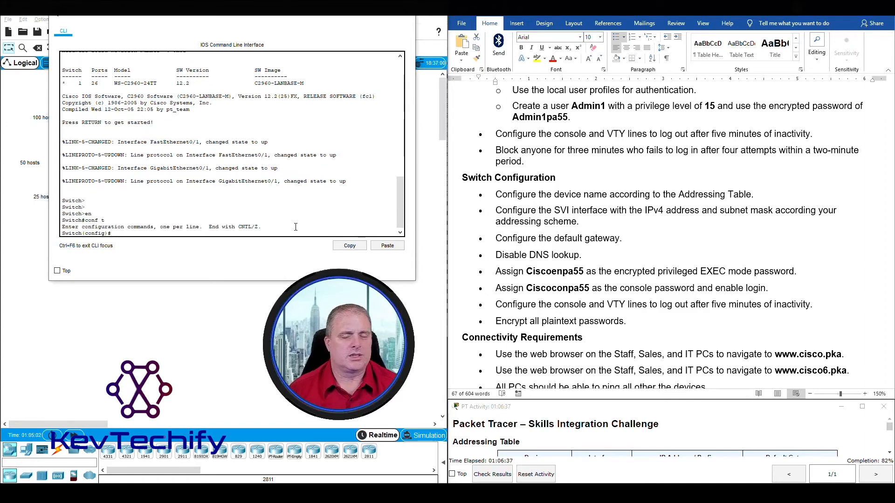
drag(495, 194, 627, 321)
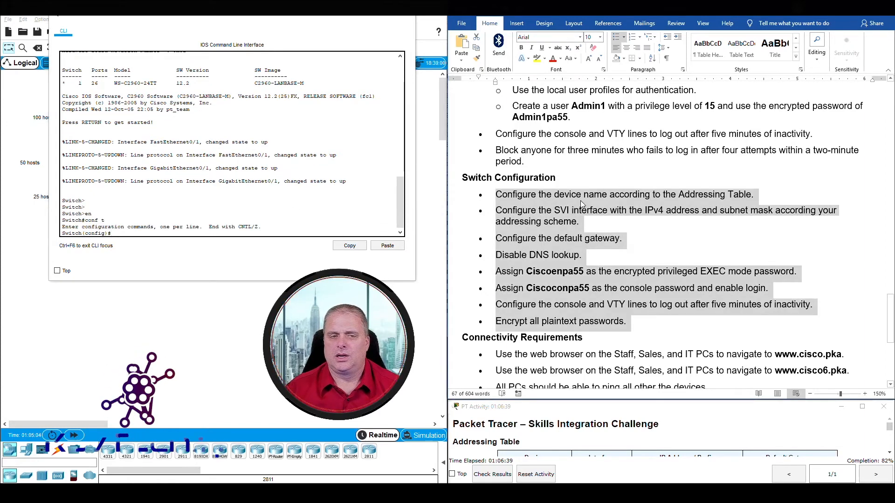
Rename the switch to S3 with hostname S3.
click(133, 232)
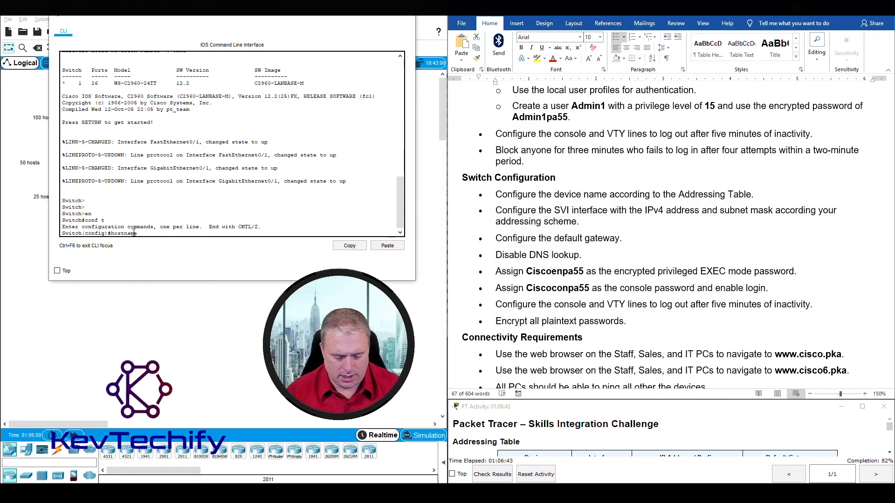
text(hostname S3)
key(Return)
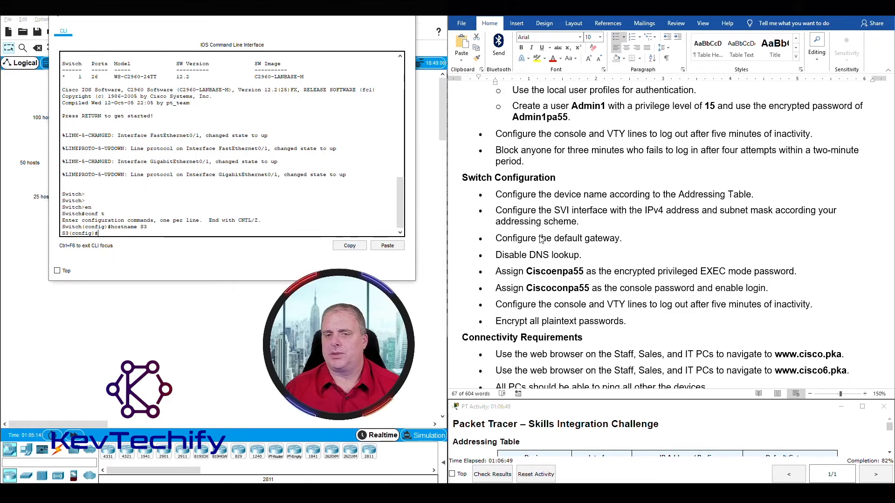
Scroll the Word addressing table to the S3 row and select it.
scroll(542, 239, up, 20)
scroll(565, 218, down, 10)
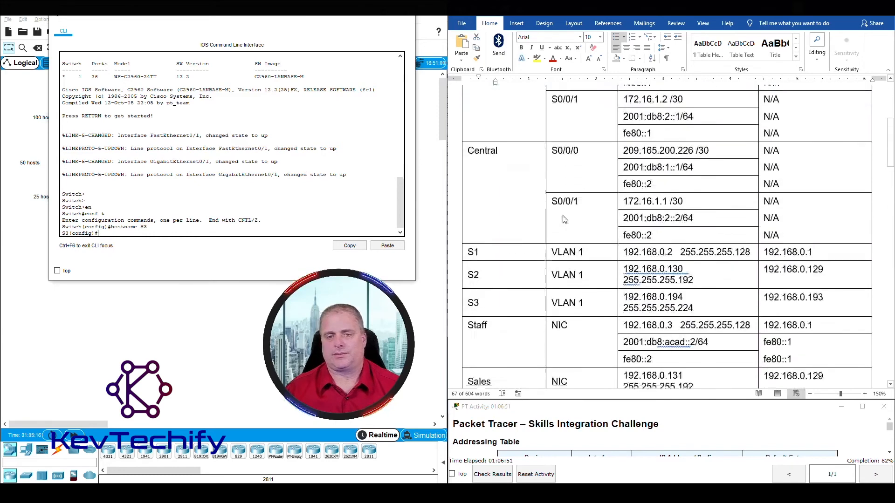
scroll(565, 219, down, 3)
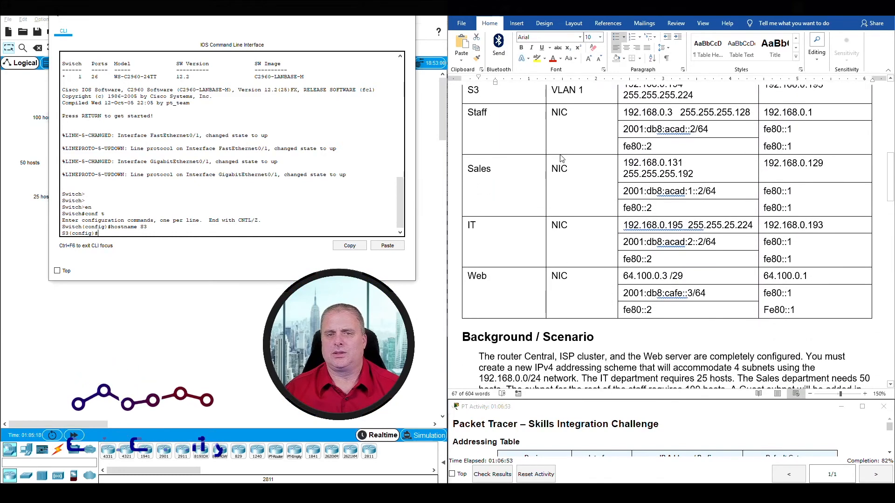
drag(891, 180, 891, 178)
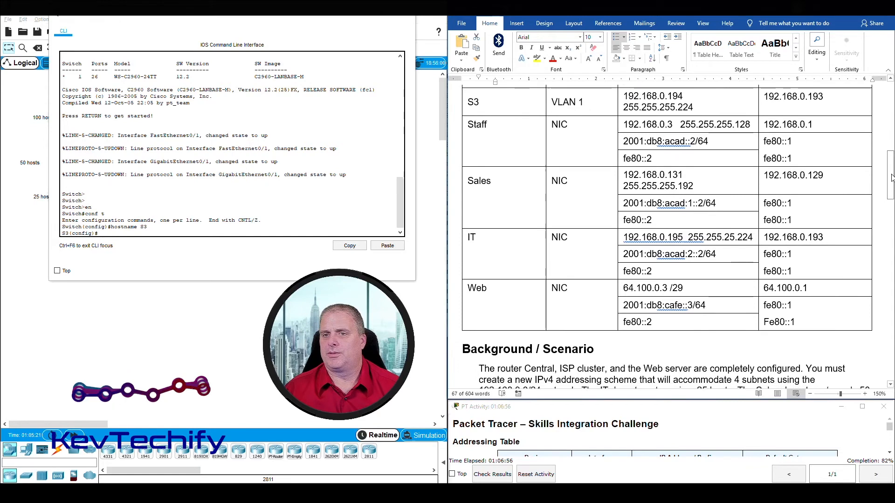
click(652, 96)
drag(469, 101, 792, 100)
Give S3's VLAN 1 interface 192.168.0.194 255.255.255.224, bring it up with no shutdown, and exit.
click(129, 233)
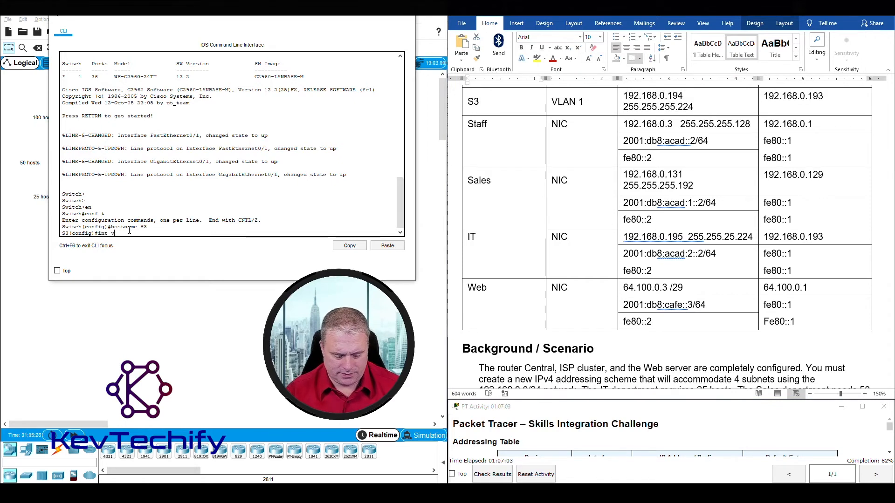
text(int vlan1)
key(Return)
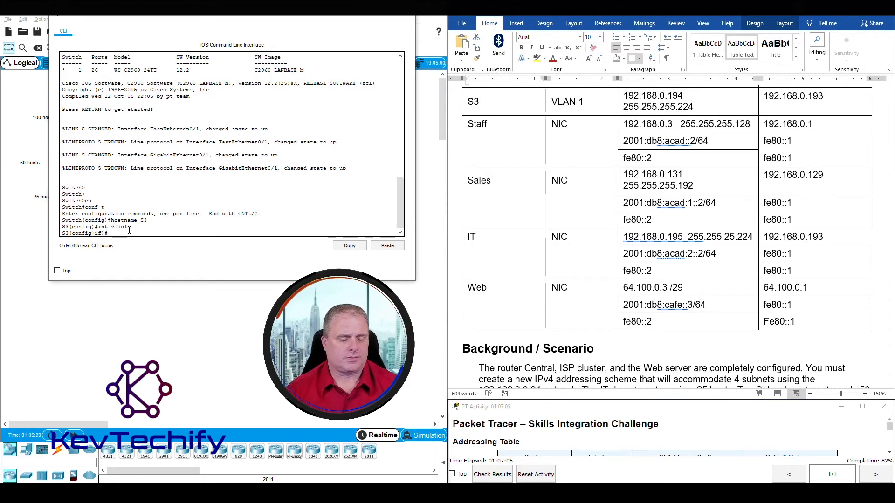
text(ip addres)
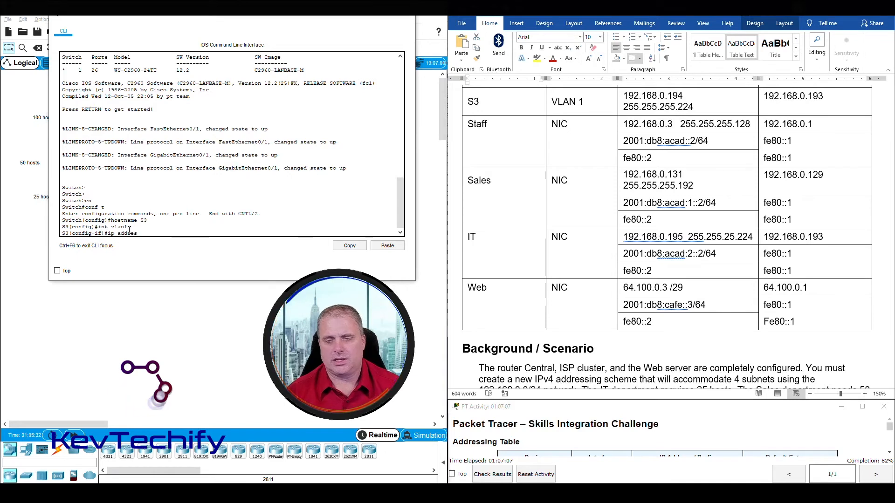
text(s 192.)
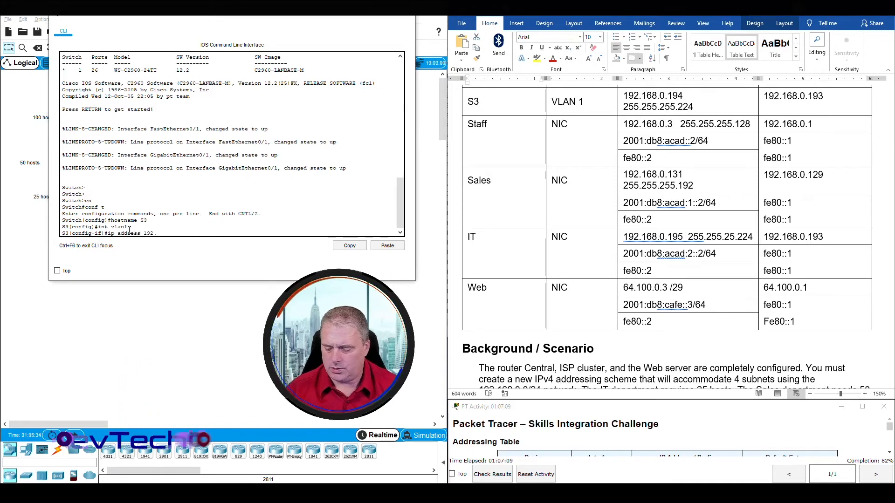
text(168.0.194)
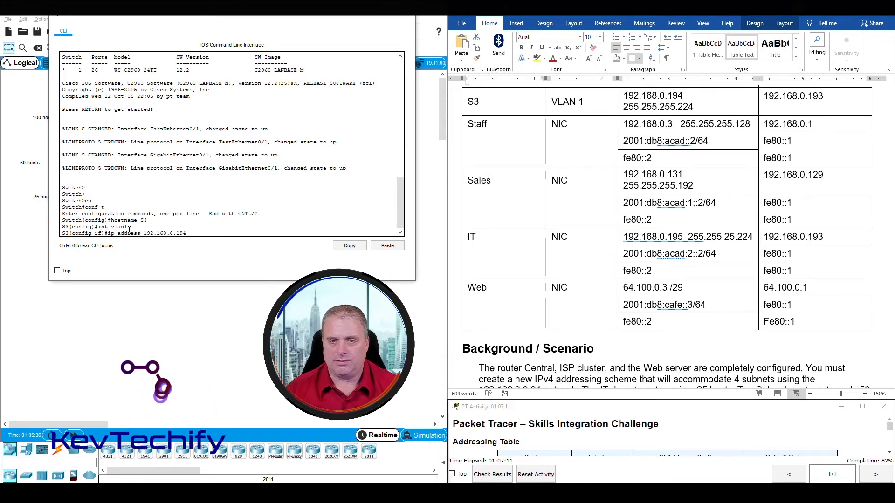
text( 2)
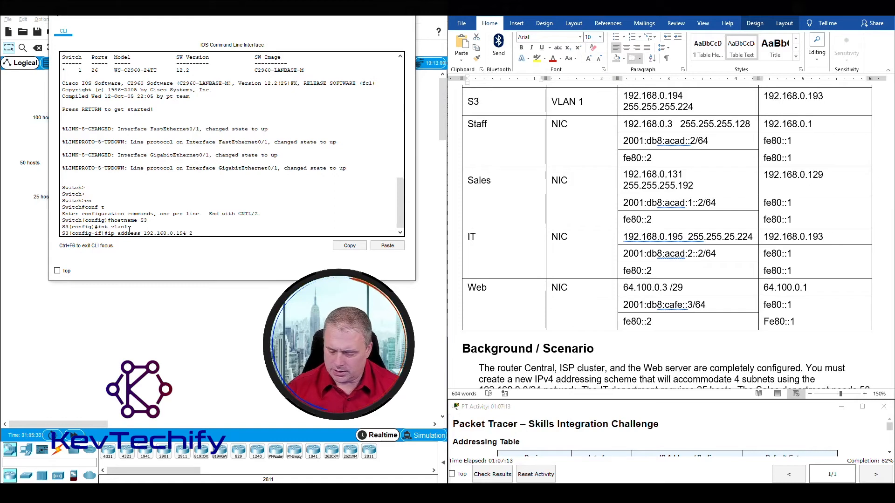
text(55.255.255.224)
key(Return)
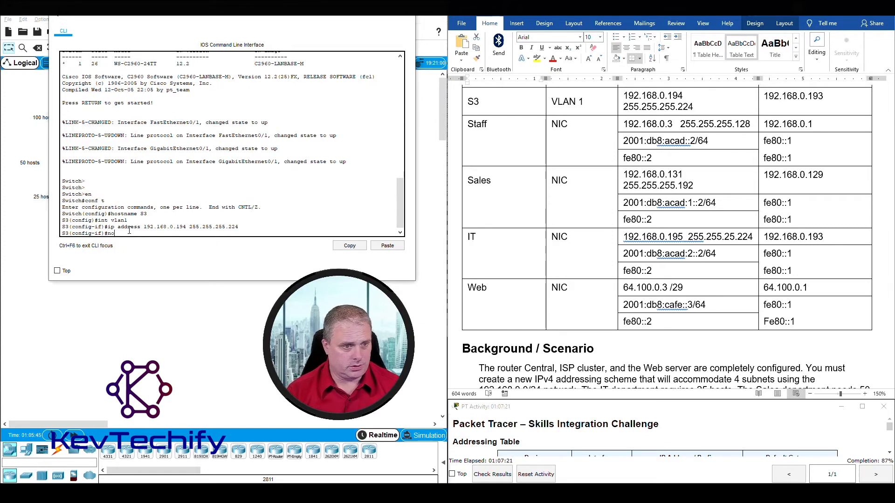
text(no shutdonw)
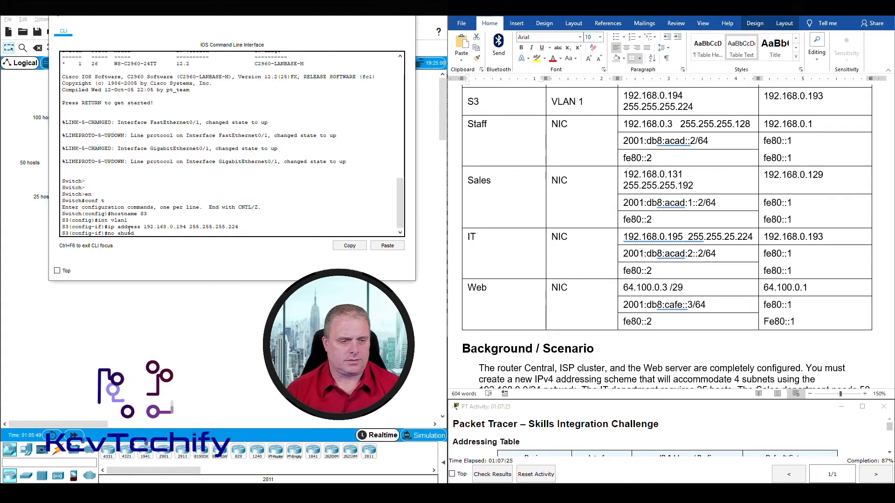
key(BackSpace)
key(BackSpace)
key(BackSpace)
text(ow)
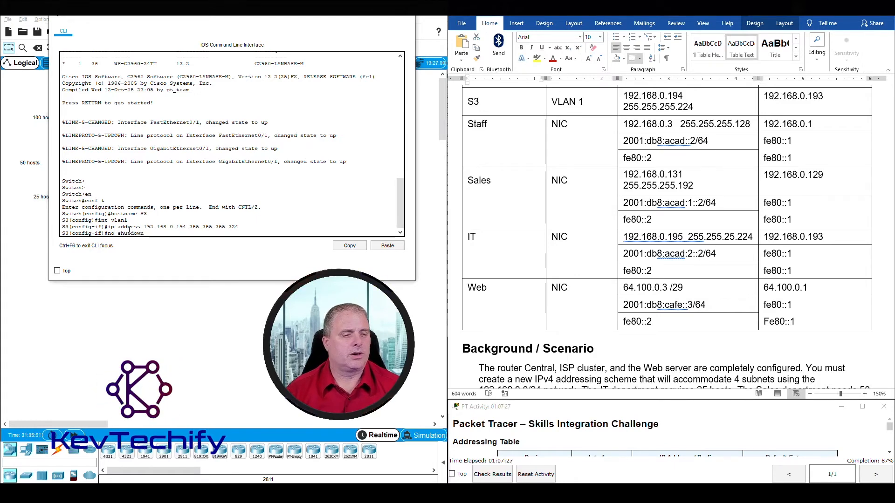
text(n)
key(Return)
key(Return)
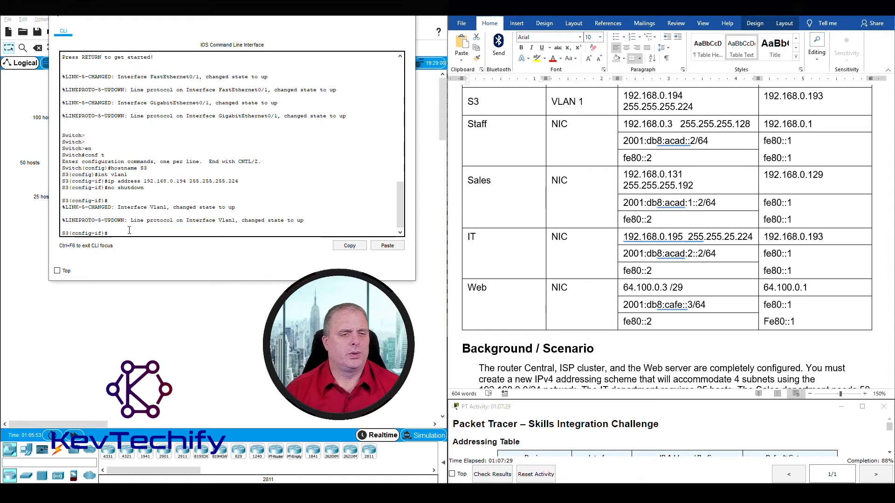
key(Return)
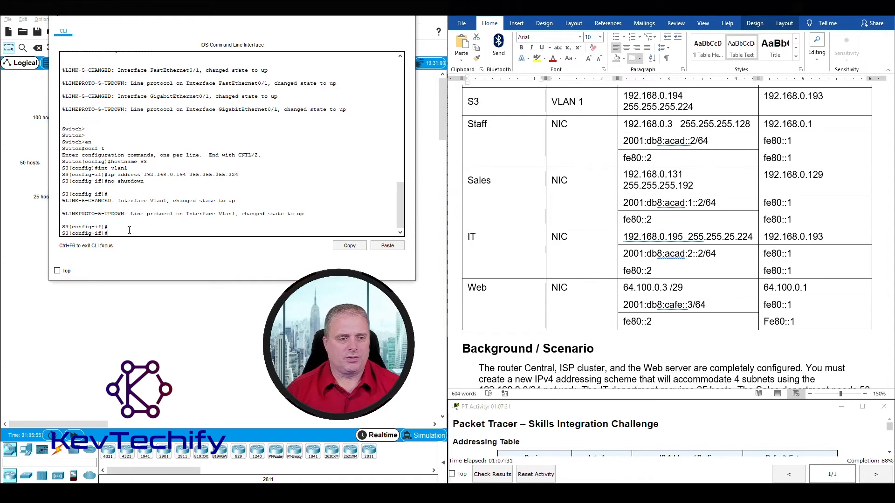
text(exit)
key(Return)
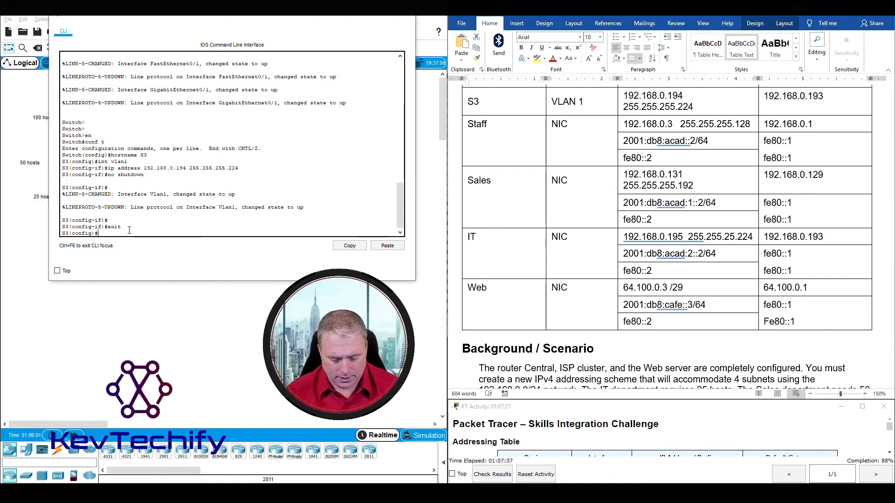
Set S3's default gateway to 192.168.0.193, then locate the SVI, gateway and DNS lookup tasks.
text(ip def)
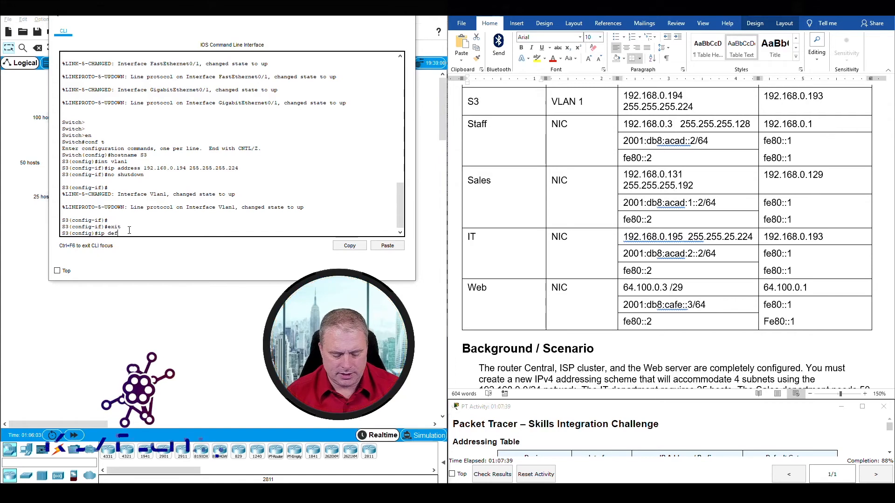
text(ault-gateway 192)
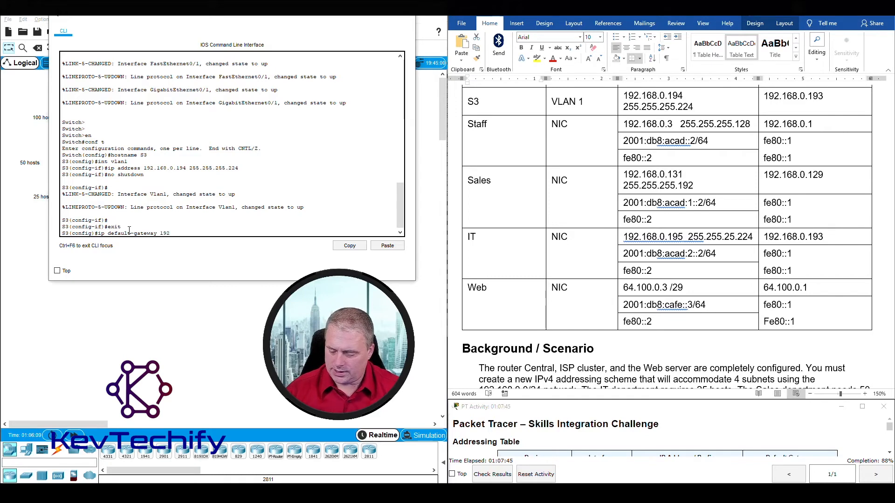
text(.168.0.19)
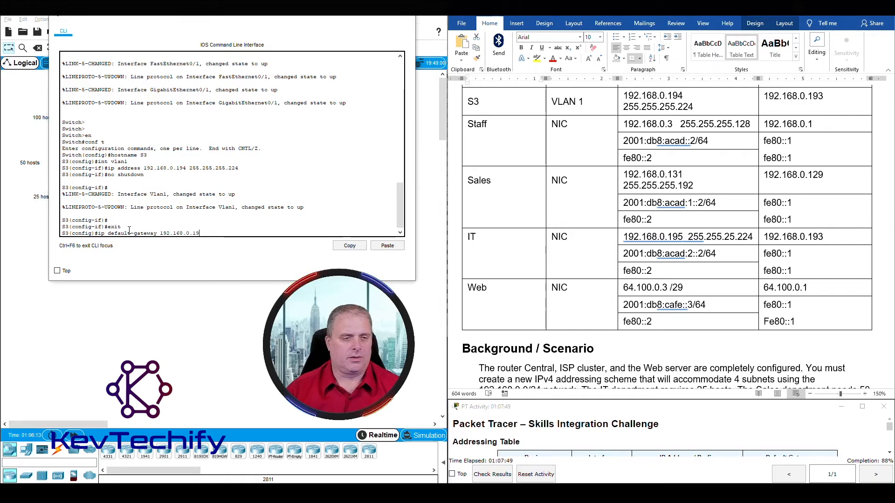
text(3)
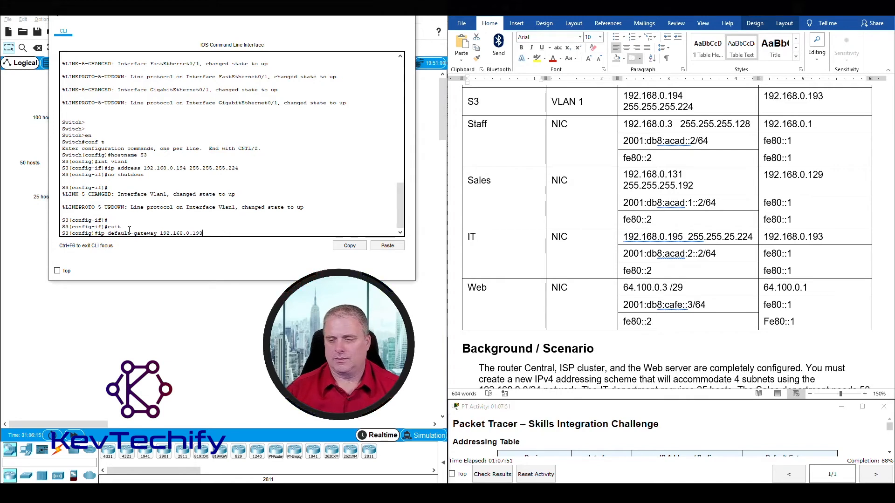
key(Return)
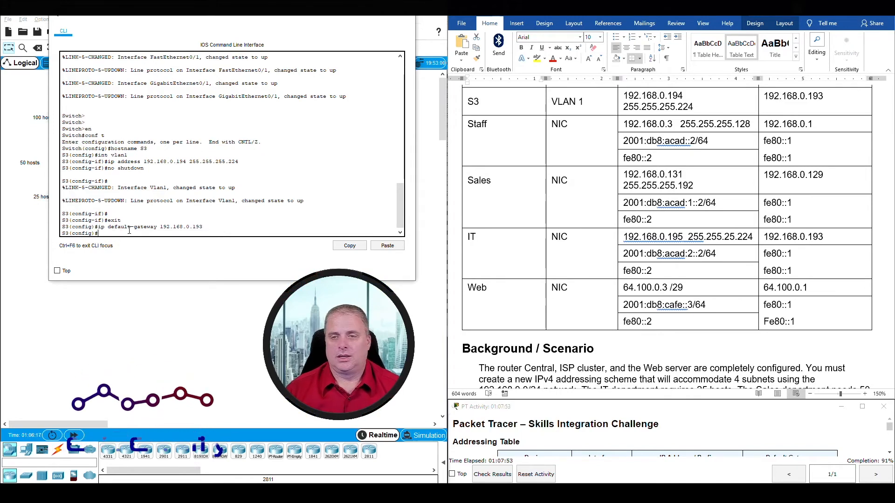
scroll(633, 190, down, 20)
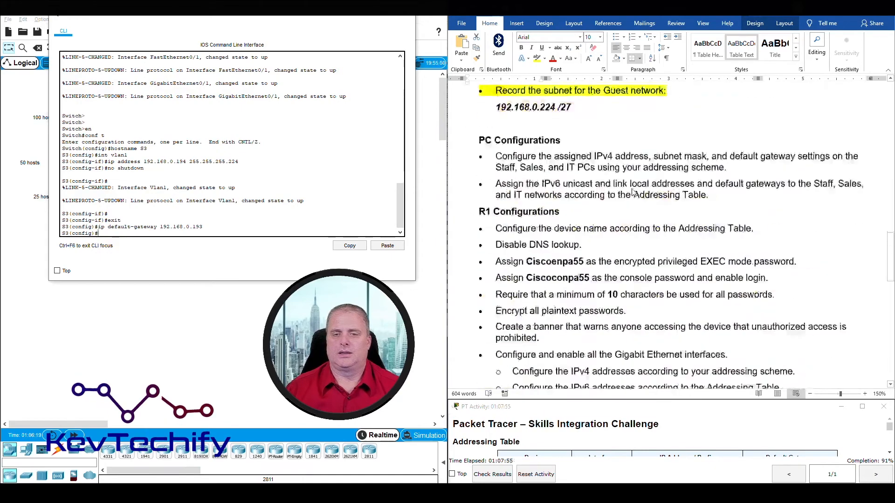
scroll(633, 191, down, 2)
scroll(633, 191, up, 2)
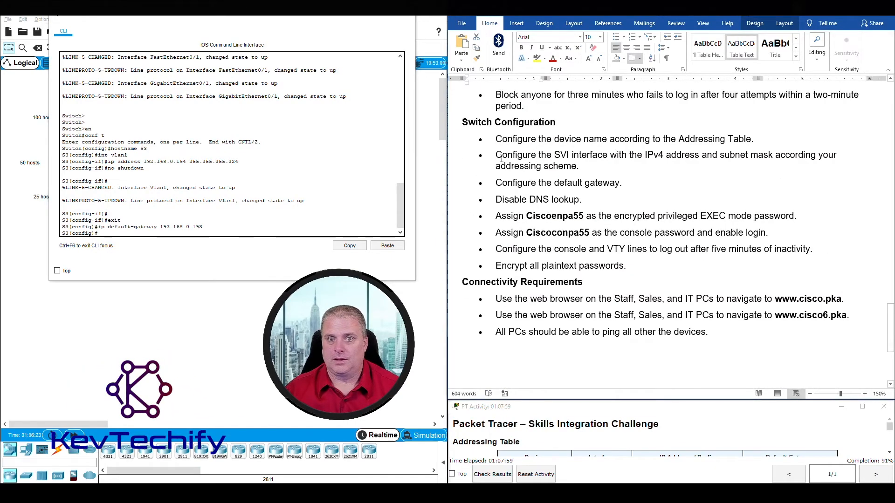
drag(494, 153, 623, 183)
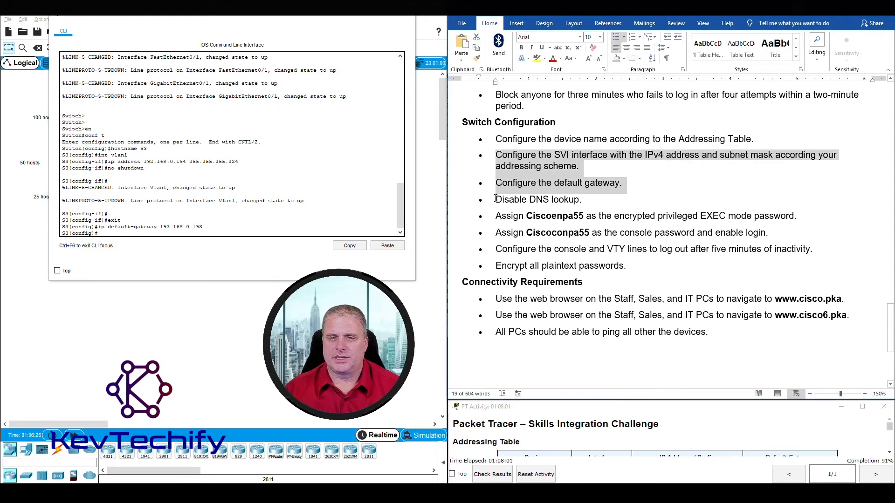
drag(495, 200, 597, 199)
Disable DNS lookup on S3 with no ip domain-lookup, then note the privileged EXEC password task.
click(145, 236)
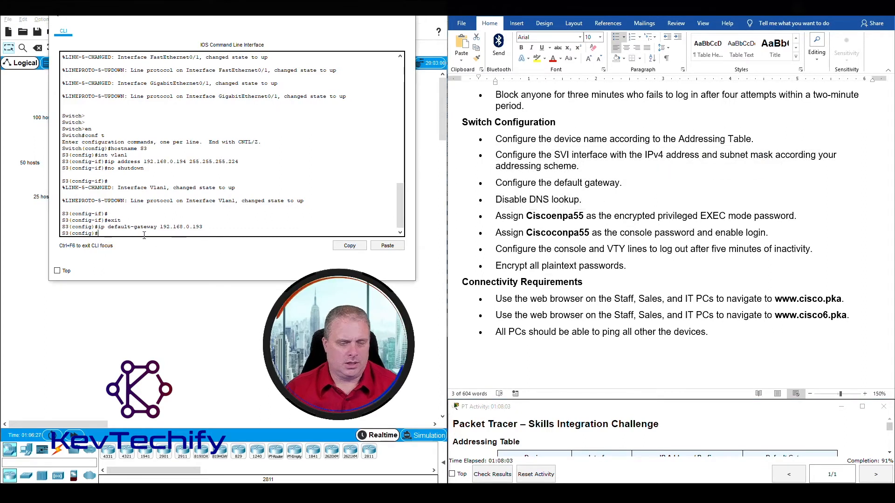
text(no ip domain-l)
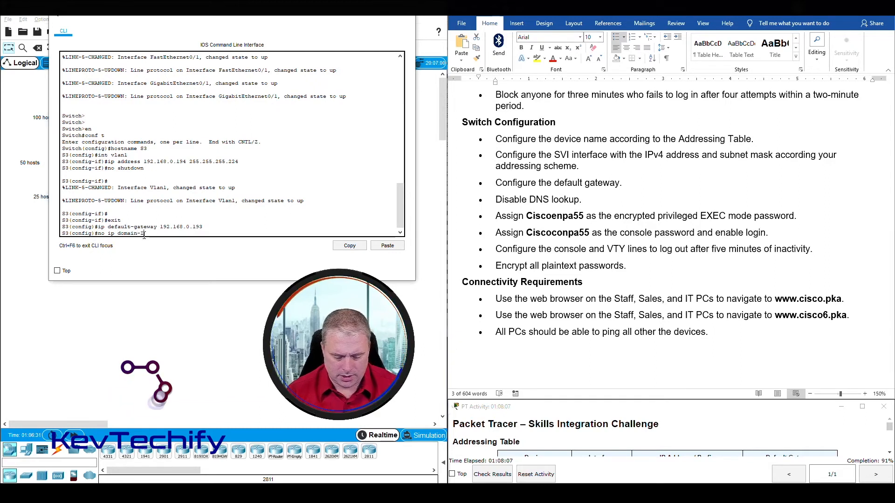
text(ookup)
key(Return)
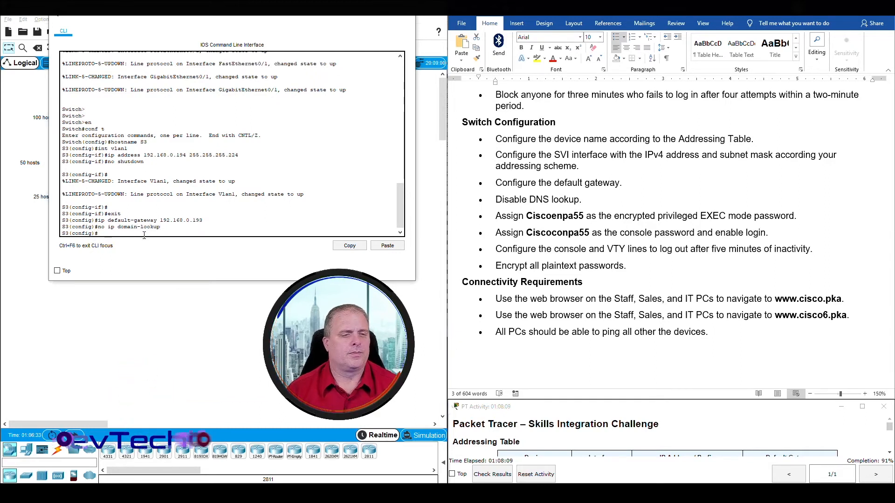
click(521, 230)
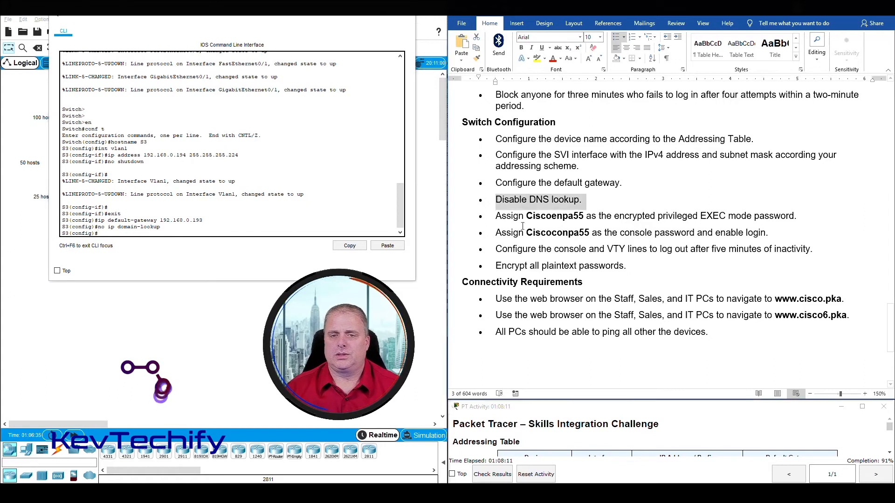
drag(497, 216, 792, 220)
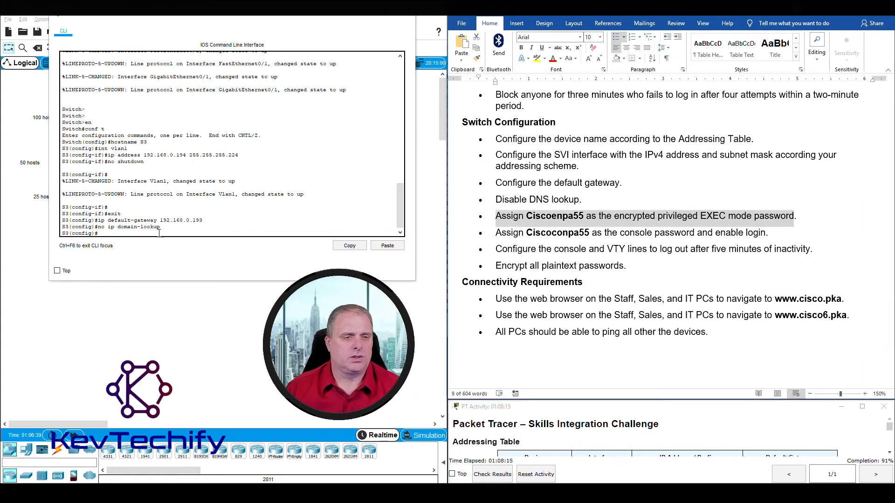
click(157, 234)
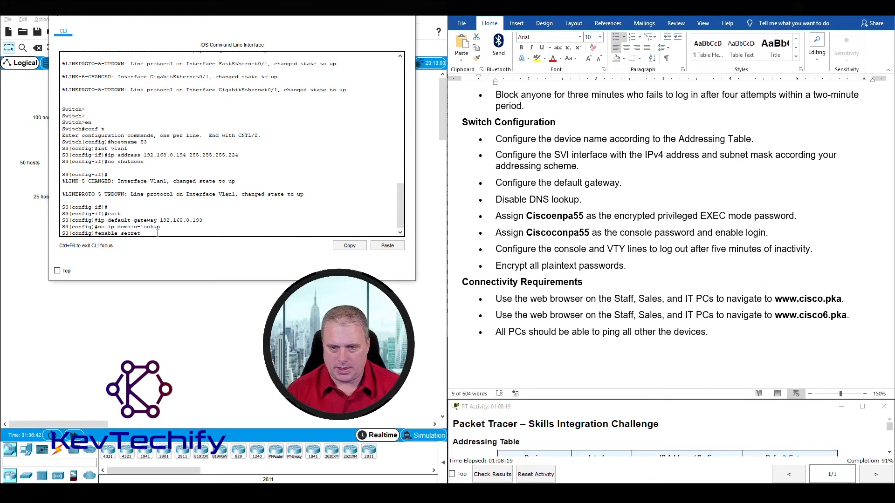
Set S3's encrypted enable secret to the task's privileged EXEC password, then note the console password task.
text(enable secret Ciscoen)
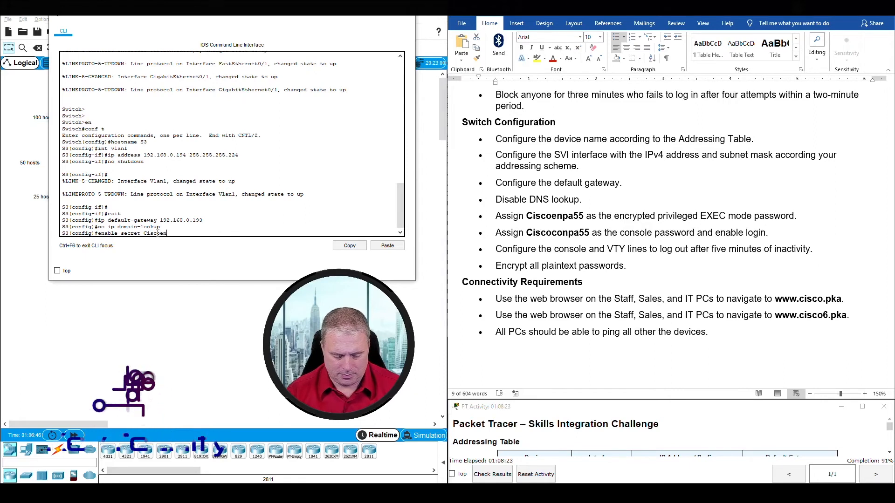
text(pa55)
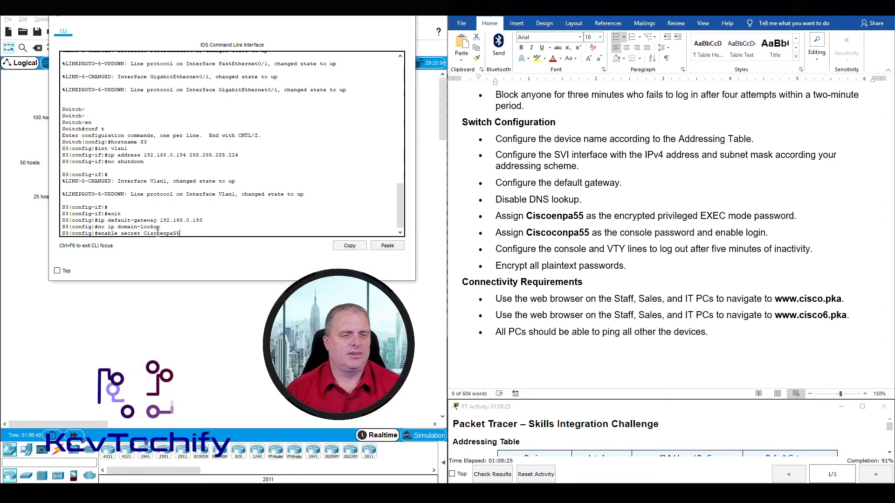
key(Return)
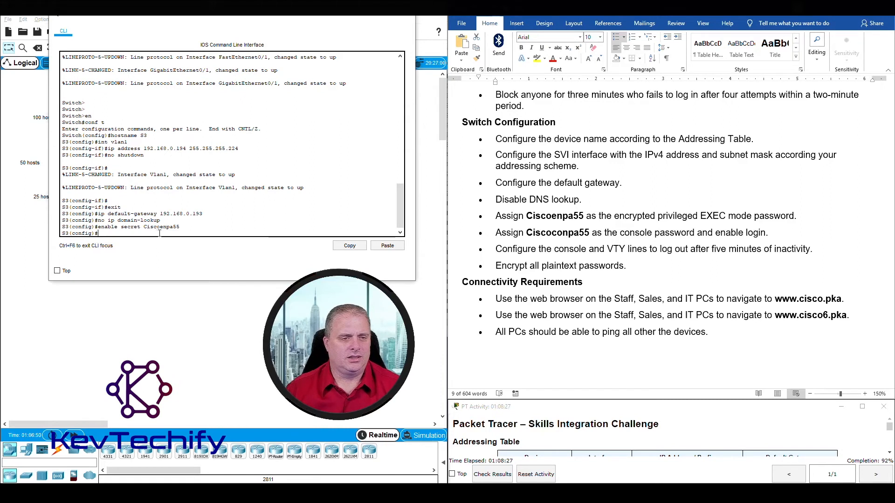
drag(503, 219, 762, 233)
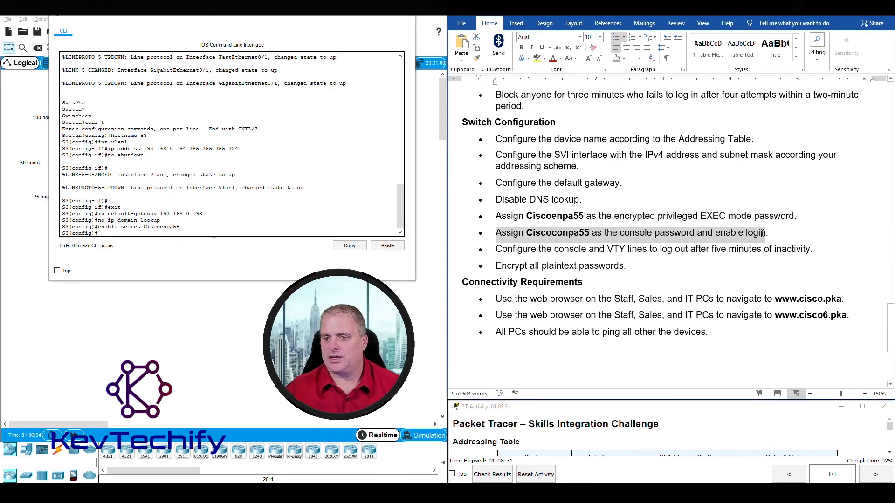
click(219, 294)
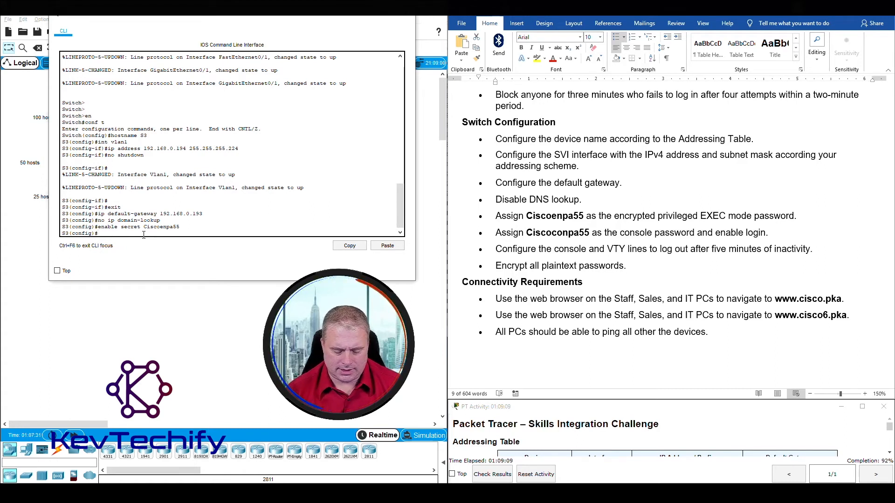
On S3's line con 0, set the task's console password and require login.
text(line)
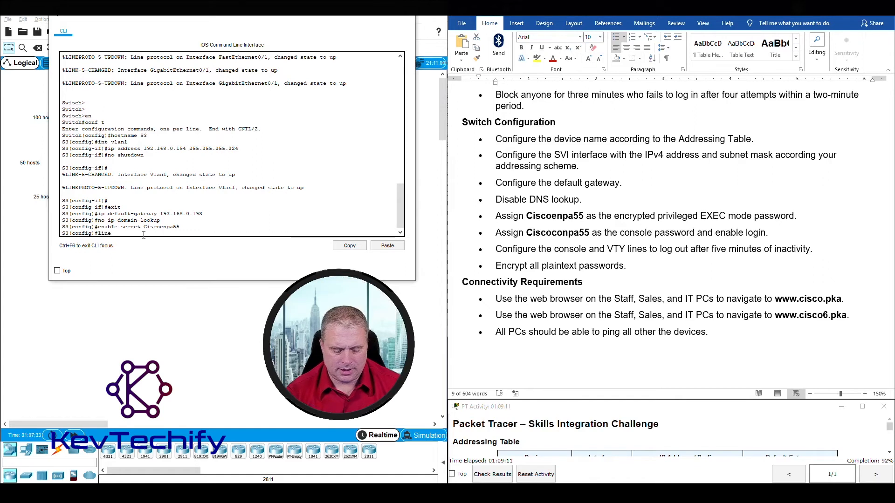
text( con 0)
key(Return)
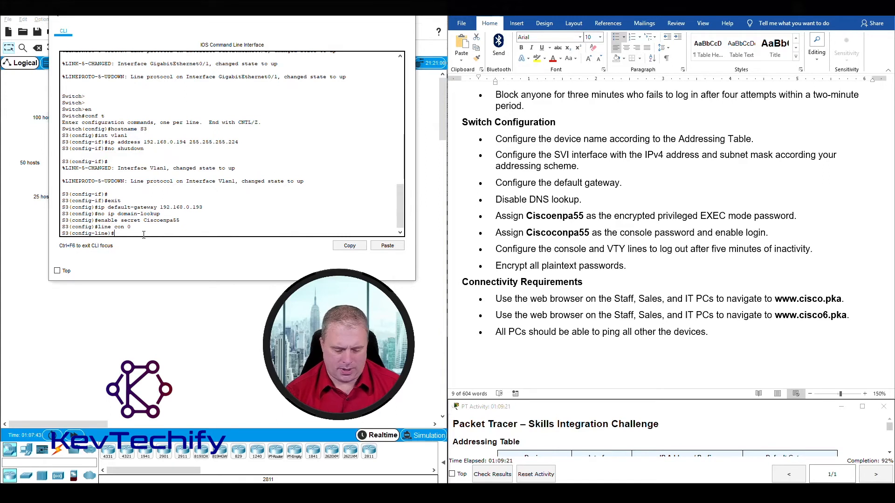
text(password Ciscoconp)
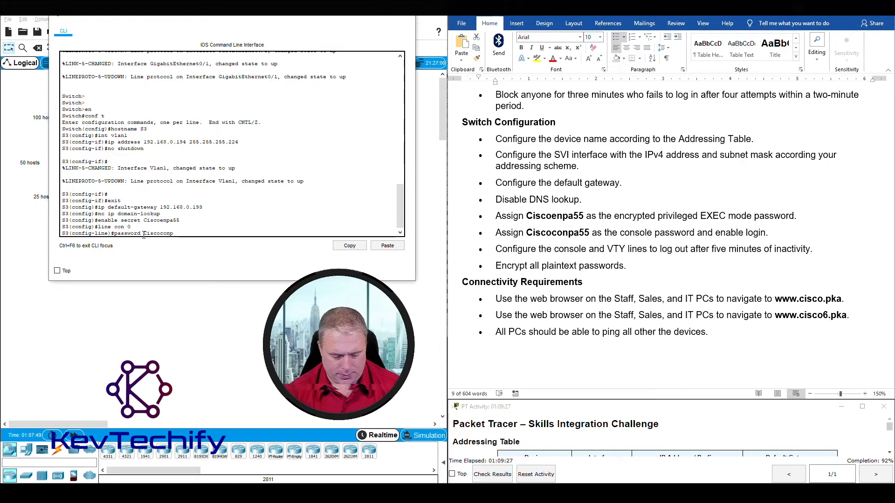
text(a55)
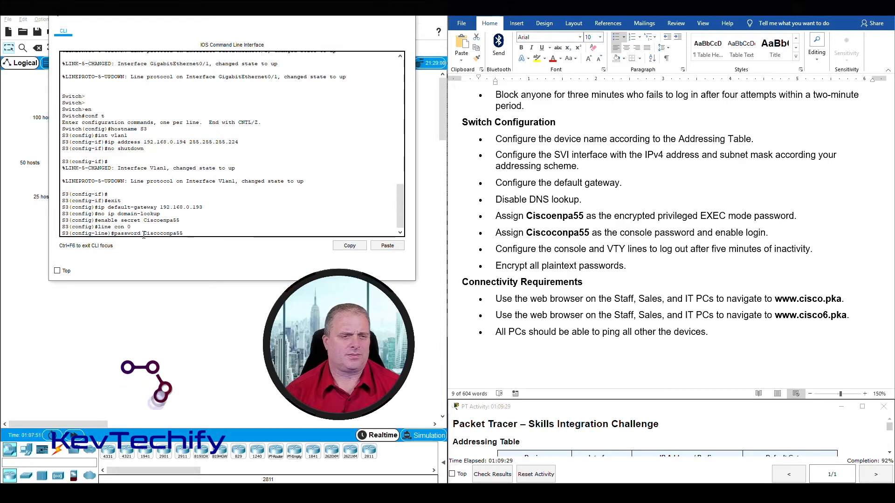
key(Return)
text(login)
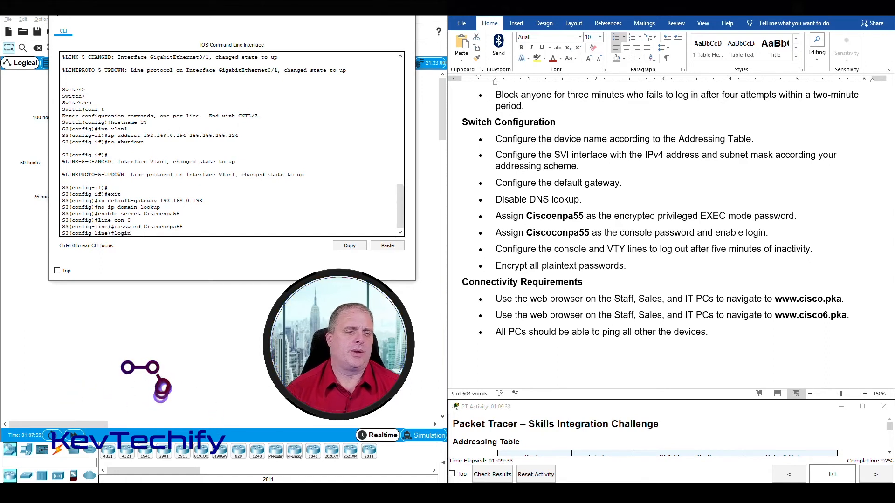
key(Return)
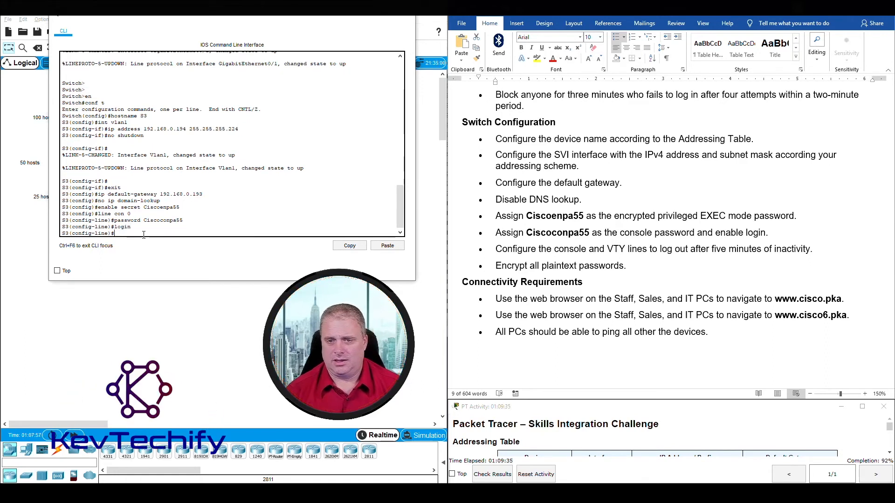
Apply exec-timeout 5 0 to the console line and note the VTY lines requirement.
triple_click(574, 224)
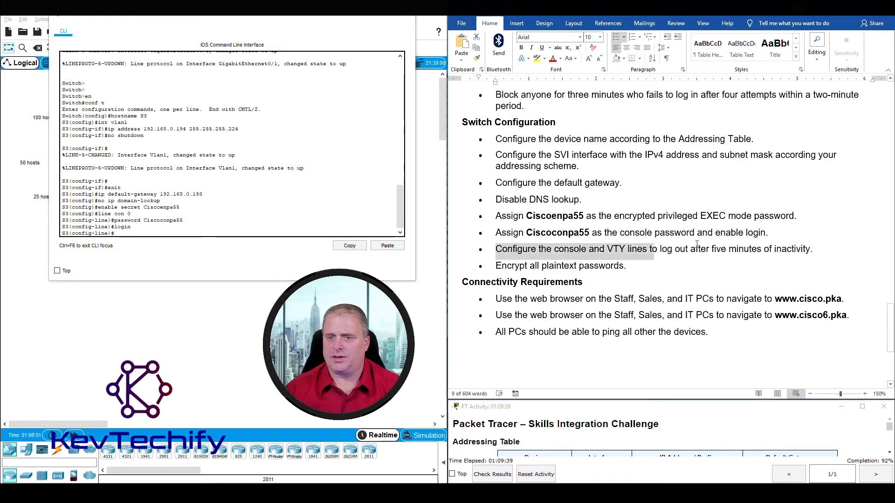
drag(496, 252, 821, 252)
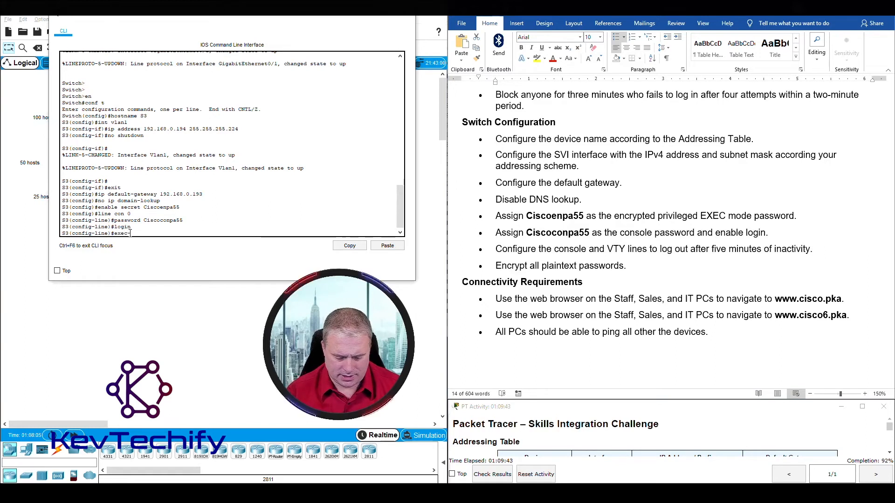
text(out 5 0)
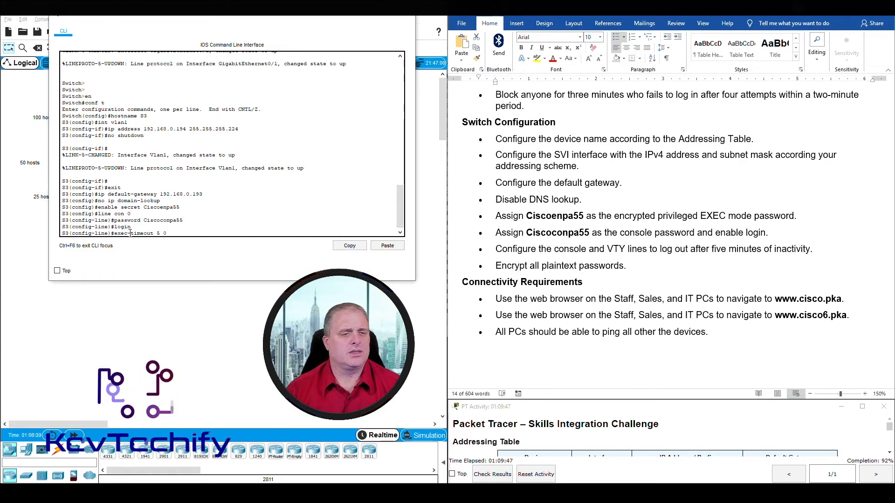
key(Return)
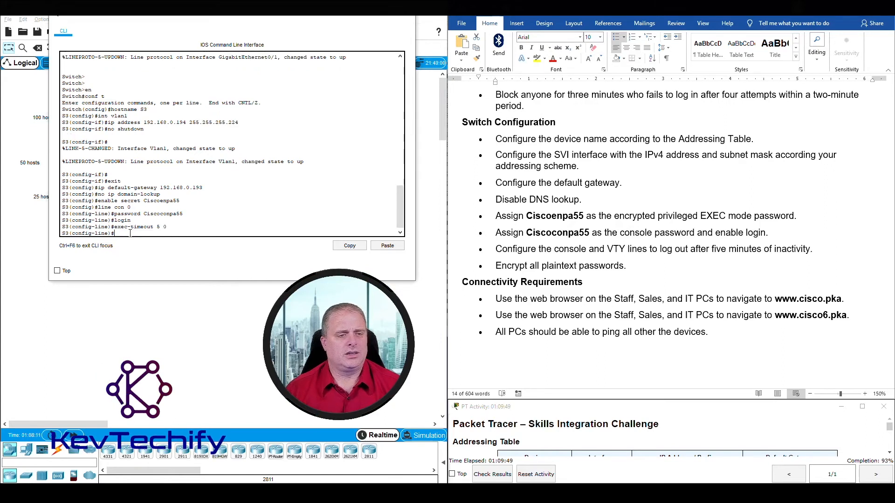
triple_click(577, 255)
click(564, 254)
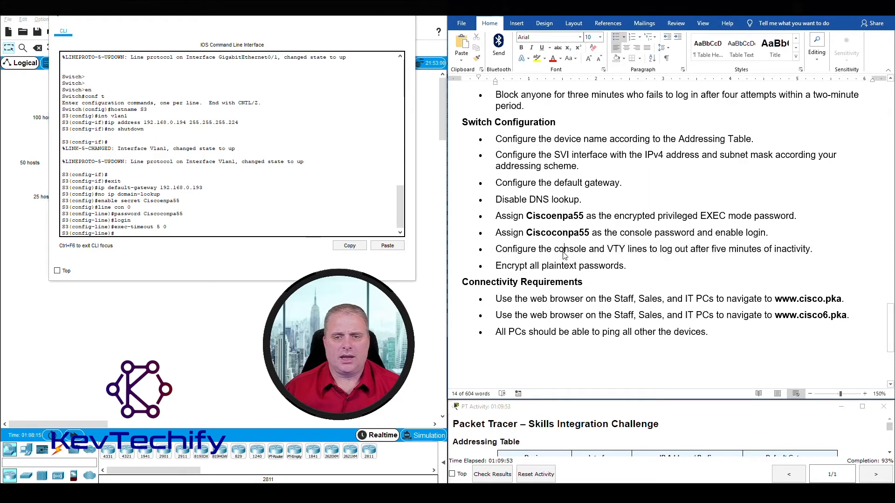
drag(621, 249, 645, 249)
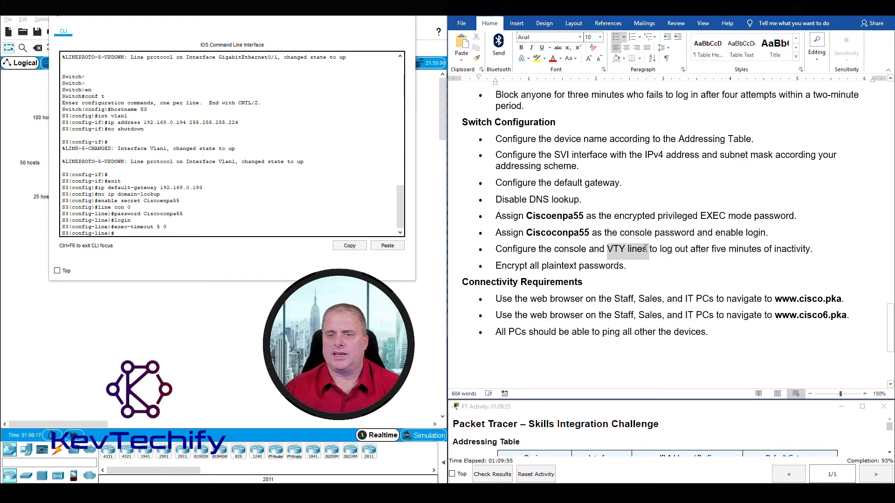
click(170, 234)
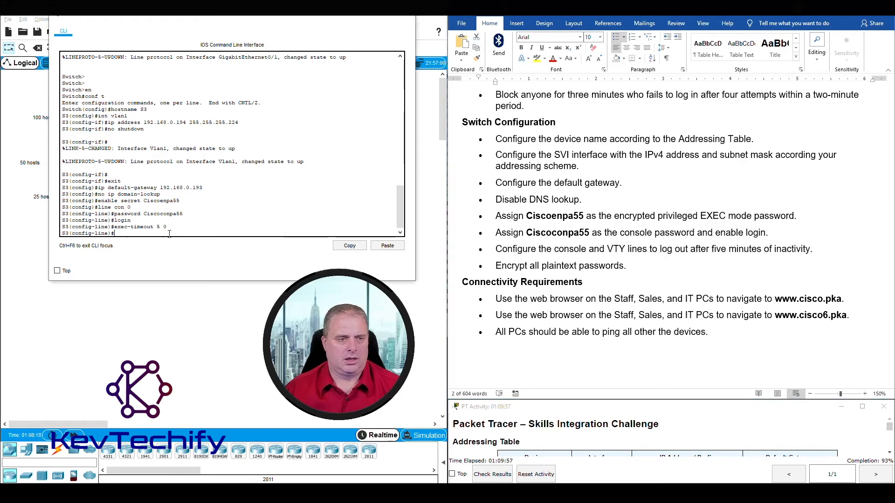
Apply the five-minute inactivity timeout to S3's VTY lines 0 to 4.
text(line)
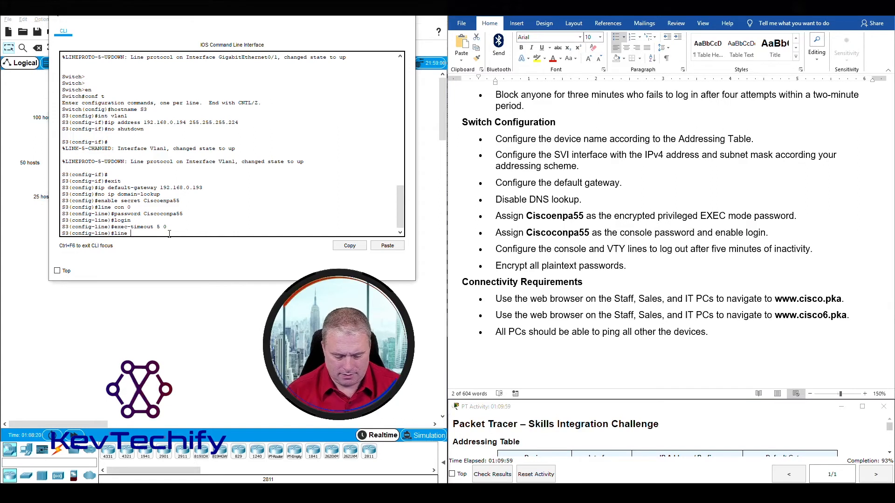
text( vty 0 4)
key(Return)
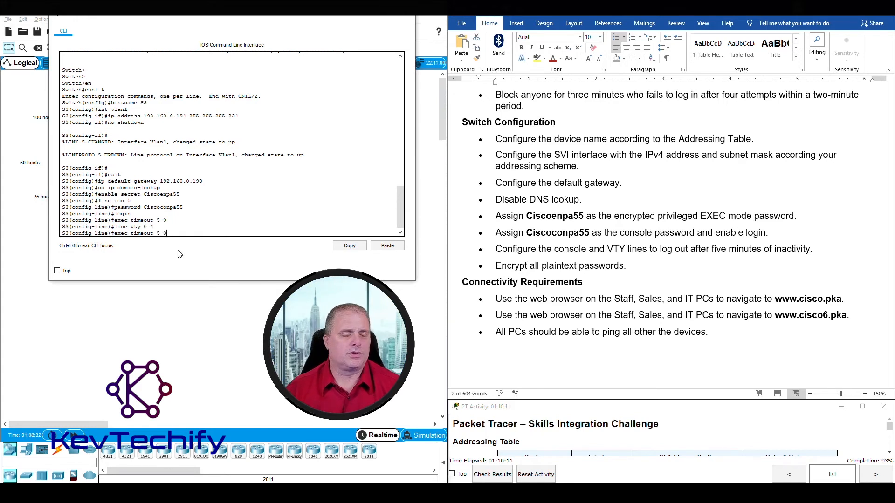
key(Return)
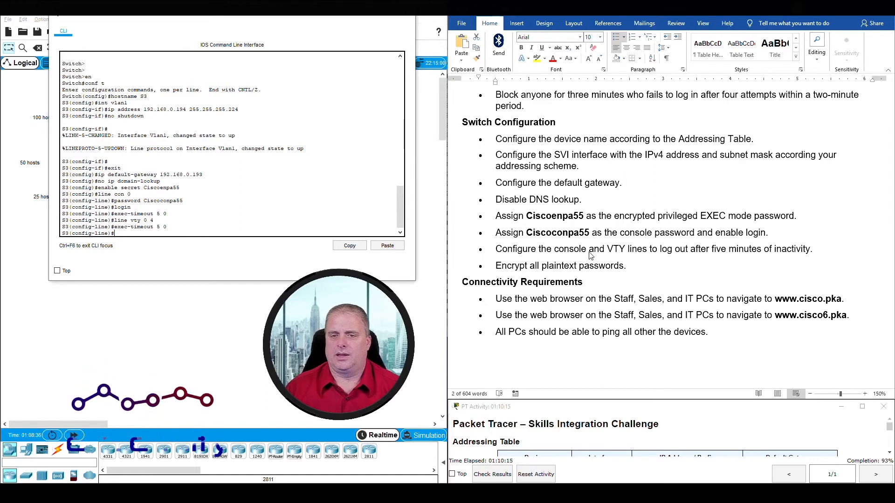
drag(495, 266, 622, 266)
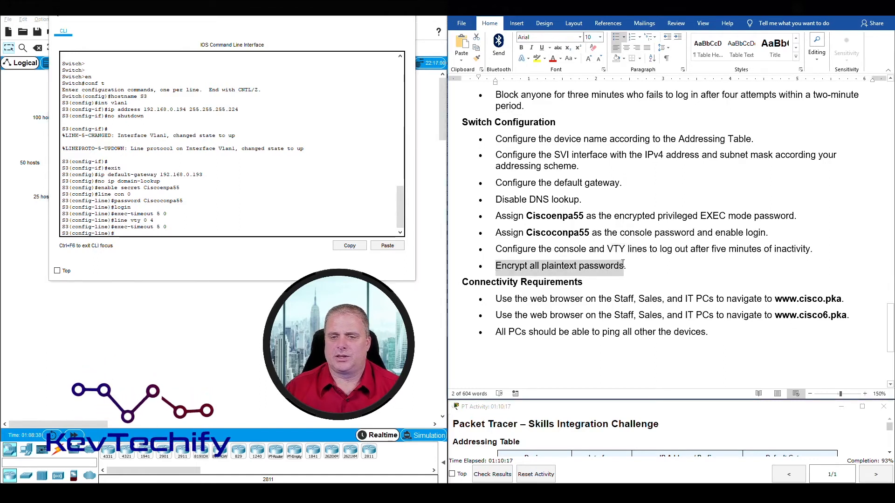
click(144, 233)
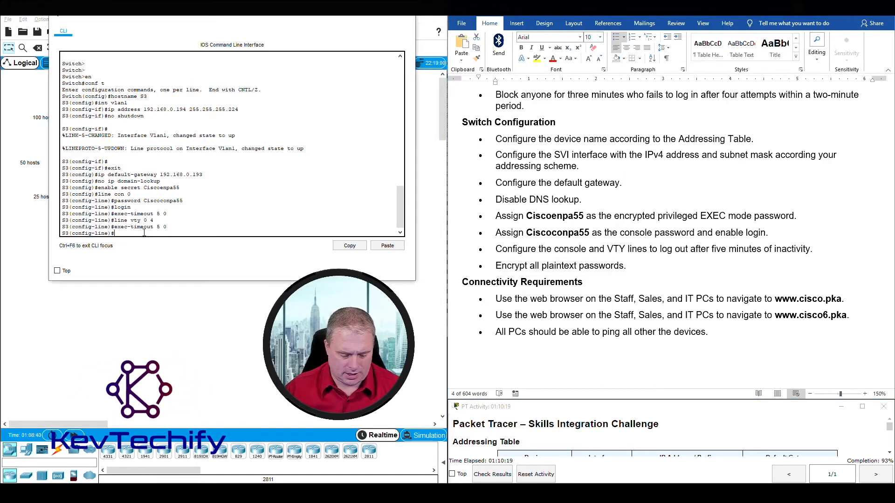
Exit line configuration, enable service password-encryption, and review the remaining instructions.
text(exit)
key(Return)
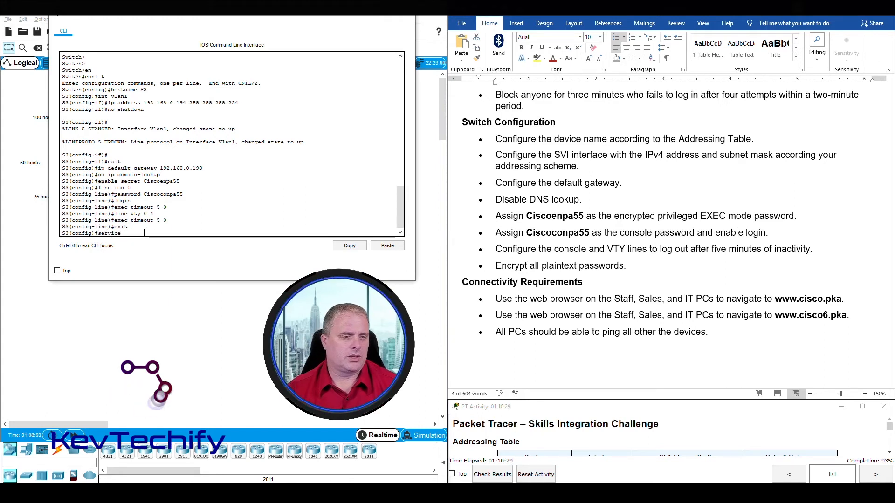
text(pass)
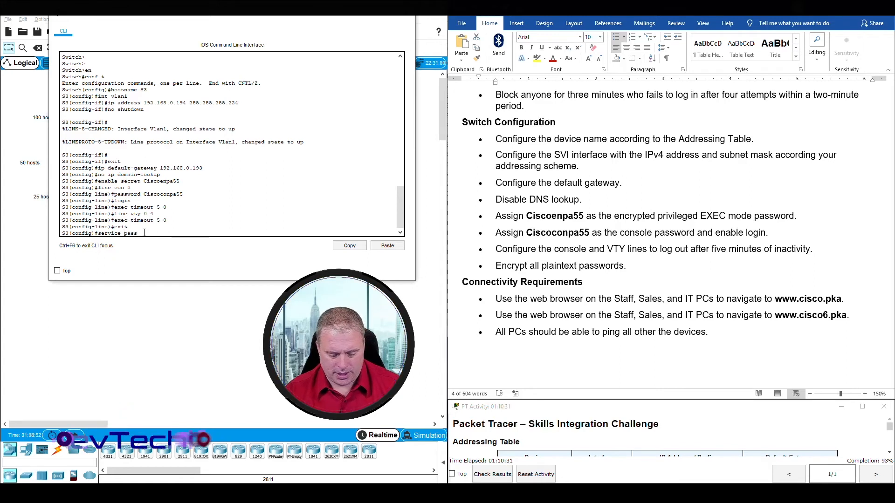
text(word-encryption)
key(Return)
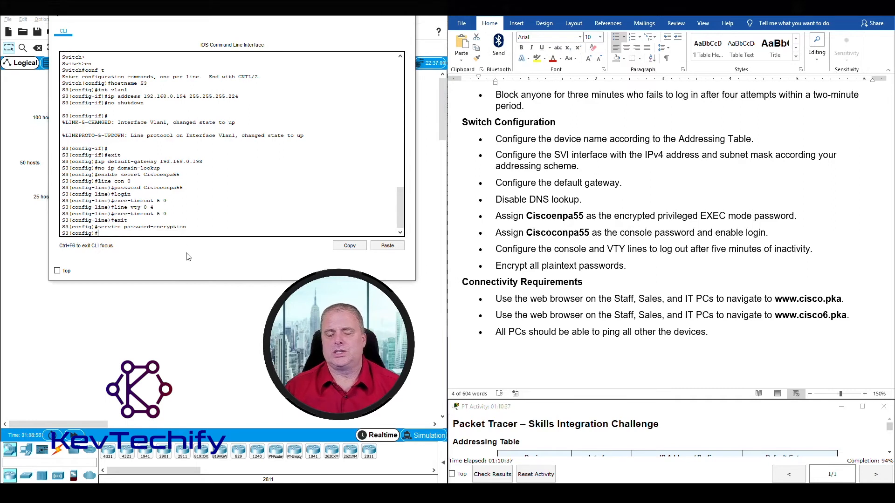
click(549, 310)
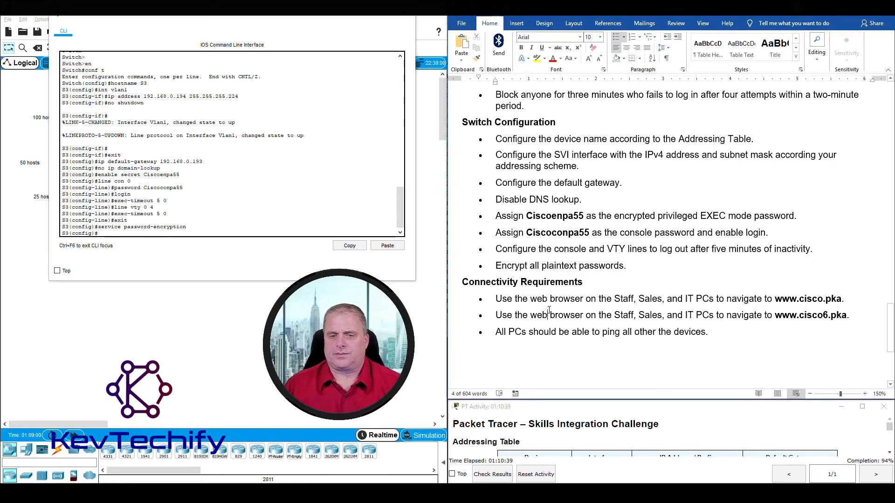
triple_click(544, 282)
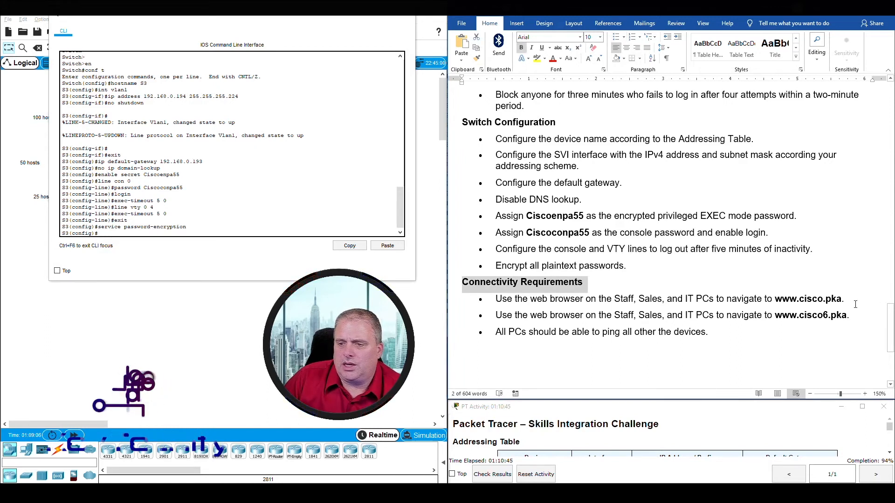
click(641, 321)
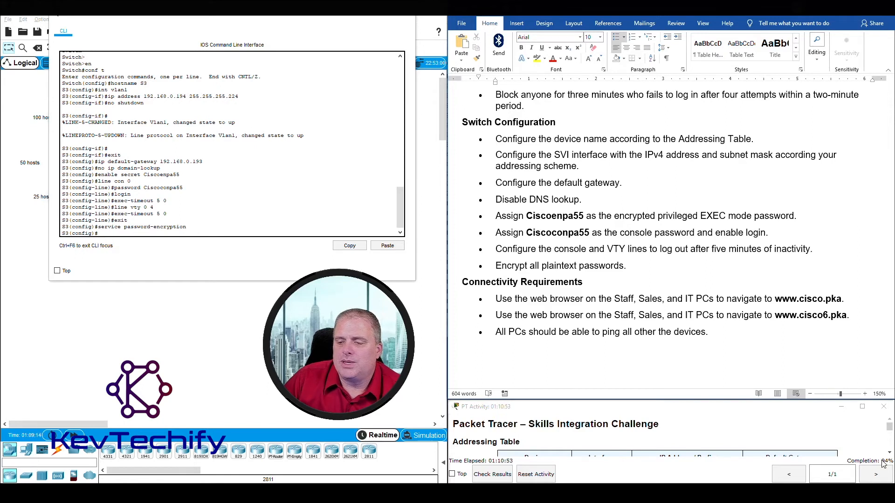
Check results (121/128), find the IT PC's Link Local flagged incorrect, then close the results.
click(493, 474)
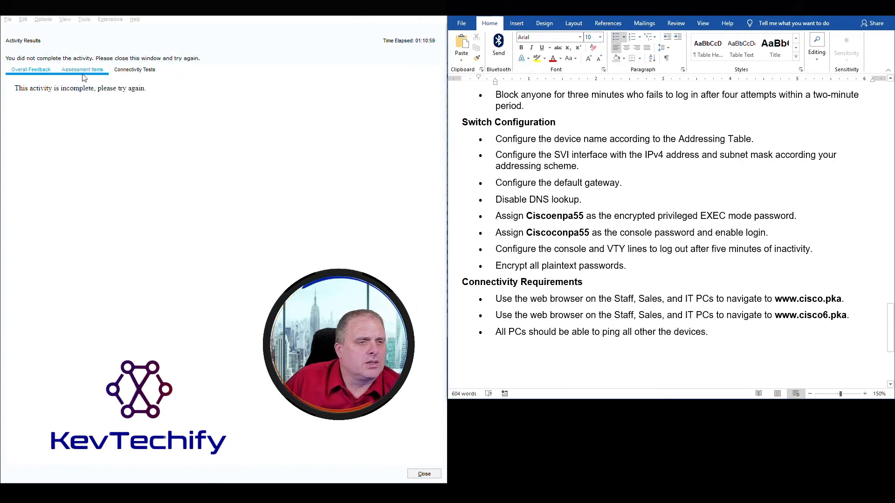
drag(15, 88, 147, 89)
click(82, 69)
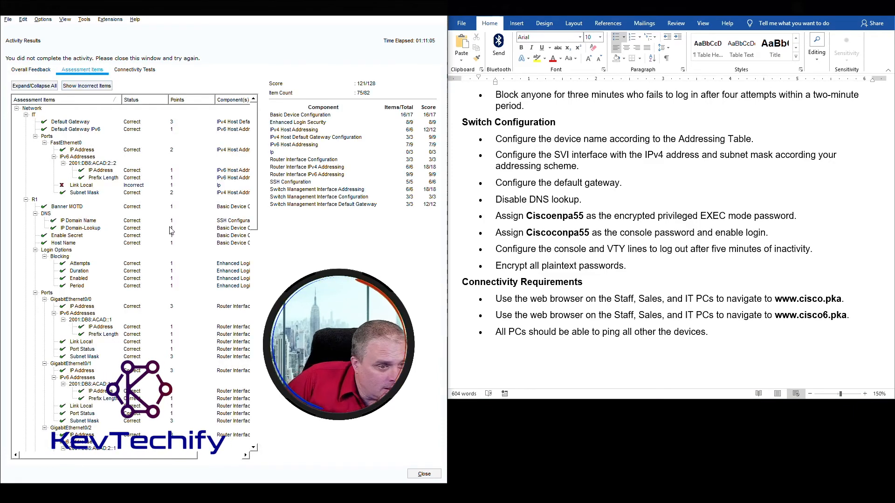
scroll(169, 232, down, 20)
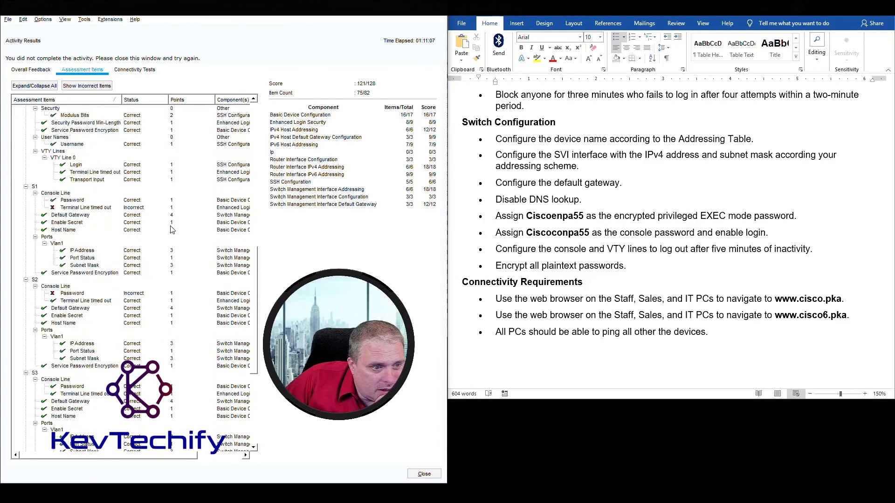
scroll(173, 229, down, 8)
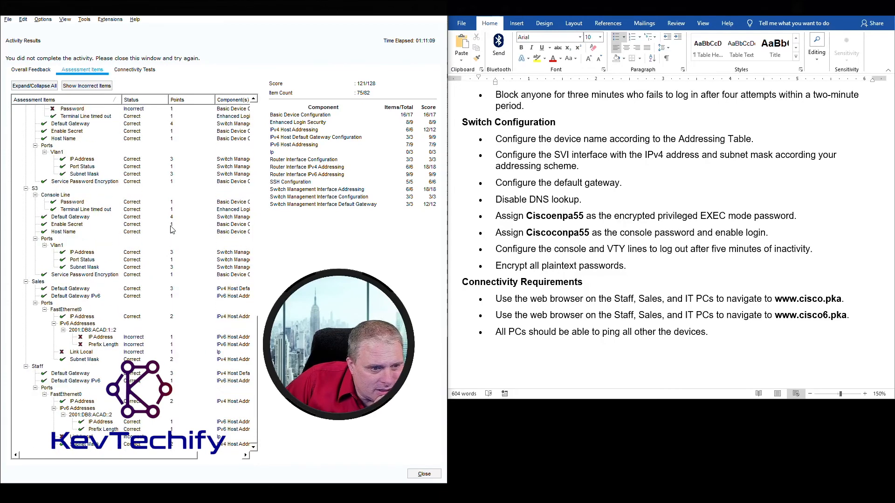
scroll(174, 228, up, 20)
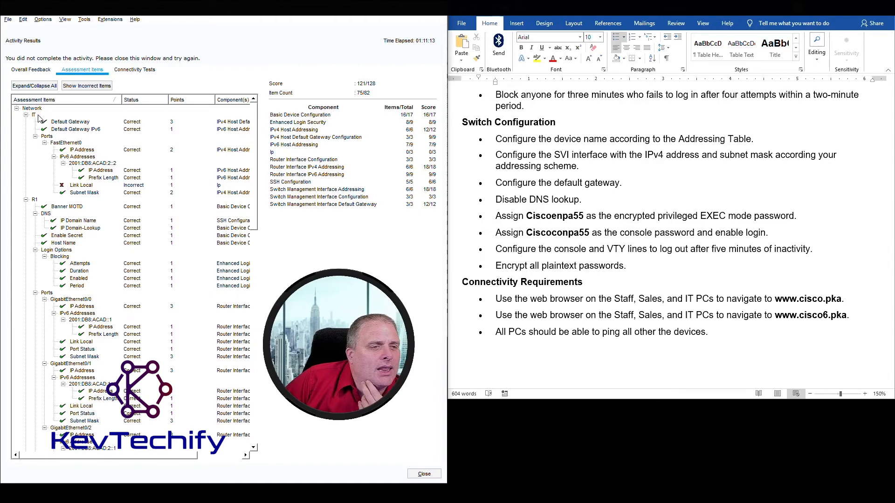
click(87, 188)
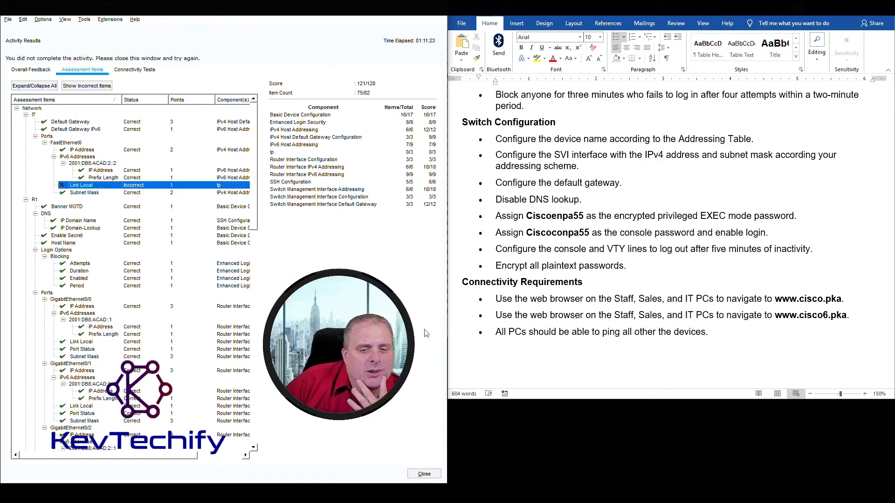
click(424, 475)
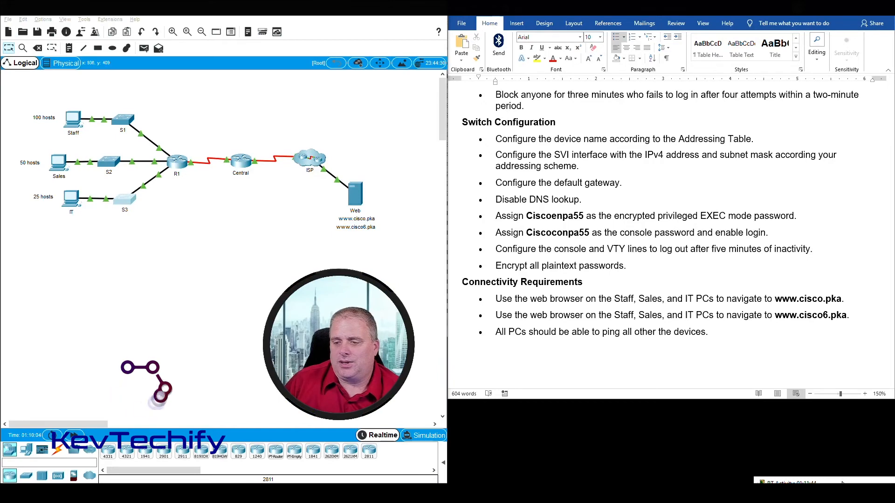
Open the IT PC's IP Configuration and look up its fe80::2 link-local address in the table.
click(834, 480)
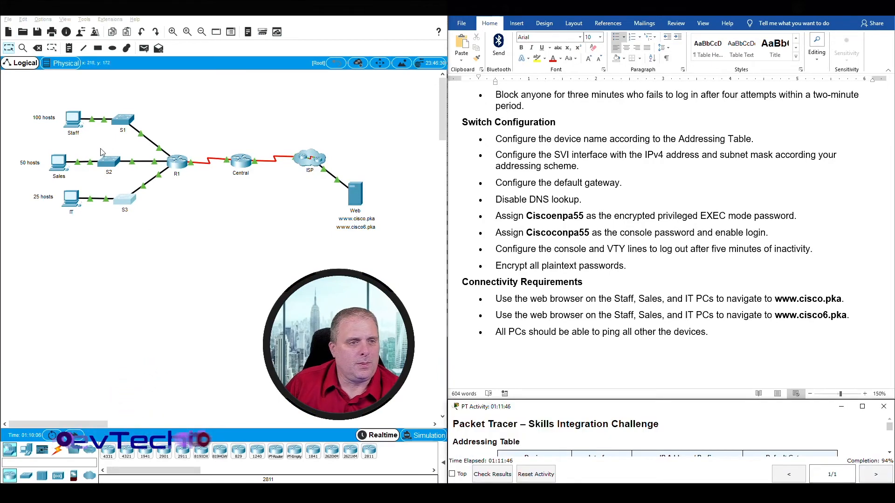
click(73, 203)
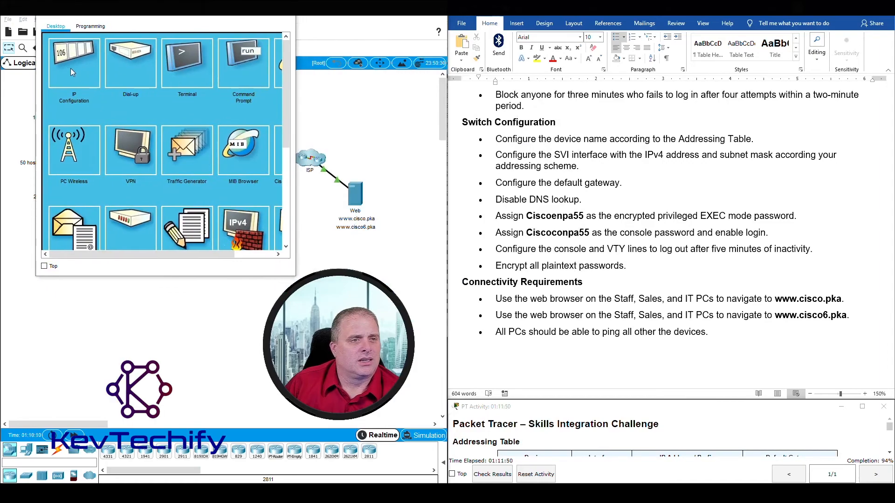
click(71, 72)
scroll(750, 231, up, 5)
scroll(745, 237, down, 8)
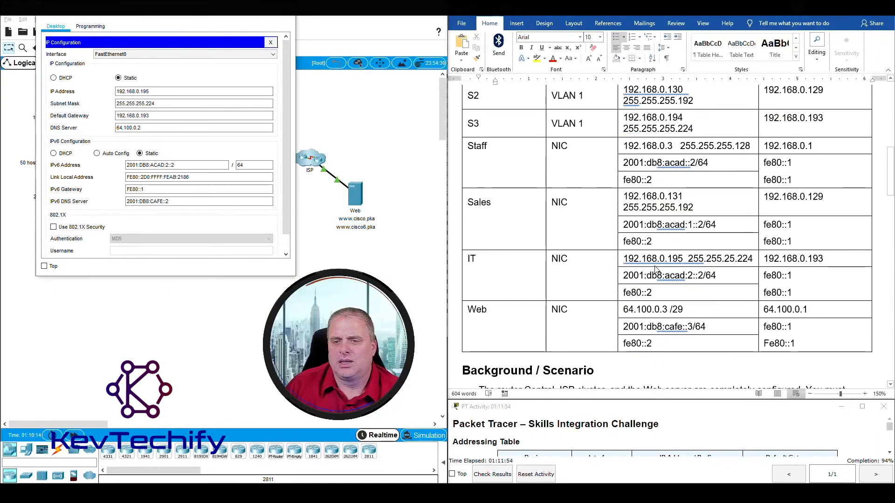
click(635, 293)
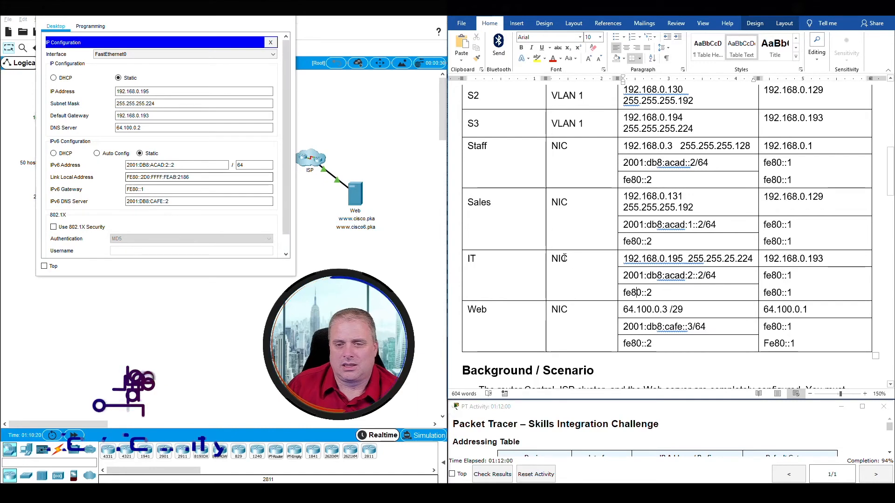
click(579, 282)
drag(659, 294, 626, 297)
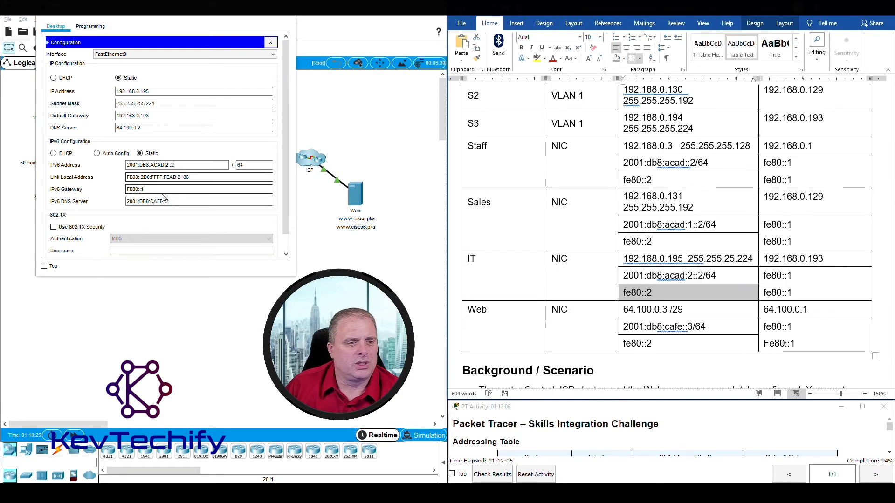
Replace the IT PC's Link Local Address with fe80::2.
click(203, 178)
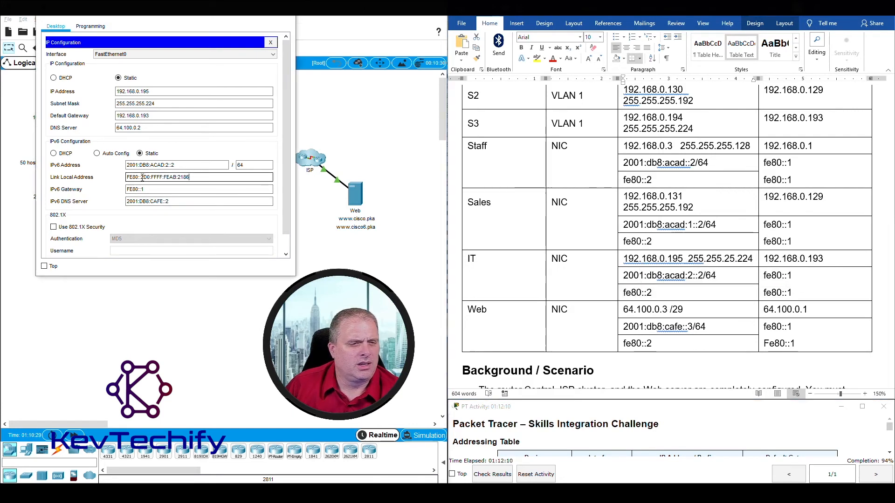
drag(206, 177, 65, 173)
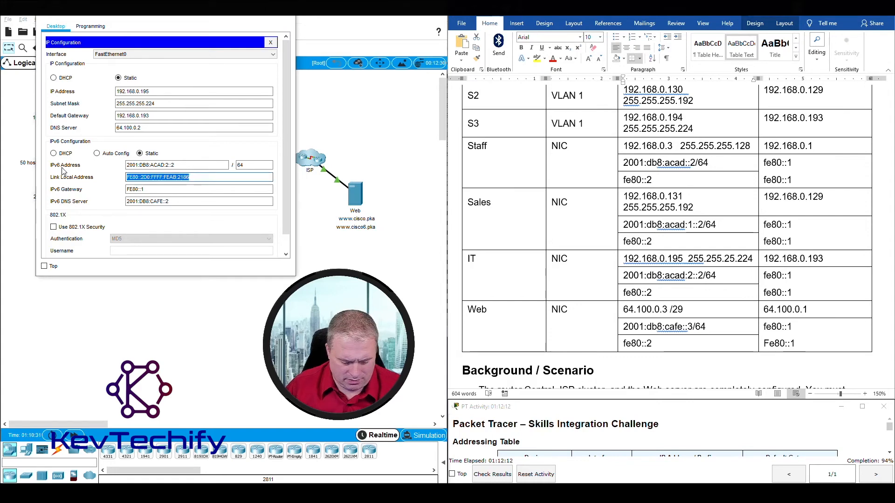
text(fe80::2)
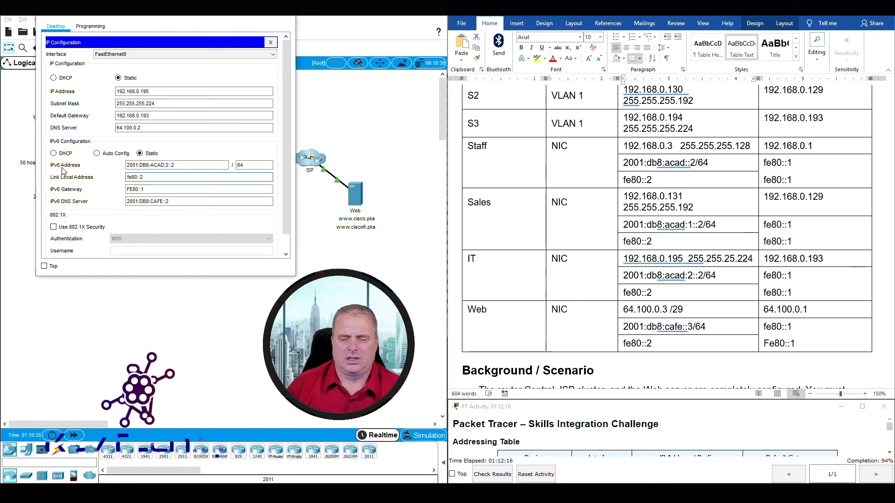
key(Tab)
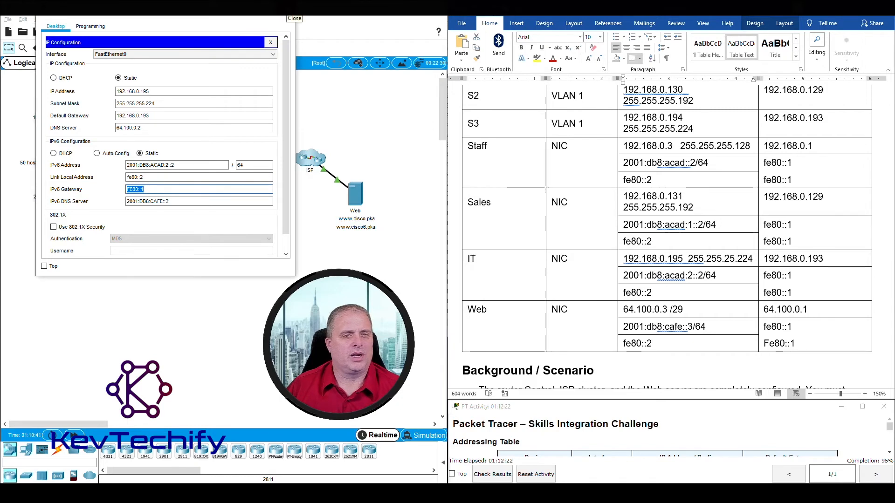
Recheck the activity results, confirming 122/128 with the IT PC Link Local item now correct.
click(291, 18)
click(493, 474)
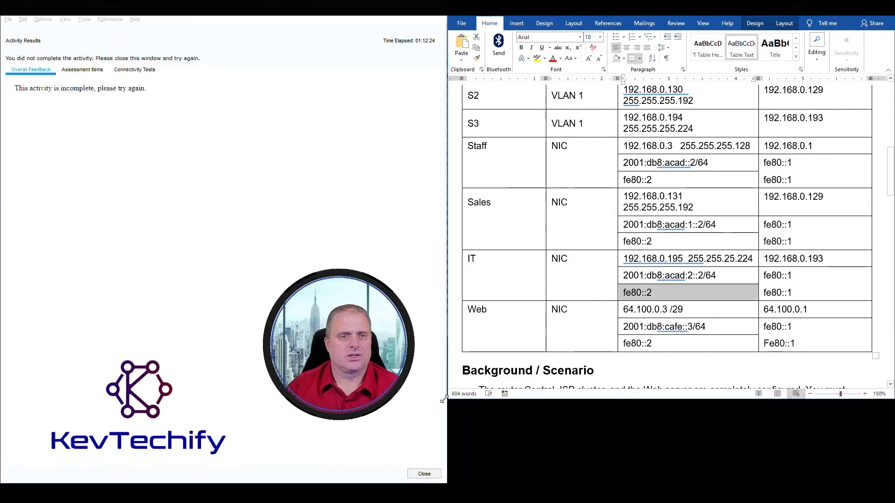
click(82, 69)
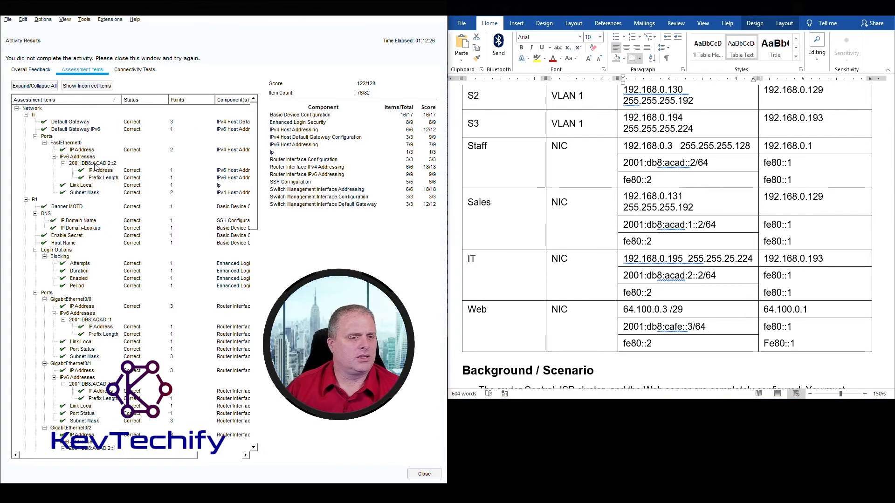
scroll(84, 246, down, 7)
scroll(84, 246, down, 8)
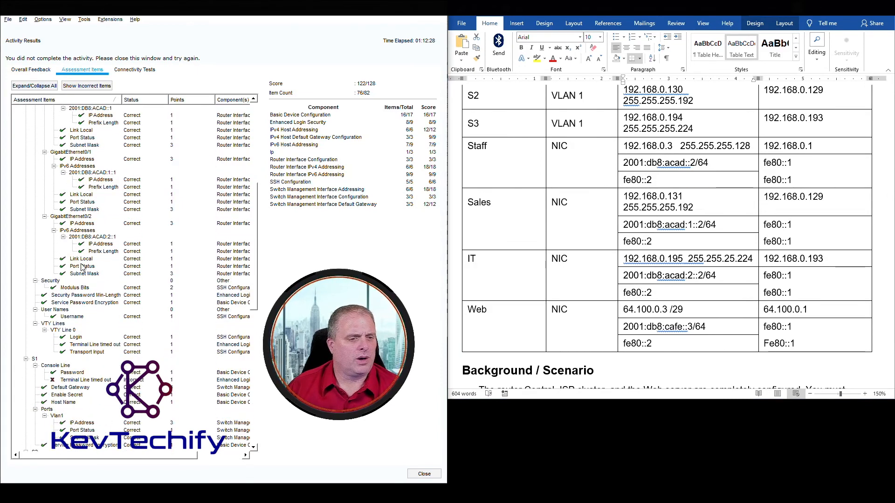
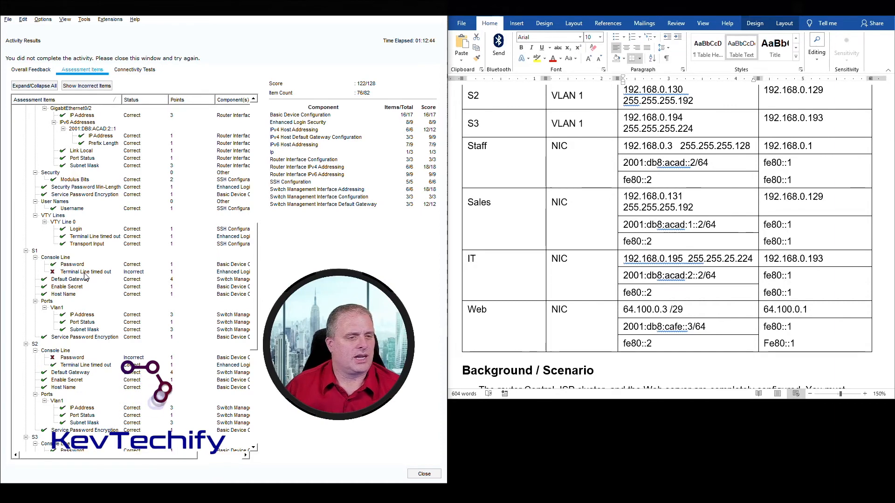
Close the Activity Results window to return to the topology at 95% completion.
click(424, 474)
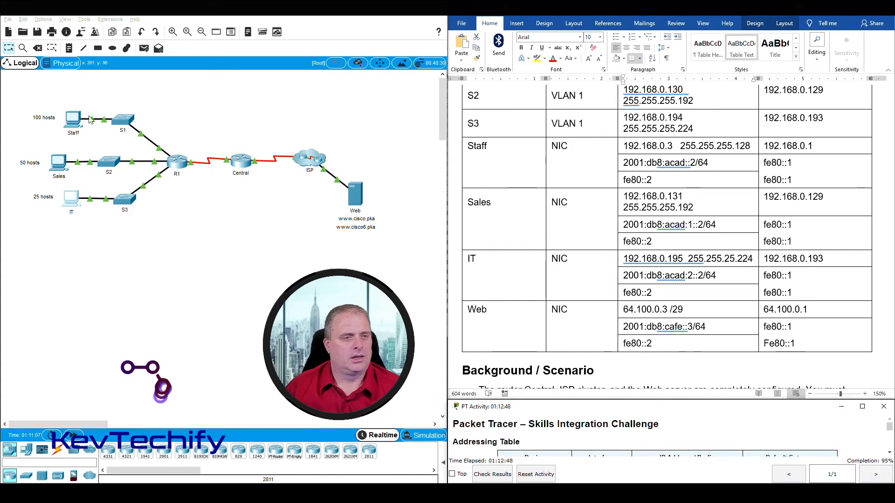
Log into S1's console with its password and enter privileged S1# mode.
click(125, 119)
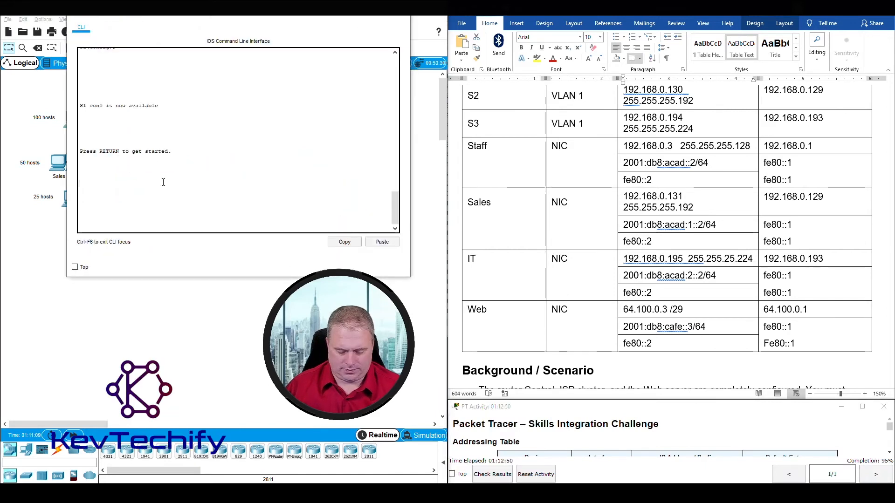
key(Return)
key(Return)
key(Return)
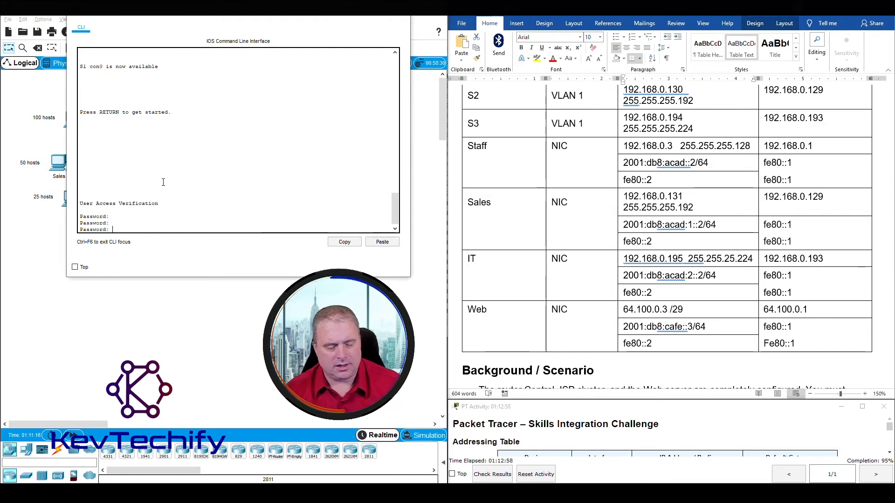
key(Return)
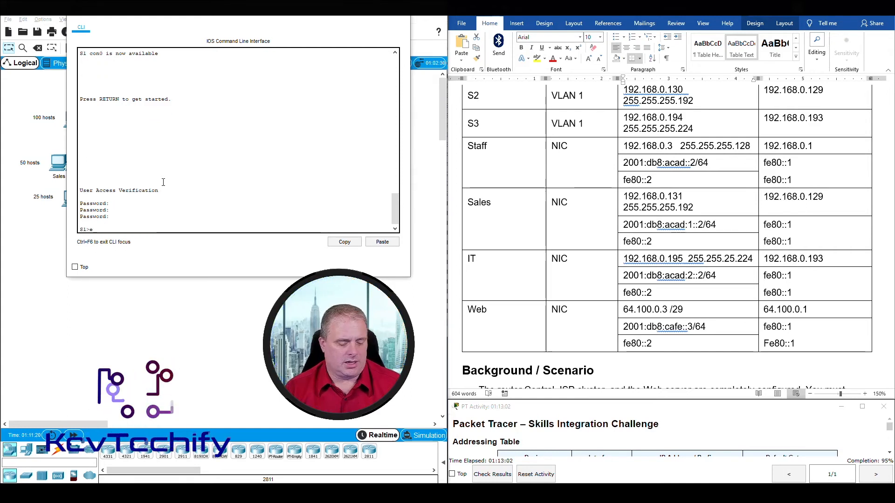
text(enable)
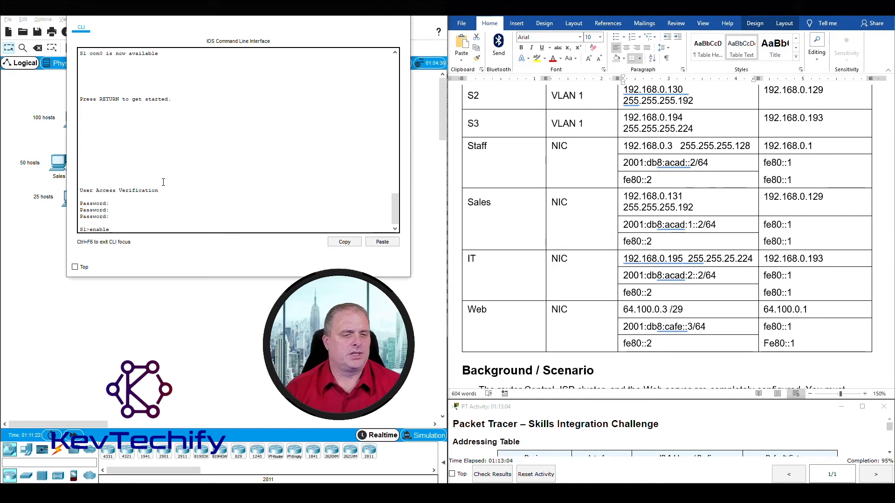
key(Return)
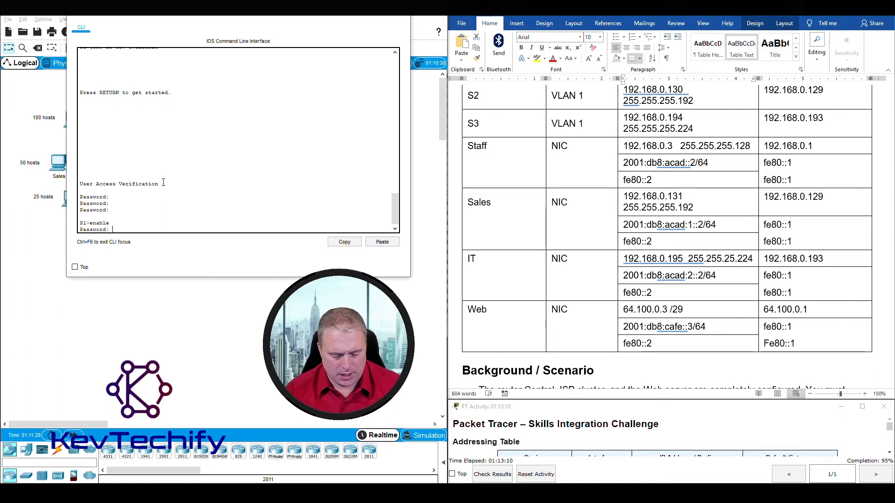
key(Return)
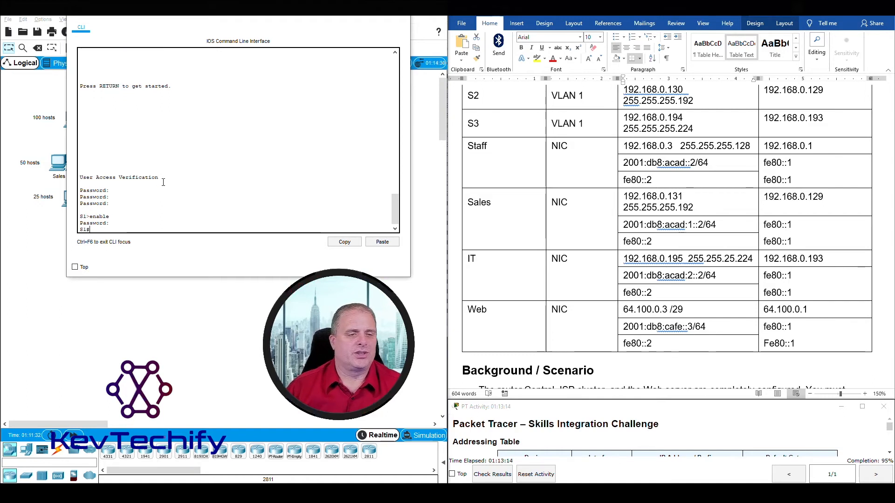
Check the activity results, which show a score of 122/128.
drag(284, 17, 267, 38)
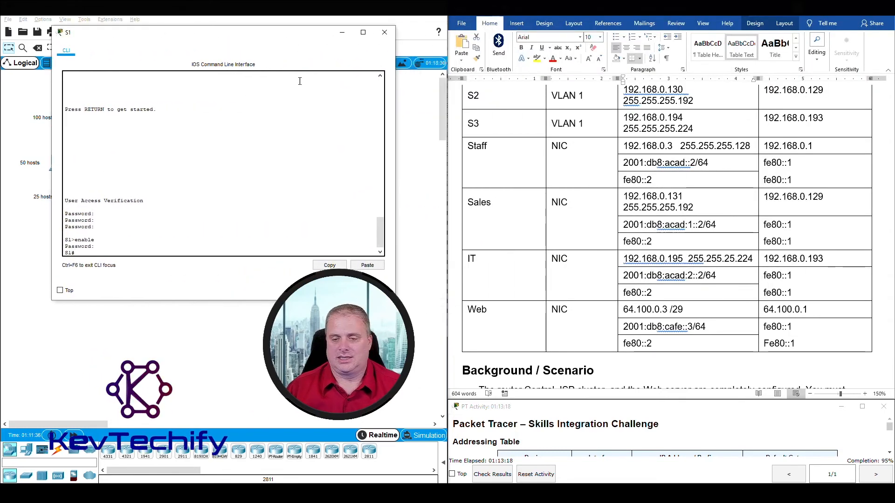
click(491, 475)
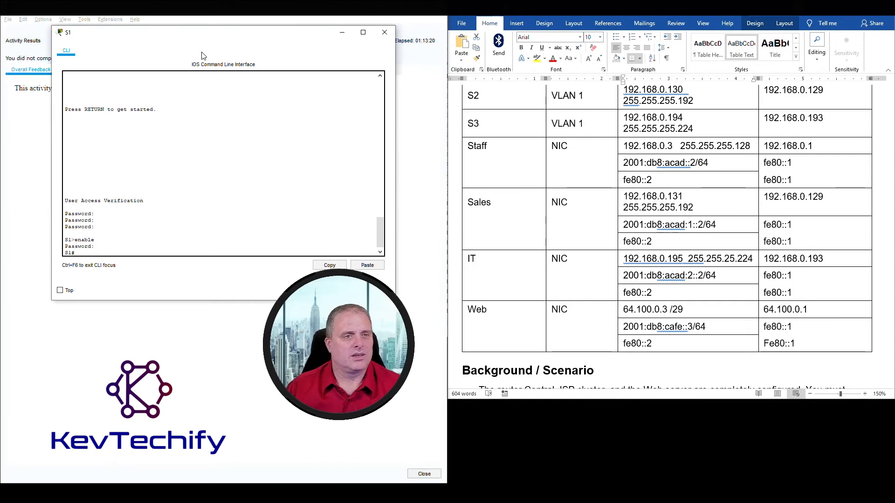
drag(202, 39, 577, 50)
Review the per-item breakdown in the Assessment Items tree.
click(82, 70)
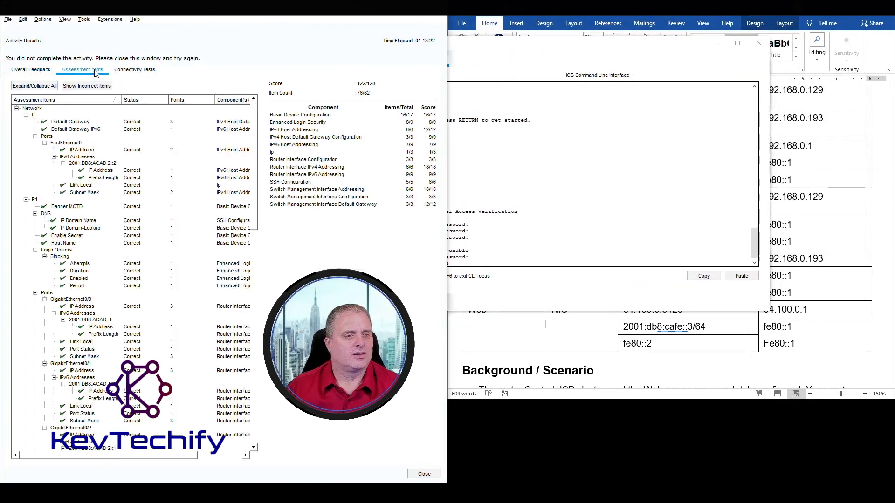
scroll(167, 284, up, 6)
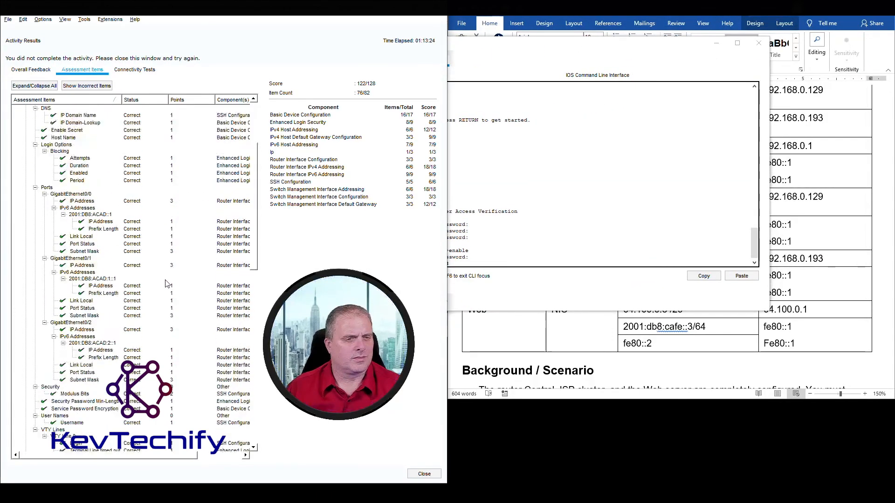
scroll(167, 284, down, 15)
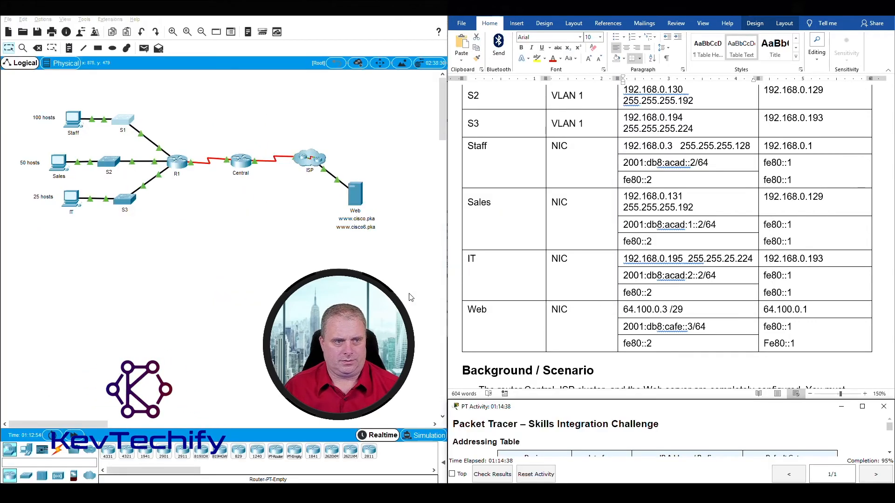
Reopen S1's CLI and enter console line 0 configuration with conf t and line con 0.
click(123, 122)
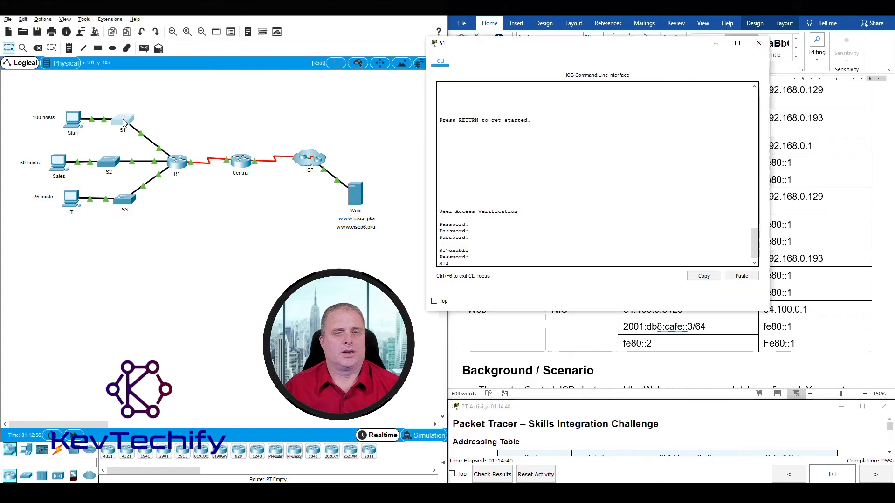
drag(565, 52, 235, 35)
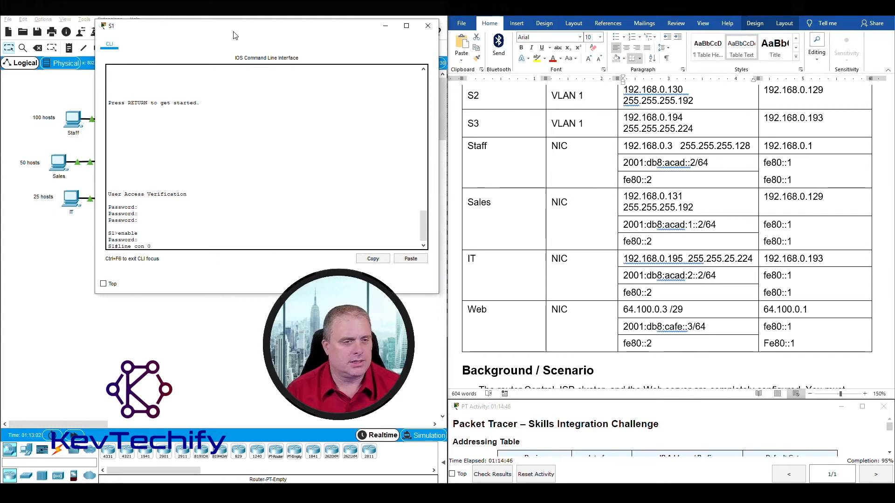
key(Return)
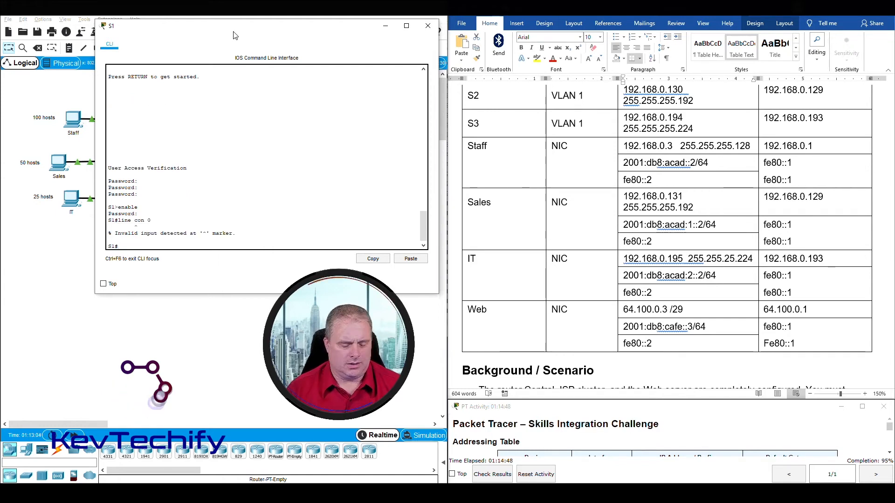
text(conf t)
key(Return)
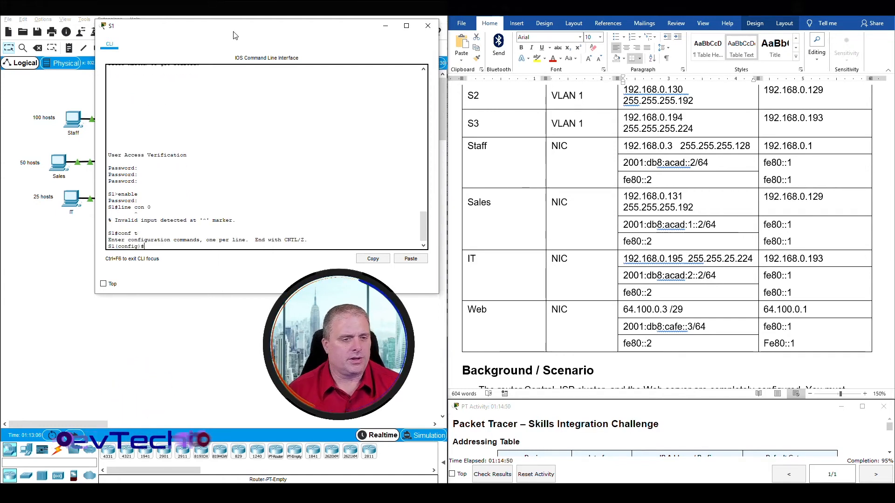
text(line con 0)
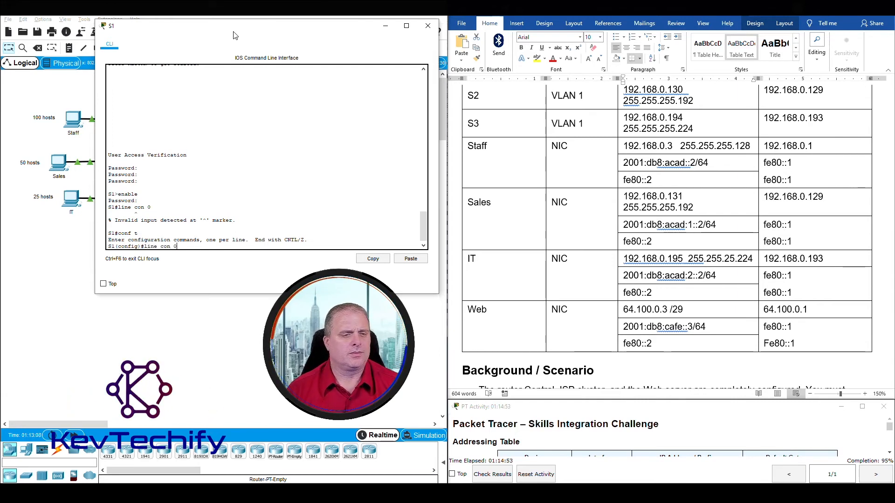
key(Return)
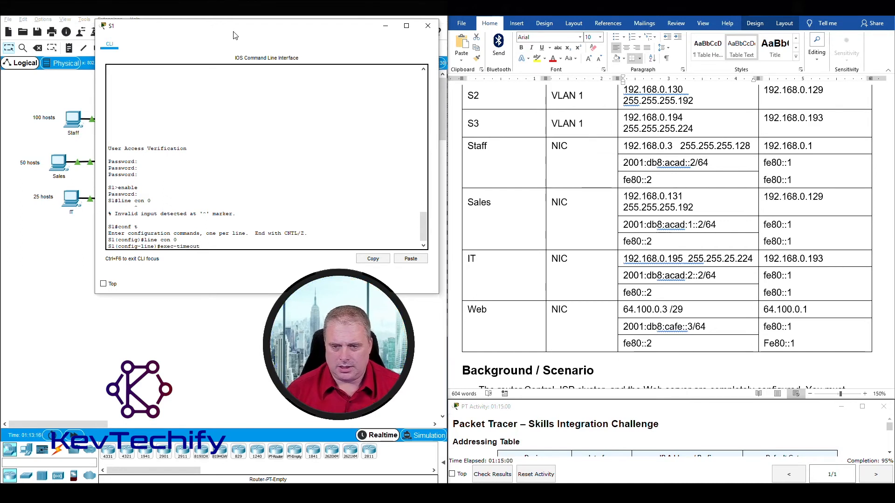
Set exec-timeout 5 0 on S1's console line and recheck results at 96%.
scroll(516, 165, down, 15)
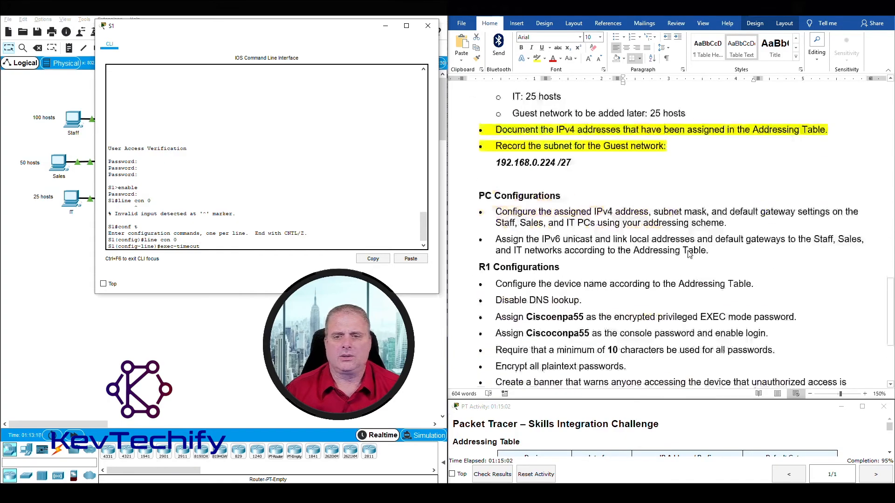
scroll(689, 255, down, 3)
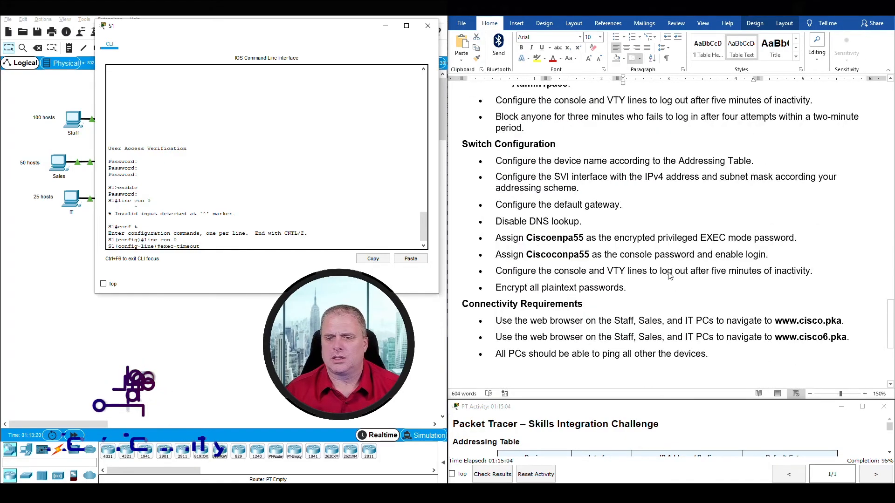
text(5)
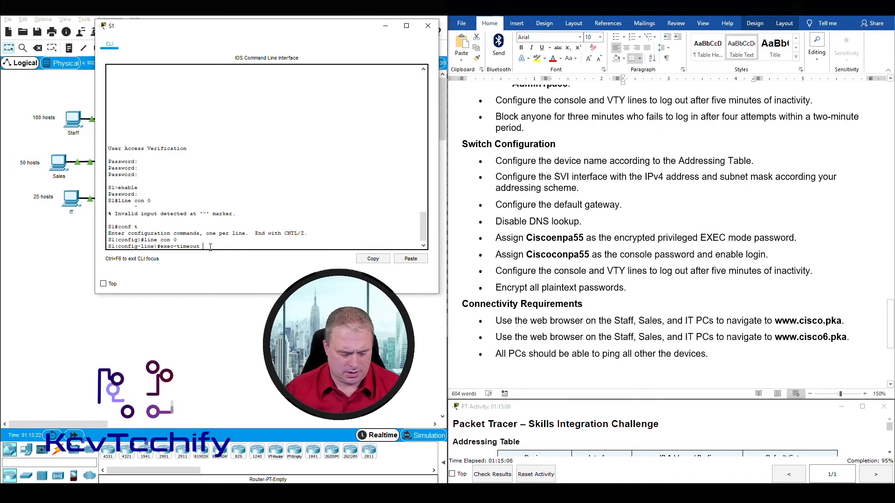
text( 0)
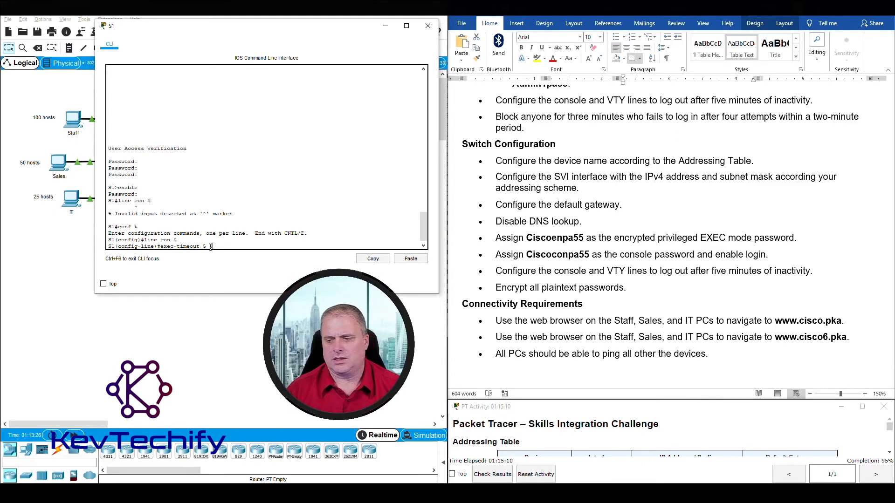
key(Return)
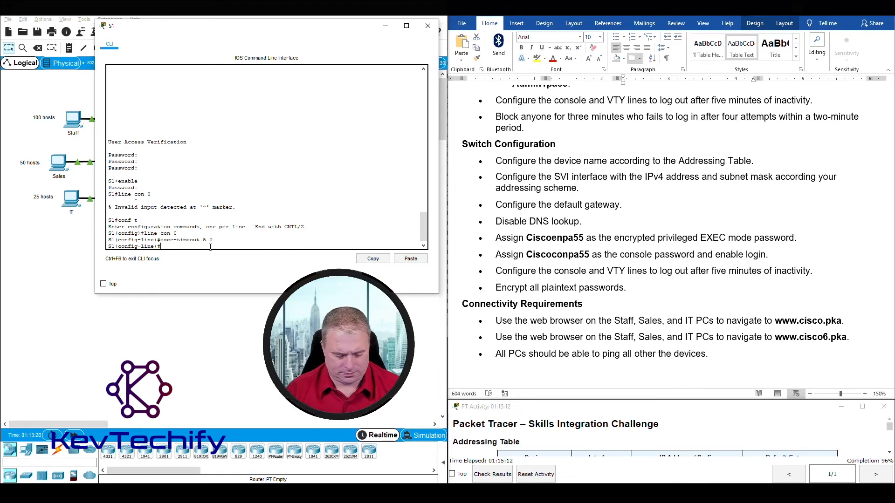
click(489, 481)
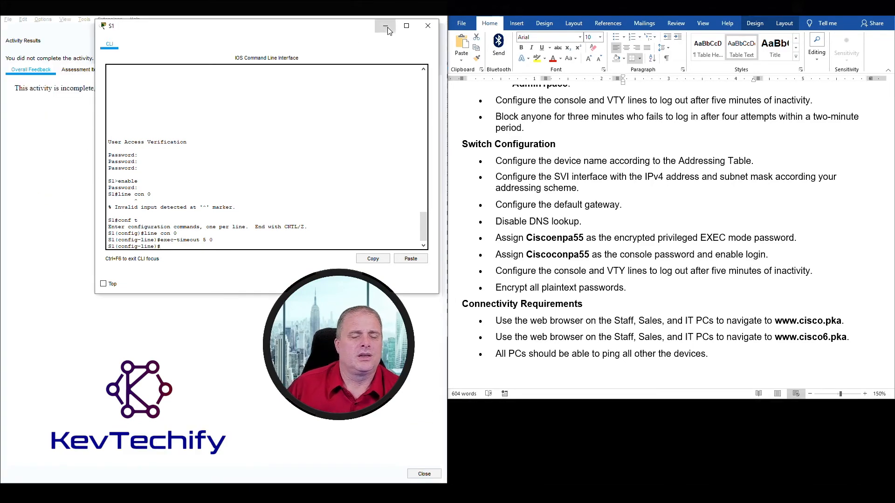
click(386, 26)
Review the assessment items at 123/128, noting S2's console password is incorrect, then close.
click(96, 70)
scroll(80, 181, down, 9)
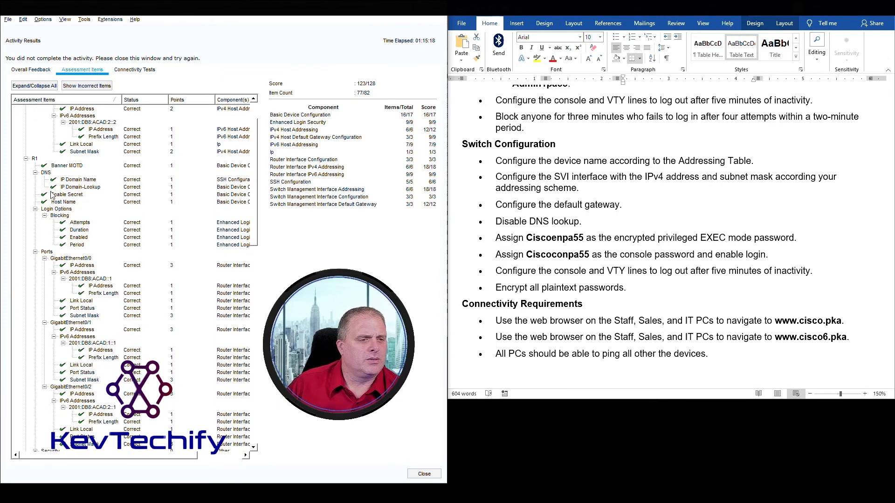
scroll(77, 254, down, 8)
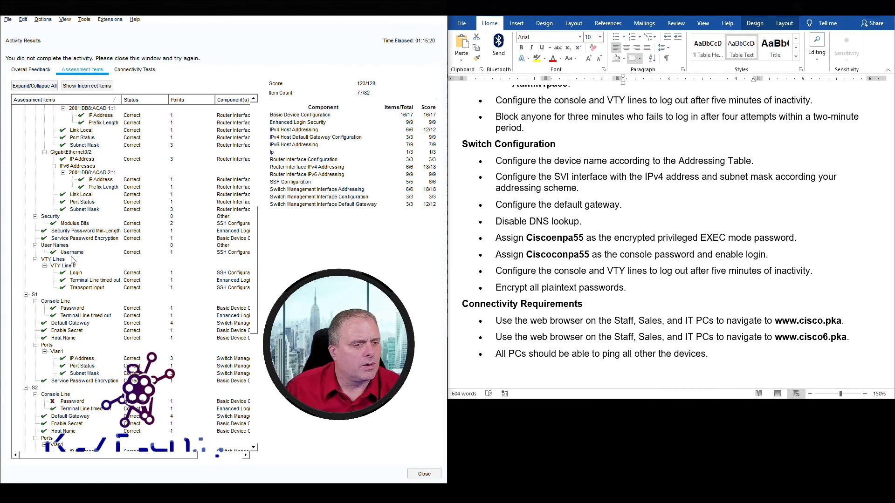
scroll(90, 287, down, 2)
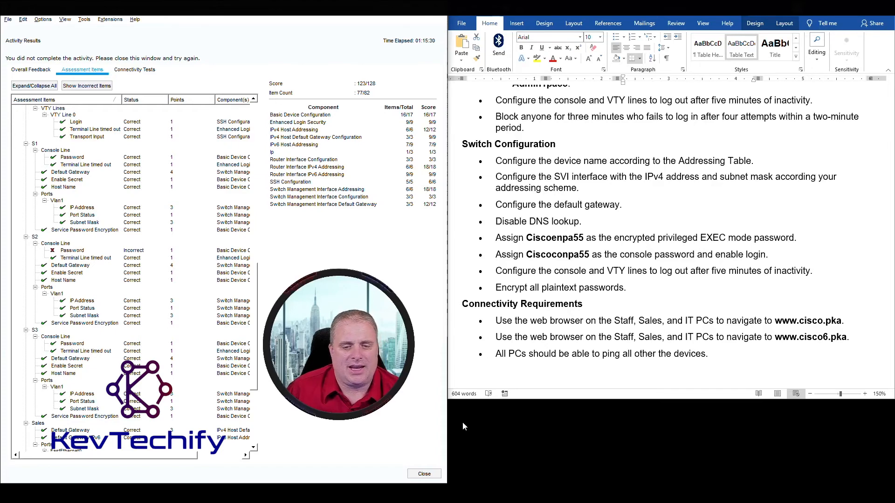
click(434, 474)
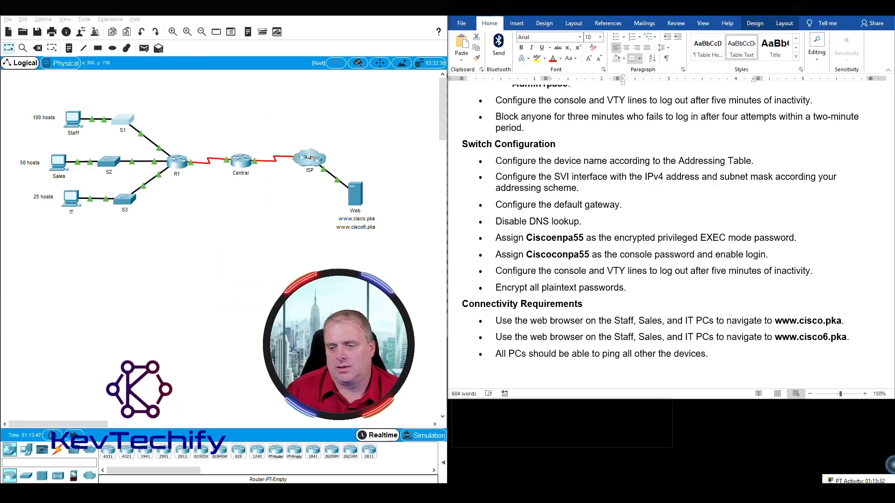
Open S2's CLI and enter global configuration mode with enable and conf t.
click(108, 162)
drag(415, 110, 137, 22)
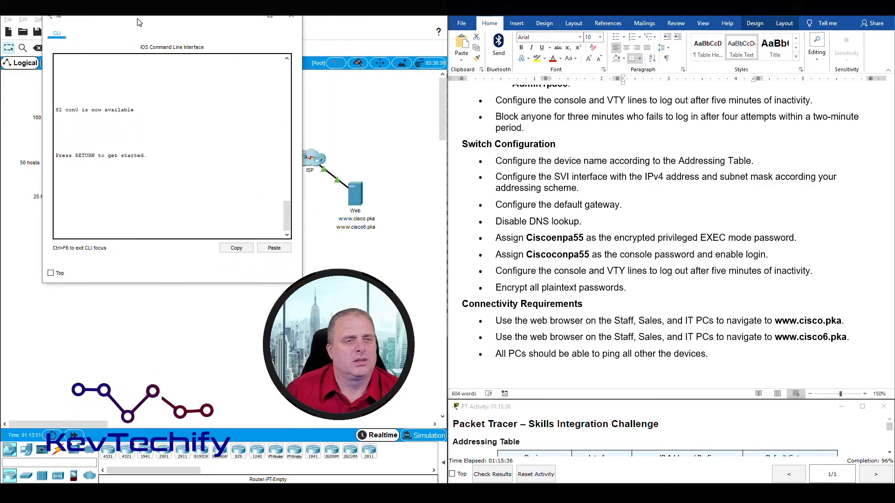
click(164, 177)
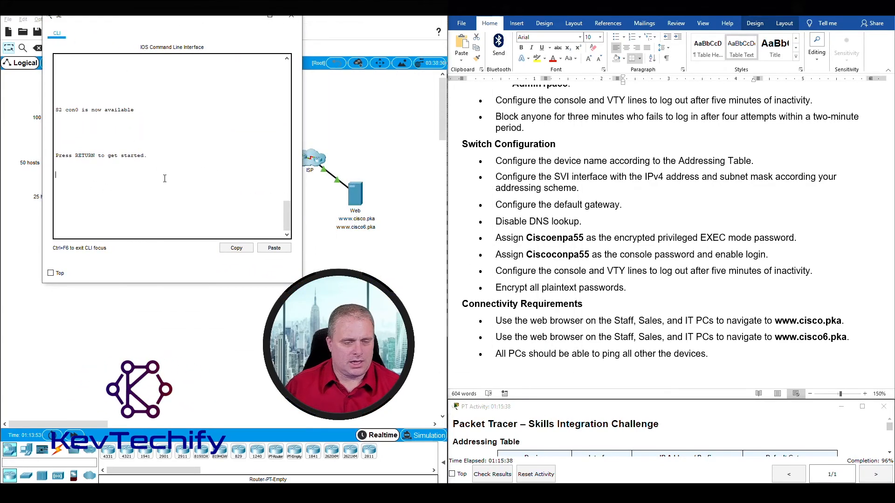
key(Return)
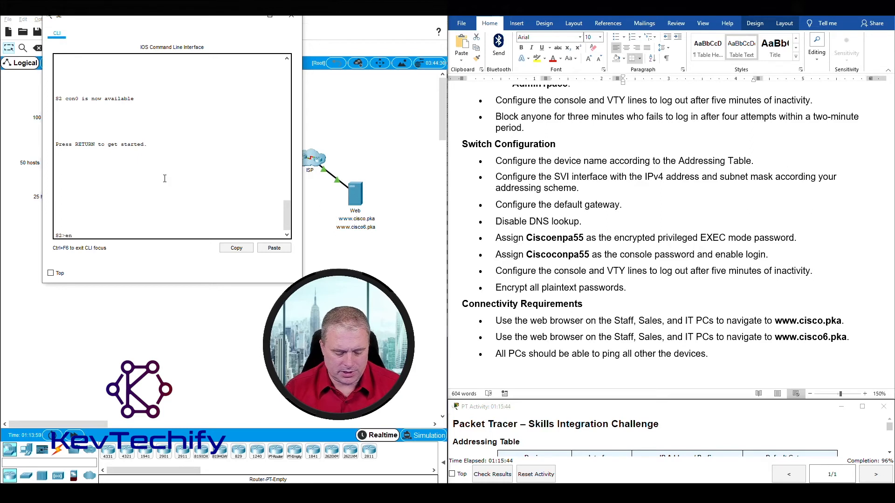
text(enable)
key(Return)
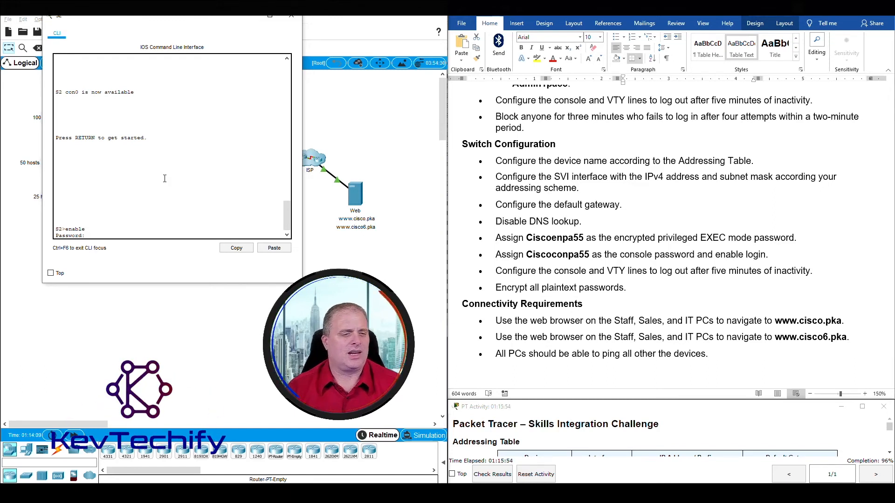
key(Return)
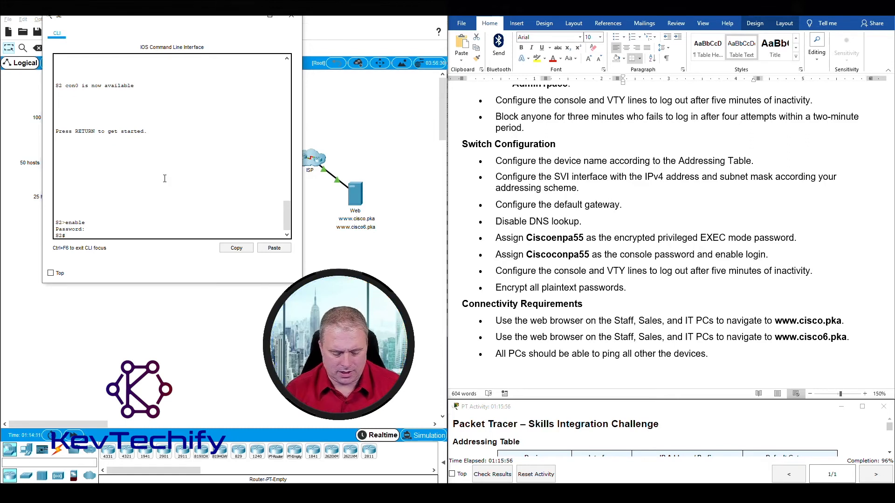
text(conf t)
key(Return)
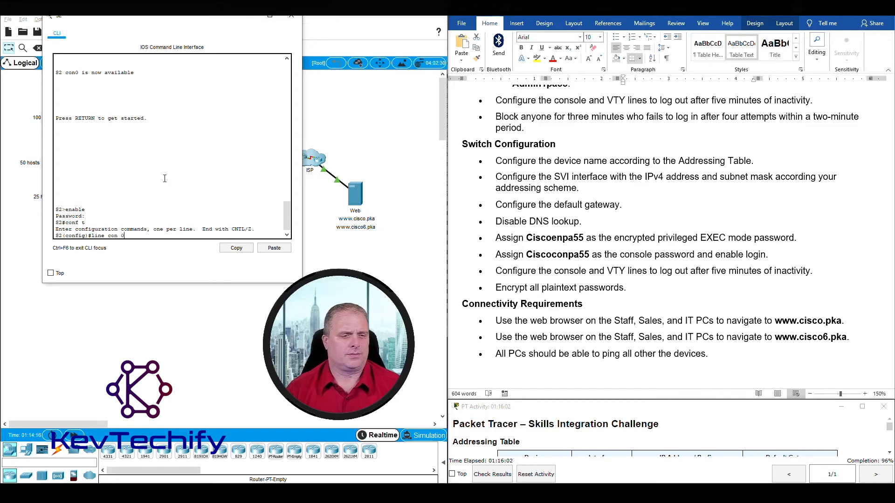
Set the console line 0 password on S2, correcting the misspelled password command.
key(Return)
text(pas)
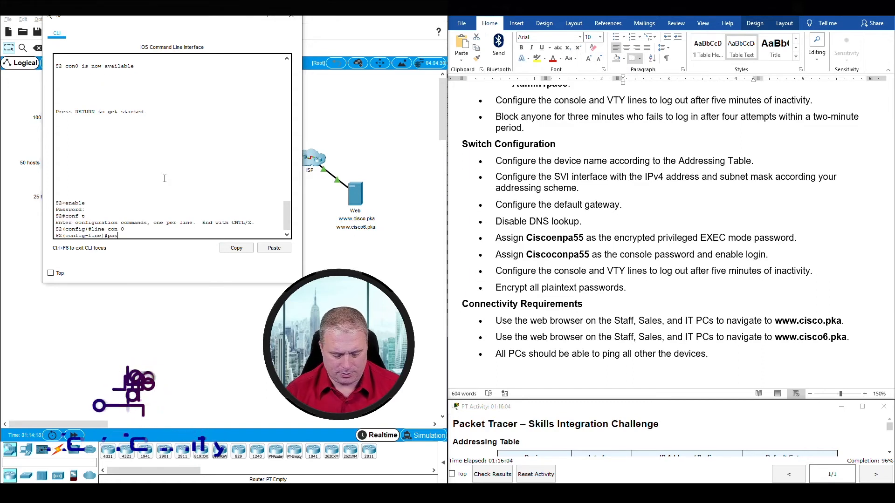
text(word)
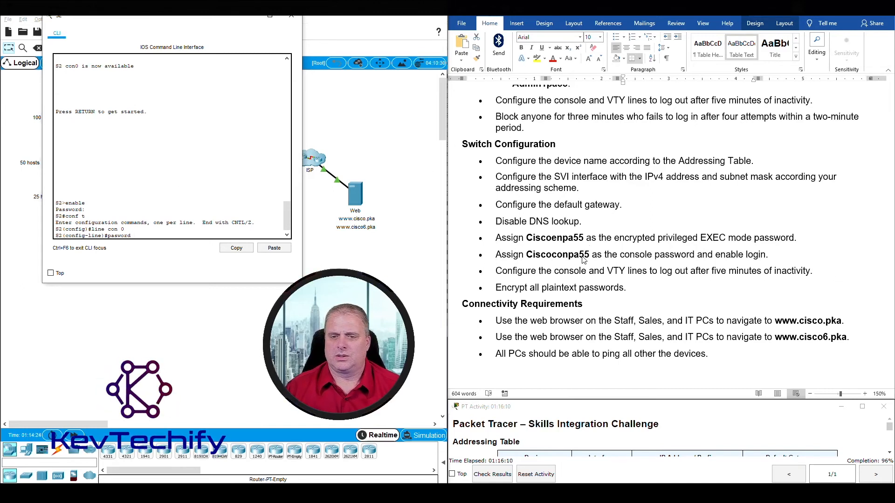
drag(188, 228, 173, 233)
click(173, 233)
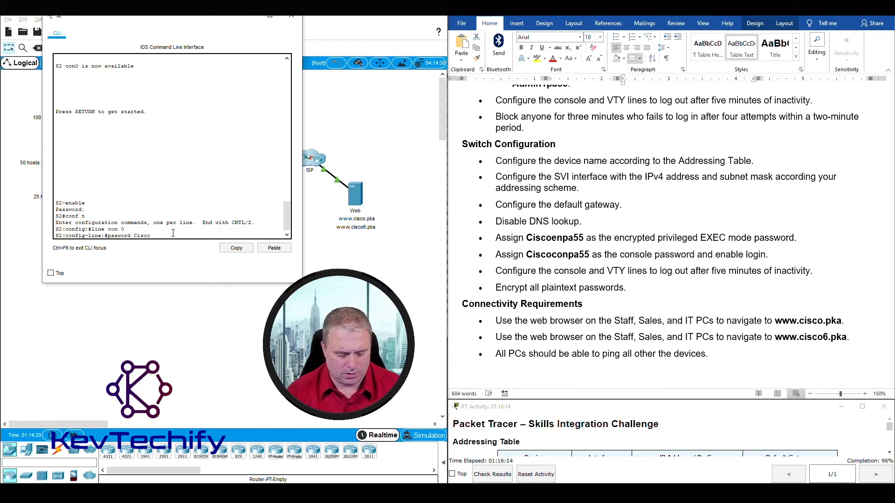
text(pa55)
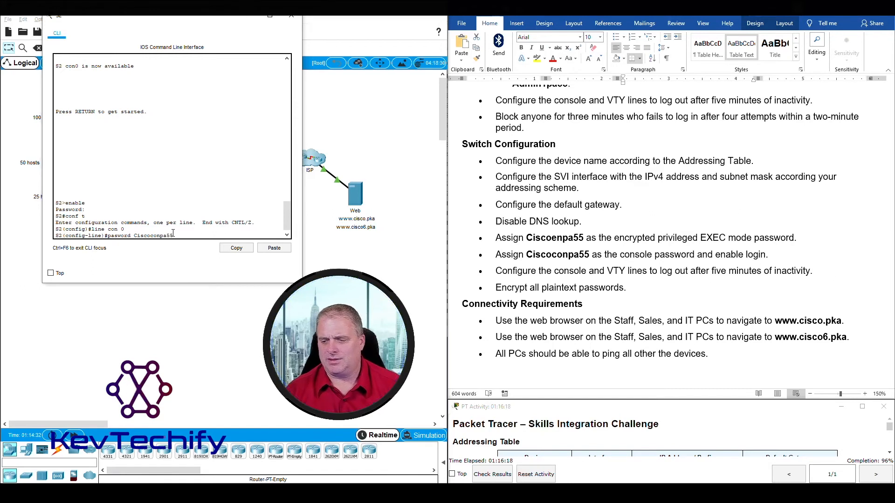
key(Return)
key(Up)
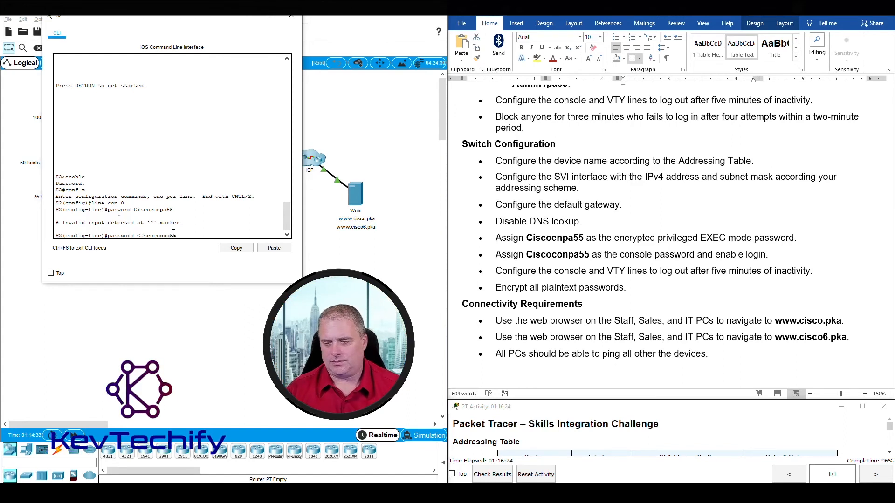
key(Return)
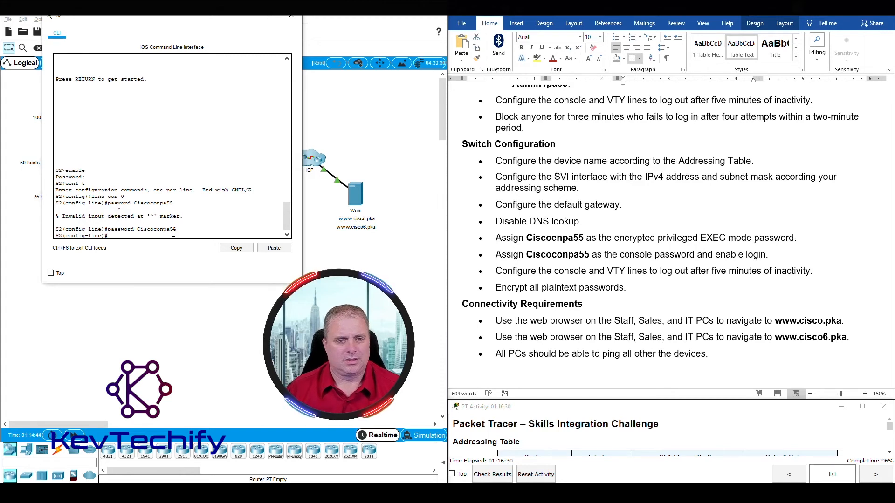
Close S2's CLI and check results: 124/128, with Sales PC IPv6 items incorrect.
click(291, 16)
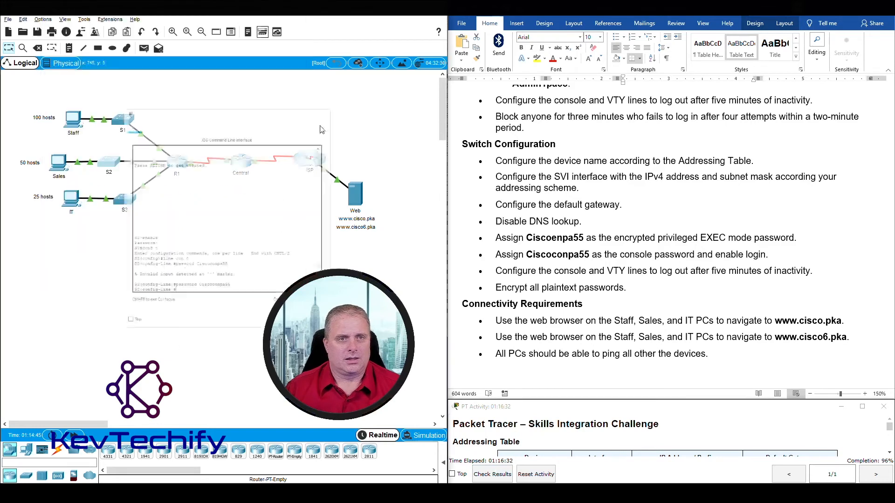
click(493, 474)
click(82, 70)
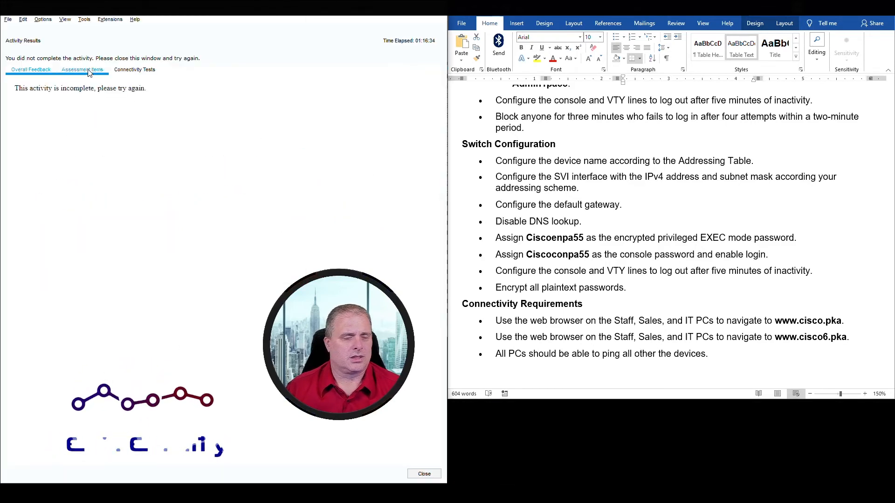
scroll(115, 277, down, 10)
scroll(114, 277, down, 8)
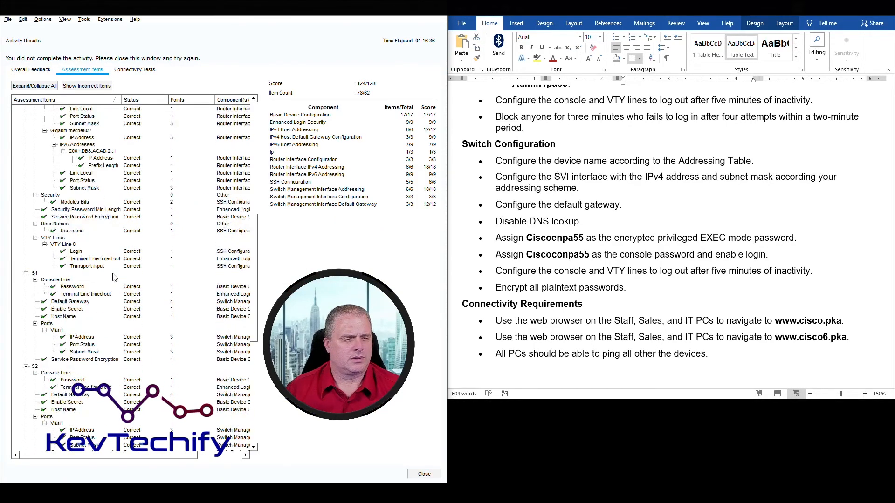
scroll(69, 277, down, 5)
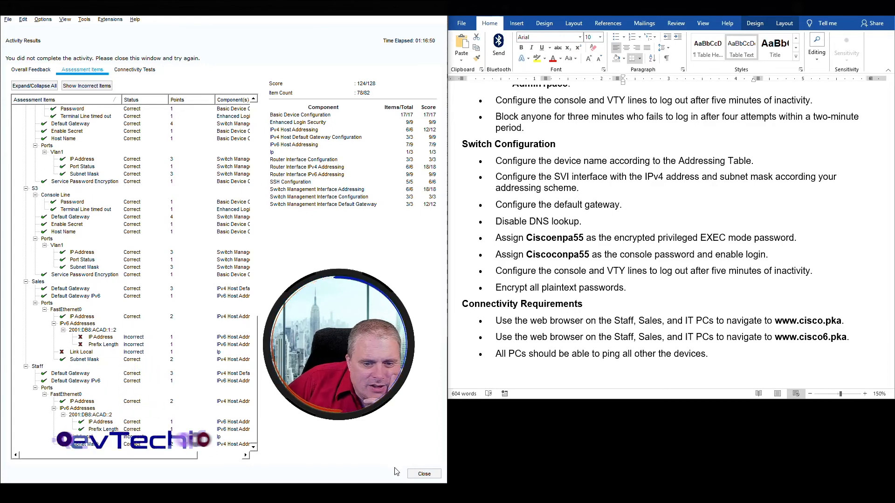
click(423, 475)
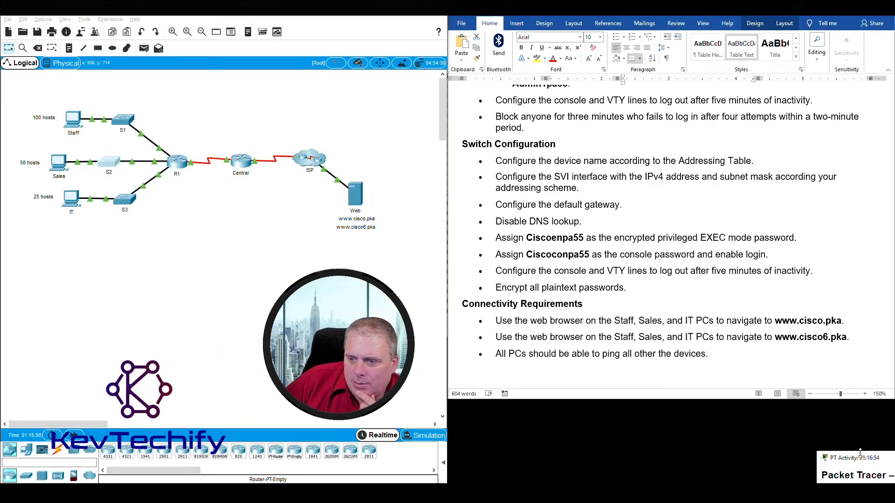
Open the Sales PC's IP Configuration alongside the activity instructions.
click(848, 464)
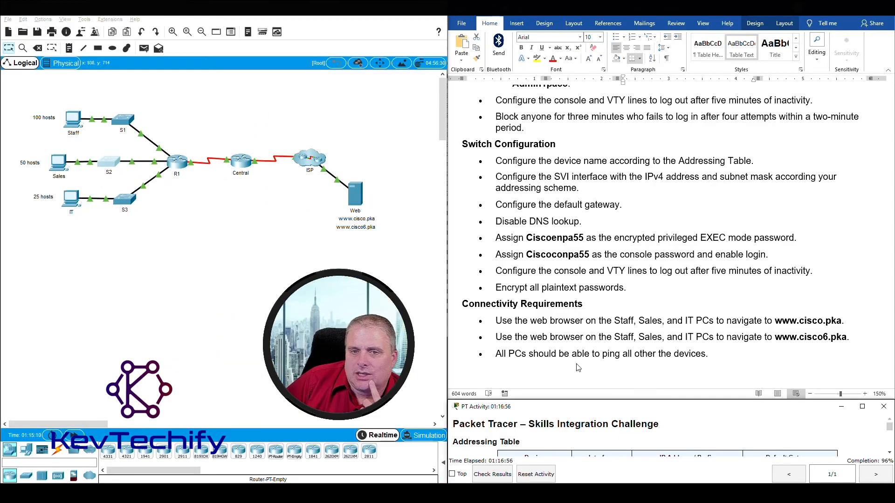
scroll(578, 367, up, 15)
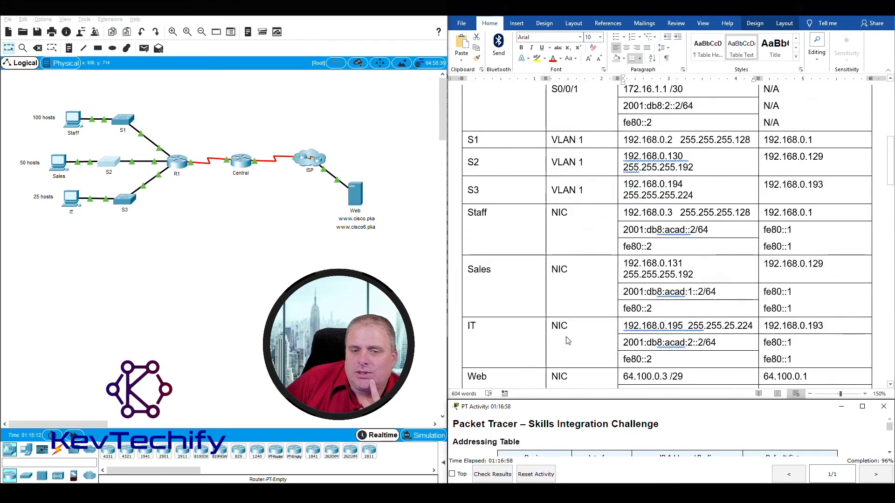
click(59, 168)
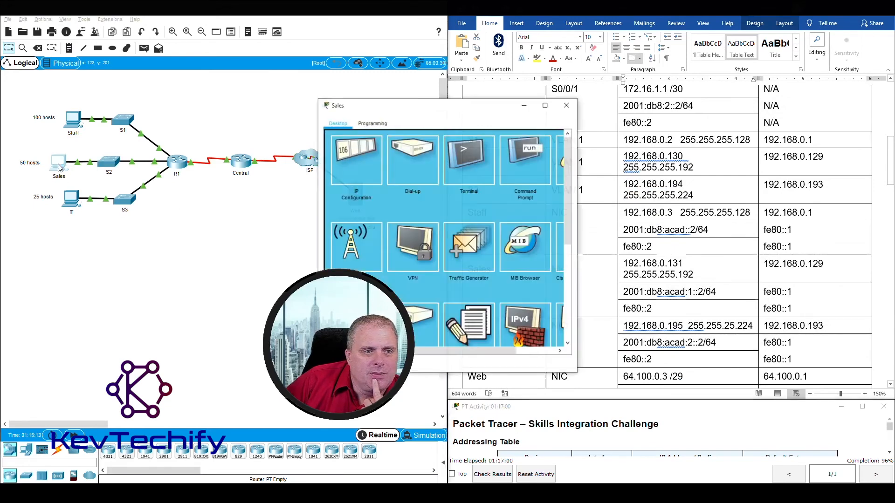
drag(460, 102, 150, 17)
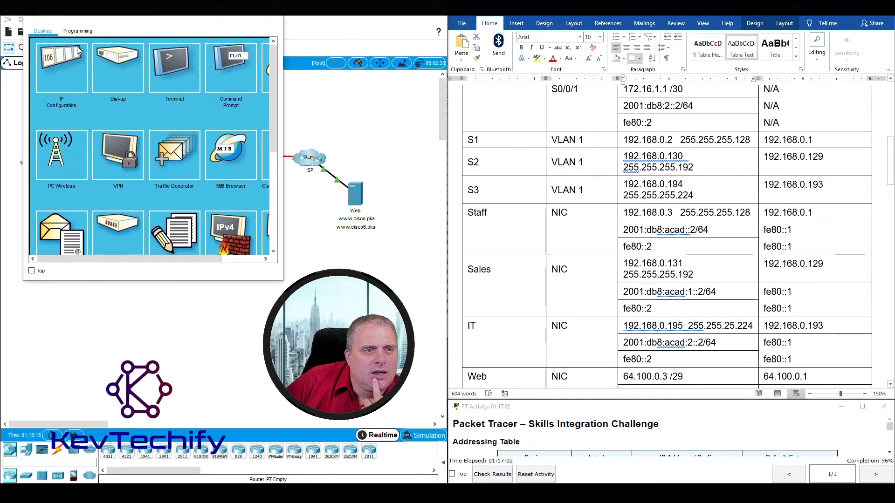
click(69, 84)
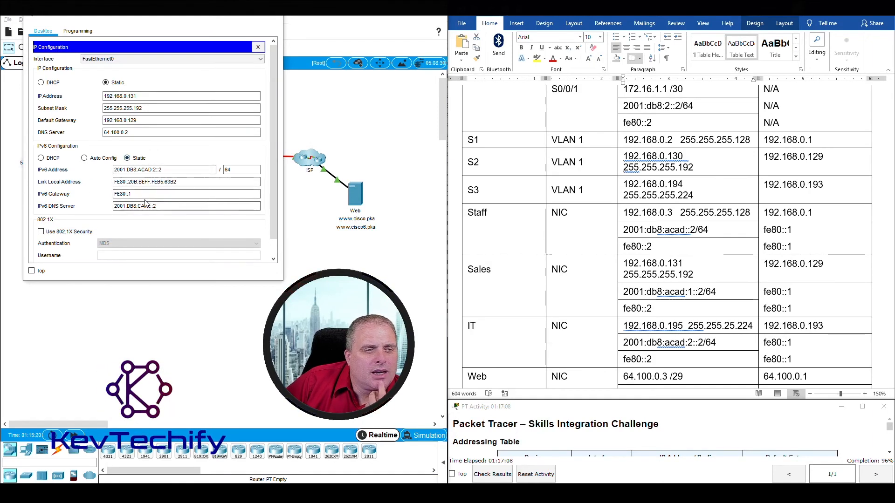
click(565, 278)
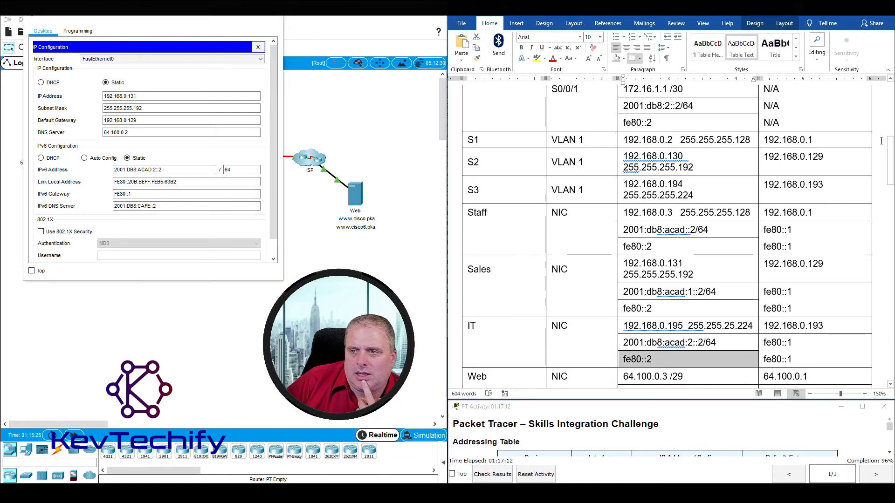
drag(891, 152, 891, 183)
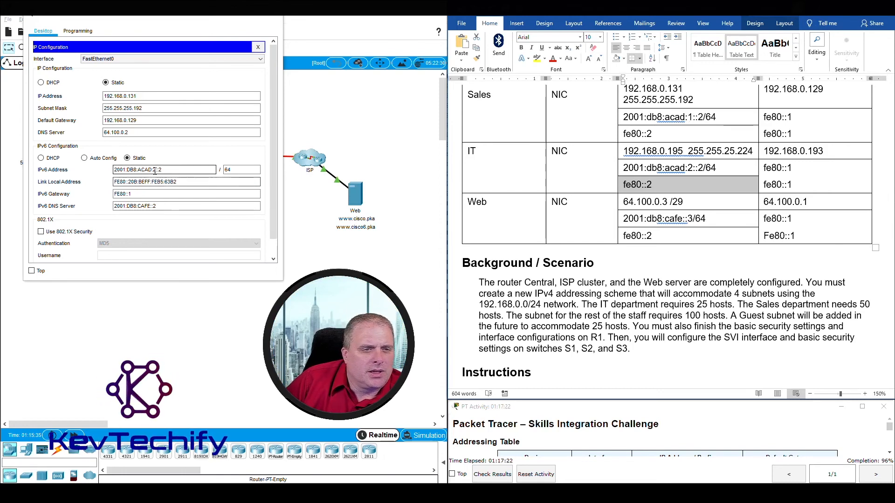
Change the Sales PC's Link Local Address to fe80::2, bringing completion to 99%.
click(154, 171)
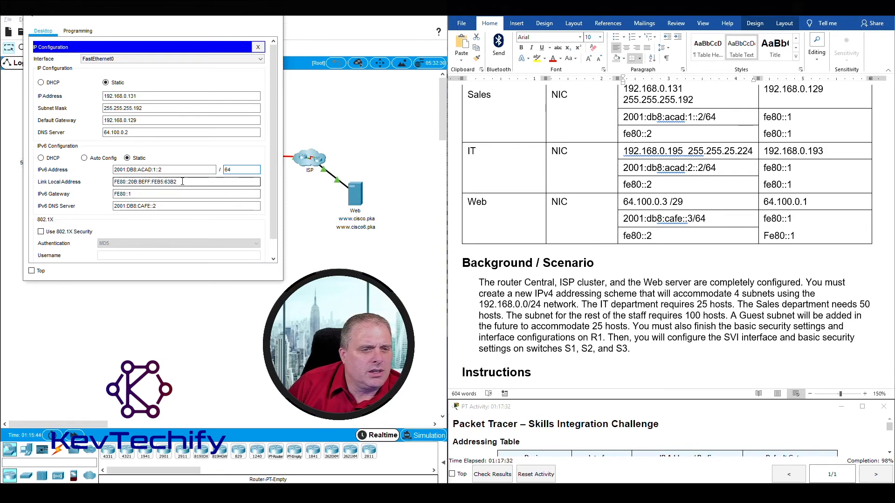
drag(182, 181, 112, 182)
text(fe80::)
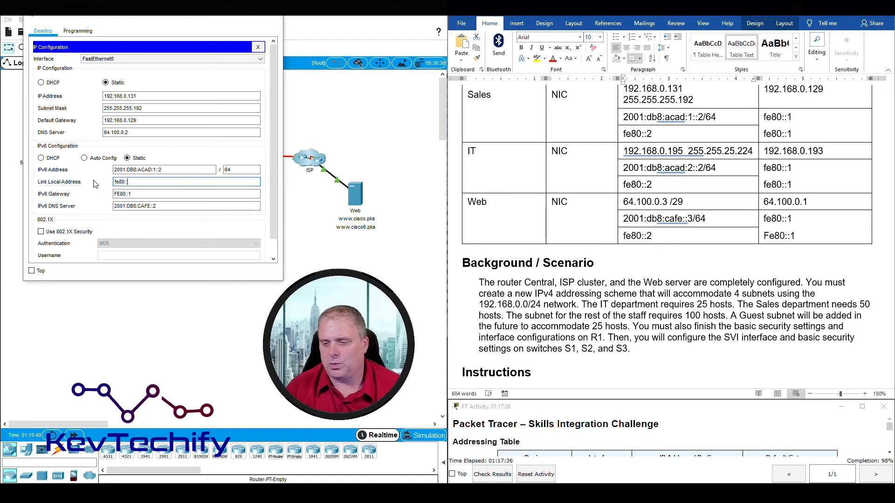
text(1)
key(Tab)
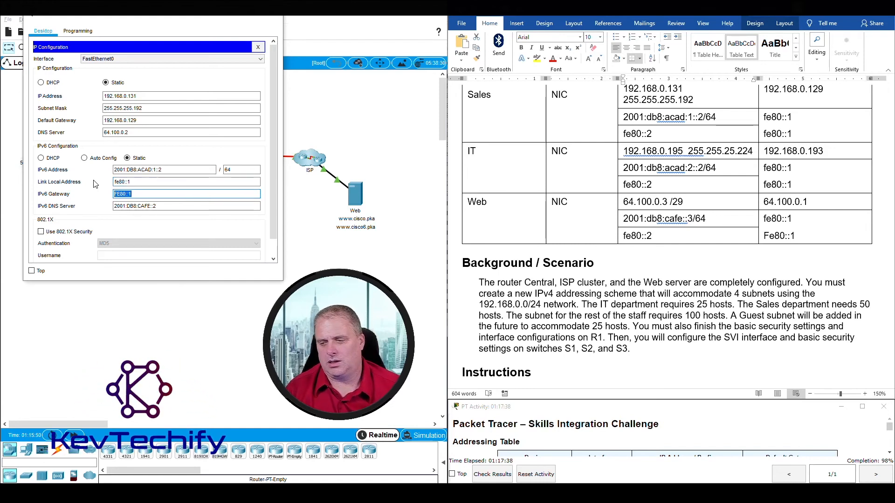
click(125, 182)
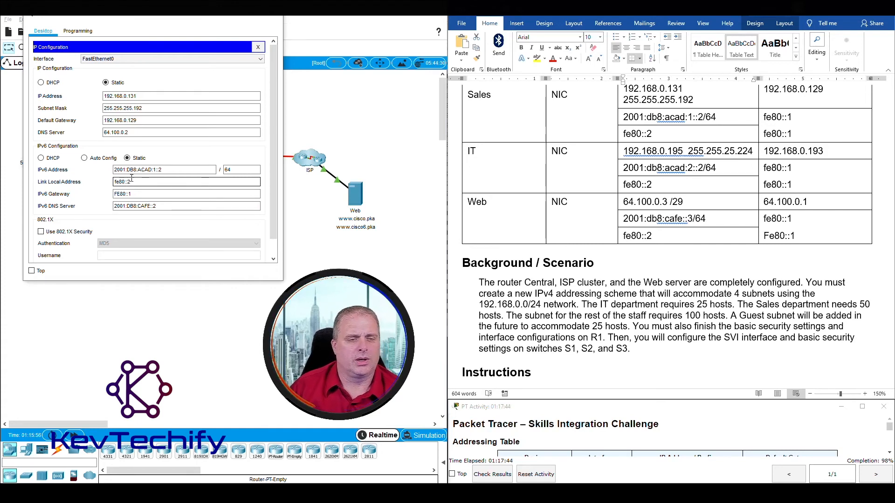
key(Tab)
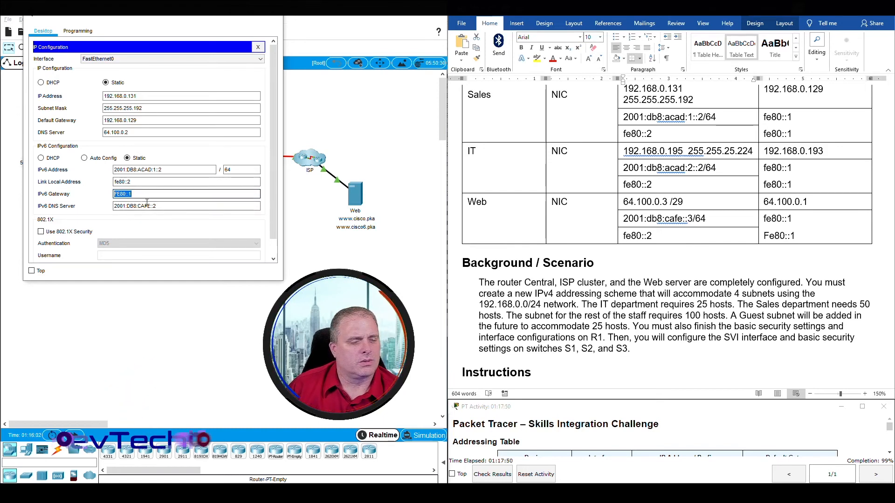
click(273, 20)
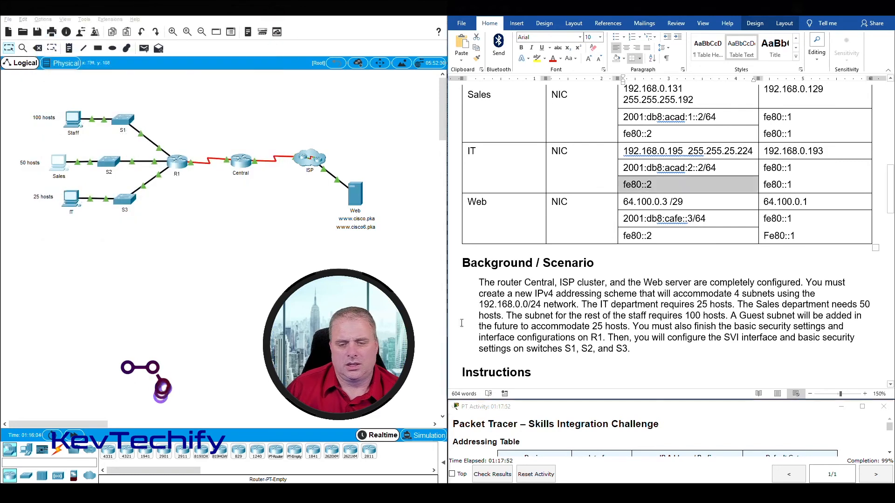
Check results at 127/128, with 81 of 82 items correct, to find the missing item.
click(488, 475)
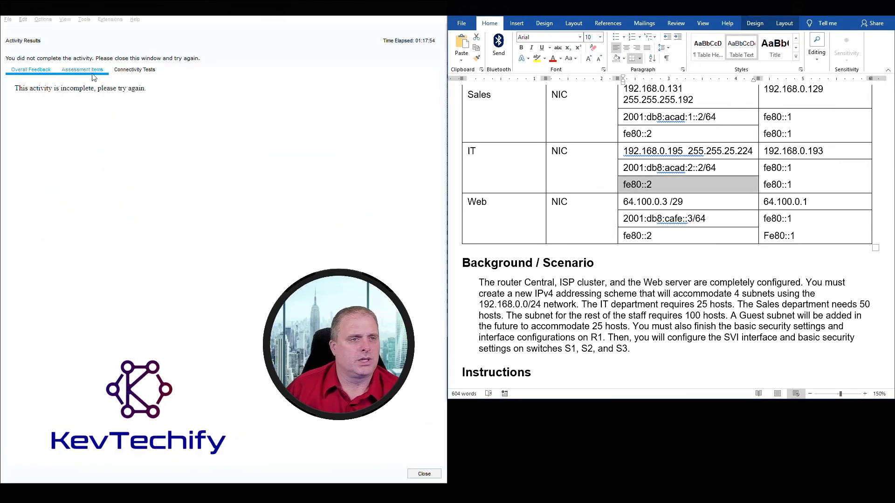
click(82, 69)
scroll(92, 320, down, 1)
scroll(69, 173, down, 15)
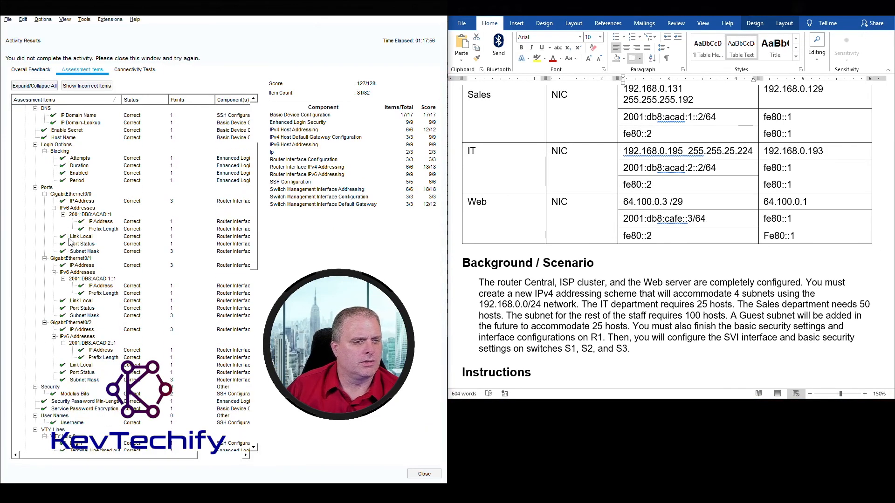
scroll(69, 257, down, 5)
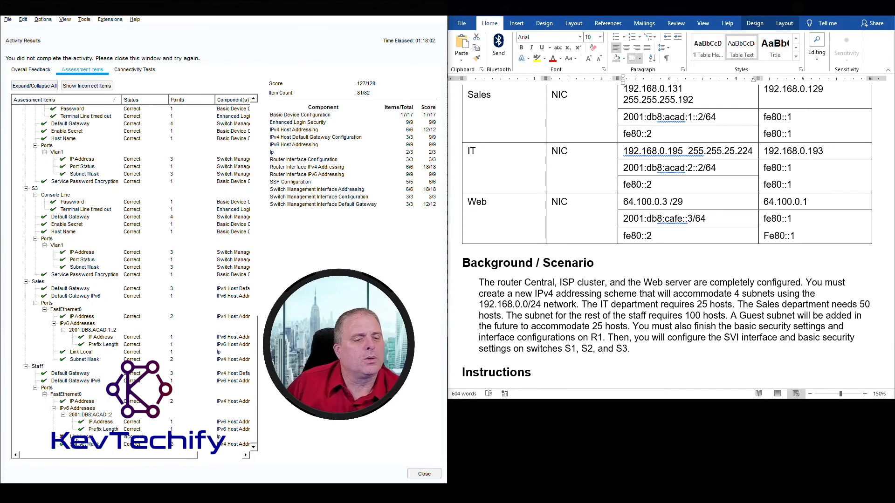
click(424, 475)
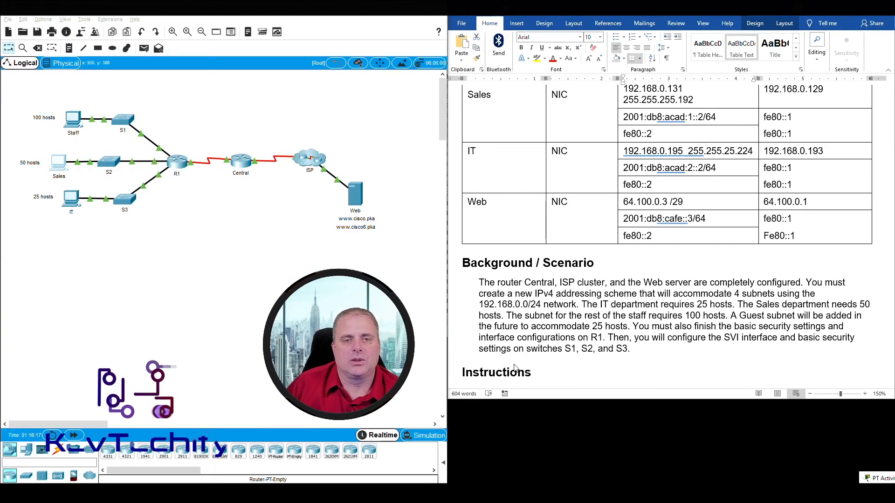
Open the Staff PC's IP Configuration and clear its Link Local Address.
click(883, 478)
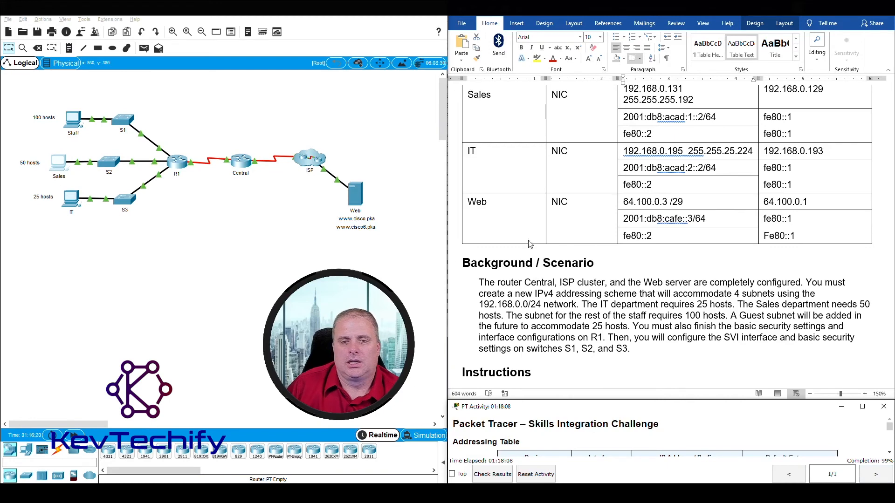
click(76, 123)
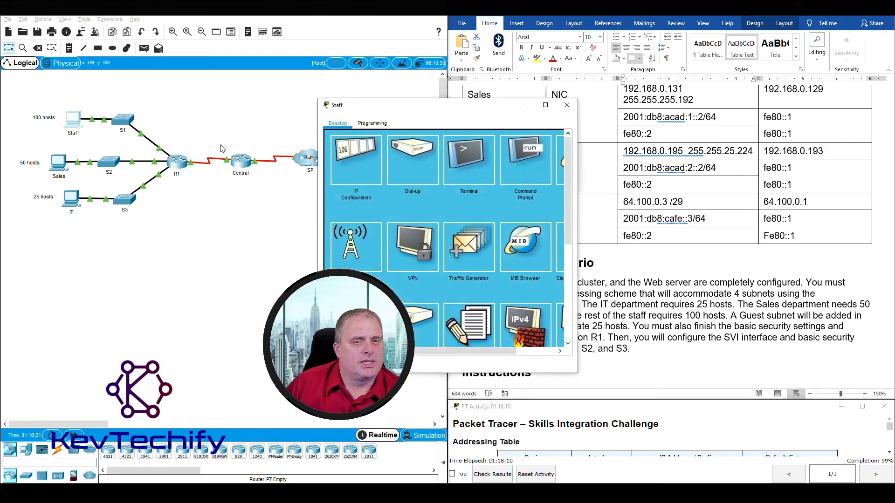
drag(434, 112, 157, 19)
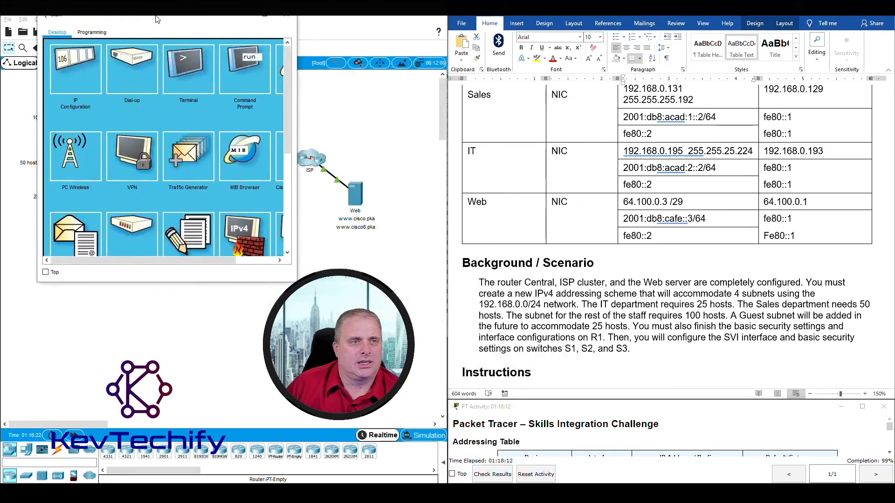
click(75, 69)
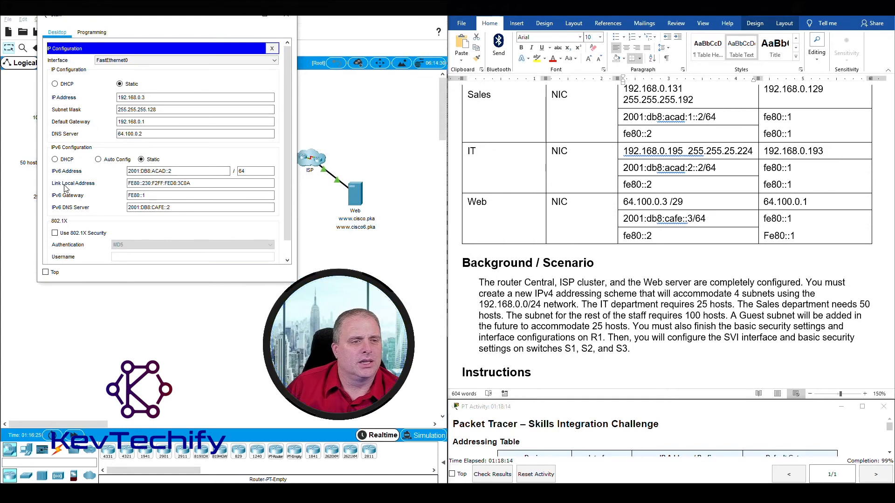
drag(198, 182, 92, 182)
key(BackSpace)
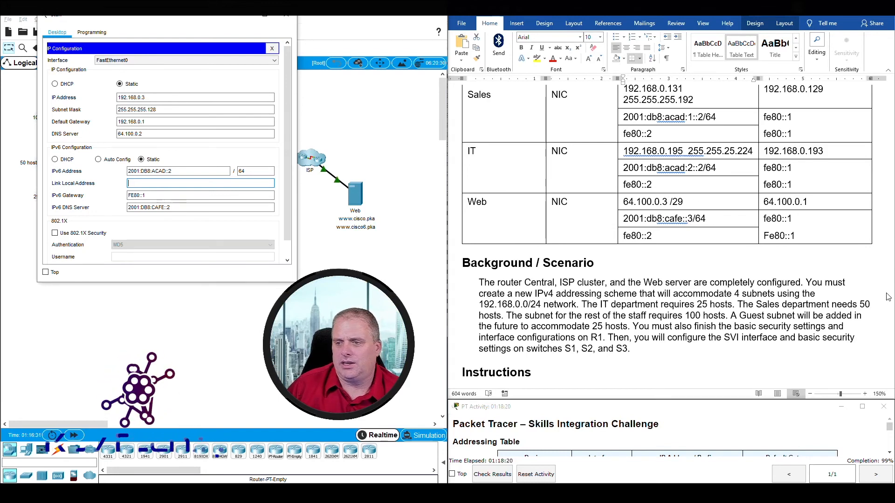
Enter fe80::2 from the addressing table as the Staff PC's link-local address, reaching 100%.
scroll(891, 219, up, 1)
scroll(891, 201, up, 1)
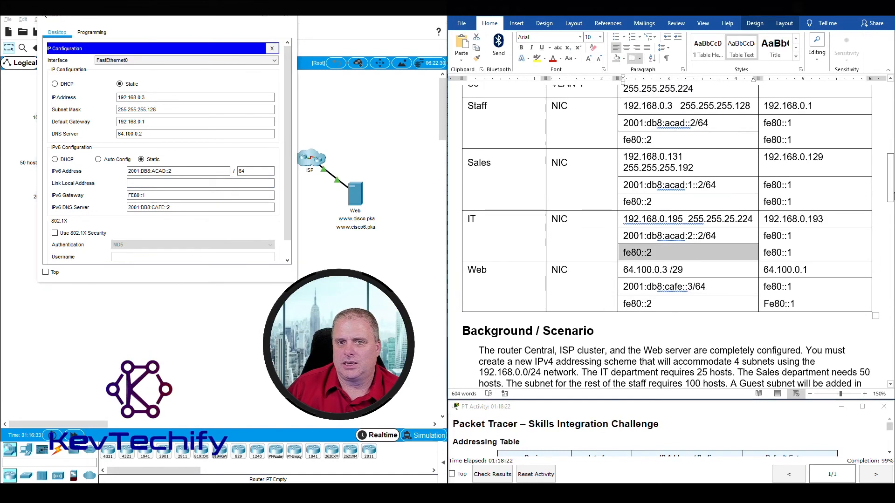
drag(892, 197, 892, 197)
click(632, 126)
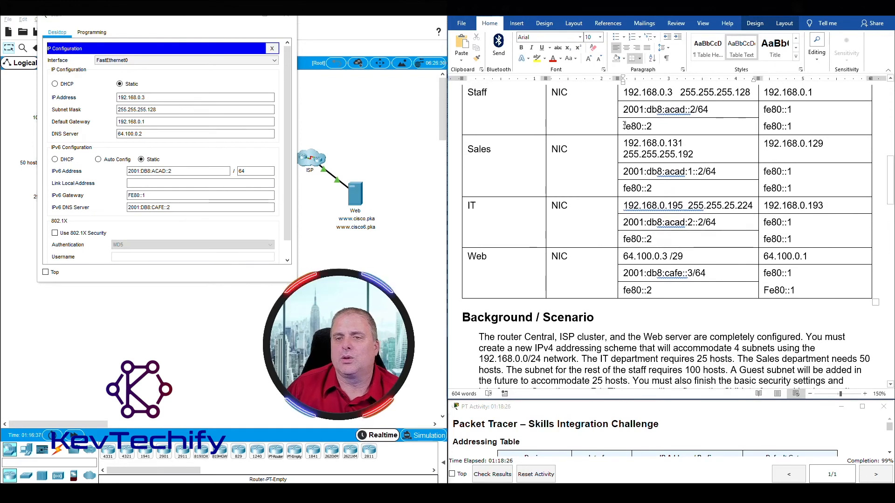
mouse_move(650, 125)
mouse_down()
mouse_move(626, 126)
mouse_move(658, 125)
mouse_up()
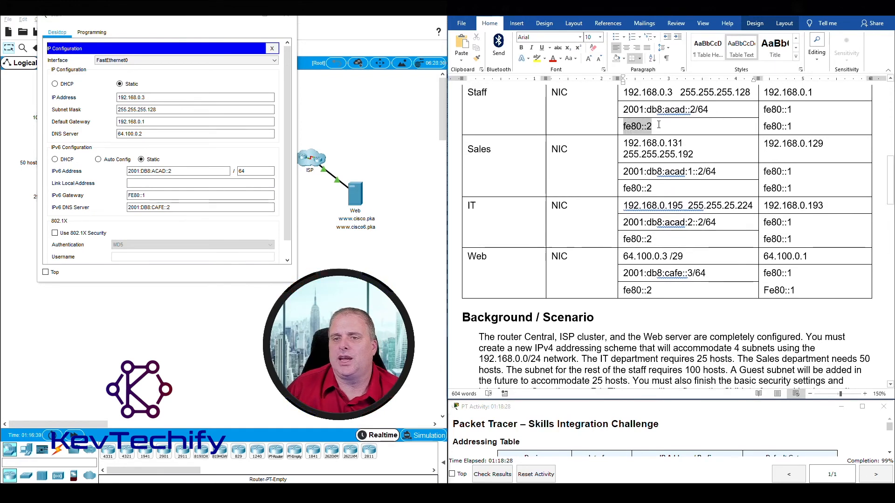
click(160, 183)
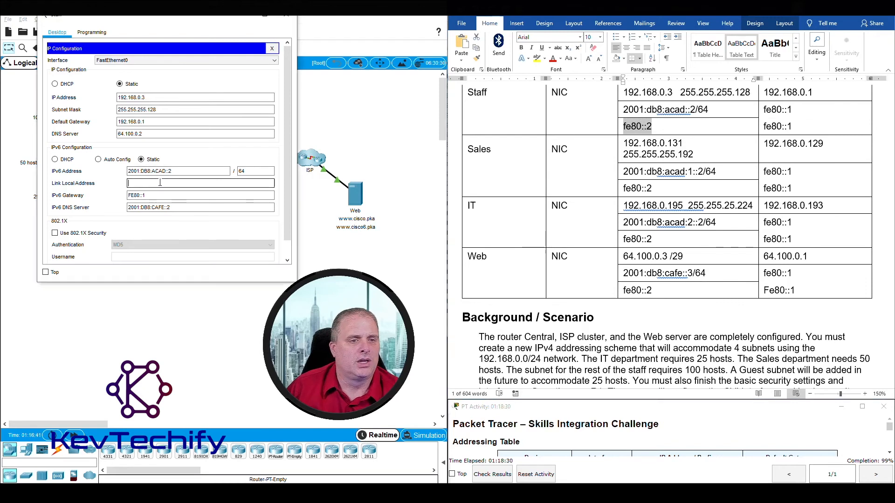
text(fe80)
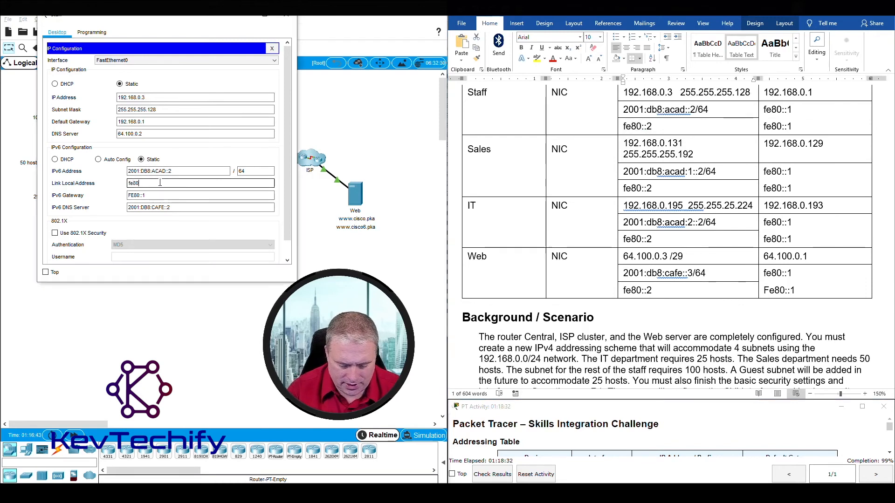
text(::2)
key(Tab)
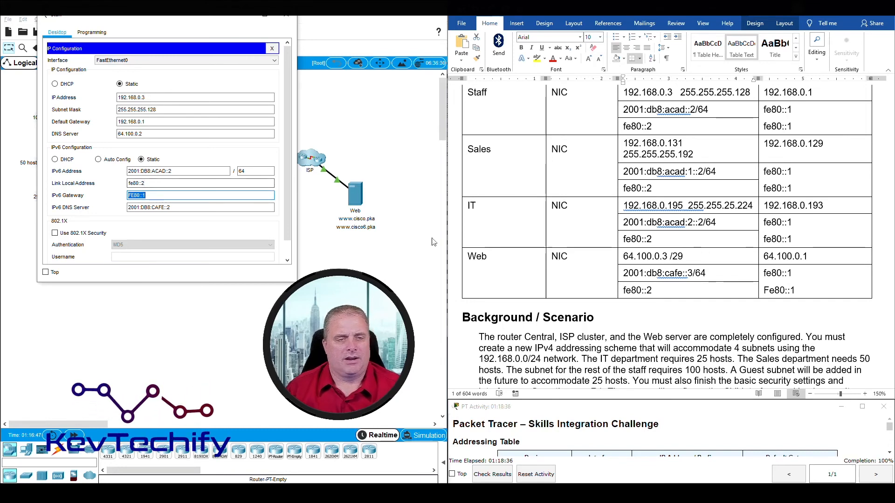
click(286, 16)
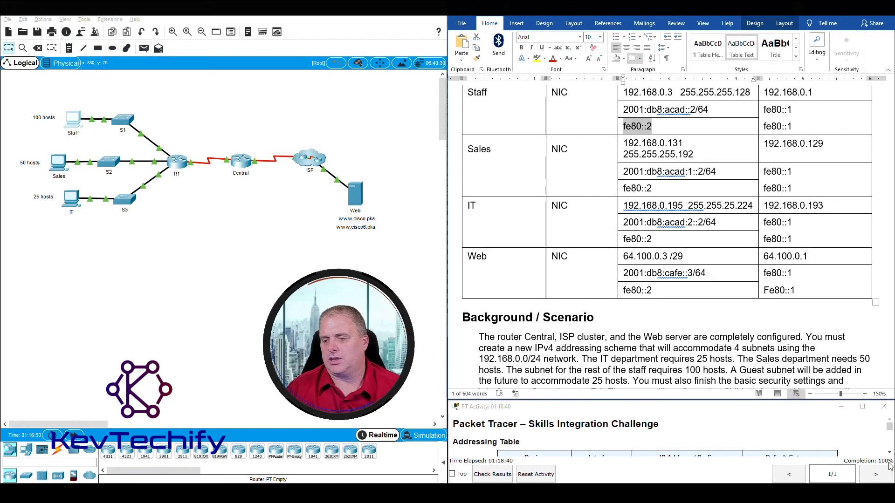
Recheck the results and scroll through the Assessment Items showing 128/128 points.
click(485, 475)
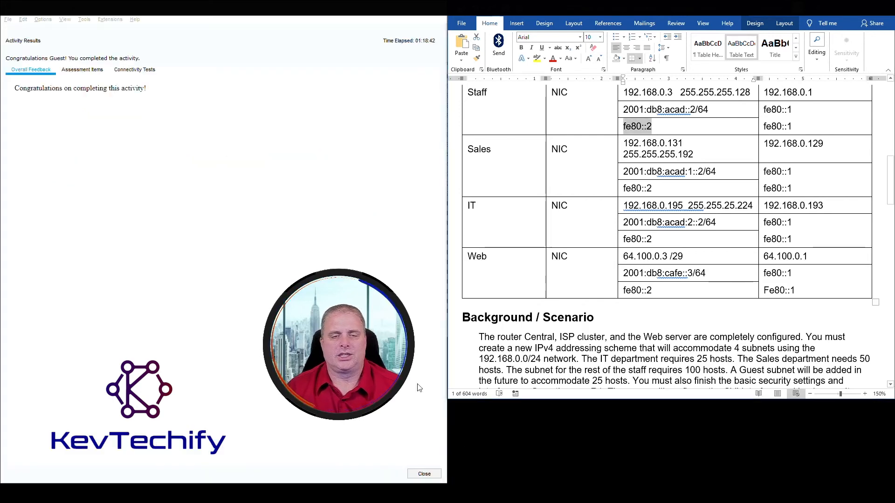
click(95, 73)
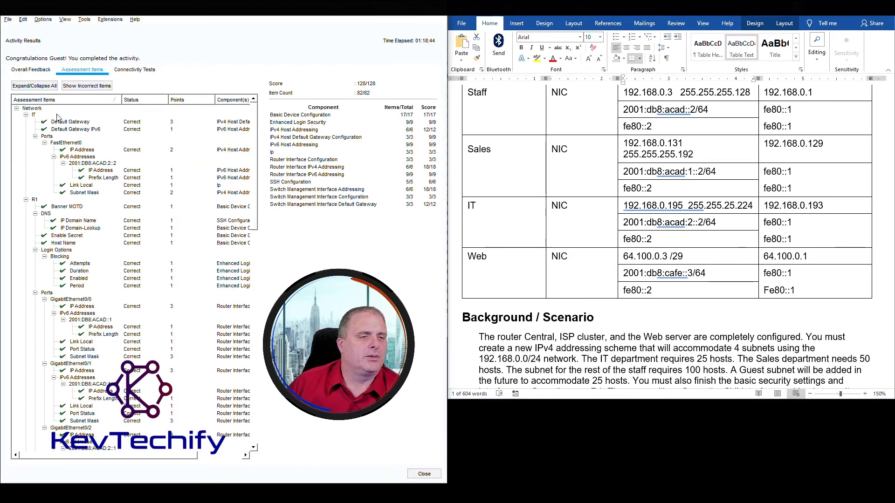
scroll(58, 117, down, 8)
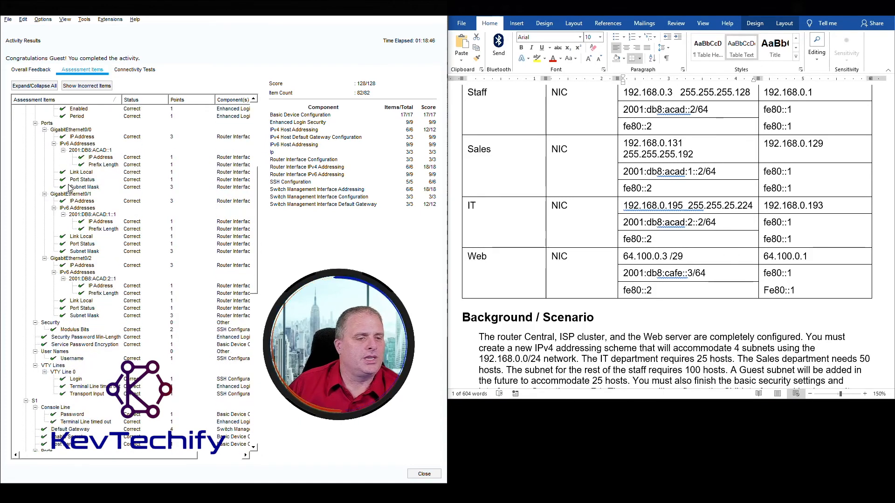
scroll(69, 187, down, 15)
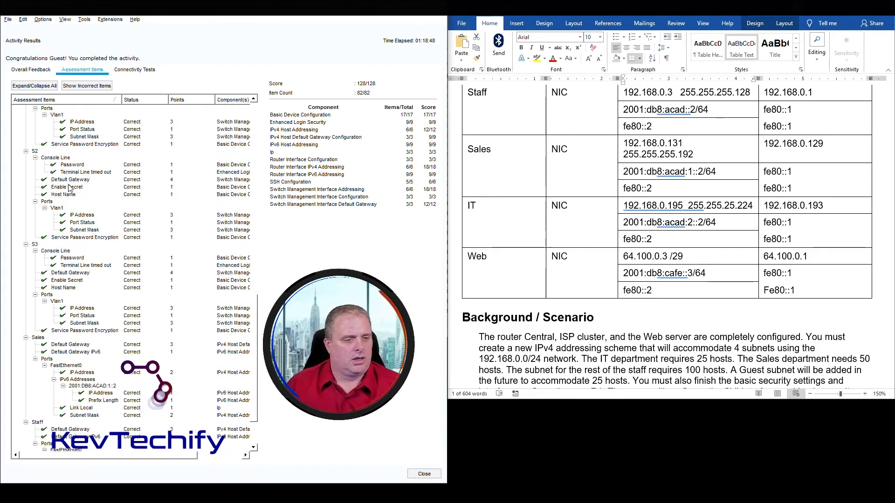
scroll(69, 187, down, 3)
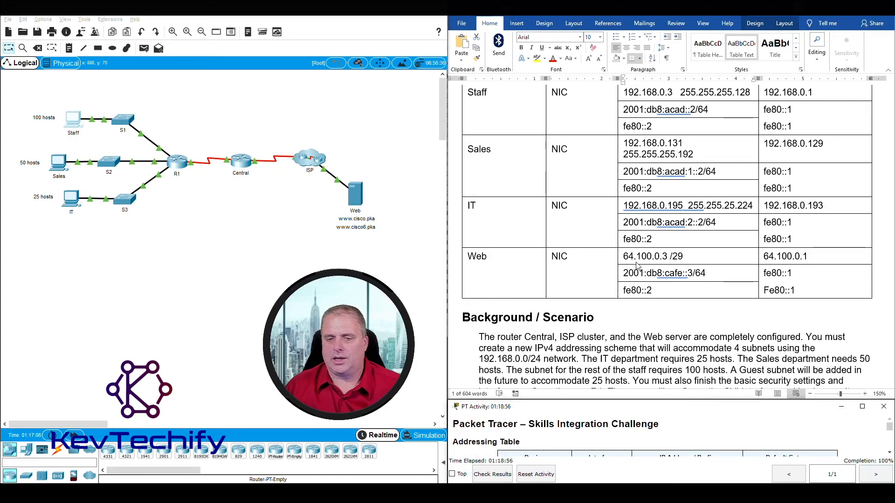
scroll(639, 274, down, 15)
scroll(639, 274, up, 5)
scroll(620, 238, down, 4)
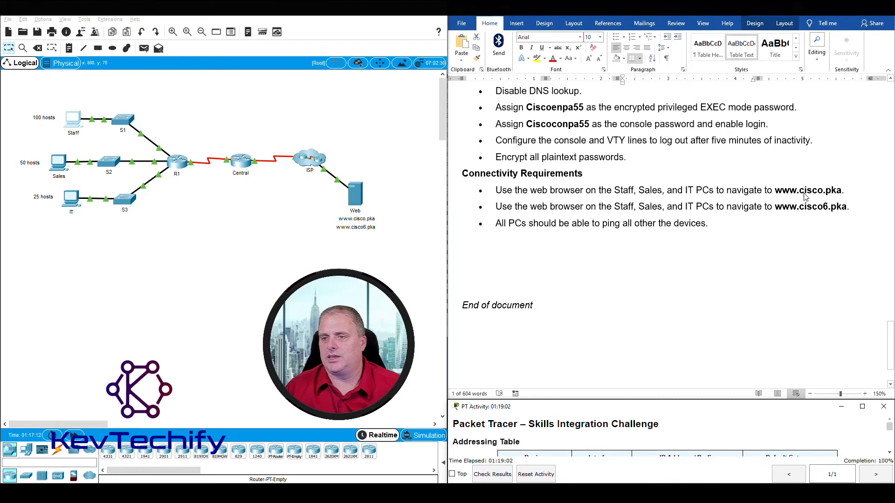
click(73, 120)
drag(351, 108, 91, 24)
drag(319, 120, 386, 120)
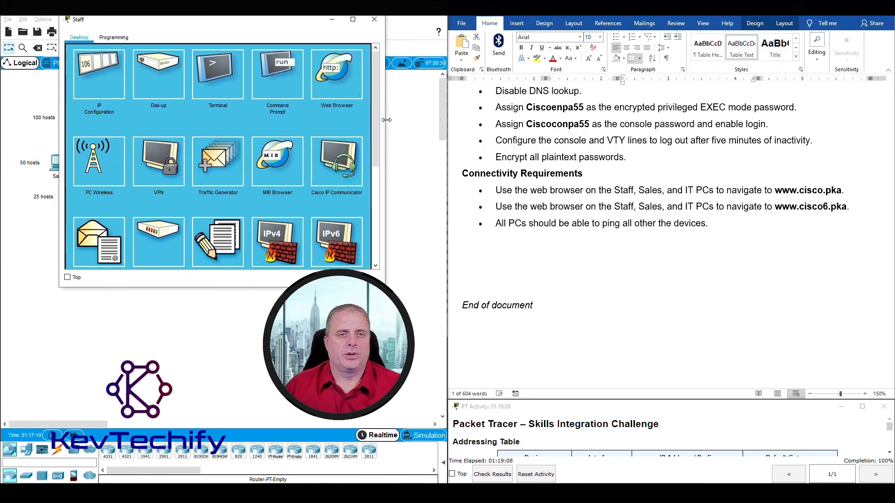
click(336, 72)
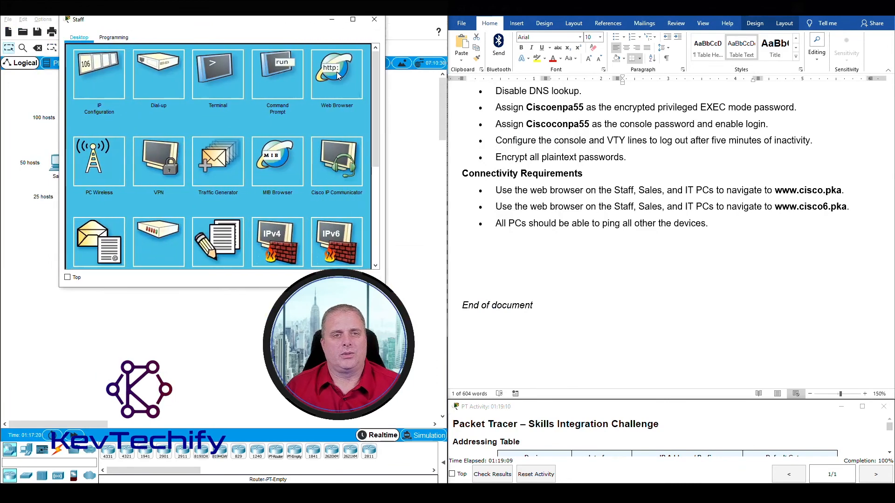
click(152, 64)
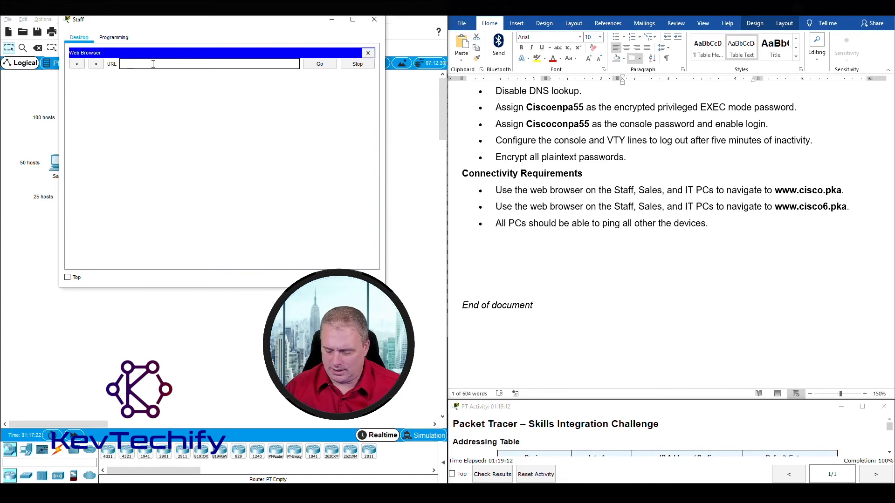
text(www.cisco.pka)
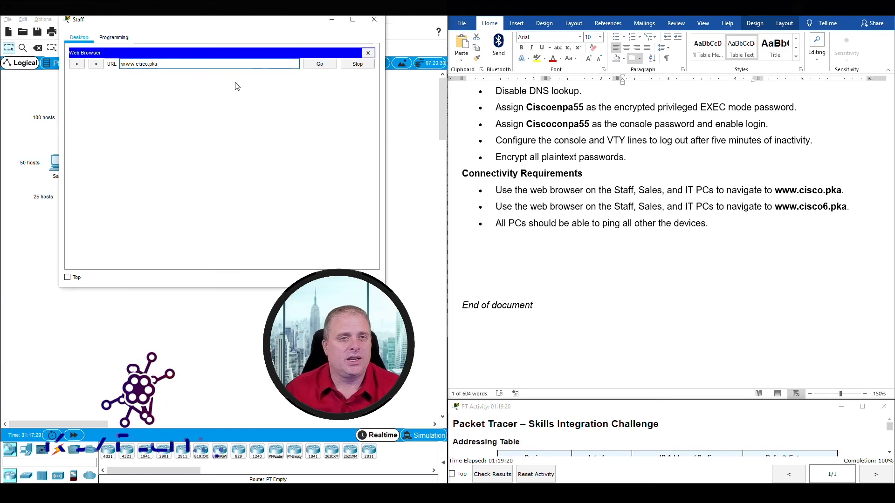
click(319, 64)
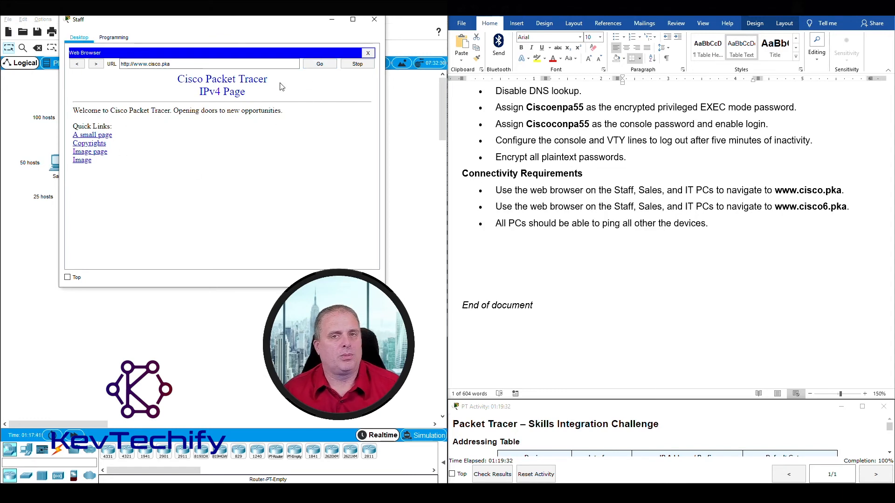
drag(201, 92, 226, 91)
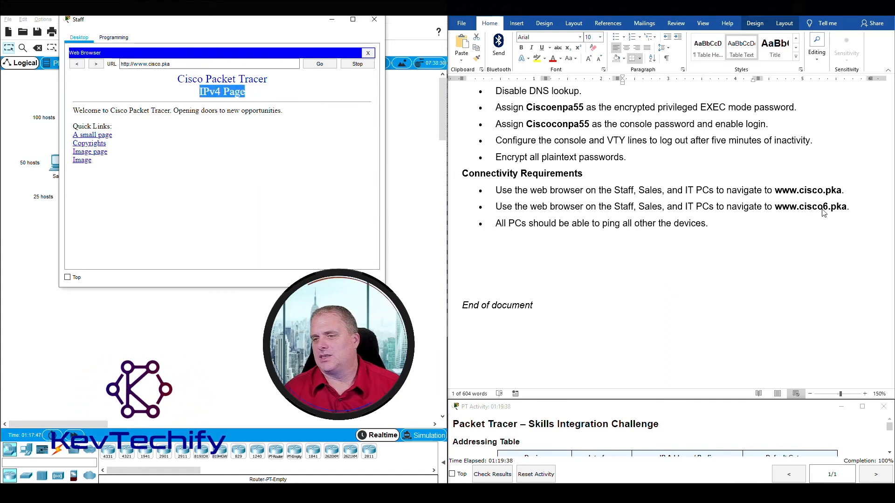
click(161, 65)
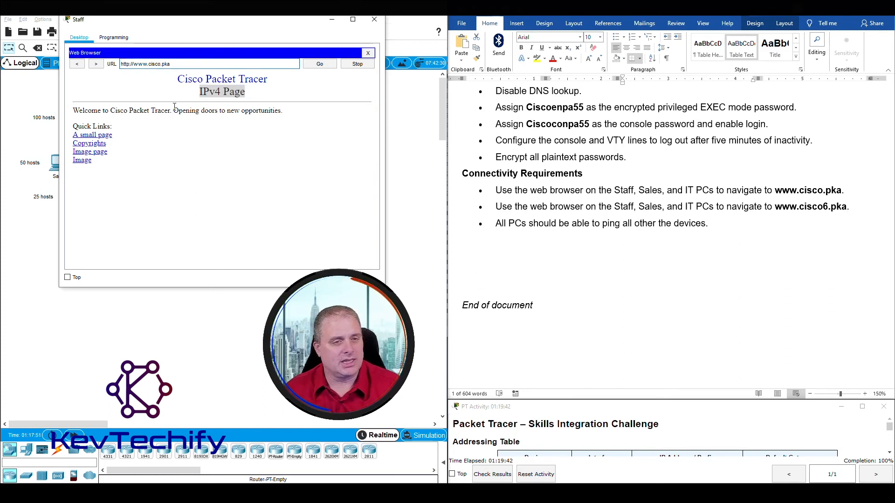
click(324, 65)
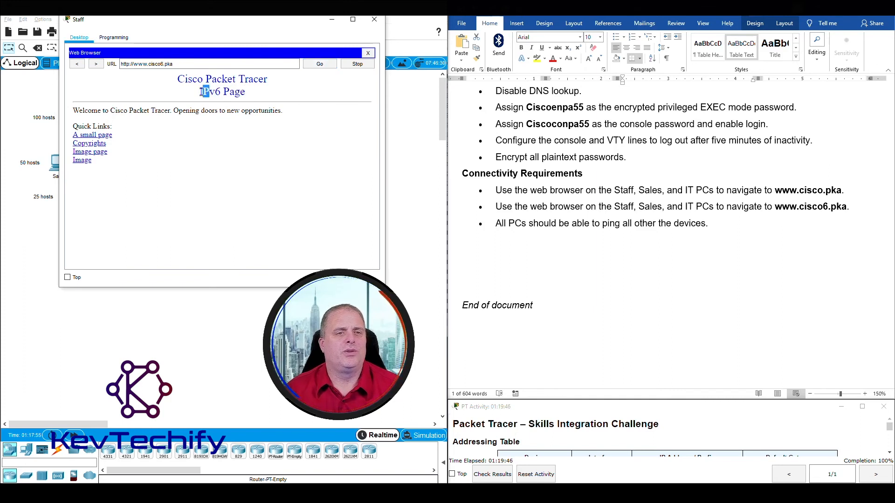
drag(201, 92, 245, 93)
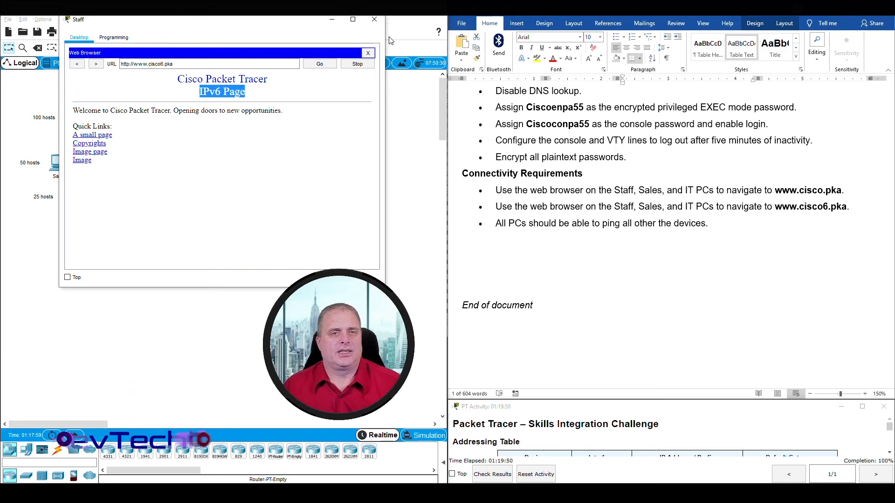
click(332, 21)
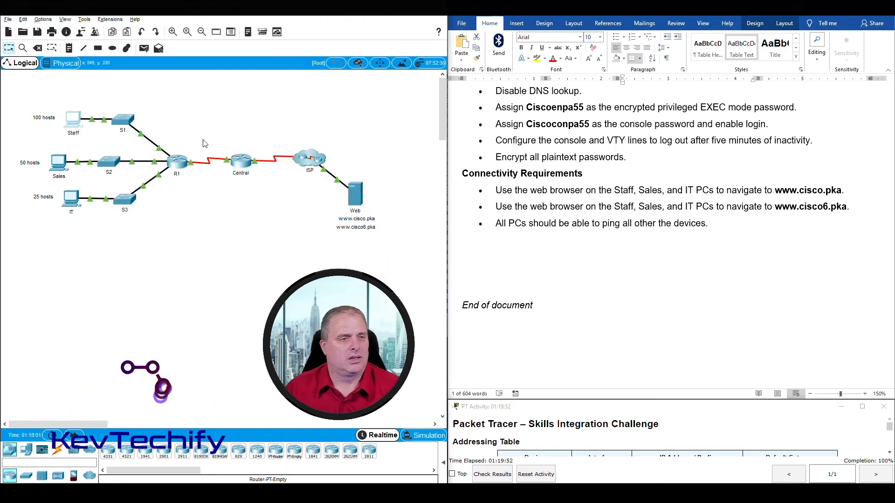
click(58, 163)
drag(400, 112, 171, 37)
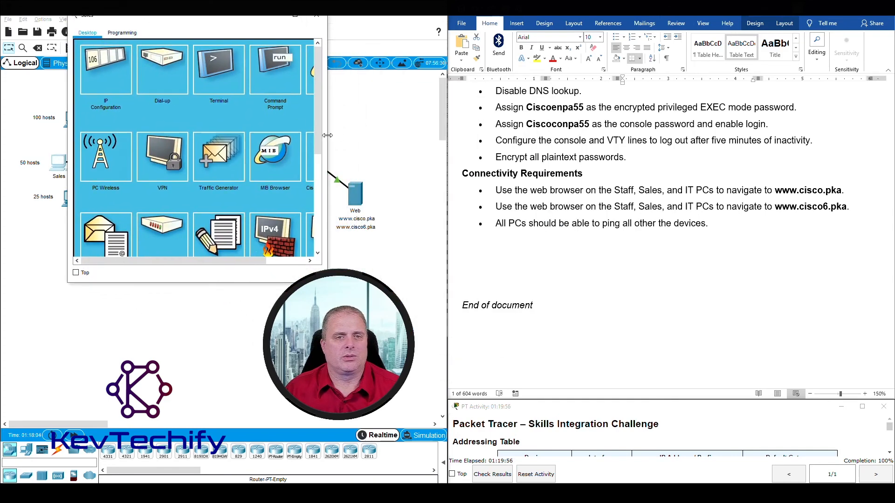
drag(327, 135, 393, 137)
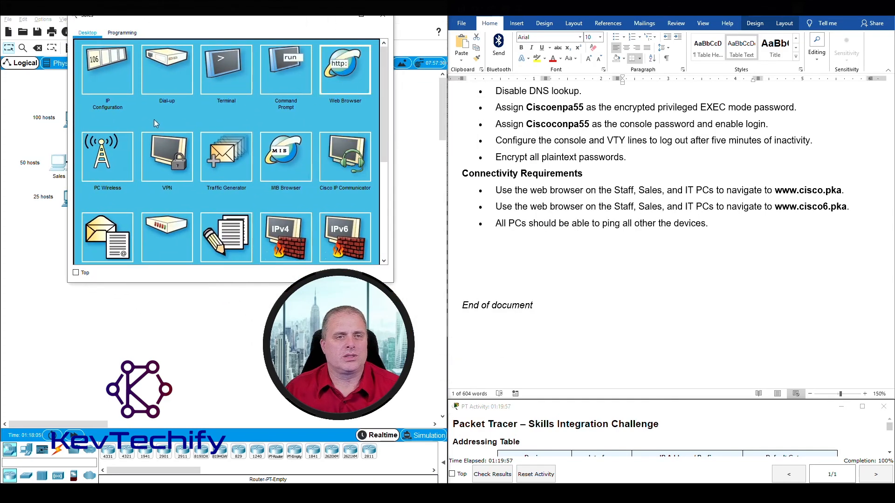
click(339, 74)
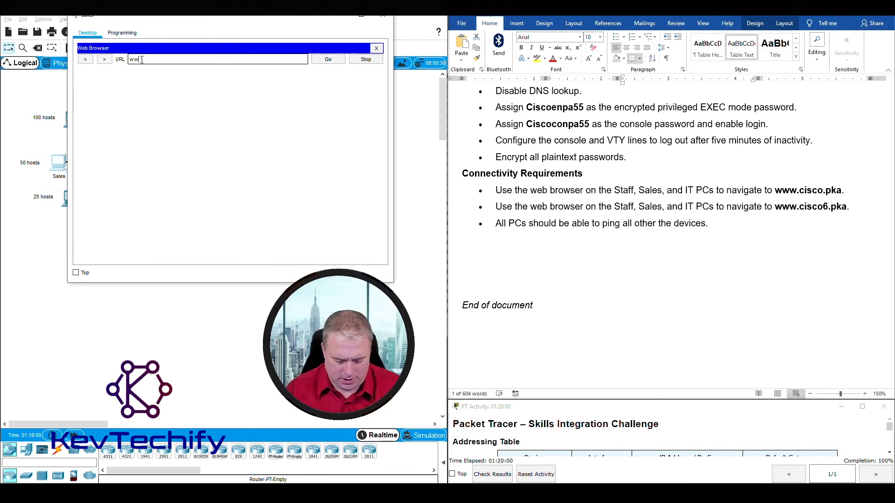
text(www.cisco.pka)
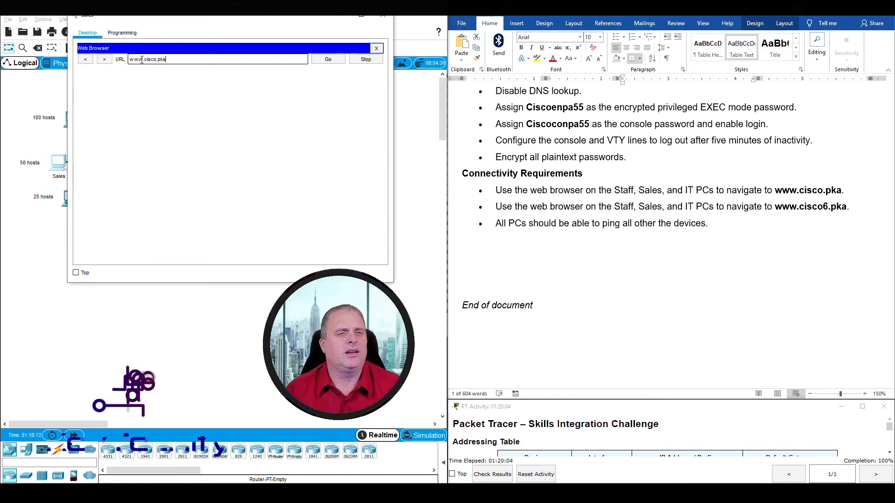
click(322, 60)
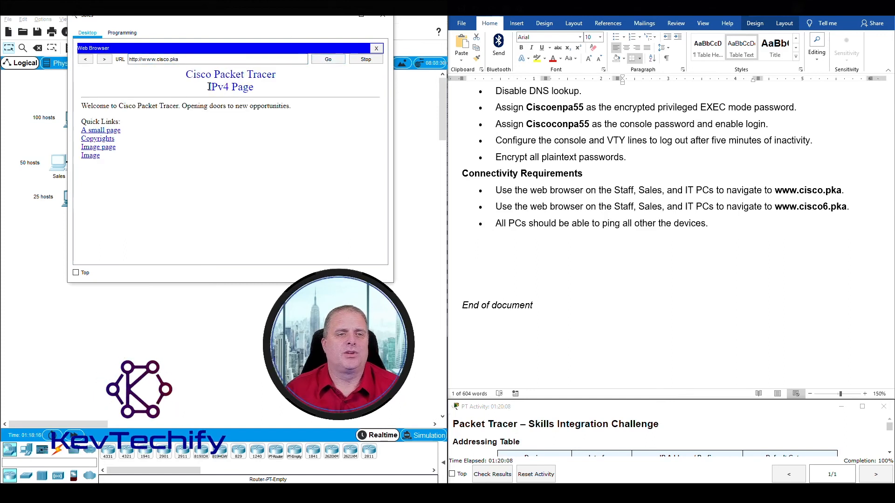
drag(208, 86, 272, 89)
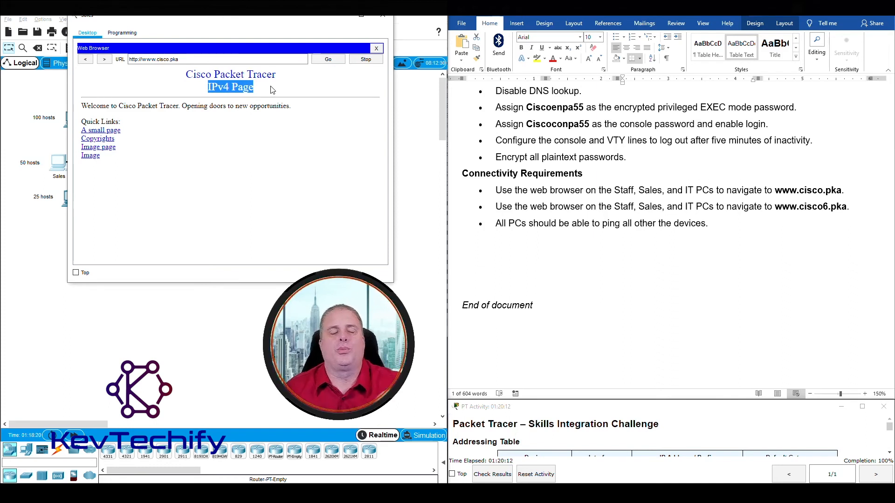
click(195, 62)
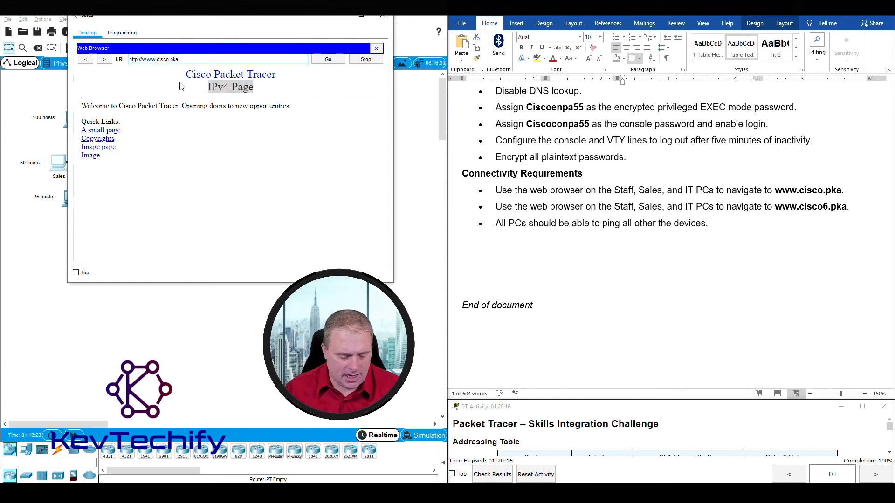
click(329, 60)
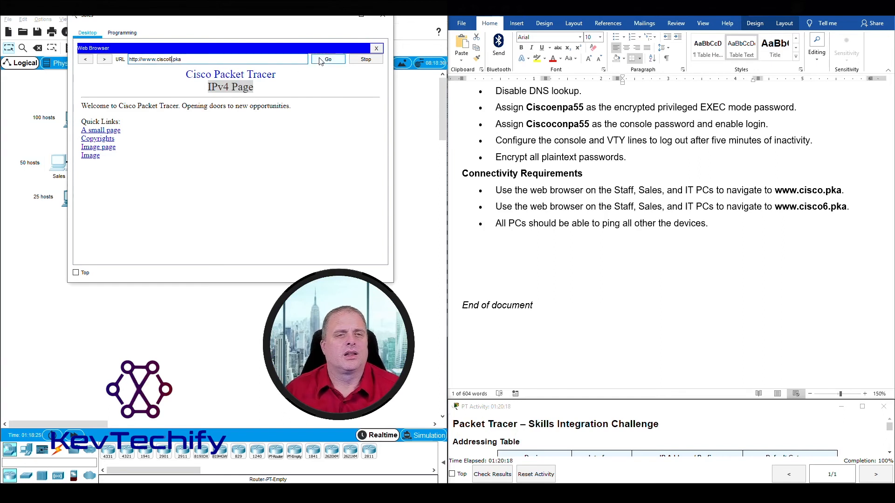
drag(209, 86, 259, 91)
click(382, 16)
click(71, 202)
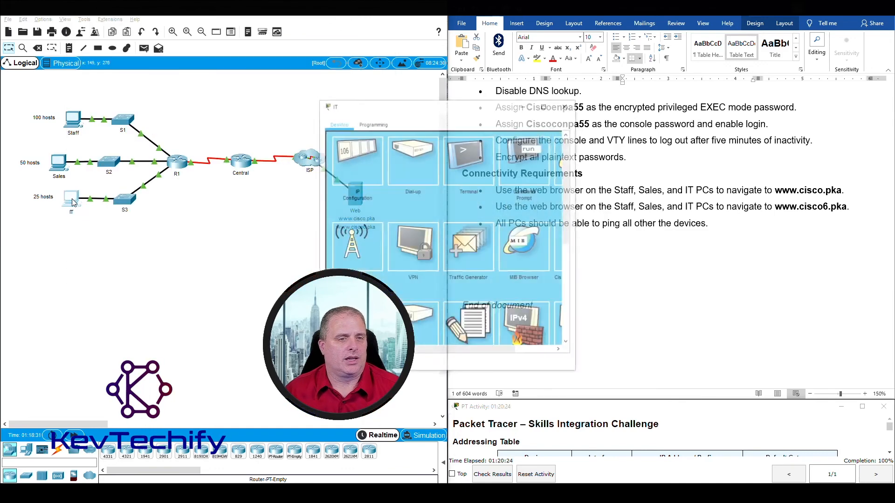
drag(387, 96, 116, 18)
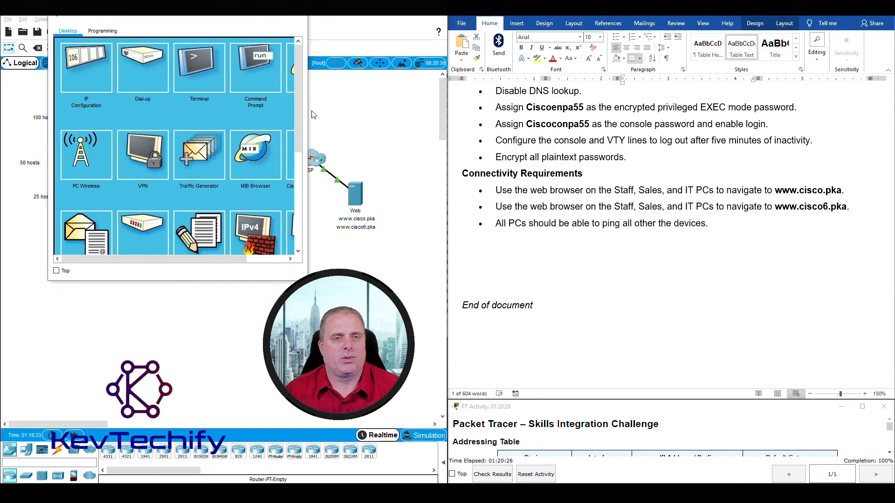
drag(307, 115, 371, 100)
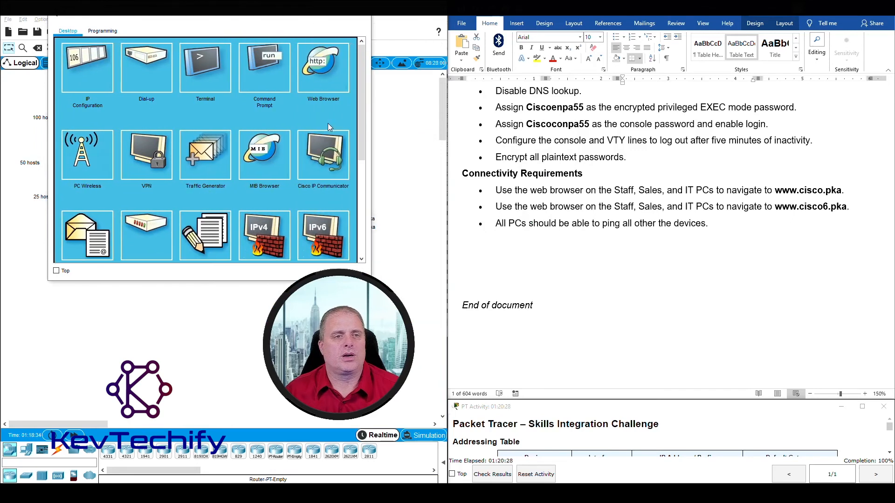
click(324, 70)
click(174, 60)
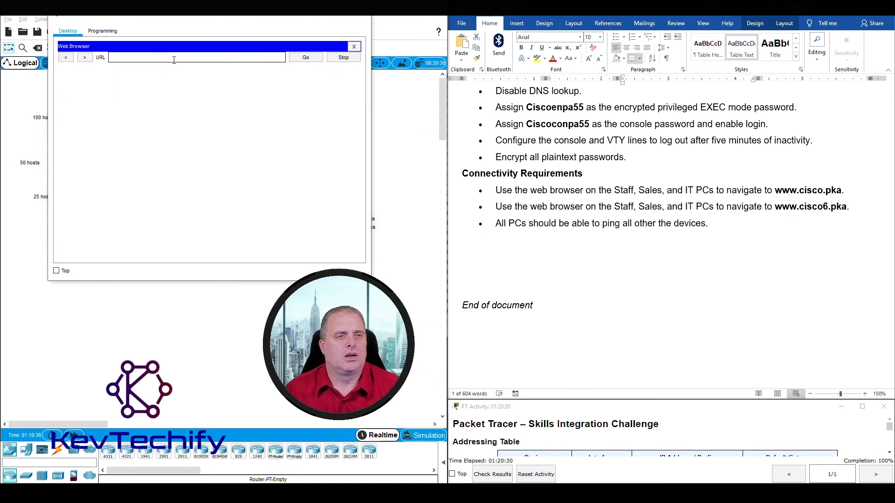
text(www.cisco.pka)
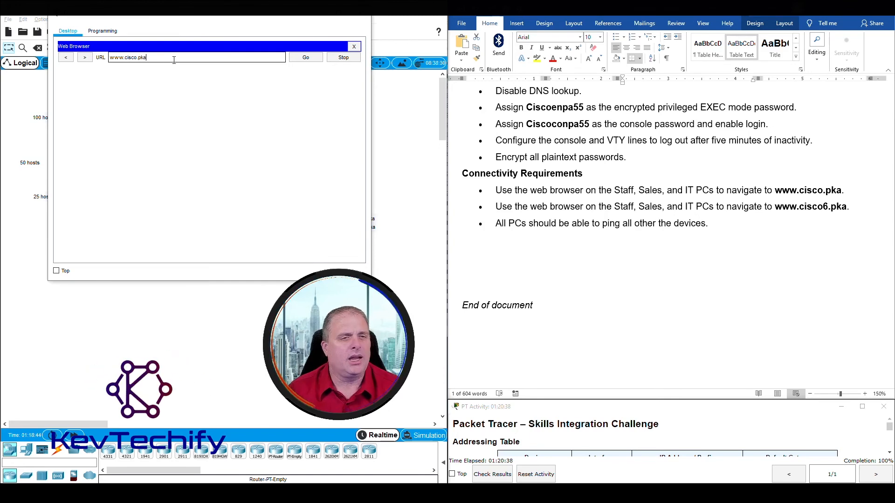
key(Return)
drag(186, 85, 240, 86)
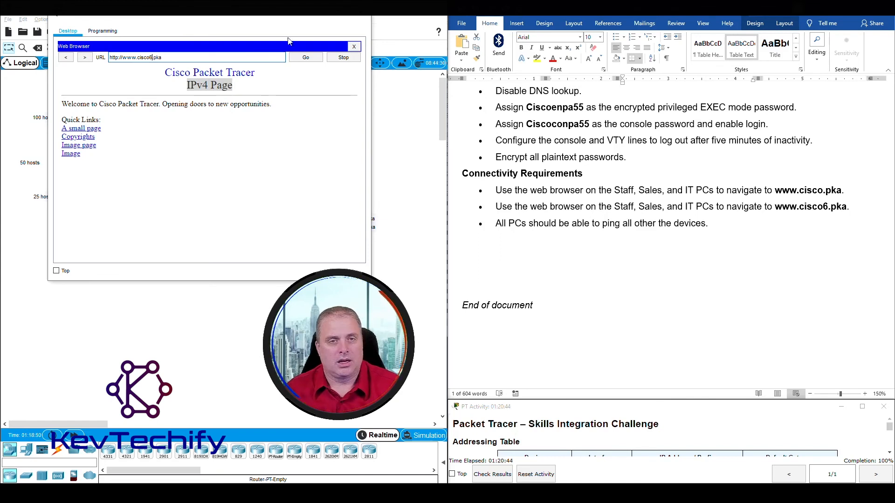
click(310, 57)
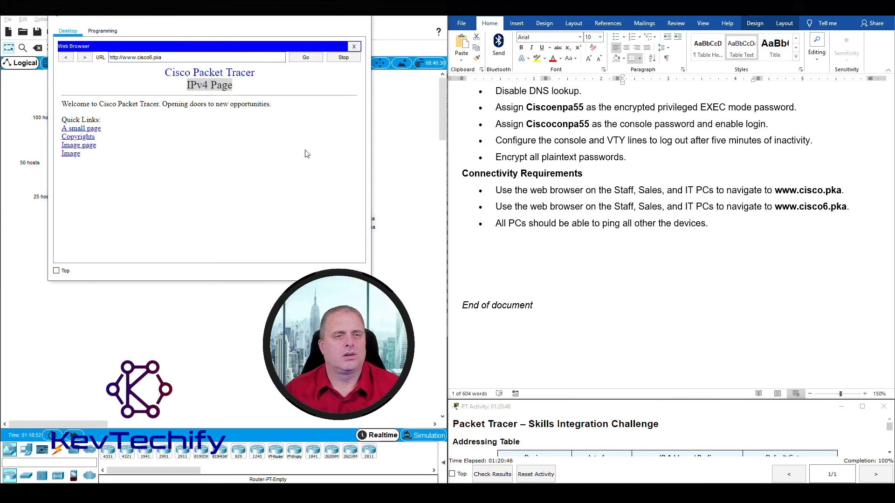
click(309, 58)
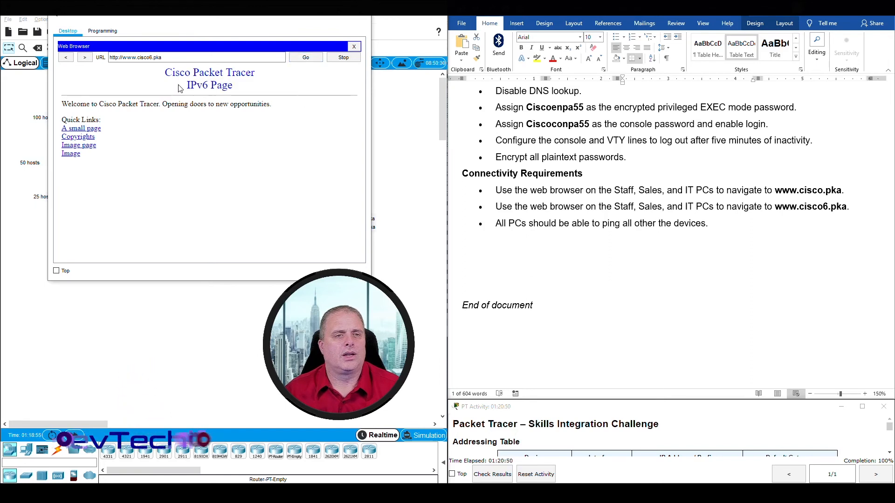
drag(187, 85, 228, 85)
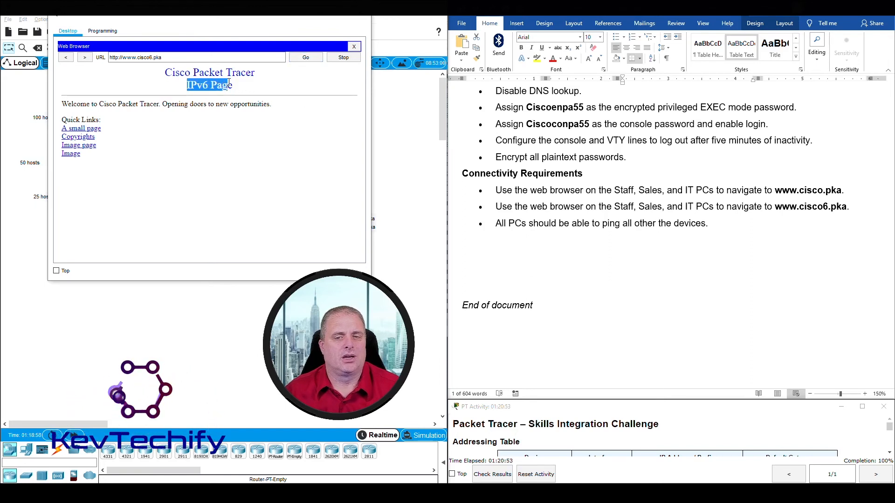
click(319, 16)
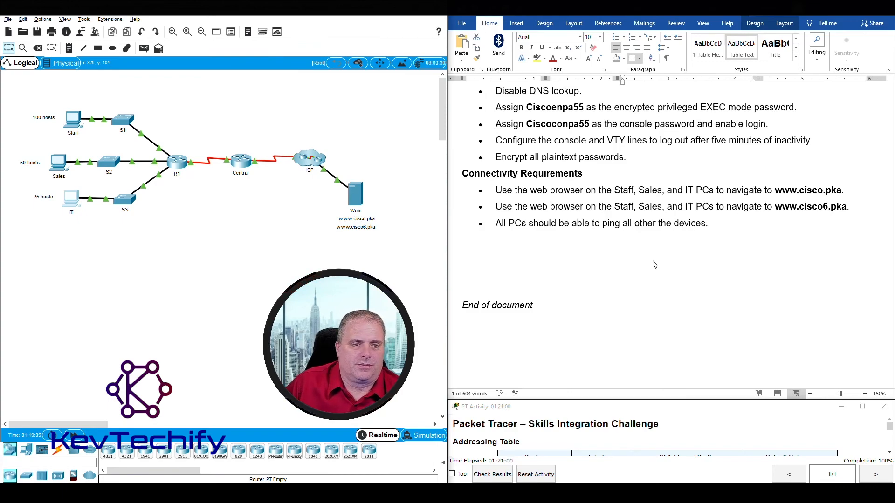
From the Sales PC's command prompt, ping R1's address 192.168.0.1.
scroll(627, 284, up, 15)
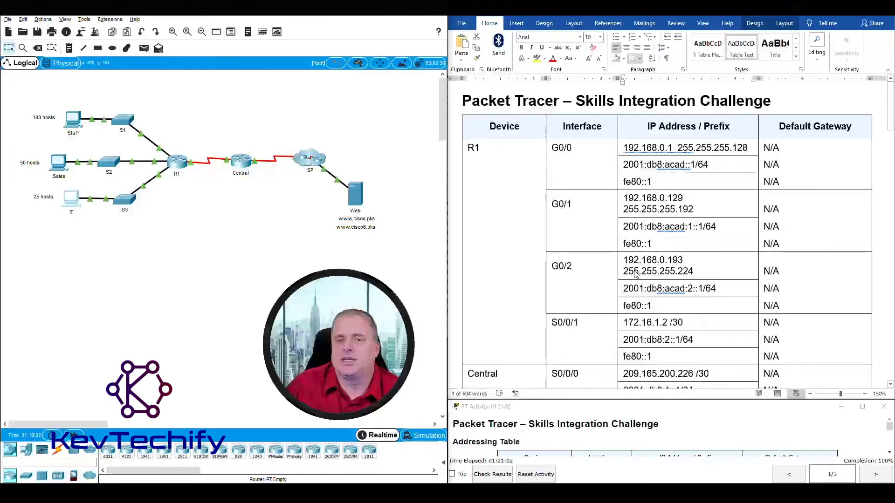
scroll(631, 279, down, 3)
scroll(635, 274, down, 4)
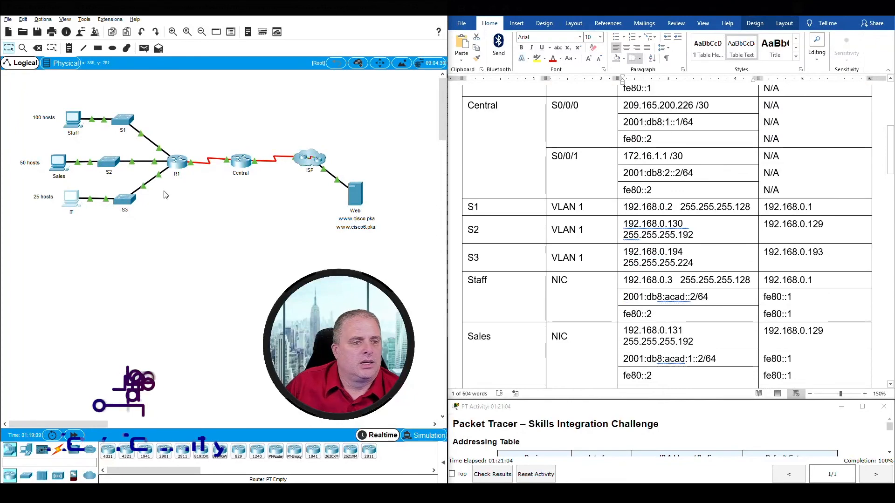
click(59, 171)
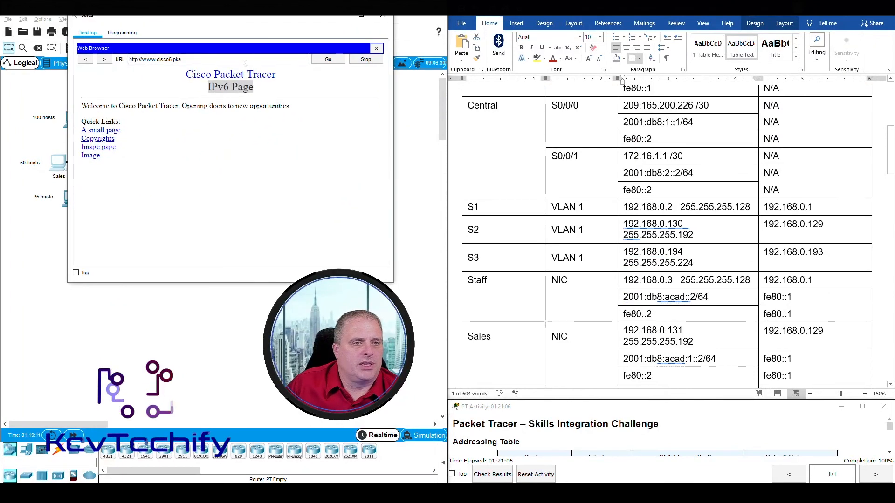
click(376, 49)
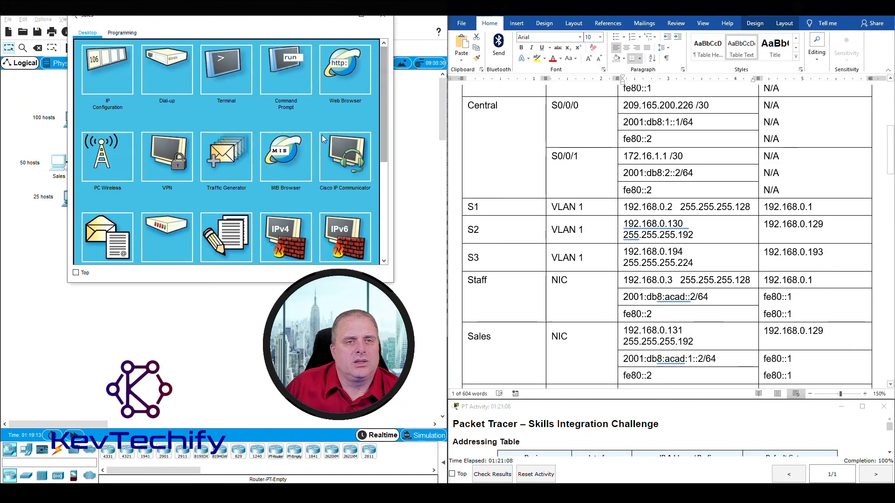
click(296, 63)
drag(306, 21, 268, 20)
scroll(570, 190, up, 5)
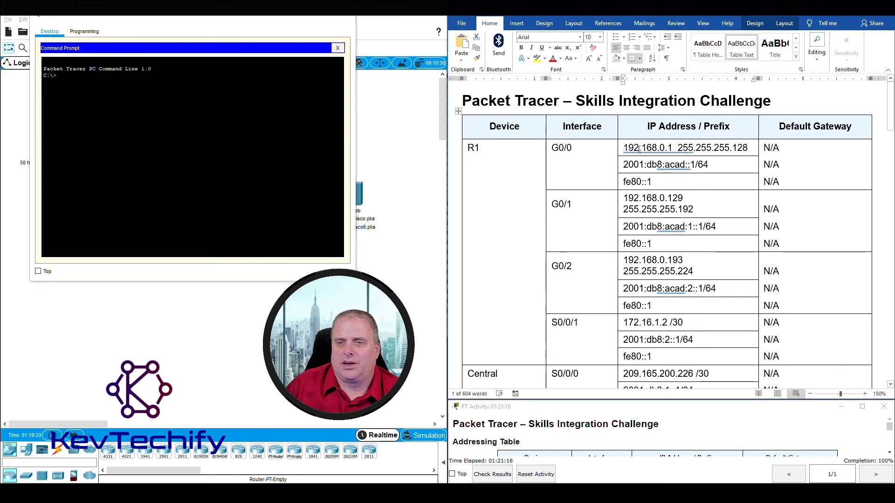
drag(659, 147, 673, 147)
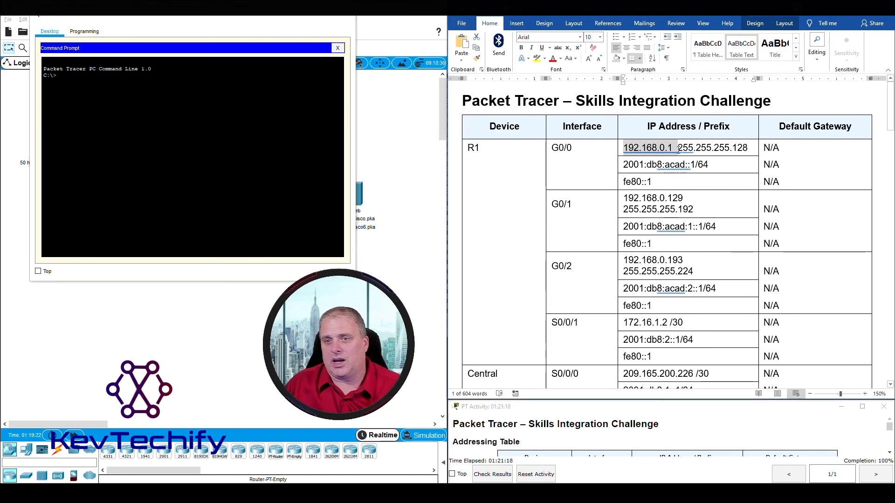
click(156, 101)
text(ping 1)
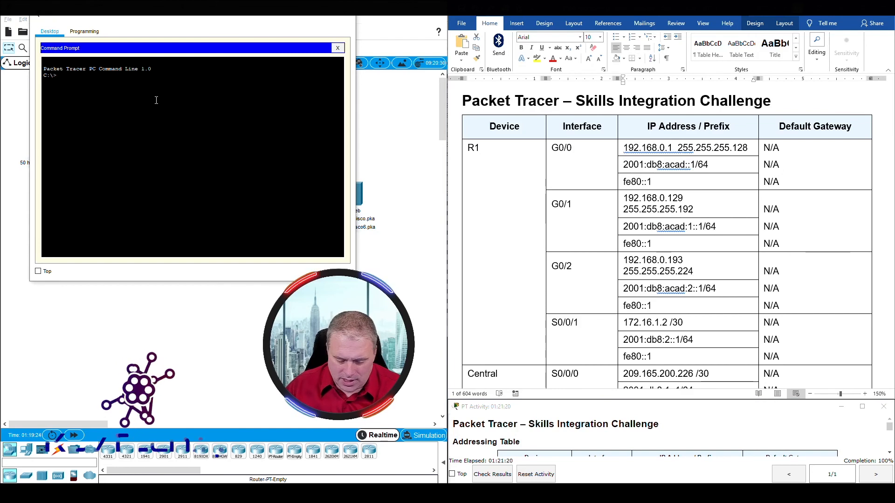
text(92.168)
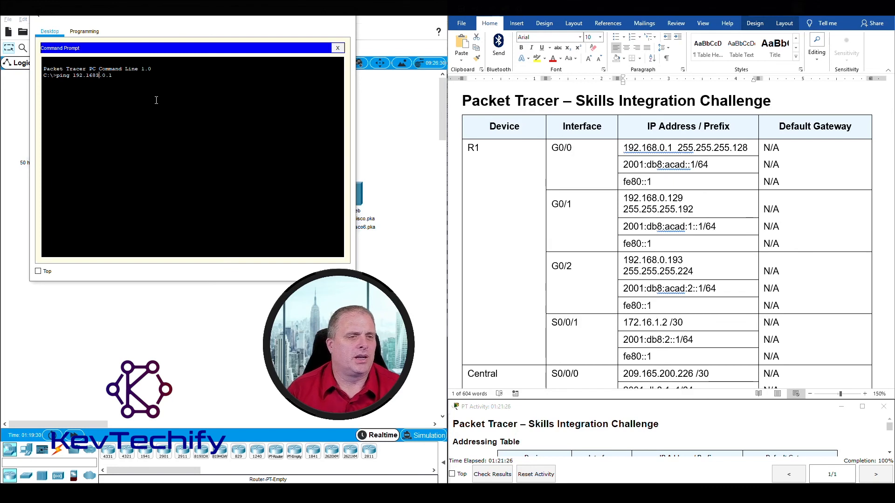
text(.0.1)
key(Return)
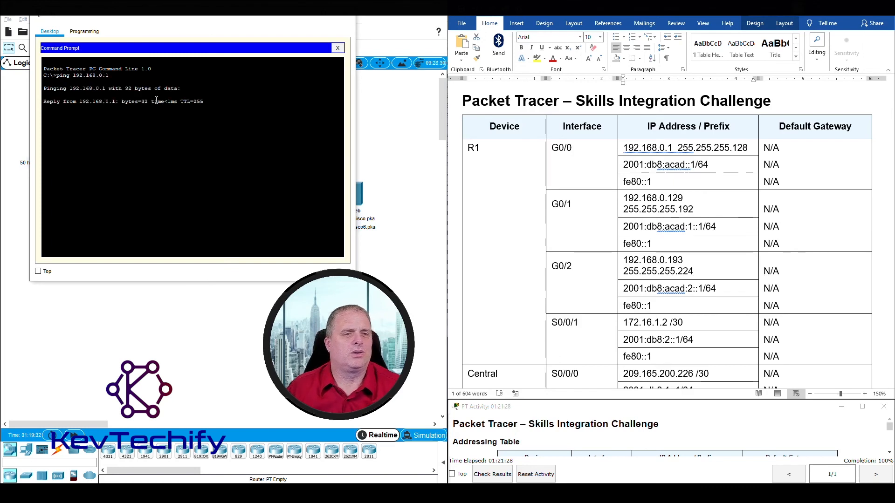
Ping R1's G0/1 and G0/2 addresses 192.168.0.129 and 192.168.0.193.
click(651, 202)
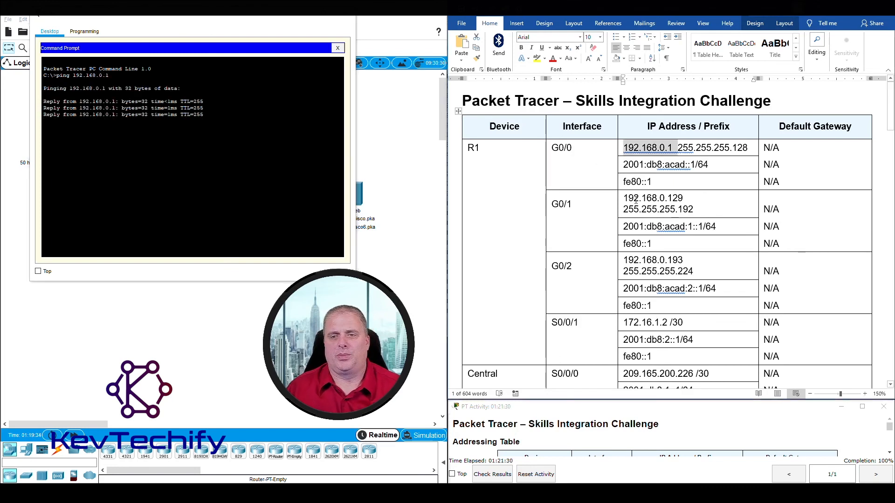
click(633, 199)
drag(626, 198, 680, 198)
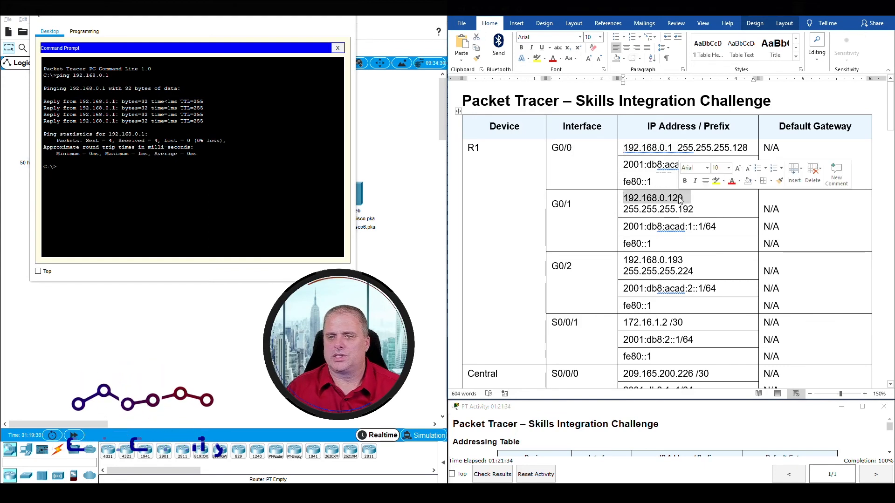
click(235, 177)
text(ping 192)
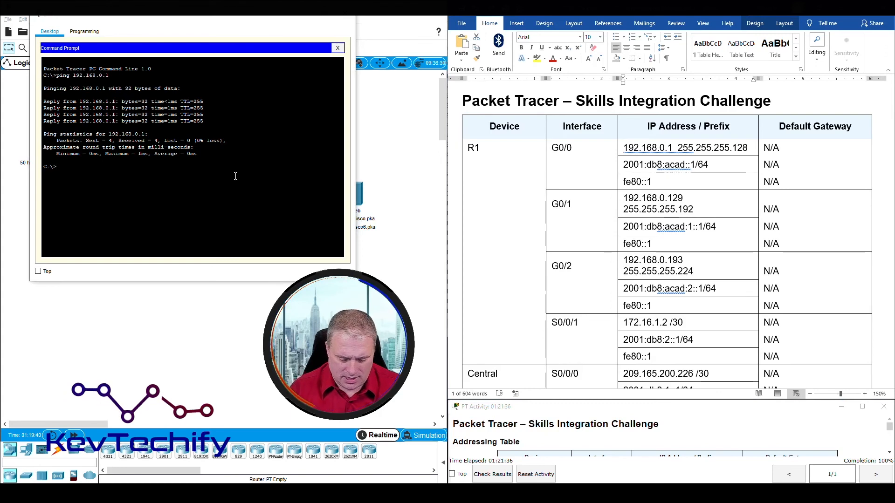
text(.168)
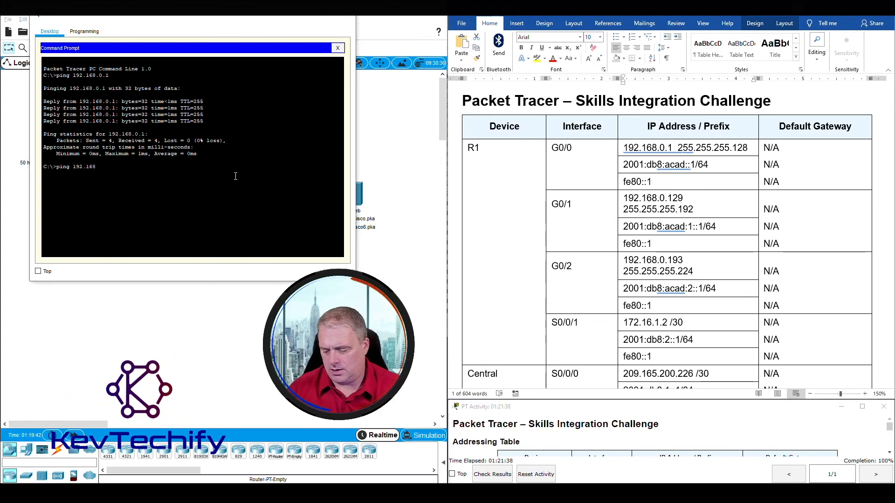
text(.0.129)
key(Return)
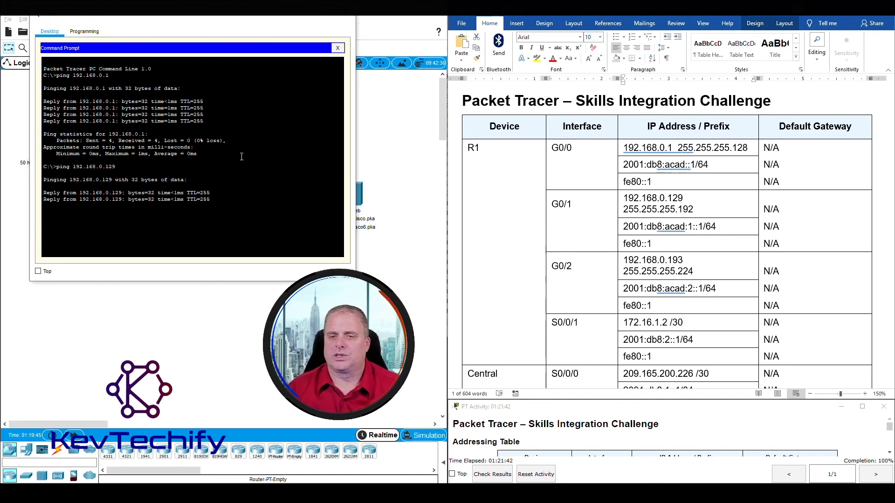
double_click(653, 198)
scroll(652, 205, down, 1)
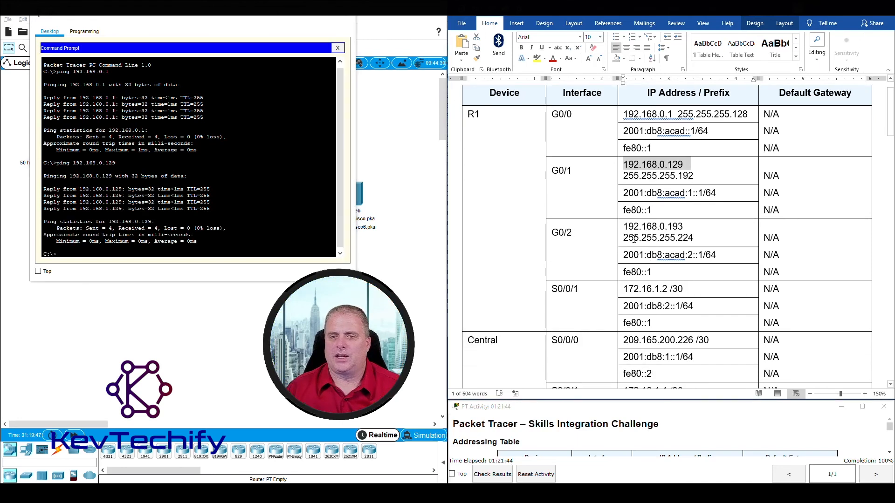
double_click(627, 227)
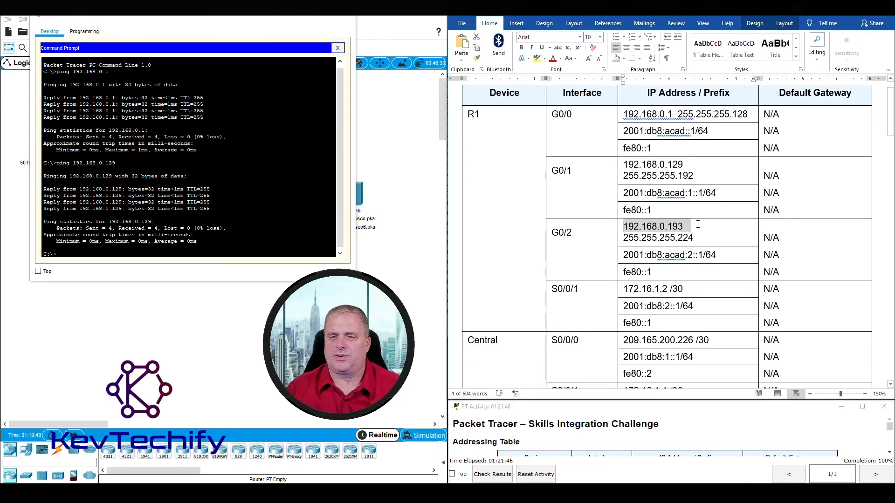
click(190, 254)
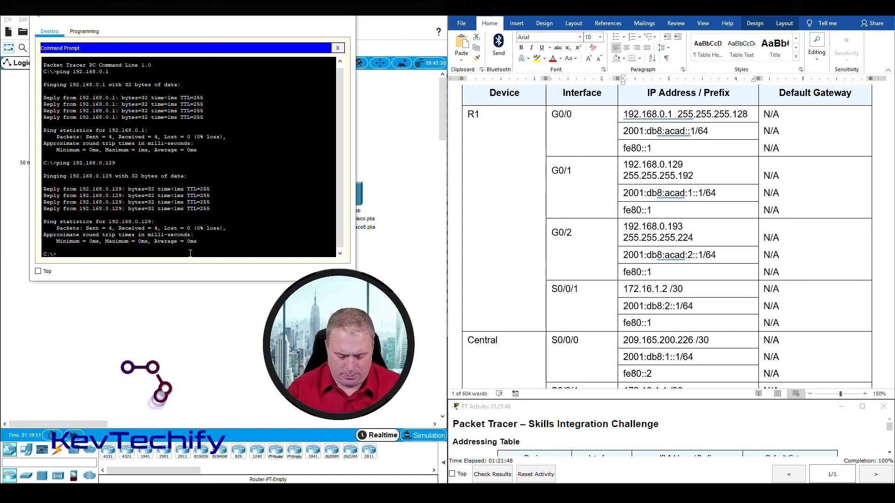
text(ping 192.)
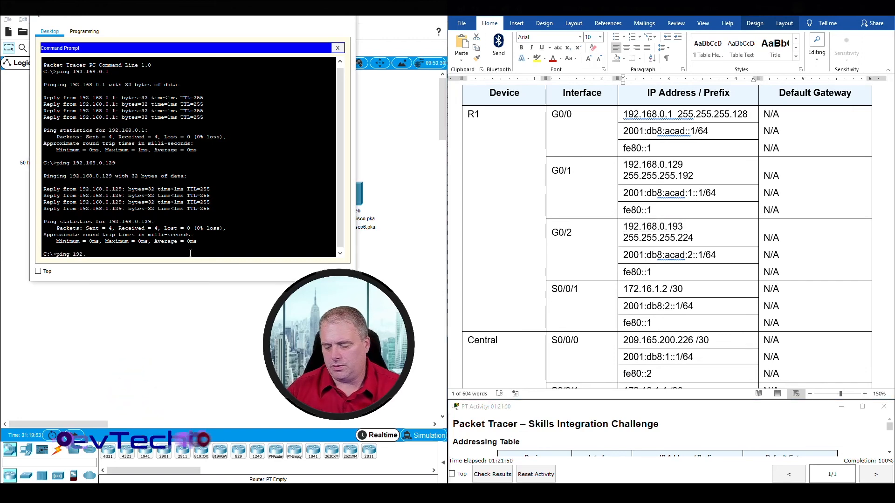
text(168.0.193)
key(Return)
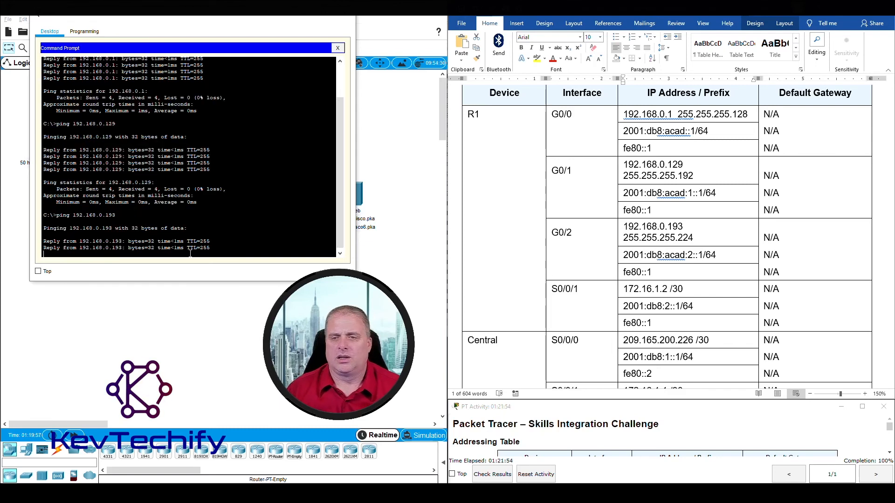
Ping the S0/0/1 address 172.16.1.2 from the PC.
double_click(664, 231)
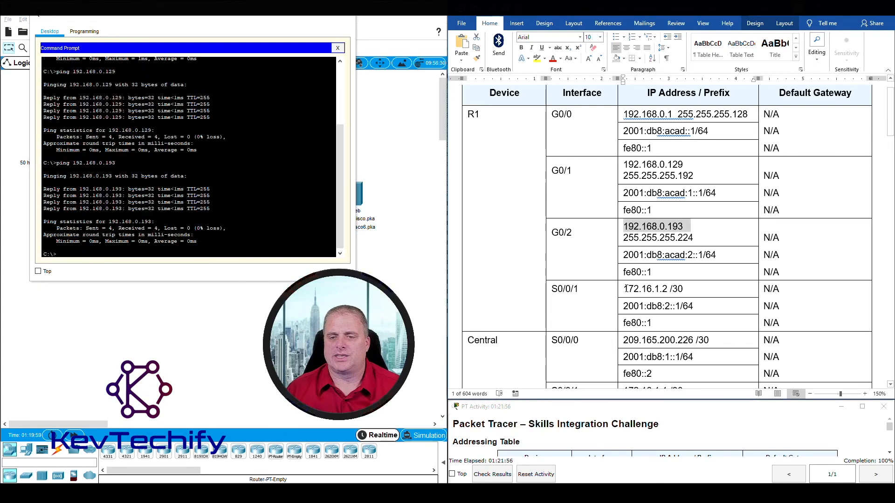
drag(626, 289, 683, 289)
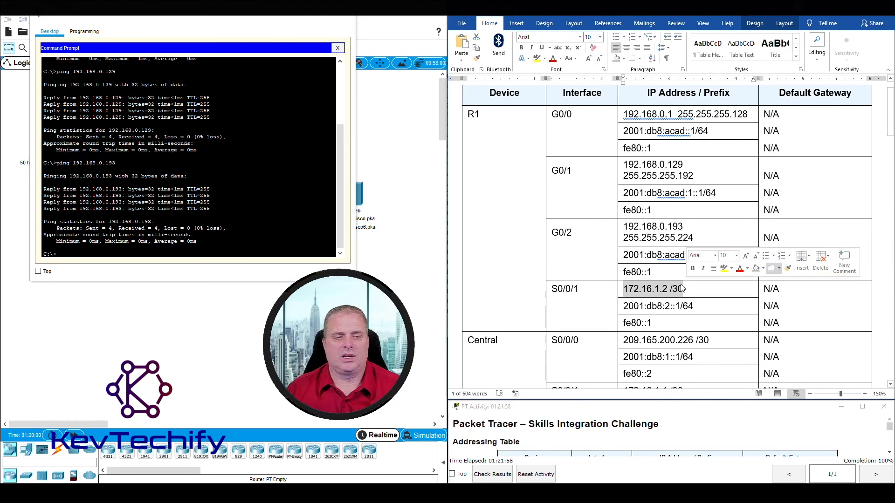
click(210, 250)
key(Return)
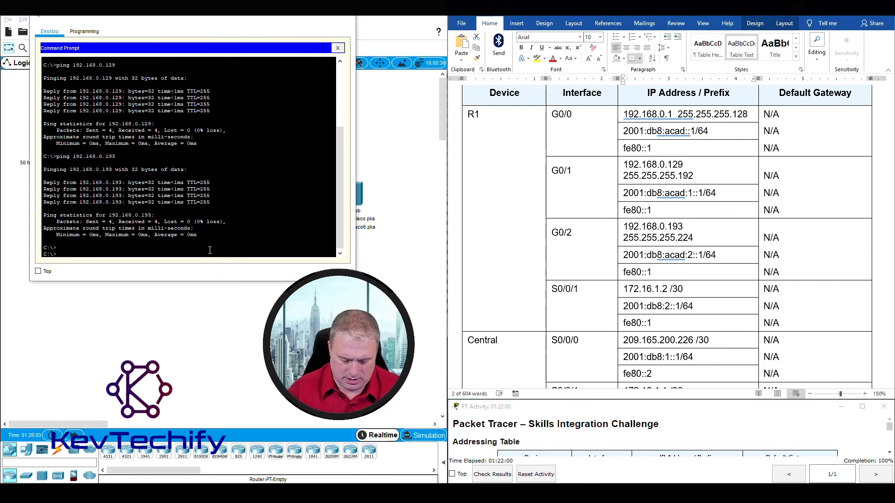
text(ping 172.16)
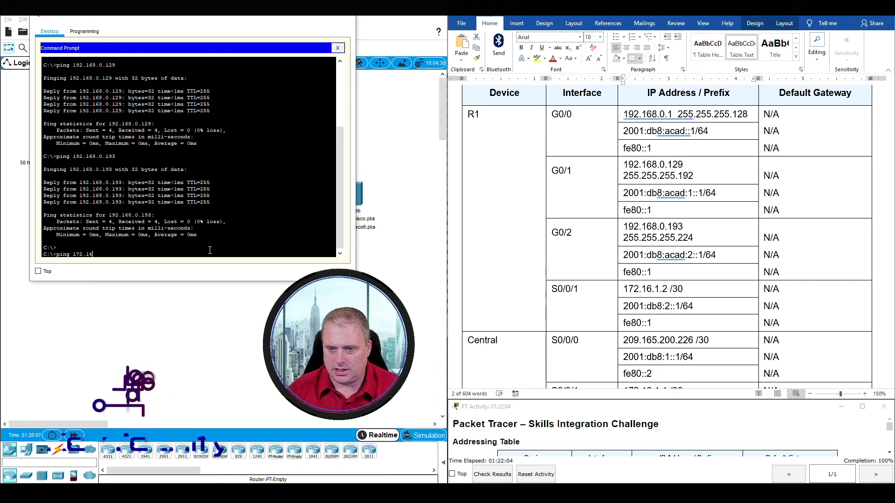
text(.1.2)
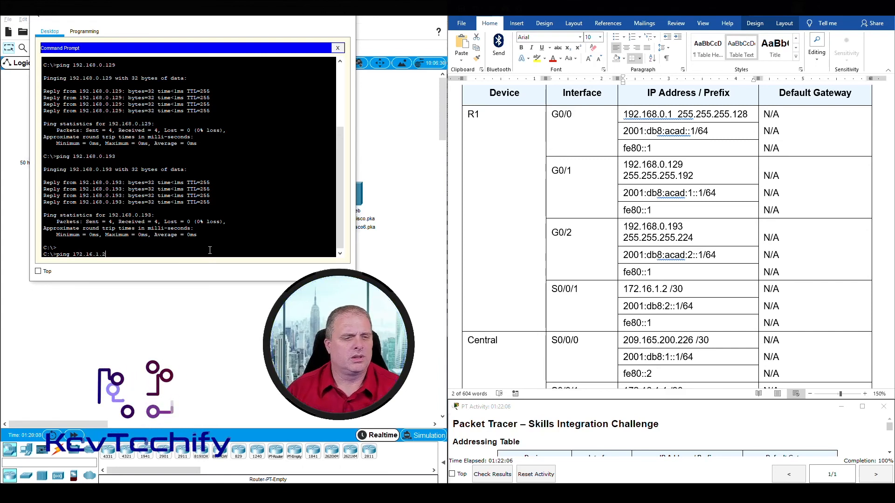
key(Return)
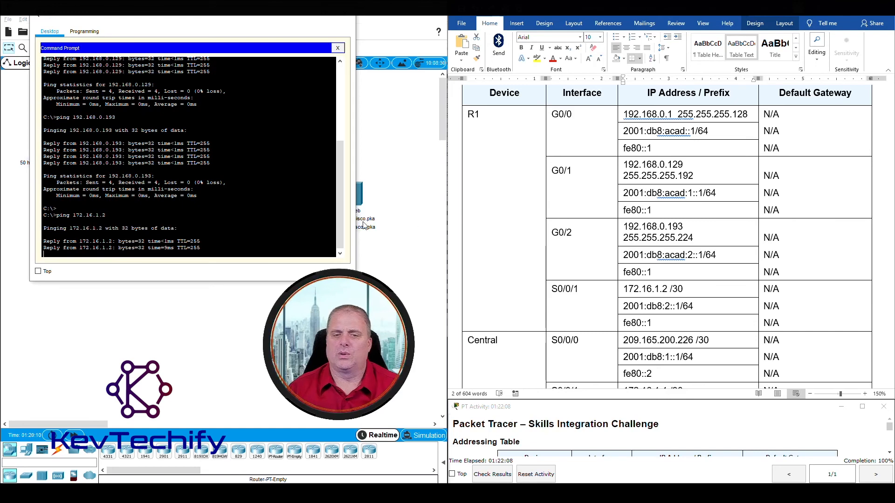
Ping Central's IPv6 addresses 2001:db8:1::1 and 2001:db8:2::2.
scroll(640, 287, down, 5)
click(567, 175)
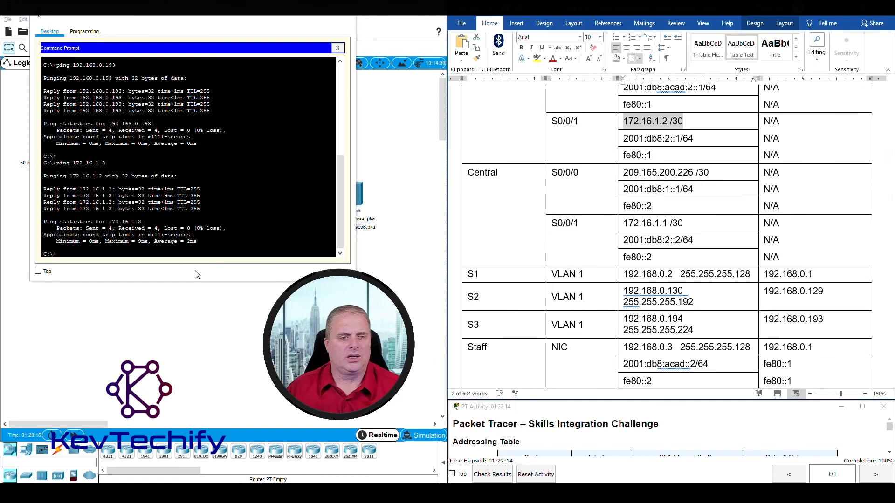
click(166, 253)
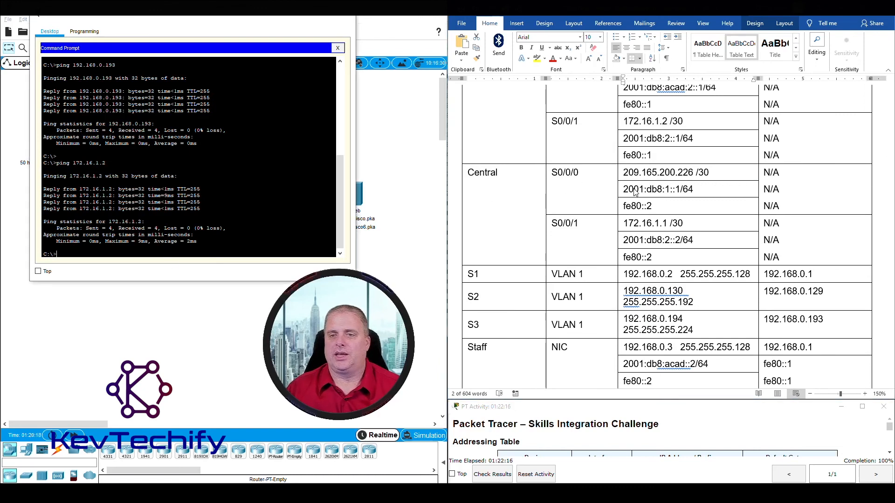
text(ping 2)
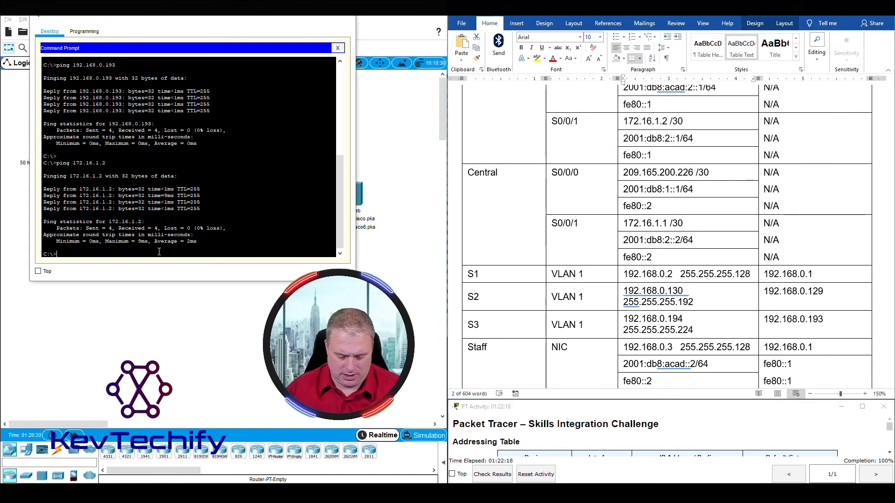
text(001)
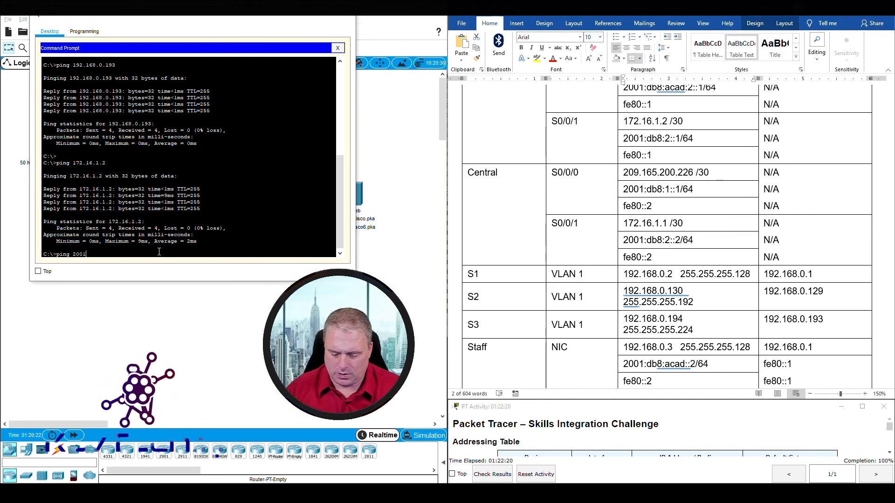
text(:db8:1)
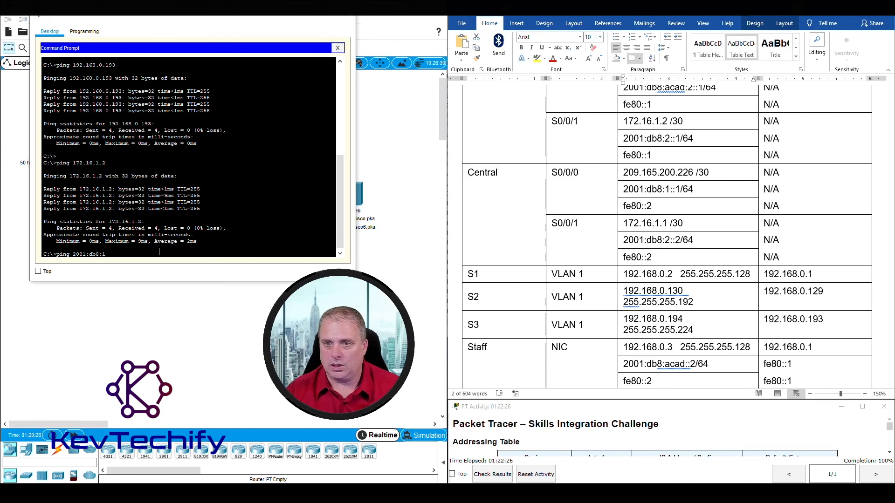
text(::1)
key(Return)
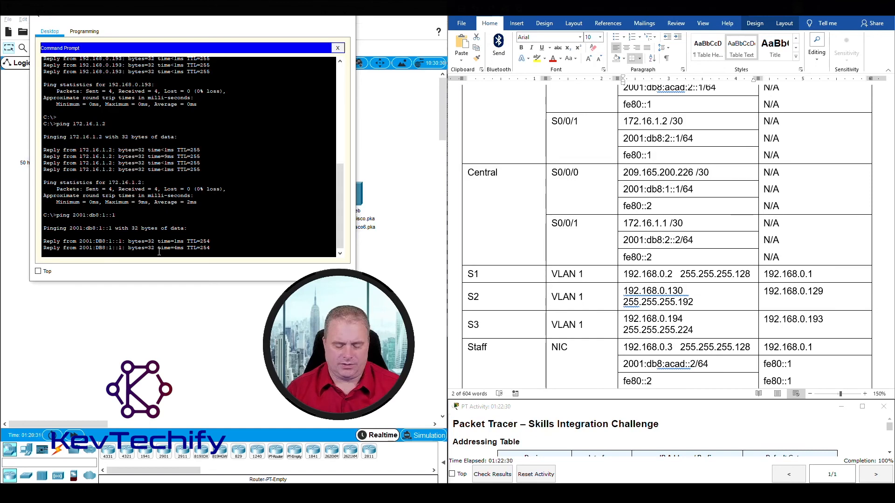
text(ng)
key(BackSpace)
key(BackSpace)
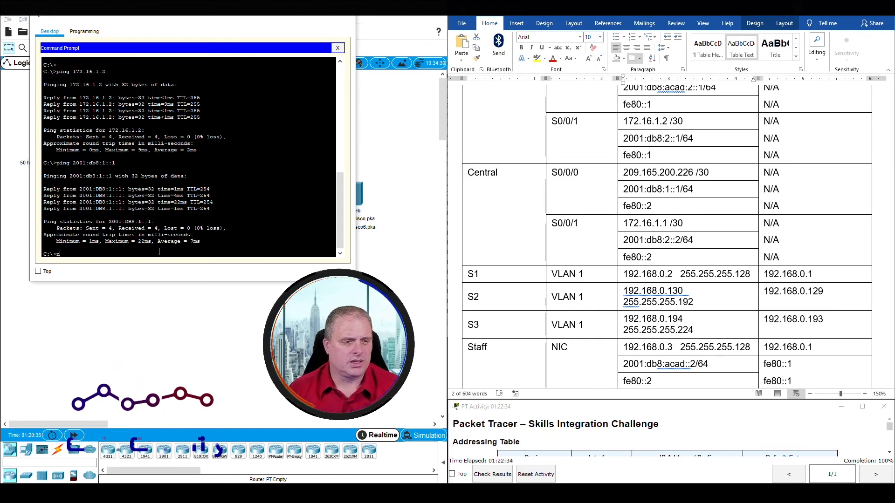
key(BackSpace)
text(ping 2001:db8:2::2)
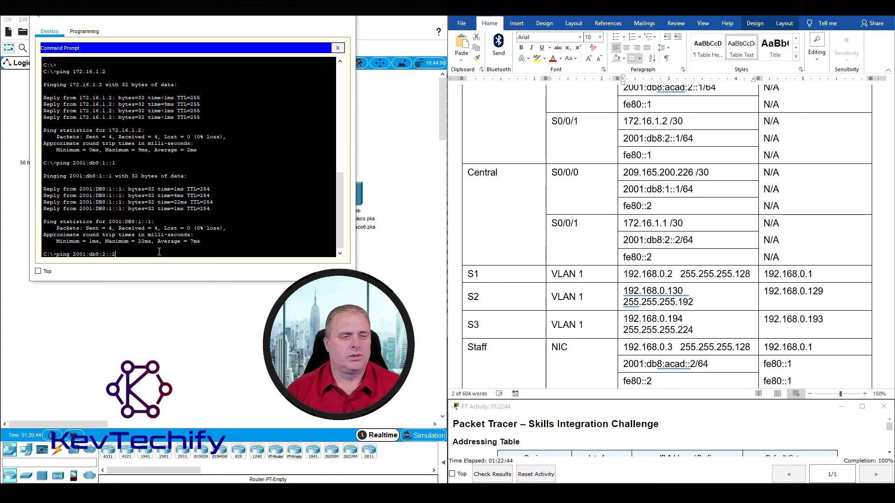
key(Return)
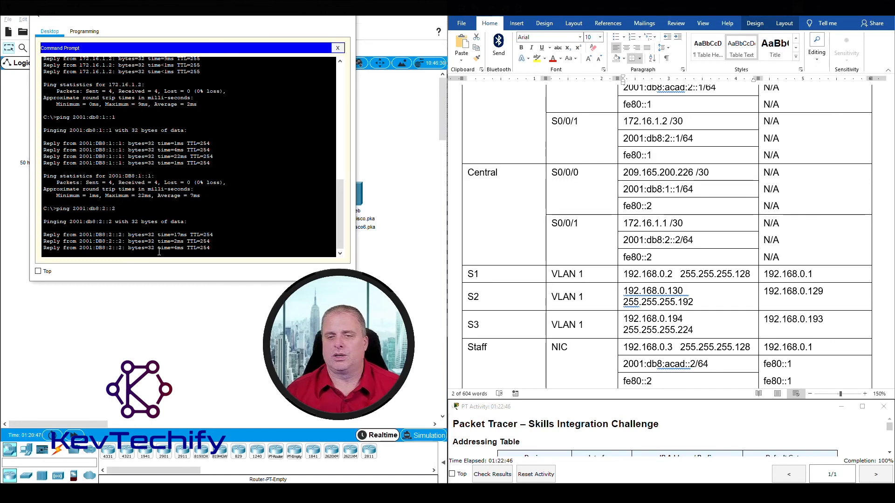
scroll(487, 286, down, 1)
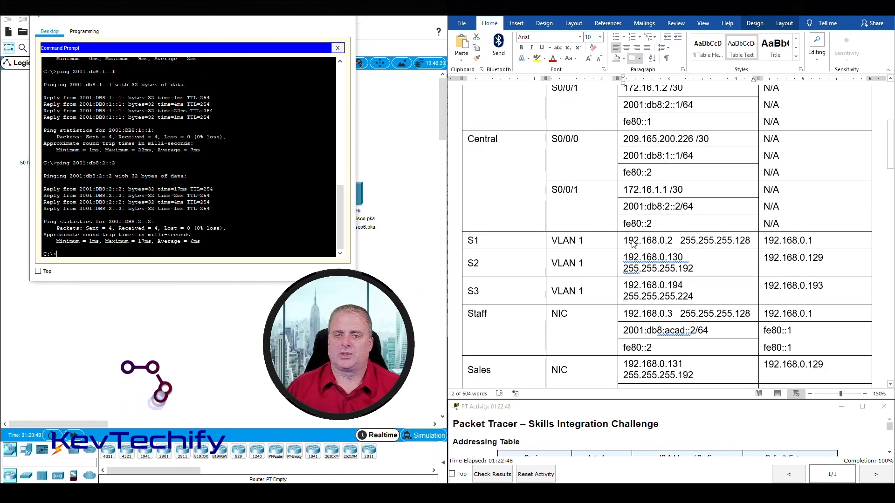
Ping switches at 192.168.0.2, 192.168.0.130 and 192.168.0.194, rerunning each until all replies return.
text(ping 19)
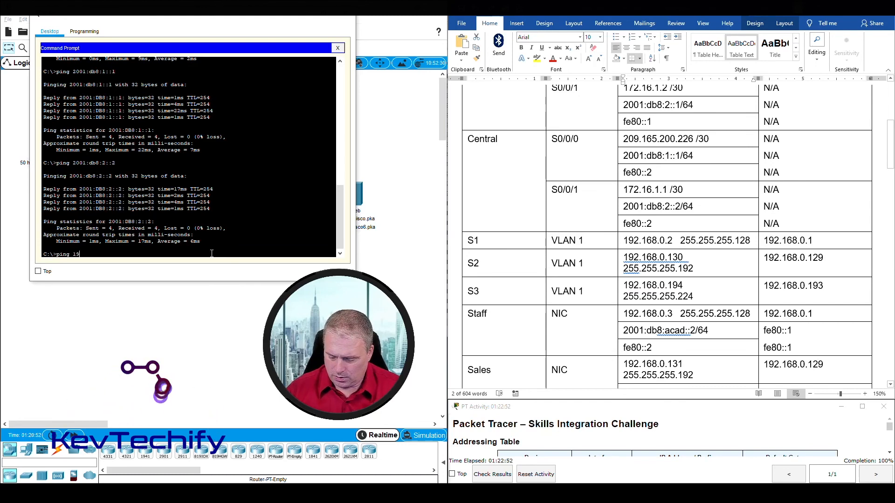
text(2.168.0.2)
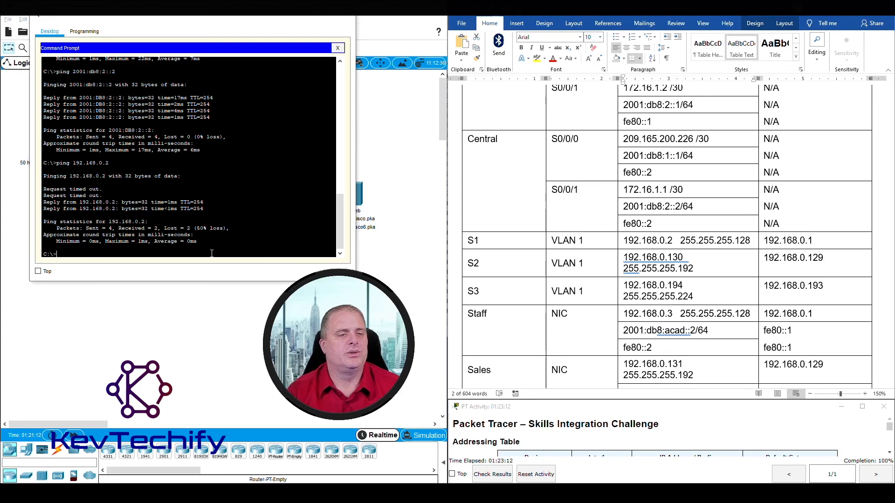
key(Up)
key(Return)
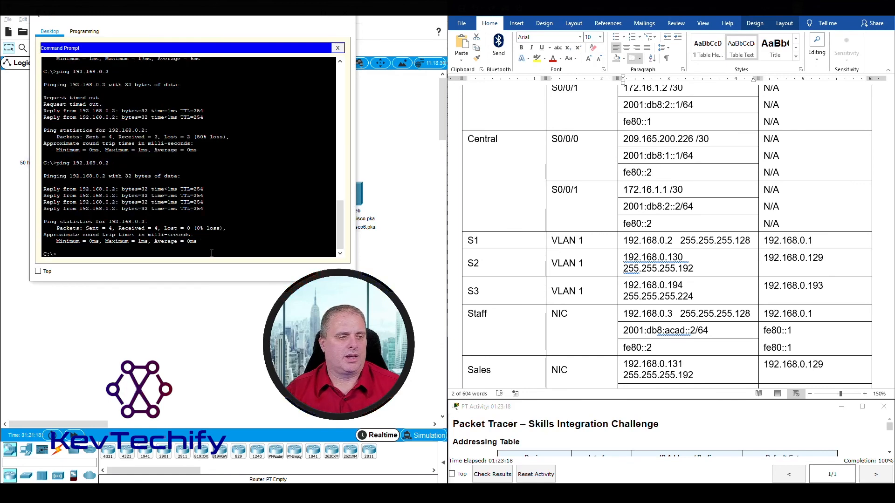
text(ping 19)
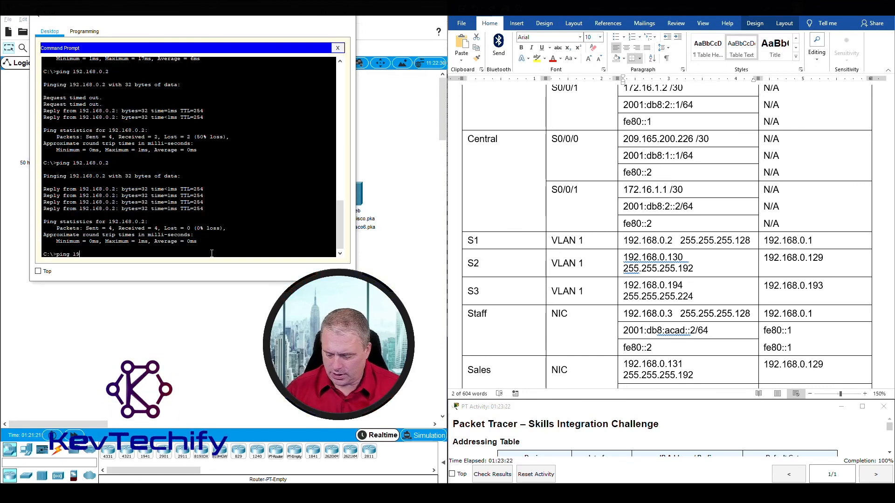
text(2.168.)
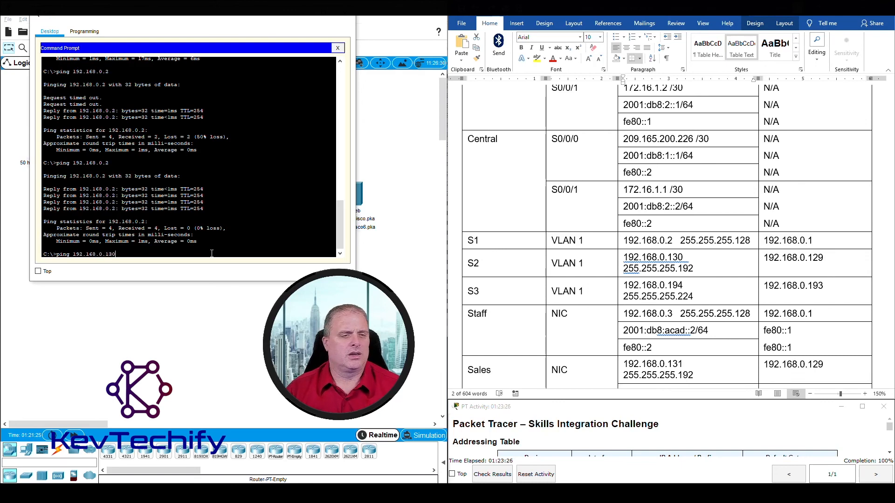
text(0.130)
key(Return)
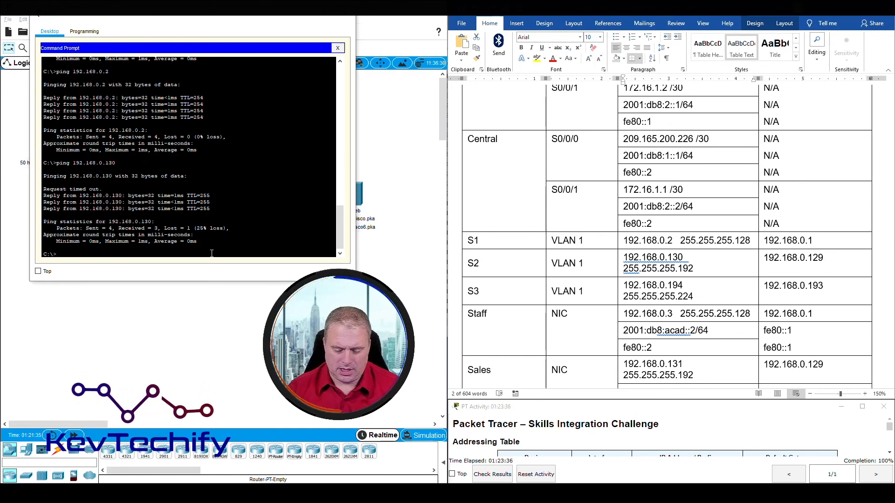
key(Up)
key(Return)
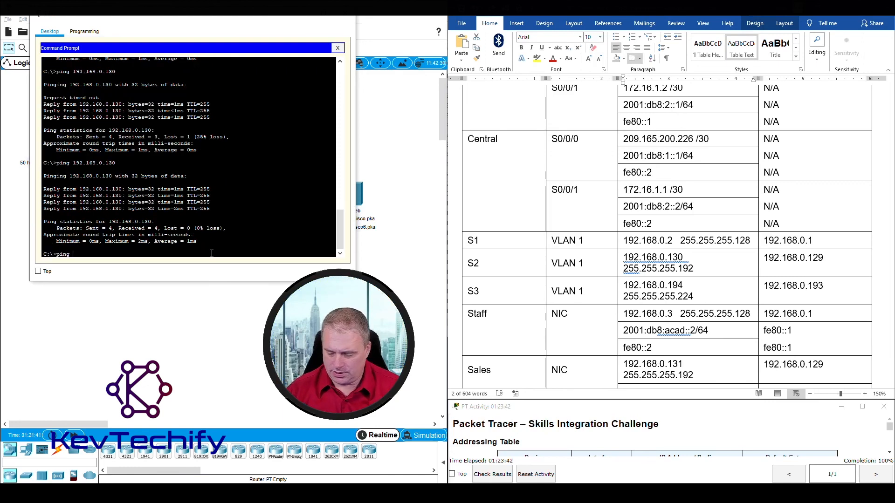
text(ping 192.168.0.194)
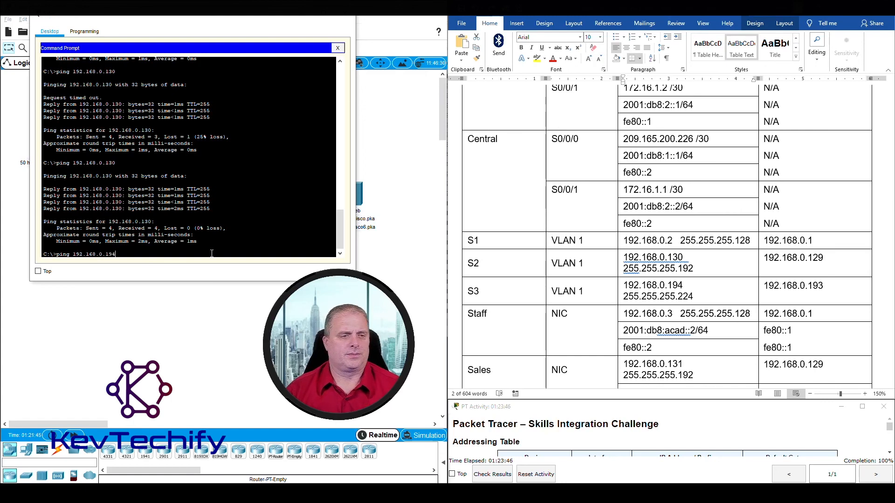
key(Return)
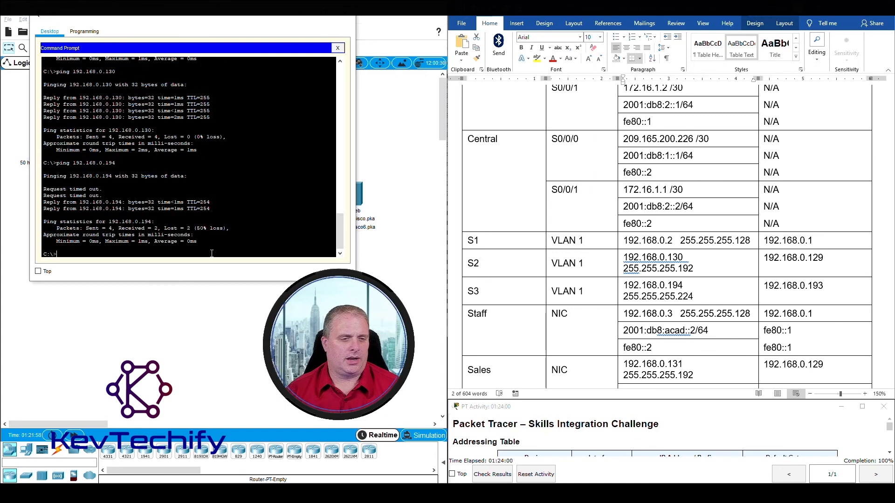
key(Up)
key(Return)
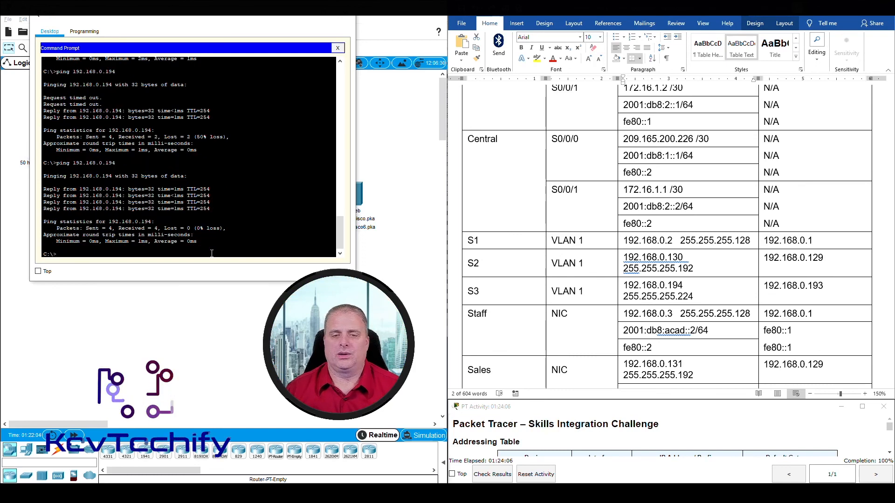
Ping the Staff, Sales and IT hosts at 192.168.0.3, 192.168.0.131 and 192.168.0.195.
scroll(590, 289, down, 4)
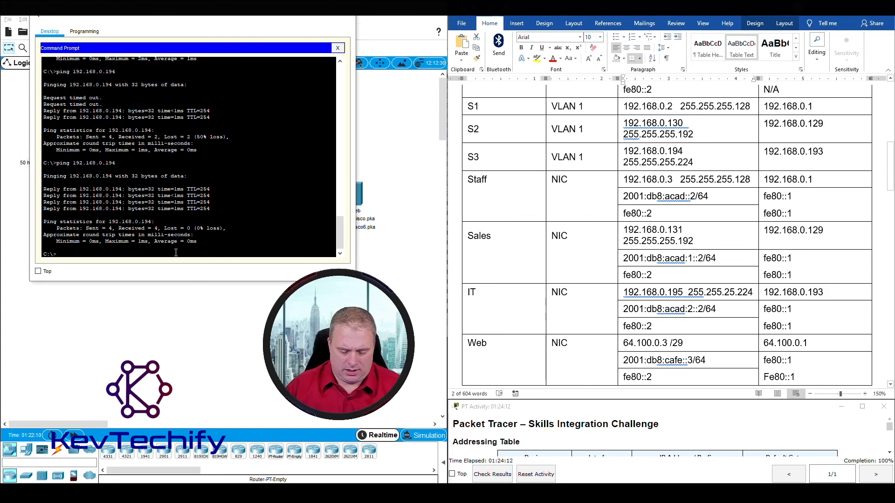
text(ping 192.168)
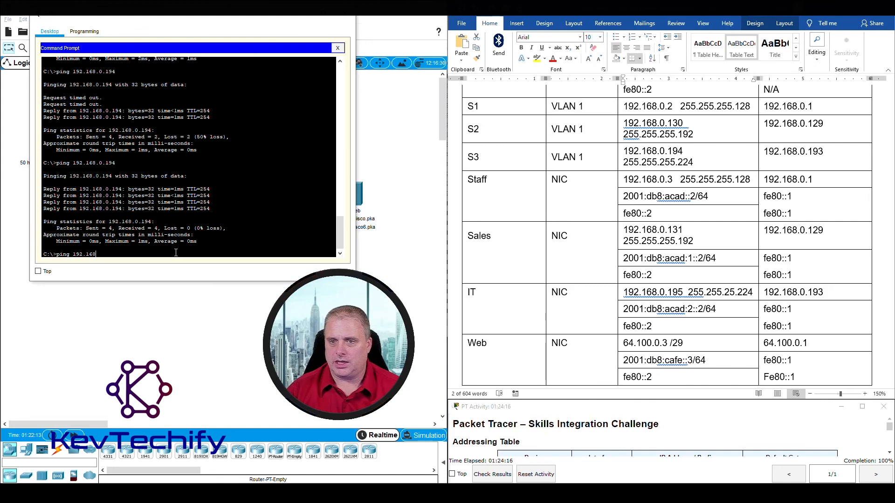
text(.0.3)
key(Return)
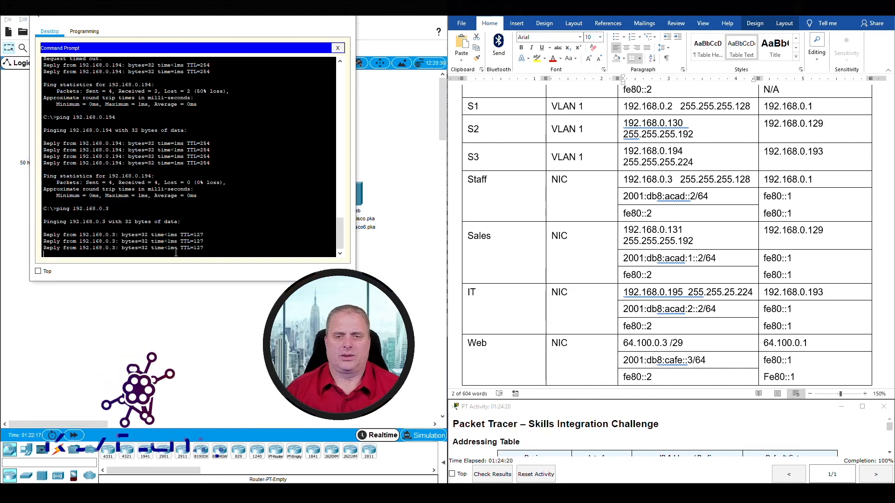
text(ping)
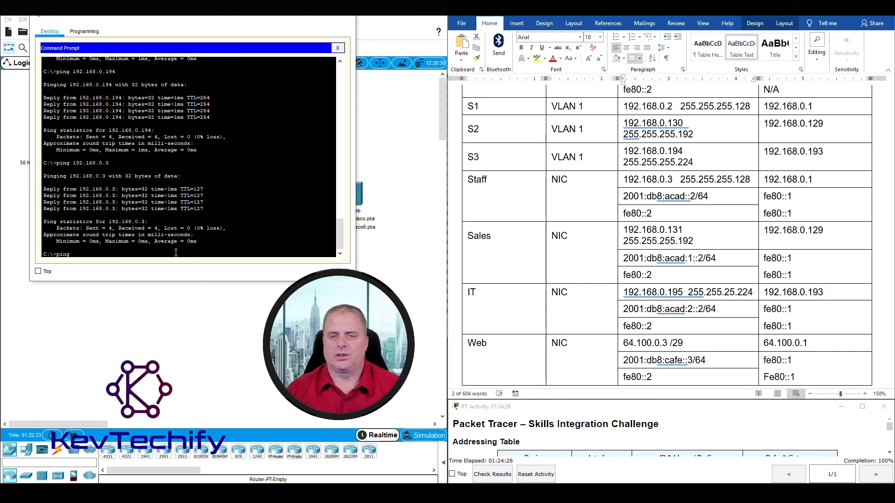
text(192.168.0)
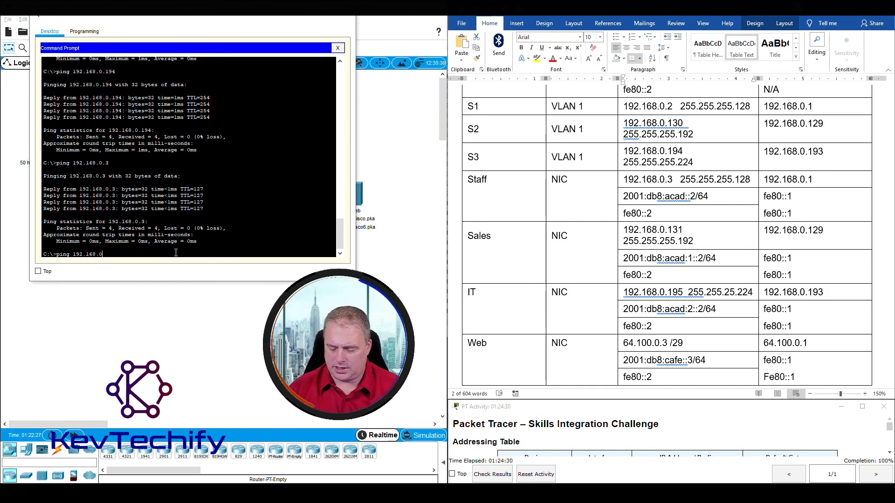
text(.131)
key(Return)
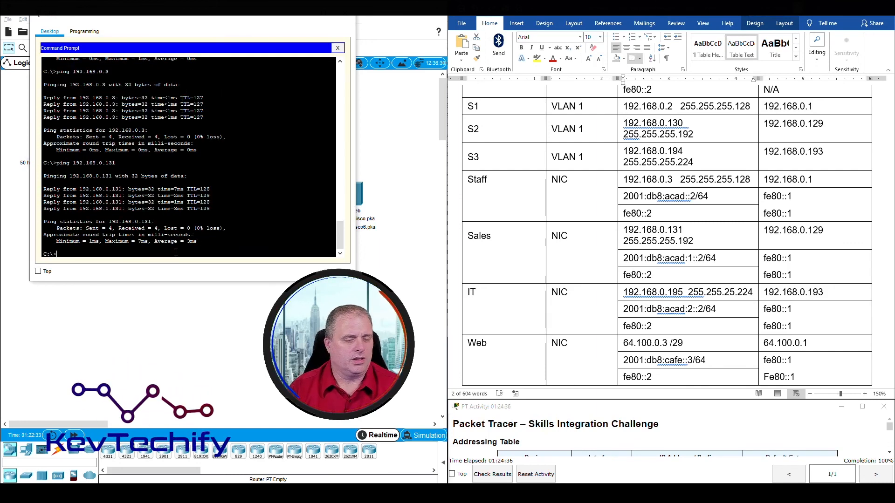
text(ping )
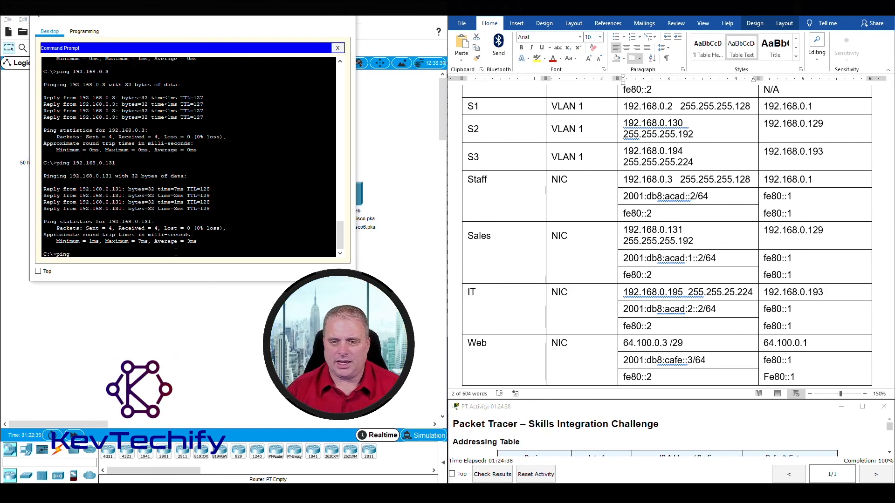
text(192.168)
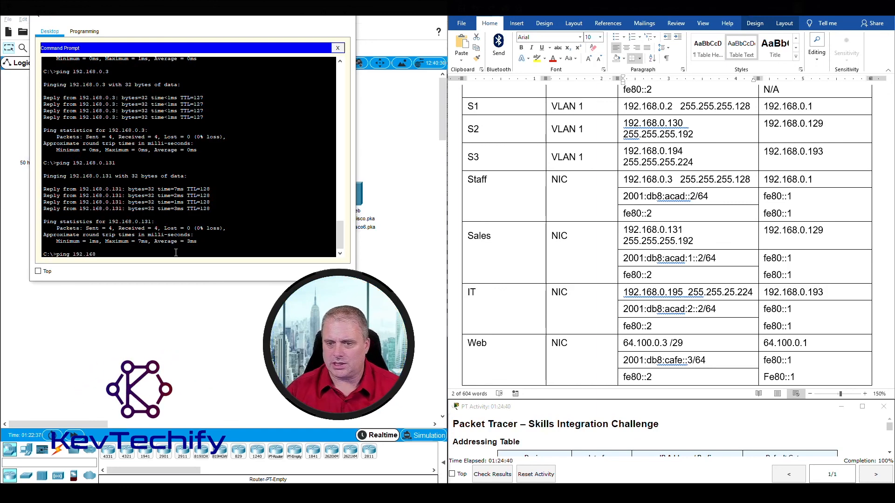
text(.0.19)
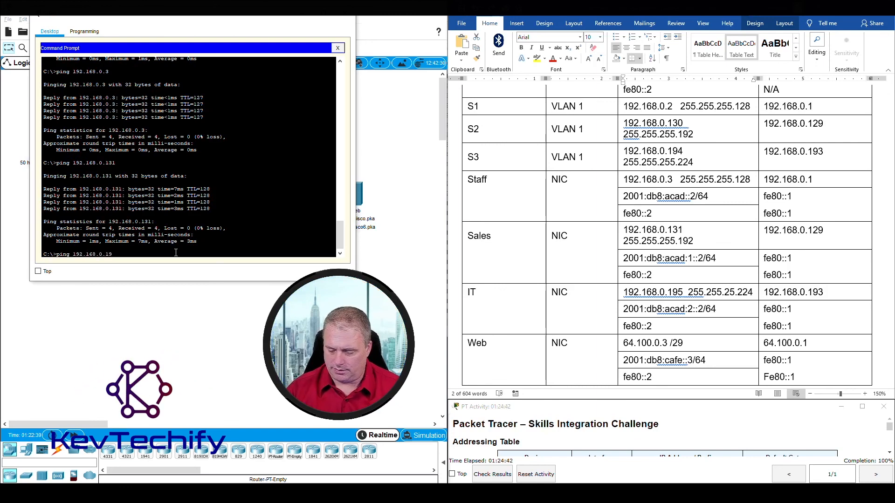
text(5)
key(Return)
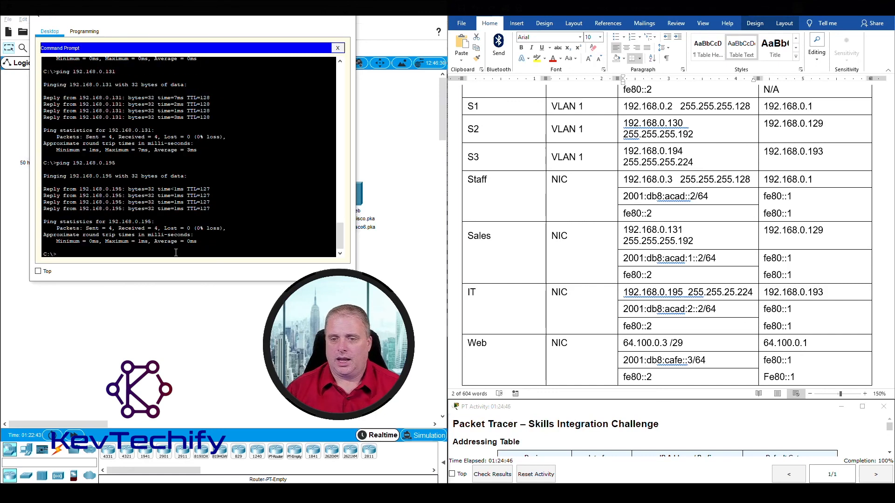
Ping the web server at 2001:db8:cafe::3.
drag(135, 254, 137, 252)
text(pin)
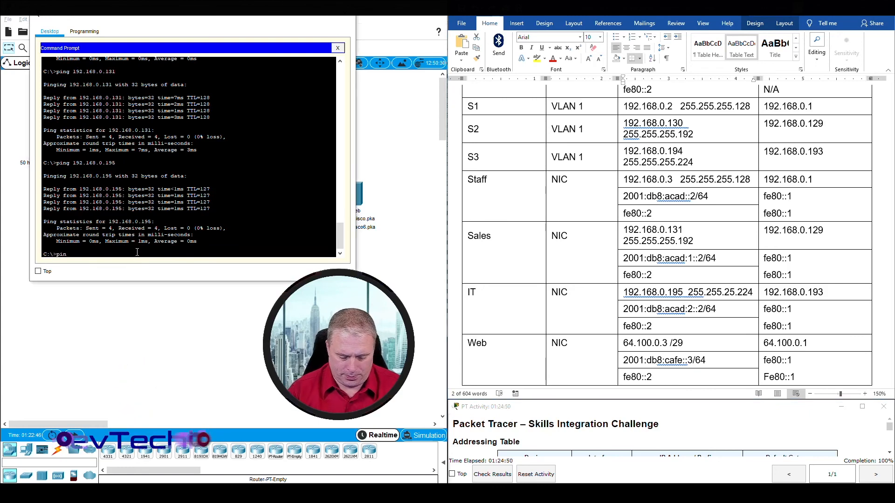
text(g 2001)
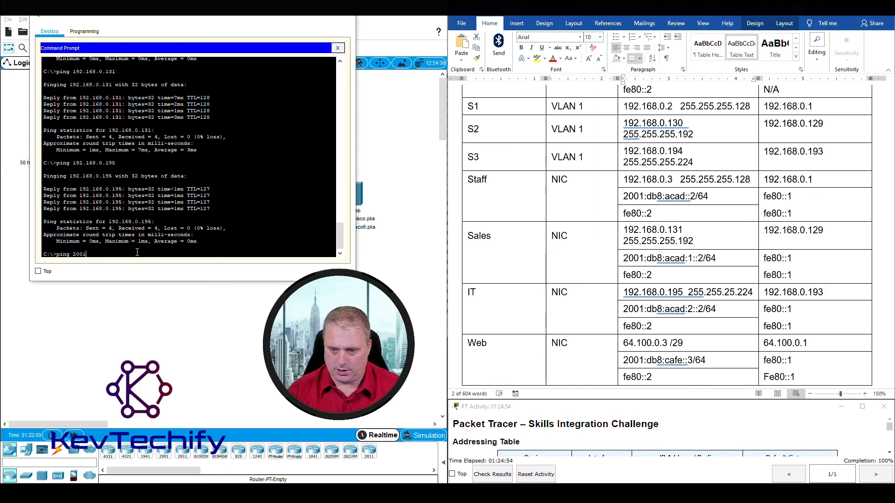
text(:db8)
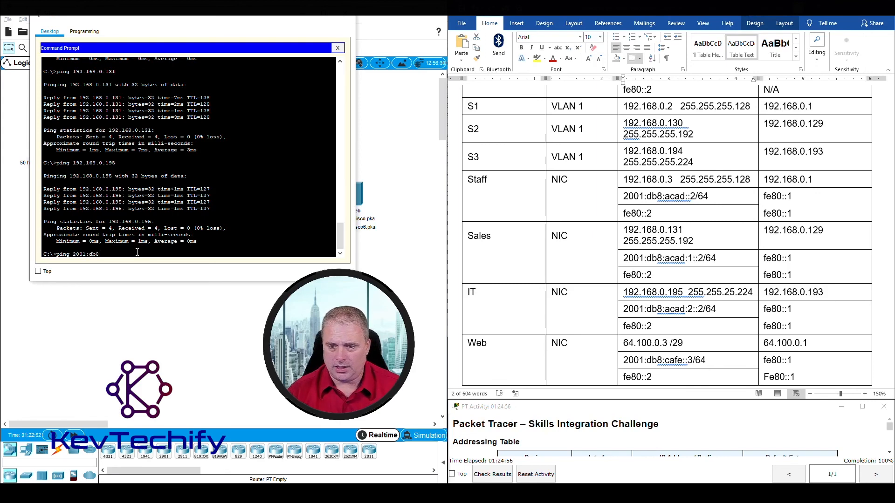
text(:cafe::)
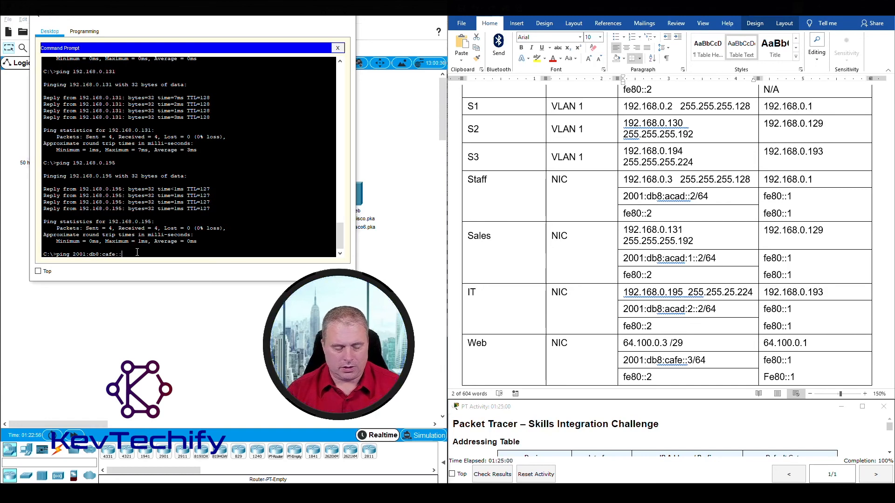
text(3)
key(Return)
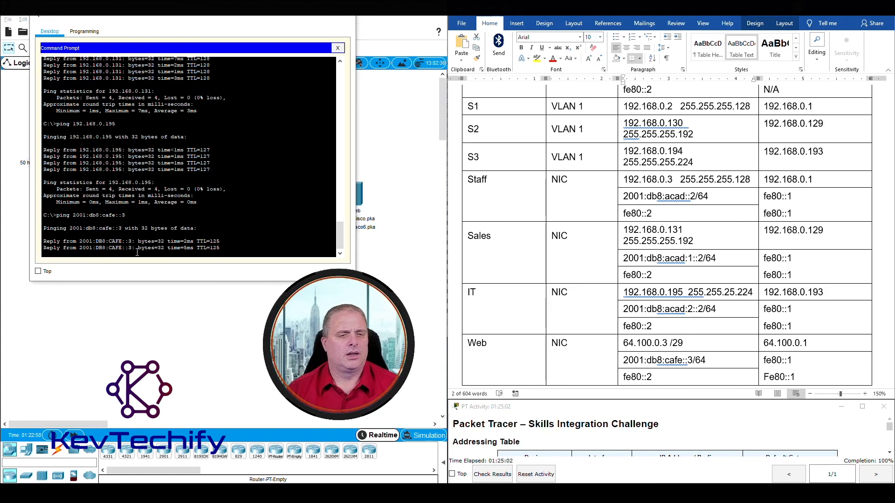